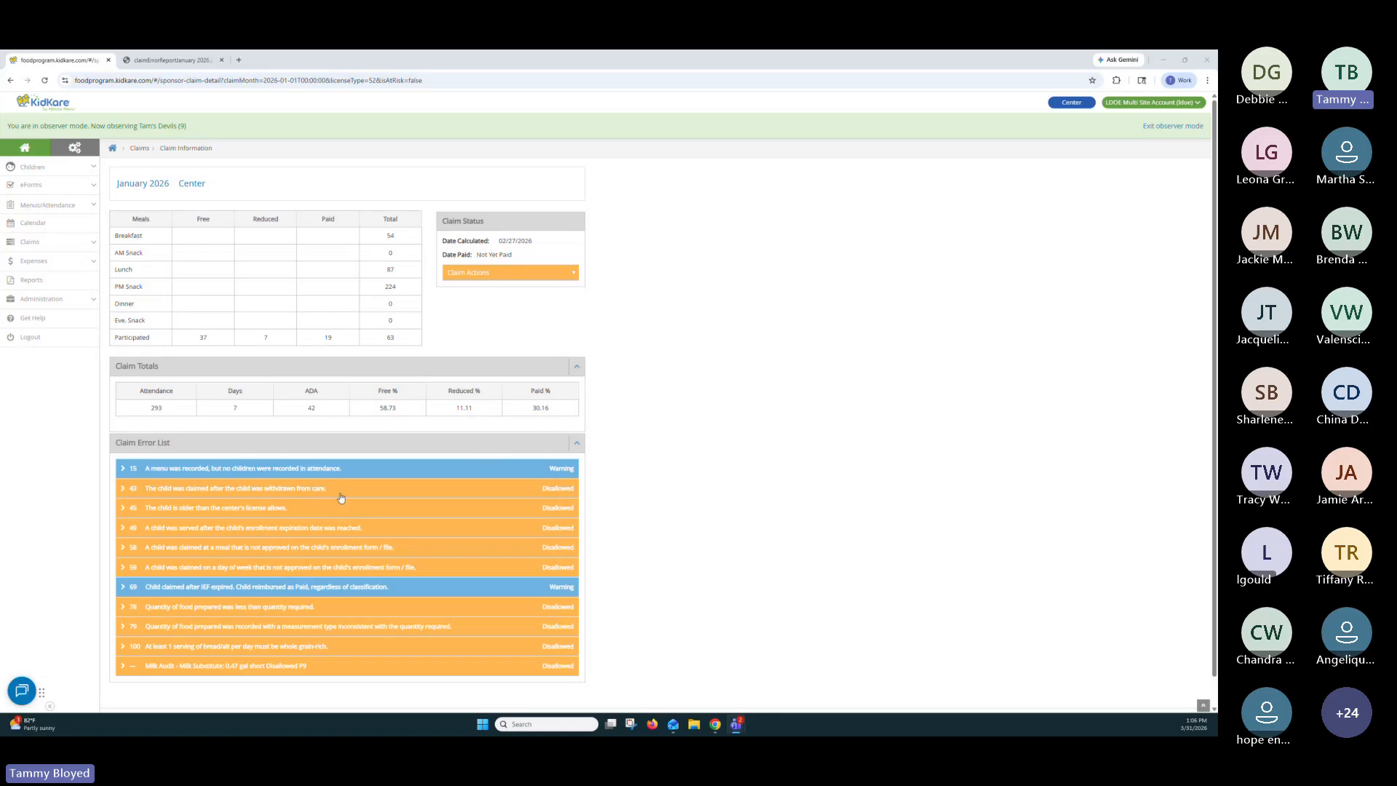
- Print the January 2026 claim error report from the claim's Claim Actions menu
{"action": "left_click", "coordinate": [528, 275]}
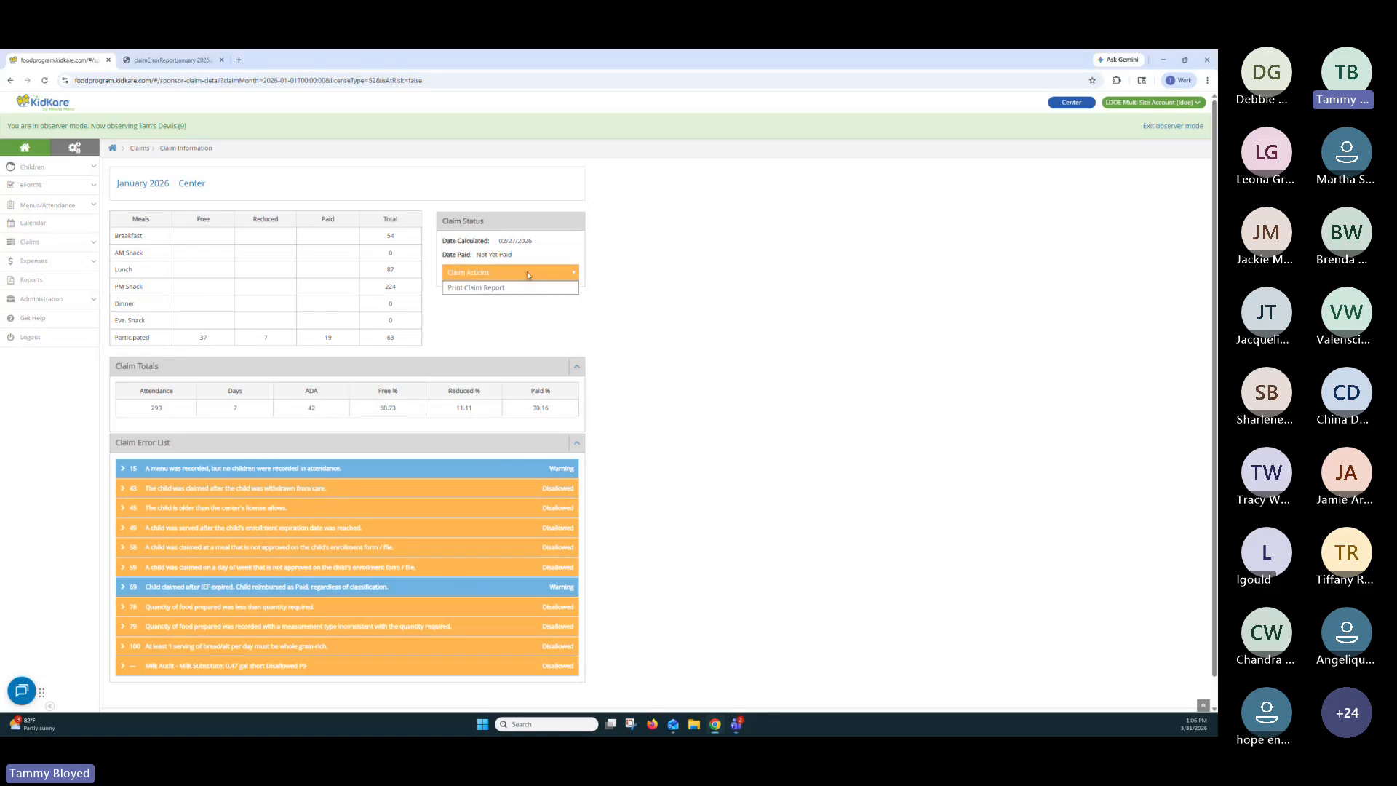
{"action": "left_click", "coordinate": [481, 289]}
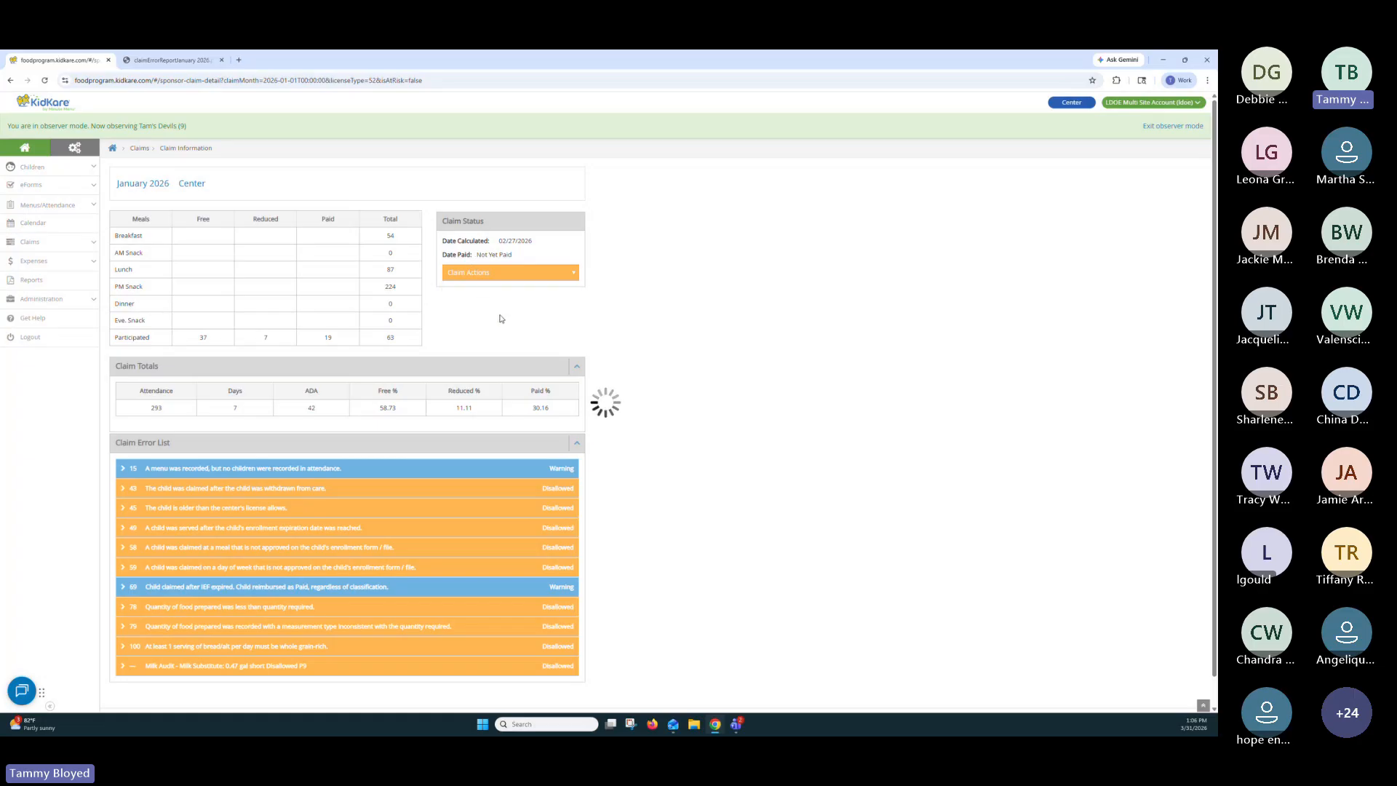
- Scroll through the downloaded claim error report PDF, briefly checking the KidKare claim page
{"action": "left_click", "coordinate": [182, 61]}
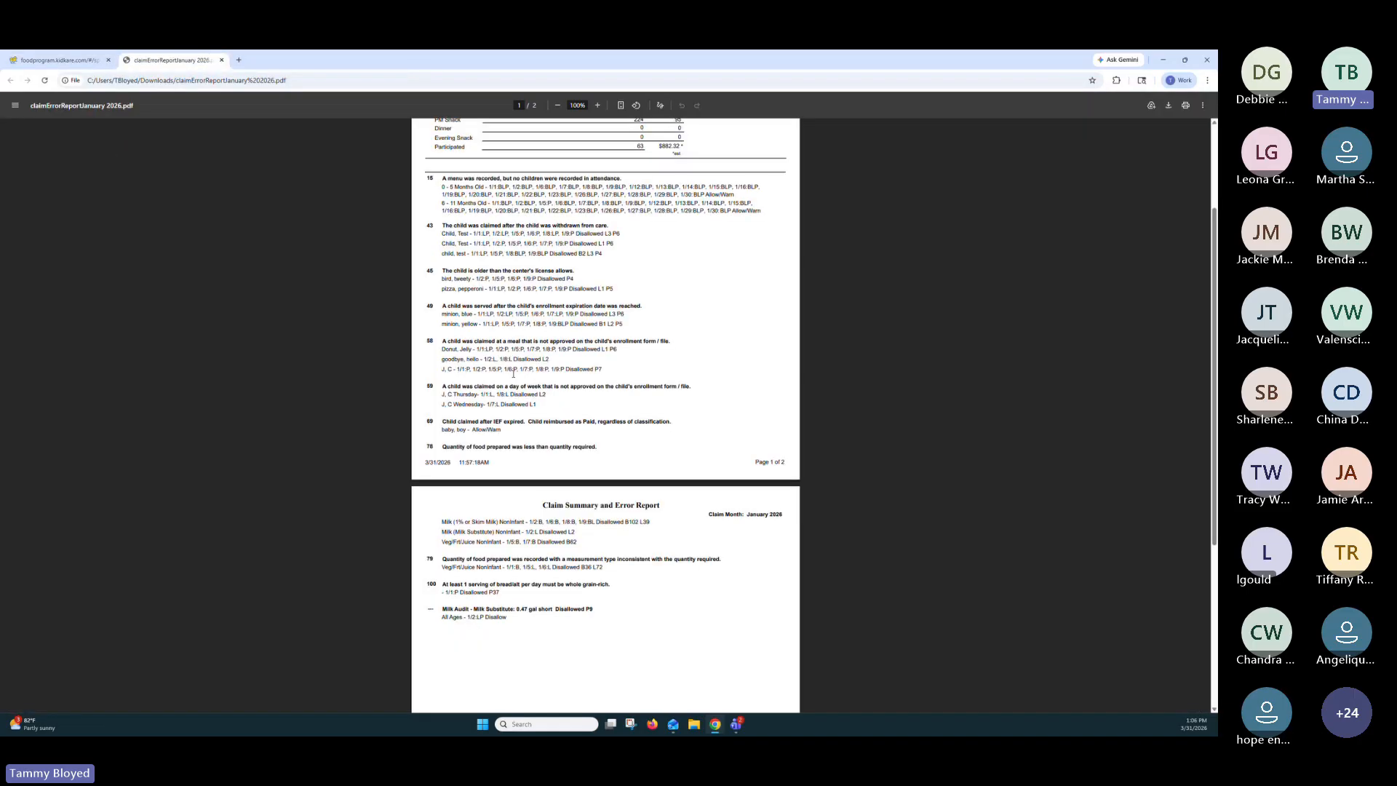
{"action": "scroll", "coordinate": [639, 522], "scroll_direction": "up", "scroll_amount": 2}
{"action": "scroll", "coordinate": [661, 529], "scroll_direction": "down", "scroll_amount": 7}
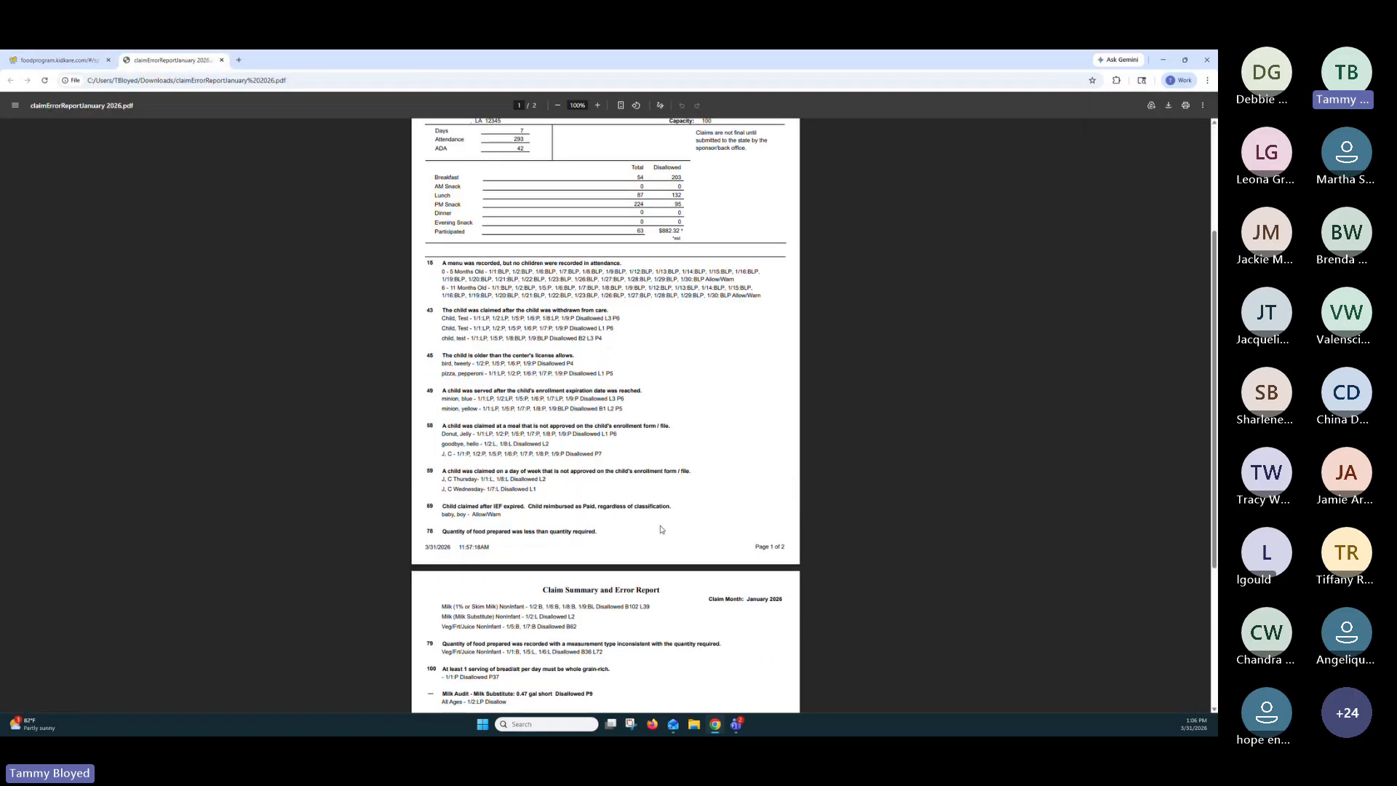
{"action": "left_click", "coordinate": [58, 61]}
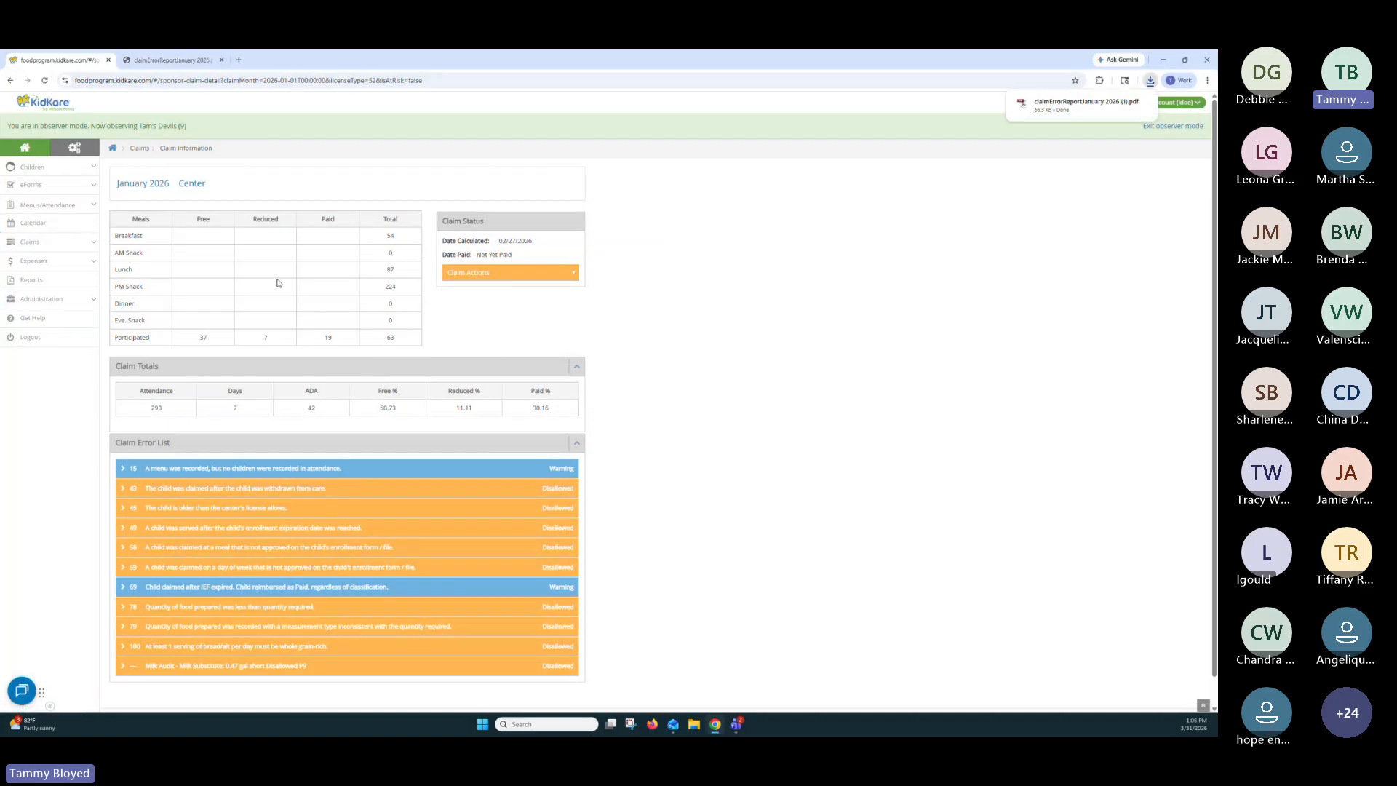
{"action": "key", "text": "ctrl+Tab"}
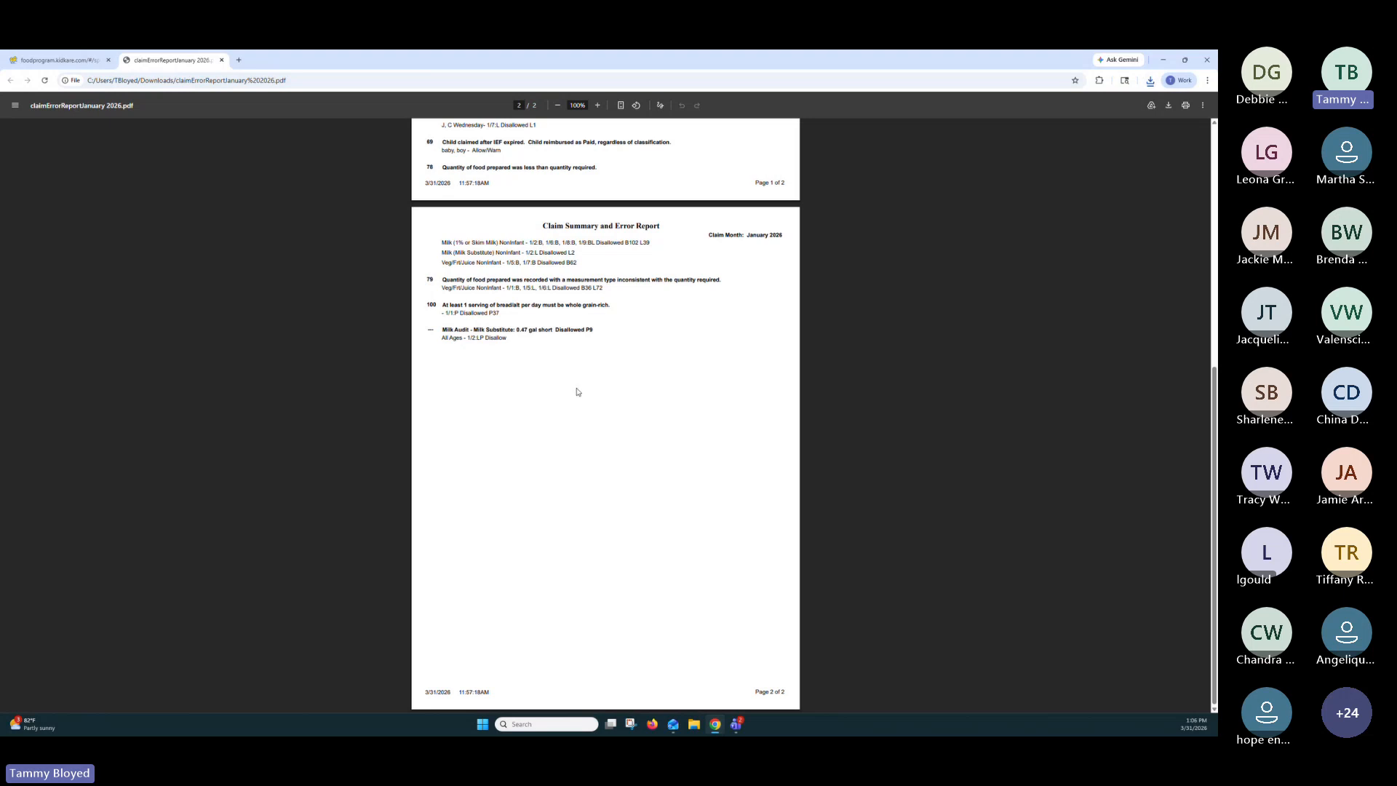
{"action": "scroll", "coordinate": [575, 392], "scroll_direction": "up", "scroll_amount": 5}
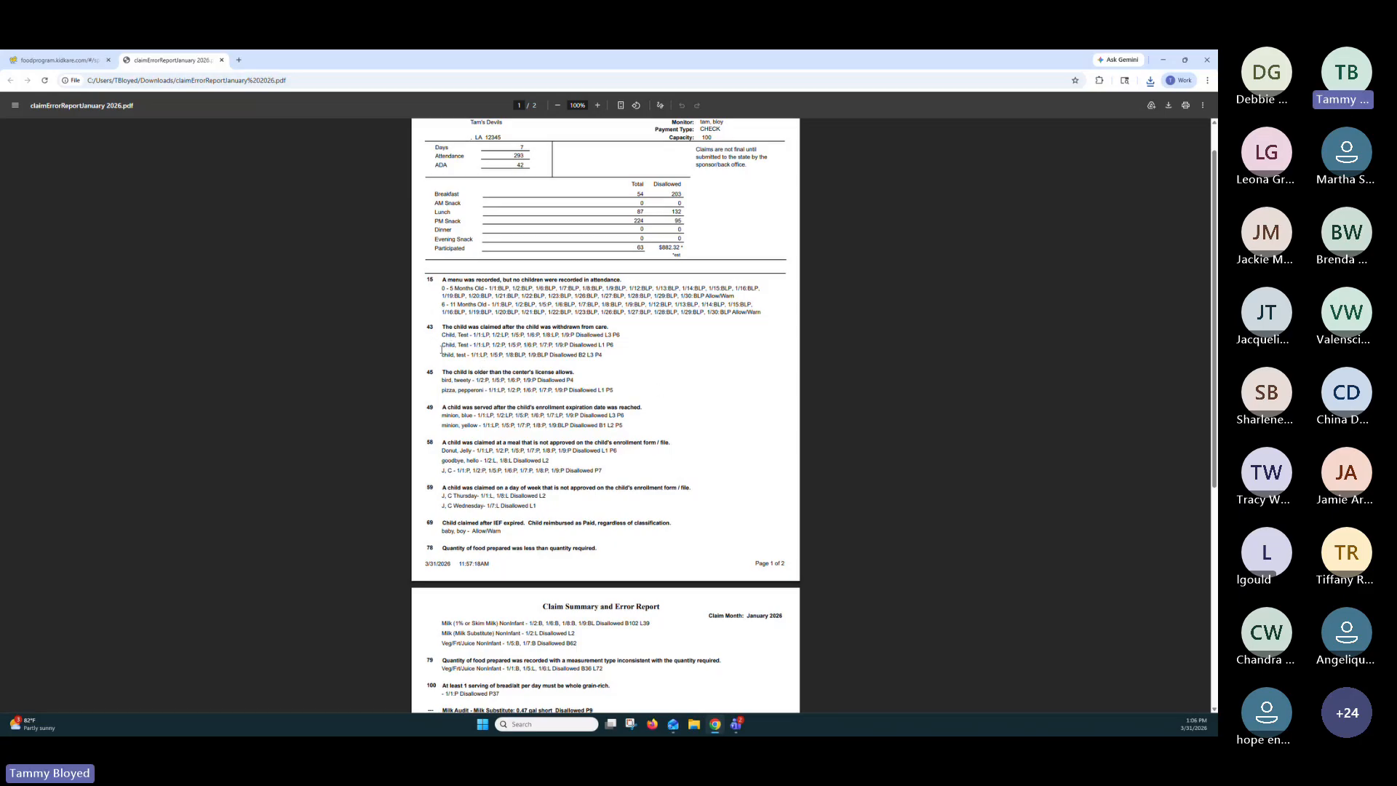
- Highlight error 43 and its first withdrawn child in the report, then return to KidKare
{"action": "left_click_drag", "start_coordinate": [442, 327], "coordinate": [586, 355]}
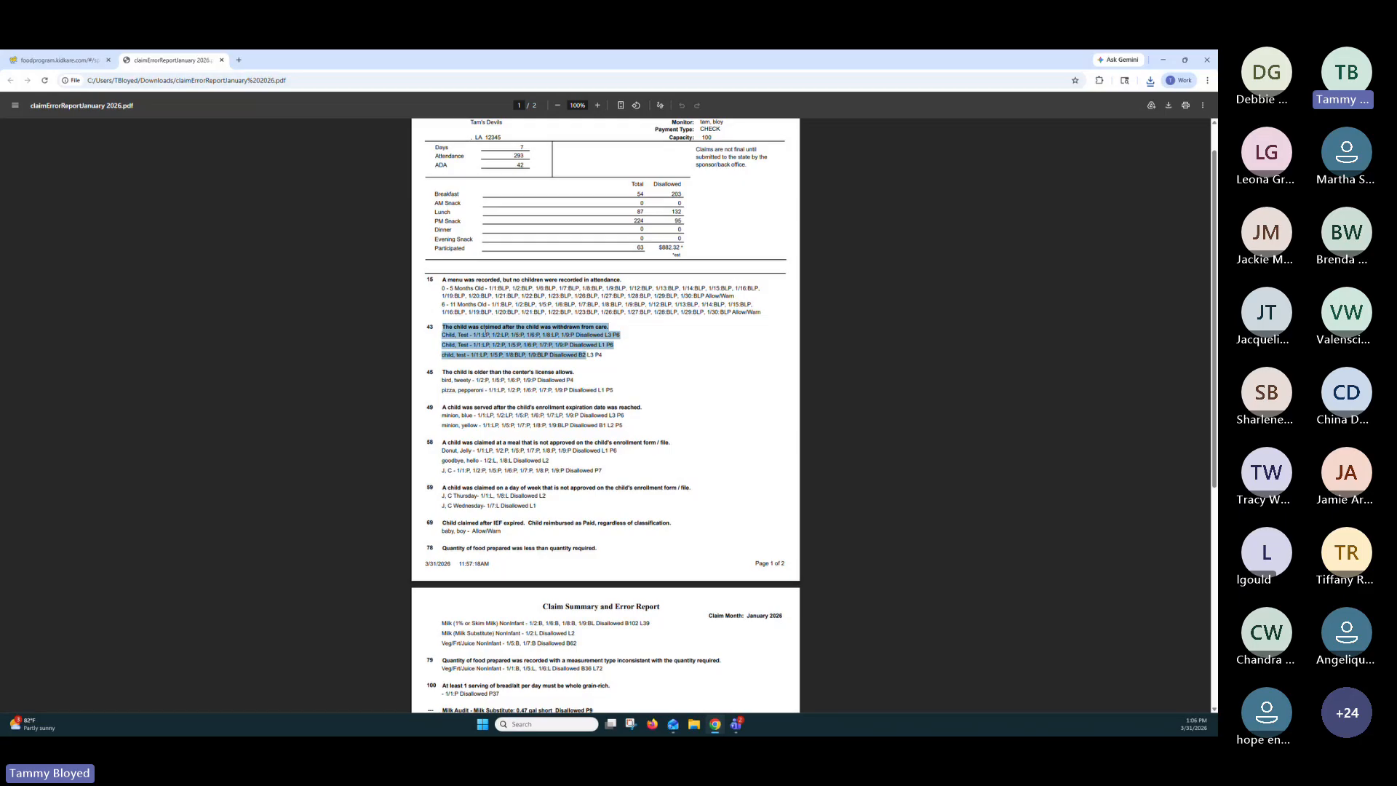
{"action": "left_click", "coordinate": [607, 343]}
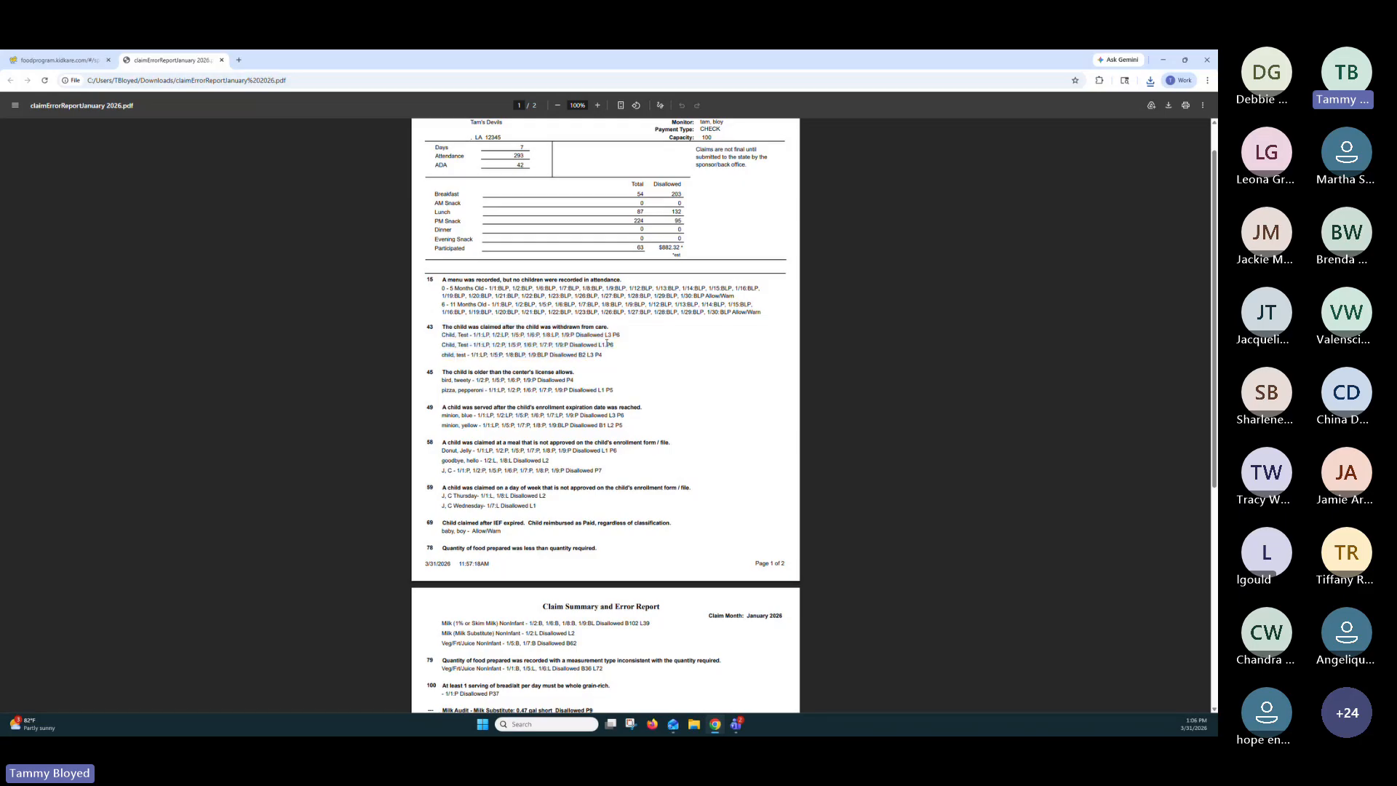
{"action": "left_click_drag", "start_coordinate": [468, 335], "coordinate": [562, 334]}
{"action": "left_click", "coordinate": [484, 337]}
{"action": "left_click", "coordinate": [58, 59]}
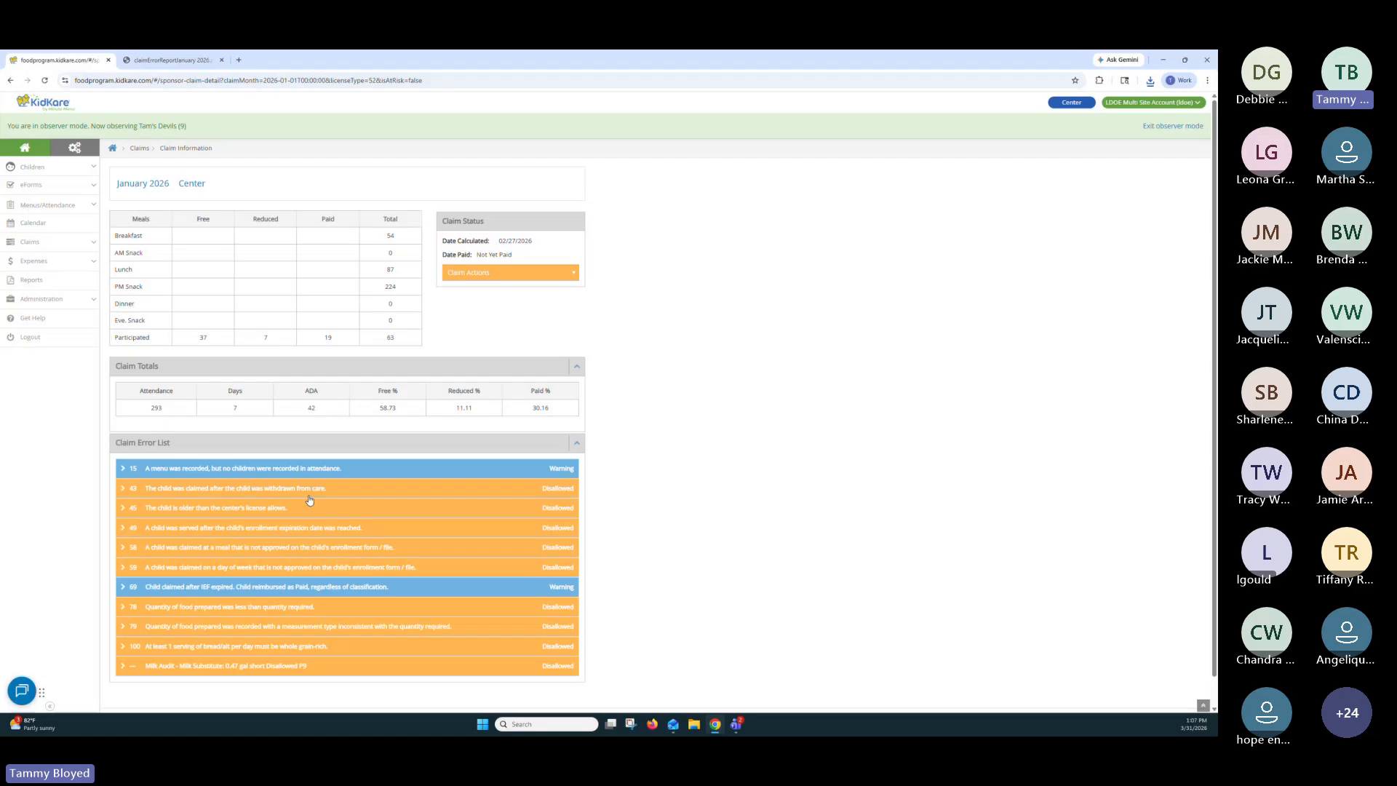
- Expand error 45 in KidKare, then highlight errors 58, 15 (BLP) and 43 in the report
{"action": "left_click", "coordinate": [305, 509]}
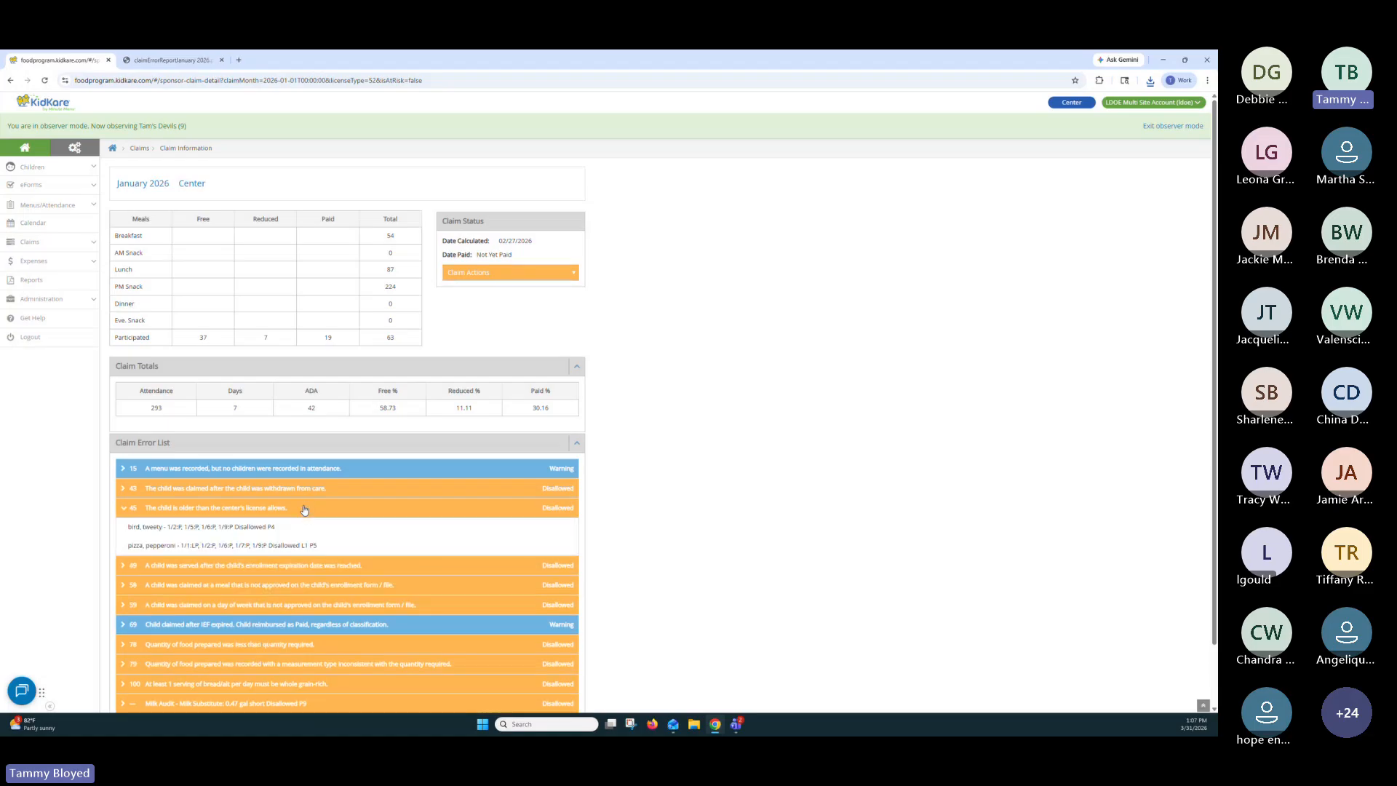
{"action": "left_click", "coordinate": [172, 62]}
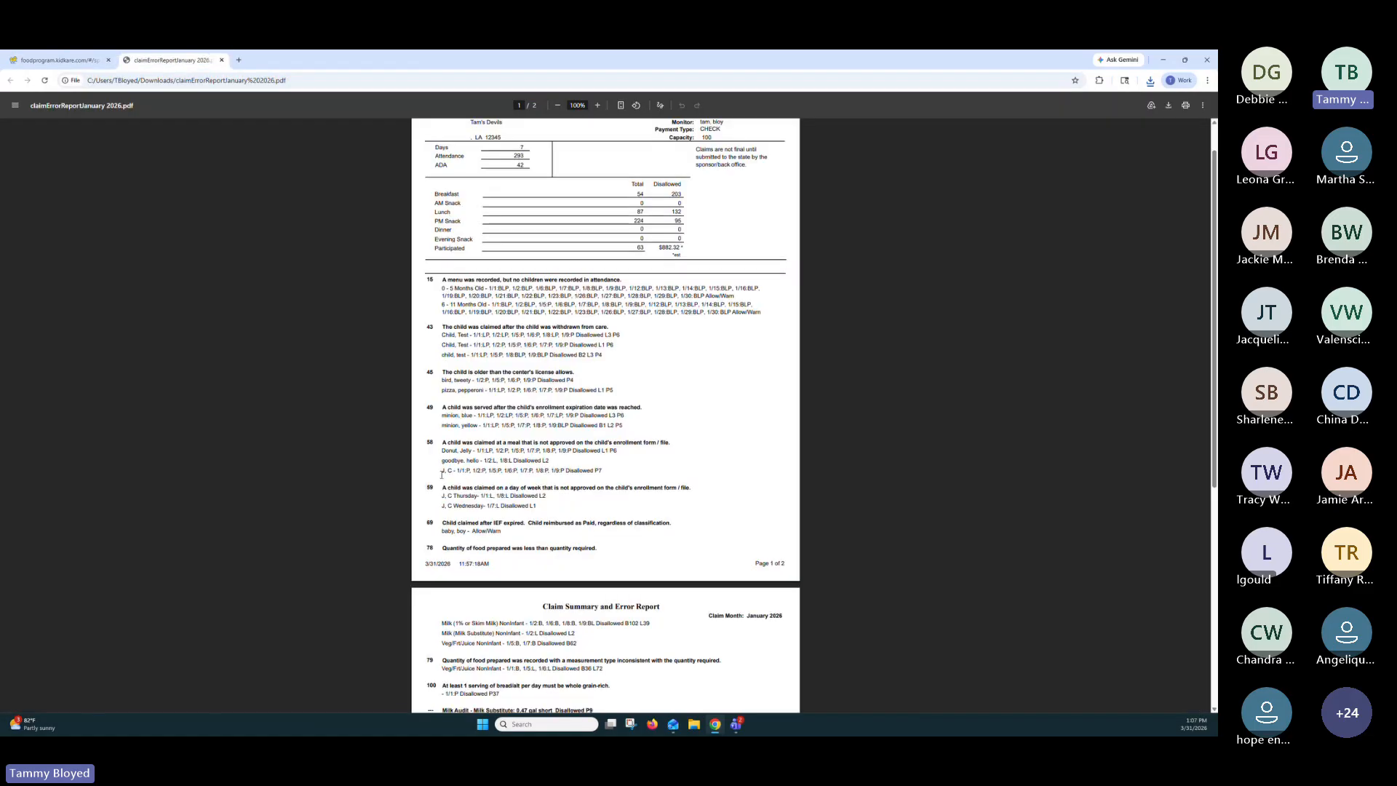
{"action": "left_click_drag", "start_coordinate": [442, 452], "coordinate": [498, 445]}
{"action": "double_click", "coordinate": [725, 289]}
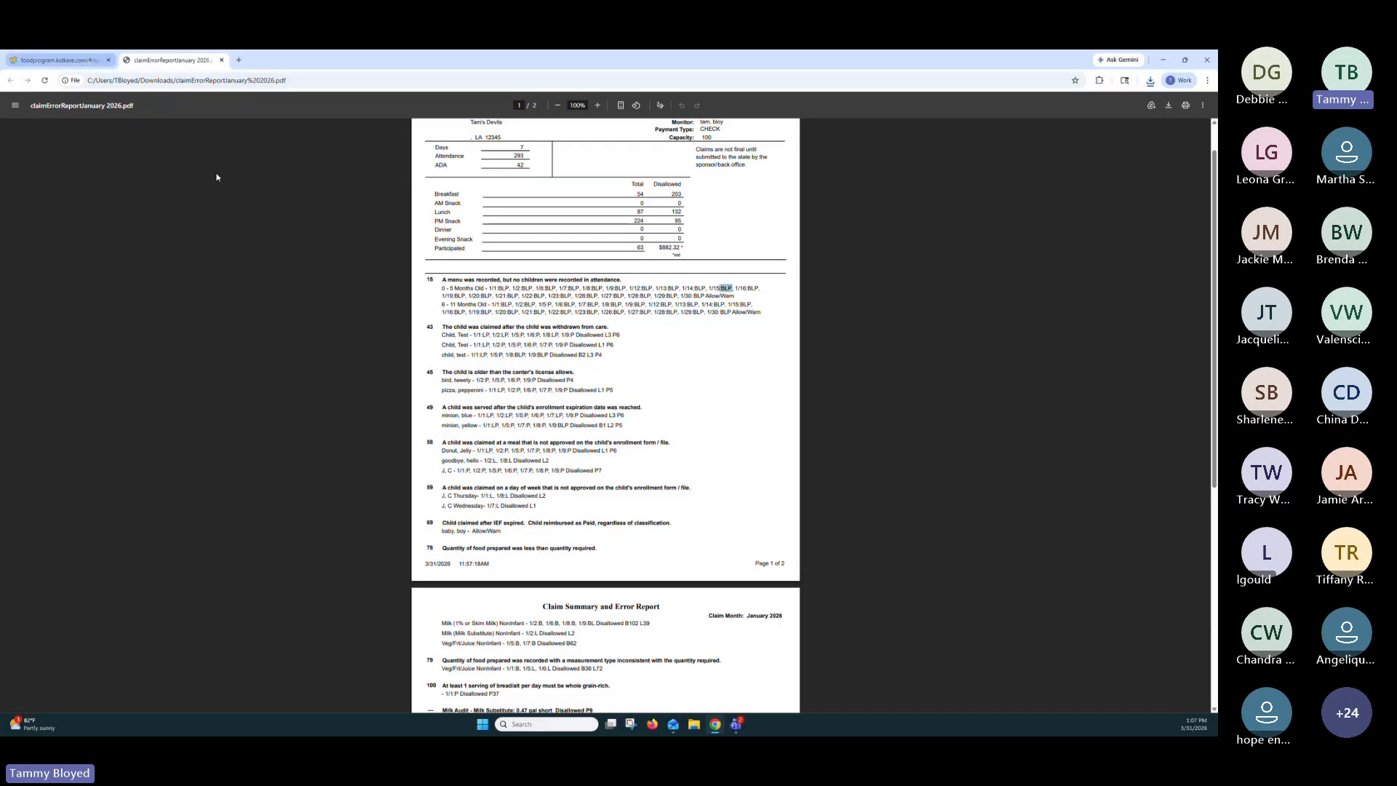
{"action": "left_click", "coordinate": [627, 355]}
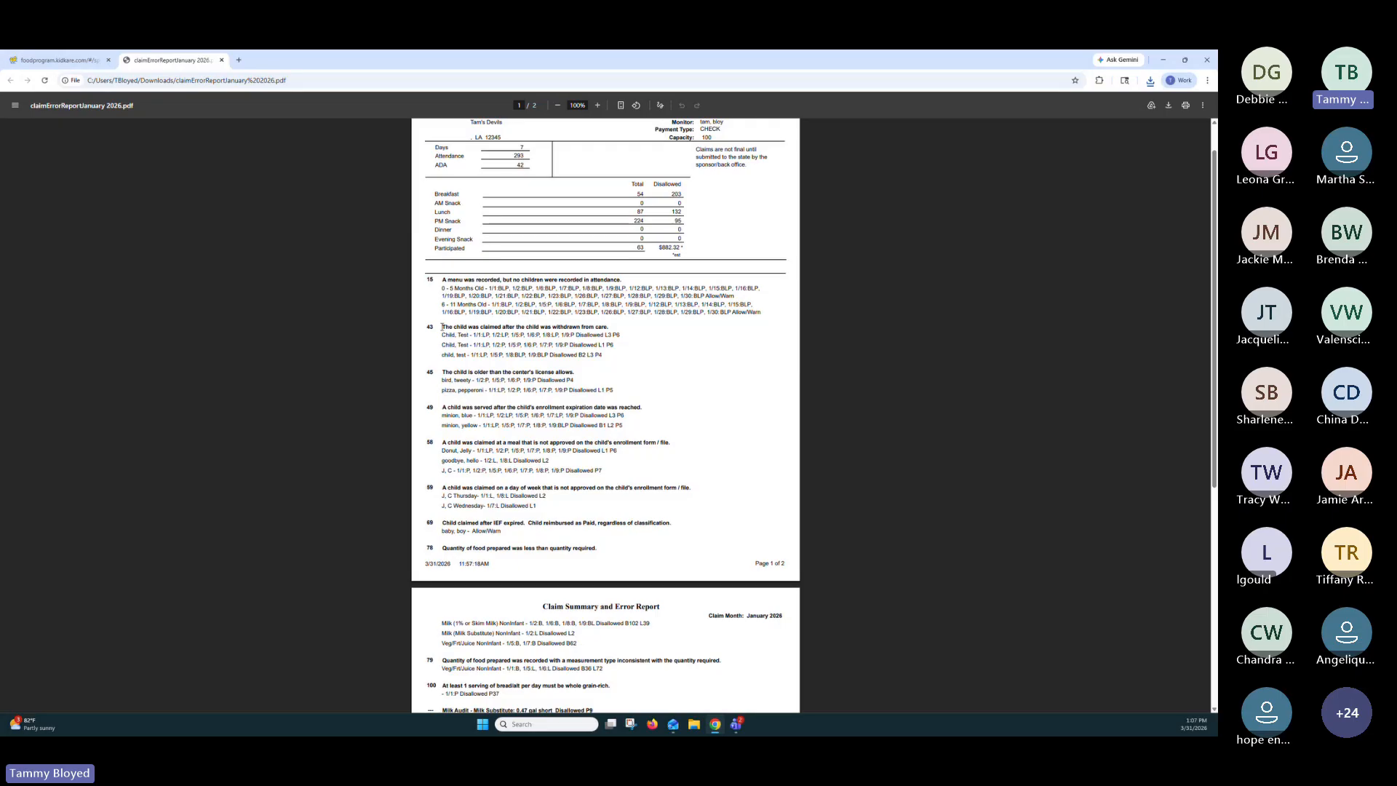
{"action": "left_click_drag", "start_coordinate": [442, 325], "coordinate": [622, 364]}
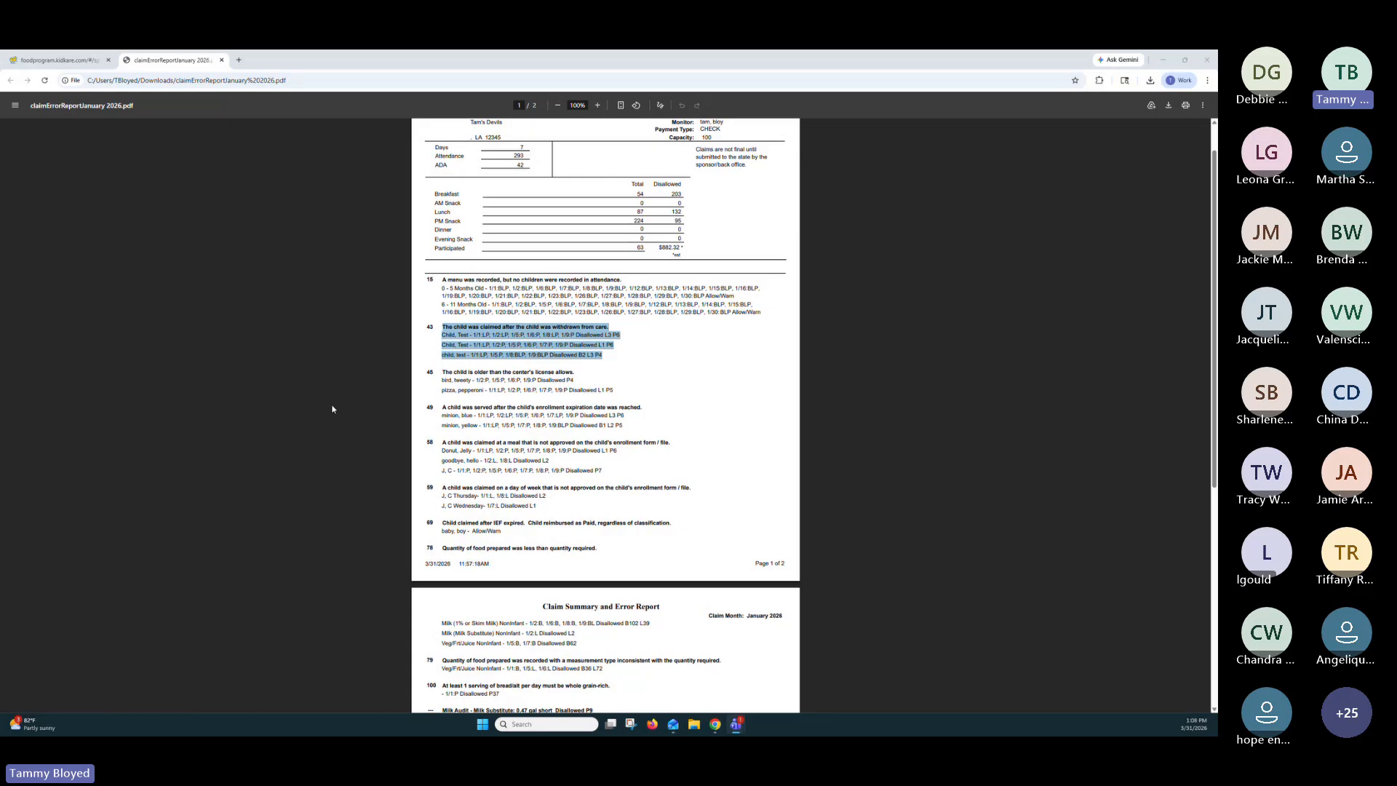
{"action": "left_click", "coordinate": [73, 61]}
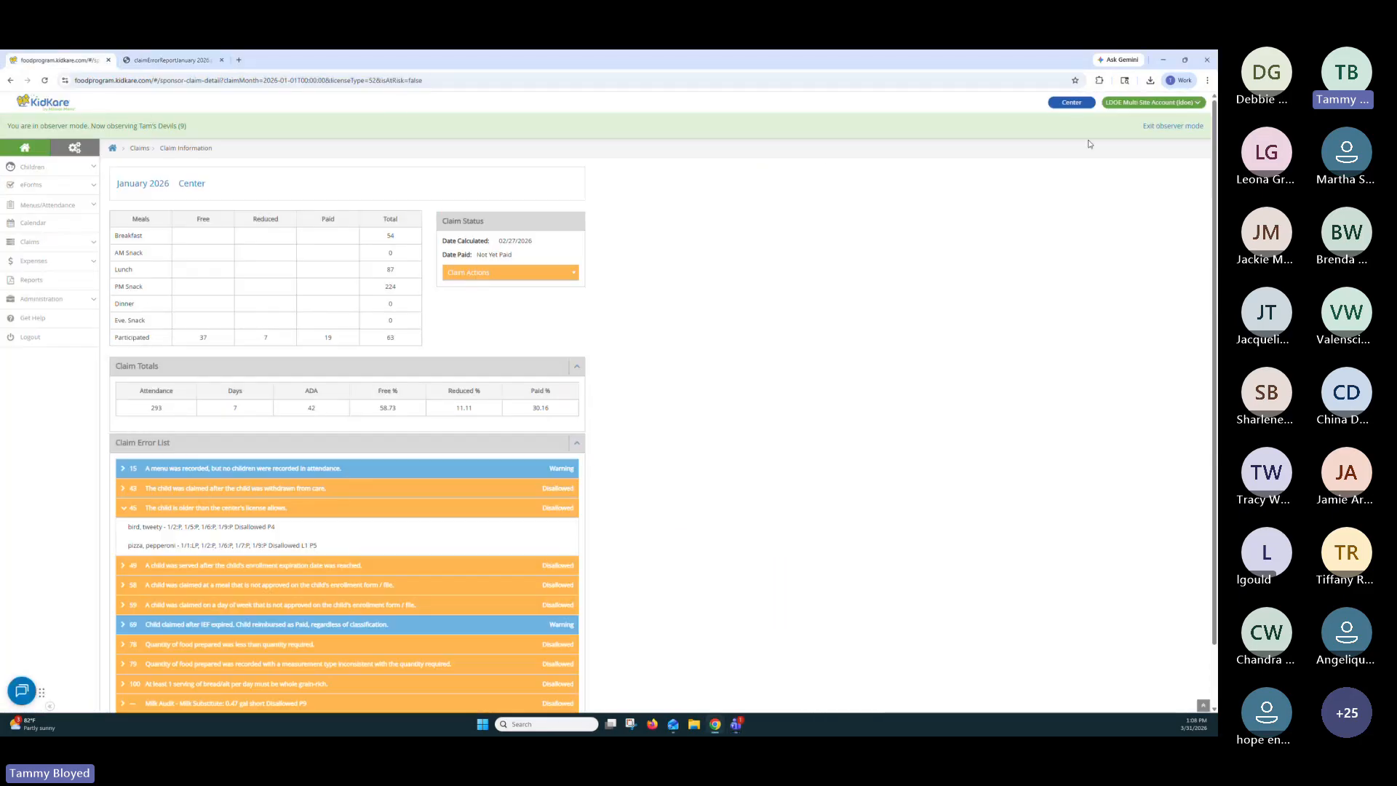
- Exit observer mode, view the January 2026 Advance Claim Month page, then return to Observer Mode
{"action": "left_click", "coordinate": [1154, 128]}
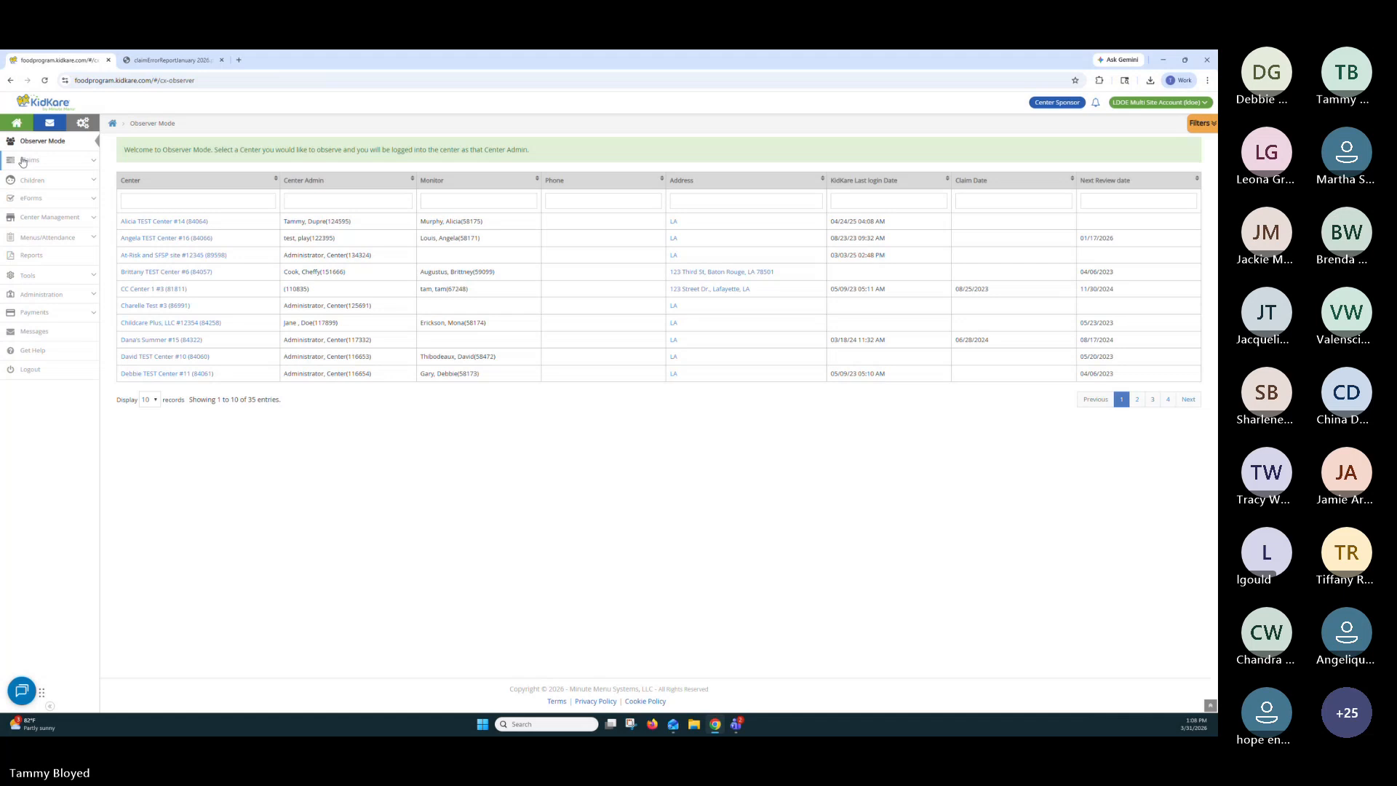
{"action": "left_click", "coordinate": [23, 160]}
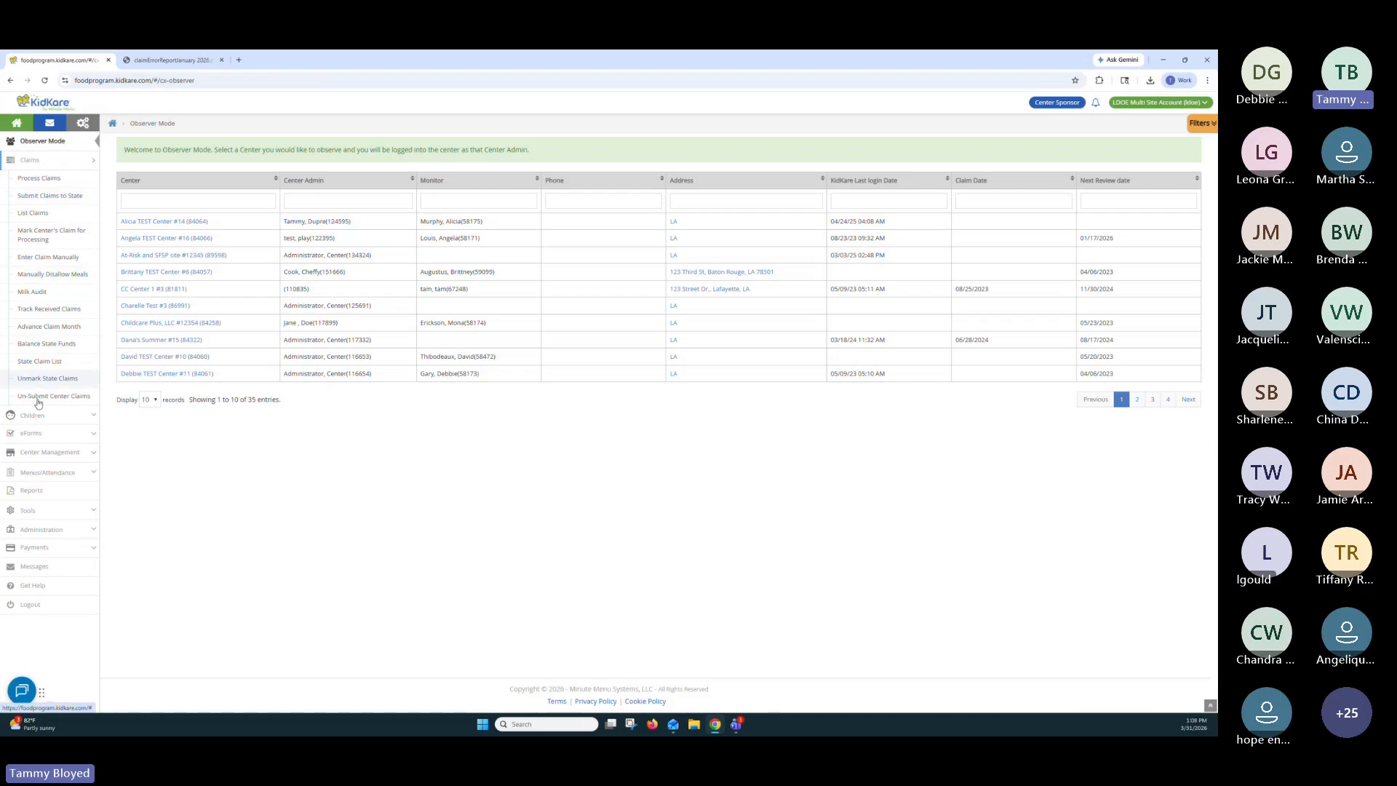
{"action": "left_click", "coordinate": [42, 329]}
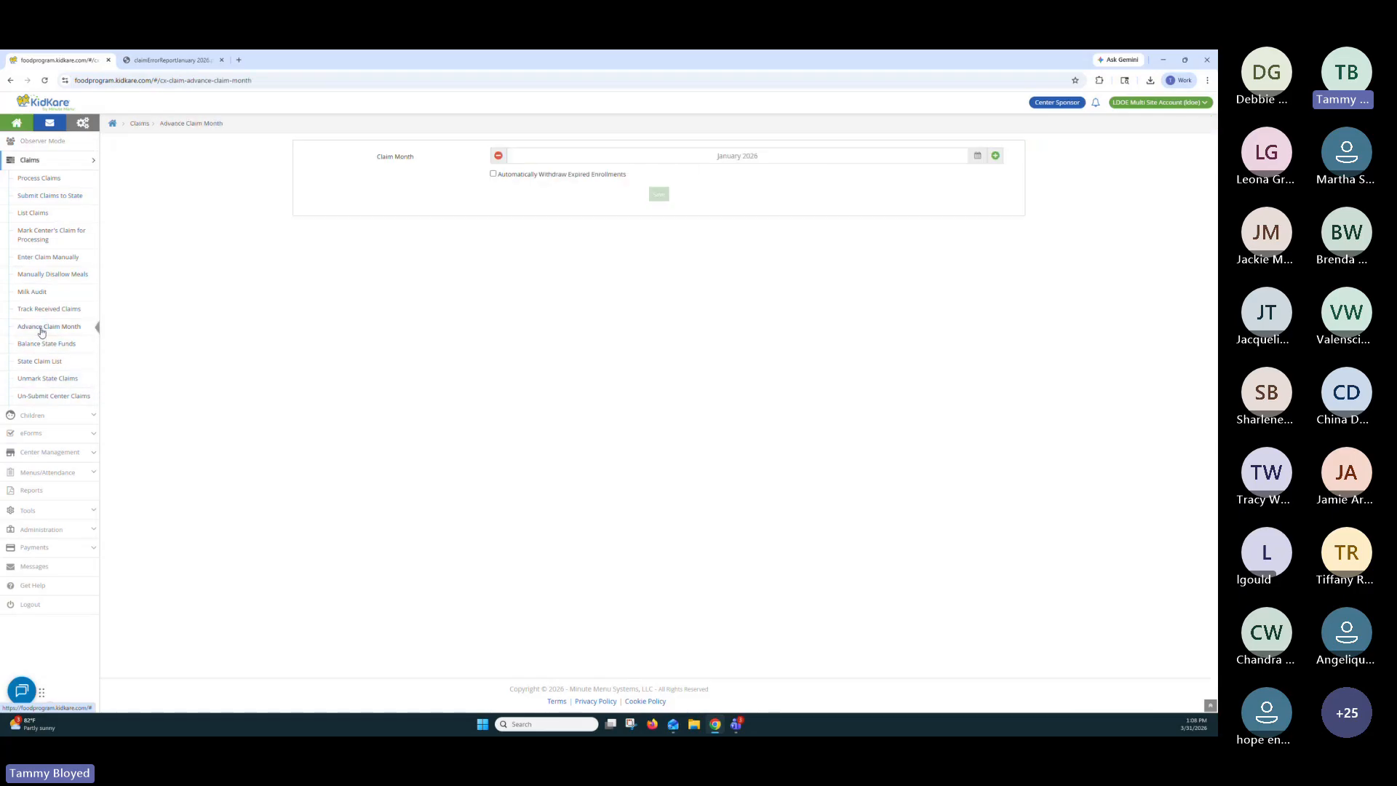
{"action": "left_click", "coordinate": [740, 157]}
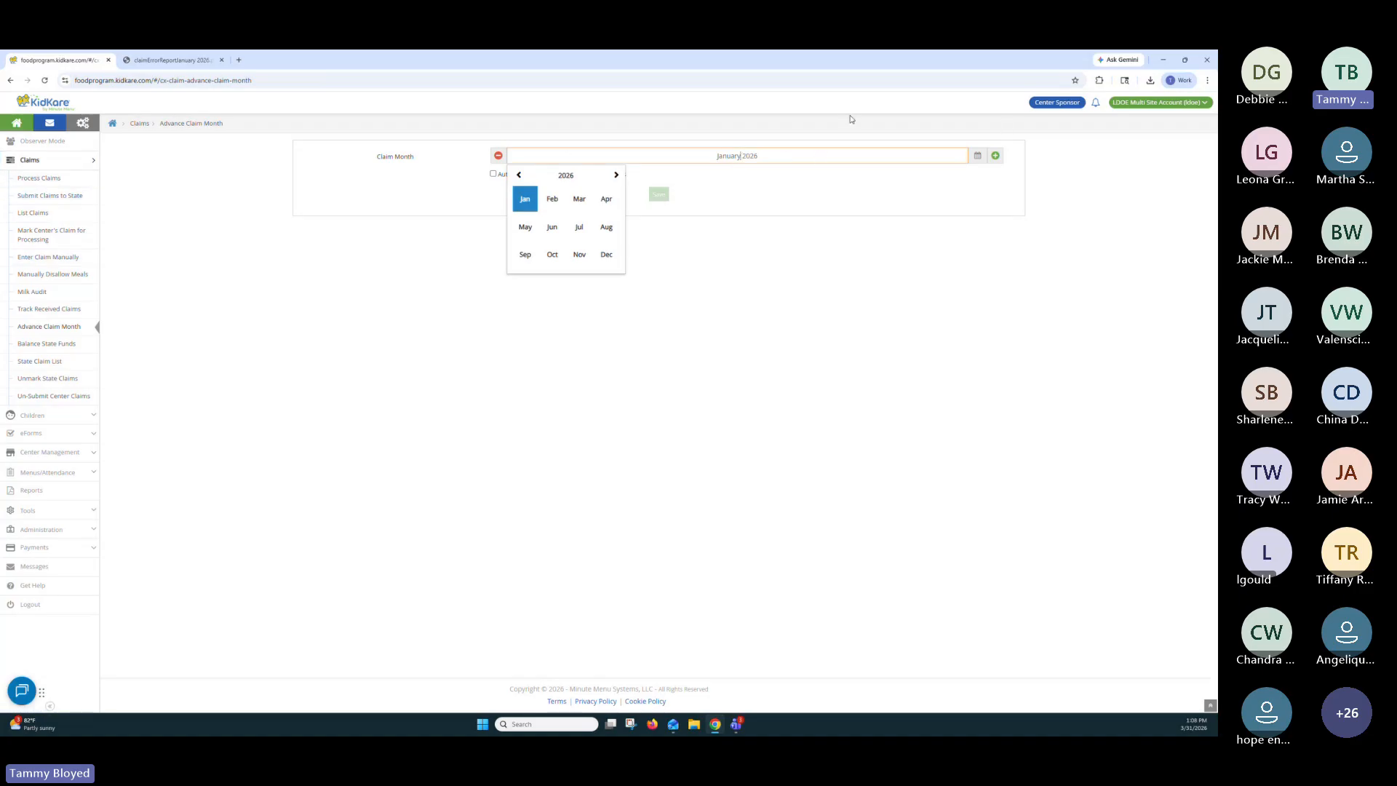
{"action": "left_click", "coordinate": [45, 150]}
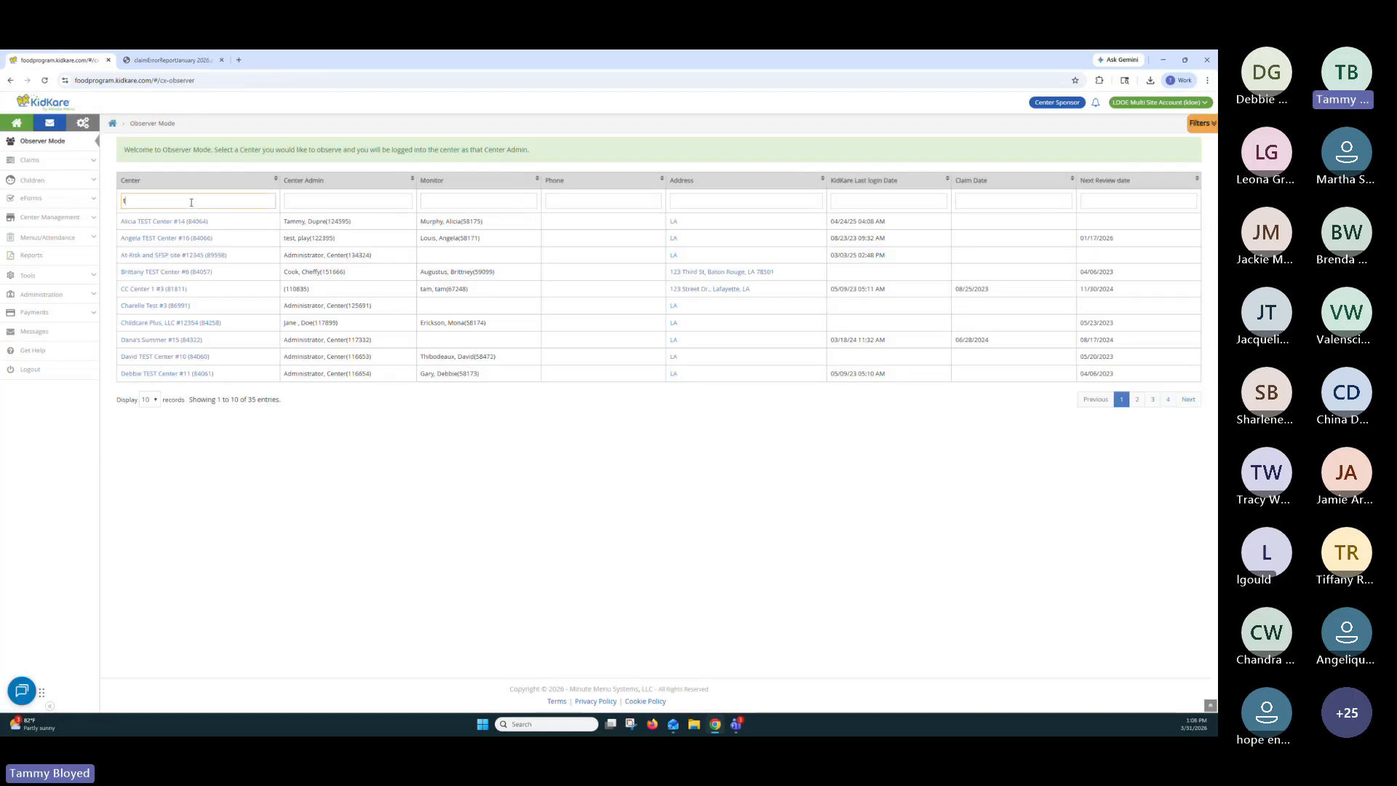
- Search 'tam', start observing the matching test center, and open its claims list
{"action": "type", "text": "tam"}
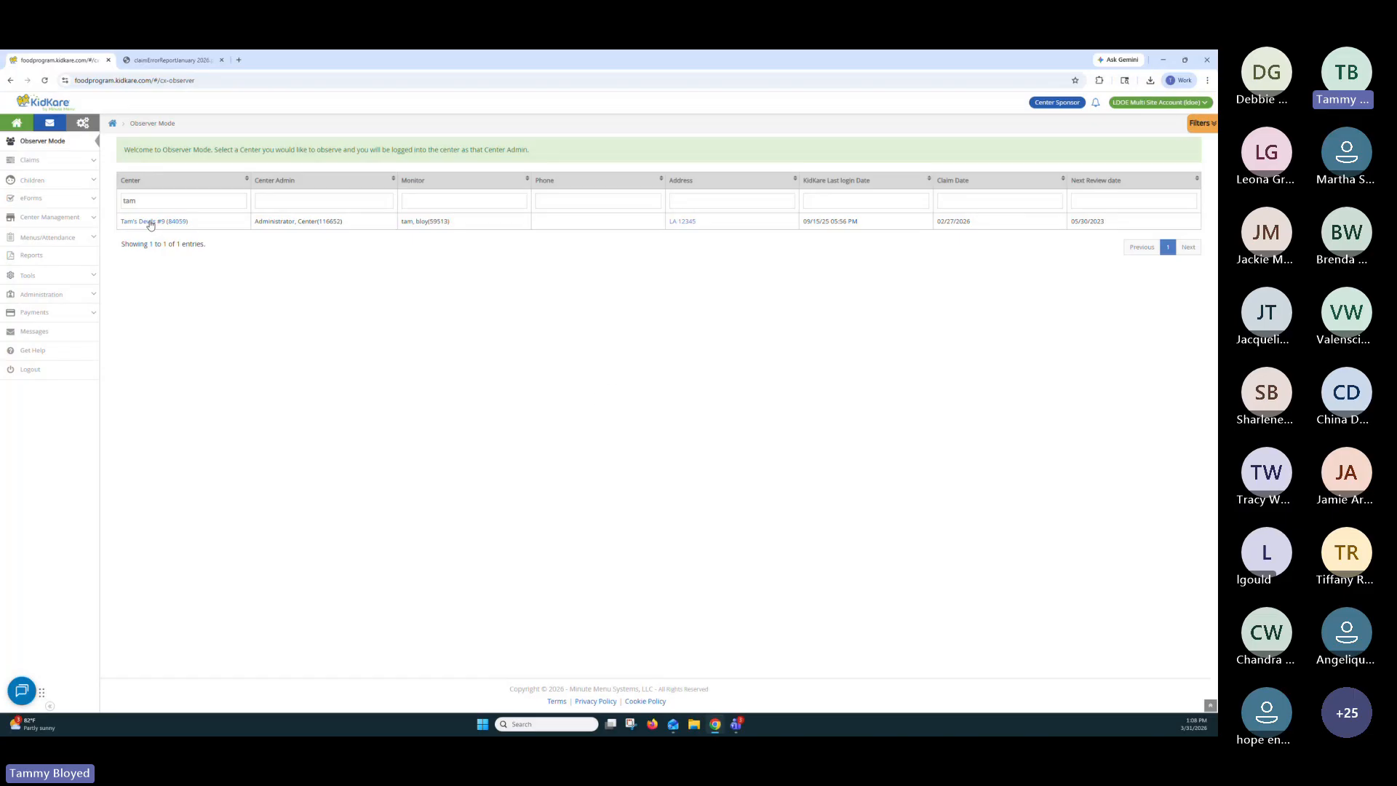
{"action": "left_click", "coordinate": [151, 223]}
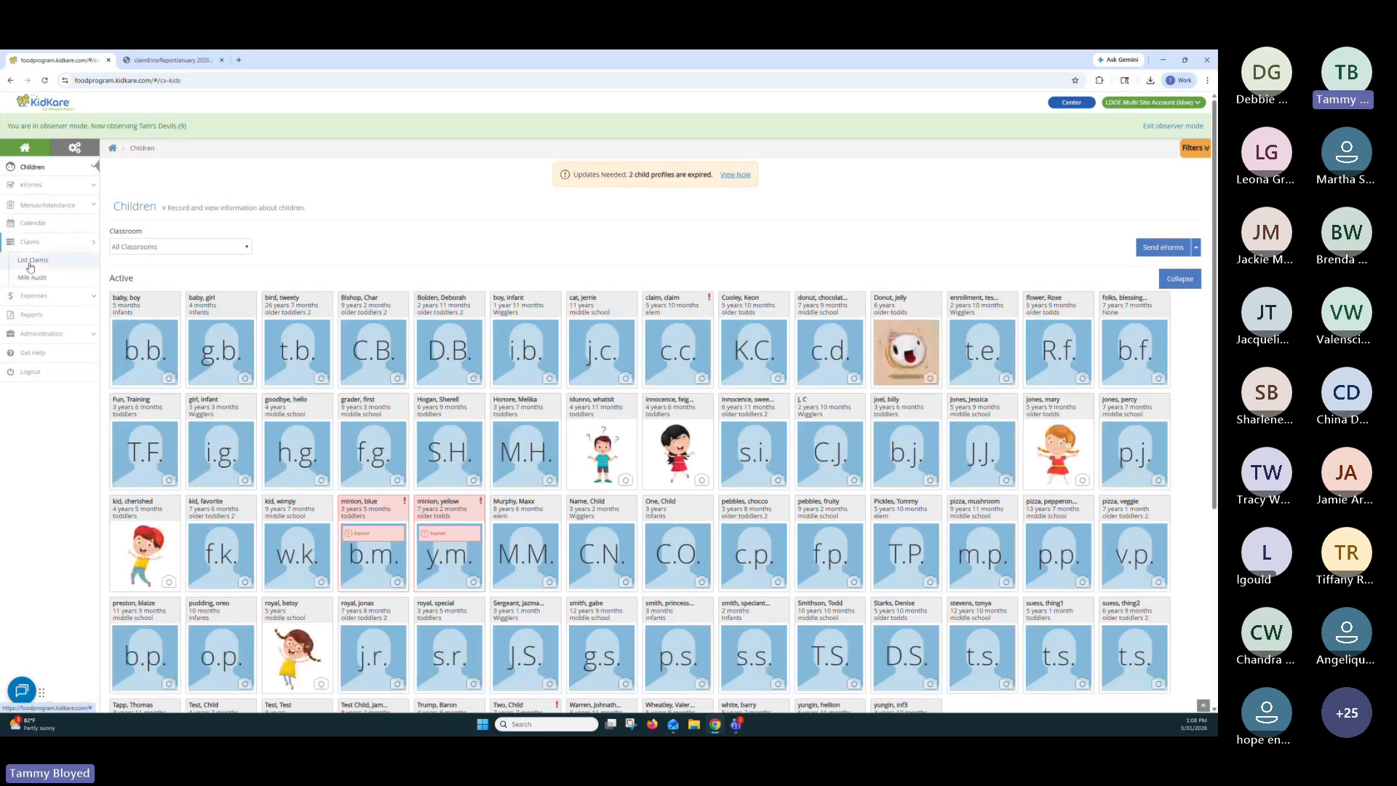
{"action": "left_click", "coordinate": [33, 260]}
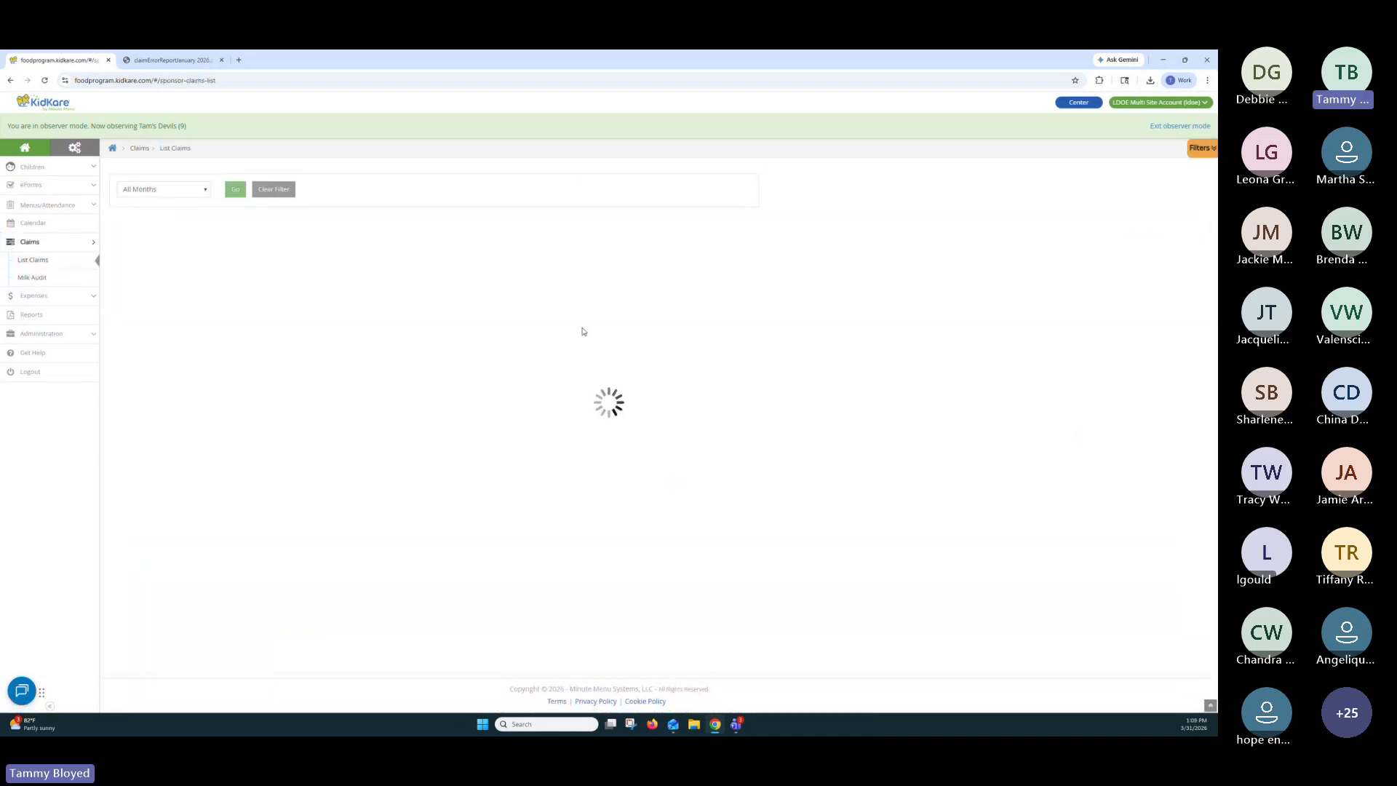
- Filter the claims list to January 2026 and open that claim's details
{"action": "left_click", "coordinate": [203, 194]}
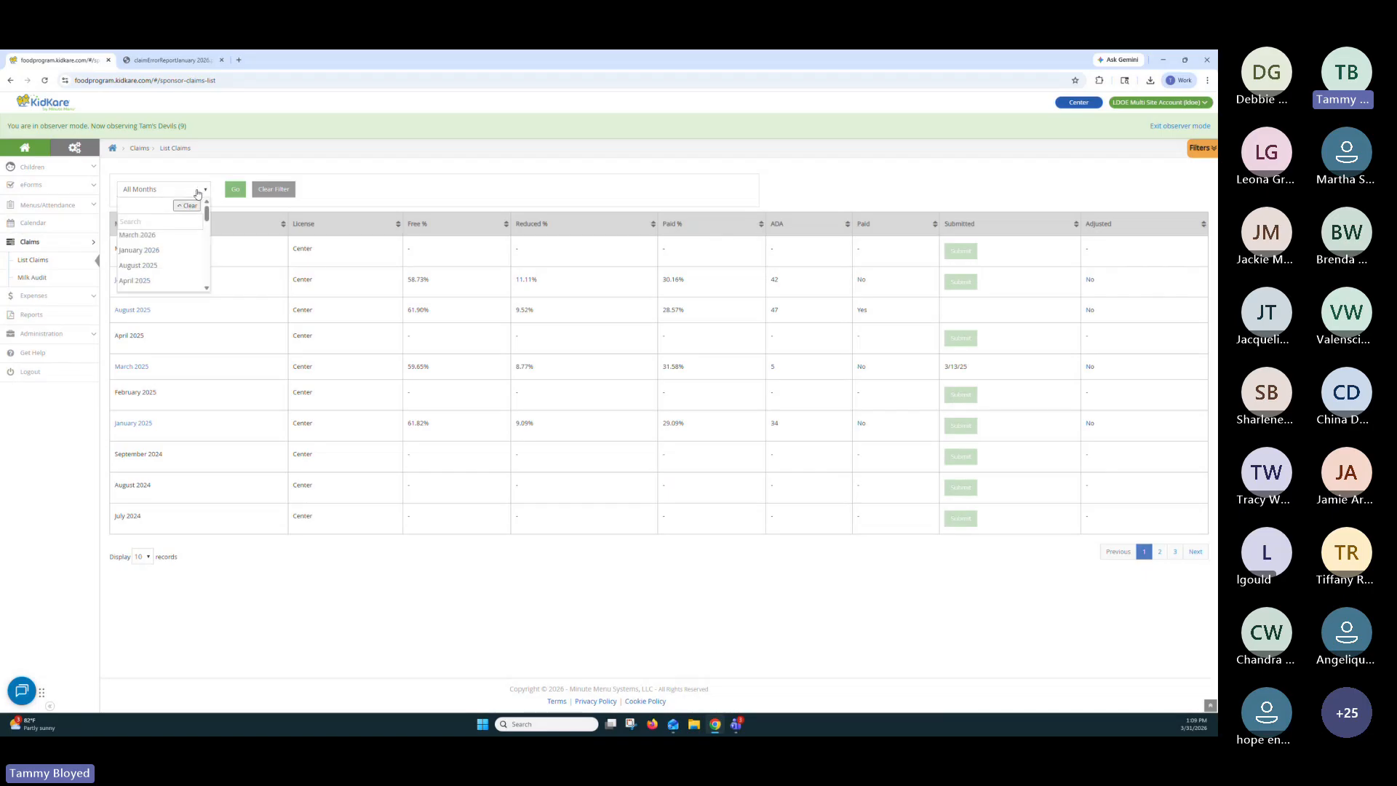
{"action": "left_click", "coordinate": [129, 282]}
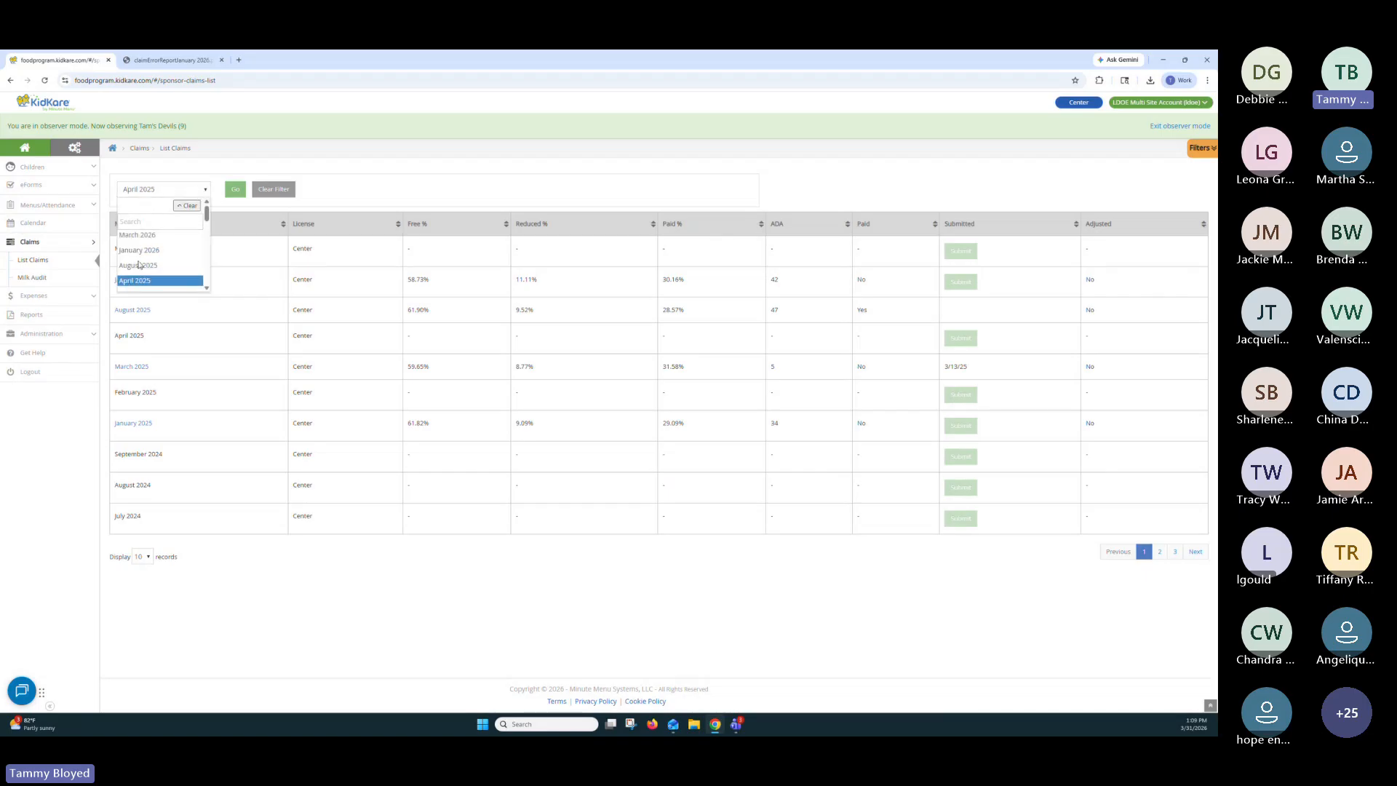
{"action": "left_click", "coordinate": [188, 205]}
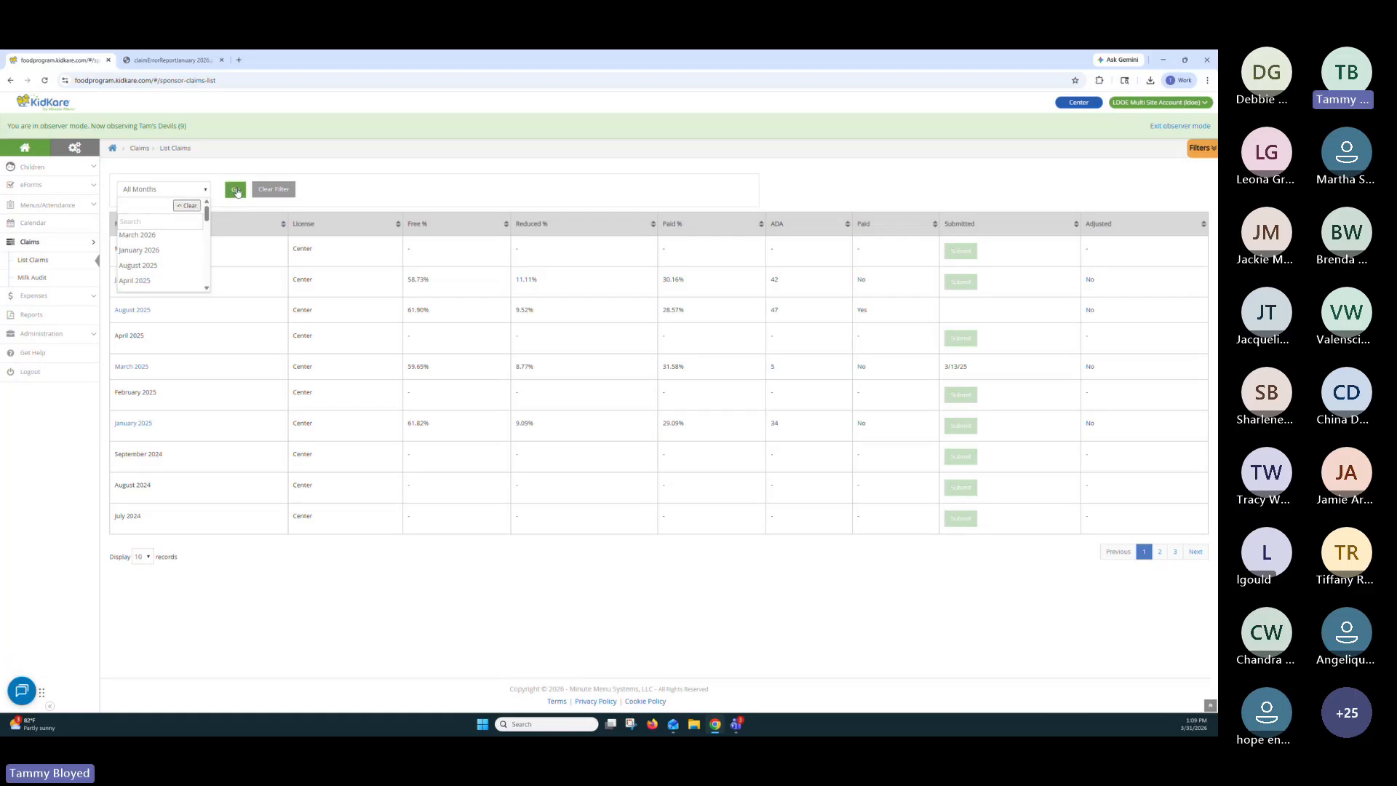
{"action": "left_click", "coordinate": [237, 190]}
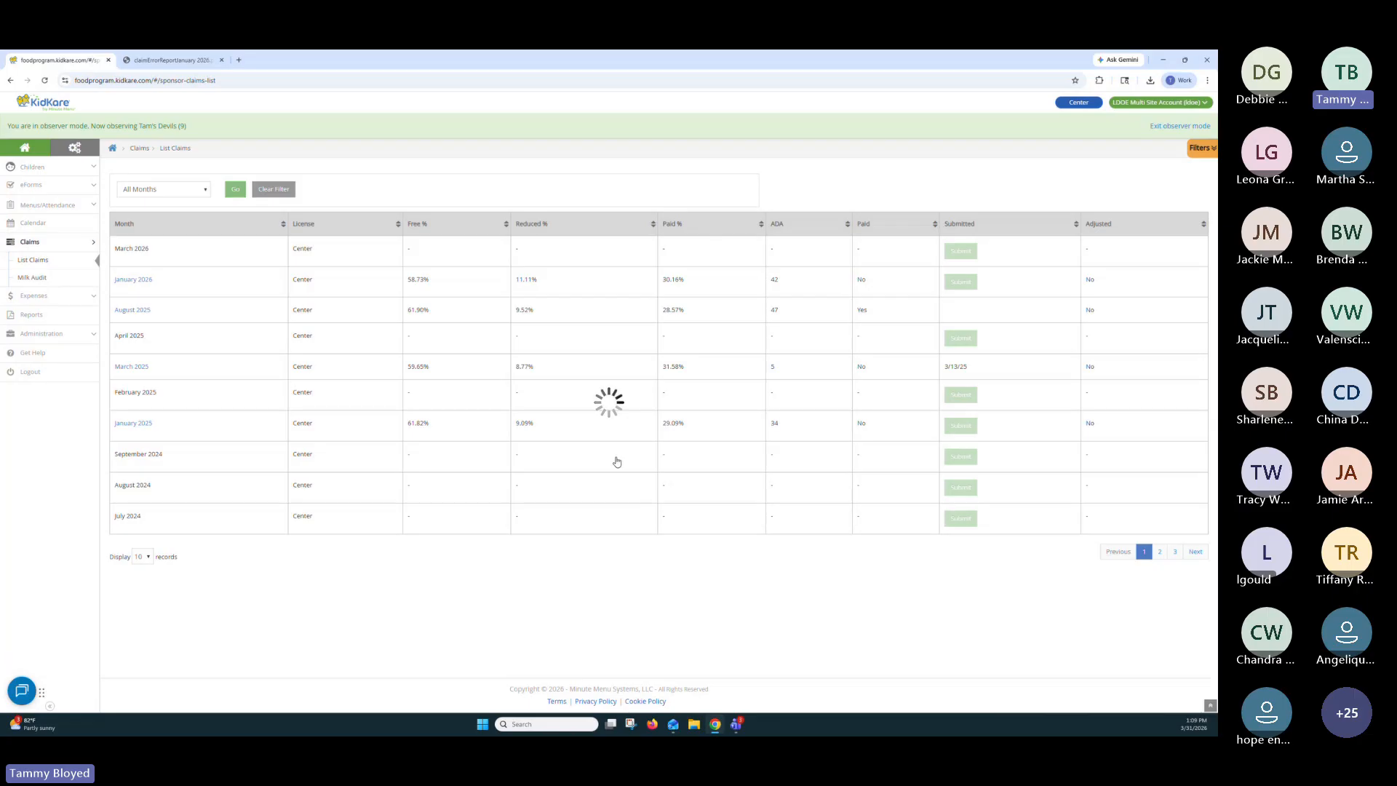
{"action": "left_click", "coordinate": [205, 192]}
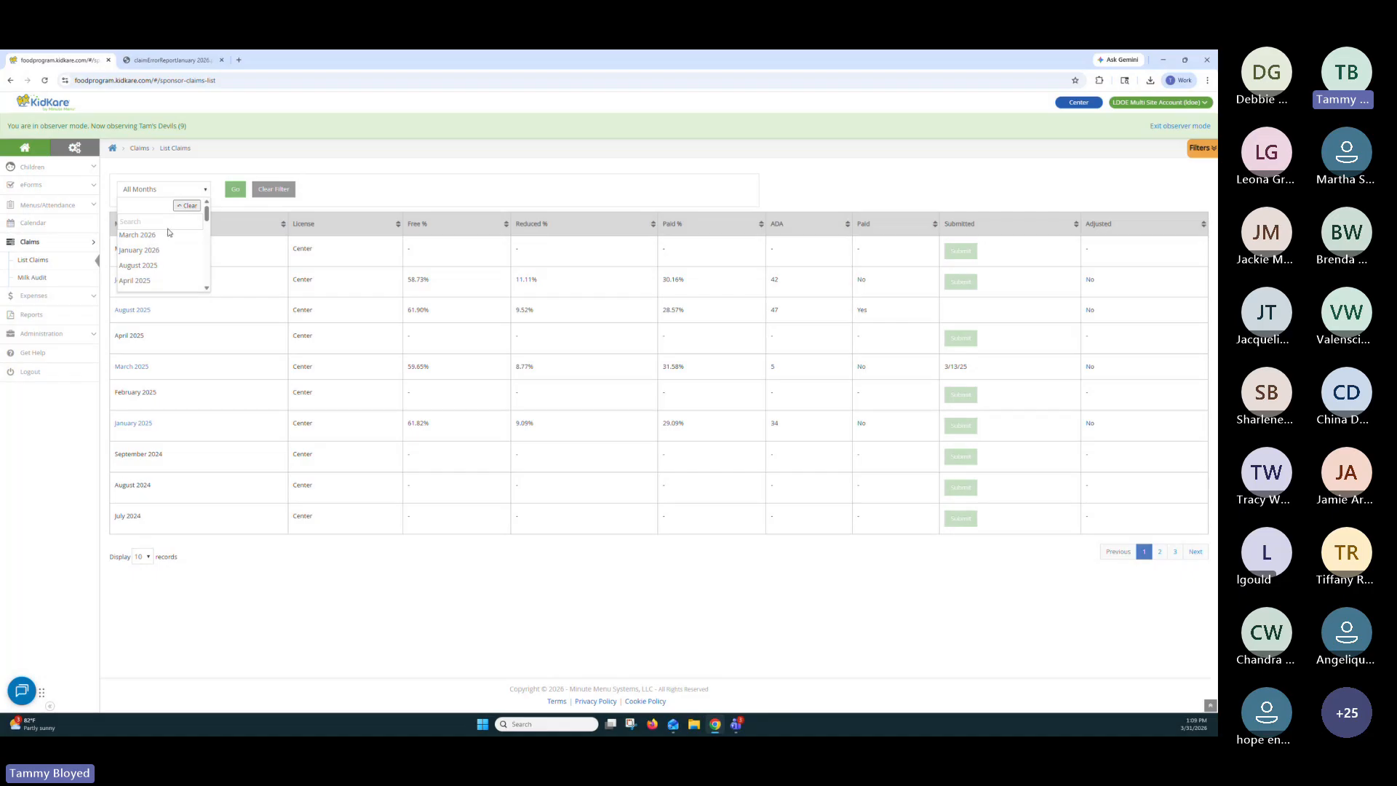
{"action": "left_click", "coordinate": [341, 201]}
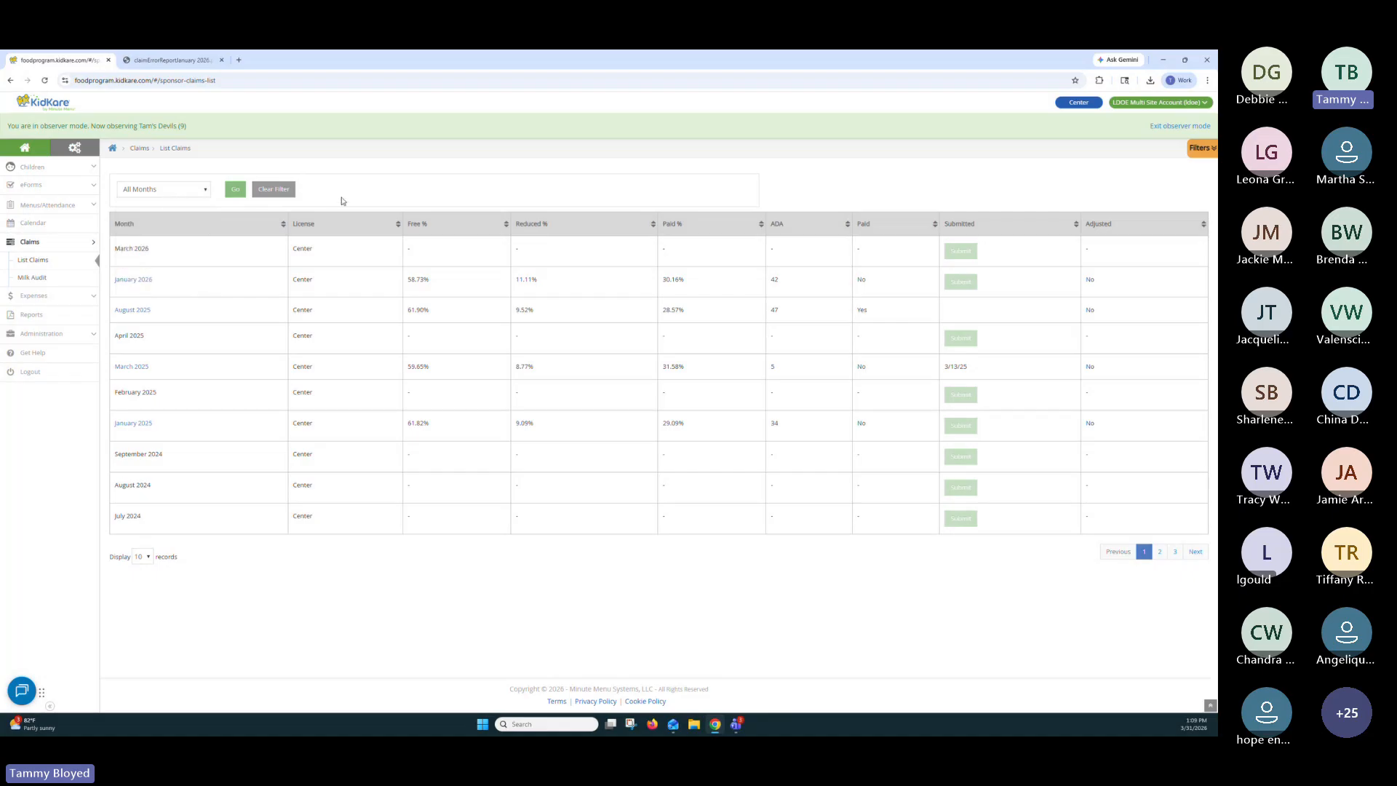
{"action": "left_click", "coordinate": [202, 190]}
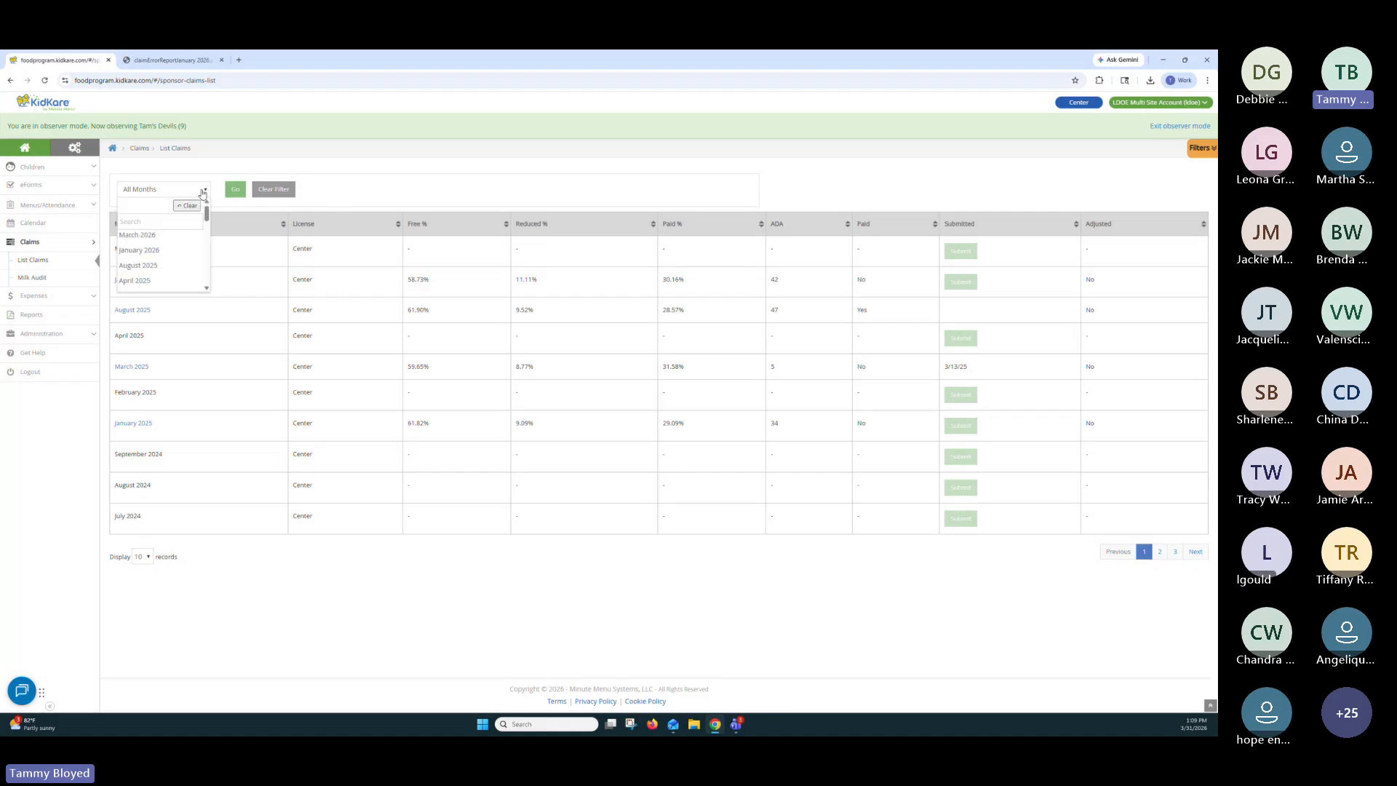
{"action": "left_click", "coordinate": [151, 254]}
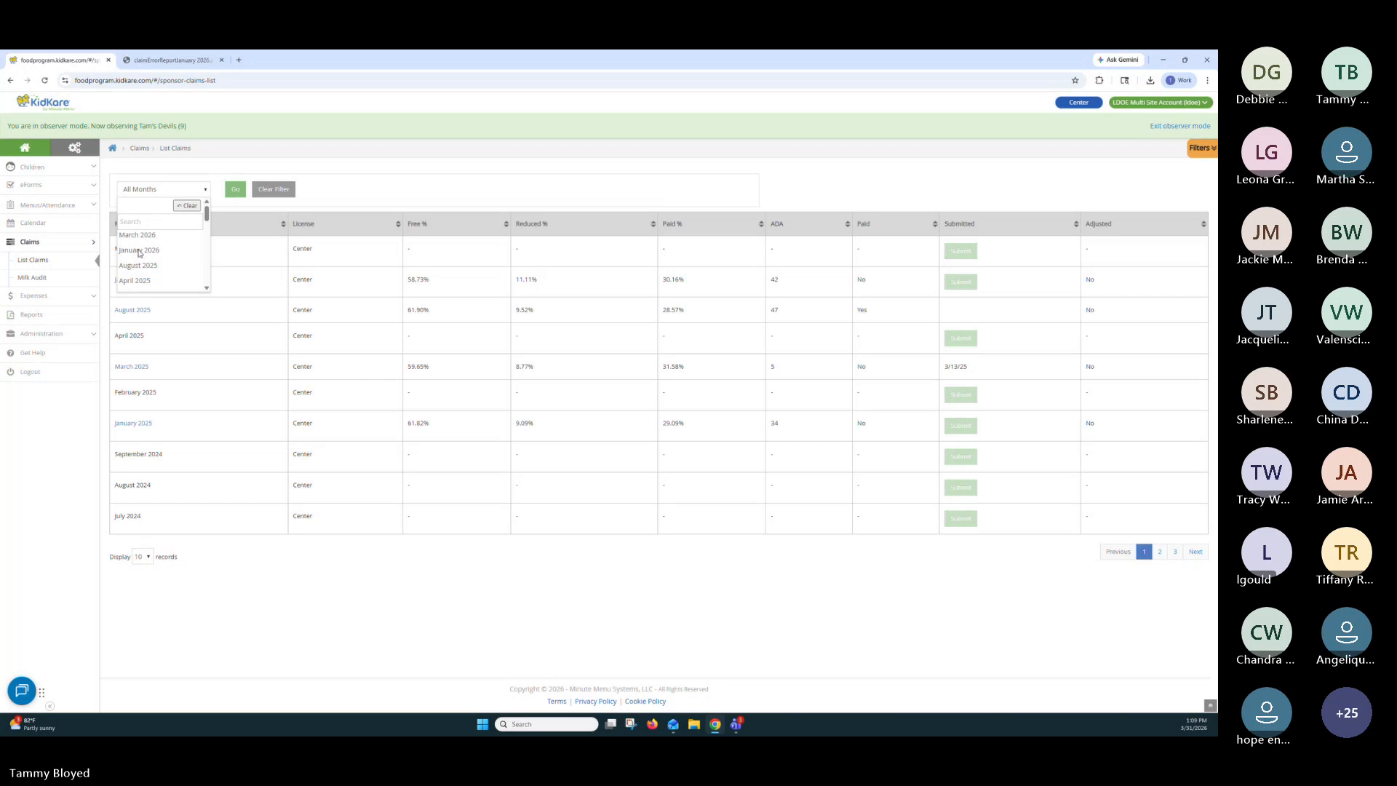
{"action": "left_click", "coordinate": [235, 189]}
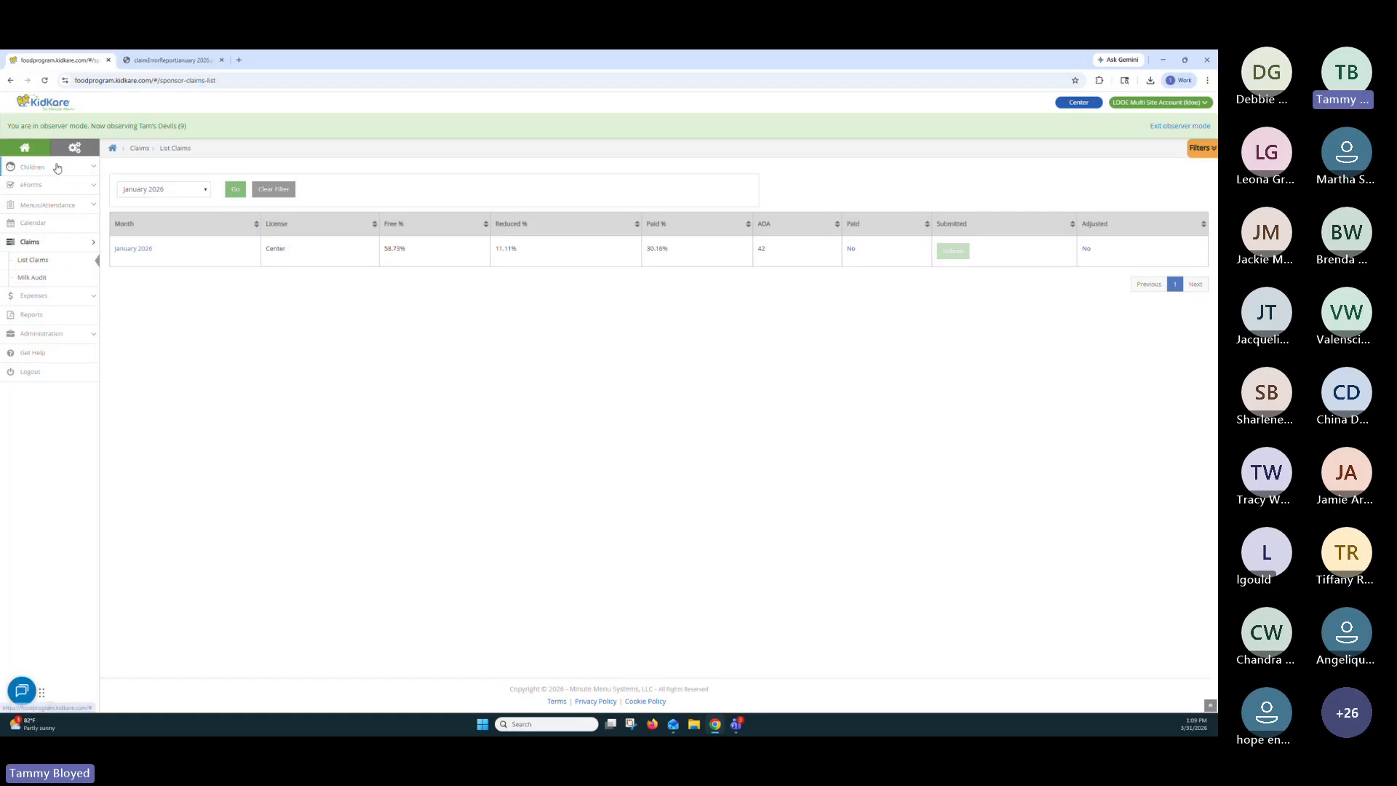
{"action": "left_click", "coordinate": [125, 250]}
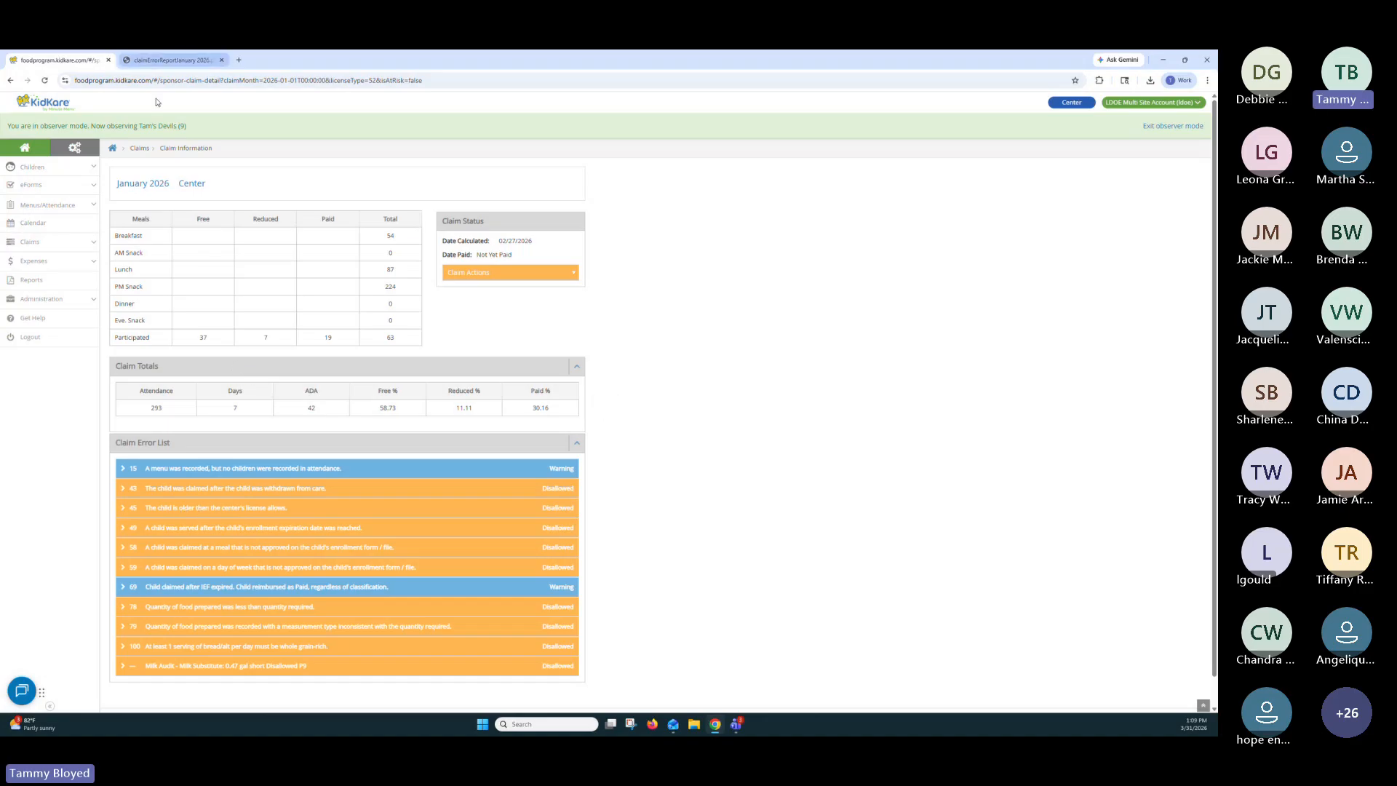
- In the claim error report, highlight error 43's withdrawn-child lines, then item 15's menu-without-attendance heading
{"action": "left_click", "coordinate": [153, 63]}
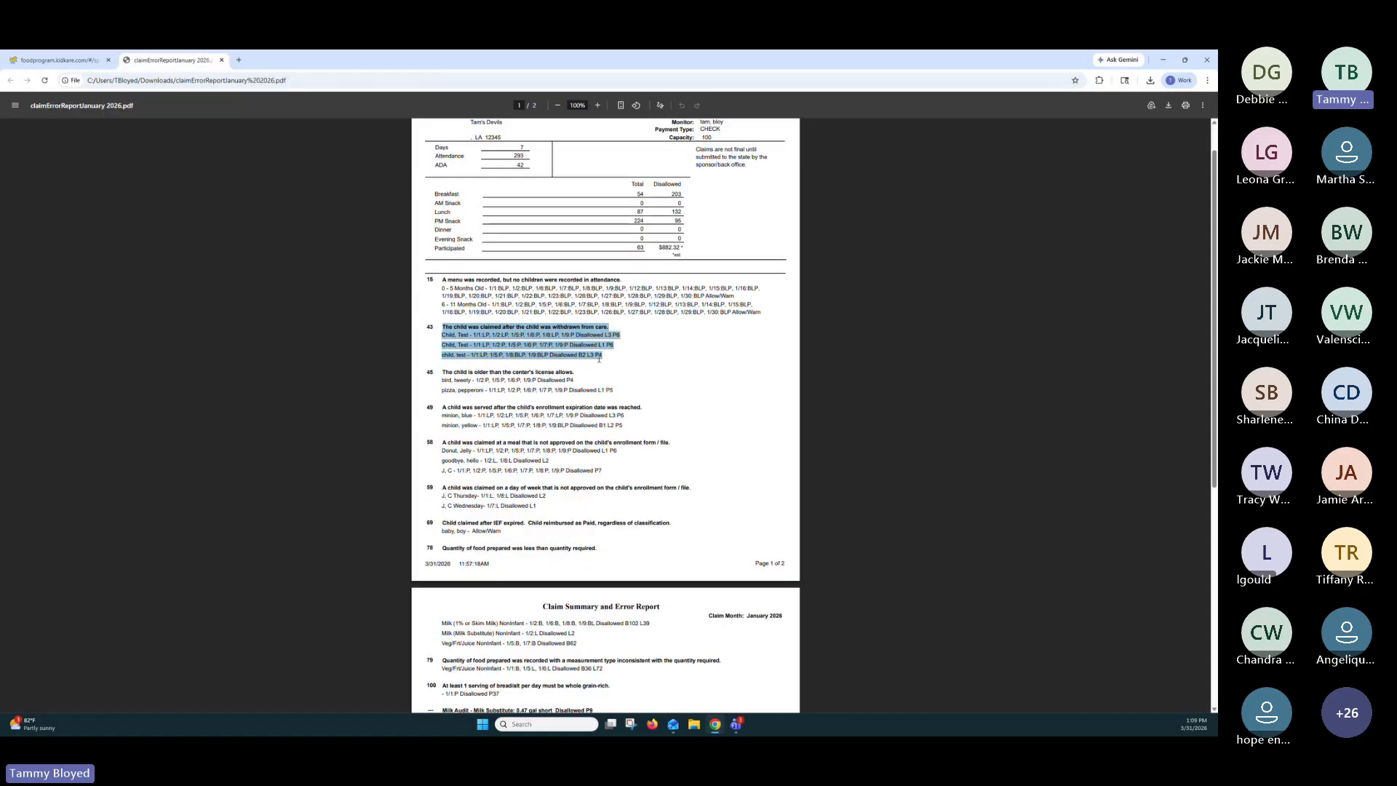
{"action": "left_click_drag", "start_coordinate": [604, 355], "coordinate": [435, 329]}
{"action": "left_click", "coordinate": [660, 328]}
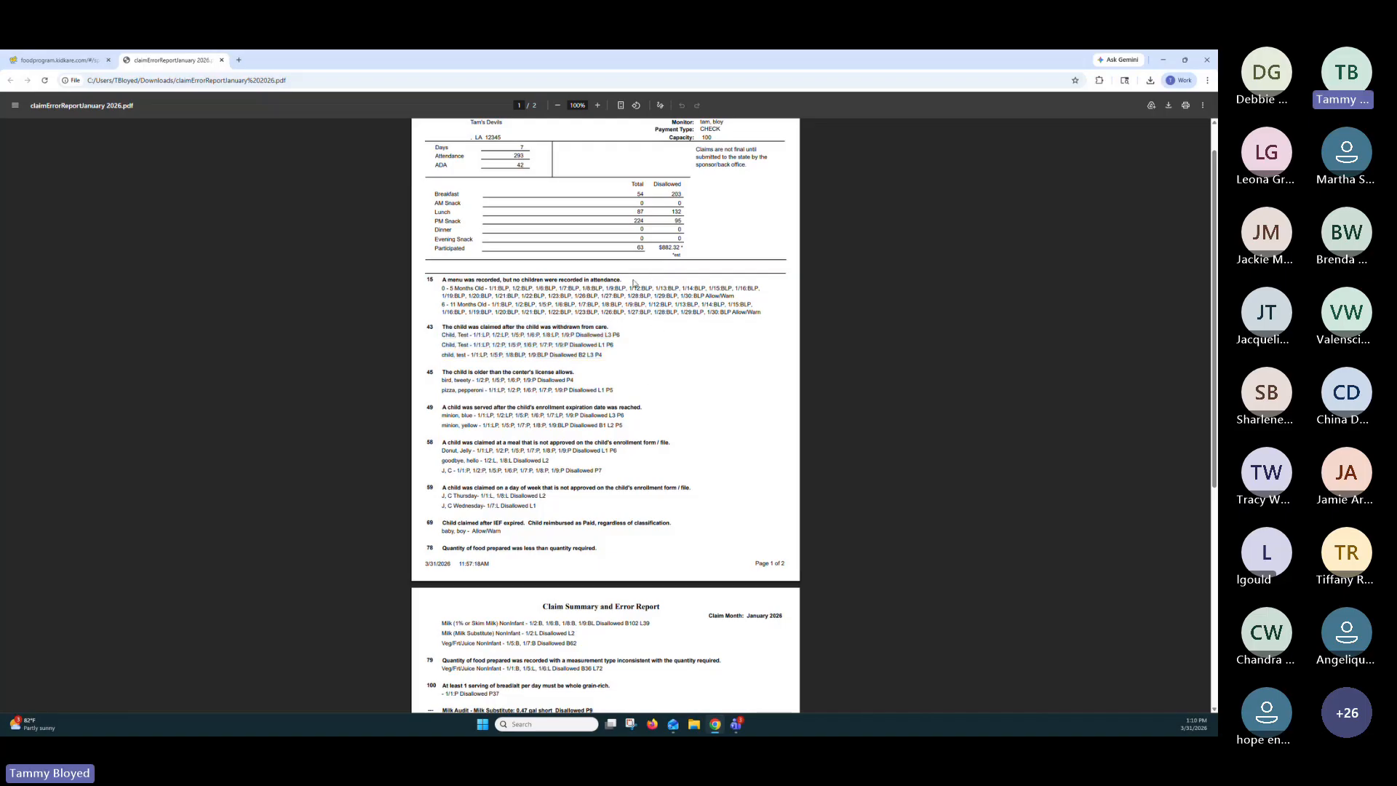
{"action": "left_click_drag", "start_coordinate": [442, 281], "coordinate": [622, 281]}
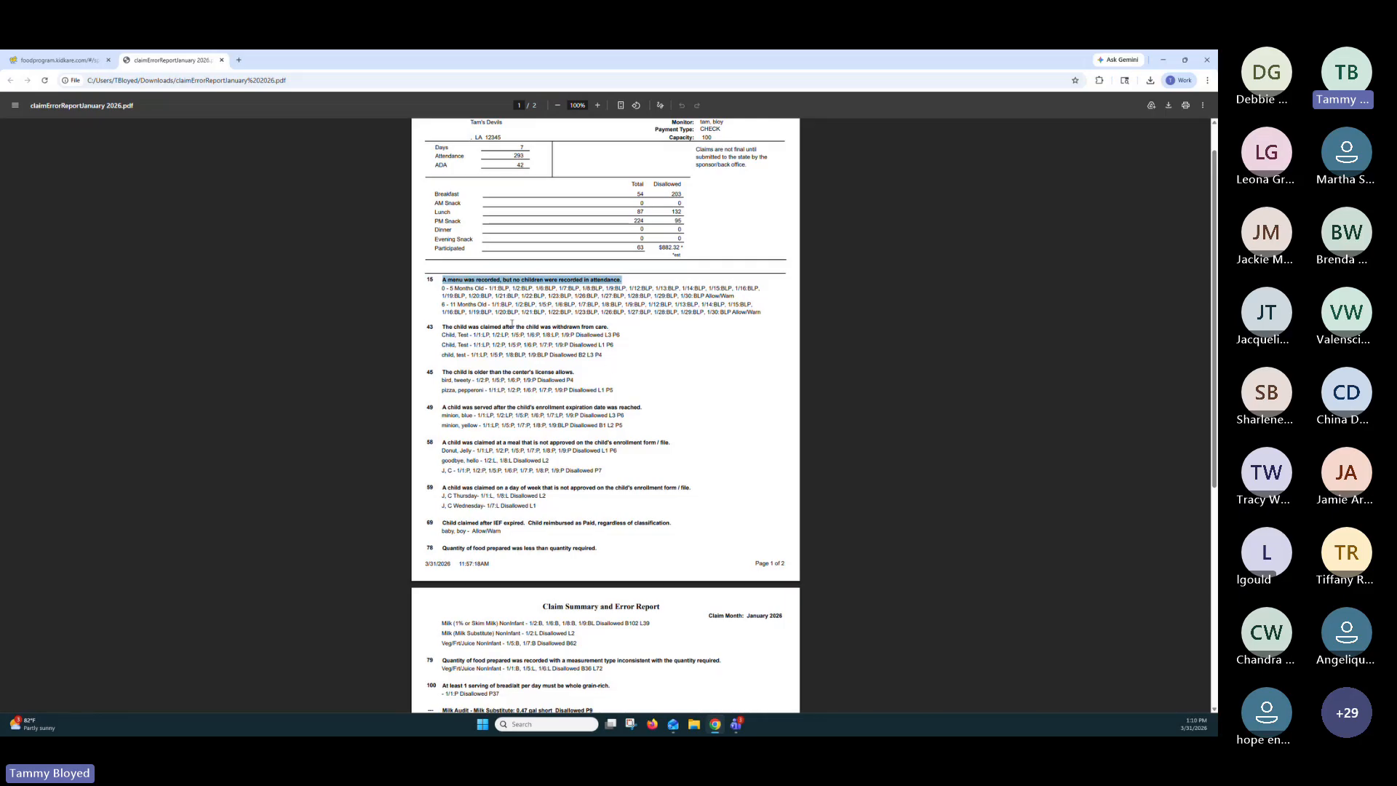
- Highlight the 6 - 11 and 0 - 5 Months Old age groups under item 15
{"action": "left_click_drag", "start_coordinate": [443, 288], "coordinate": [481, 304]}
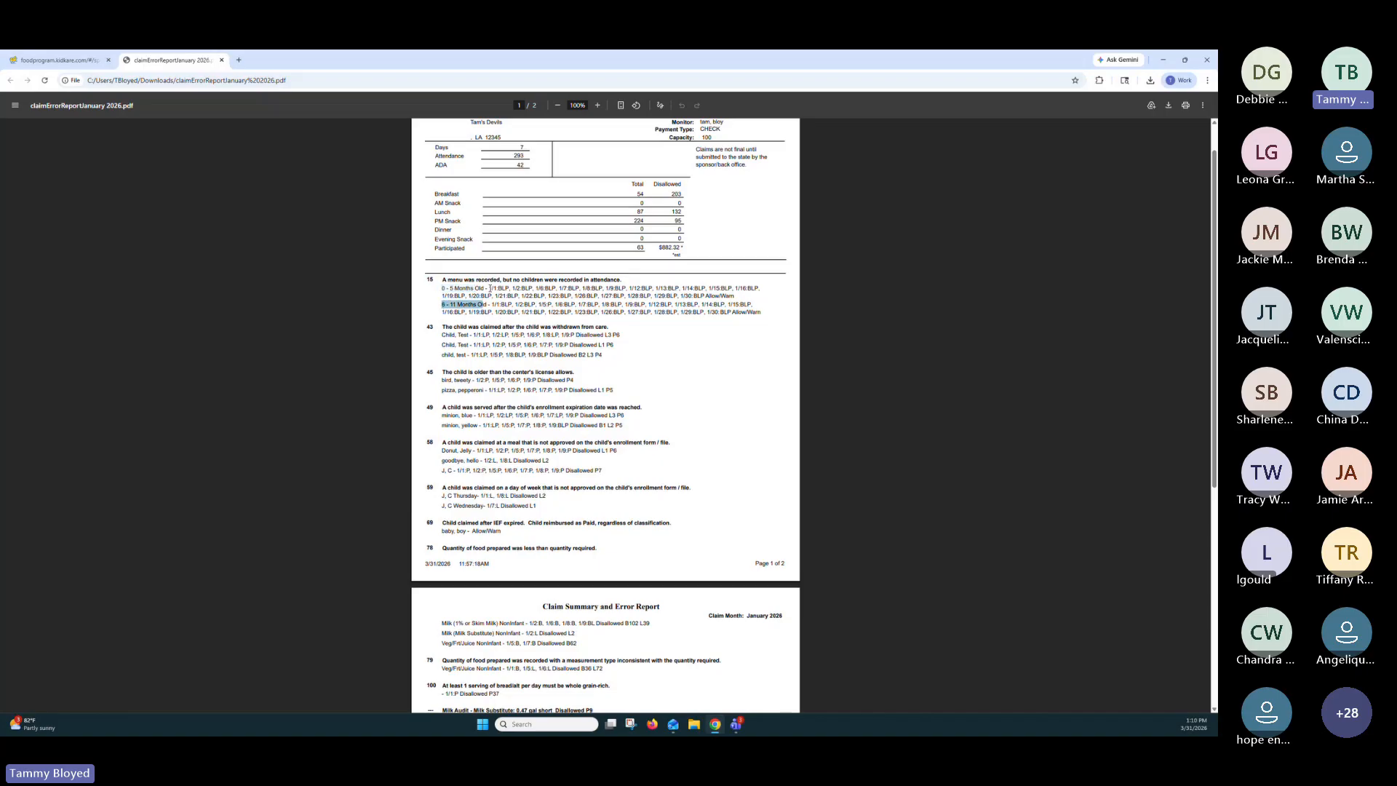
{"action": "left_click_drag", "start_coordinate": [489, 288], "coordinate": [511, 288]}
{"action": "left_click", "coordinate": [620, 292]}
{"action": "left_click_drag", "start_coordinate": [623, 280], "coordinate": [483, 289]}
{"action": "left_click", "coordinate": [442, 290]}
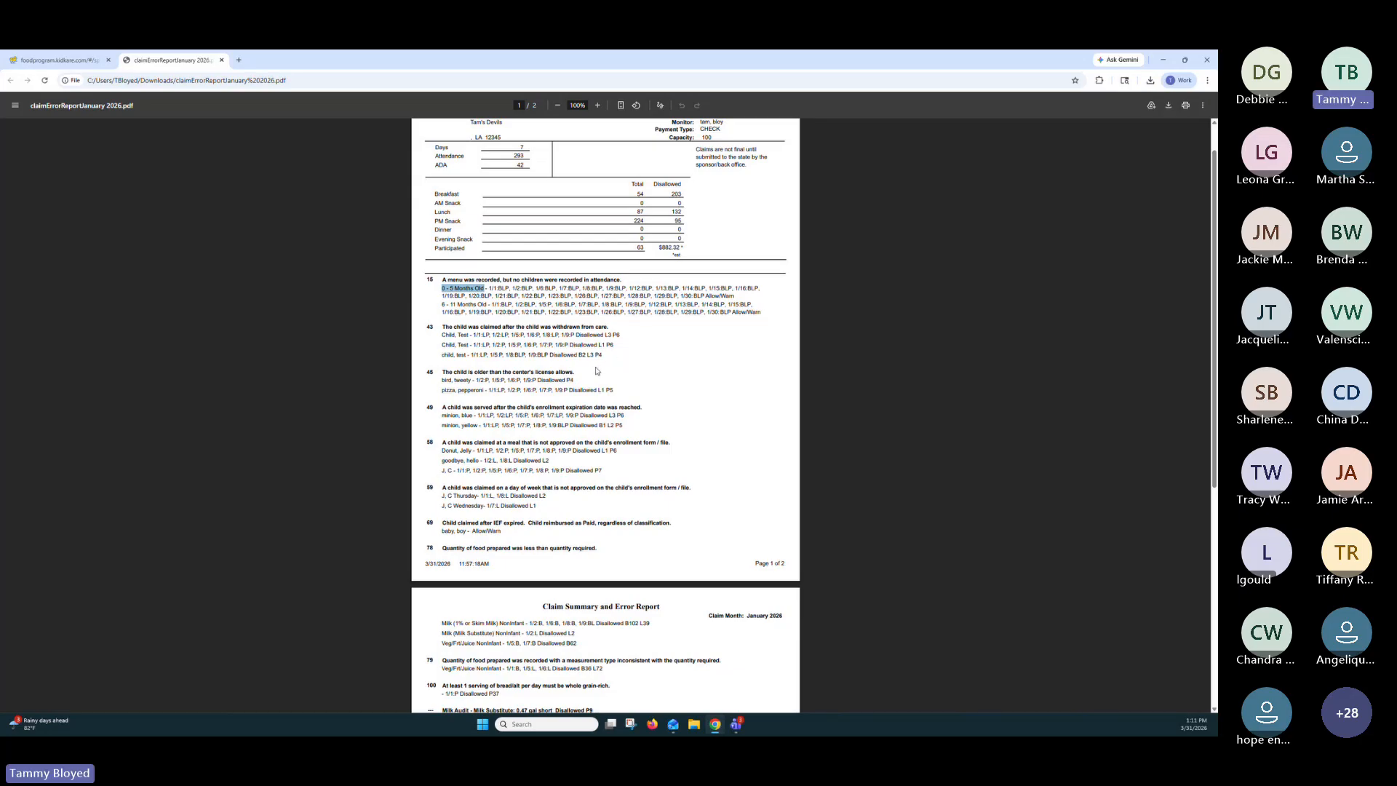
{"action": "left_click", "coordinate": [625, 354]}
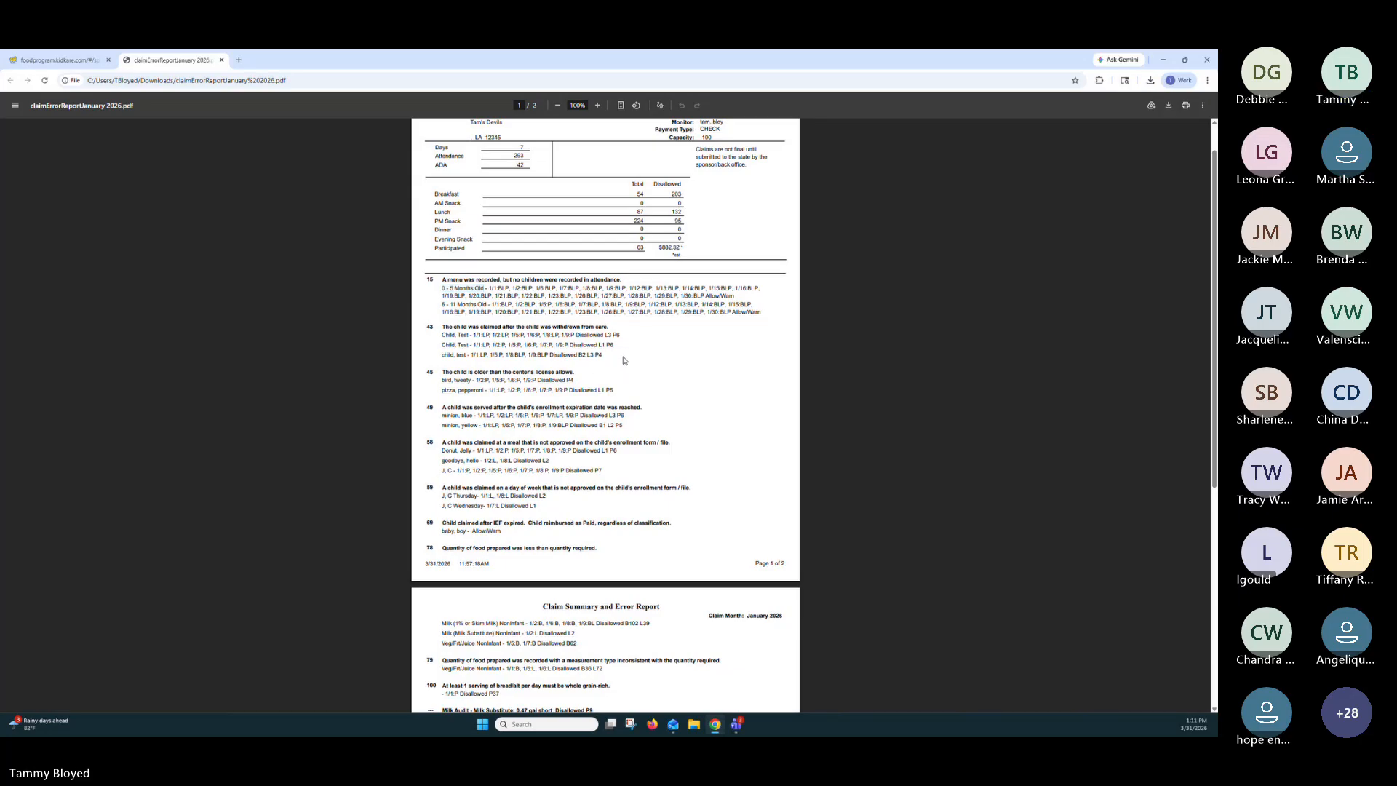
- Highlight the item 45 over-age child error, then return to the KidKare claim page
{"action": "scroll", "coordinate": [623, 356], "scroll_direction": "down", "scroll_amount": 1}
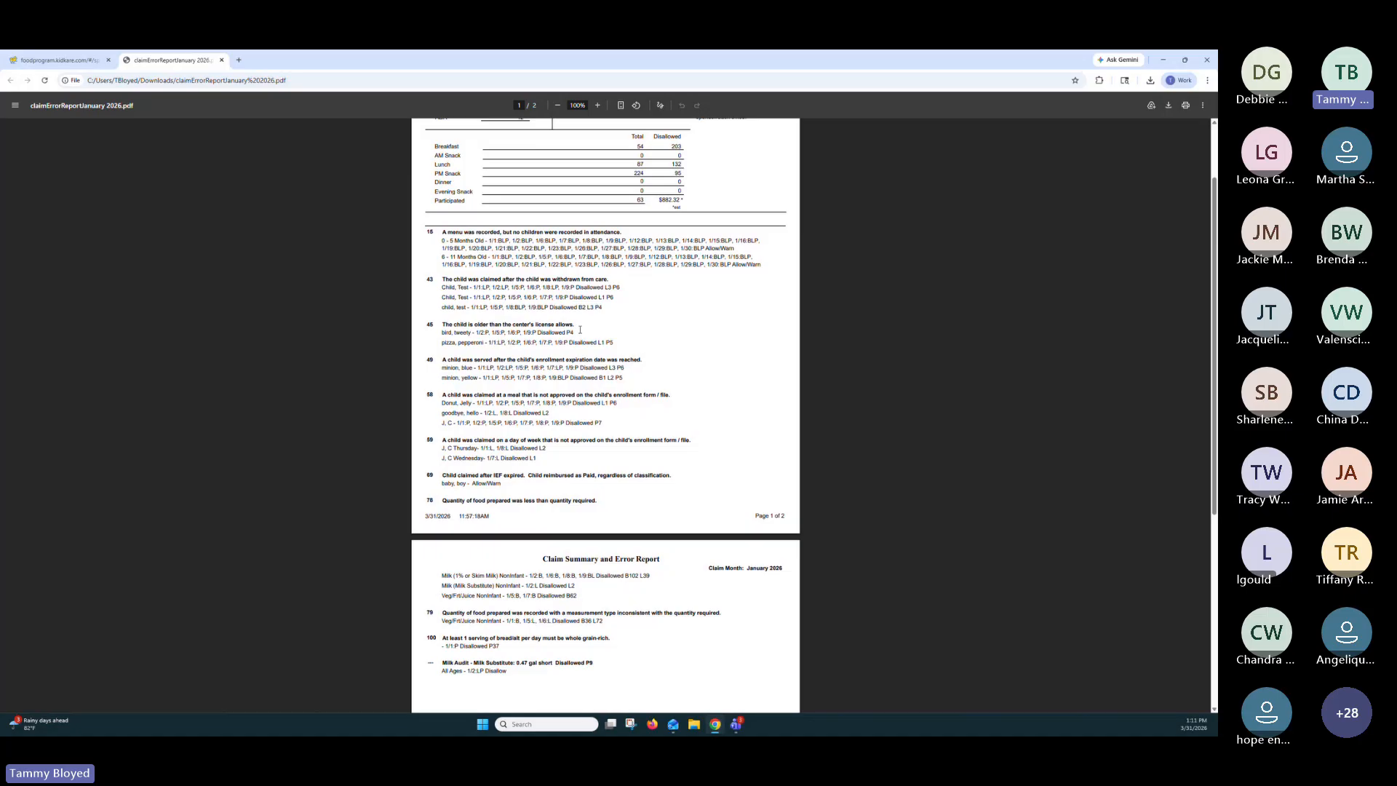
{"action": "left_click_drag", "start_coordinate": [613, 342], "coordinate": [443, 323]}
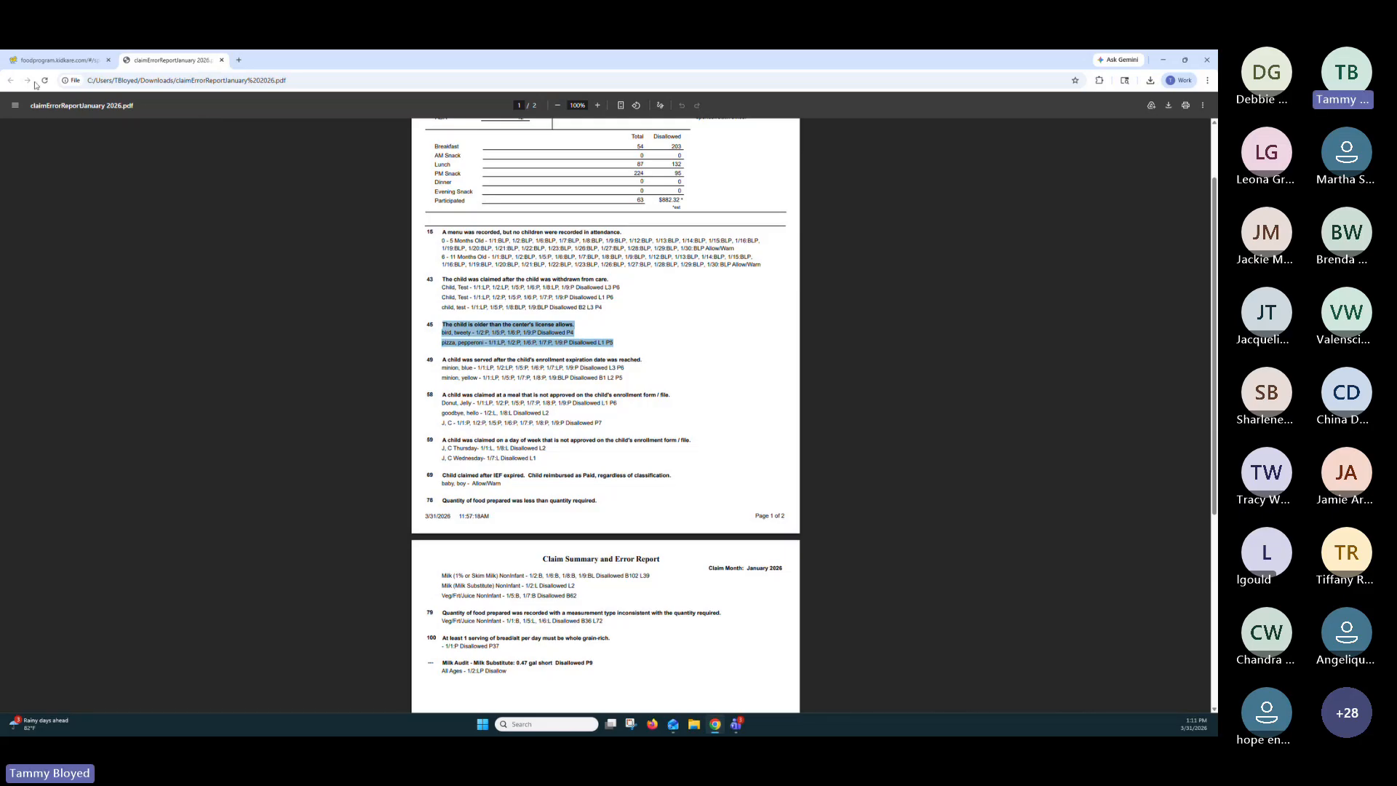
{"action": "left_click", "coordinate": [54, 60]}
{"action": "left_click", "coordinate": [24, 169]}
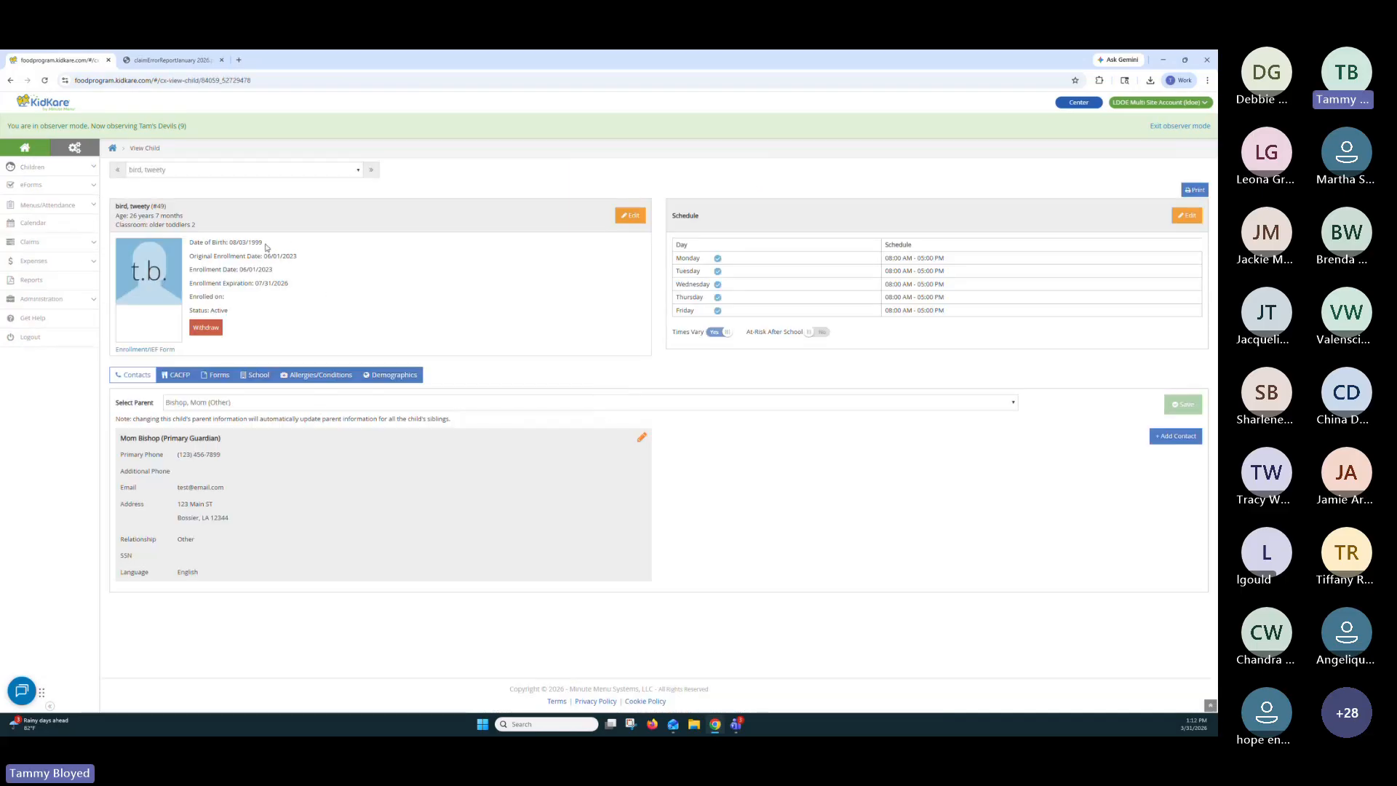
{"action": "left_click_drag", "start_coordinate": [263, 243], "coordinate": [192, 242]}
{"action": "left_click", "coordinate": [630, 216]}
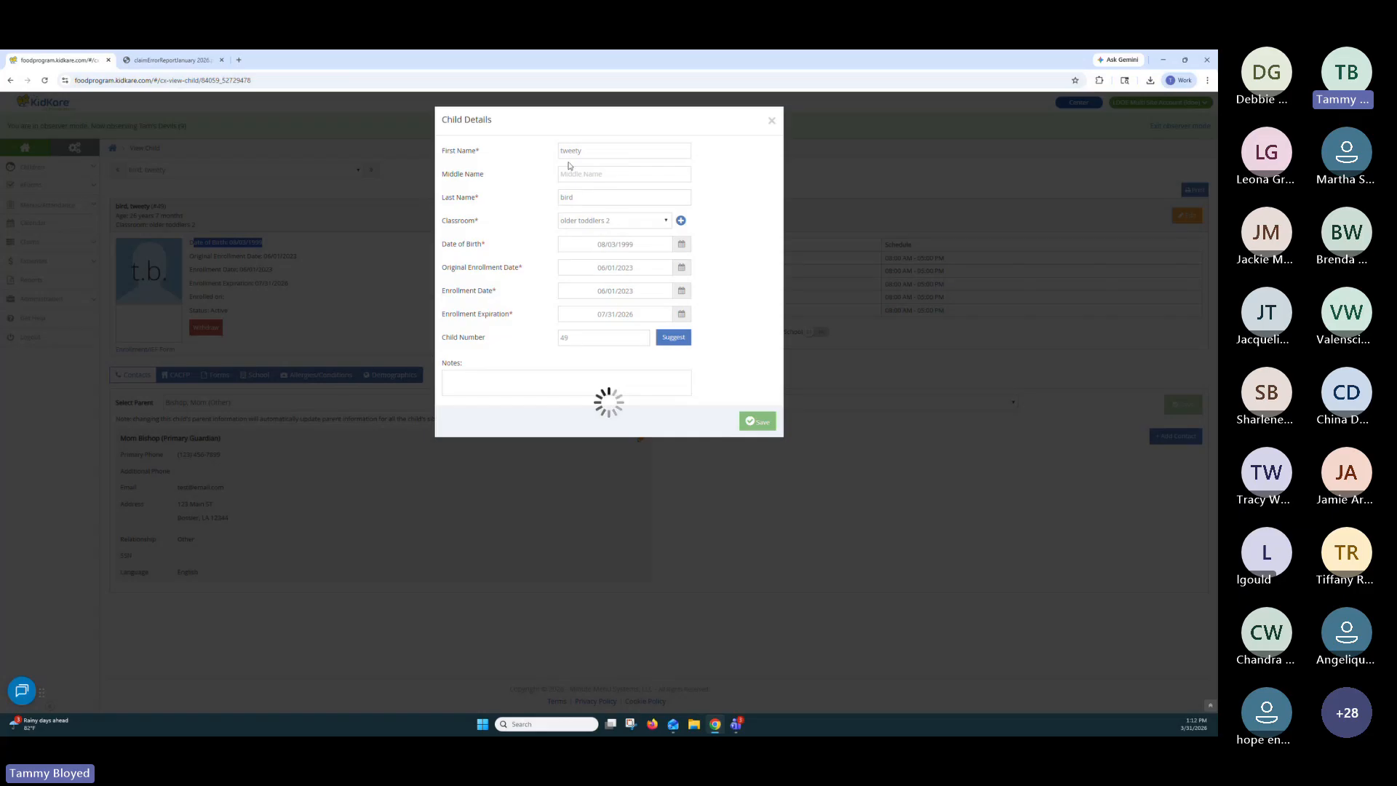
{"action": "left_click", "coordinate": [643, 247]}
{"action": "left_click_drag", "start_coordinate": [630, 245], "coordinate": [618, 245]}
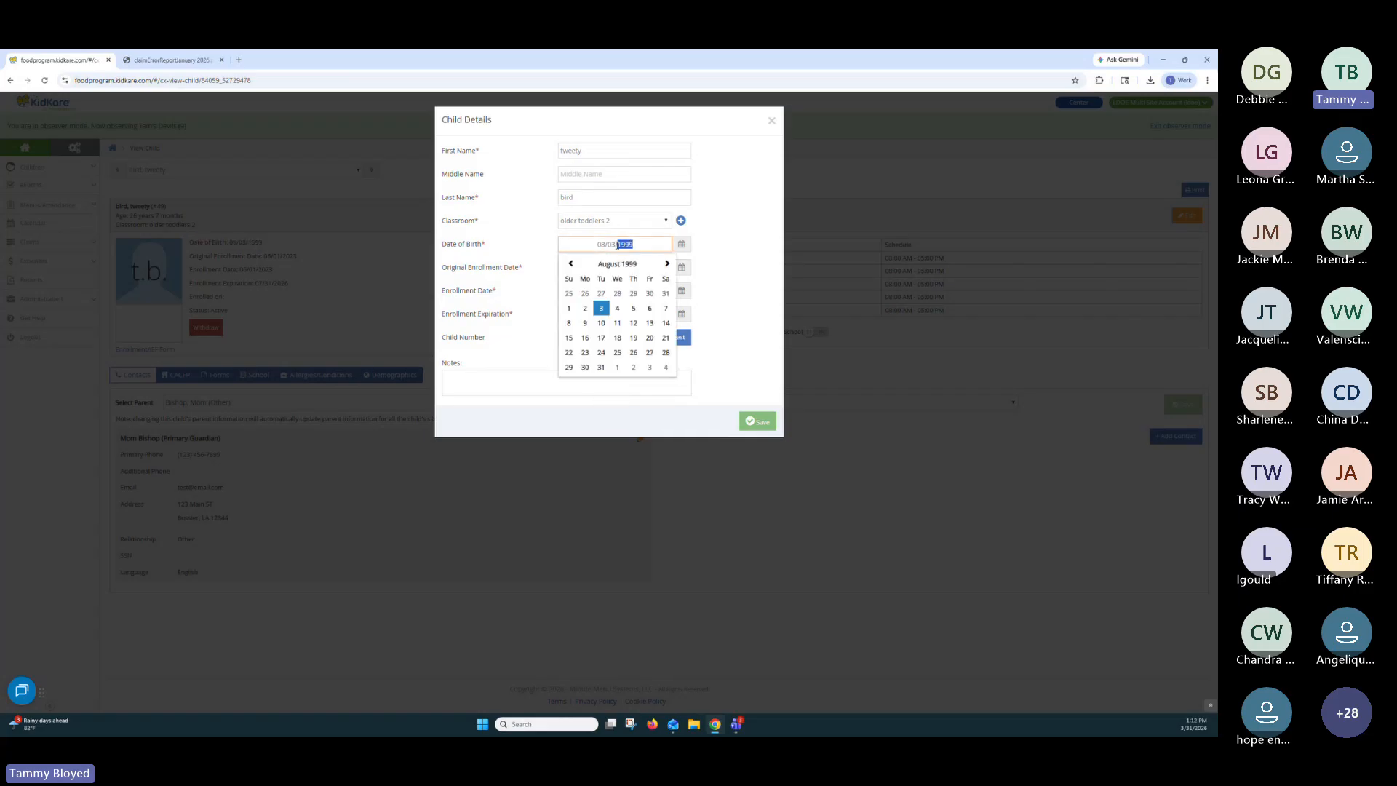
{"action": "type", "text": "2019"}
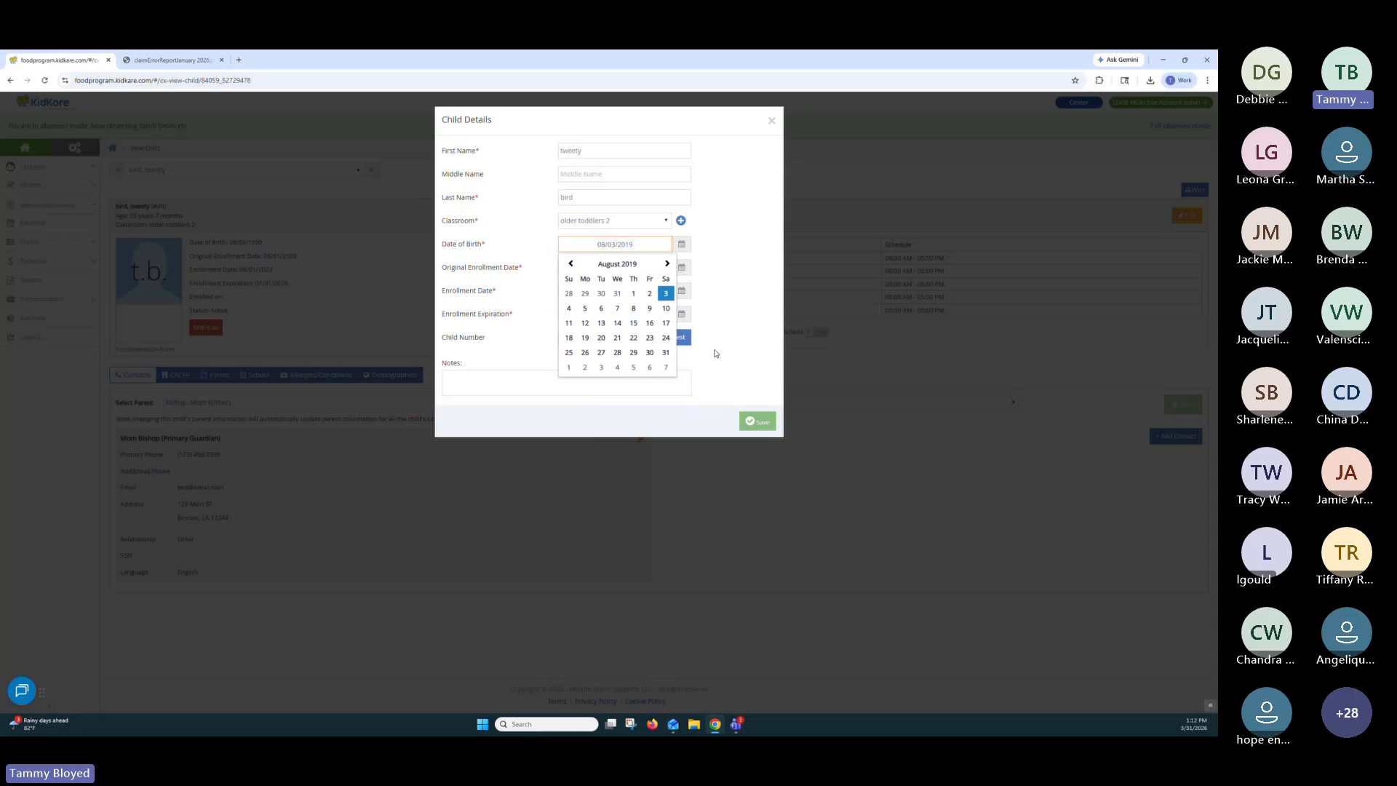
{"action": "left_click", "coordinate": [758, 421]}
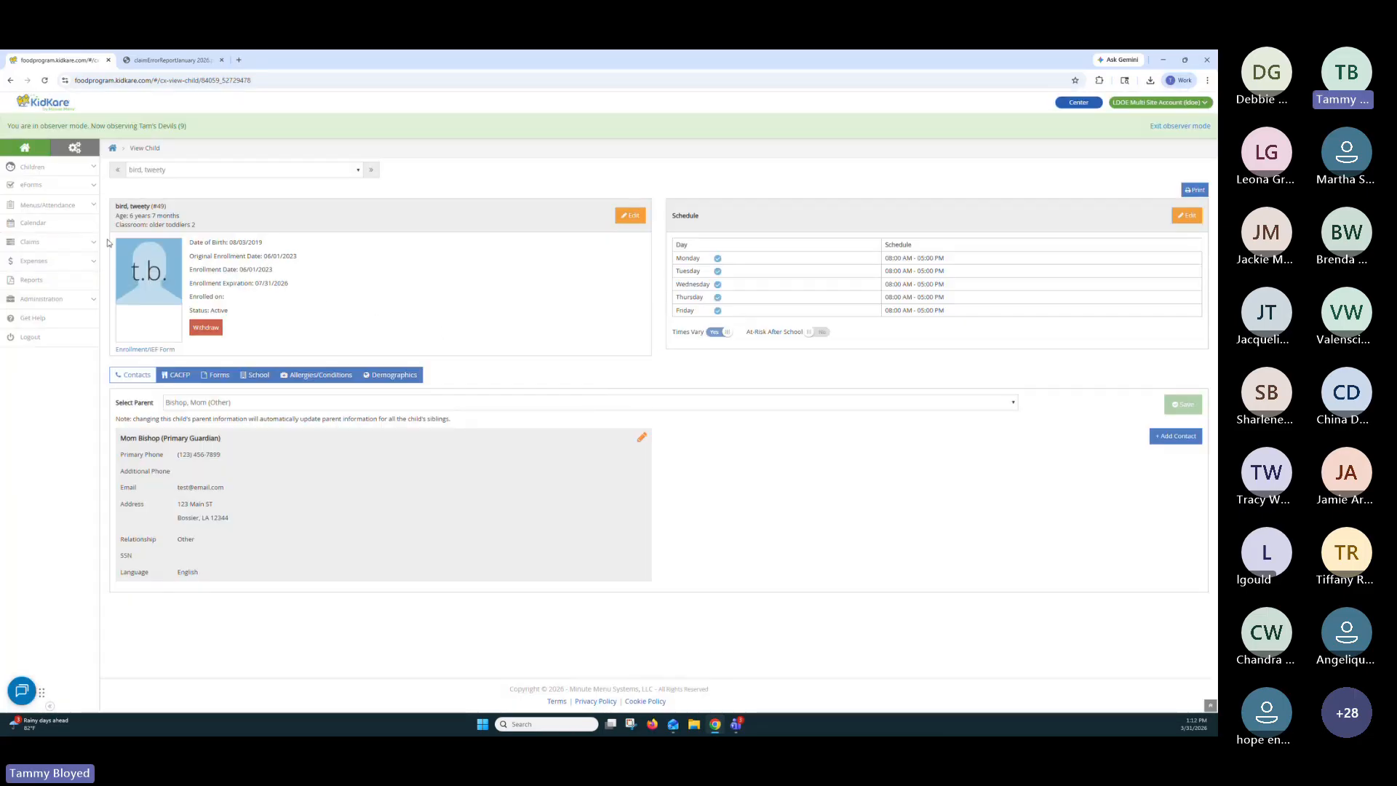
- Open Administration > Site Details and highlight the 0 Years - 13 Years licensed age range
{"action": "left_click", "coordinate": [52, 305]}
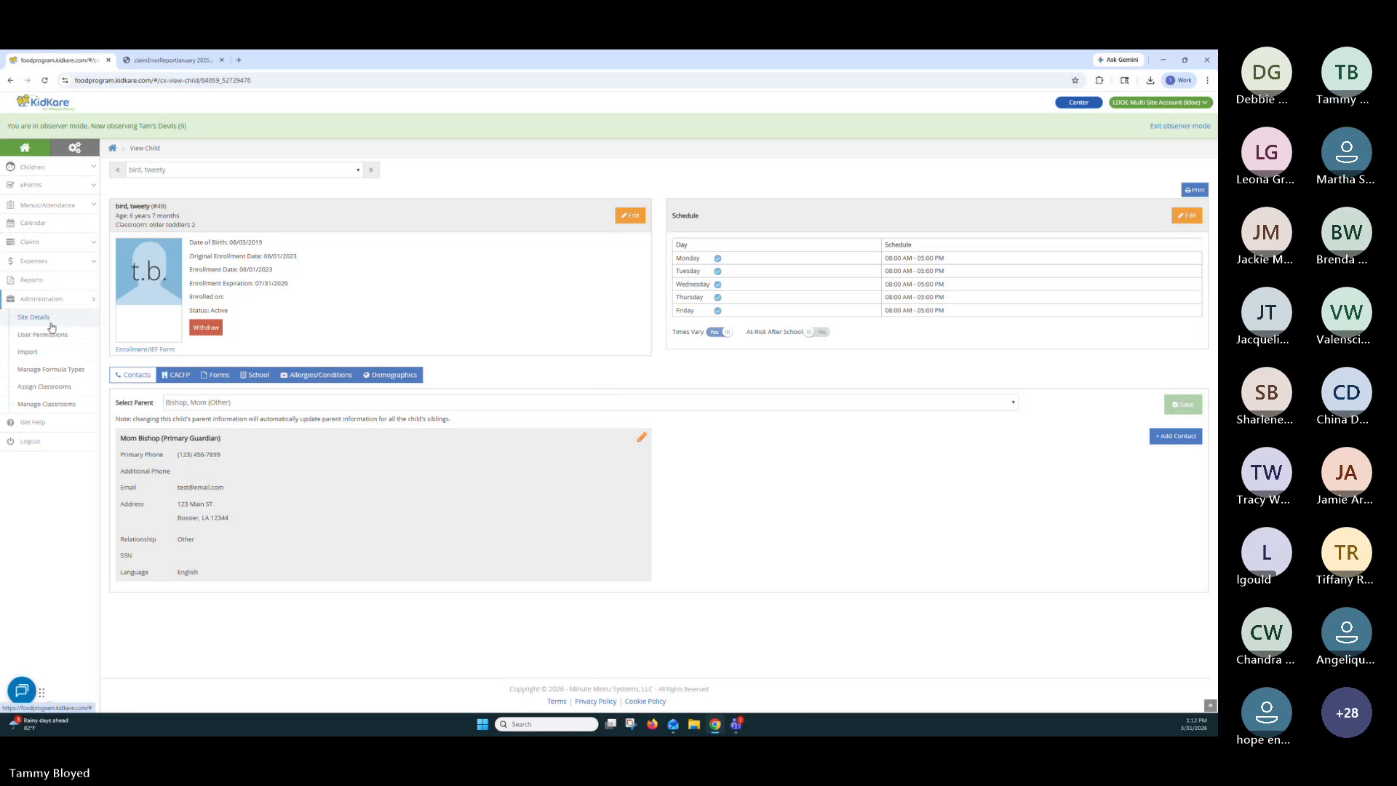
{"action": "left_click", "coordinate": [50, 320]}
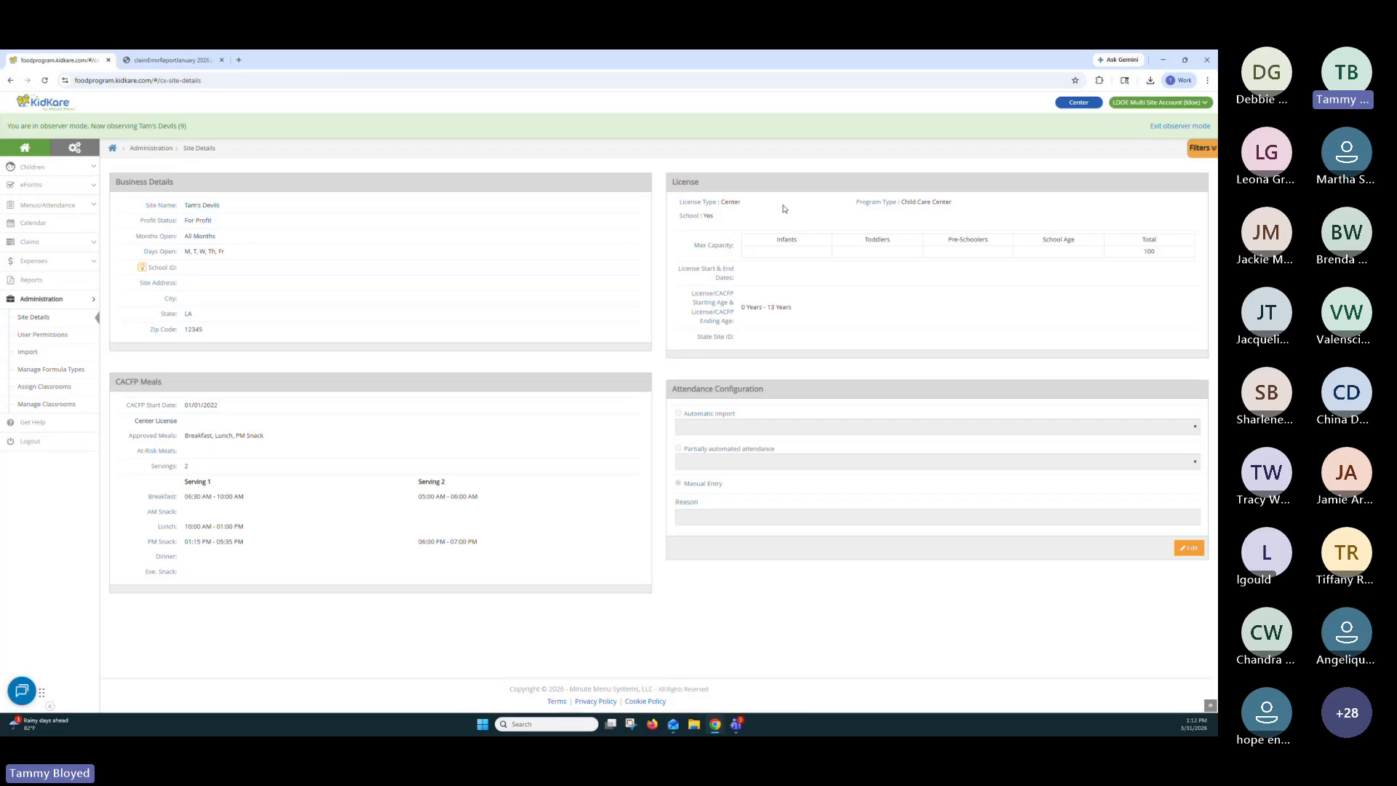
{"action": "left_click_drag", "start_coordinate": [808, 308], "coordinate": [723, 304]}
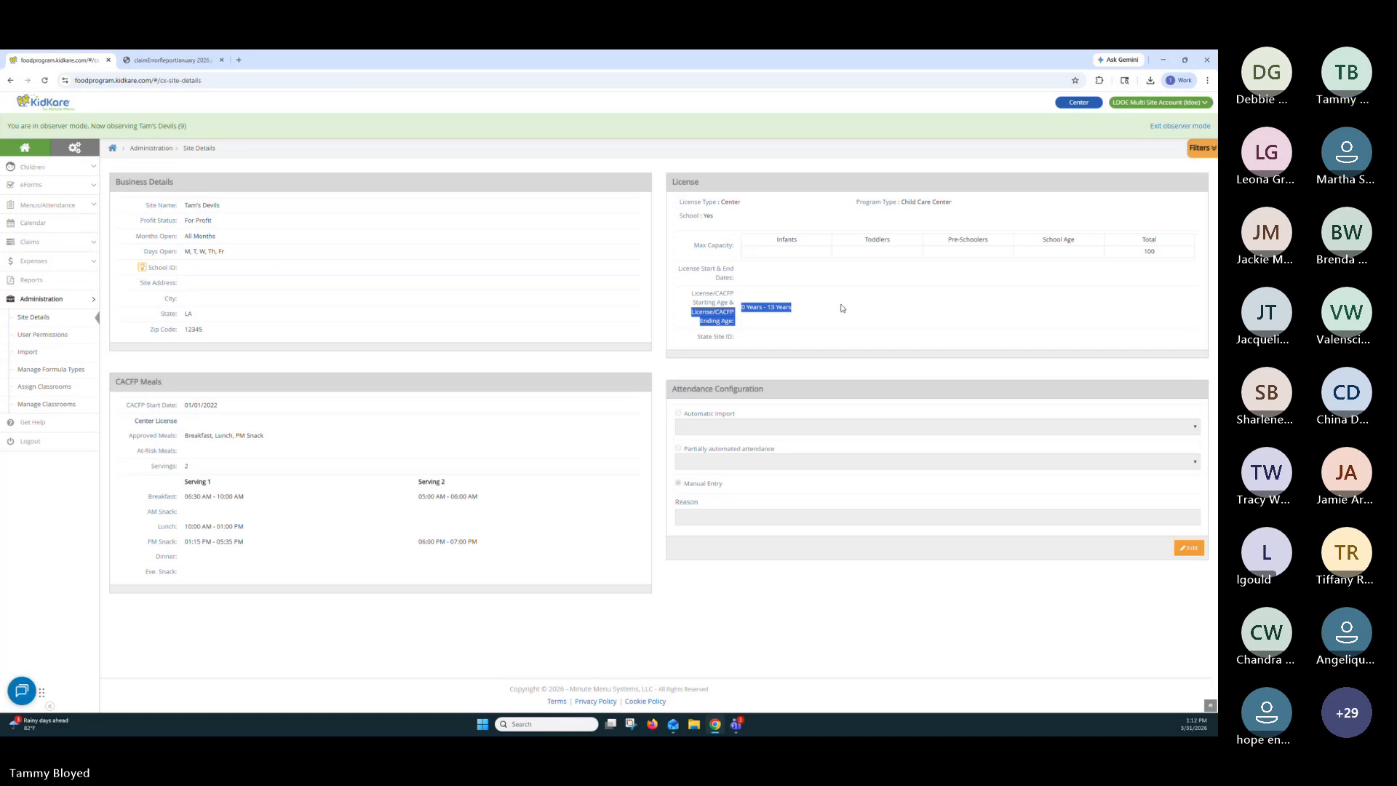
{"action": "left_click", "coordinate": [992, 302]}
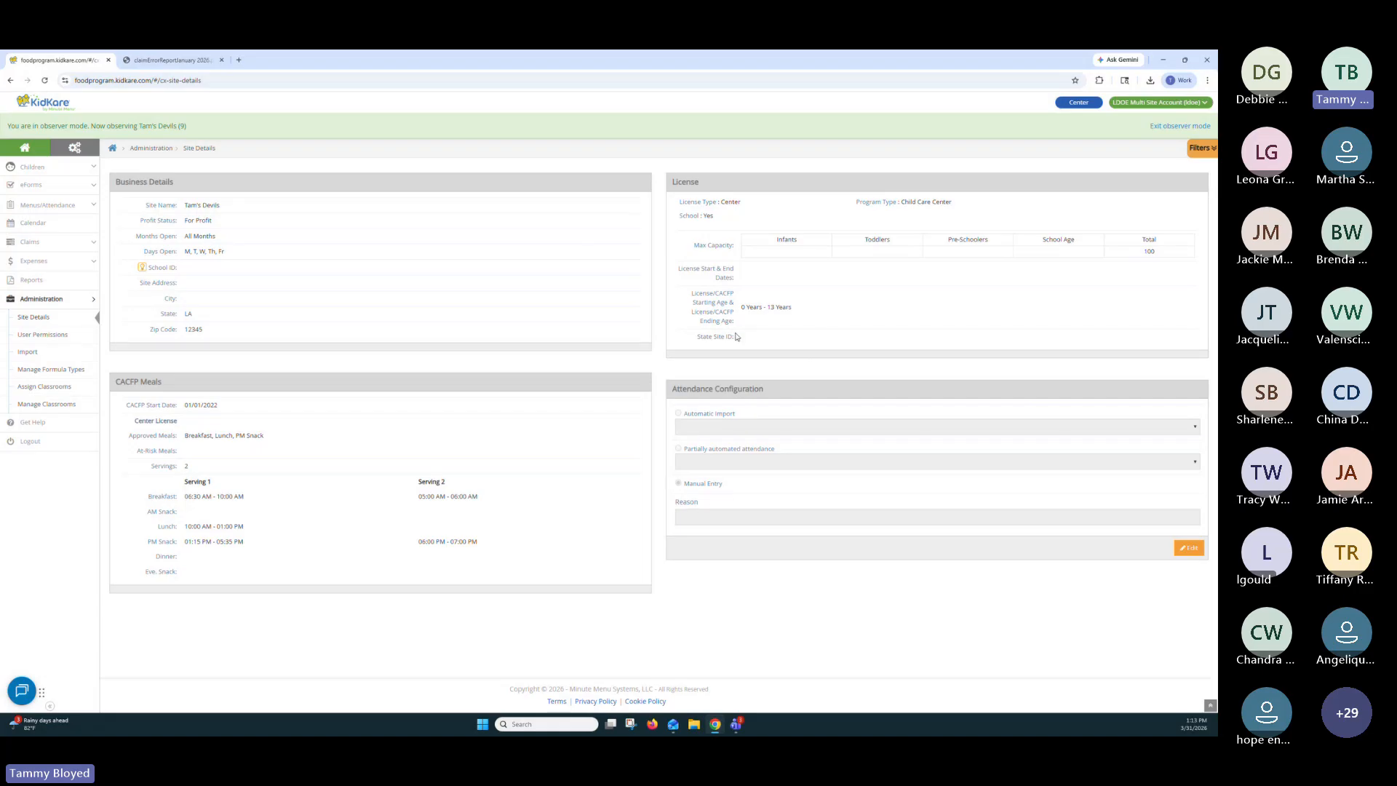
{"action": "left_click_drag", "start_coordinate": [803, 305], "coordinate": [739, 310]}
- Open the second over-age child from List Children, highlight the 2012 birth year, then return to the report
{"action": "left_click", "coordinate": [38, 167]}
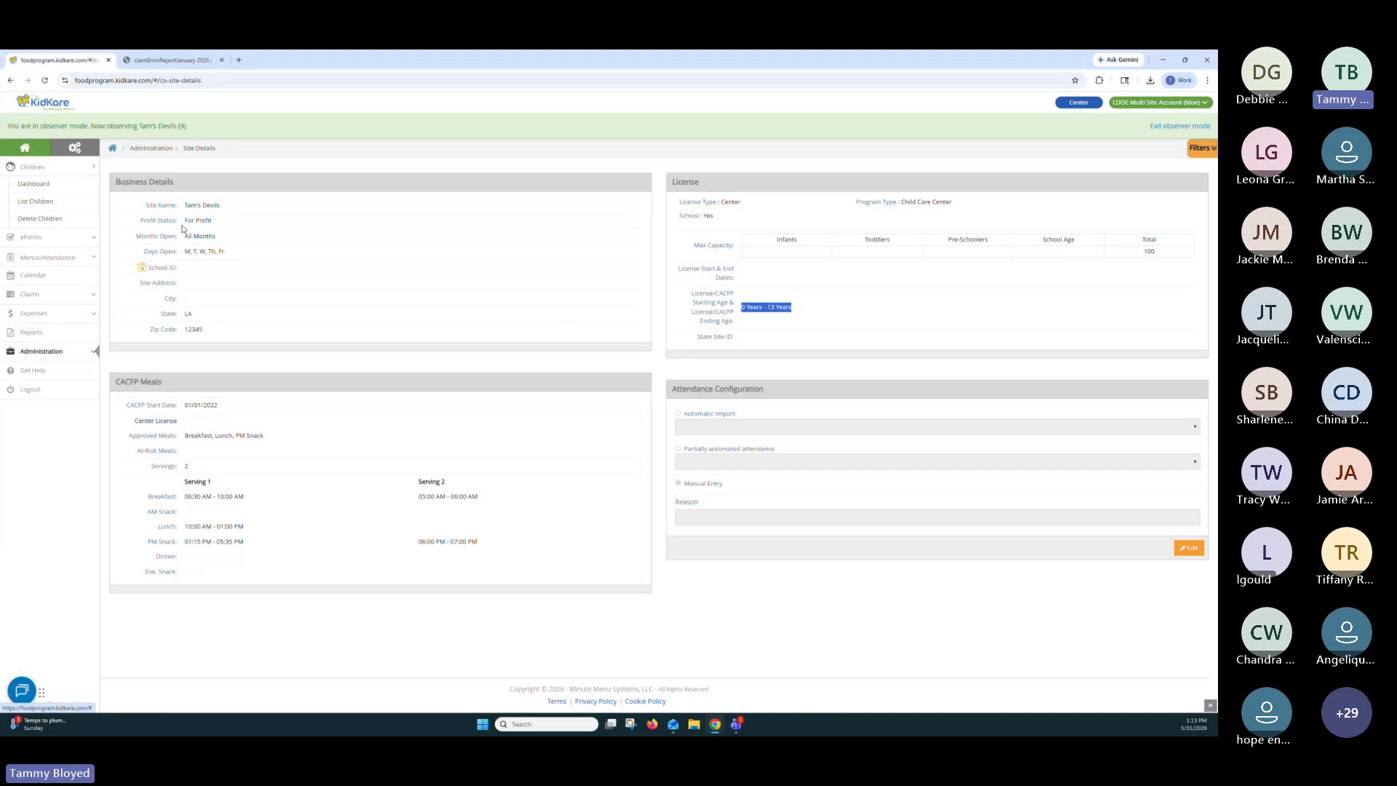
{"action": "left_click", "coordinate": [46, 203]}
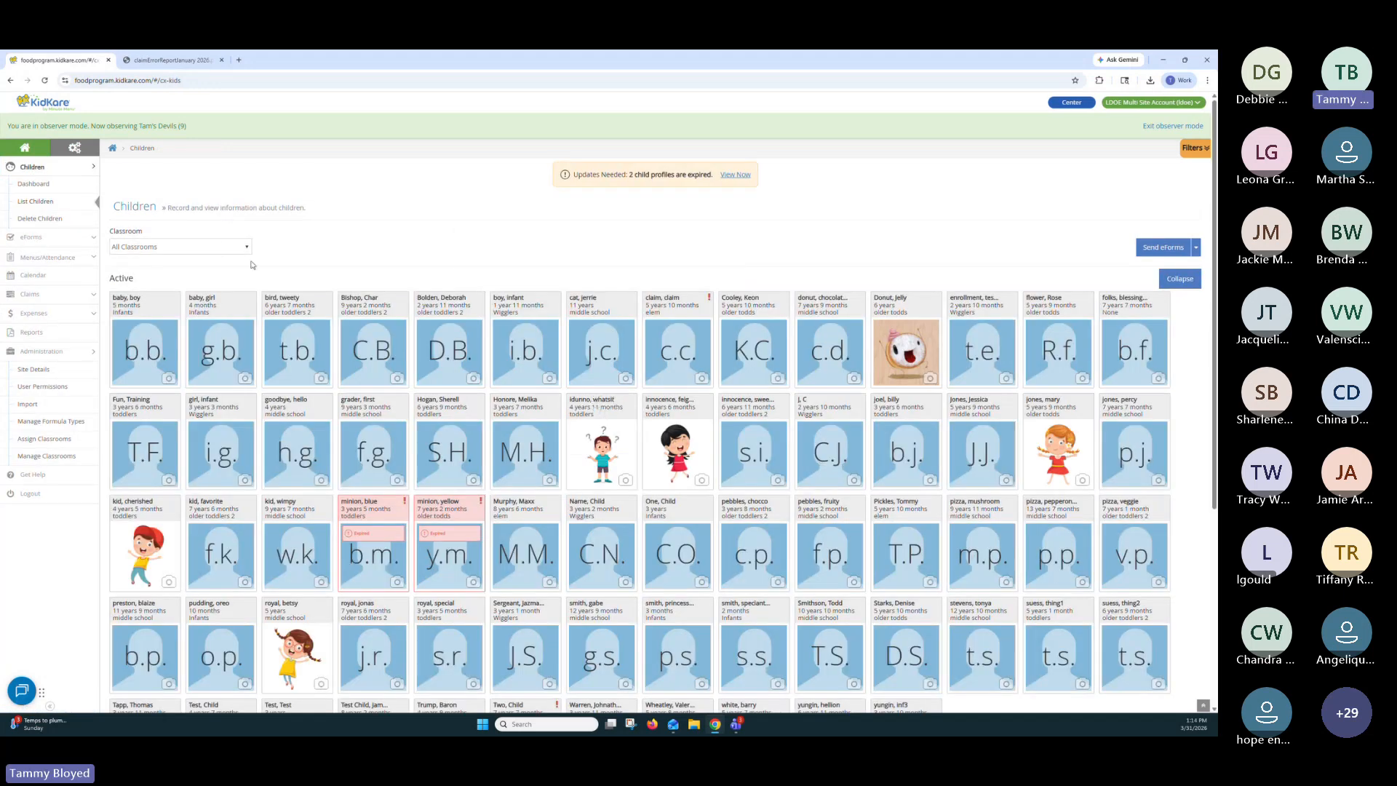
{"action": "scroll", "coordinate": [586, 473], "scroll_direction": "down", "scroll_amount": 2}
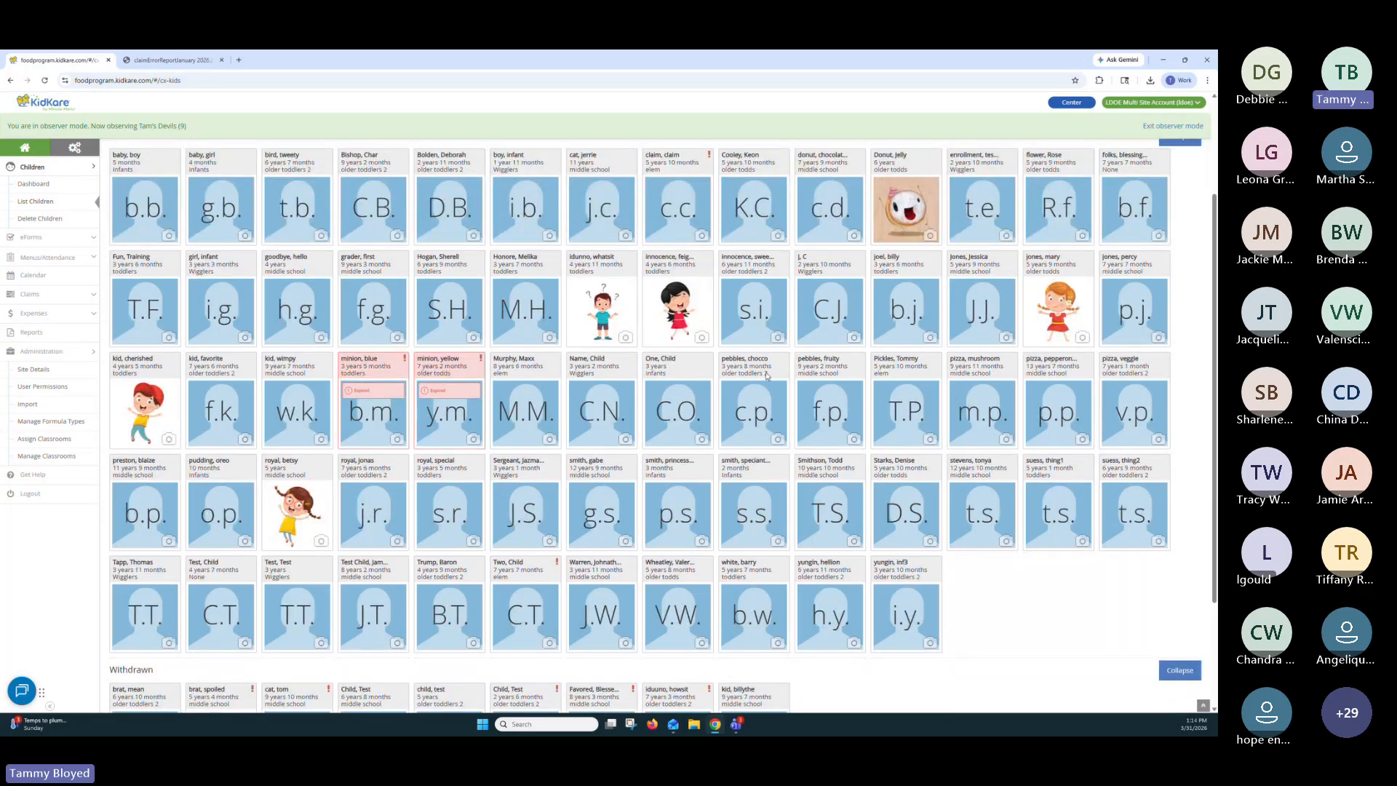
{"action": "left_click", "coordinate": [1056, 422]}
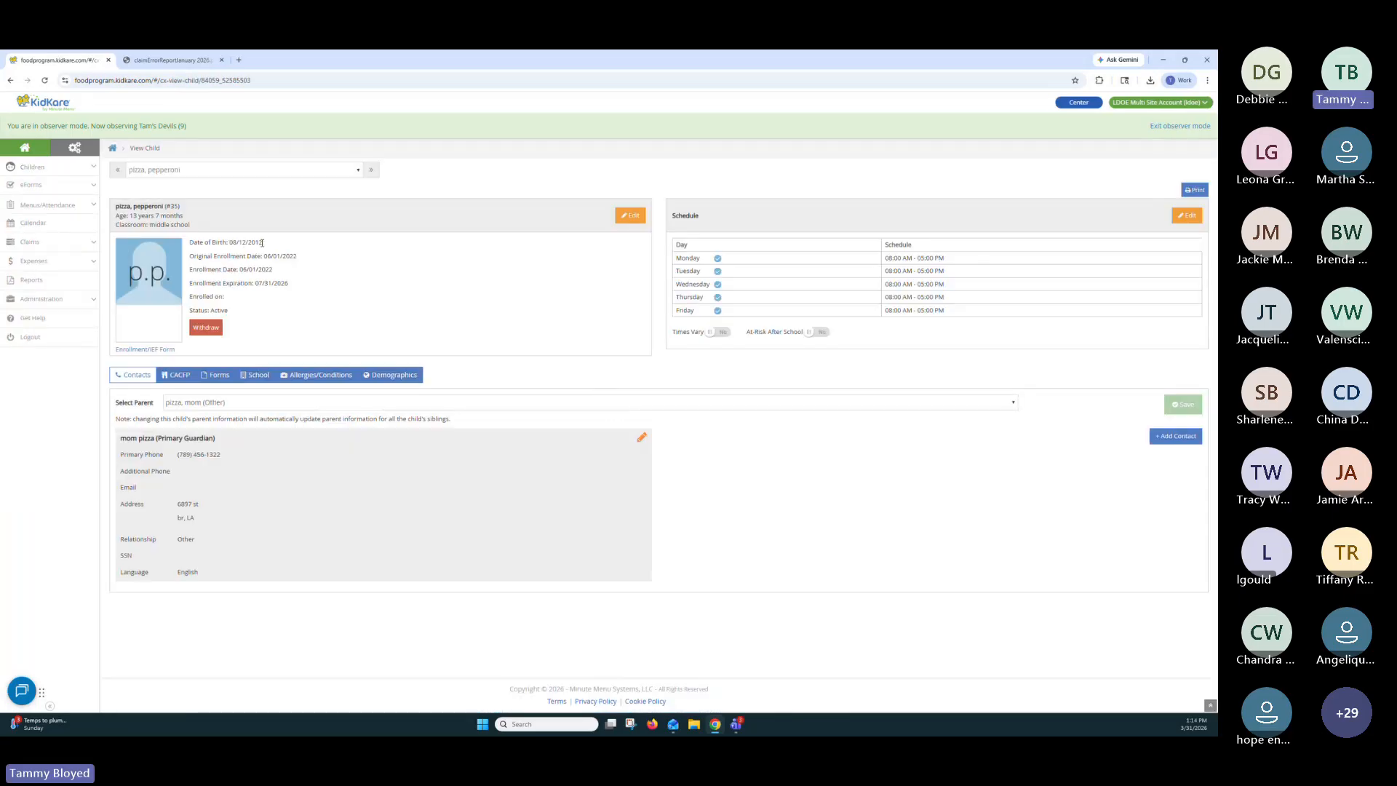
{"action": "left_click_drag", "start_coordinate": [261, 242], "coordinate": [246, 243]}
{"action": "left_click", "coordinate": [173, 60]}
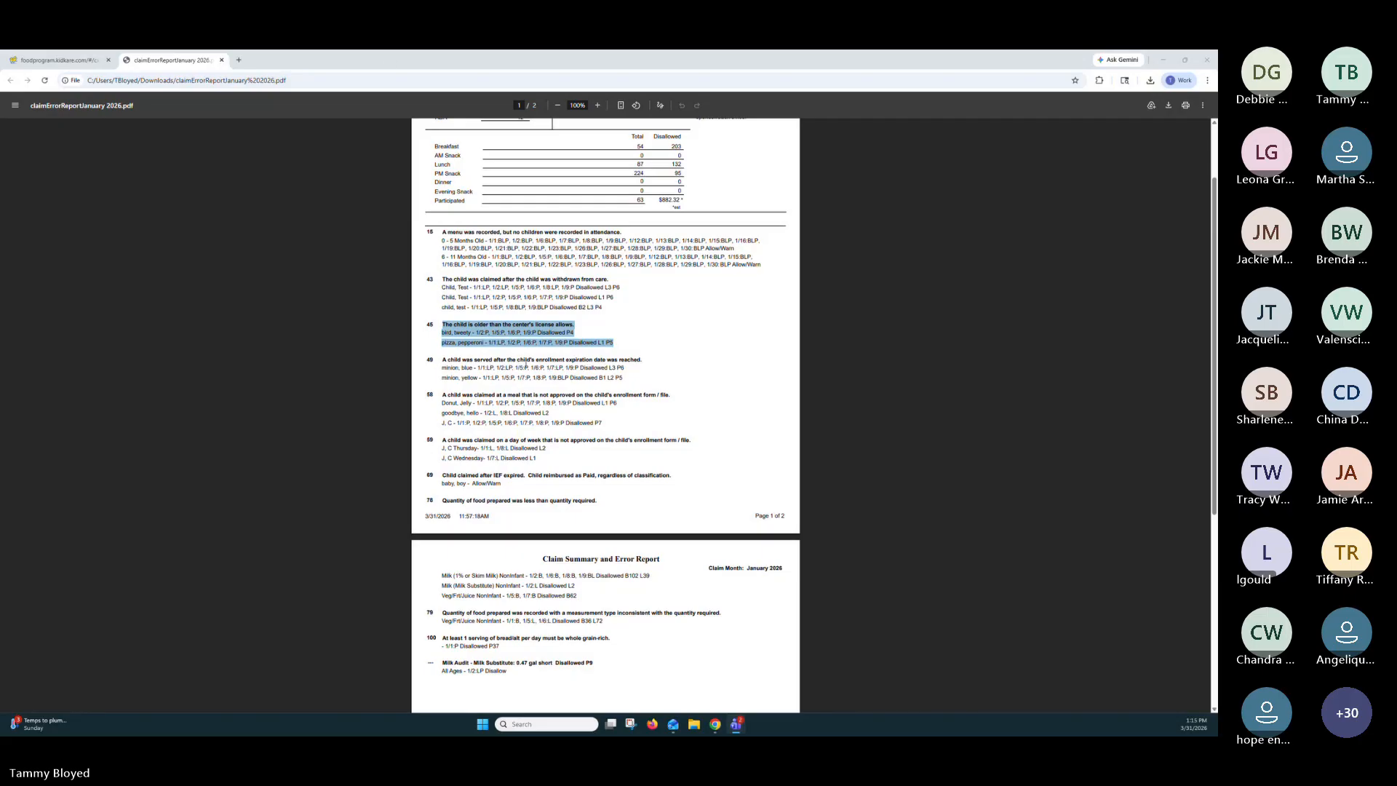
- Highlight error item 49, children served after enrollment expired, then return to the KidKare View Child page
{"action": "left_click", "coordinate": [545, 368]}
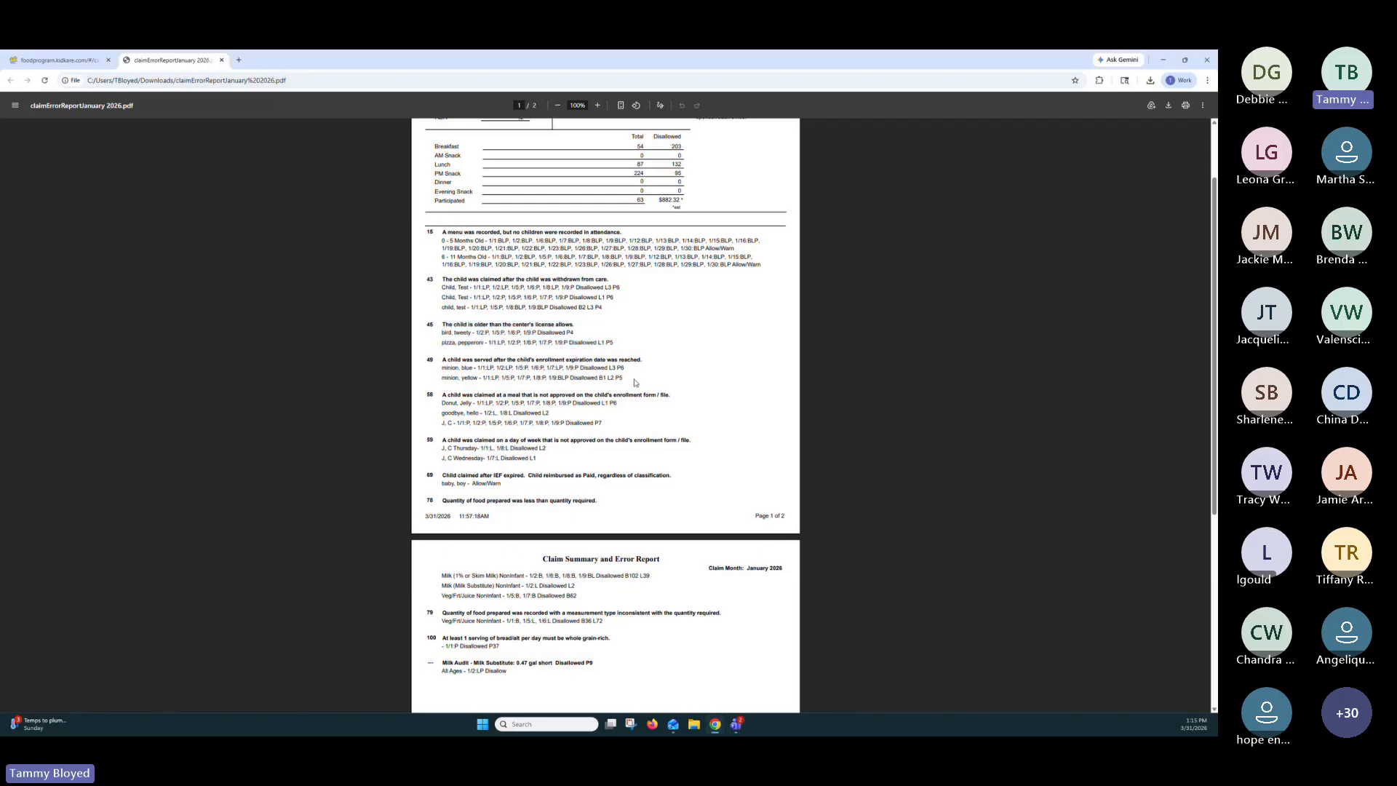
{"action": "left_click_drag", "start_coordinate": [629, 379], "coordinate": [438, 363]}
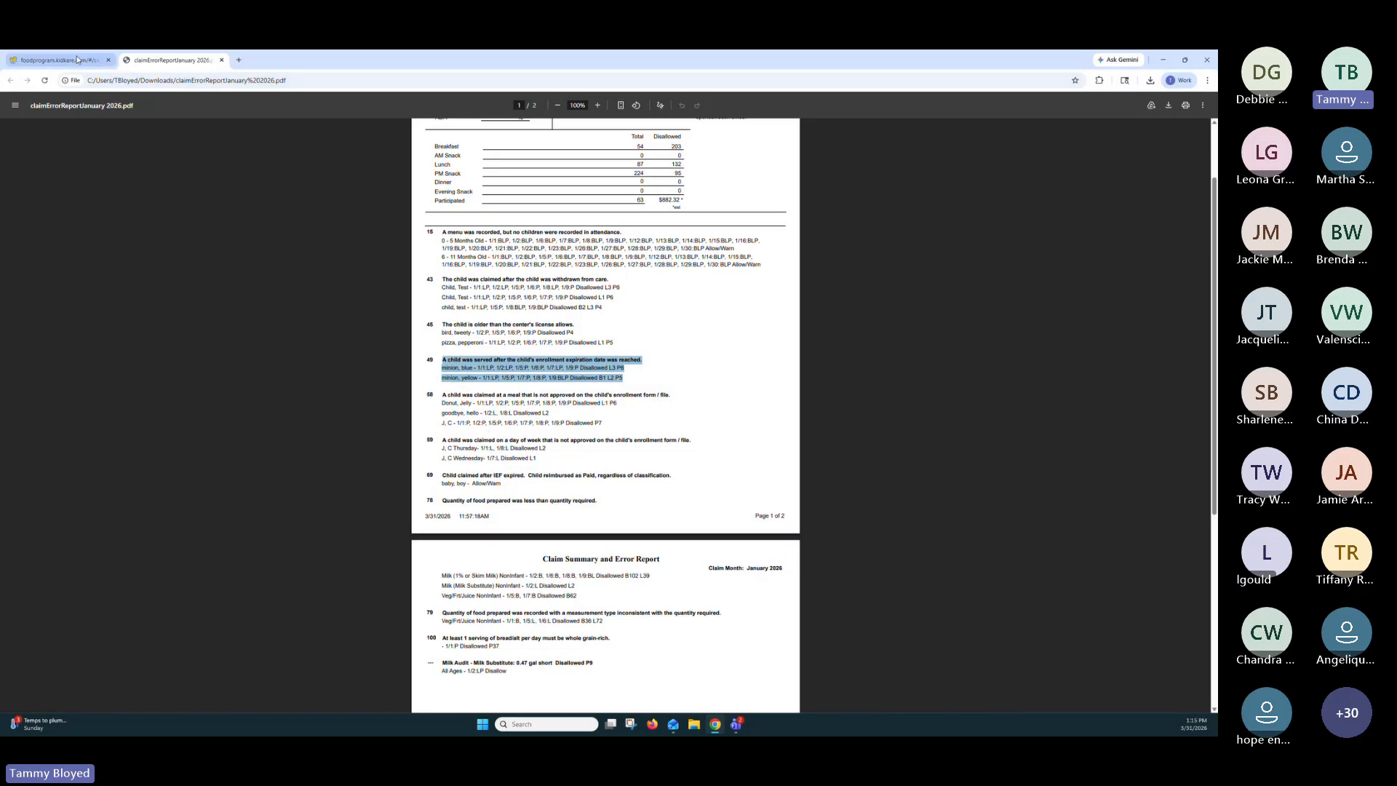
{"action": "left_click", "coordinate": [55, 60]}
- Switch to another child's record, review its CACFP details, and exit observer mode
{"action": "left_click", "coordinate": [17, 169]}
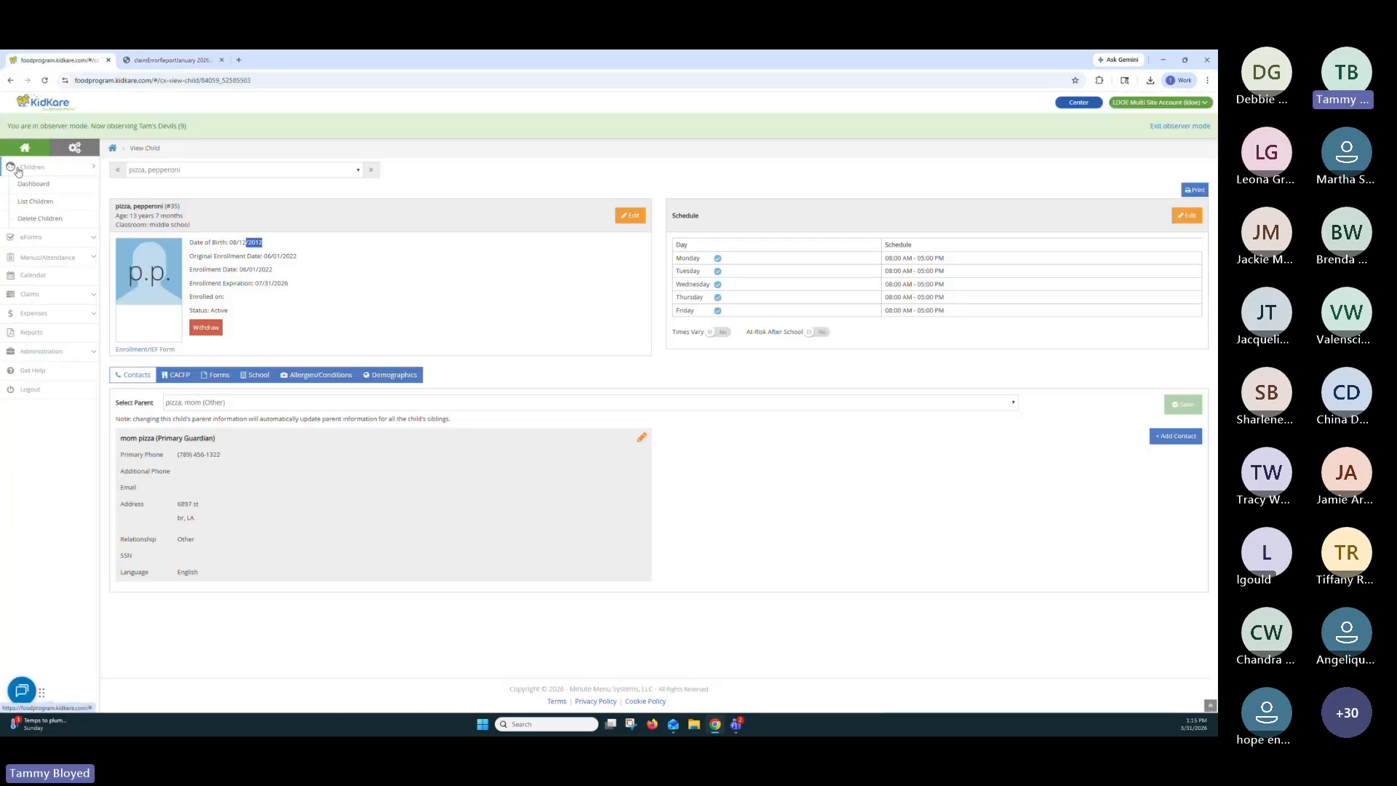
{"action": "left_click", "coordinate": [309, 171]}
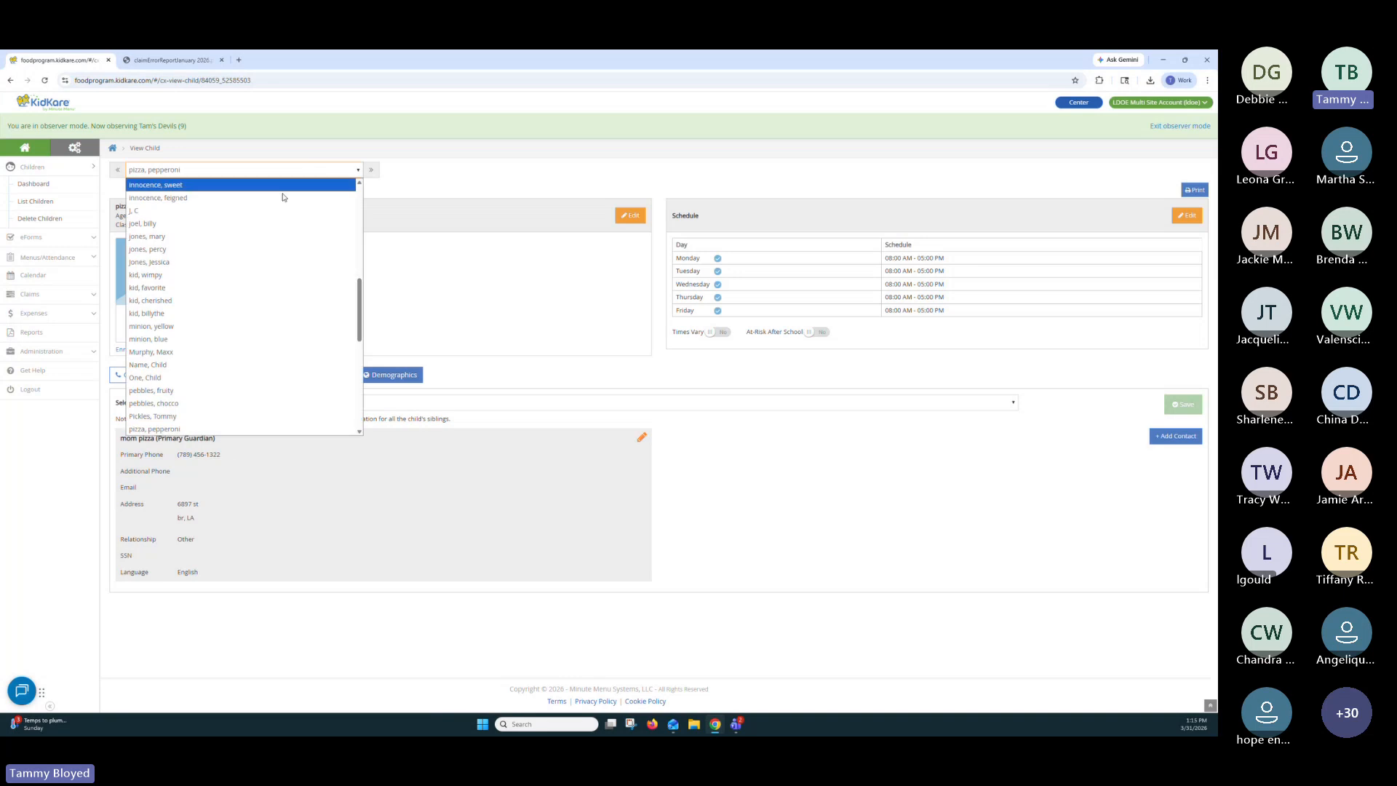
{"action": "scroll", "coordinate": [189, 349], "scroll_direction": "up", "scroll_amount": 4}
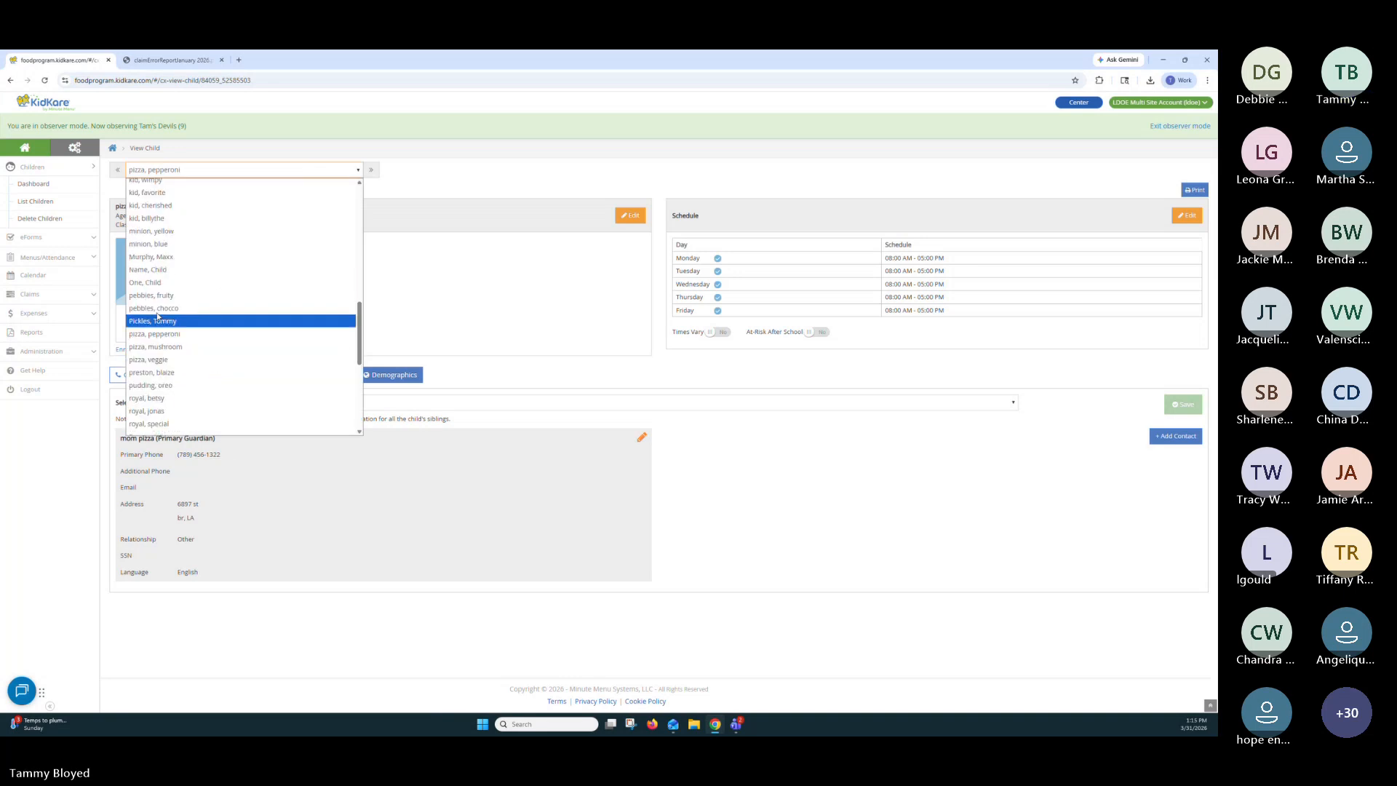
{"action": "left_click", "coordinate": [145, 232]}
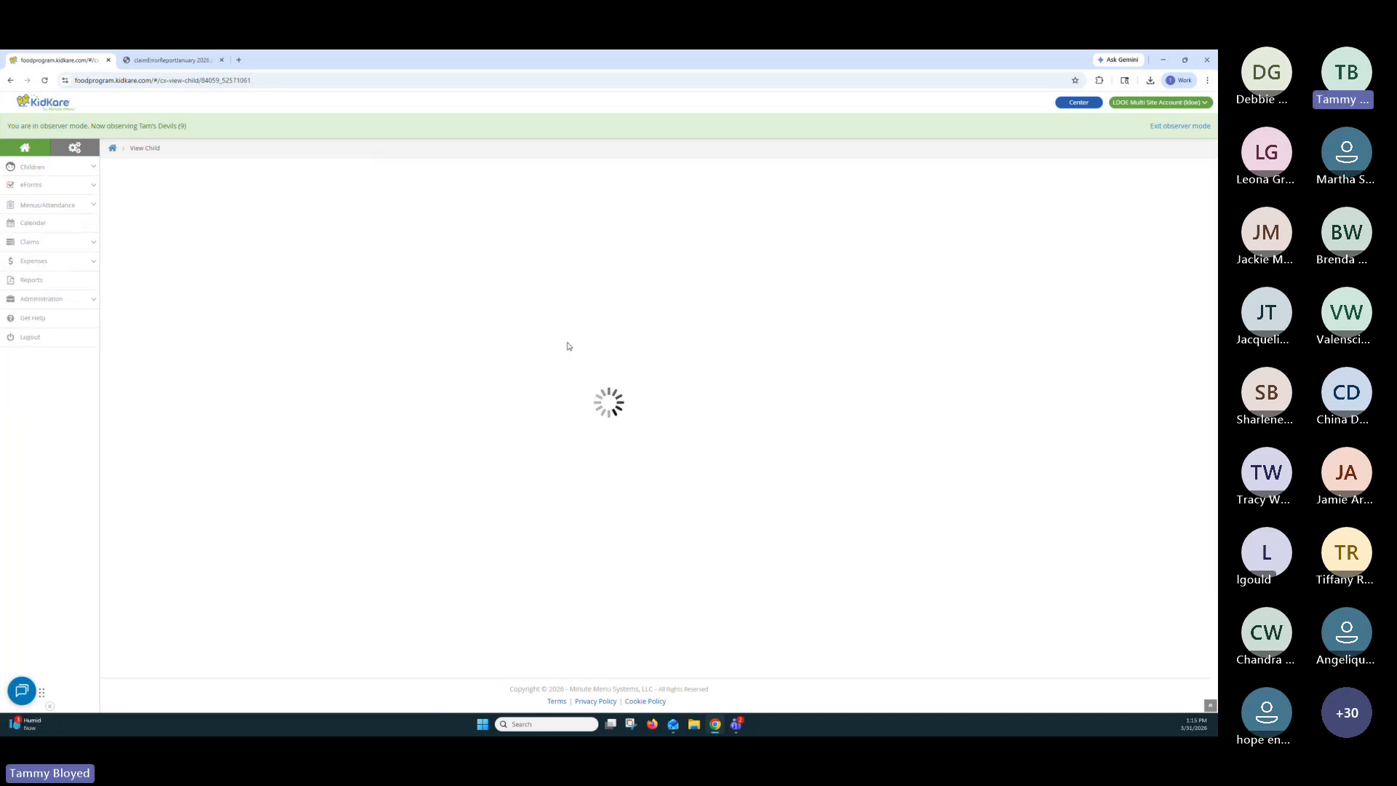
{"action": "left_click", "coordinate": [177, 399]}
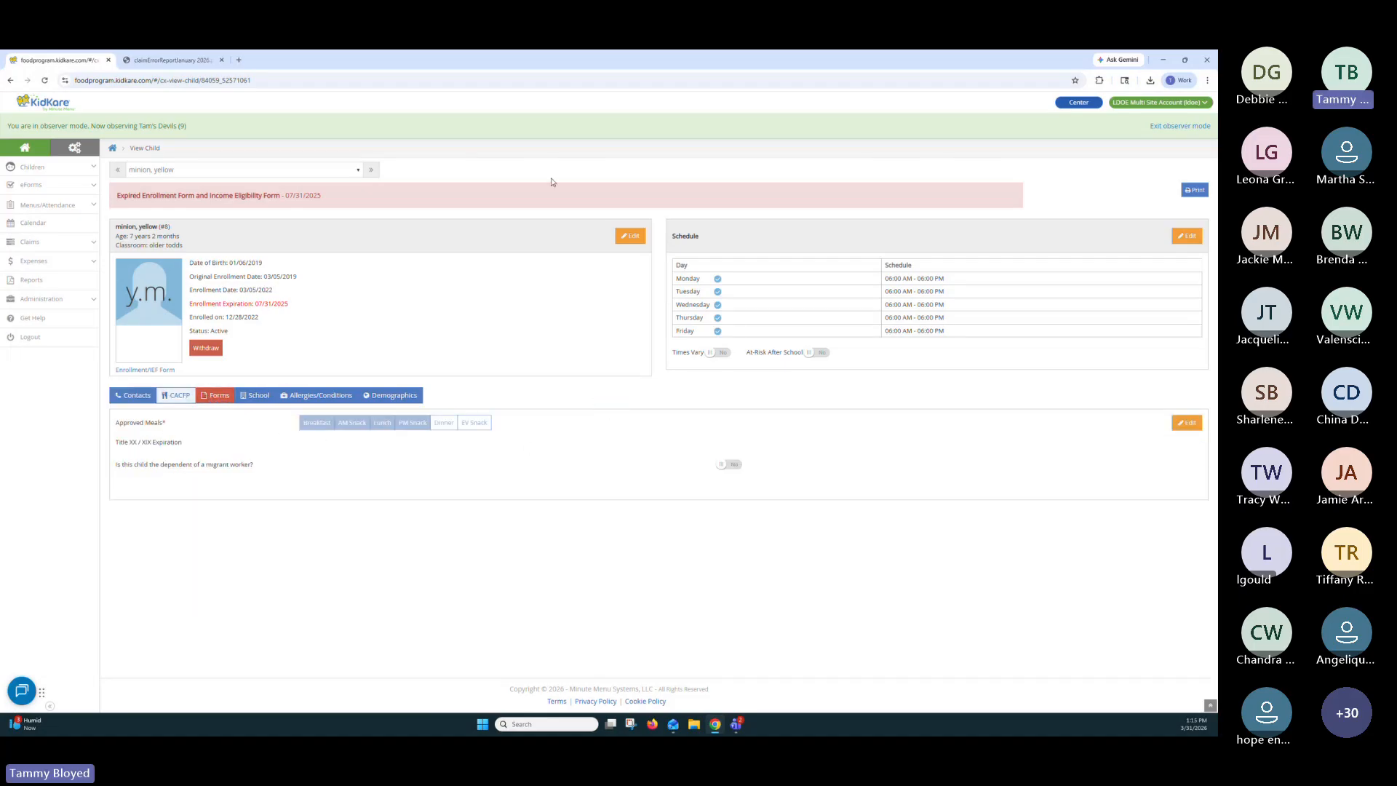
{"action": "left_click", "coordinate": [1177, 127]}
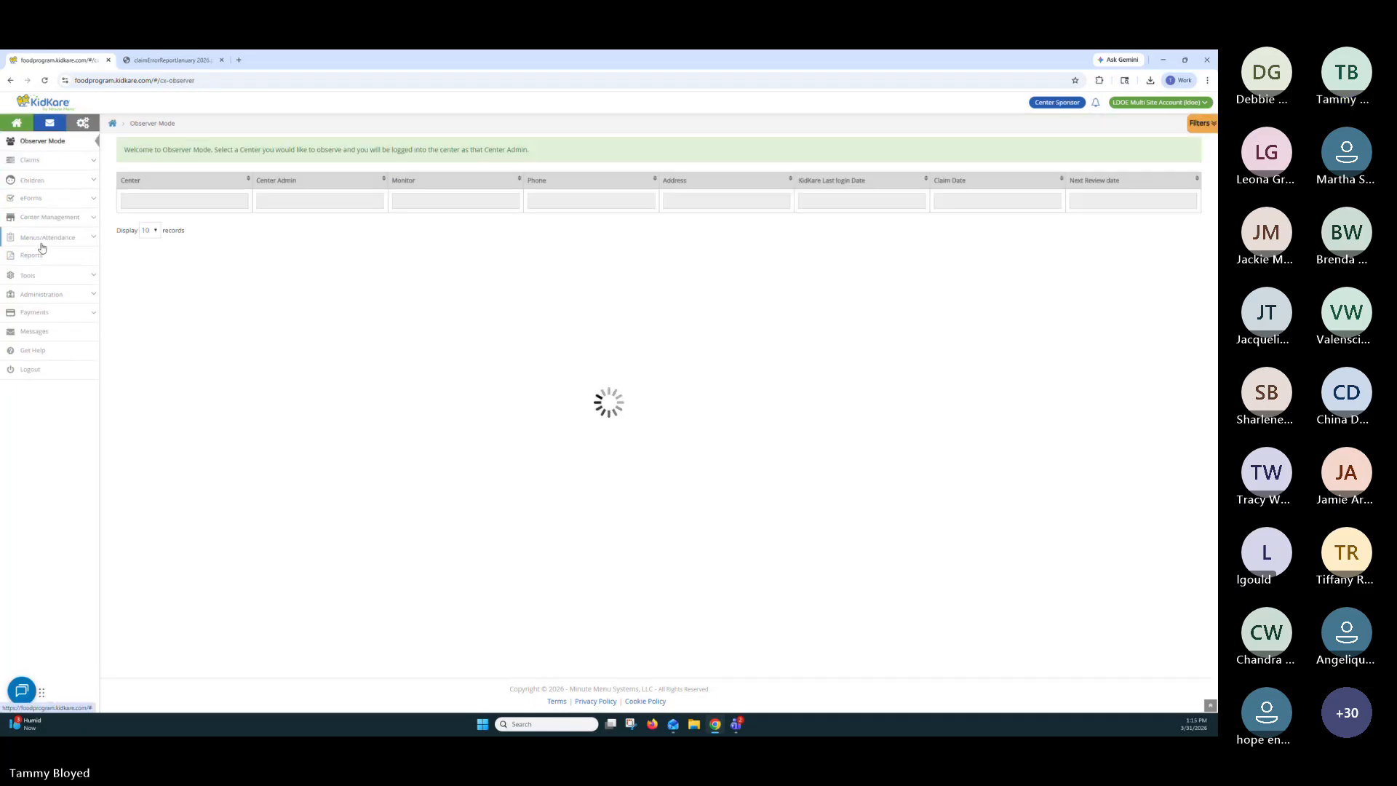
- Filter the centers by 'minio' and open List Children, filtering for 'min'
{"action": "left_click", "coordinate": [32, 181]}
{"action": "left_click", "coordinate": [186, 202]}
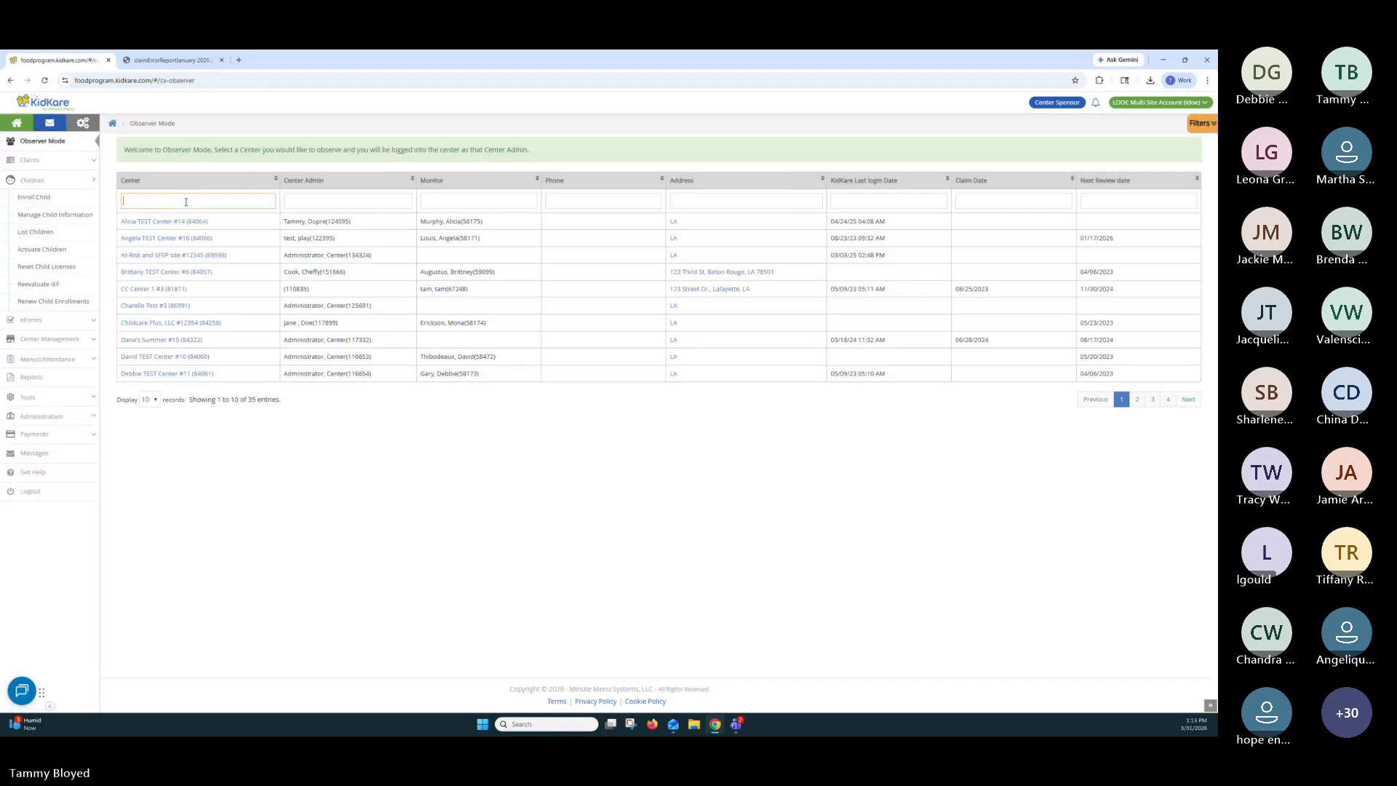
{"action": "type", "text": "minio"}
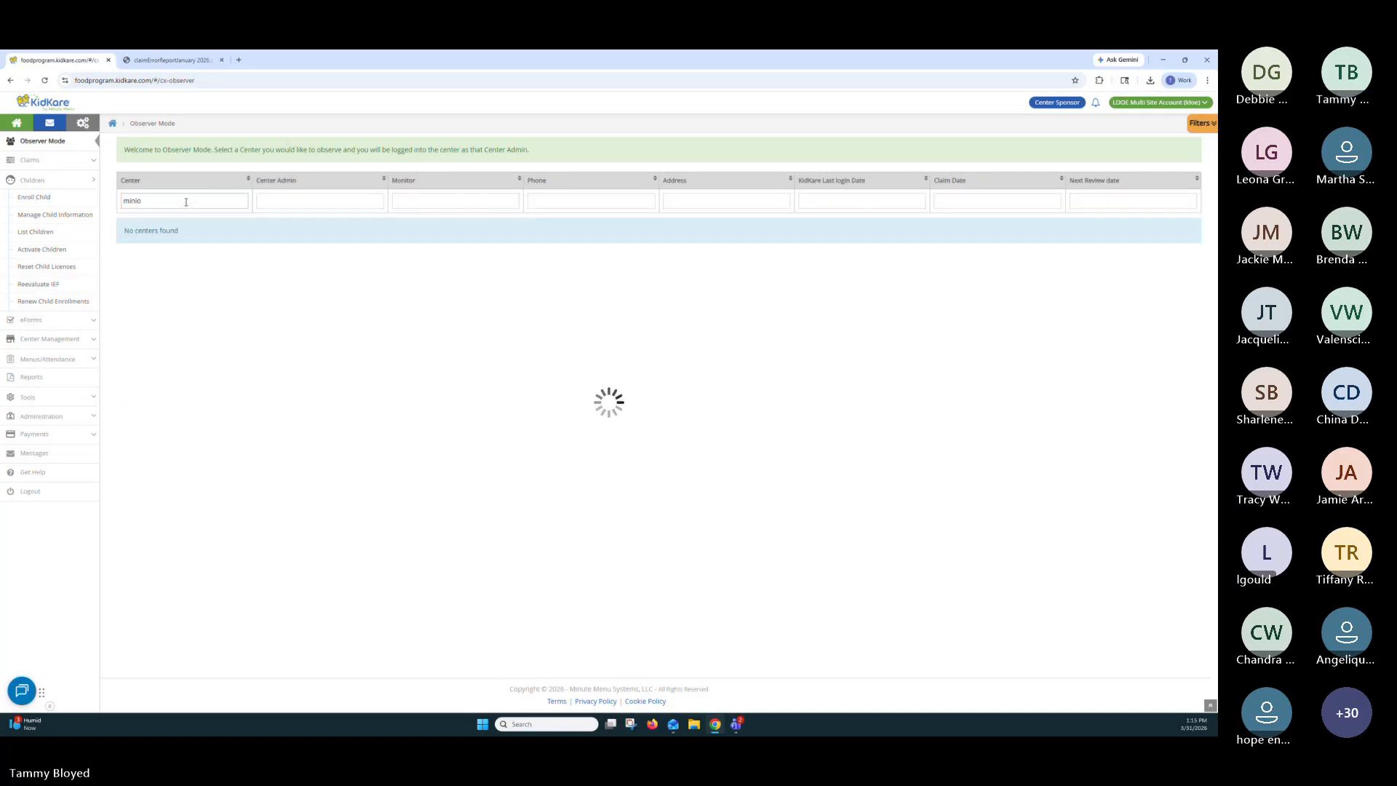
{"action": "left_click", "coordinate": [44, 234]}
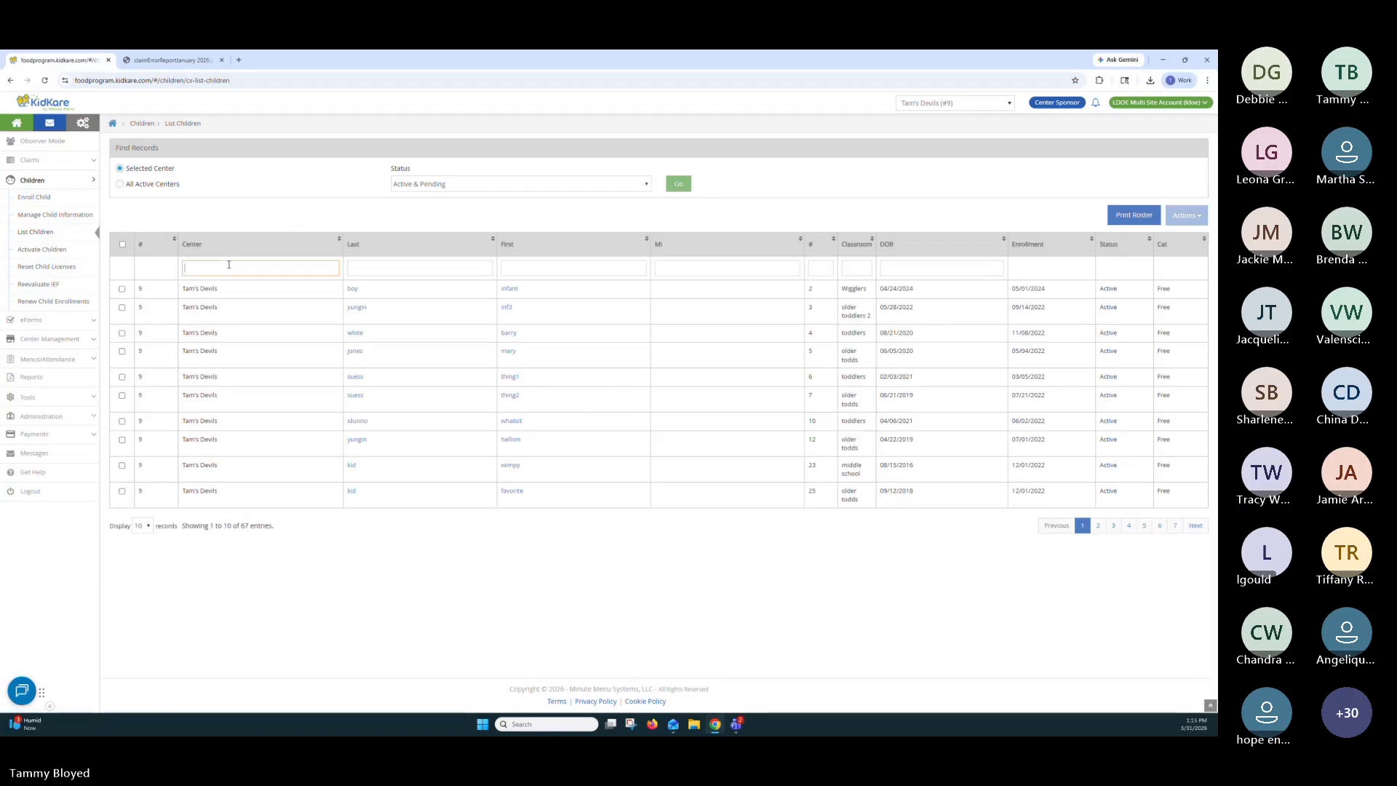
{"action": "type", "text": "minio"}
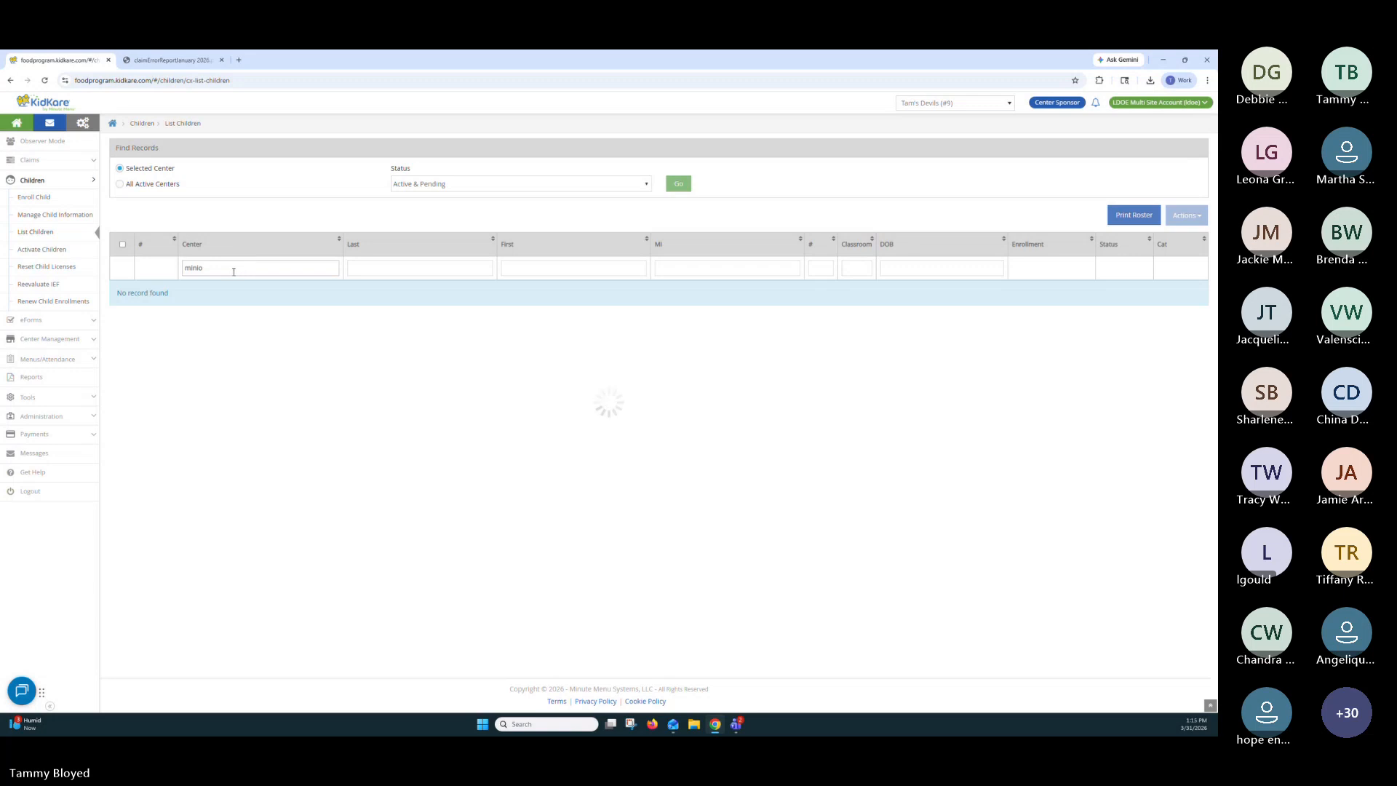
- Set the children list Status filter to All and rerun the search
{"action": "left_click", "coordinate": [470, 182]}
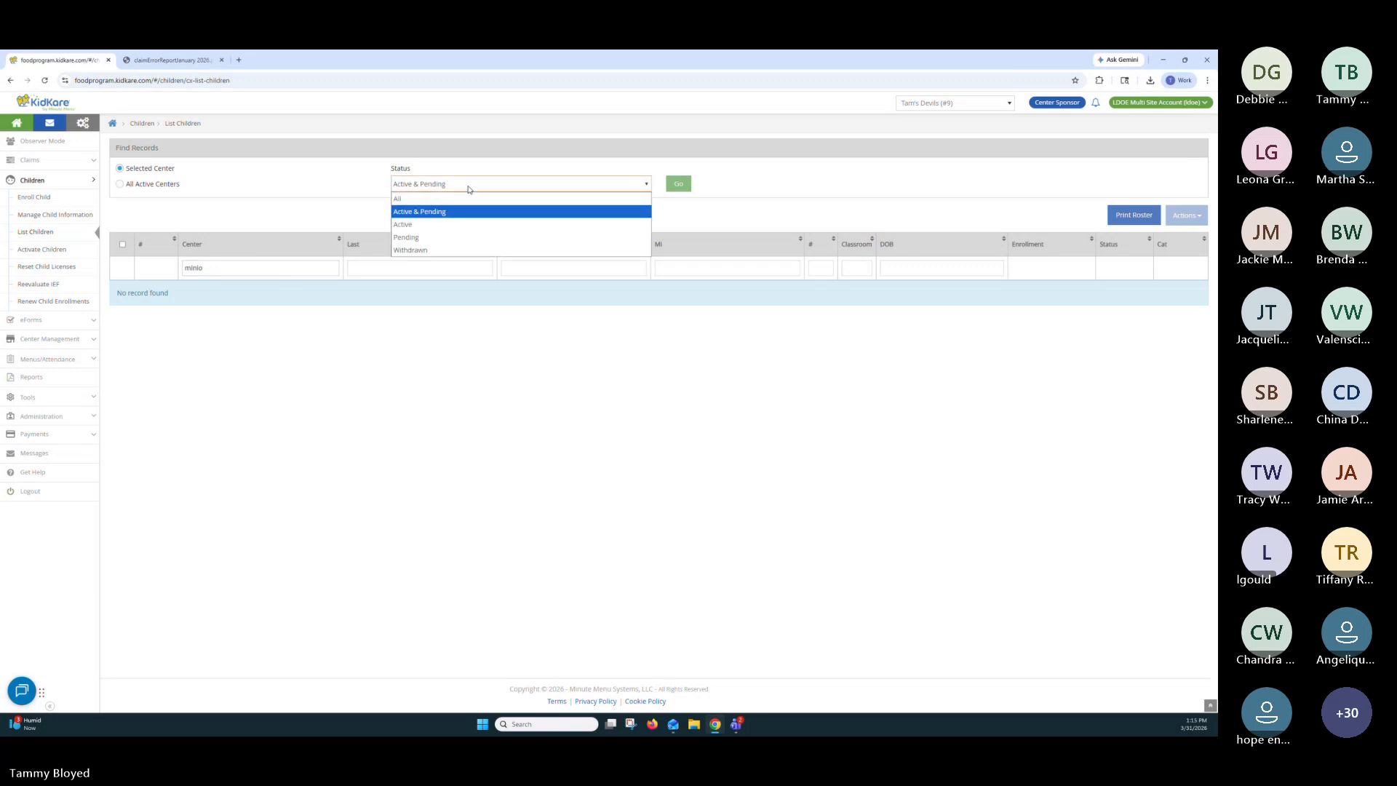
{"action": "left_click", "coordinate": [428, 203]}
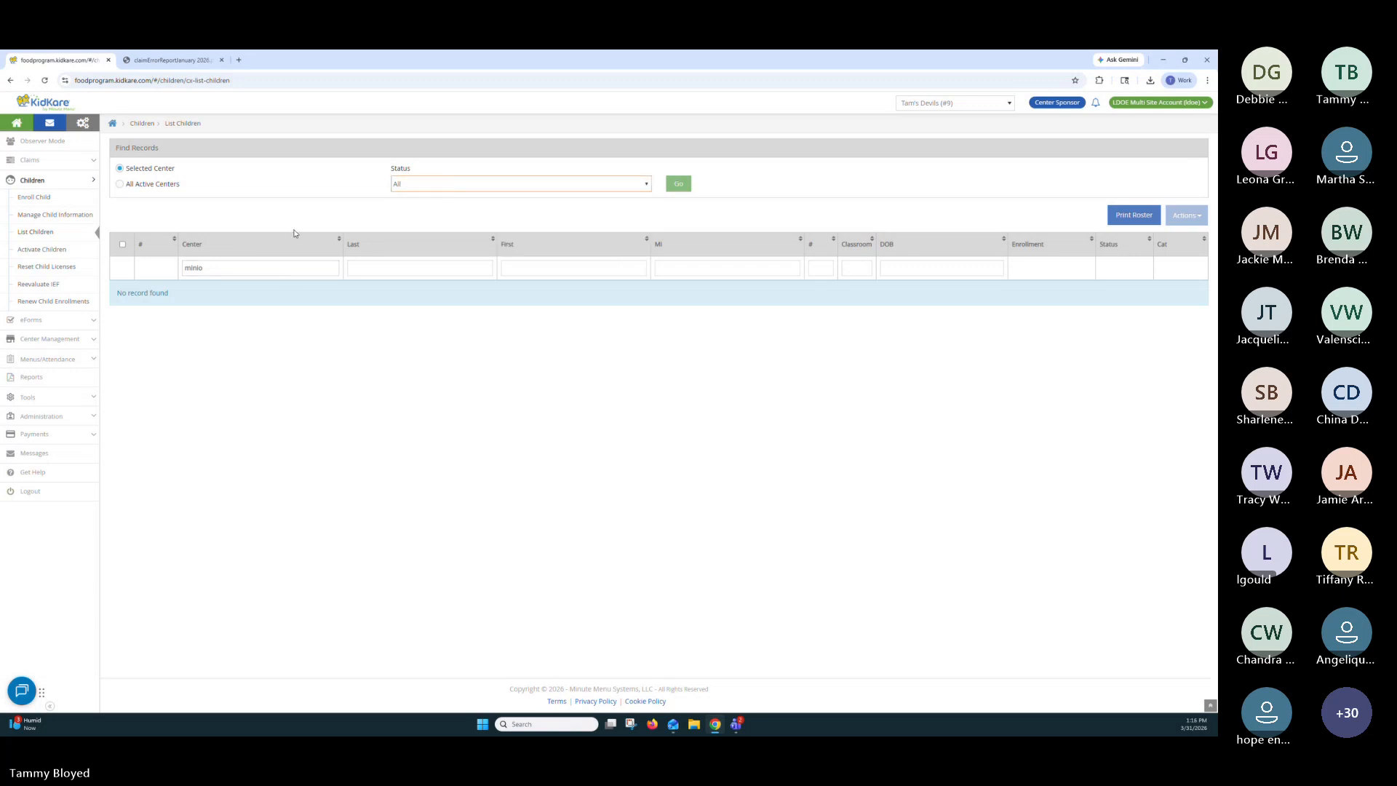
{"action": "left_click", "coordinate": [678, 183]}
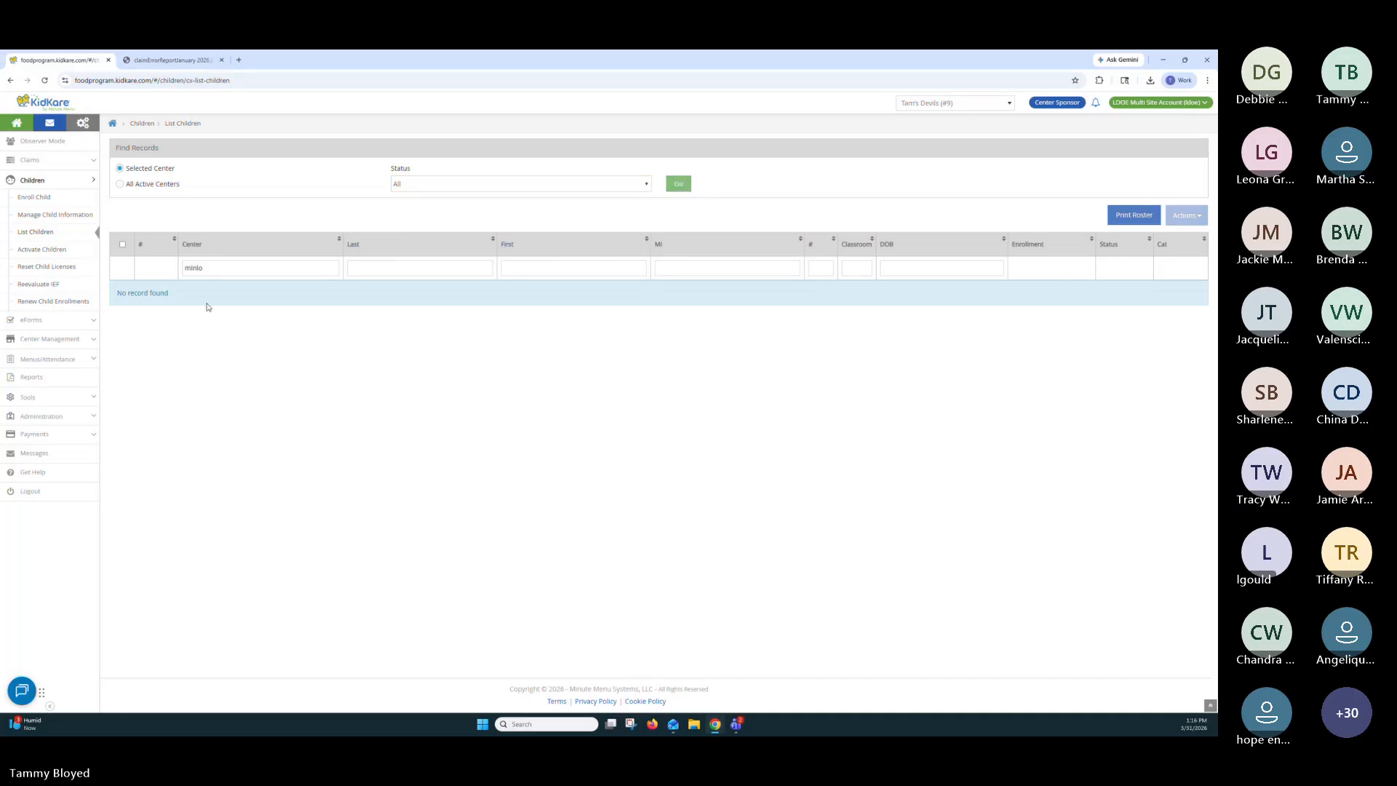
- Search the children list for 'blue', then go to Manage Child Information
{"action": "left_click_drag", "start_coordinate": [221, 269], "coordinate": [155, 271]}
{"action": "type", "text": "blue"}
{"action": "left_click", "coordinate": [394, 291]}
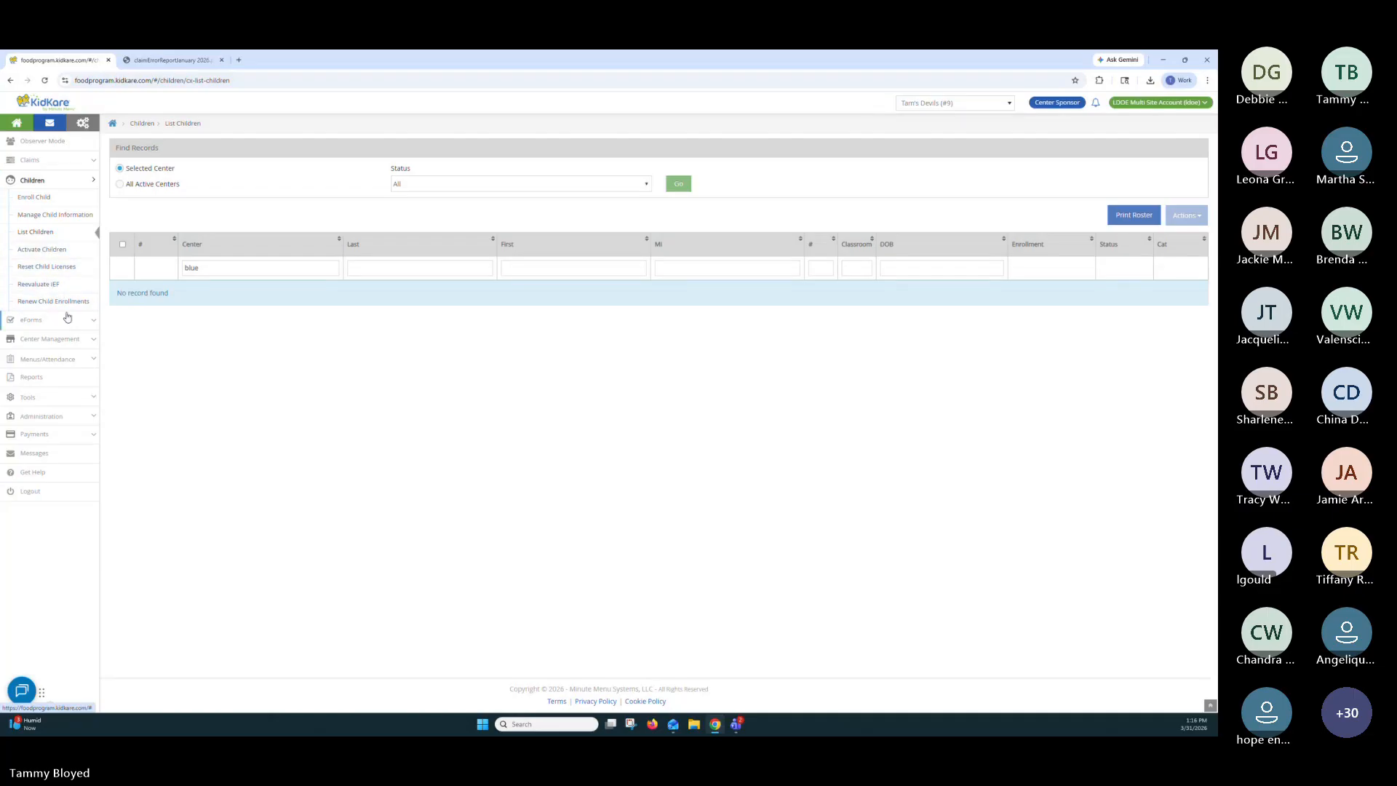
{"action": "left_click", "coordinate": [48, 215]}
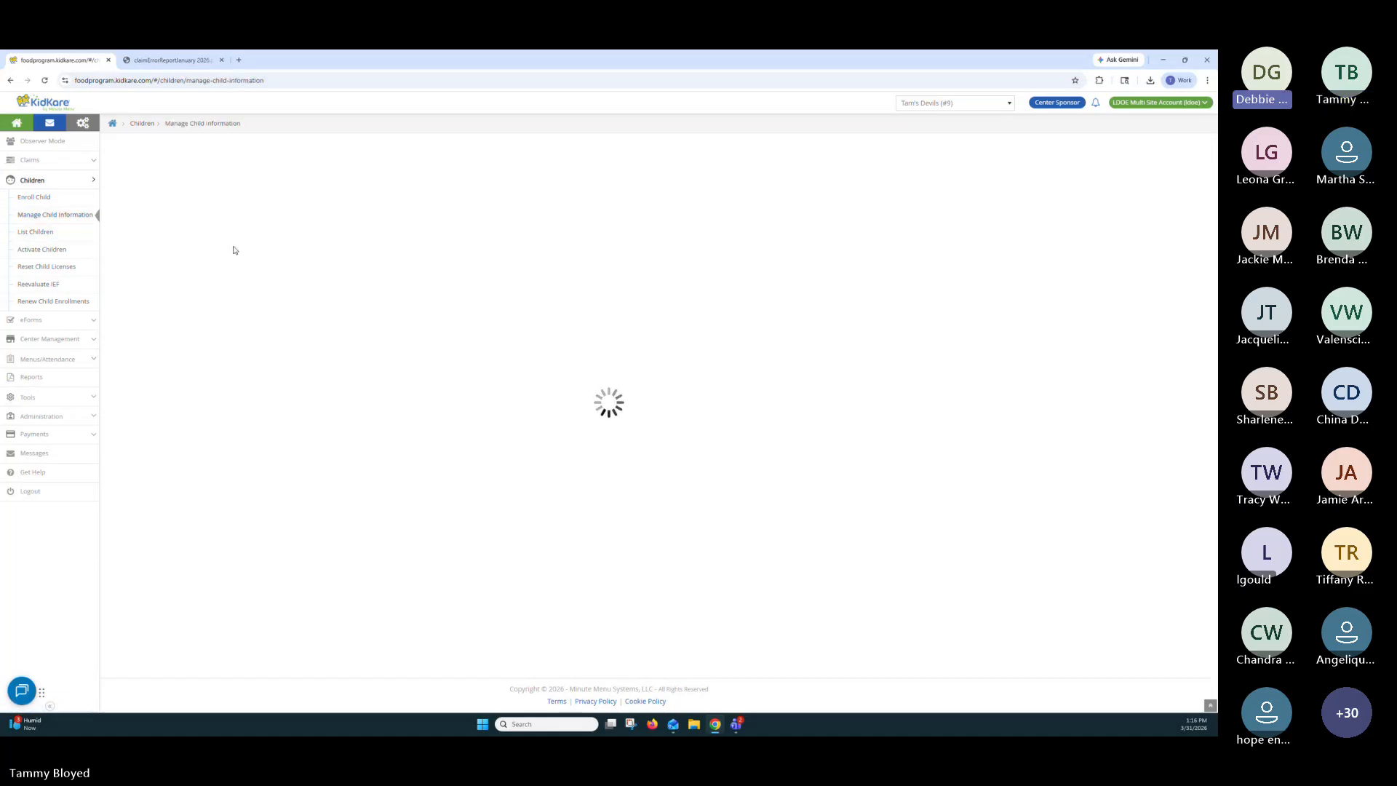
- Select the child with the expired enrollment from the Select a Child list
{"action": "left_click", "coordinate": [397, 154]}
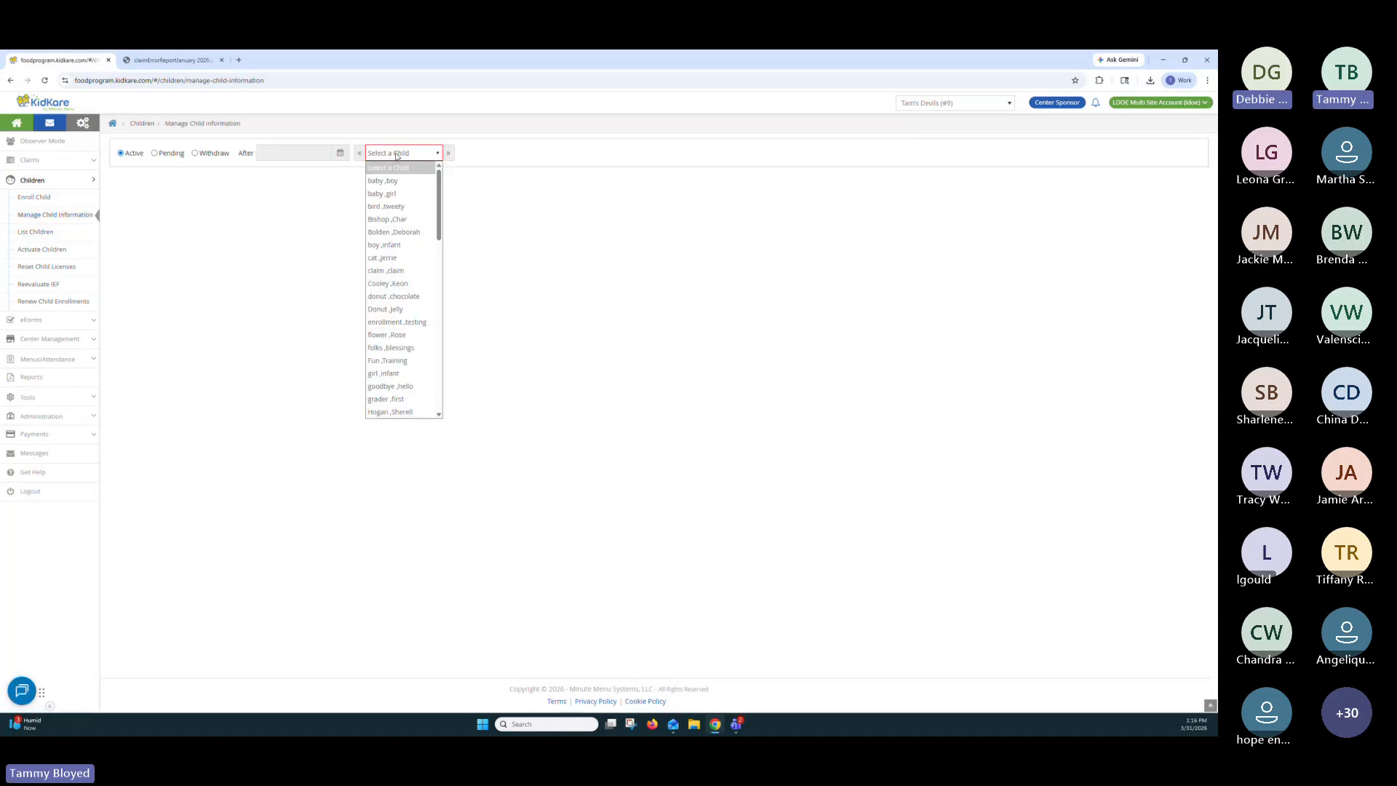
{"action": "scroll", "coordinate": [397, 327], "scroll_direction": "down", "scroll_amount": 3}
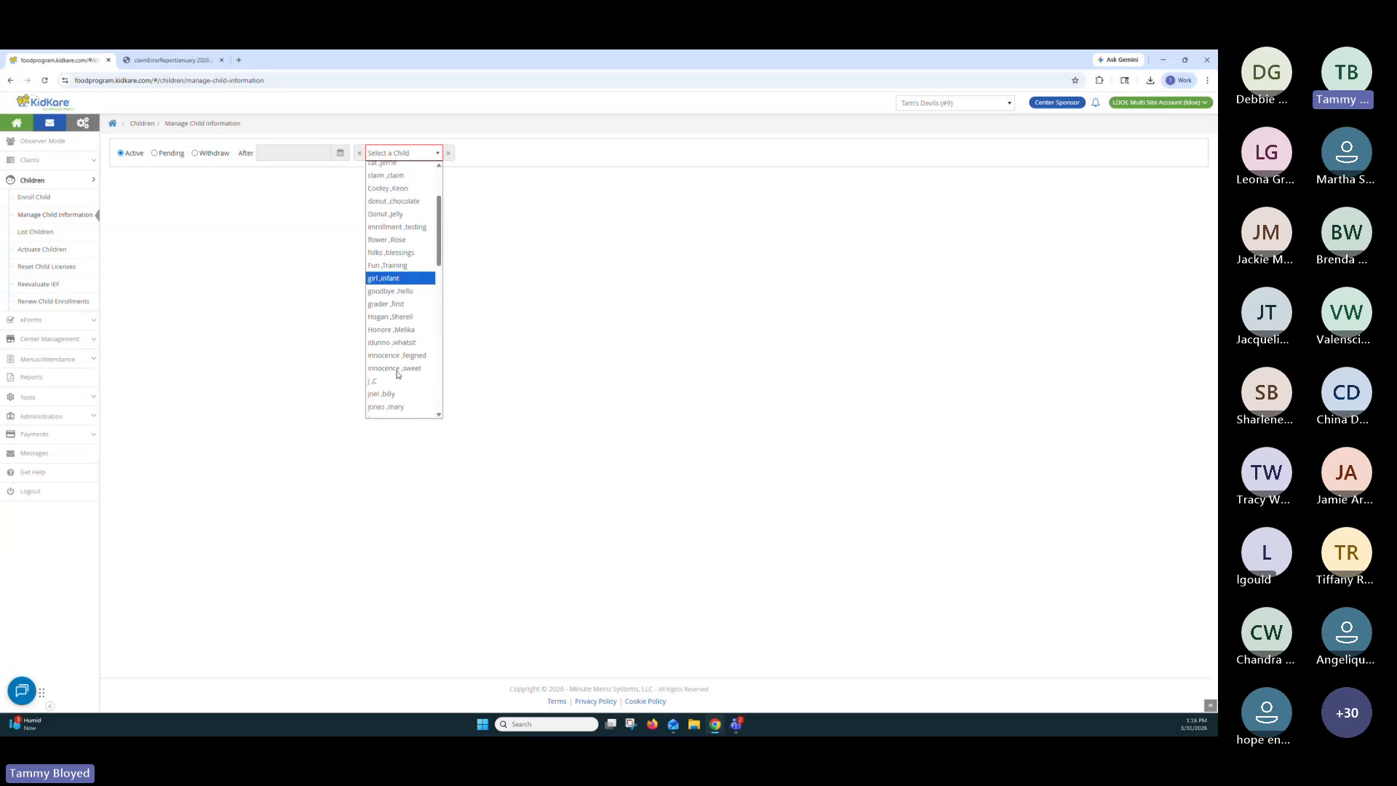
{"action": "scroll", "coordinate": [398, 377], "scroll_direction": "down", "scroll_amount": 4}
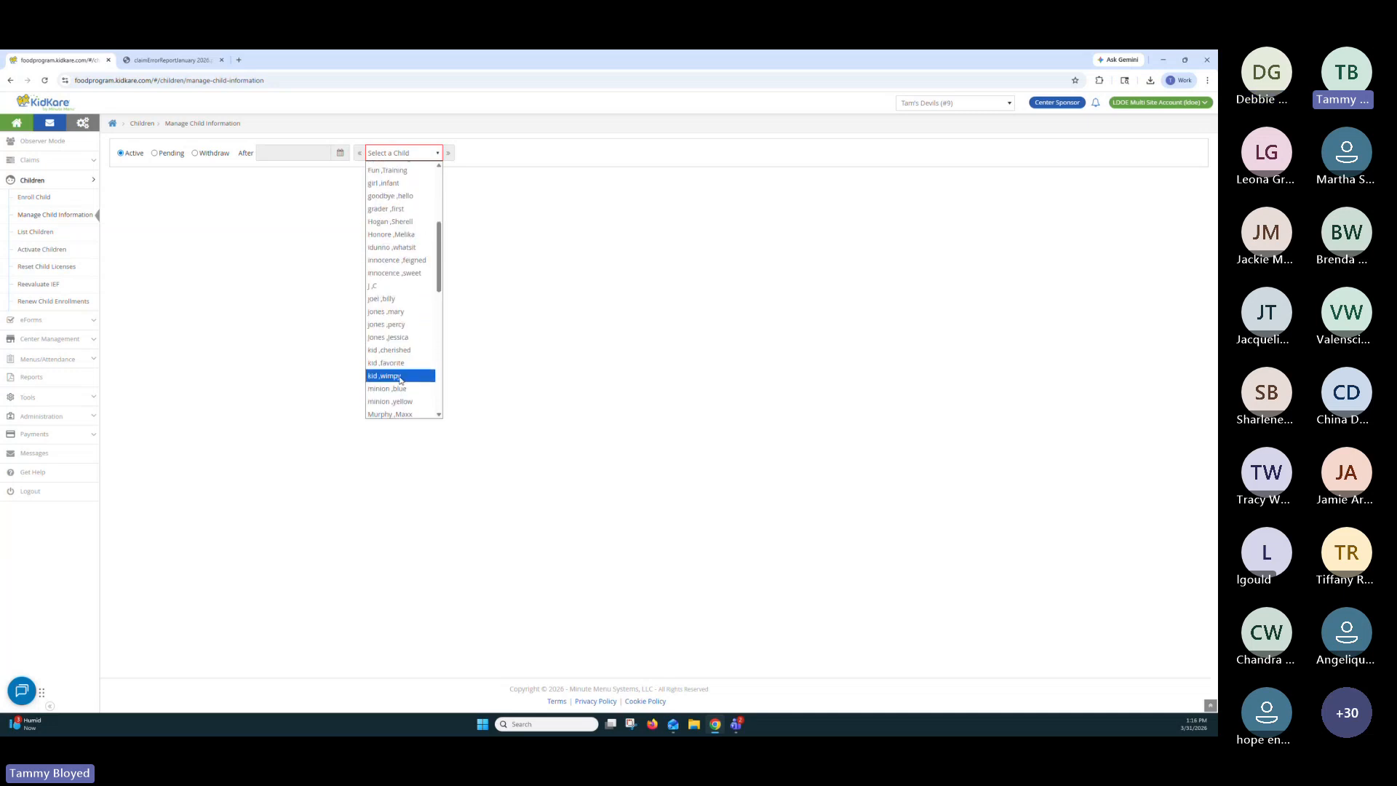
{"action": "left_click", "coordinate": [400, 294]}
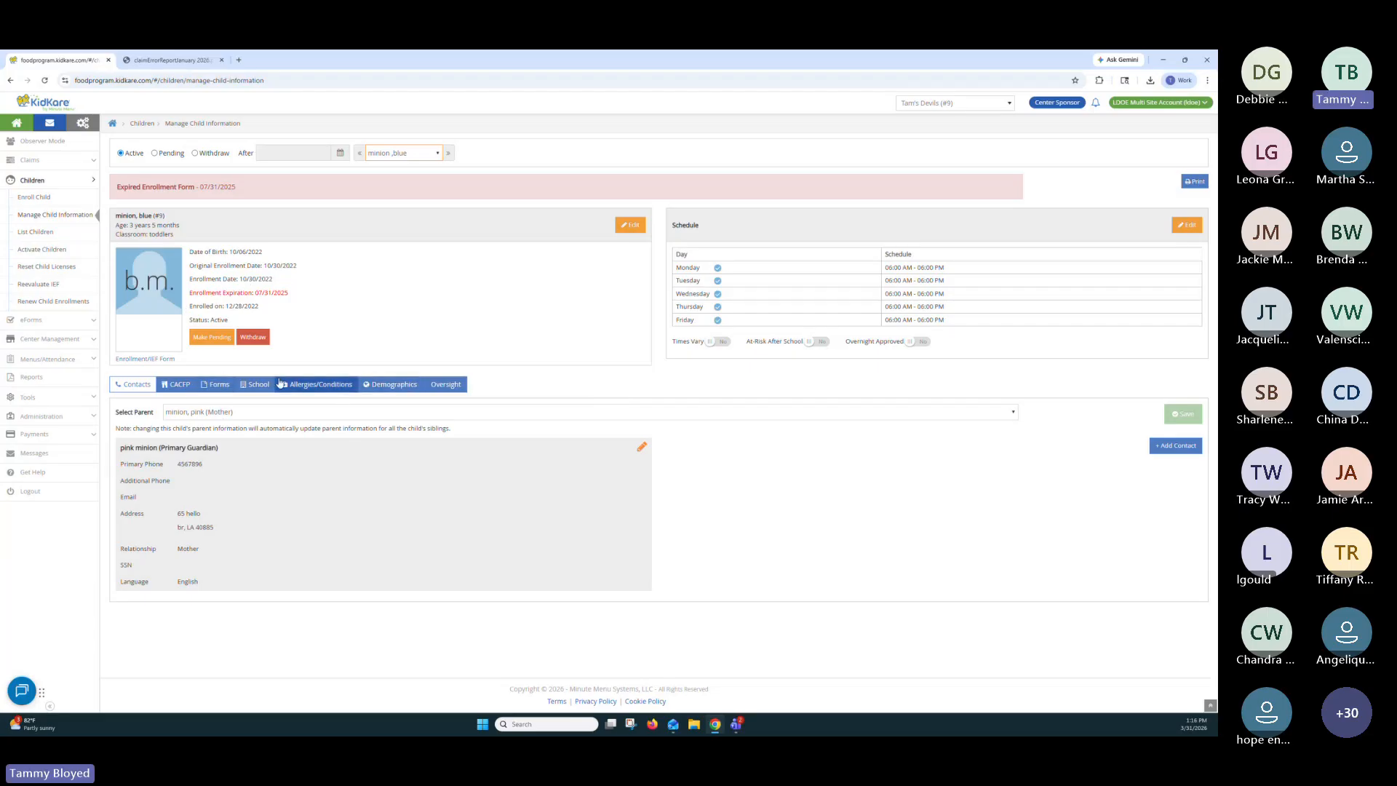
- On the CACFP details, highlight the IEF expiration 12/17/2026 and the expired enrollment date
{"action": "left_click", "coordinate": [175, 386]}
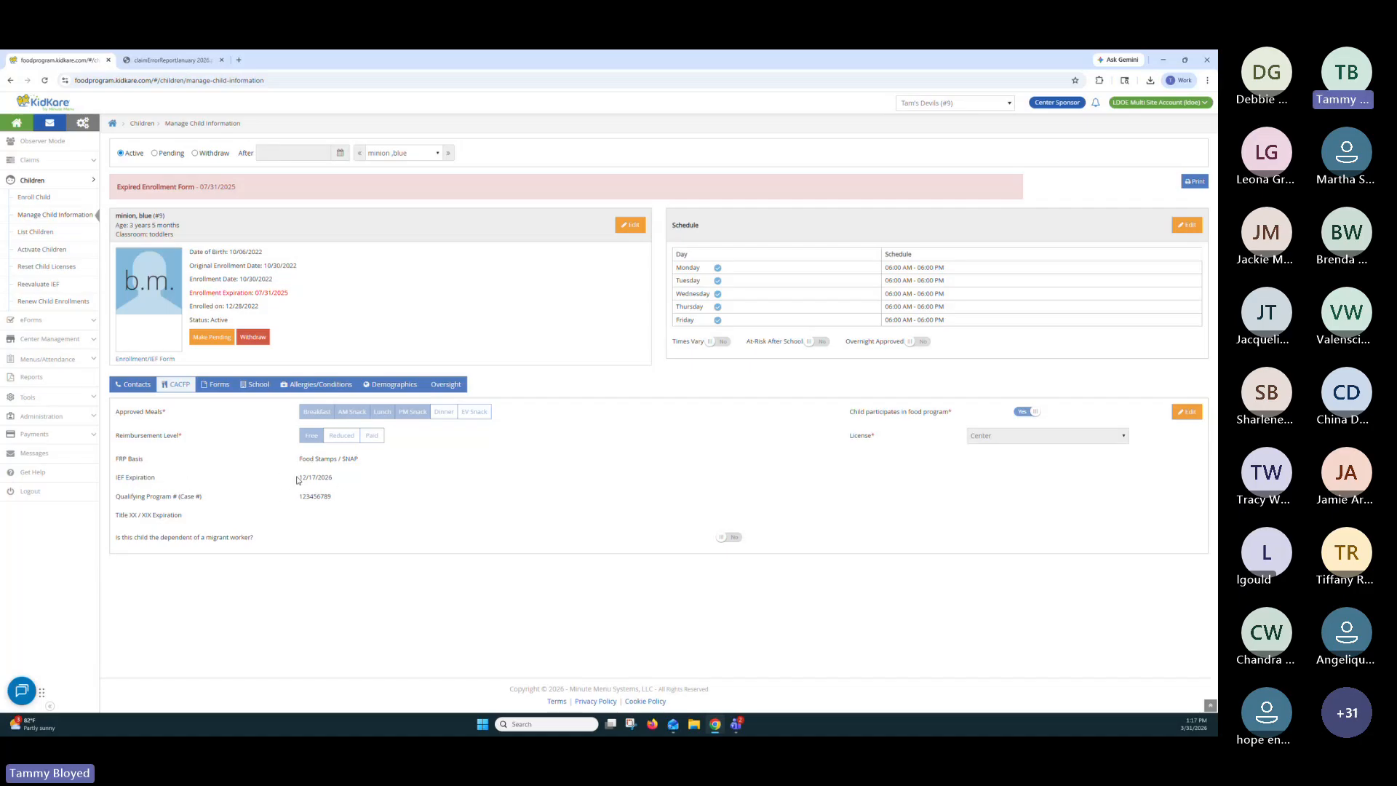
{"action": "left_click_drag", "start_coordinate": [297, 477], "coordinate": [339, 479]}
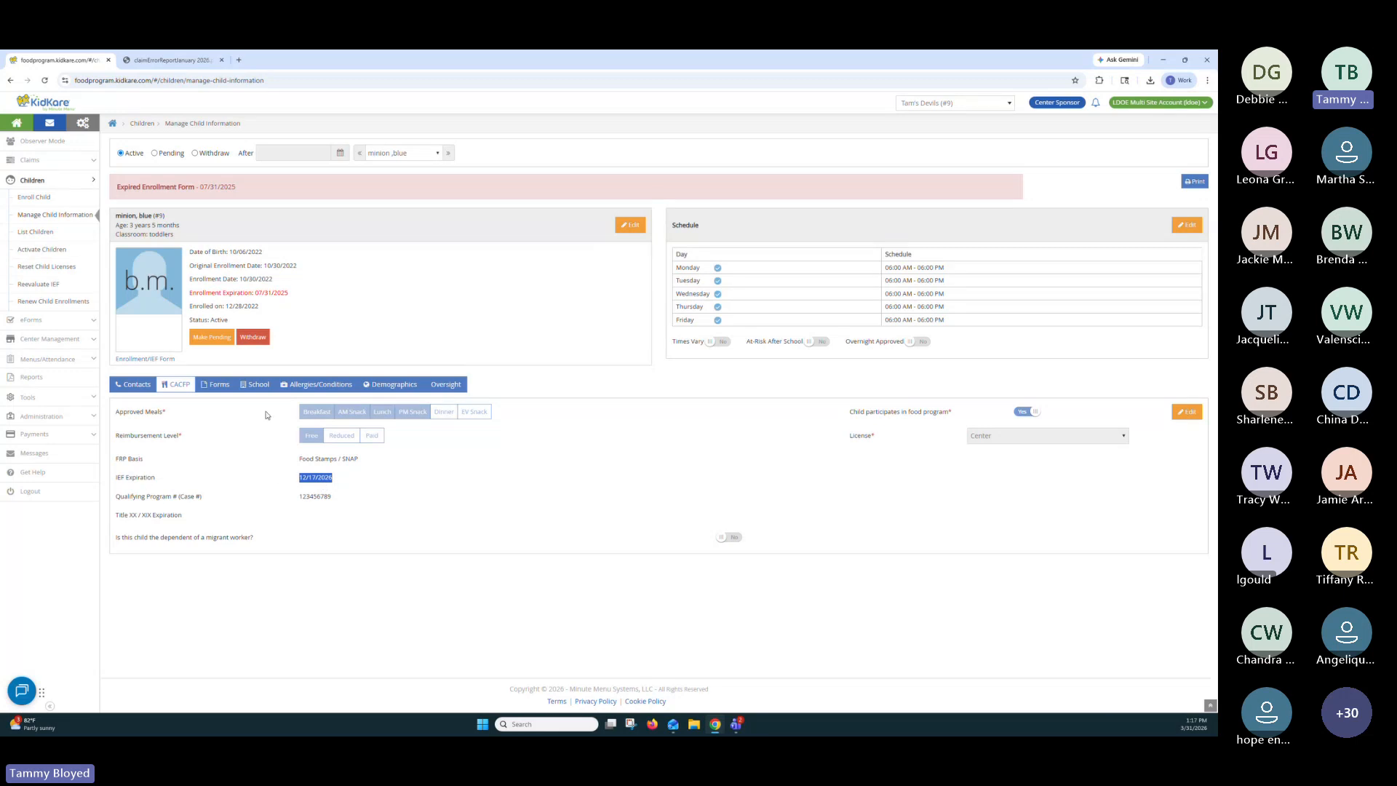
{"action": "left_click_drag", "start_coordinate": [188, 293], "coordinate": [297, 299]}
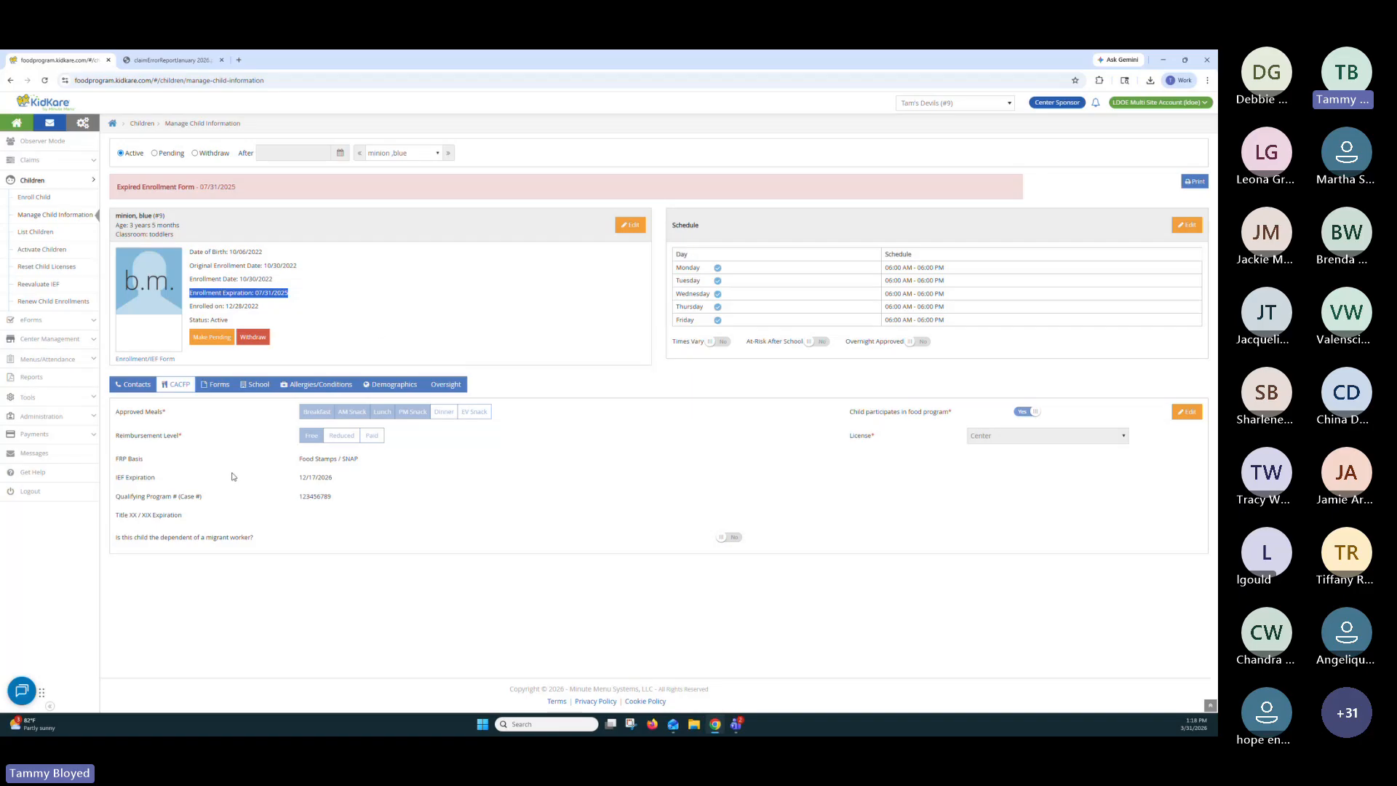
- Edit the child's enrollment date to 12/01/2025, save it, and close the Child Details form
{"action": "left_click", "coordinate": [624, 226]}
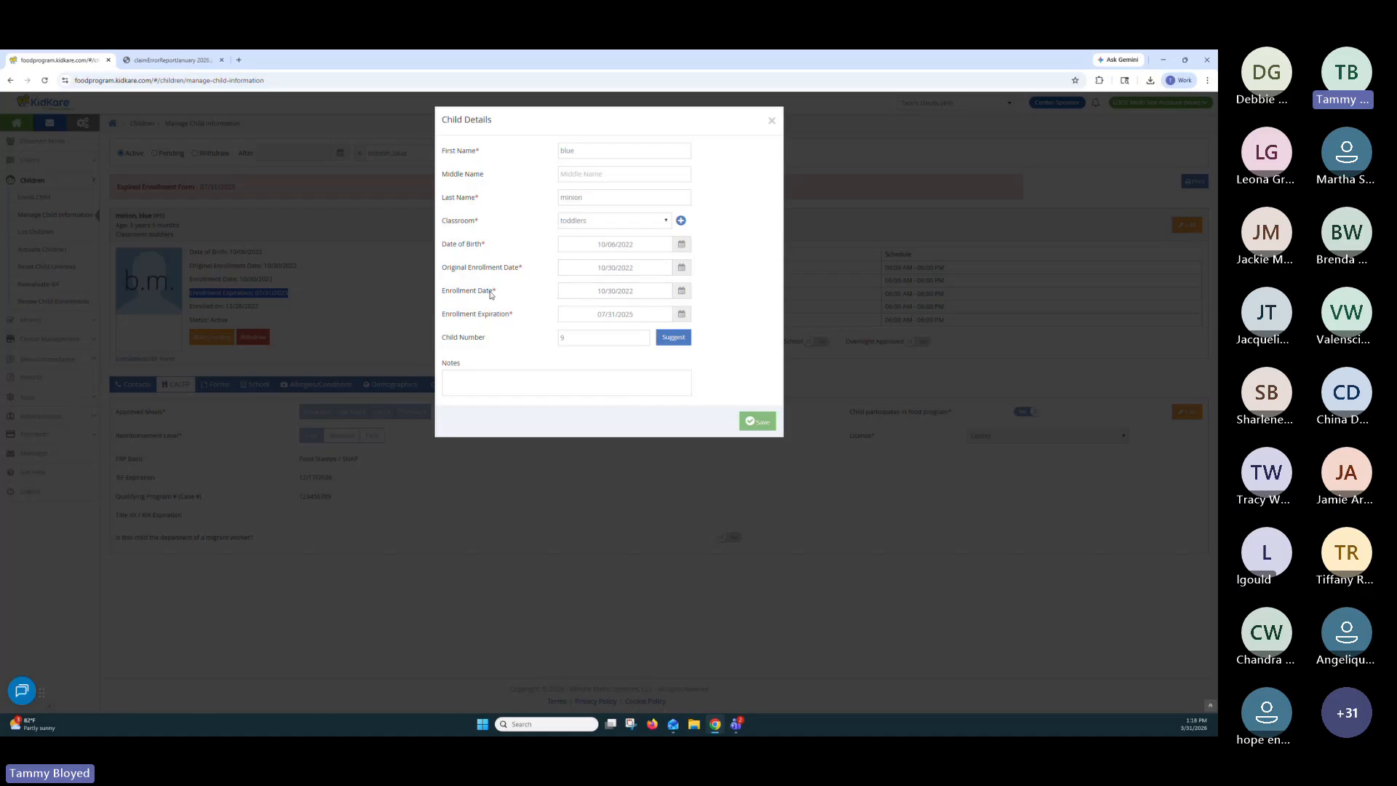
{"action": "left_click", "coordinate": [490, 294]}
{"action": "left_click", "coordinate": [640, 291]}
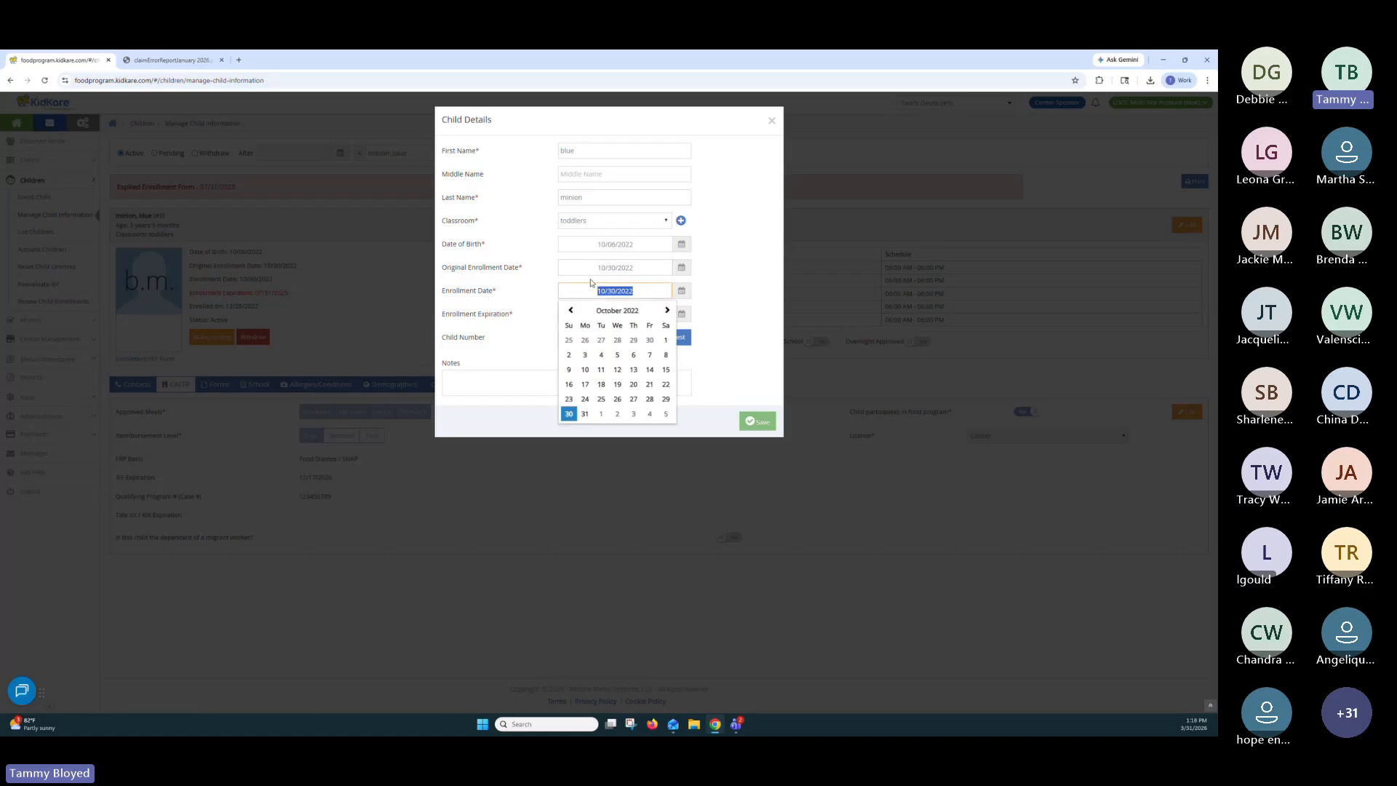
{"action": "type", "text": "12/"}
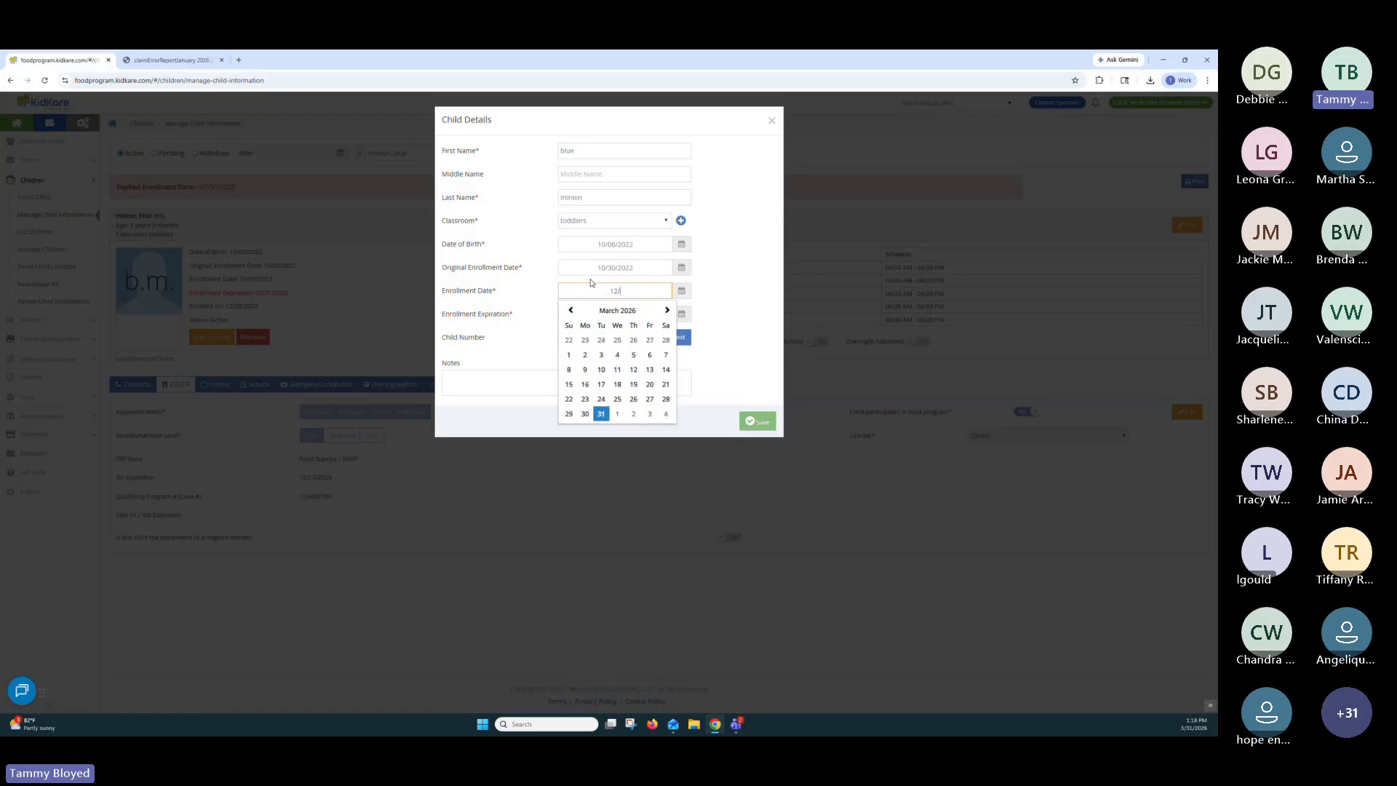
{"action": "type", "text": "01/2025"}
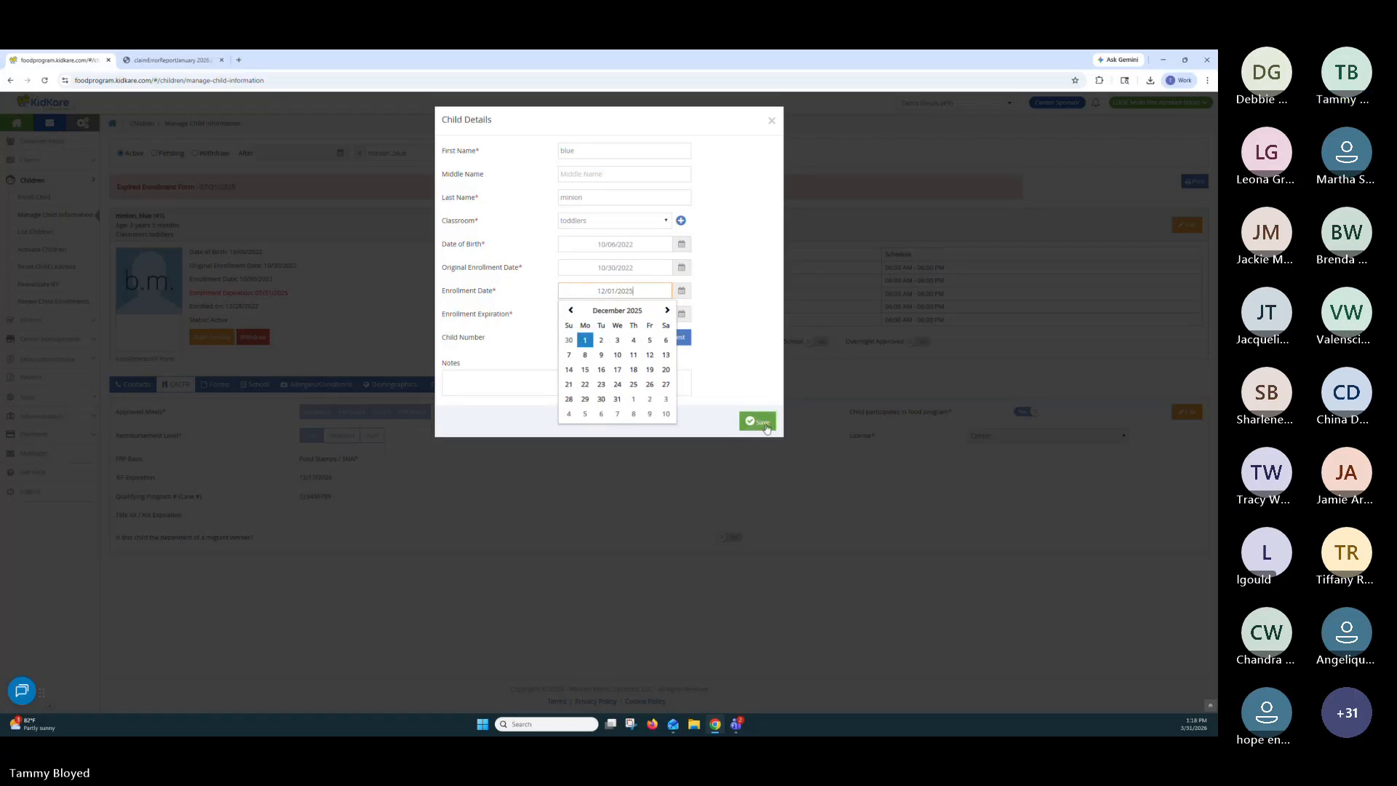
{"action": "left_click", "coordinate": [764, 425]}
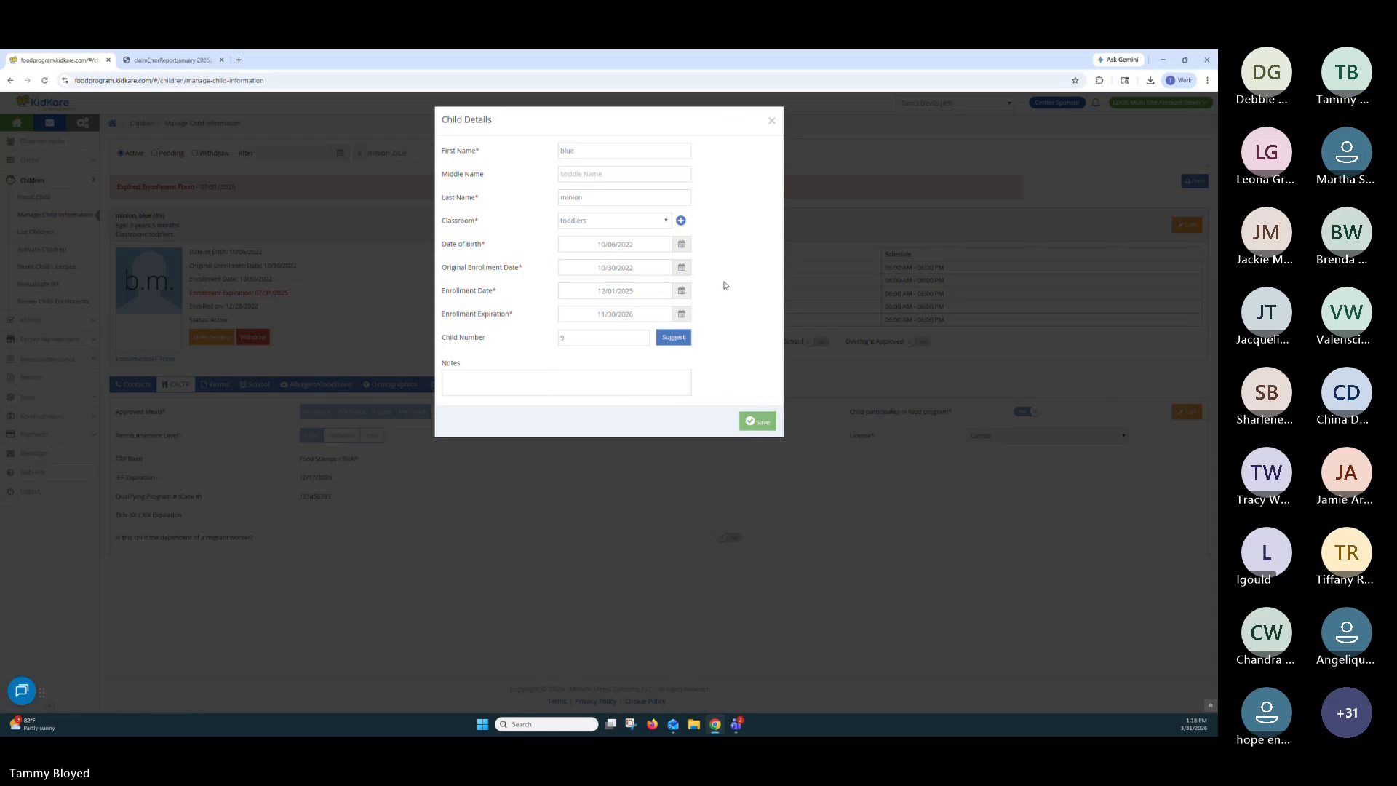
{"action": "left_click", "coordinate": [772, 120]}
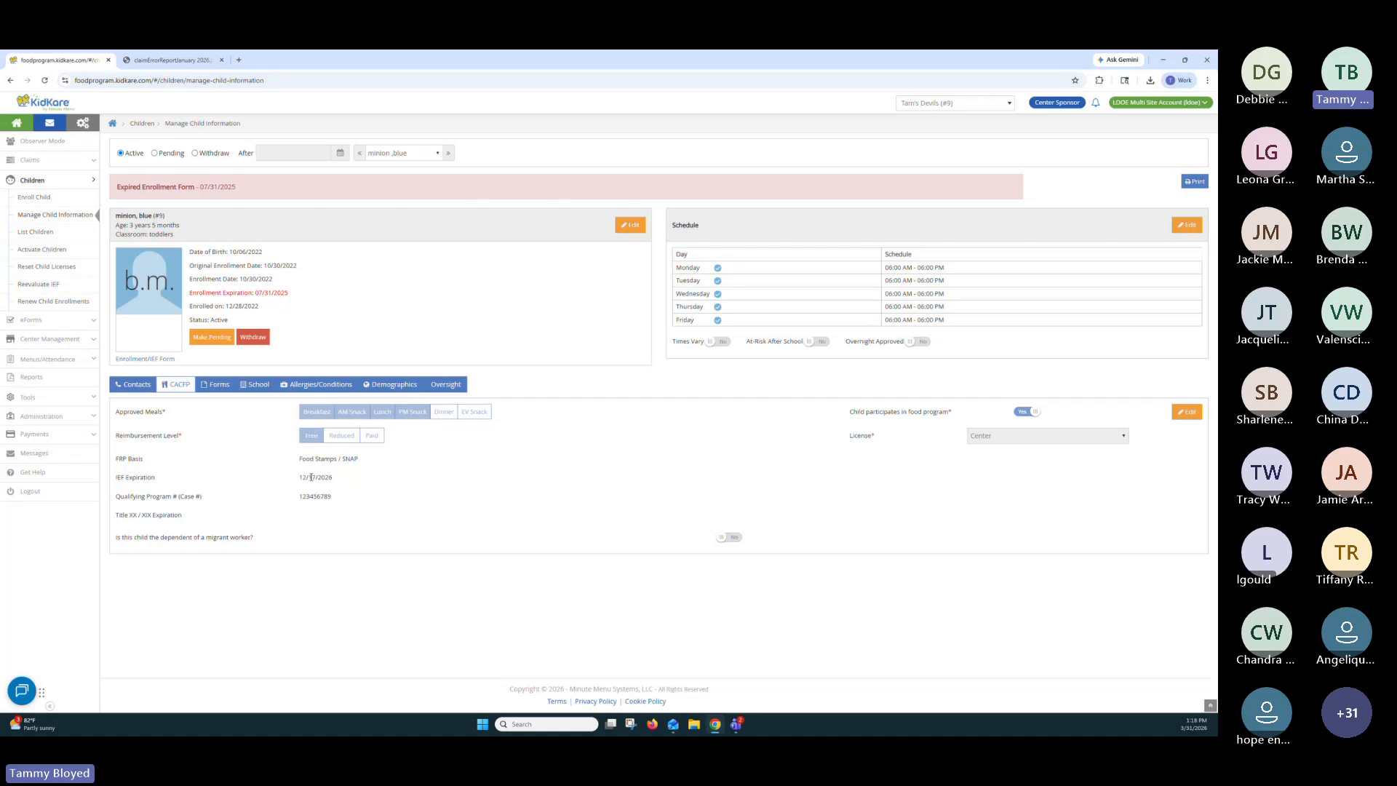
- Mark error 58, meals not approved on the enrollment form, in the claim report, then return to the child's record
{"action": "left_click_drag", "start_coordinate": [342, 477], "coordinate": [300, 479]}
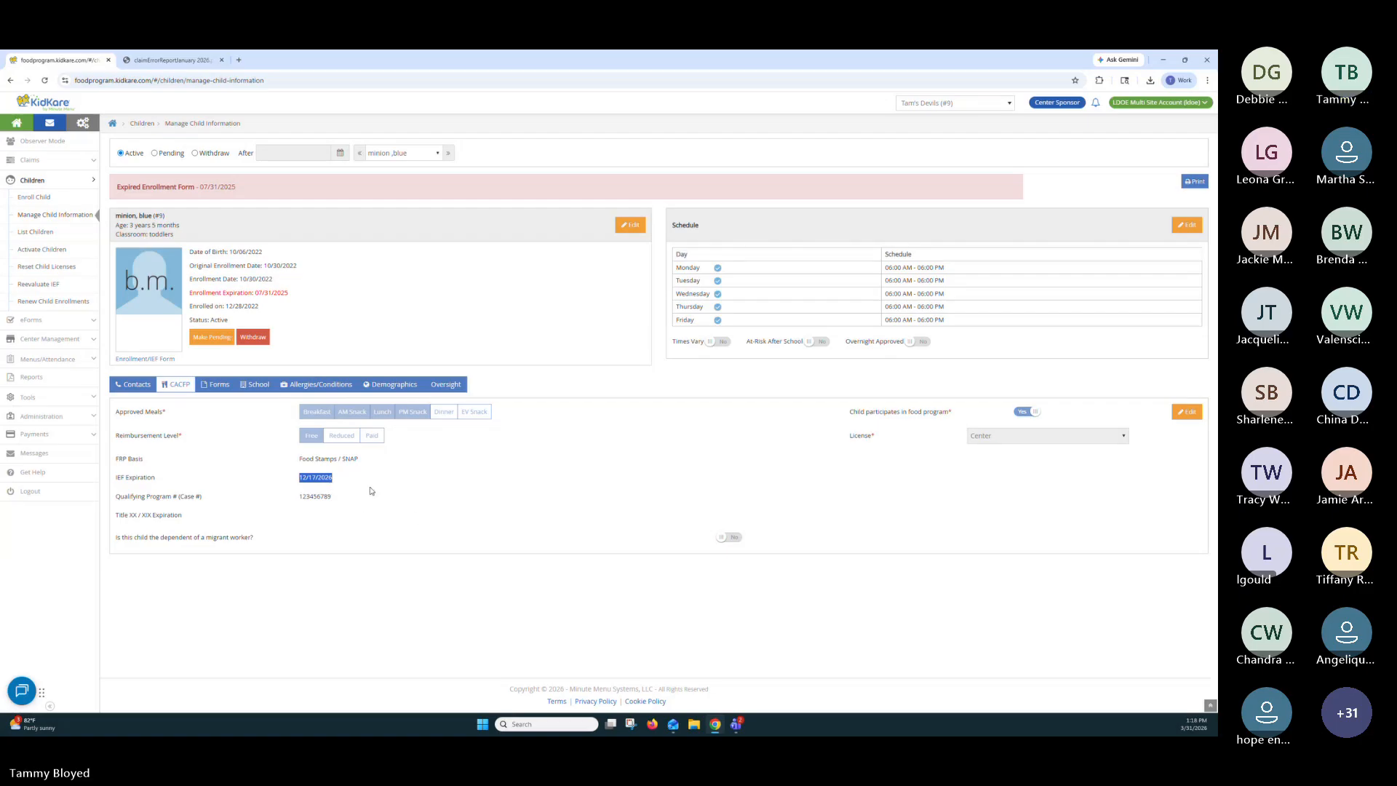
{"action": "key", "text": "ctrl+Tab"}
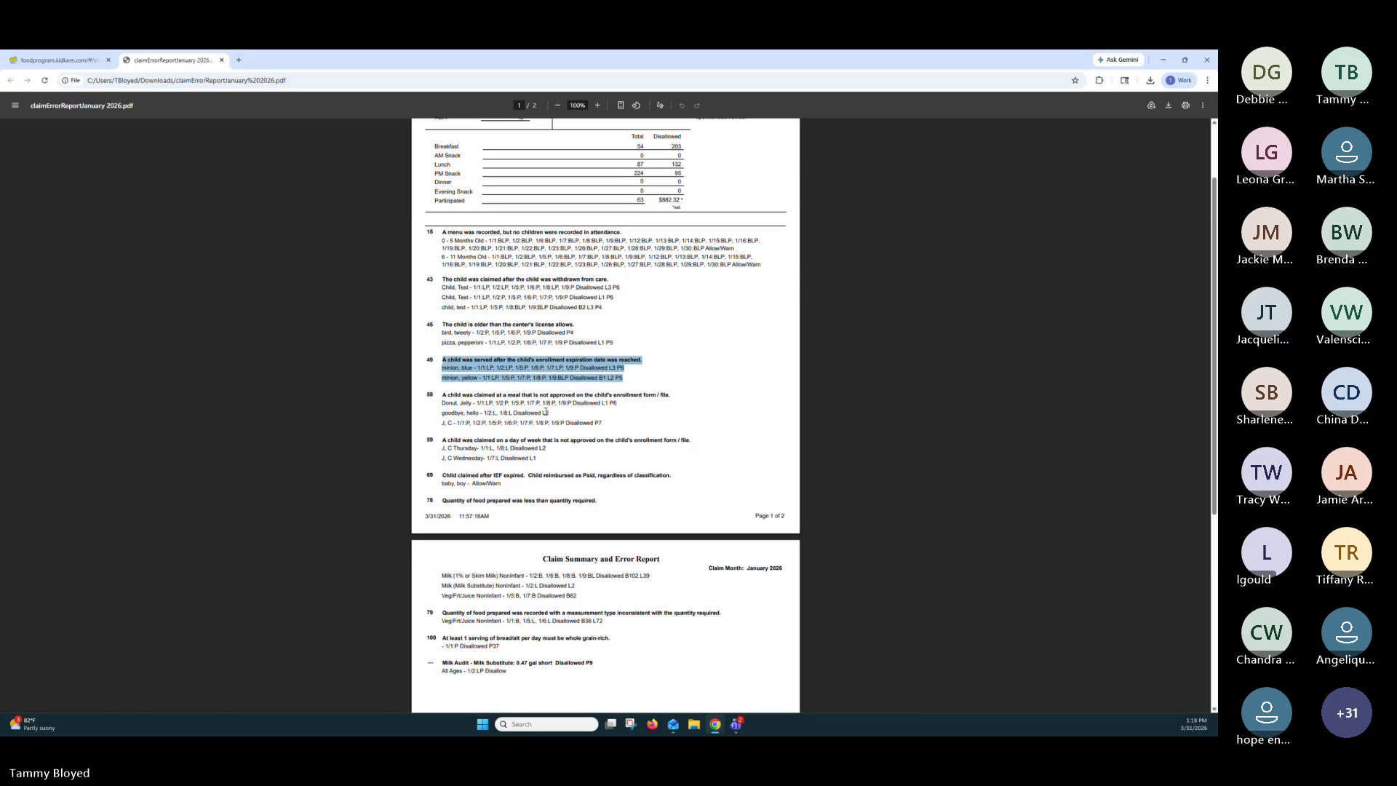
{"action": "left_click", "coordinate": [546, 412]}
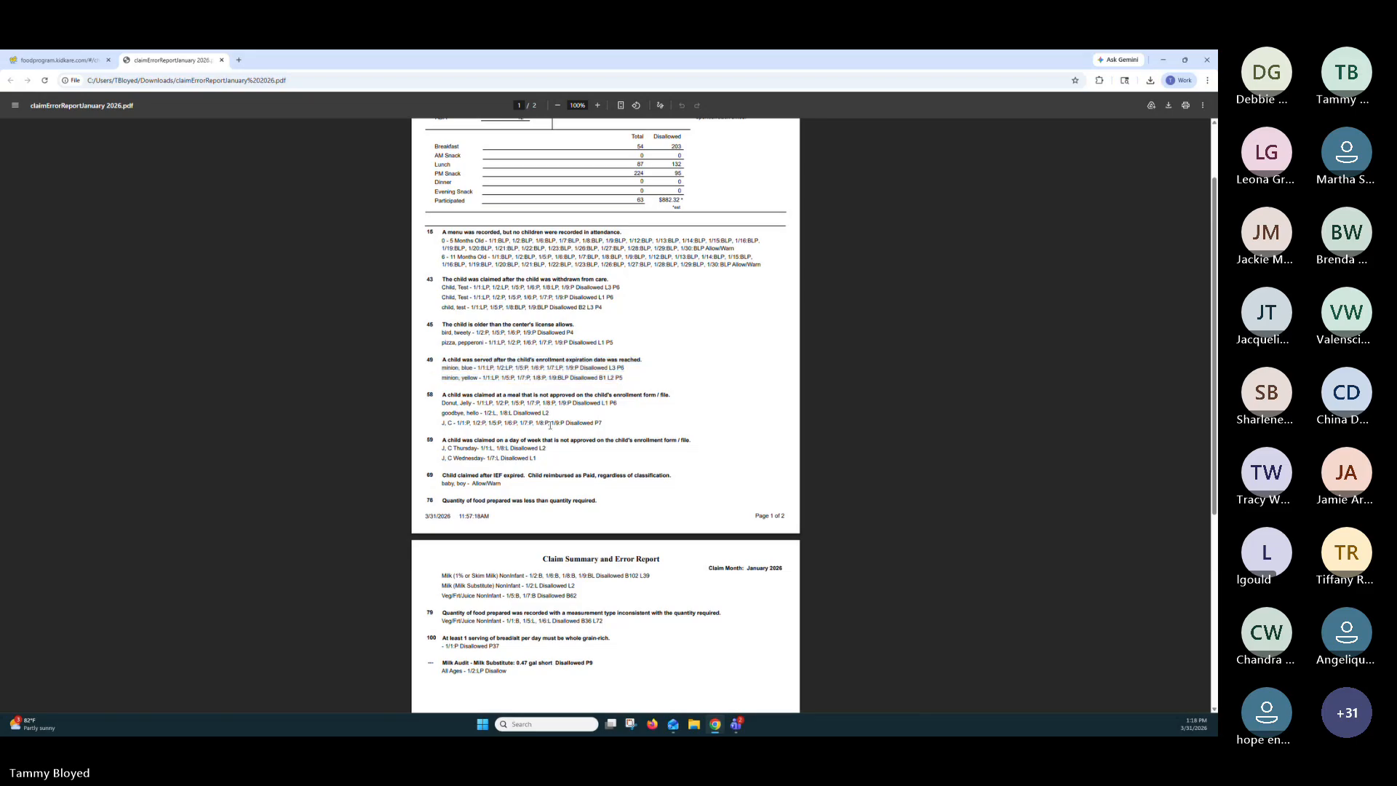
{"action": "left_click_drag", "start_coordinate": [605, 423], "coordinate": [441, 392]}
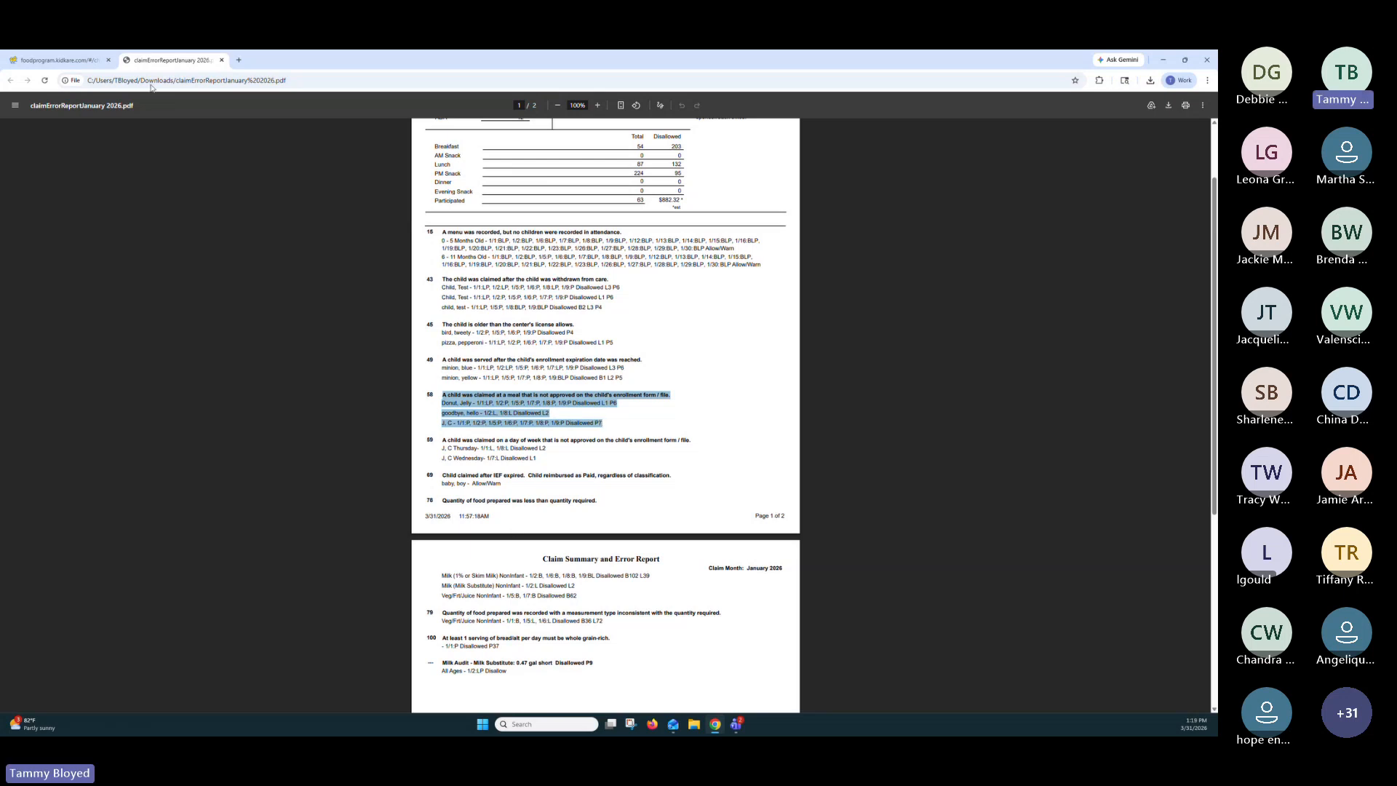
{"action": "left_click", "coordinate": [57, 59]}
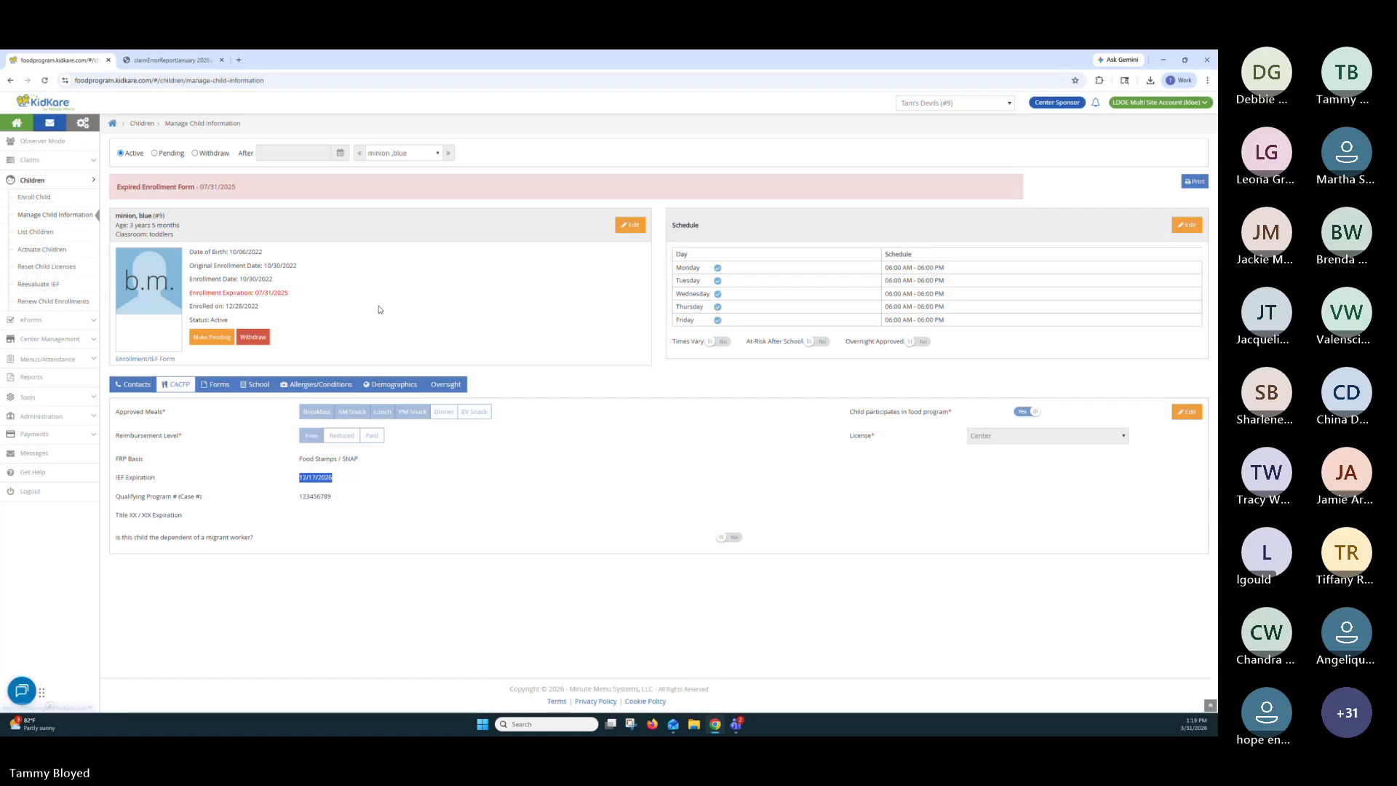
{"action": "left_click", "coordinate": [411, 317]}
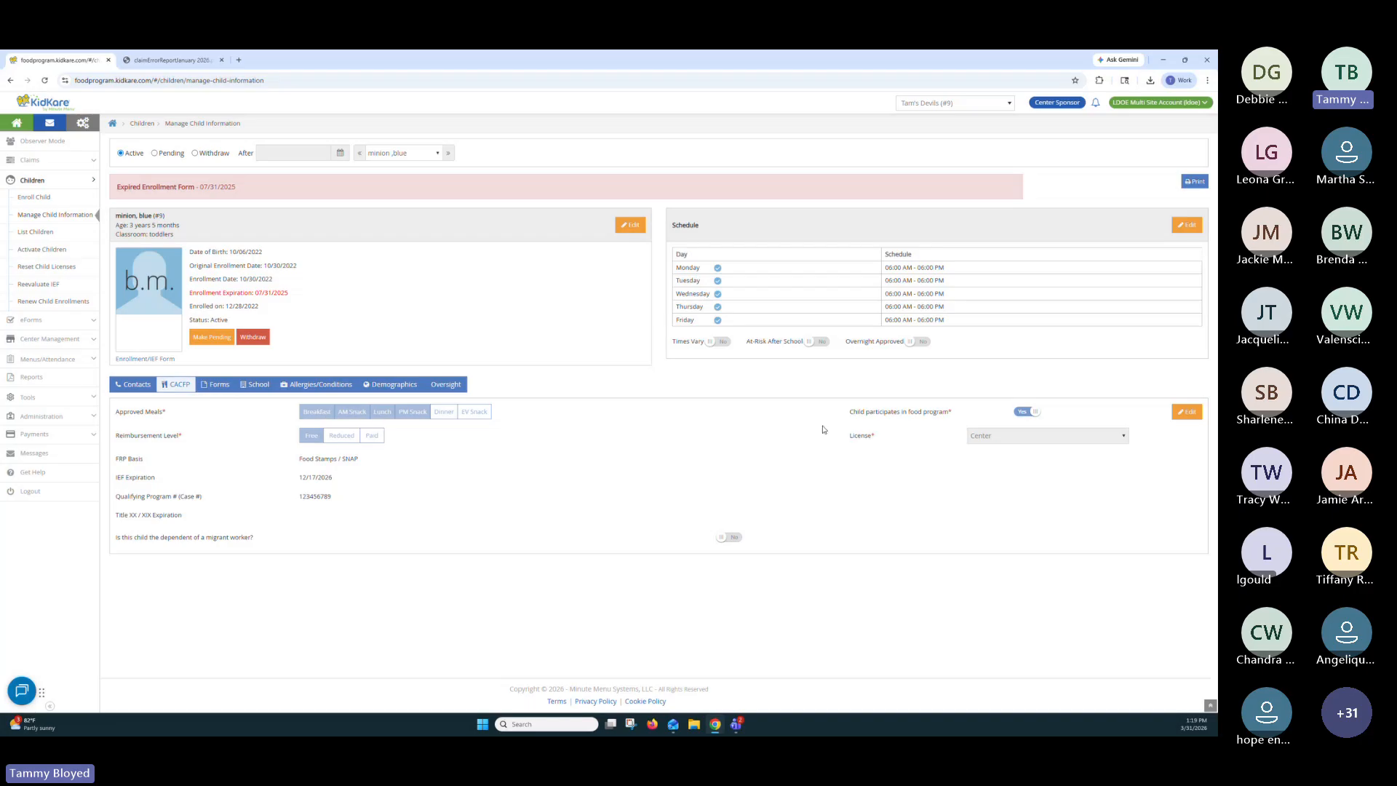
- Change the child's approved meals to drop AM Snack and include Lunch, then save the CACFP details
{"action": "left_click", "coordinate": [1187, 412]}
{"action": "left_click", "coordinate": [352, 412]}
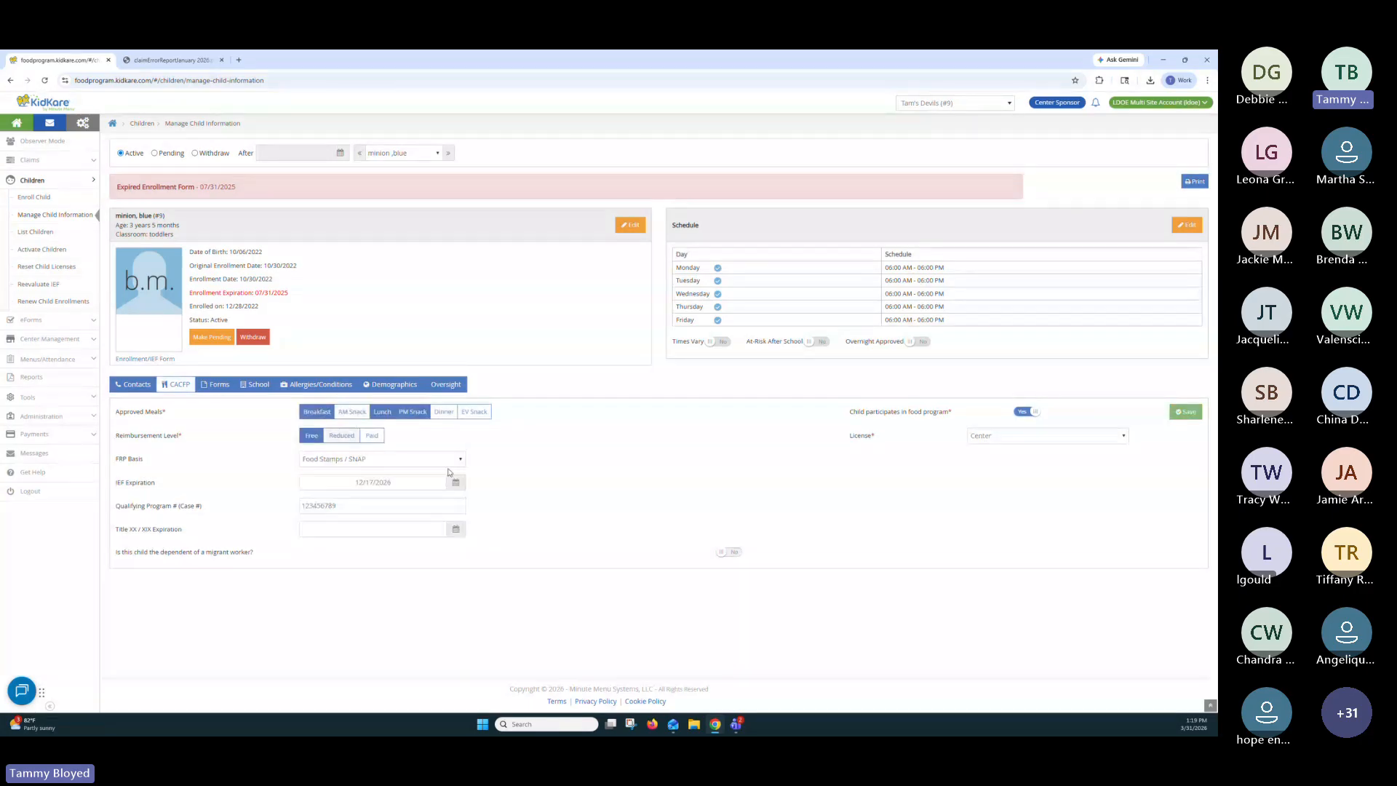
{"action": "left_click", "coordinate": [383, 411]}
{"action": "left_click", "coordinate": [1186, 413]}
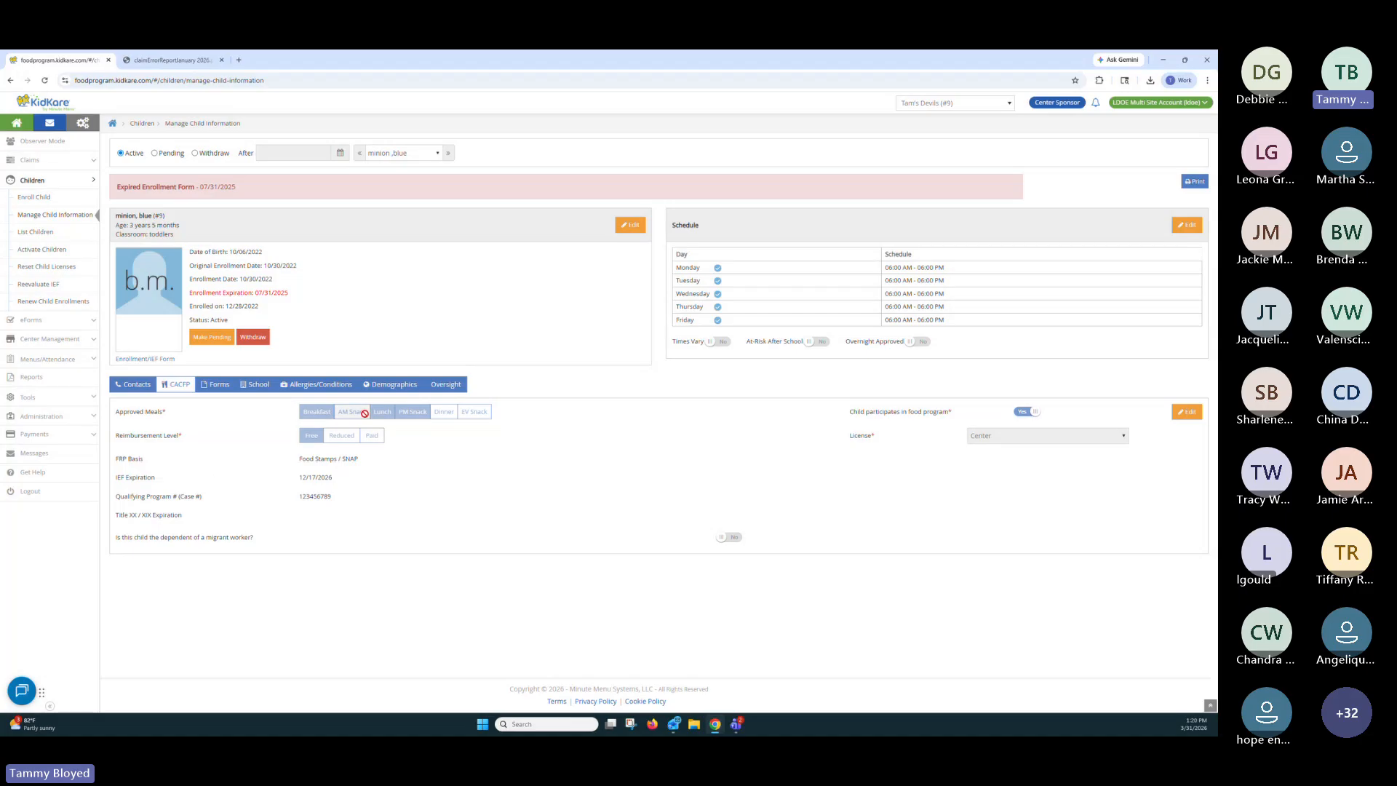
{"action": "left_click", "coordinate": [185, 68]}
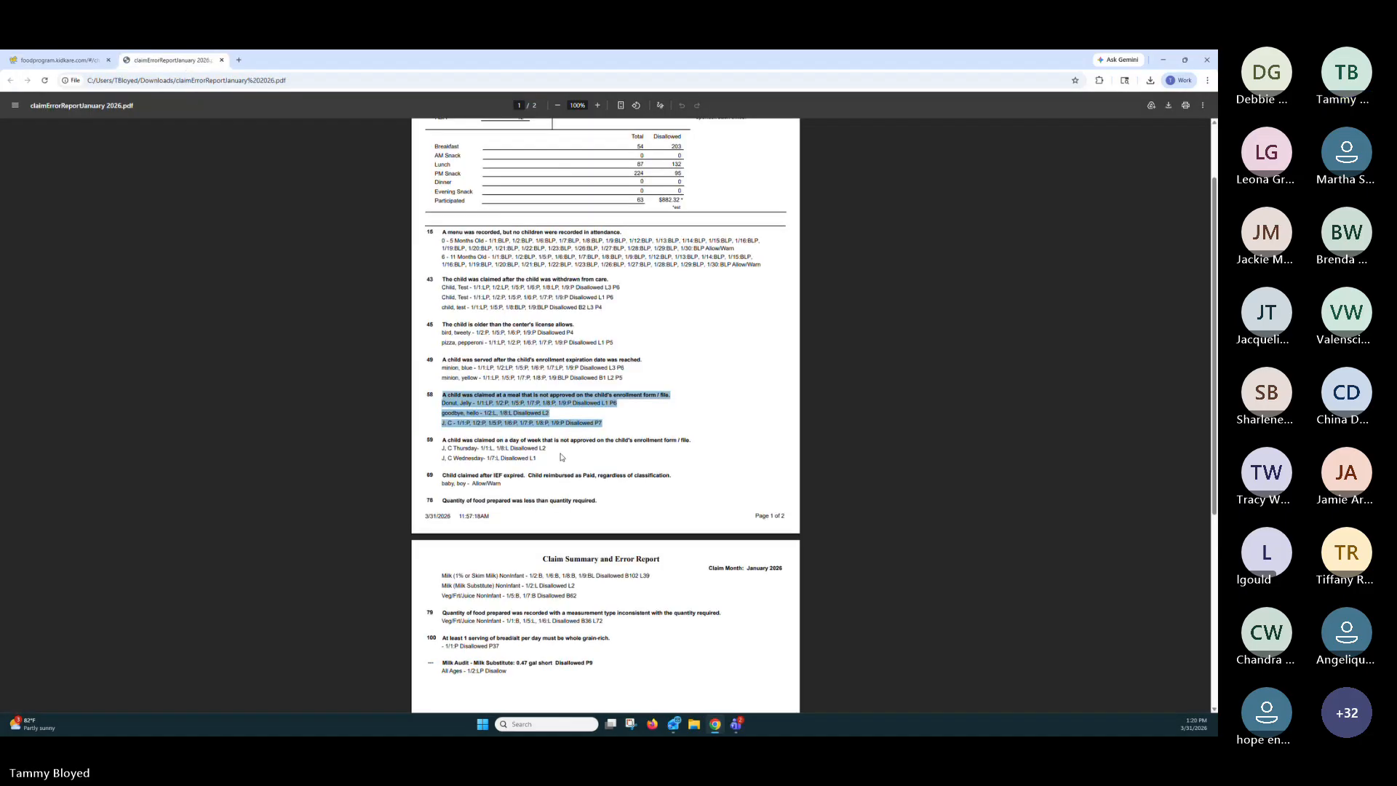
- Highlight error 69, claims after IEF expiry, scroll to page 2, then return to the KidKare child record
{"action": "left_click", "coordinate": [562, 457]}
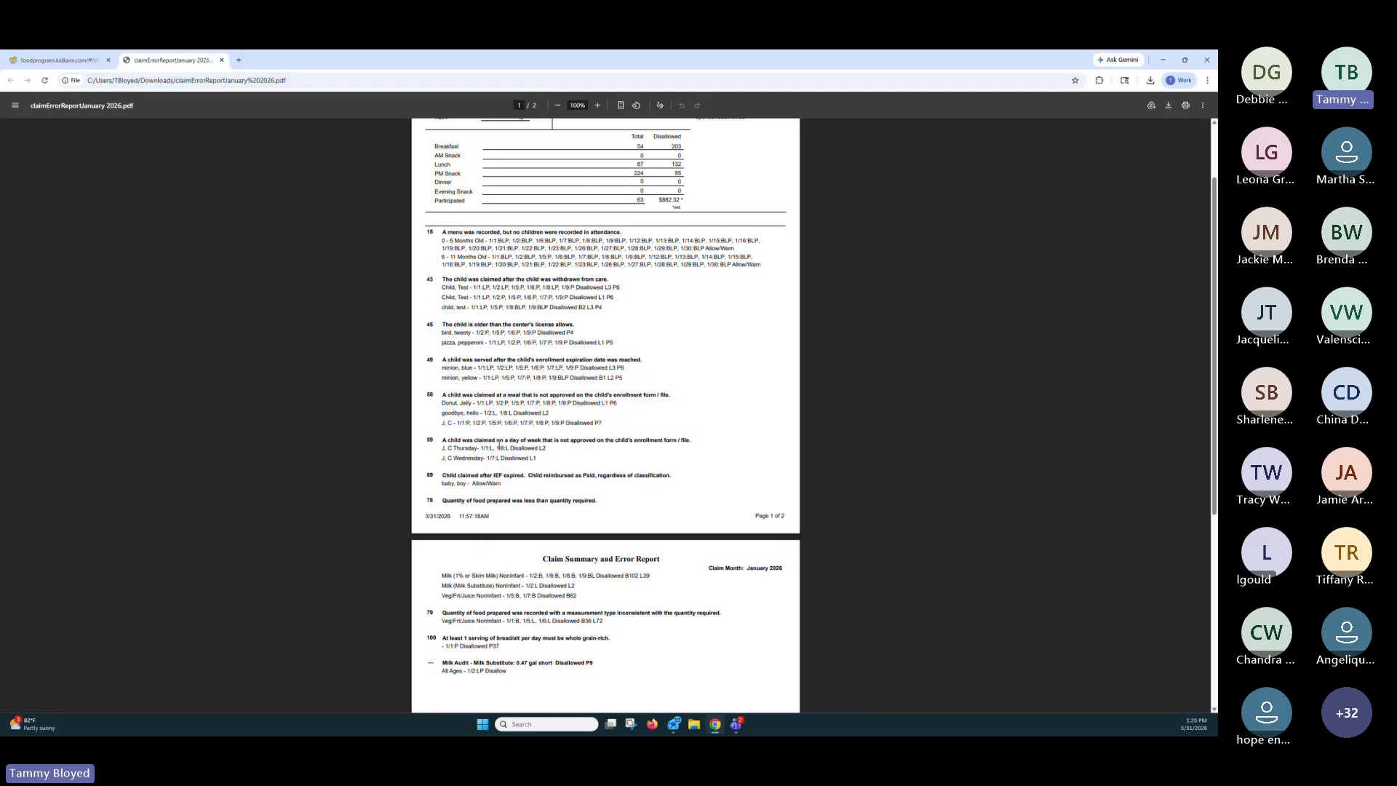
{"action": "left_click", "coordinate": [58, 59]}
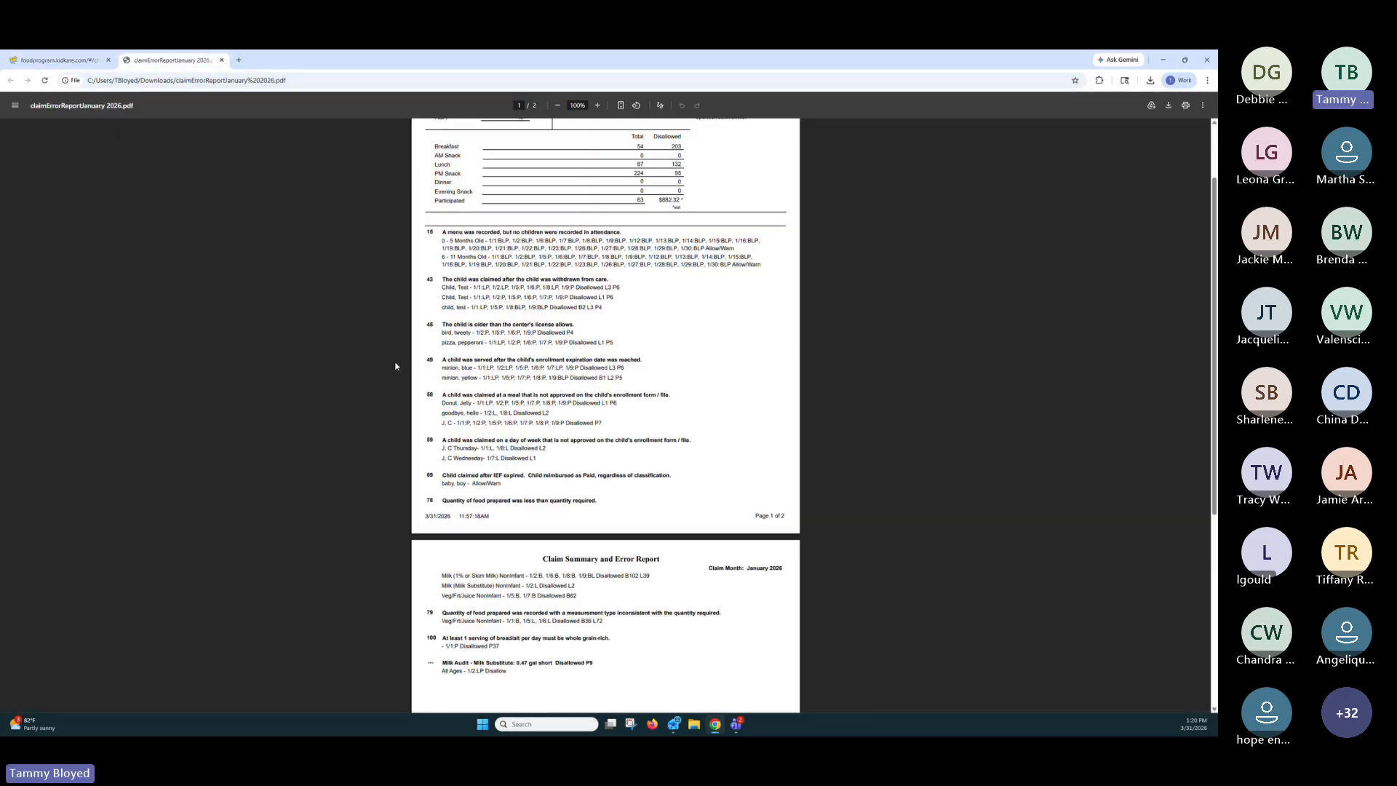
{"action": "left_click", "coordinate": [140, 61]}
{"action": "left_click_drag", "start_coordinate": [502, 485], "coordinate": [441, 477]}
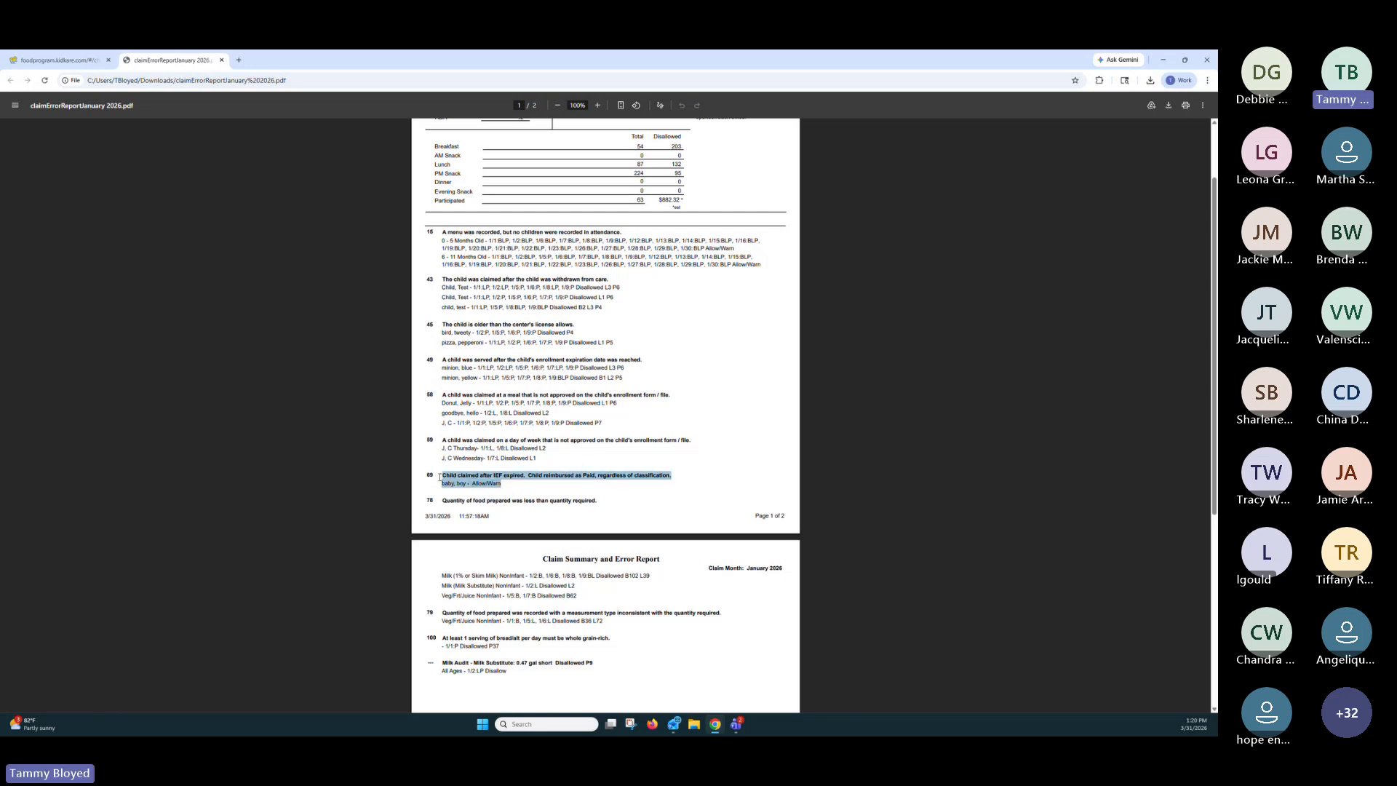
{"action": "scroll", "coordinate": [585, 474], "scroll_direction": "down", "scroll_amount": 2}
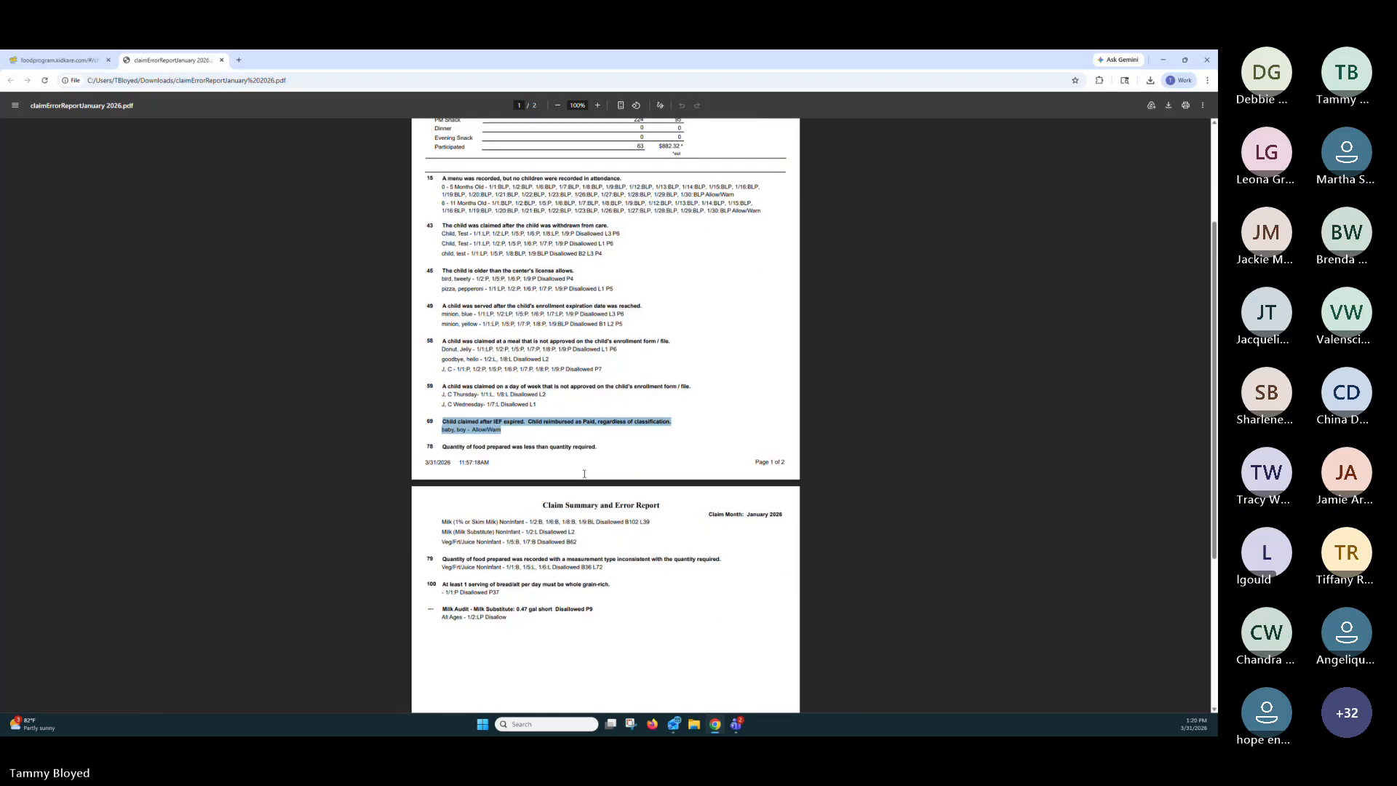
{"action": "scroll", "coordinate": [584, 473], "scroll_direction": "down", "scroll_amount": 1}
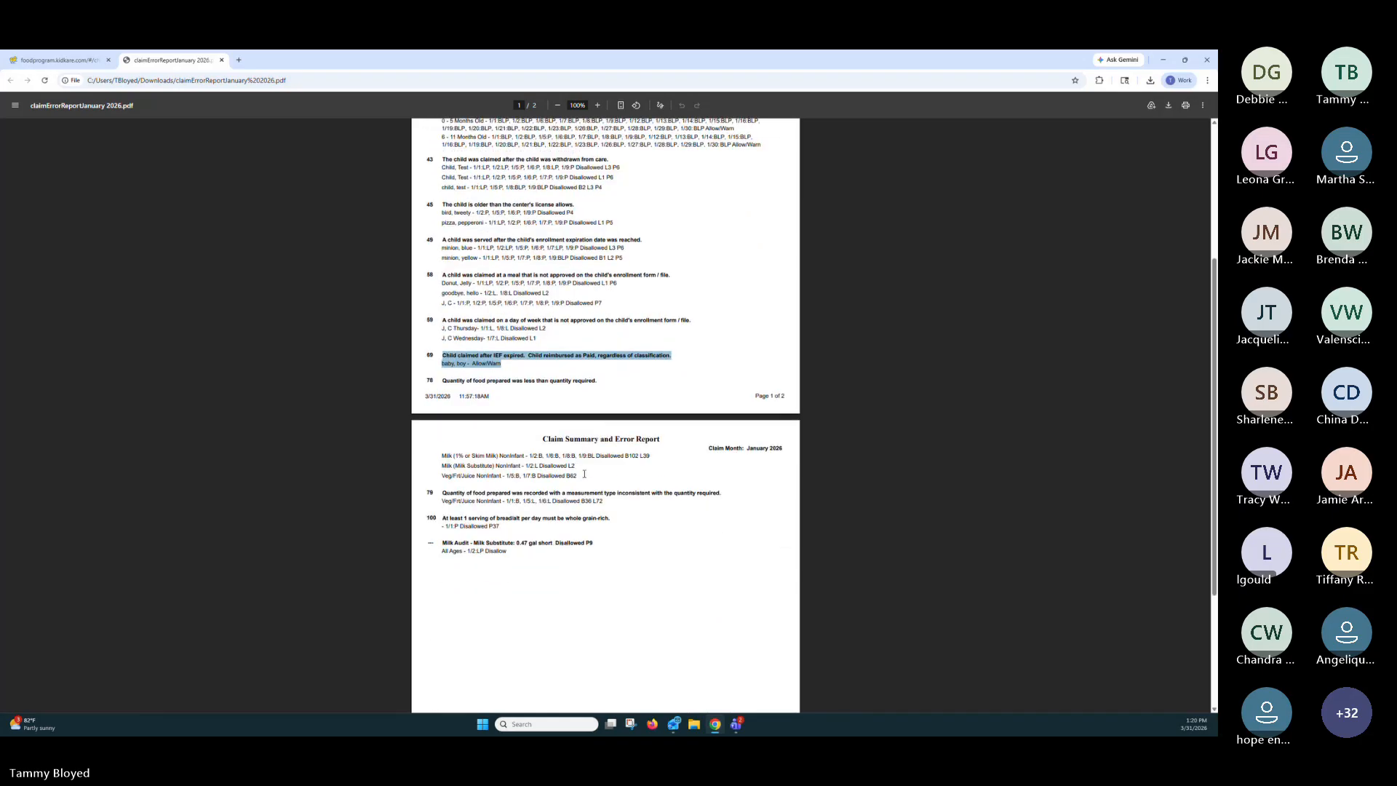
{"action": "left_click", "coordinate": [569, 347]}
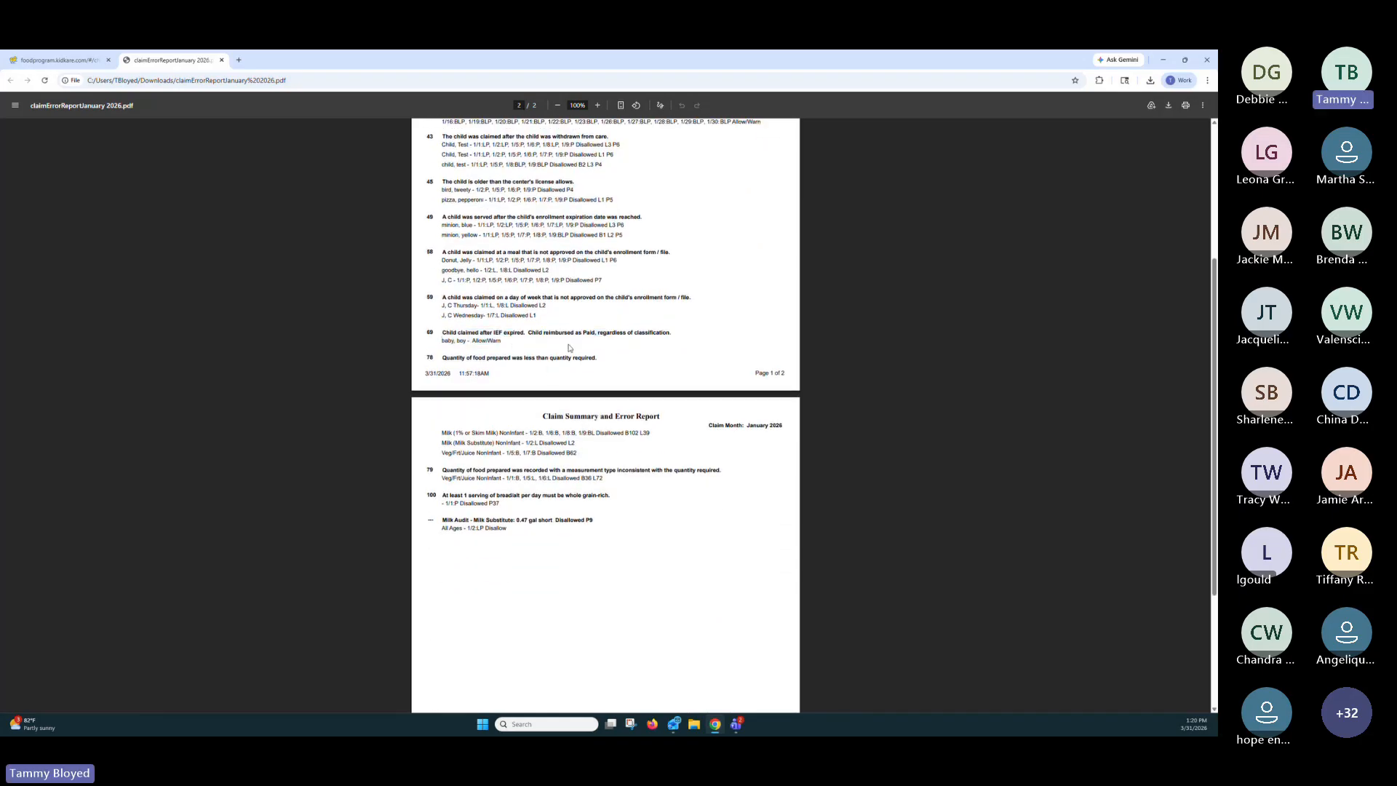
{"action": "left_click", "coordinate": [64, 62]}
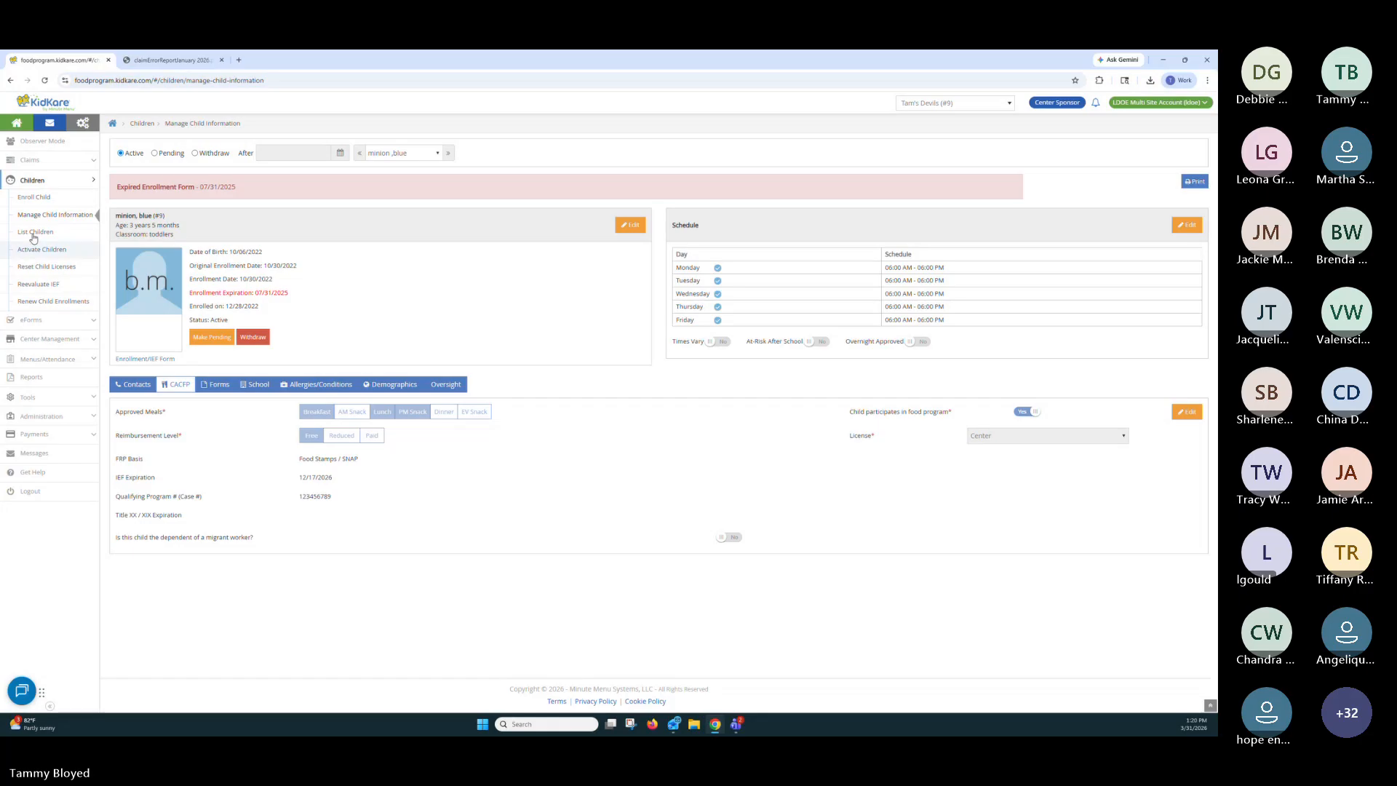
- Filter List Claims to January 2026 and open that claim's details
{"action": "left_click", "coordinate": [30, 161]}
{"action": "left_click", "coordinate": [32, 213]}
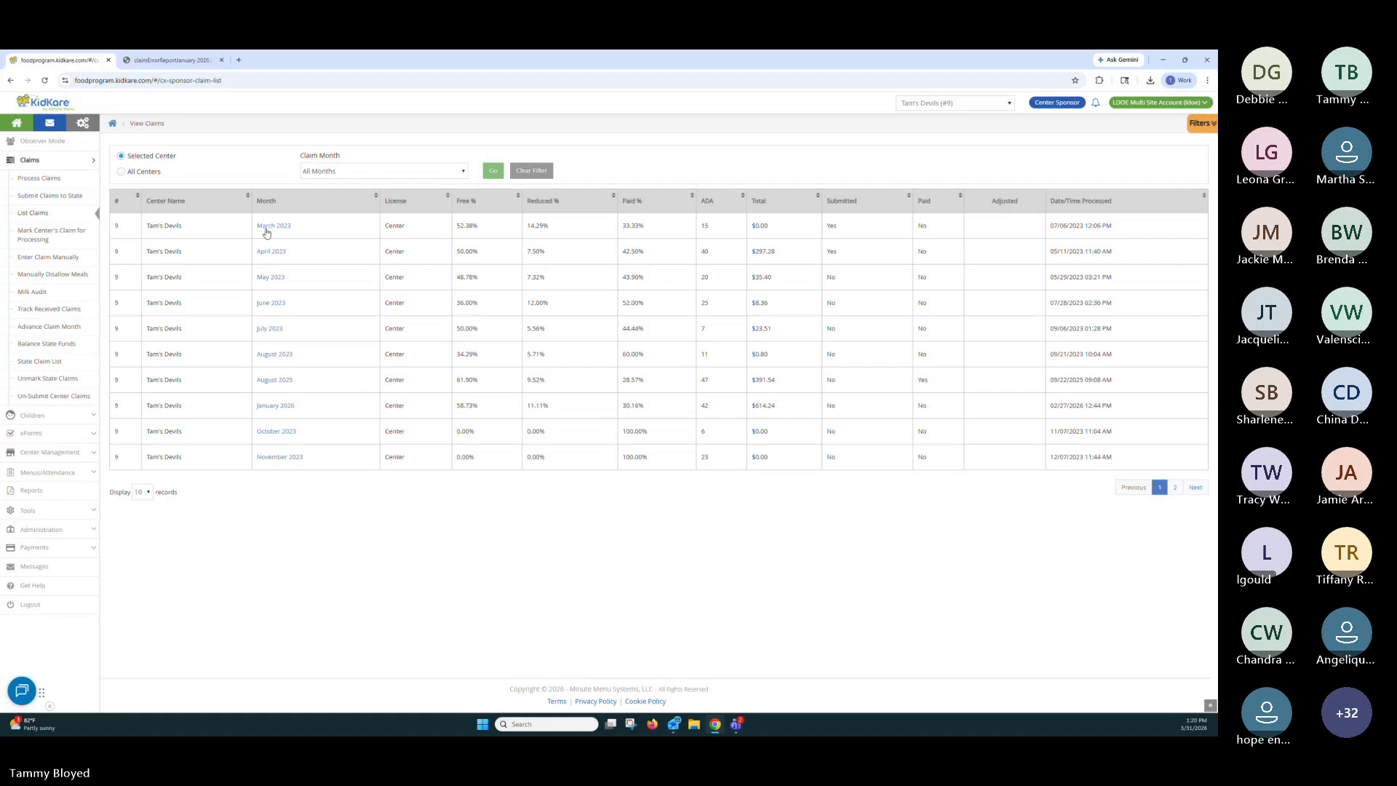
{"action": "left_click", "coordinate": [327, 173]}
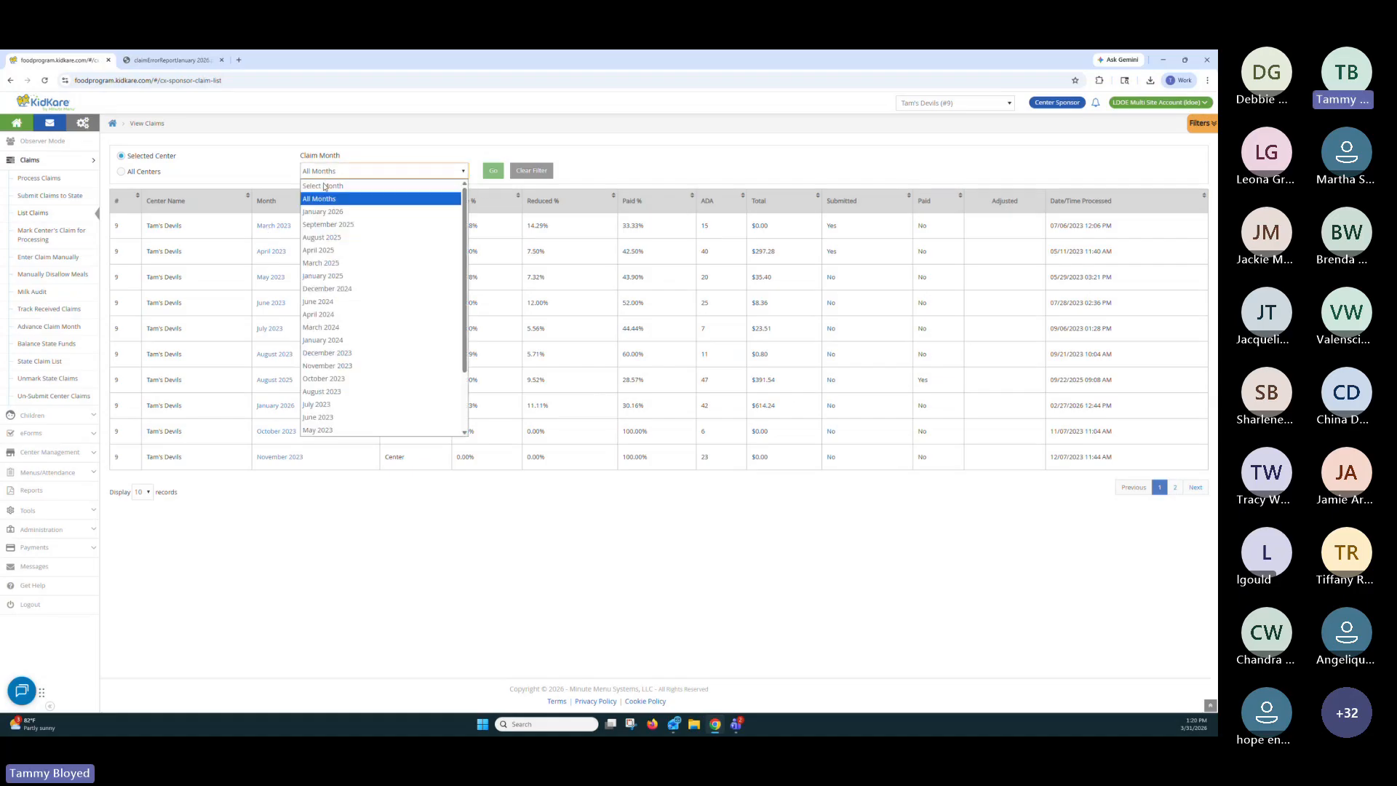
{"action": "left_click", "coordinate": [322, 212]}
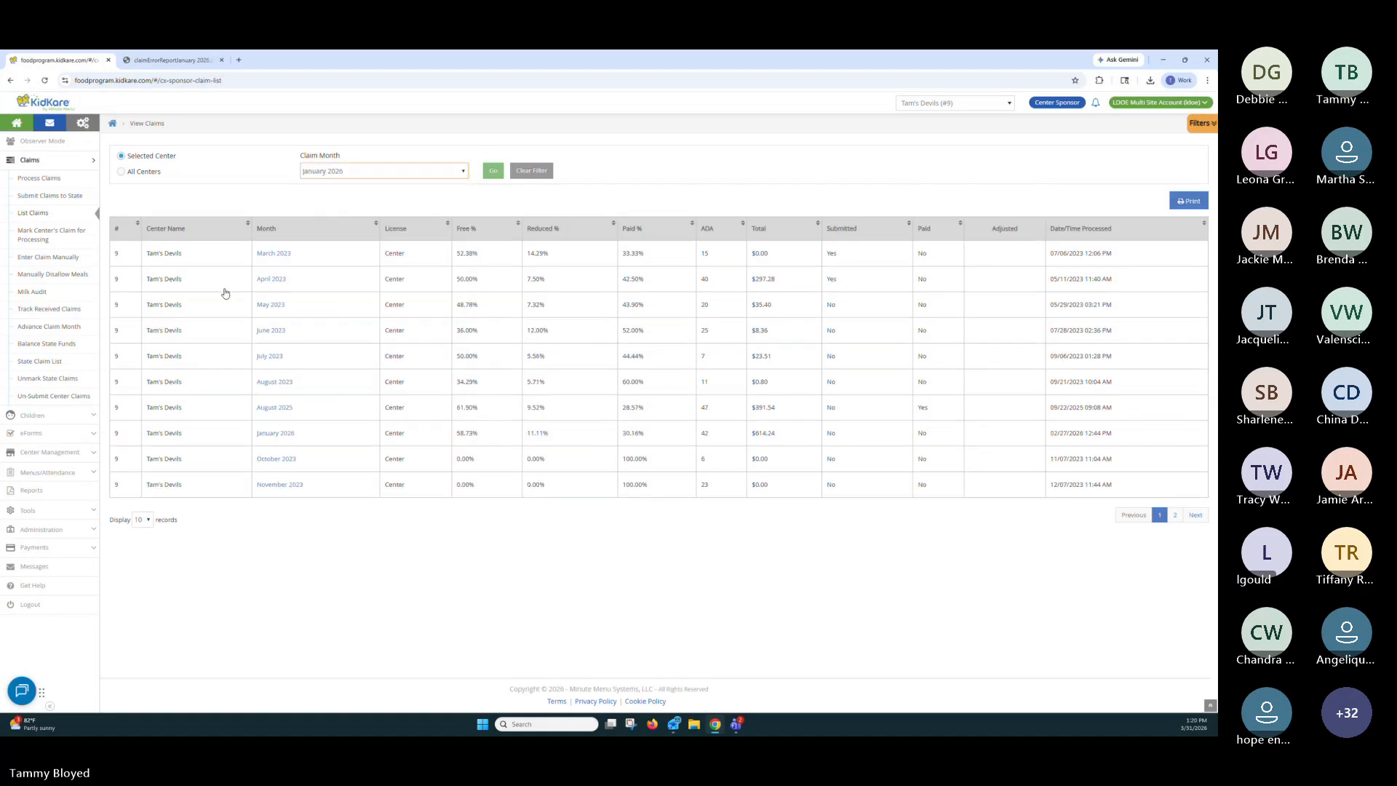
{"action": "left_click", "coordinate": [493, 171]}
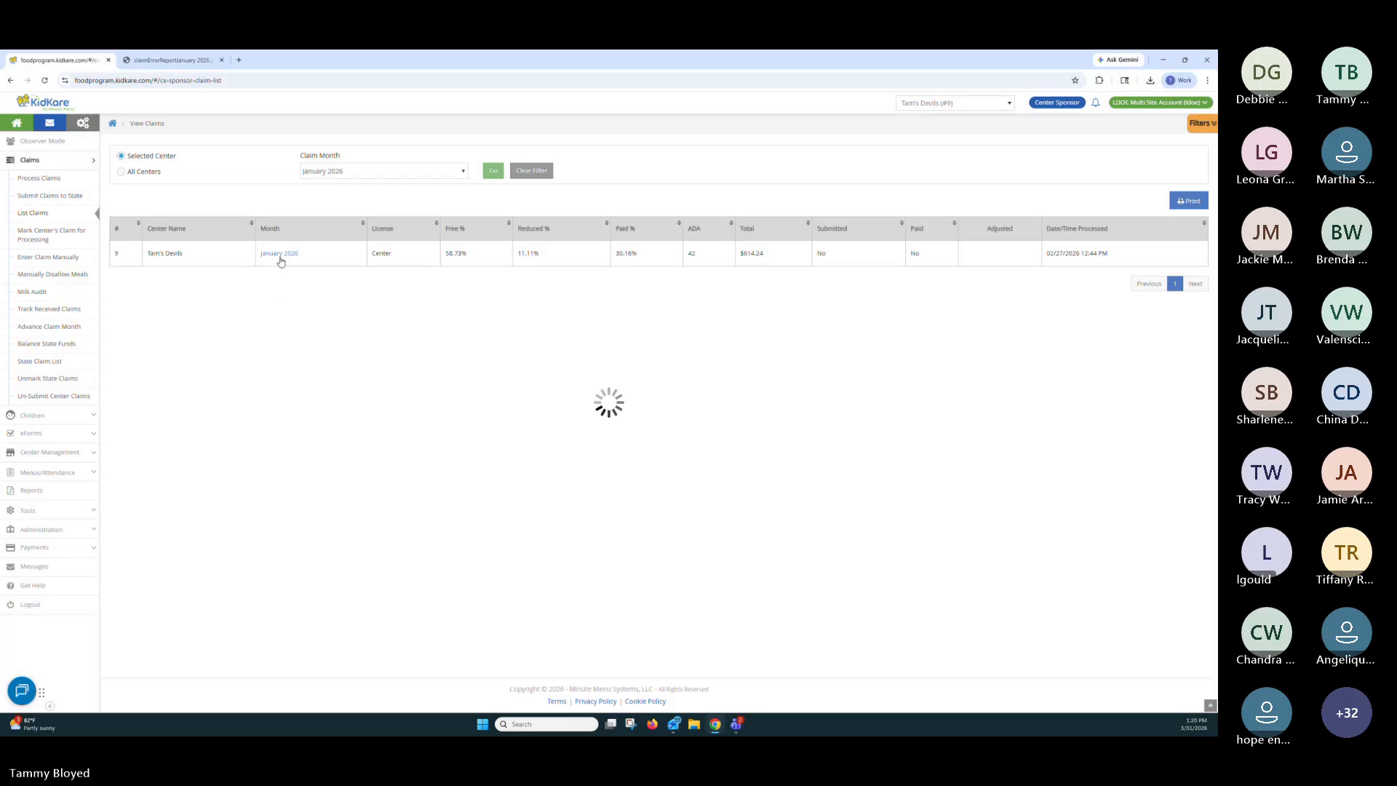
{"action": "left_click", "coordinate": [280, 254]}
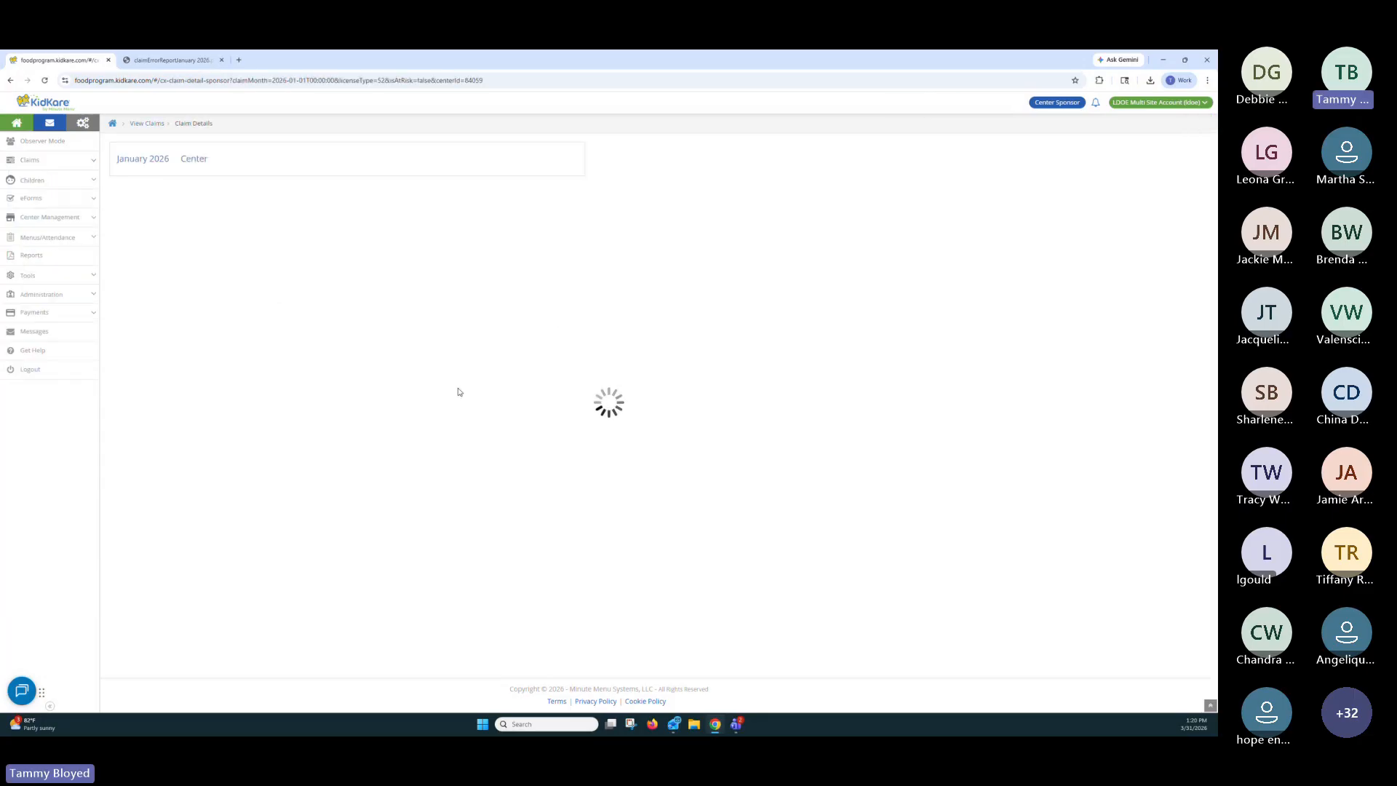
- Expand error 69 to see the affected child, then switch to the claim error report
{"action": "scroll", "coordinate": [495, 539], "scroll_direction": "down", "scroll_amount": 2}
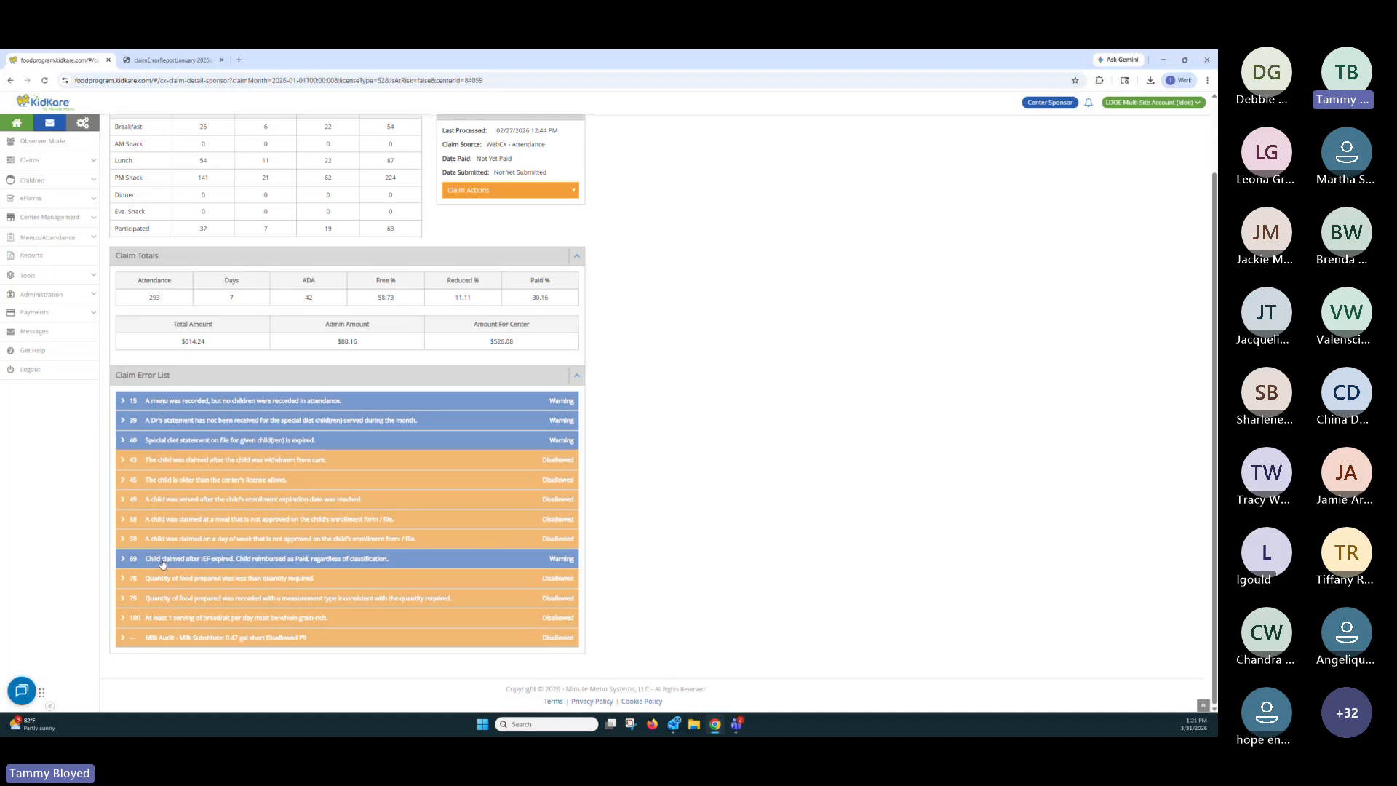
{"action": "left_click", "coordinate": [226, 563]}
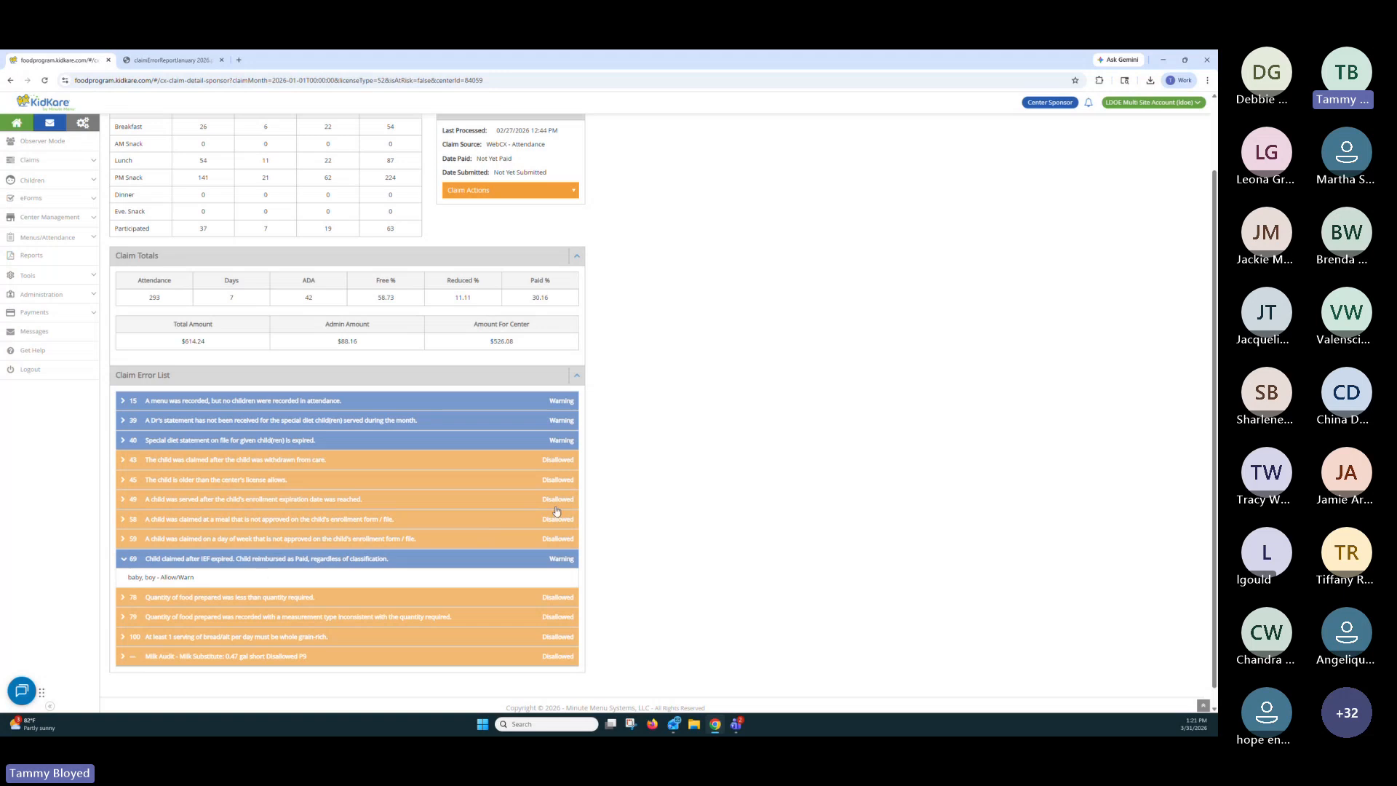
{"action": "left_click", "coordinate": [174, 66]}
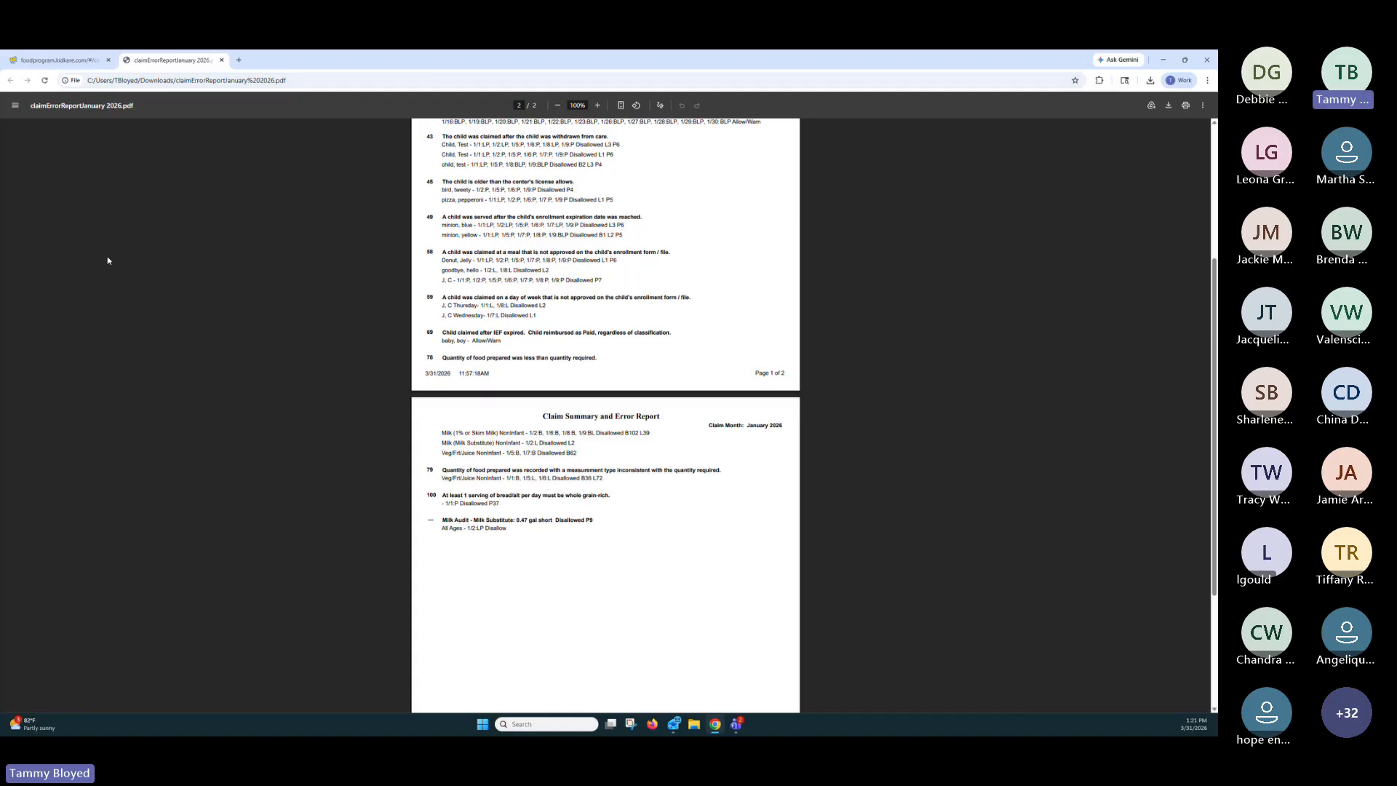
- Open the Center Daily Menu from the Menus and Attendance options
{"action": "left_click", "coordinate": [54, 59]}
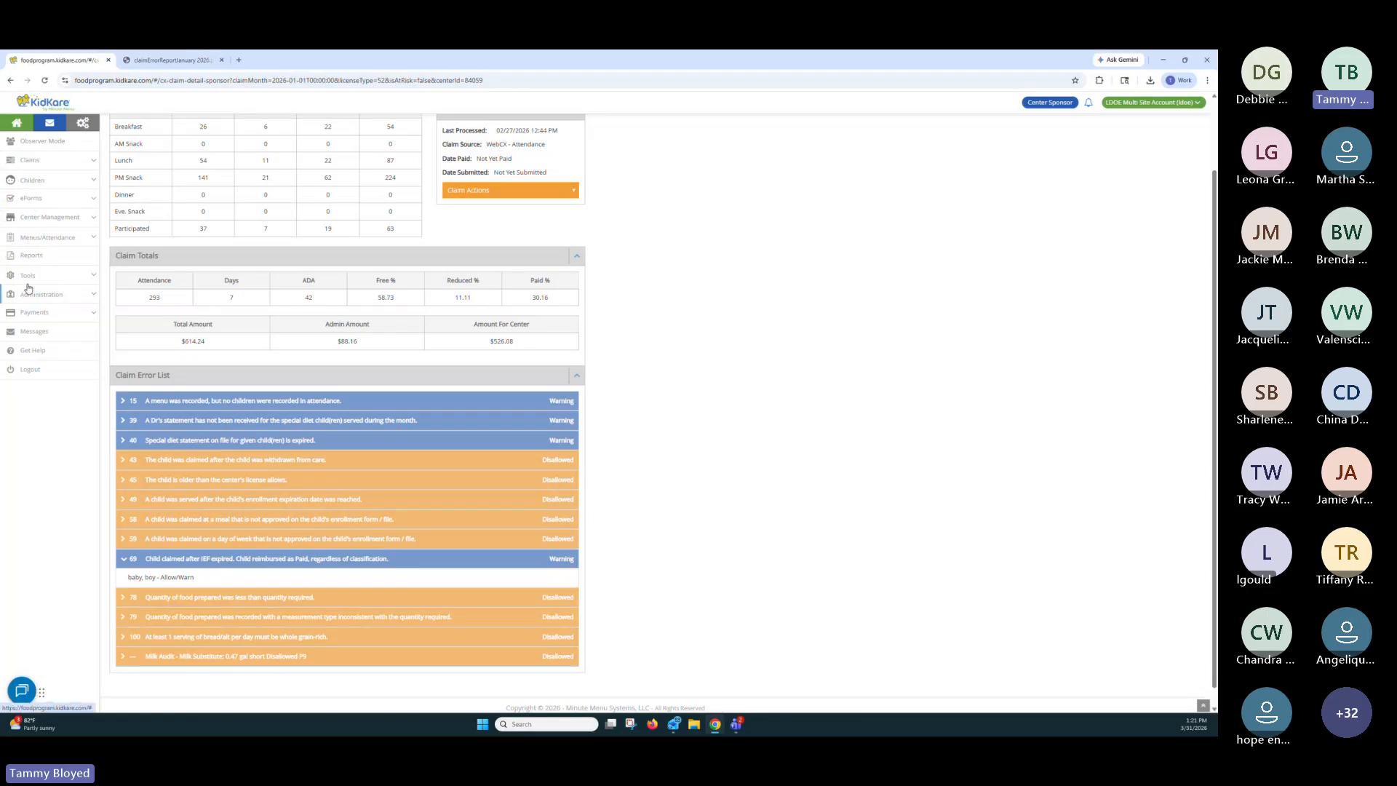
{"action": "left_click", "coordinate": [43, 239]}
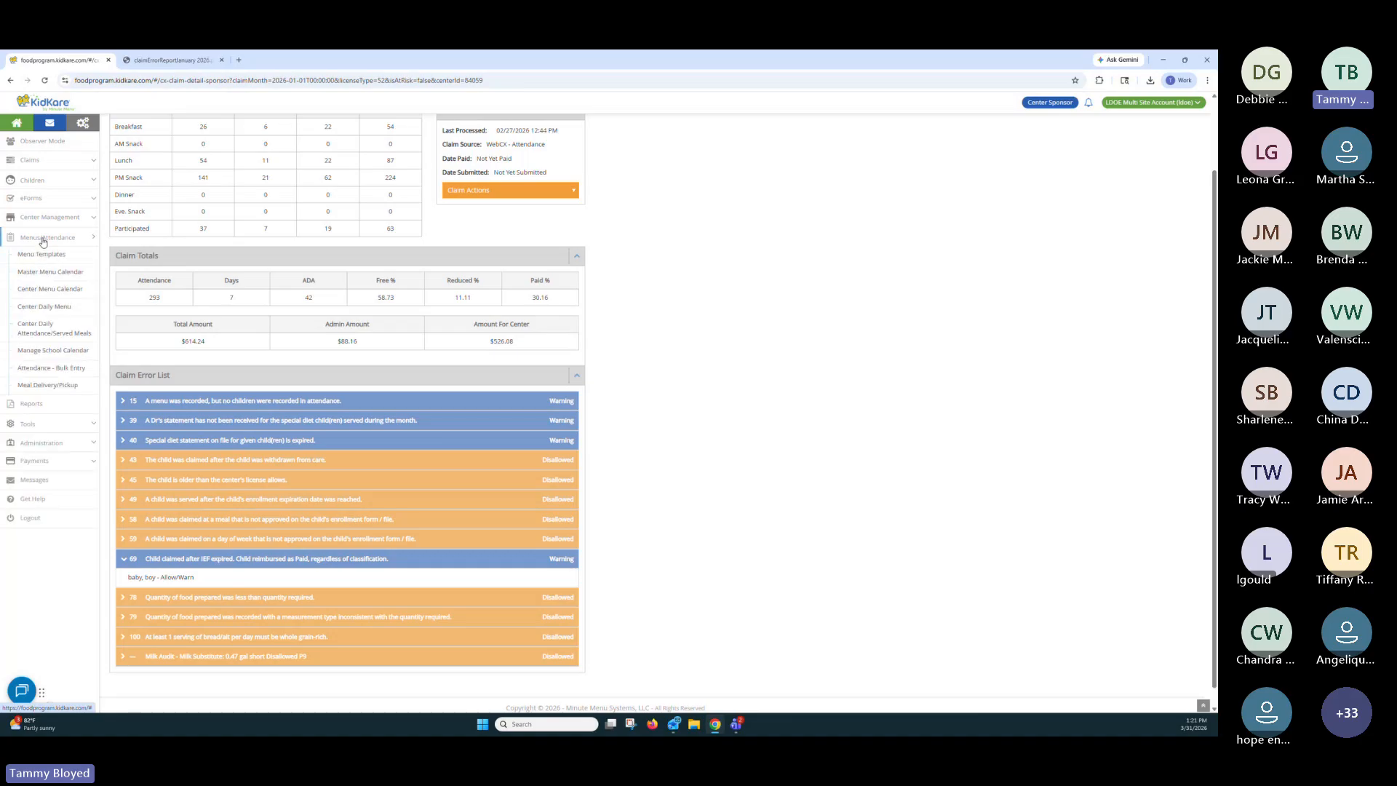
{"action": "left_click", "coordinate": [44, 309]}
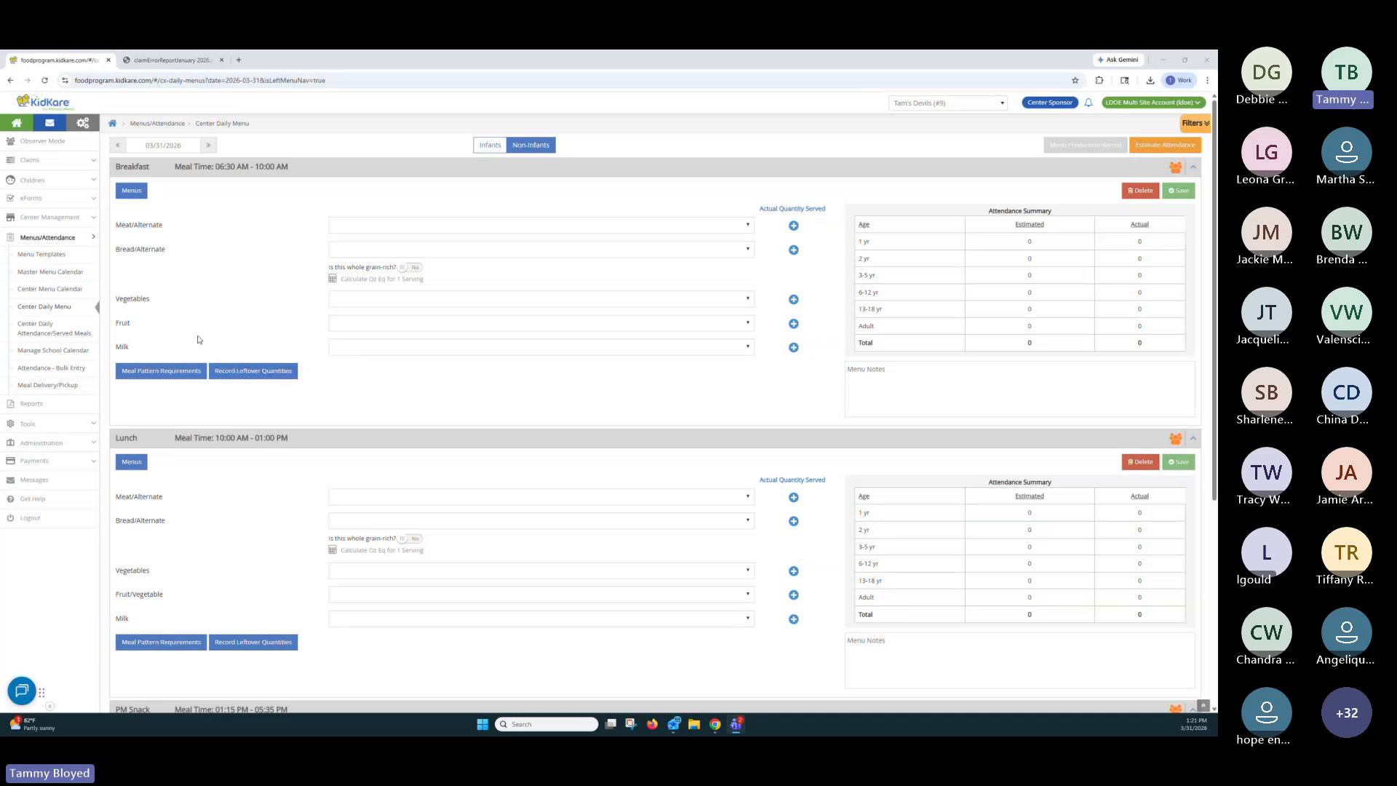
- Mark the Veg/Frt/Juice NonInfant 1/1:B entry under error 79, then return to the daily menu
{"action": "left_click", "coordinate": [171, 59]}
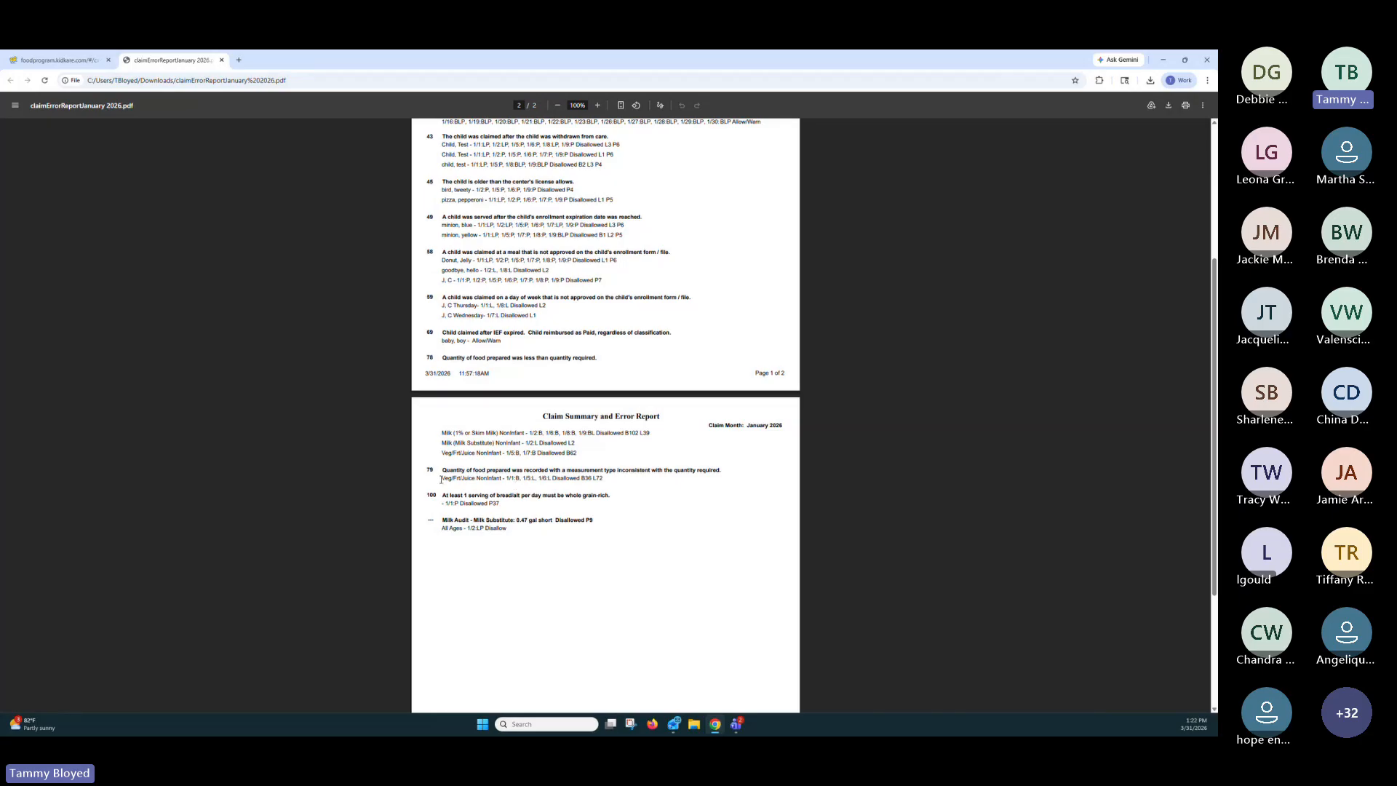
{"action": "left_click_drag", "start_coordinate": [442, 478], "coordinate": [498, 480]}
{"action": "left_click_drag", "start_coordinate": [506, 479], "coordinate": [521, 477]}
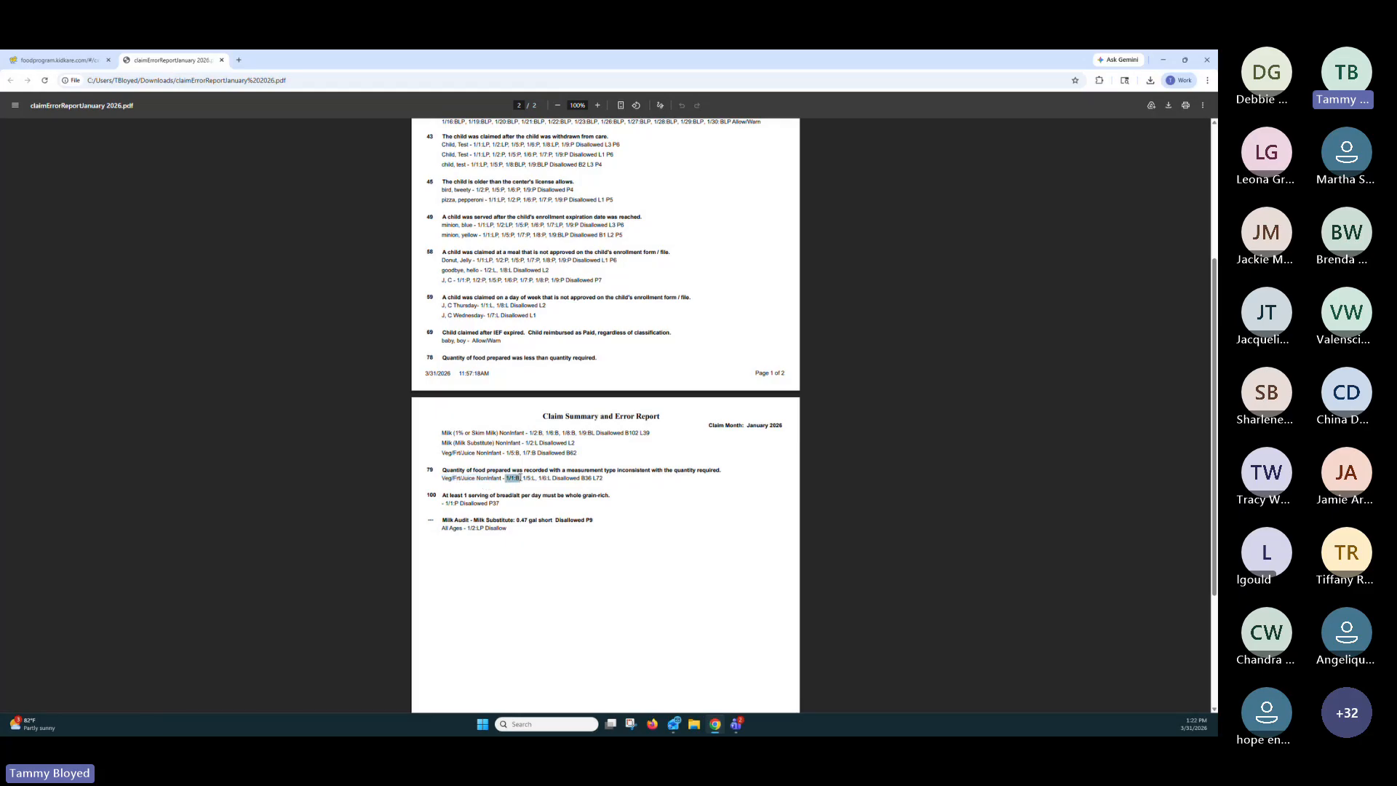
{"action": "left_click", "coordinate": [61, 62]}
- Load the 01/01/2026 daily menu and highlight breakfast Fruit's required 16.5 cups
{"action": "left_click", "coordinate": [171, 144]}
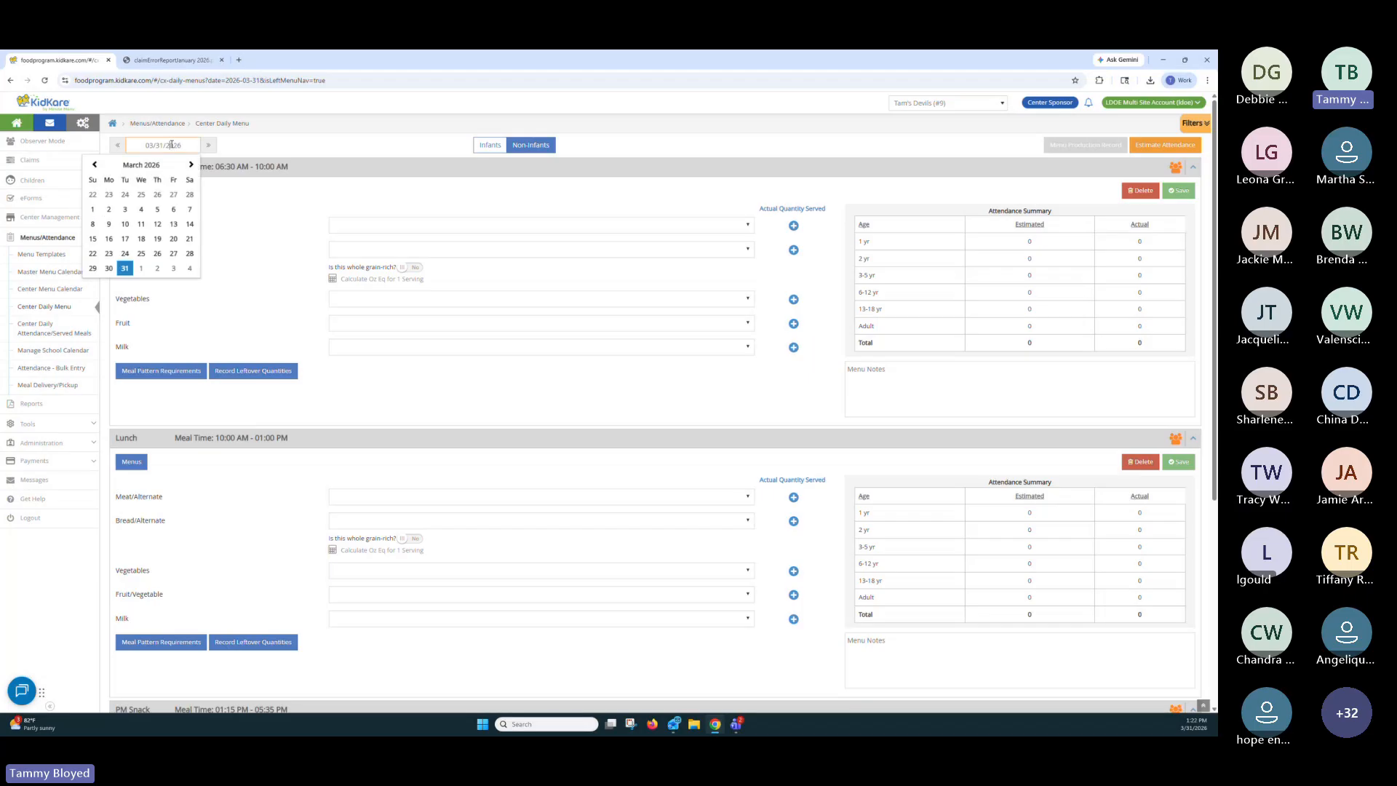
{"action": "double_click", "coordinate": [94, 165]}
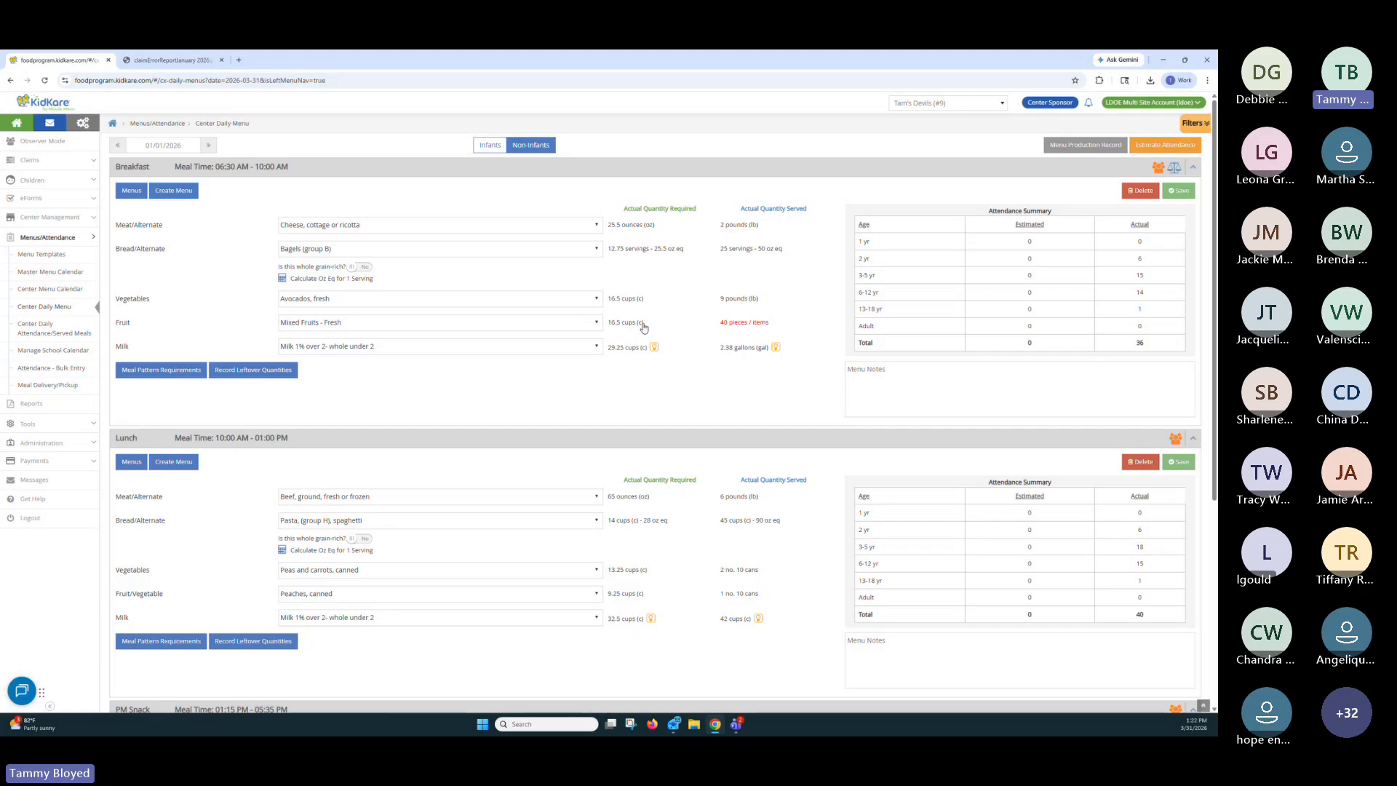
{"action": "left_click_drag", "start_coordinate": [644, 327], "coordinate": [607, 325]}
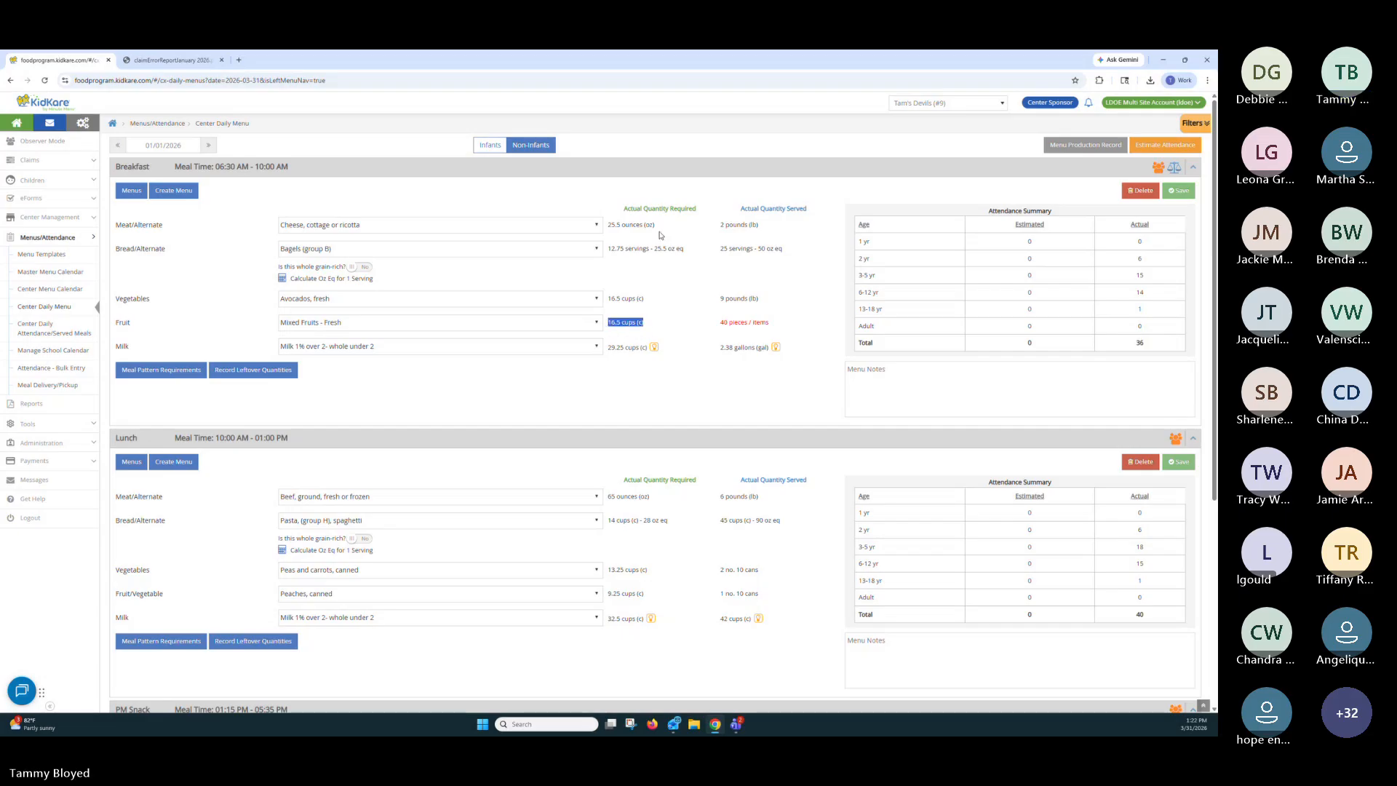
{"action": "left_click", "coordinate": [631, 329]}
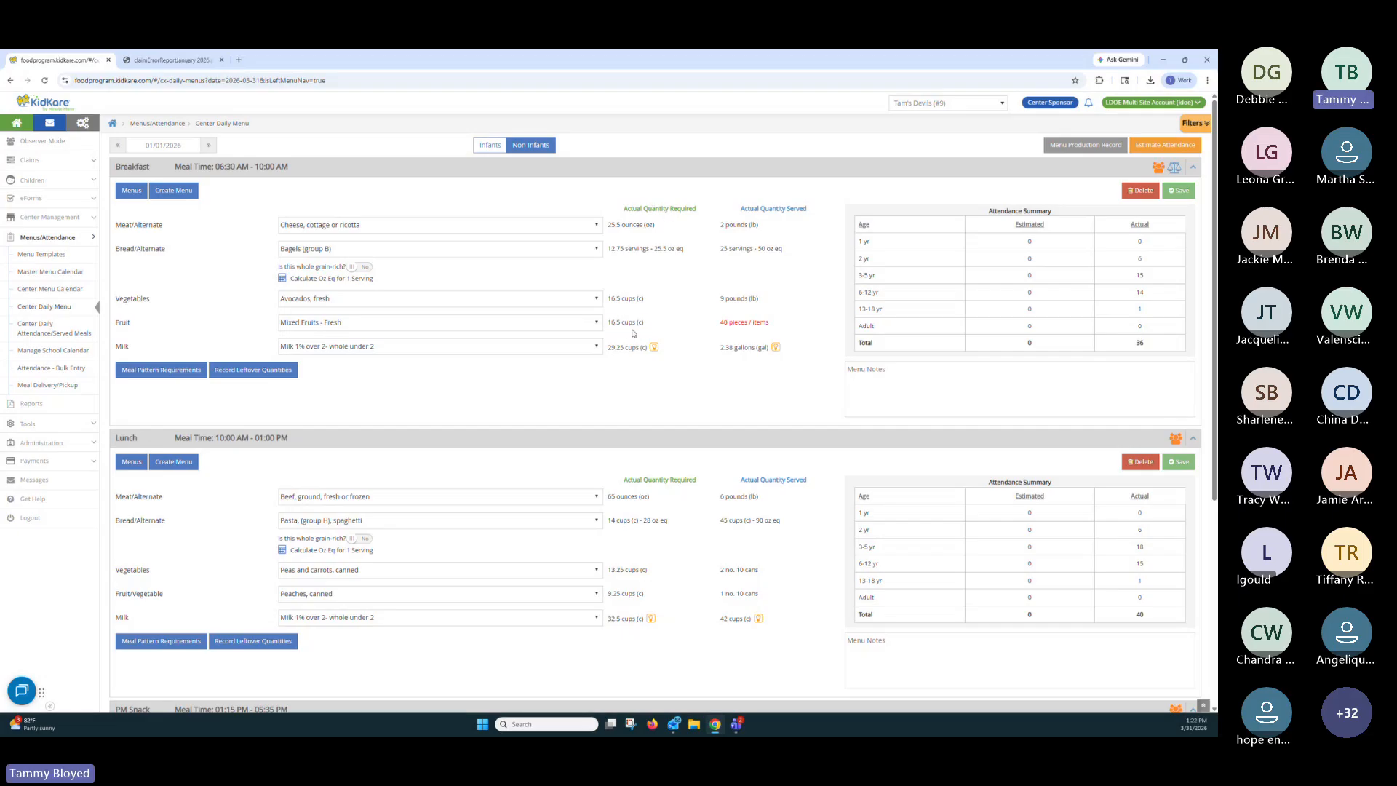
{"action": "left_click_drag", "start_coordinate": [644, 326], "coordinate": [620, 330]}
- Change the 01/01/2026 breakfast Fruit served from 40 pieces to 36 cups (c) and save
{"action": "left_click", "coordinate": [748, 323]}
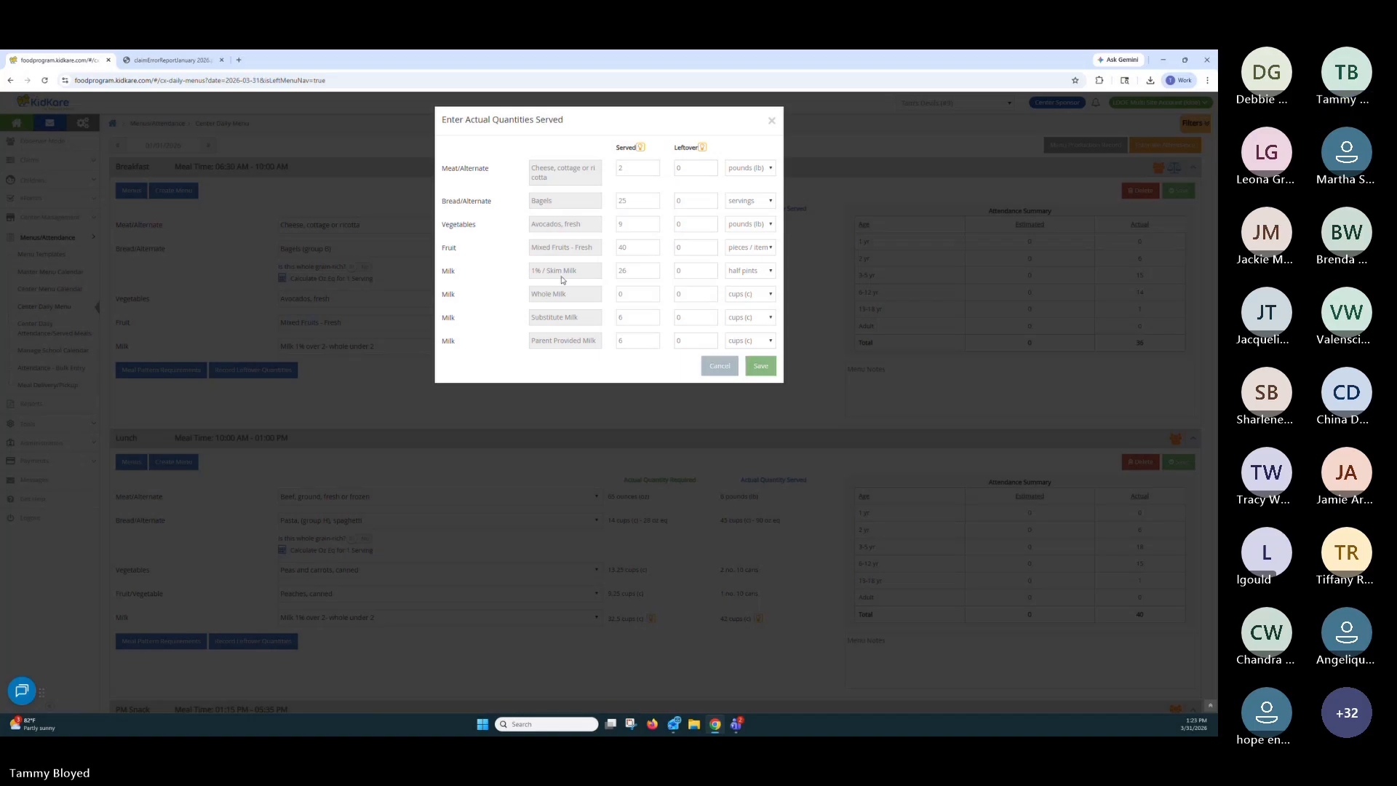
{"action": "left_click", "coordinate": [685, 246]}
{"action": "left_click_drag", "start_coordinate": [687, 247], "coordinate": [671, 253]}
{"action": "left_click_drag", "start_coordinate": [628, 248], "coordinate": [617, 253]}
{"action": "key", "text": "BackSpace"}
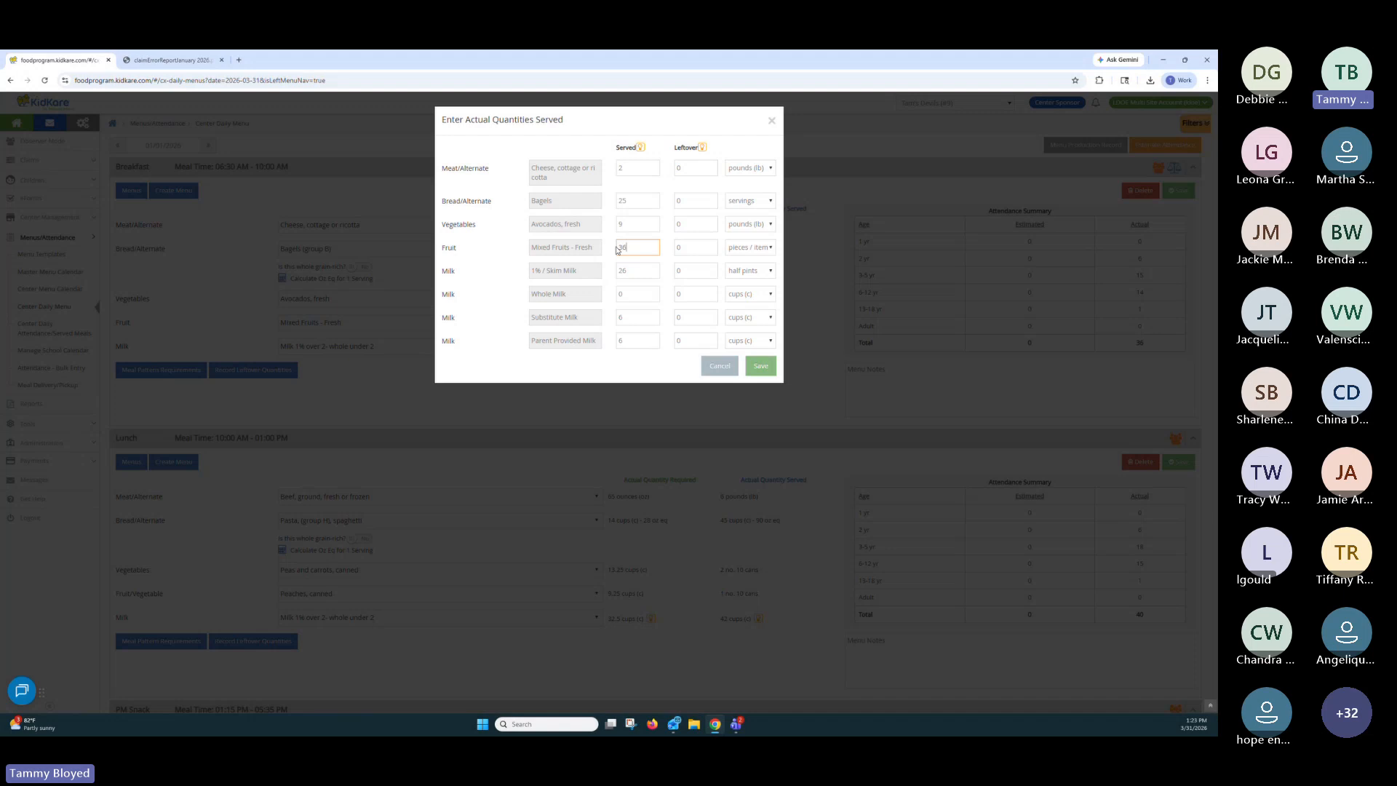
{"action": "left_click", "coordinate": [764, 248]}
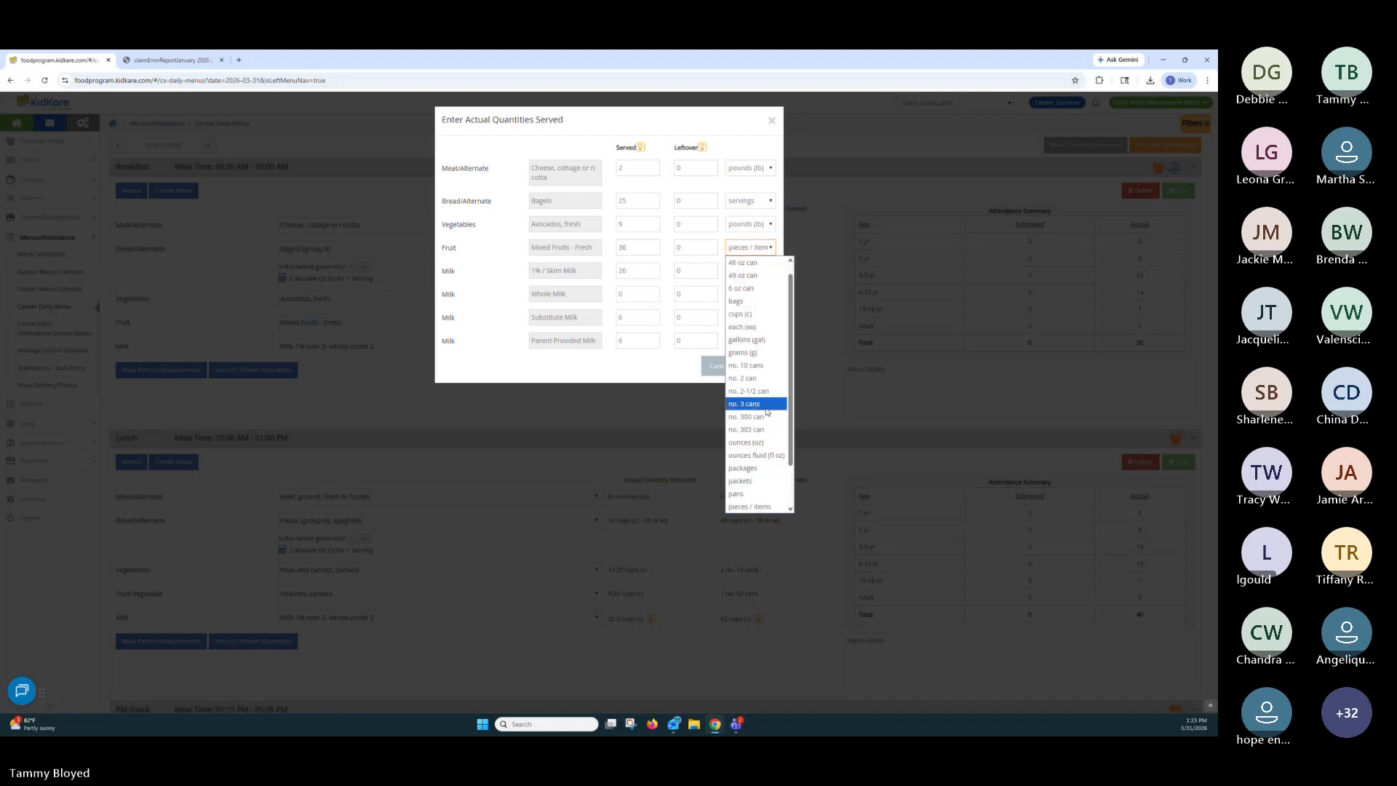
{"action": "left_click", "coordinate": [753, 315]}
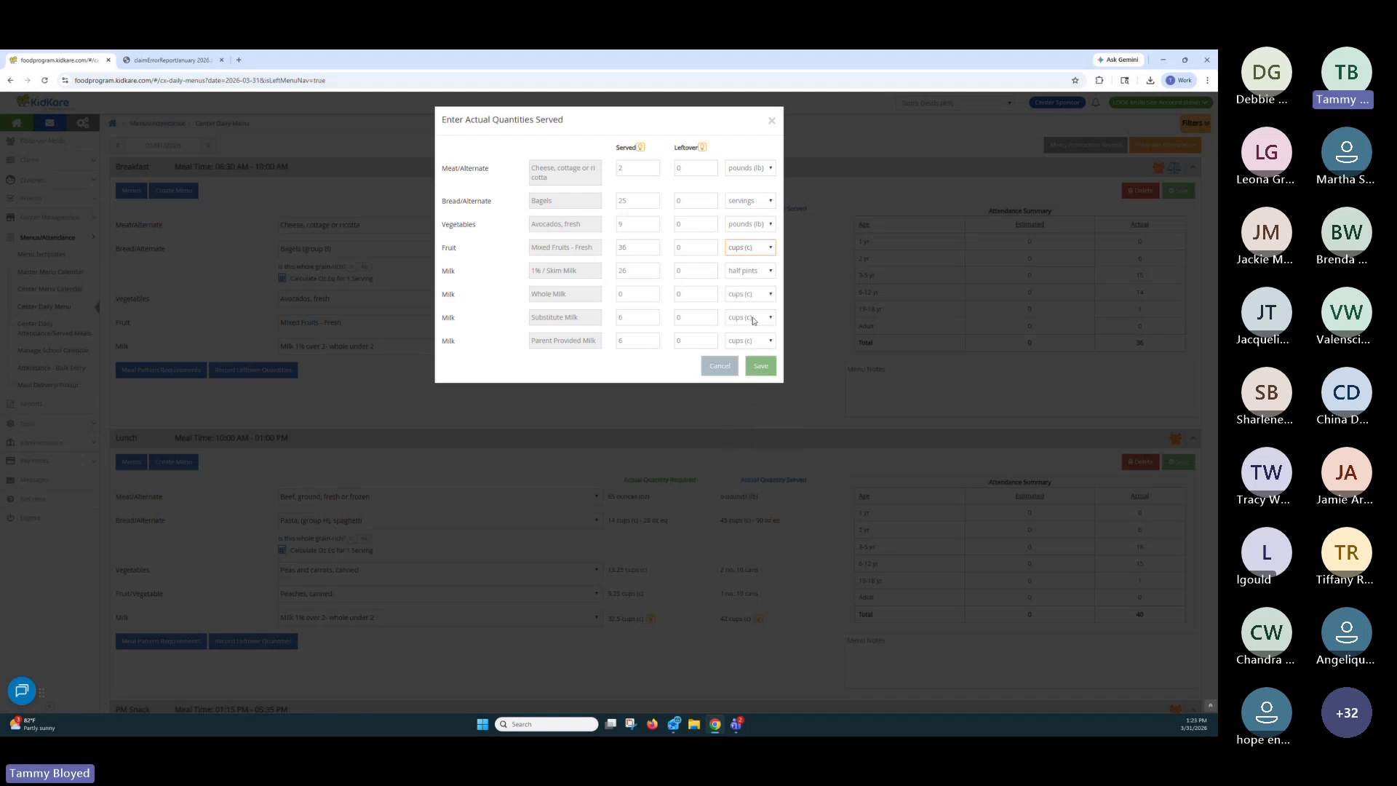
{"action": "left_click", "coordinate": [762, 366]}
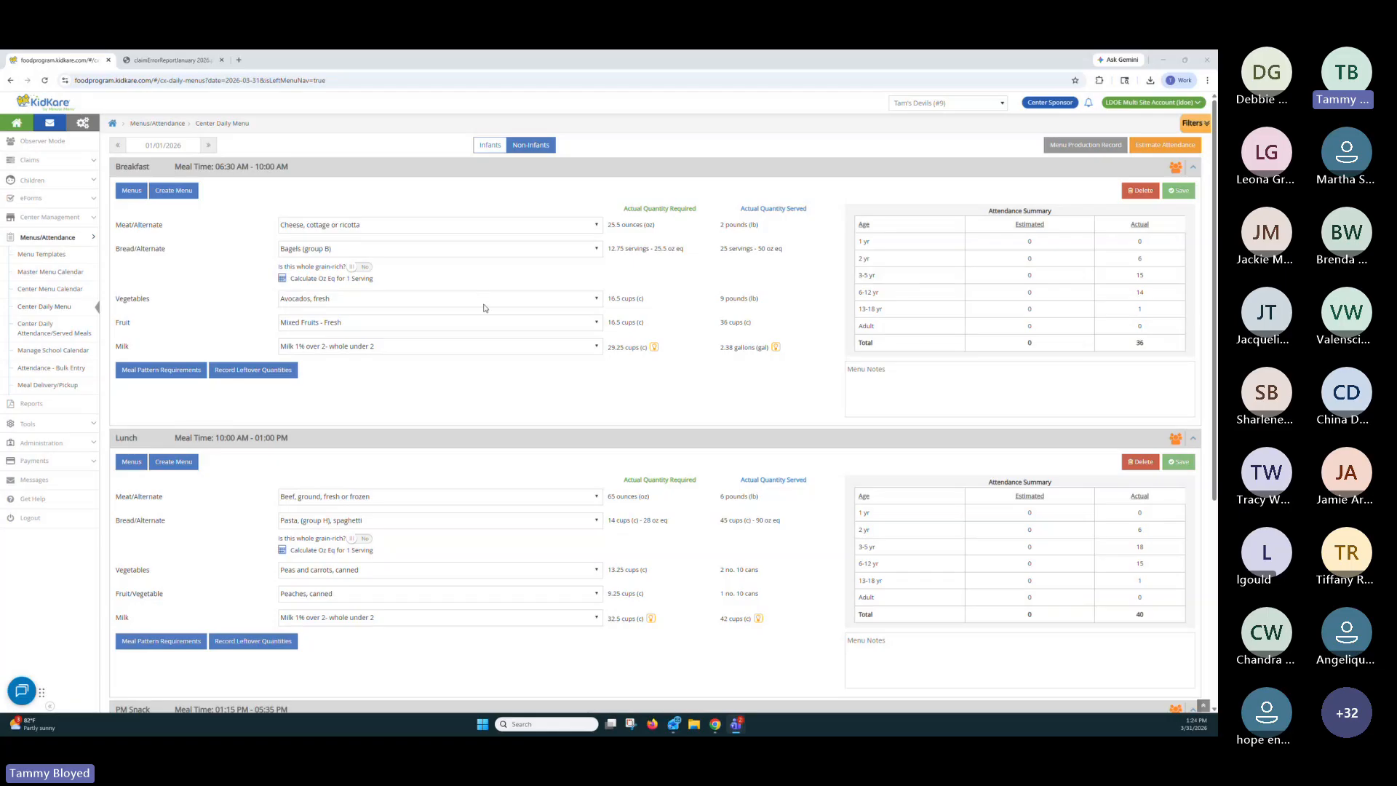
{"action": "left_click", "coordinate": [66, 201]}
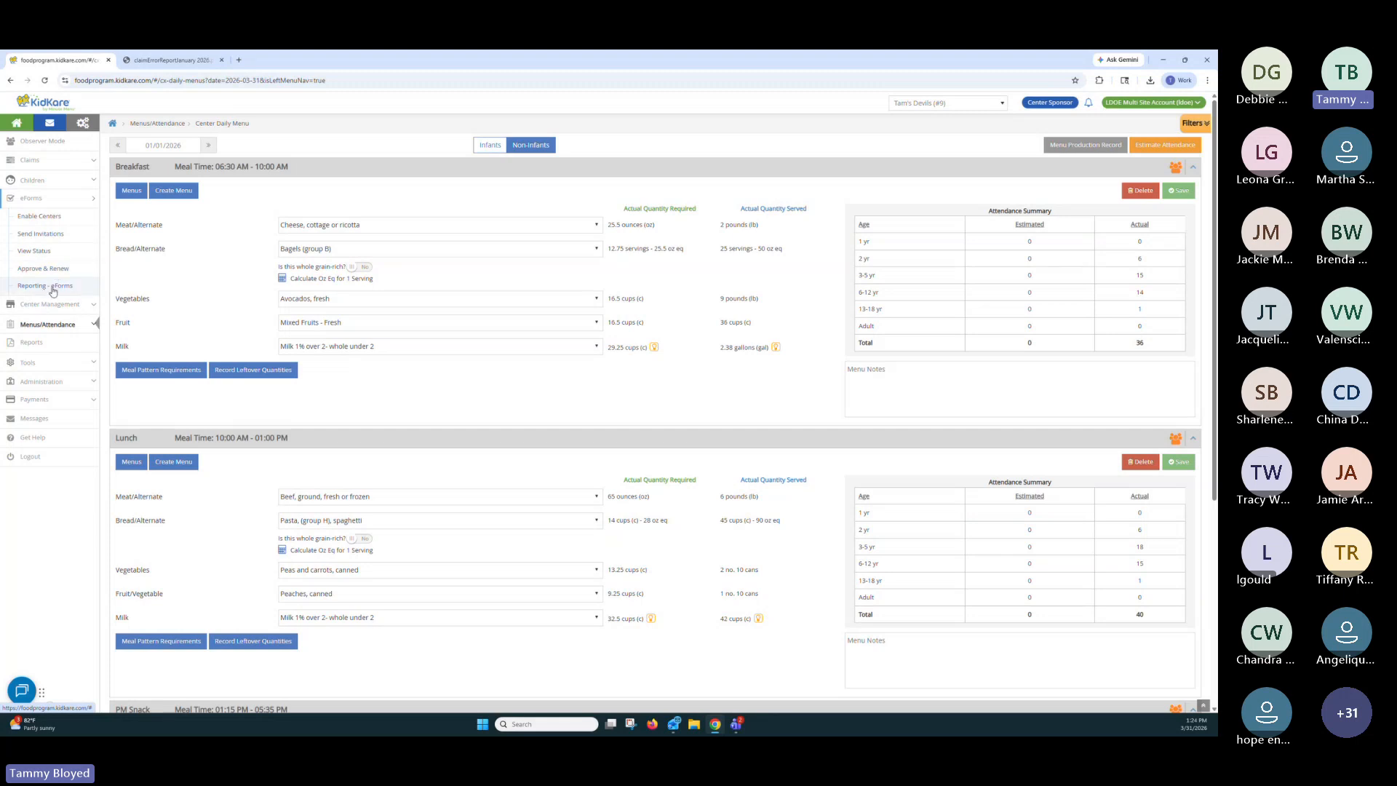
- Review Reporting - eForms, then open eForms View Status with Menus/Attendance expanded
{"action": "left_click", "coordinate": [52, 287]}
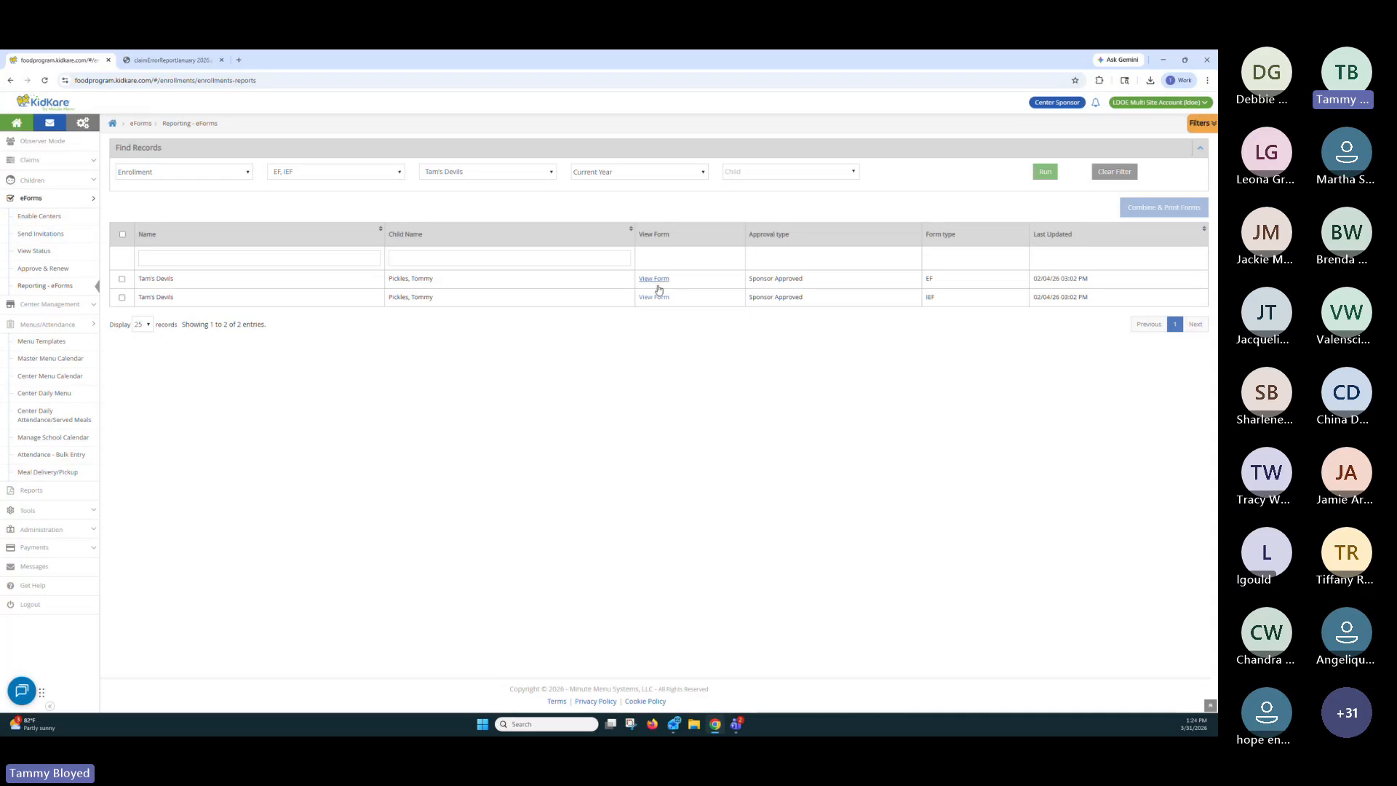
{"action": "left_click", "coordinate": [39, 250]}
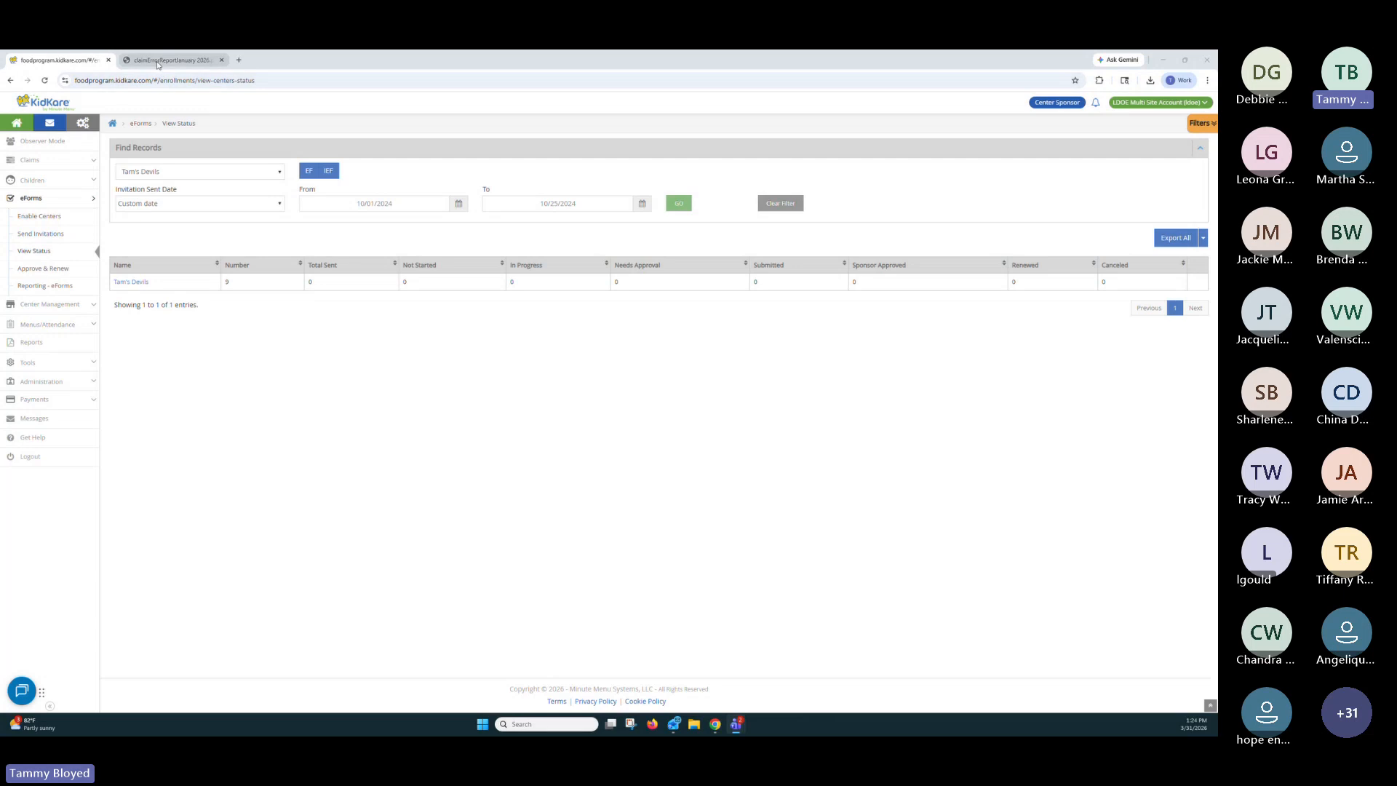
{"action": "mouse_move", "coordinate": [158, 65]}
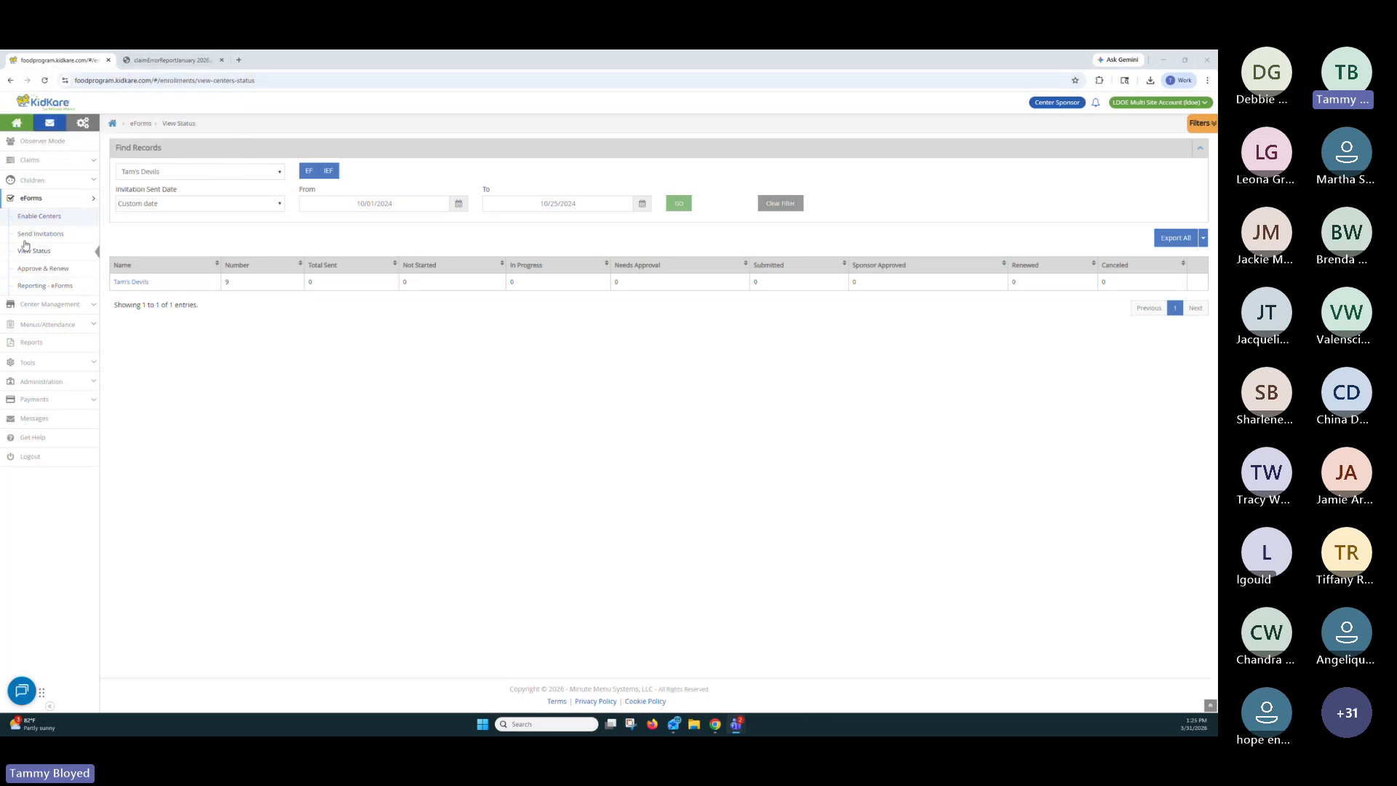
{"action": "left_click", "coordinate": [43, 332]}
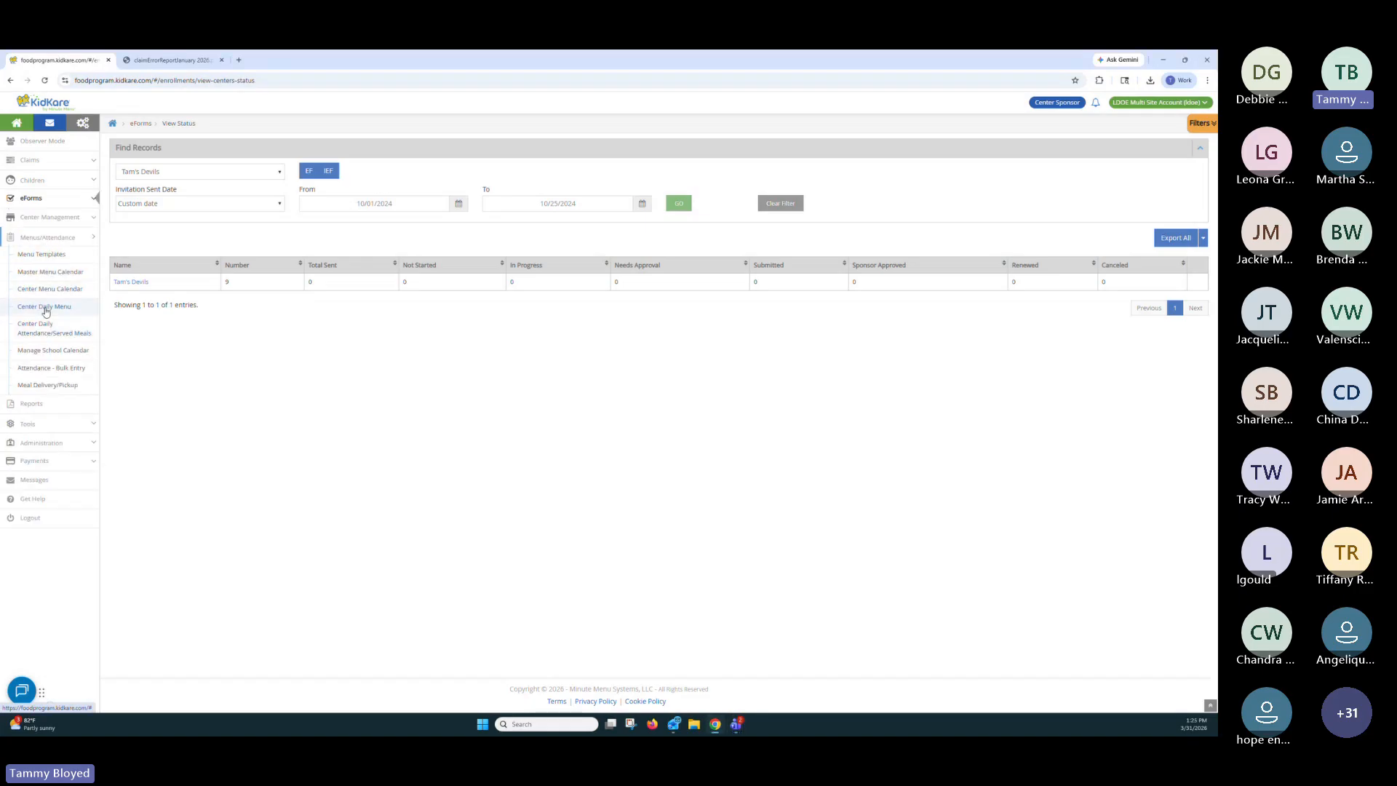
- Open Center Daily Menu and move the date to January 2026
{"action": "left_click", "coordinate": [44, 307]}
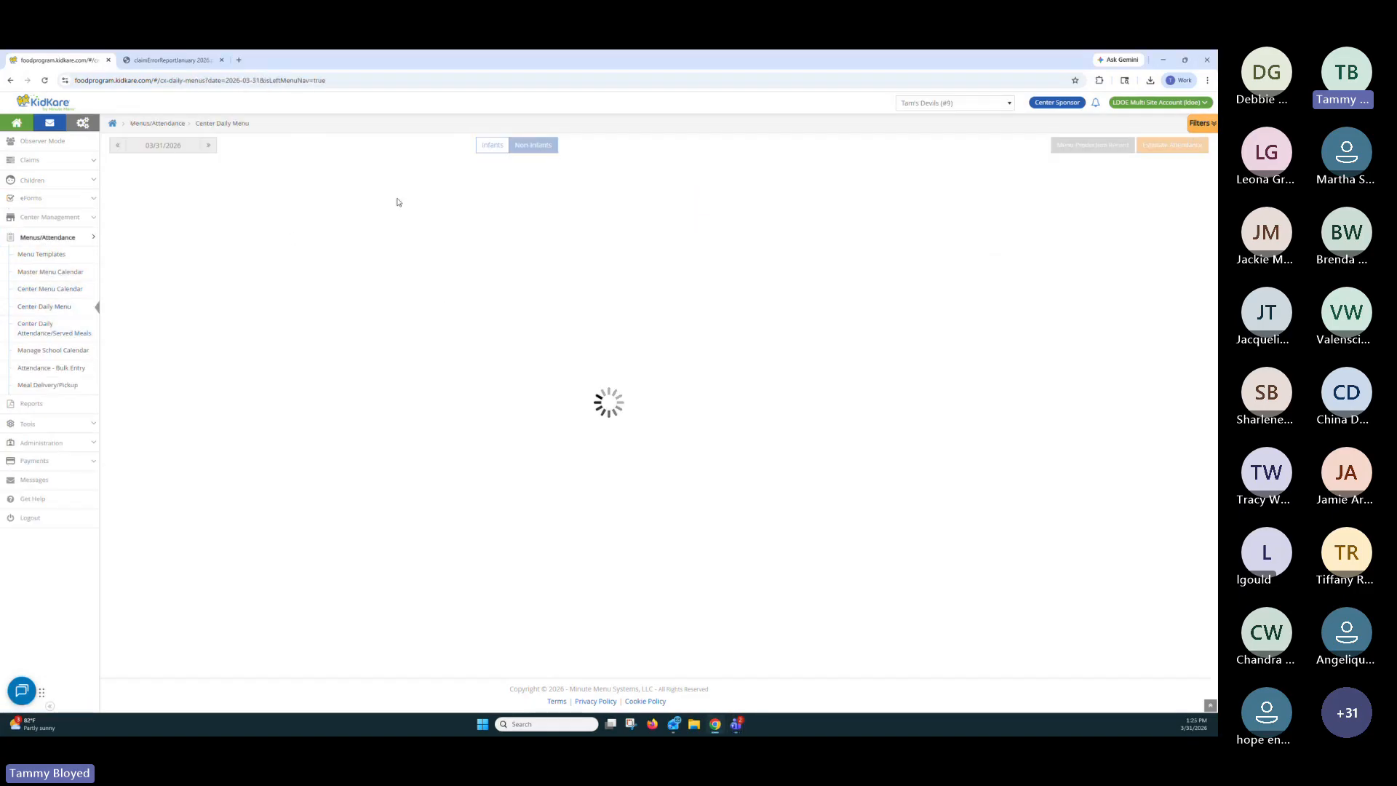
{"action": "left_click", "coordinate": [158, 146]}
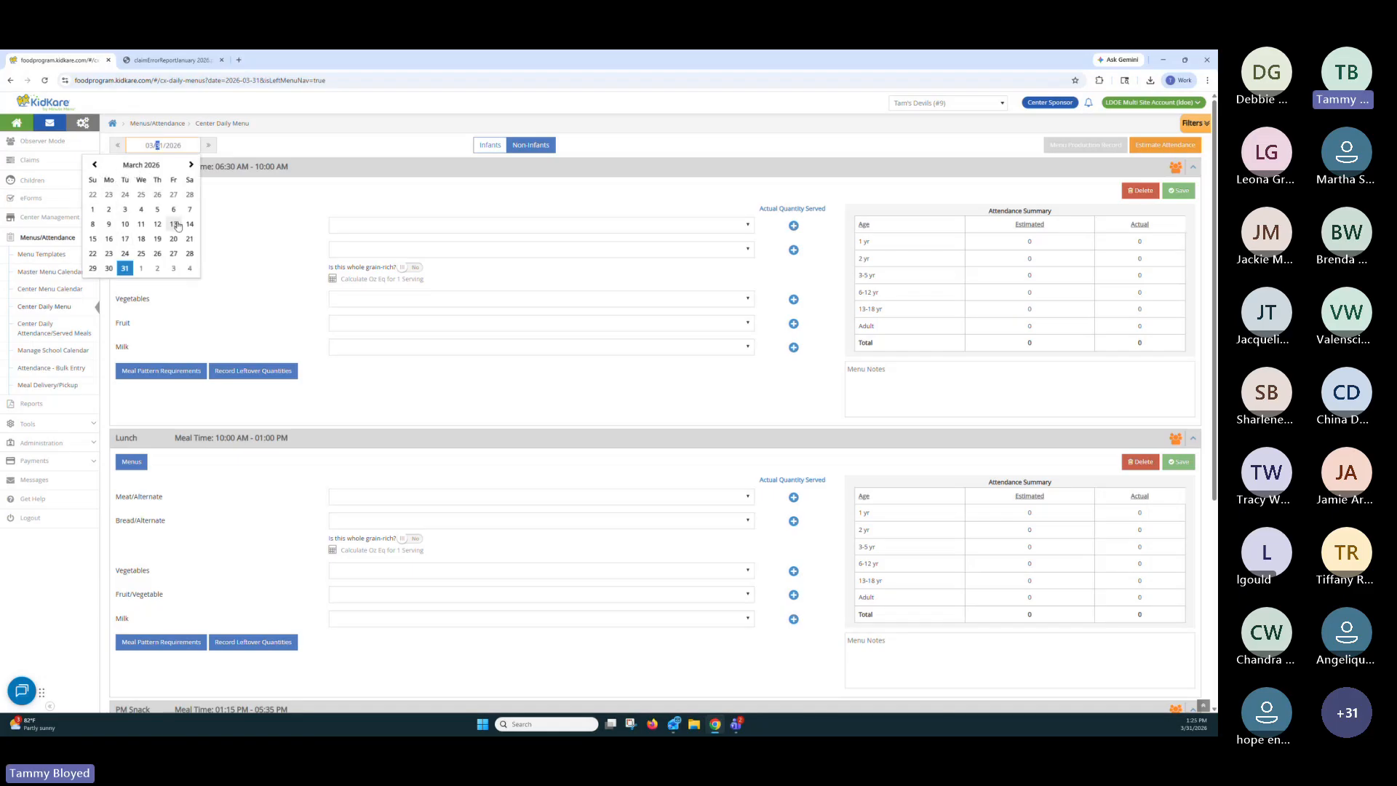
{"action": "double_click", "coordinate": [94, 165]}
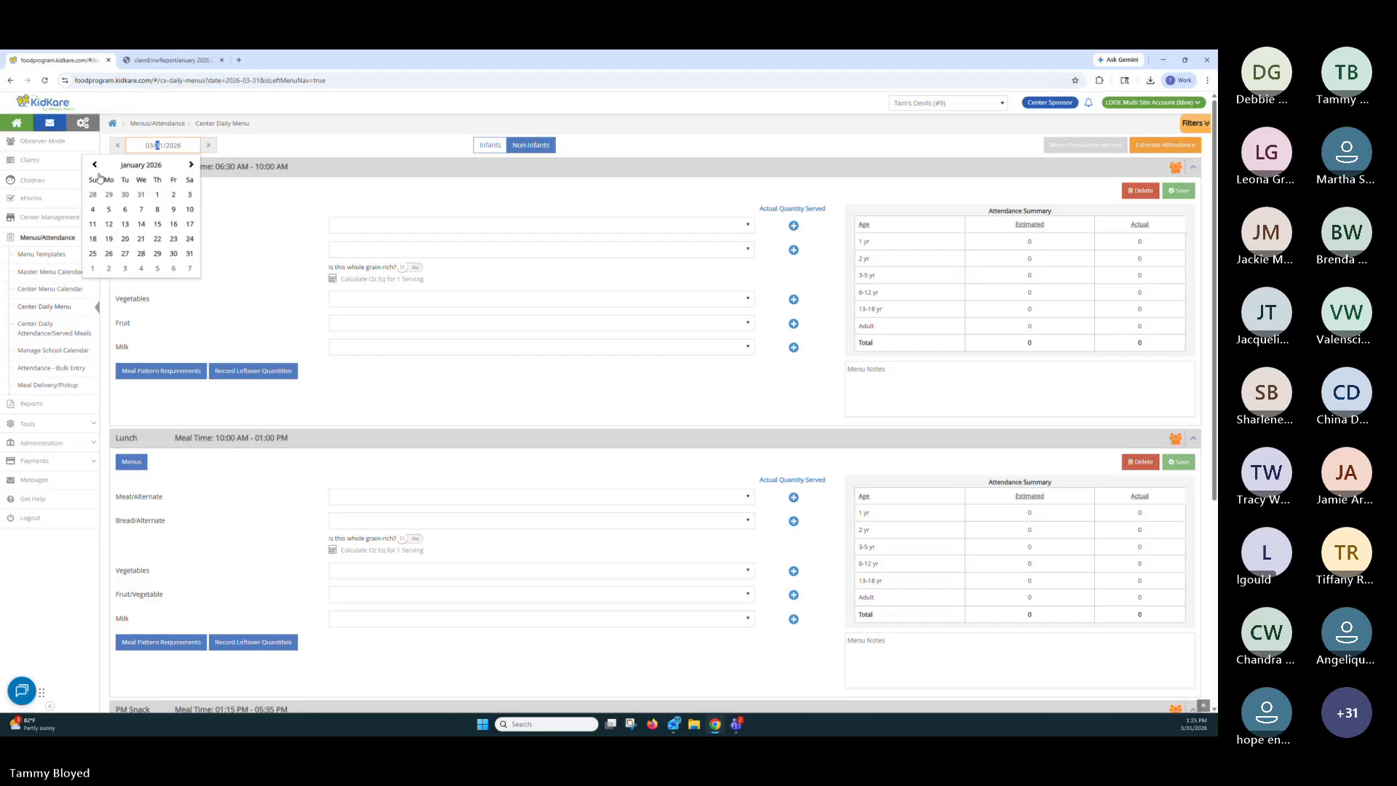
{"action": "left_click", "coordinate": [157, 196]}
- Find flagged entry 1/5:L in the claim report and load the 01/05/2026 lunch
{"action": "left_click", "coordinate": [171, 60]}
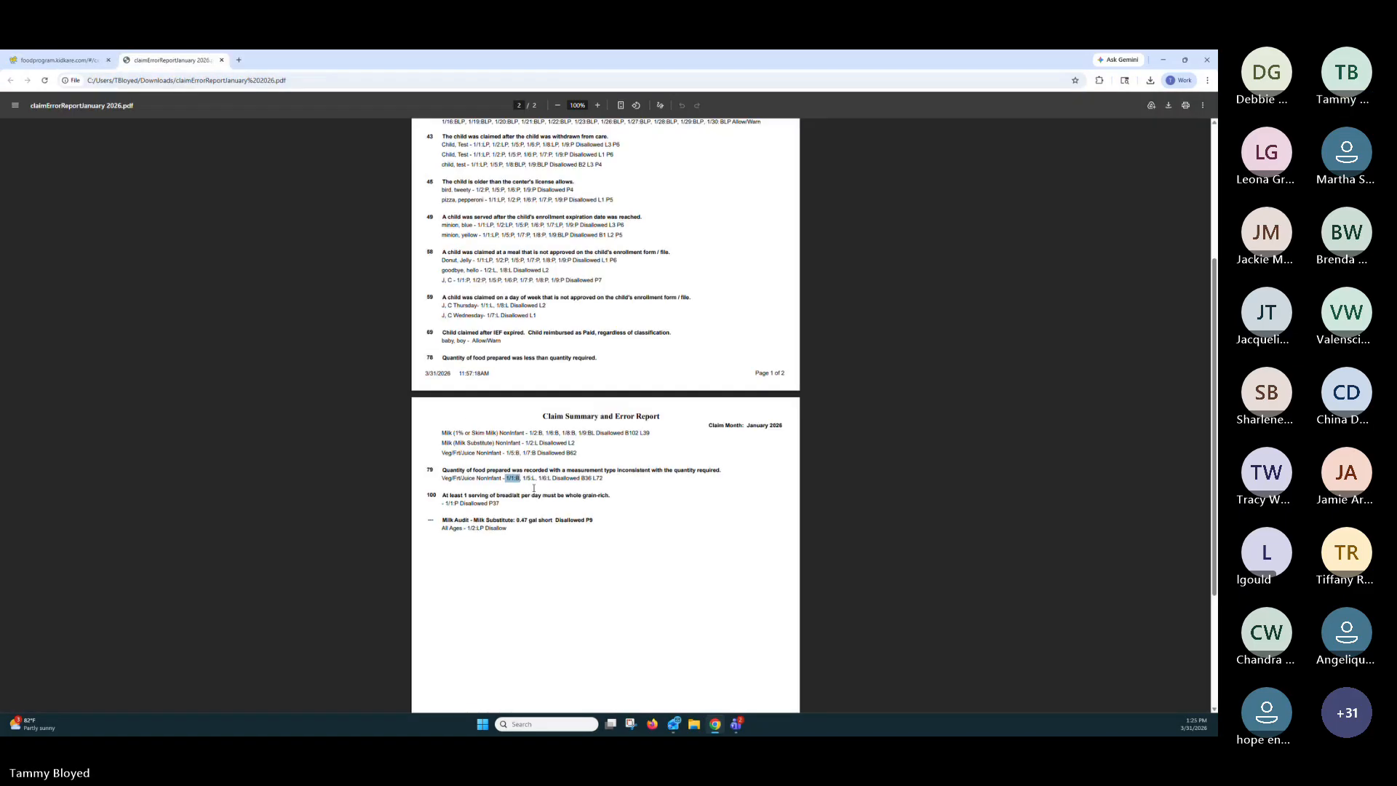
{"action": "double_click", "coordinate": [528, 478]}
{"action": "left_click", "coordinate": [76, 61]}
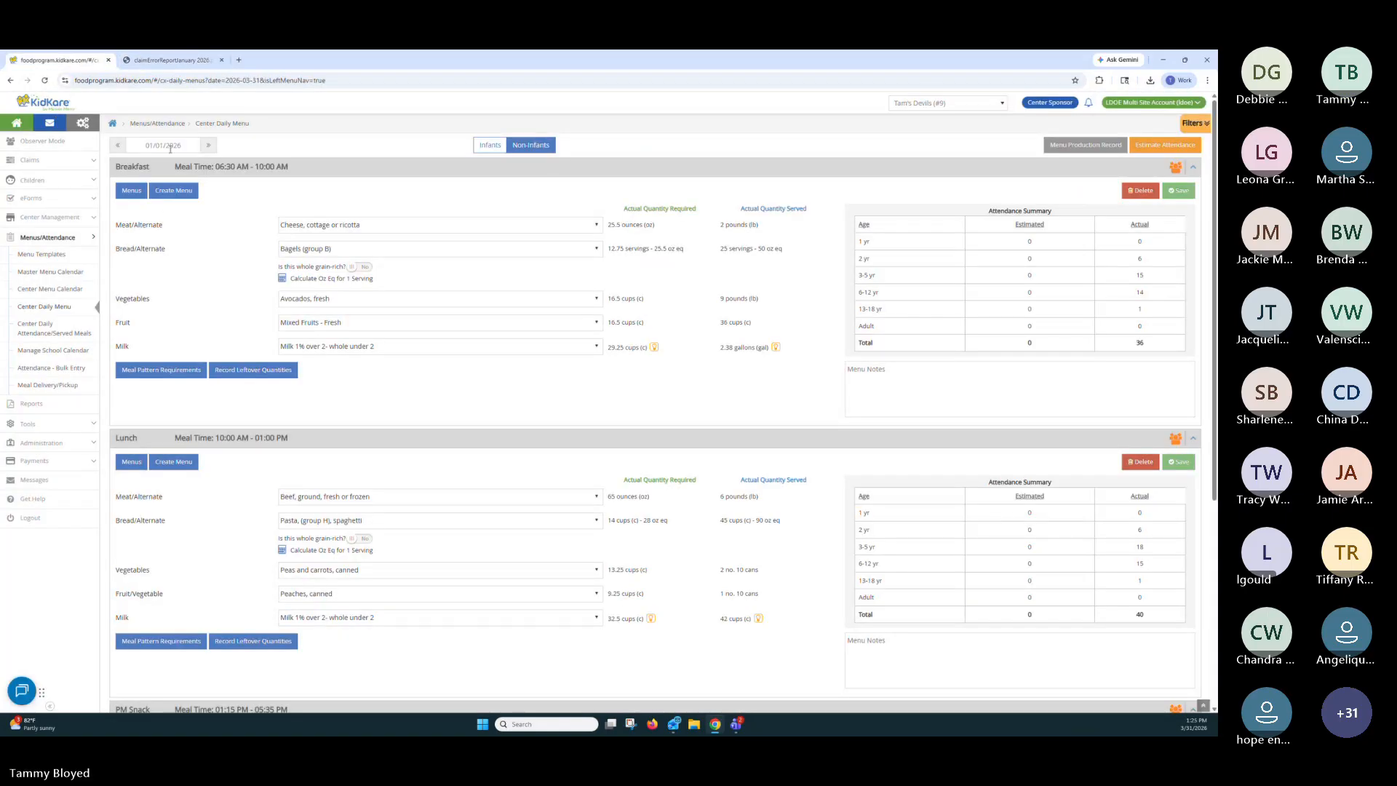
{"action": "left_click", "coordinate": [170, 148]}
{"action": "left_click", "coordinate": [120, 211]}
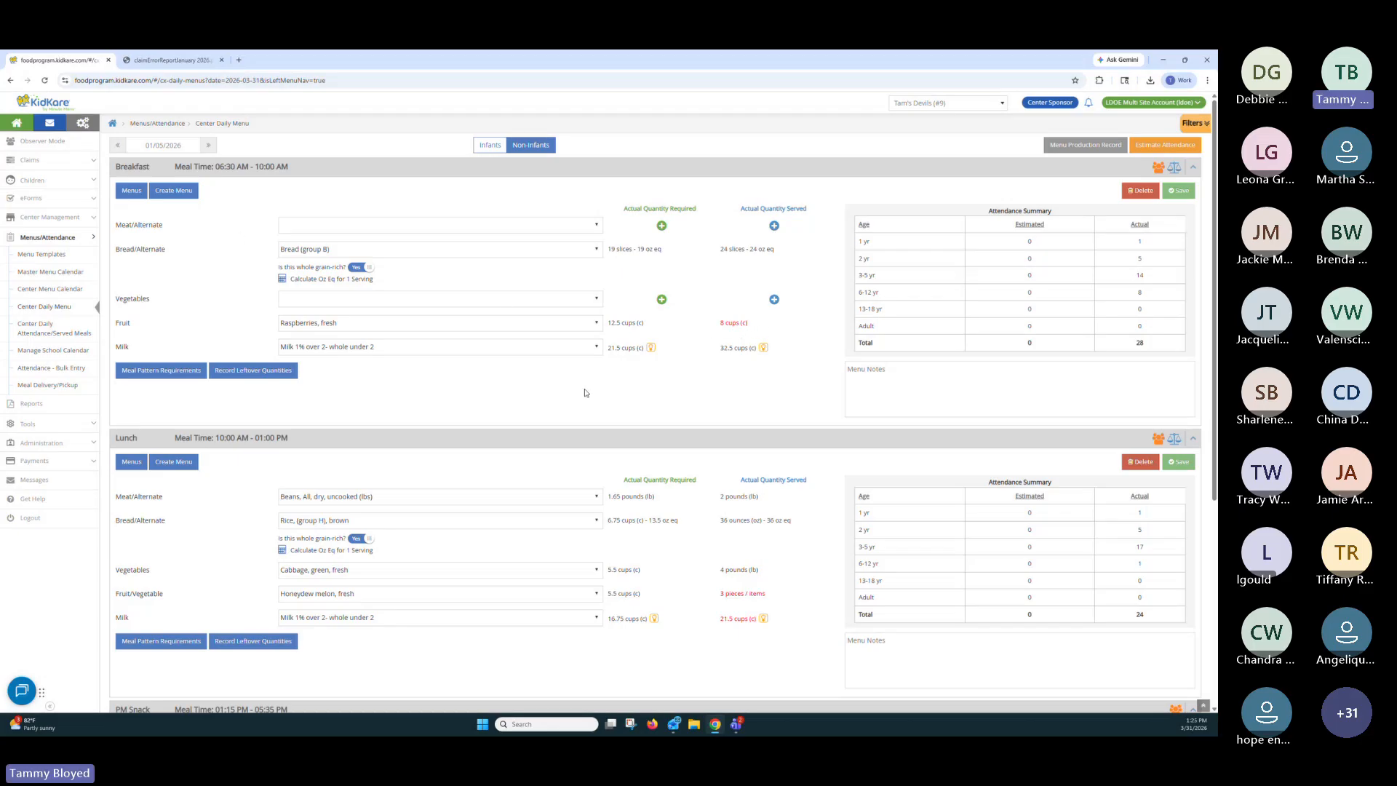
{"action": "scroll", "coordinate": [586, 393], "scroll_direction": "down", "scroll_amount": 3}
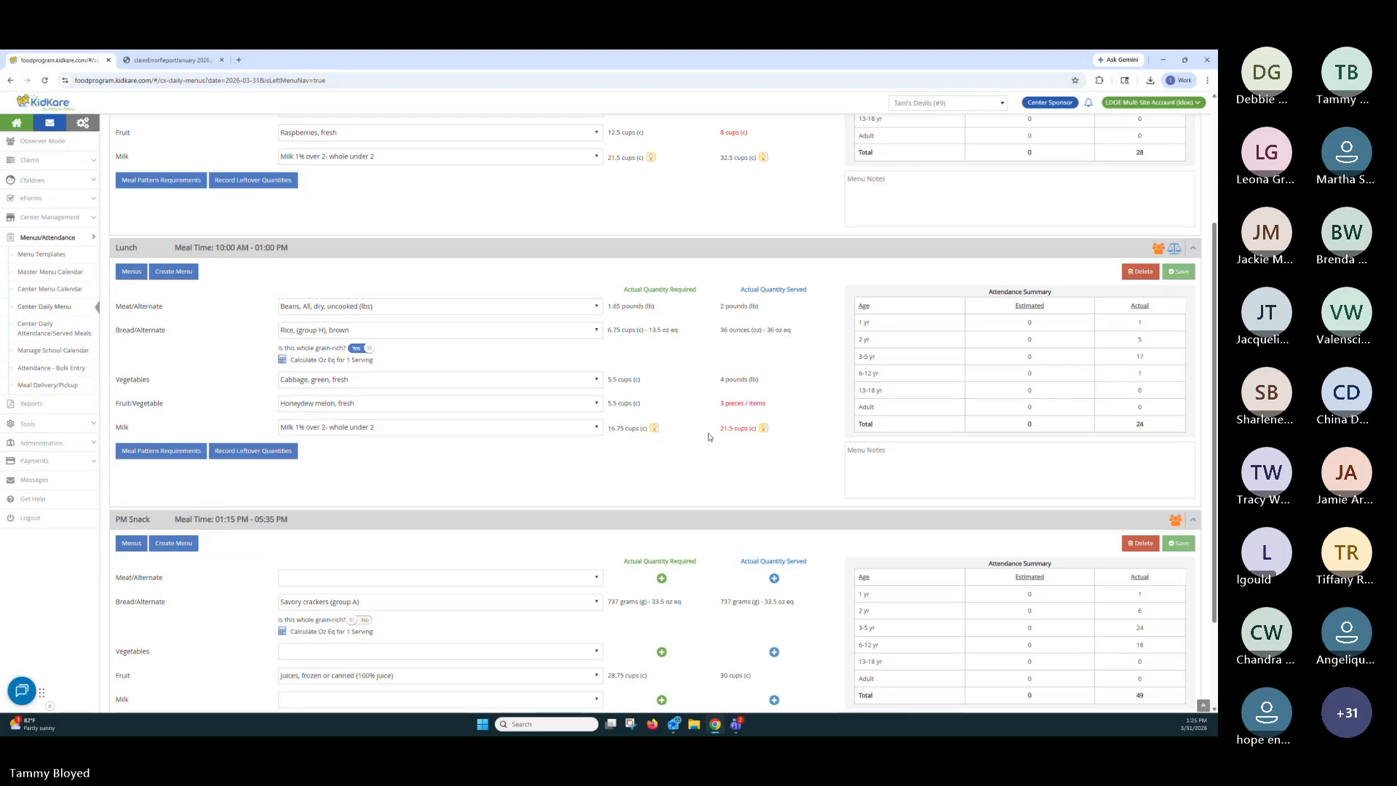
- Change the 01/05/2026 lunch honeydew melon served from 3 pieces to 12 pounds (lb) and save
{"action": "left_click", "coordinate": [756, 406]}
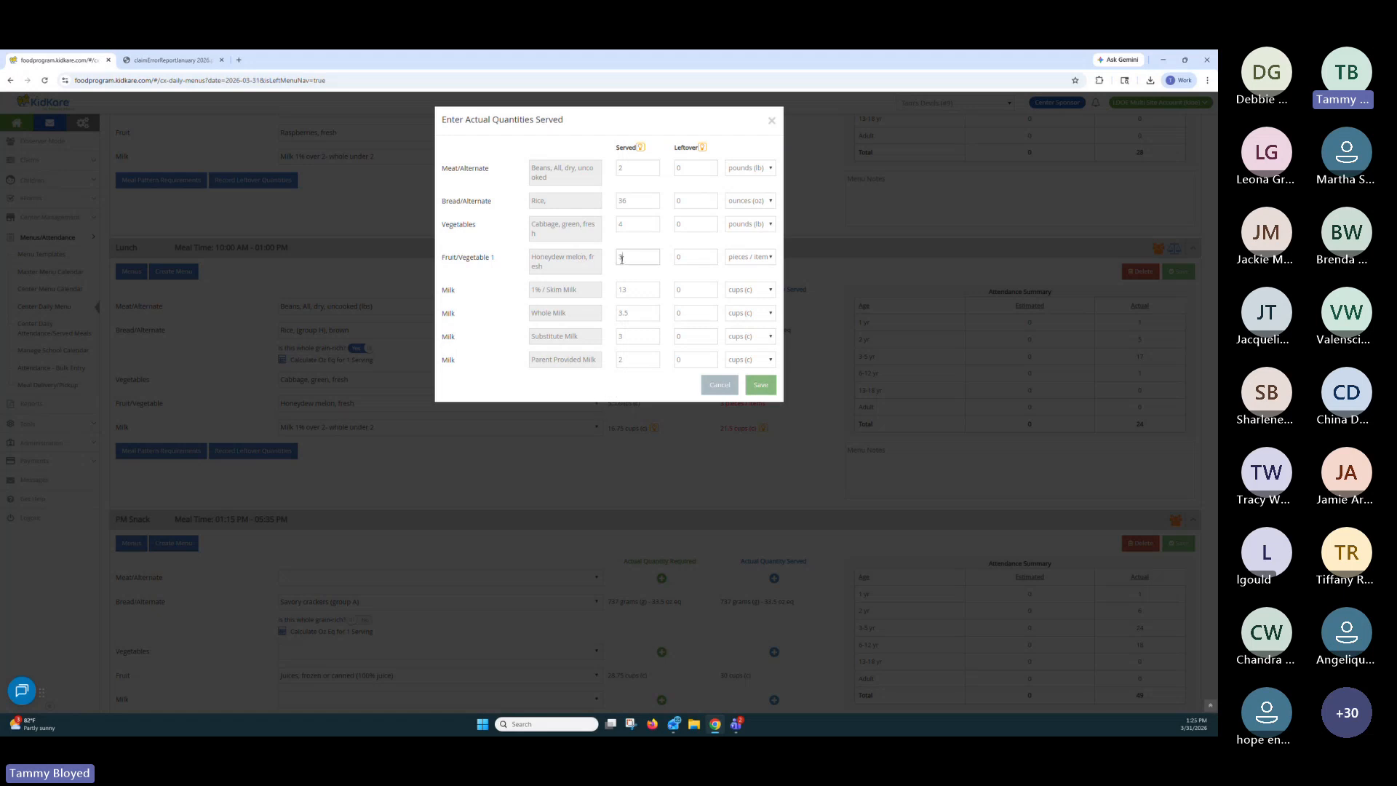
{"action": "double_click", "coordinate": [622, 260]}
{"action": "type", "text": "12"}
{"action": "left_click", "coordinate": [754, 262]}
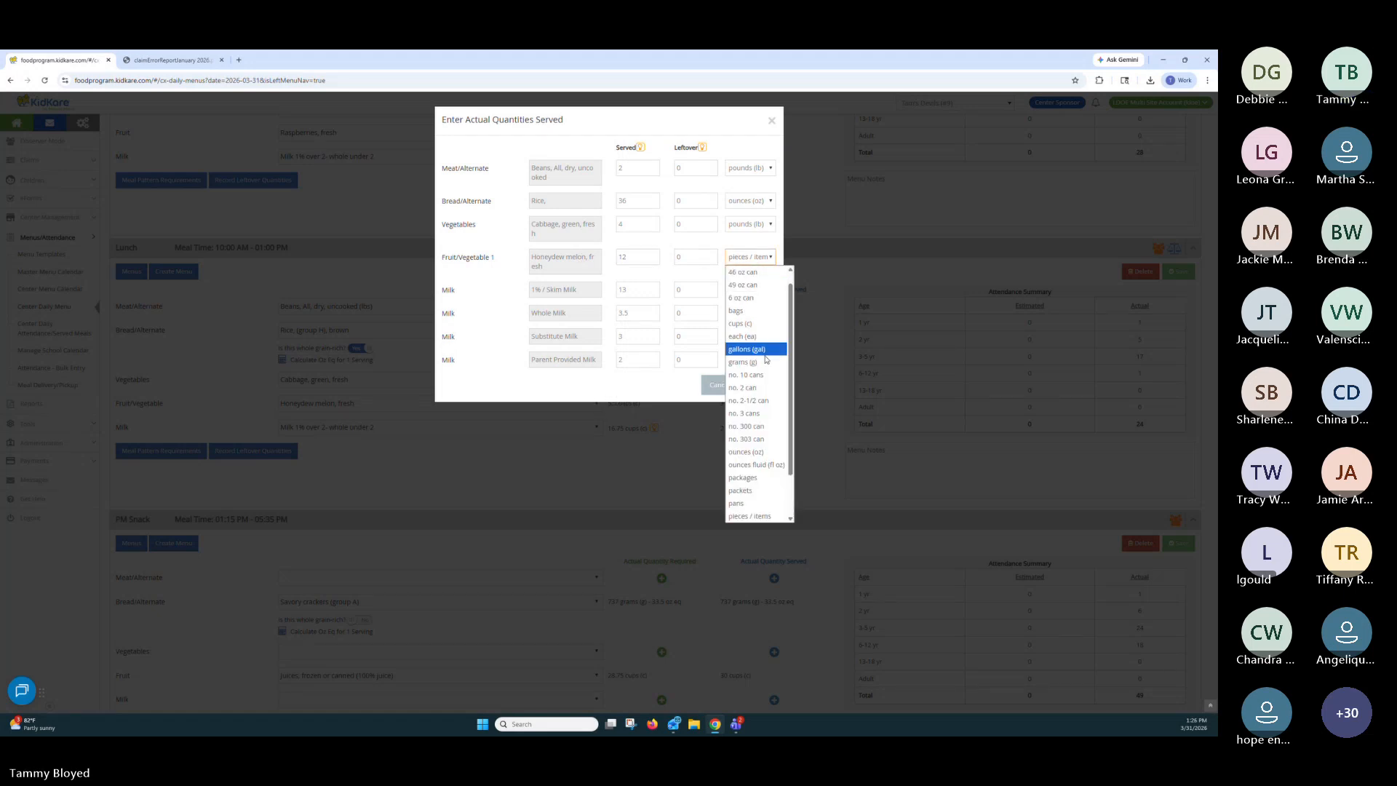
{"action": "scroll", "coordinate": [759, 501], "scroll_direction": "down", "scroll_amount": 1}
{"action": "left_click", "coordinate": [757, 480]}
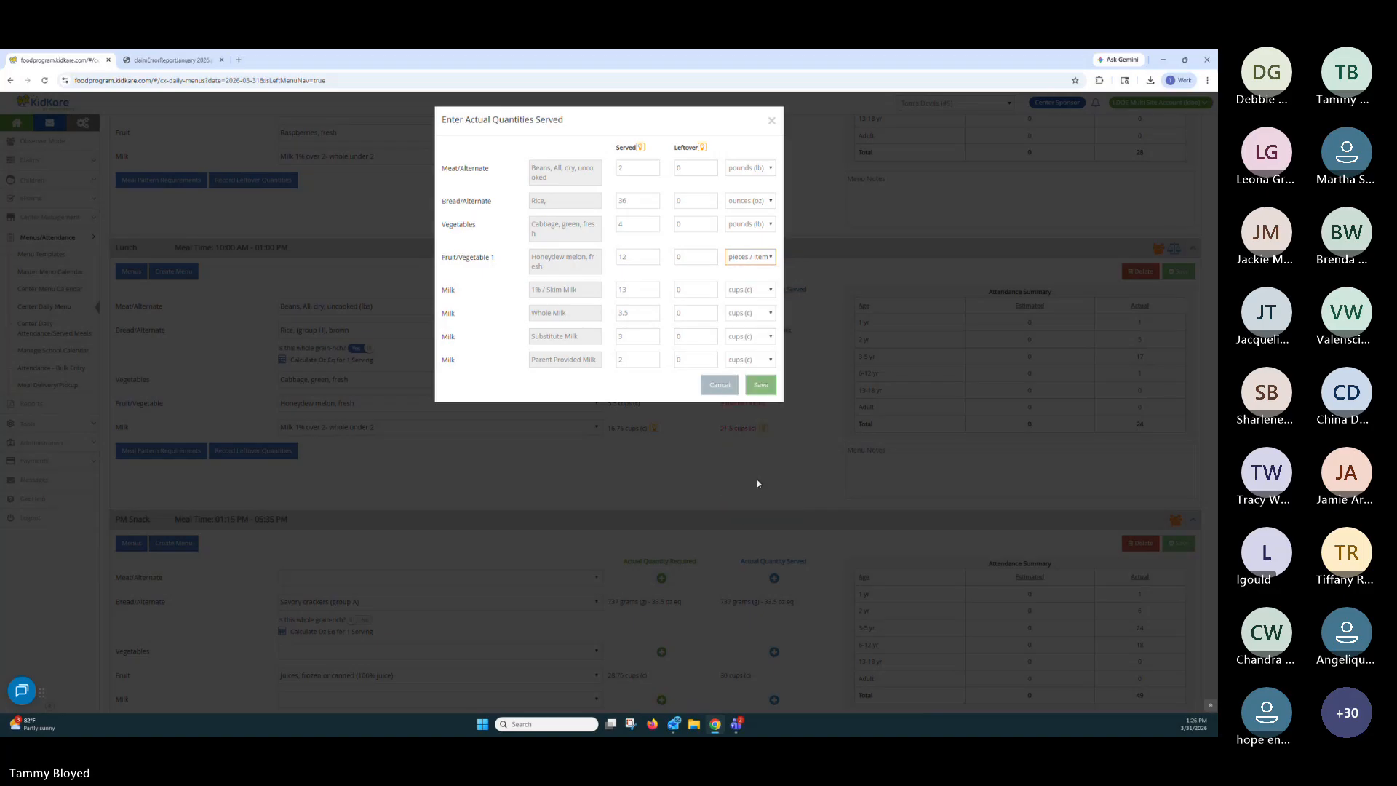
{"action": "left_click", "coordinate": [761, 386]}
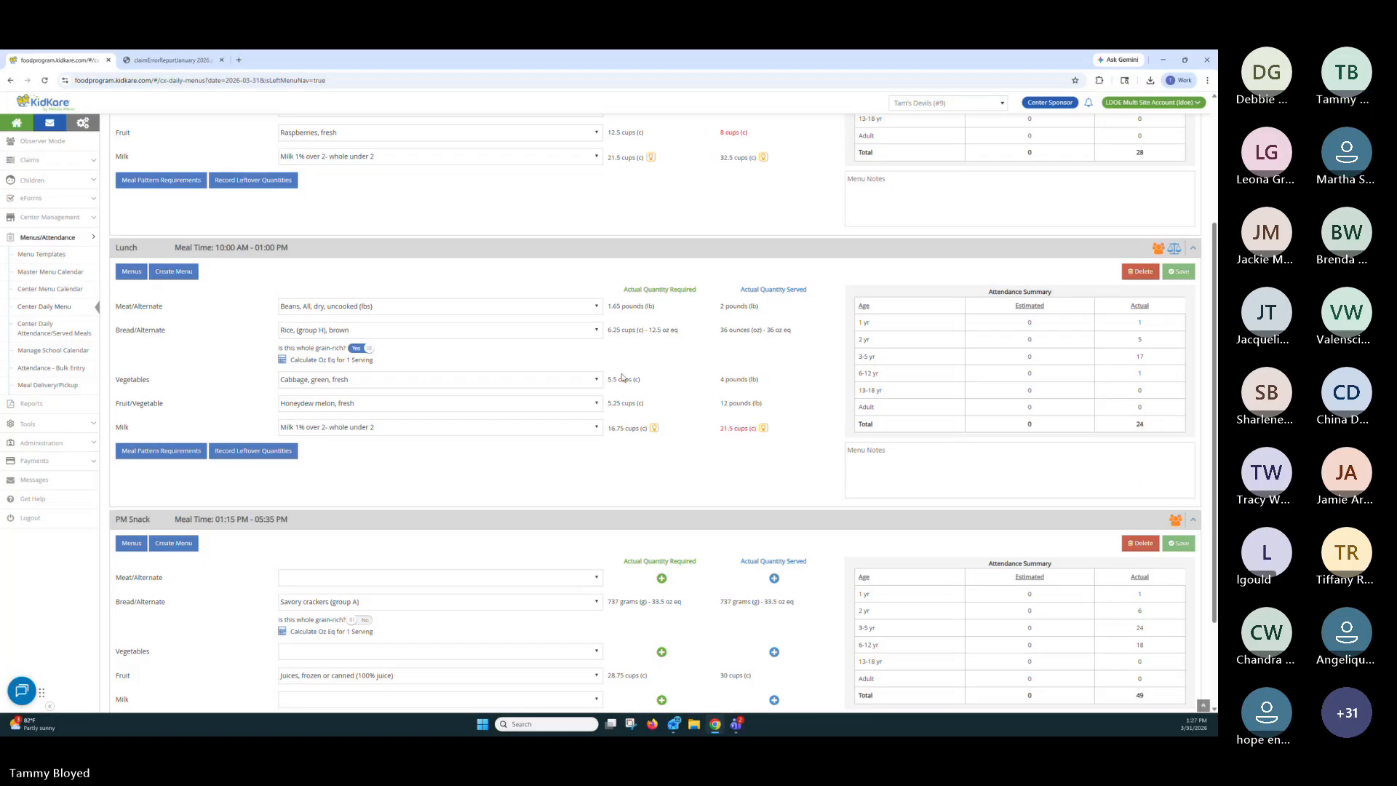
- Check the error report for the next flagged date and load the 01/06/2026 lunch
{"action": "left_click", "coordinate": [190, 64]}
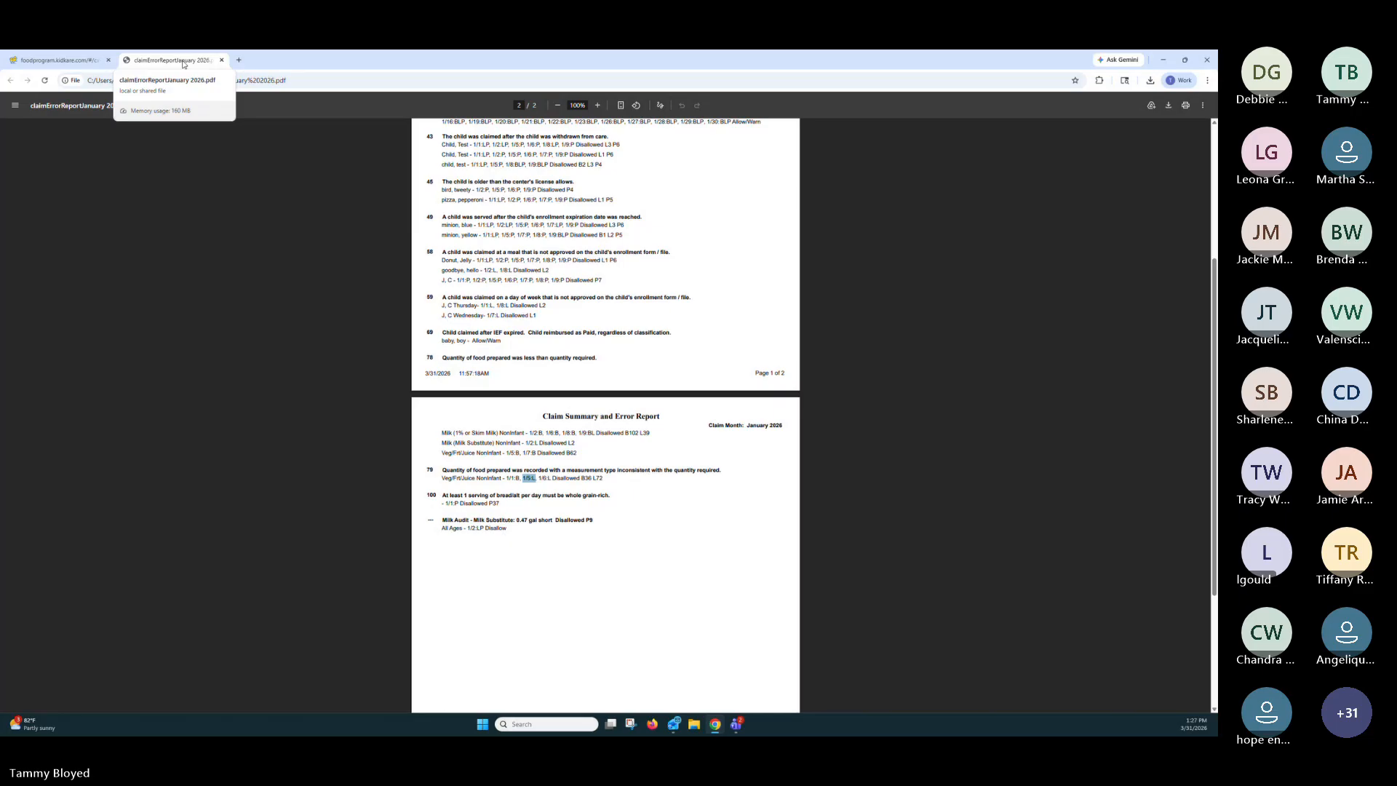
{"action": "left_click", "coordinate": [113, 65]}
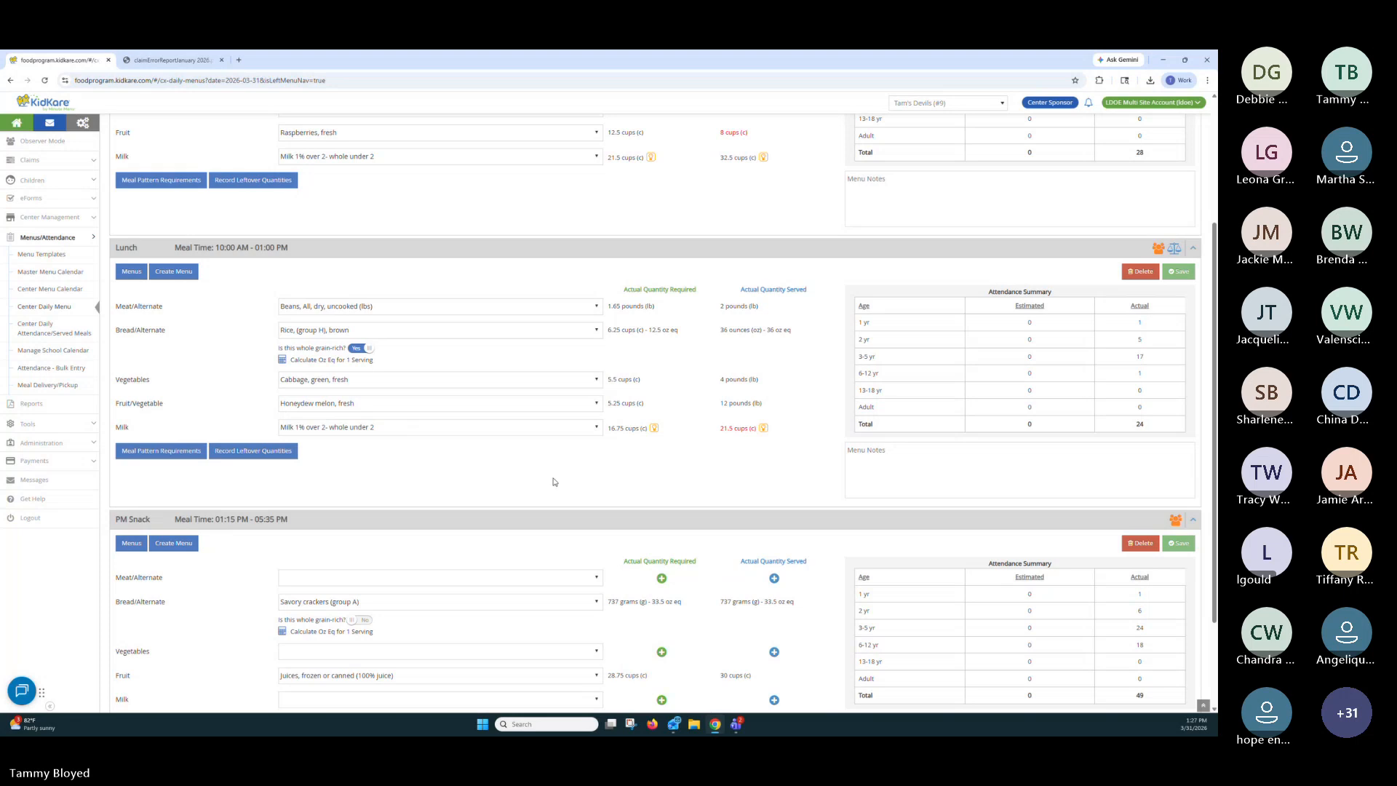
{"action": "scroll", "coordinate": [374, 388], "scroll_direction": "up", "scroll_amount": 3}
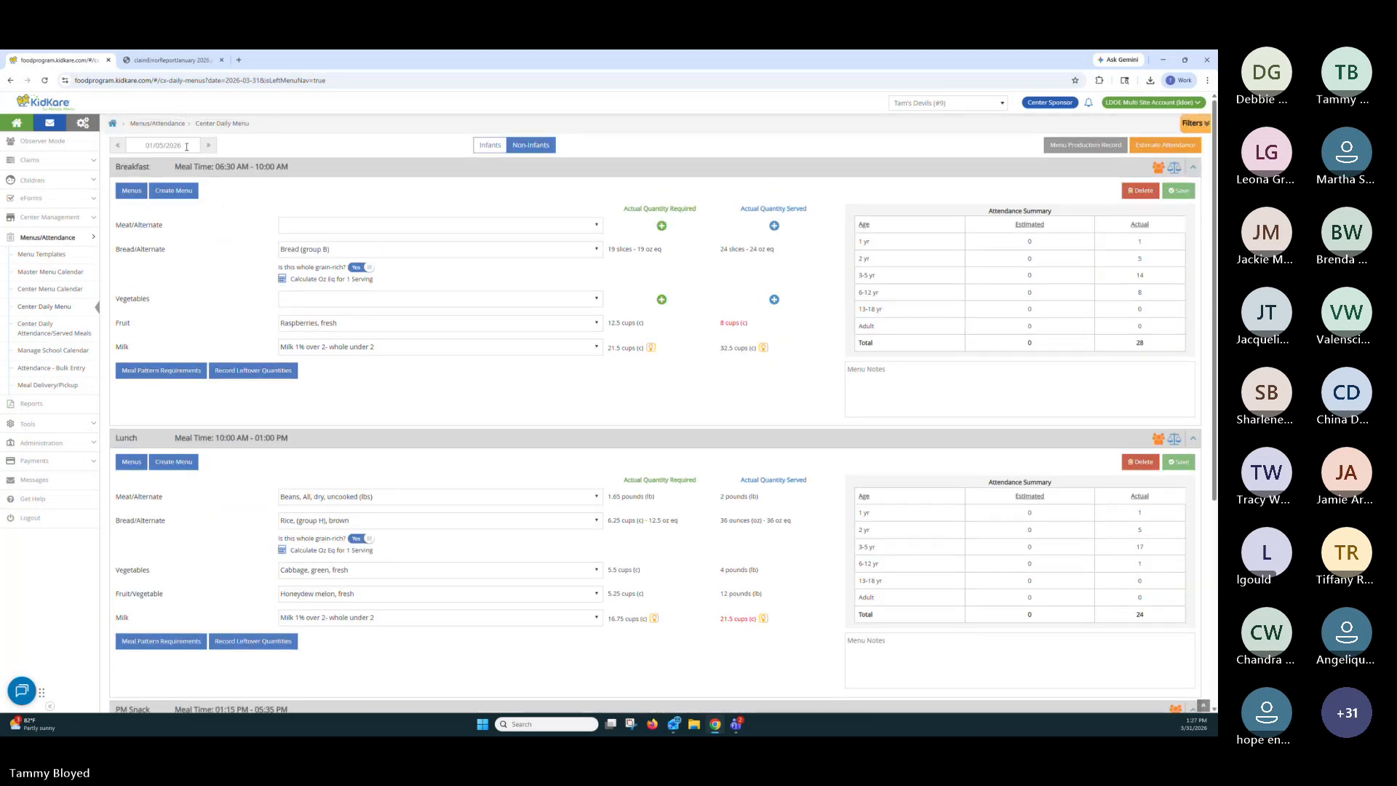
{"action": "left_click", "coordinate": [166, 147]}
{"action": "left_click", "coordinate": [126, 209]}
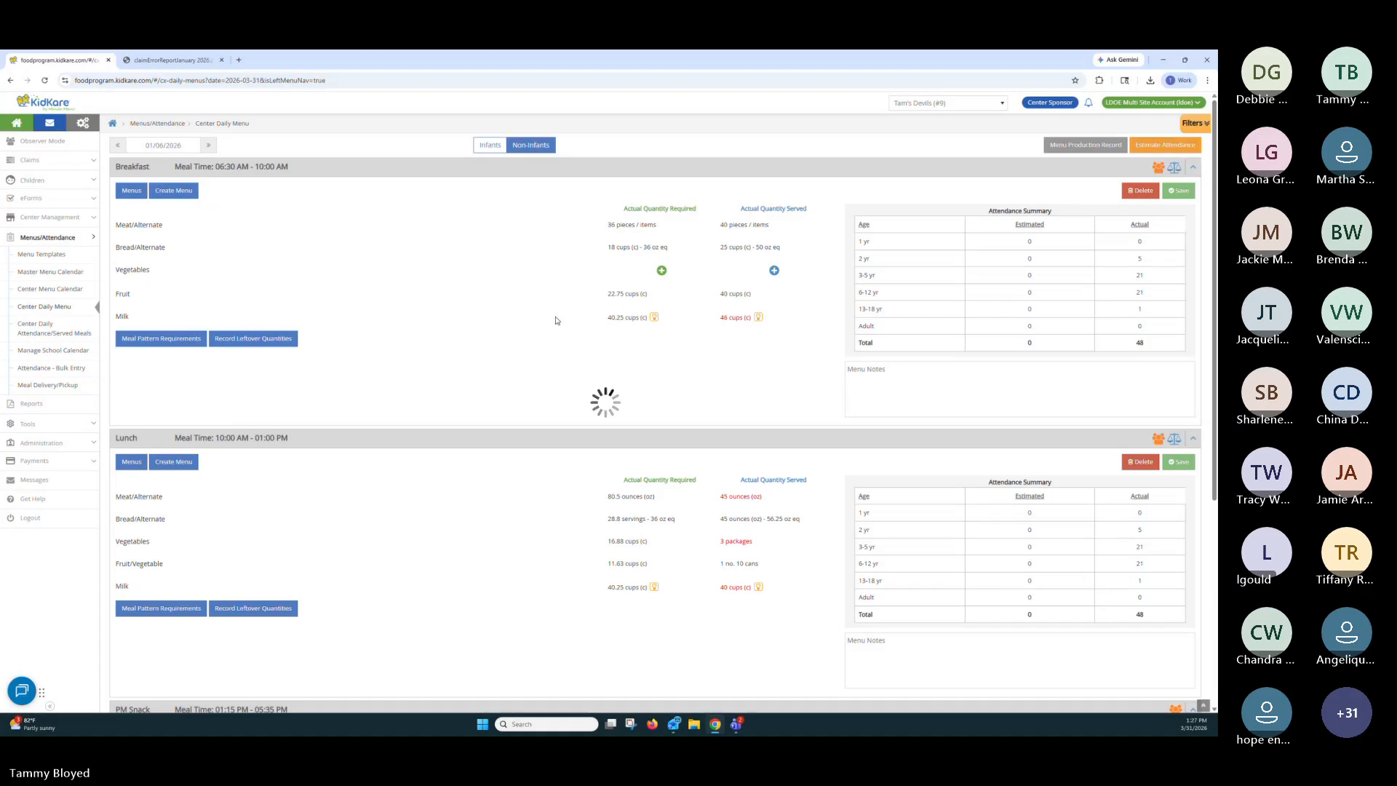
{"action": "scroll", "coordinate": [593, 379], "scroll_direction": "down", "scroll_amount": 2}
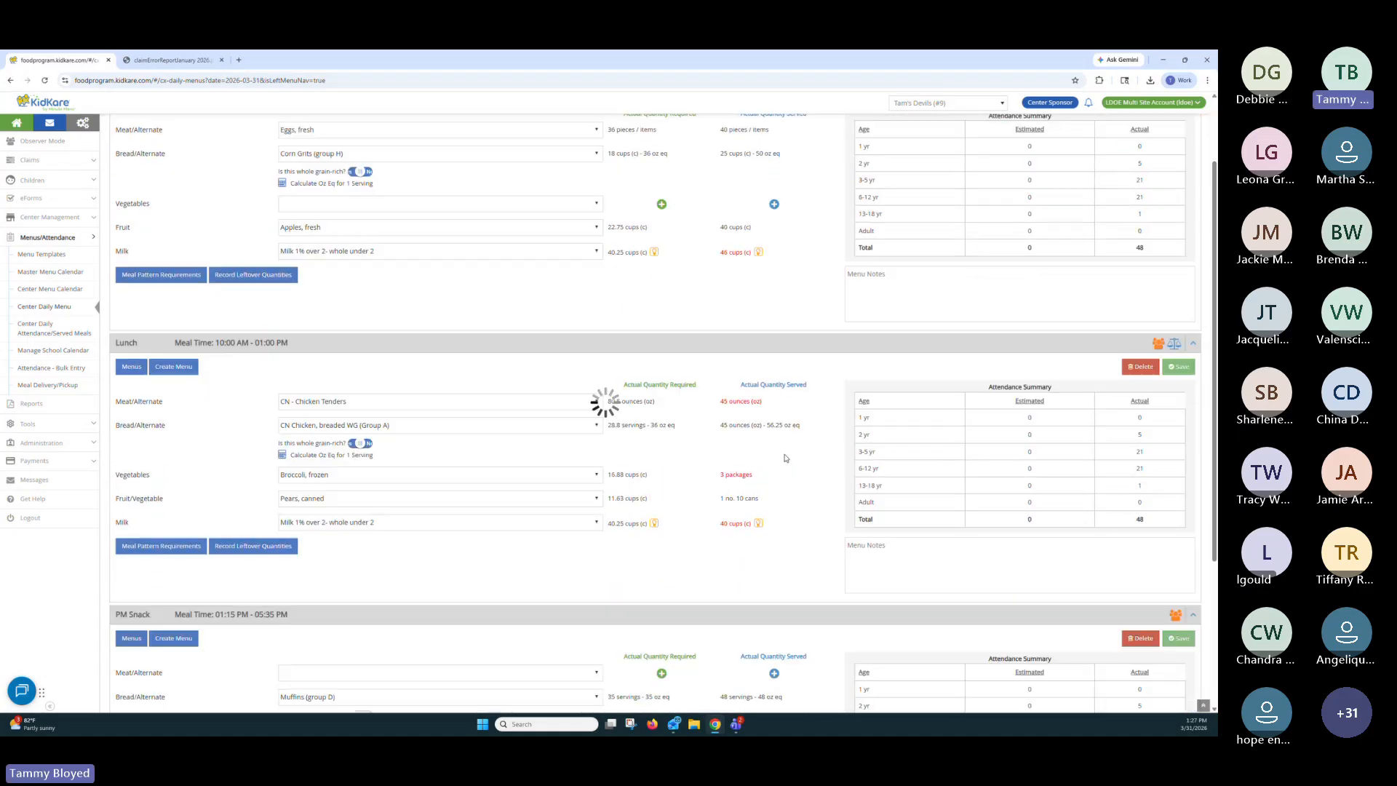
{"action": "scroll", "coordinate": [715, 442], "scroll_direction": "down", "scroll_amount": 1}
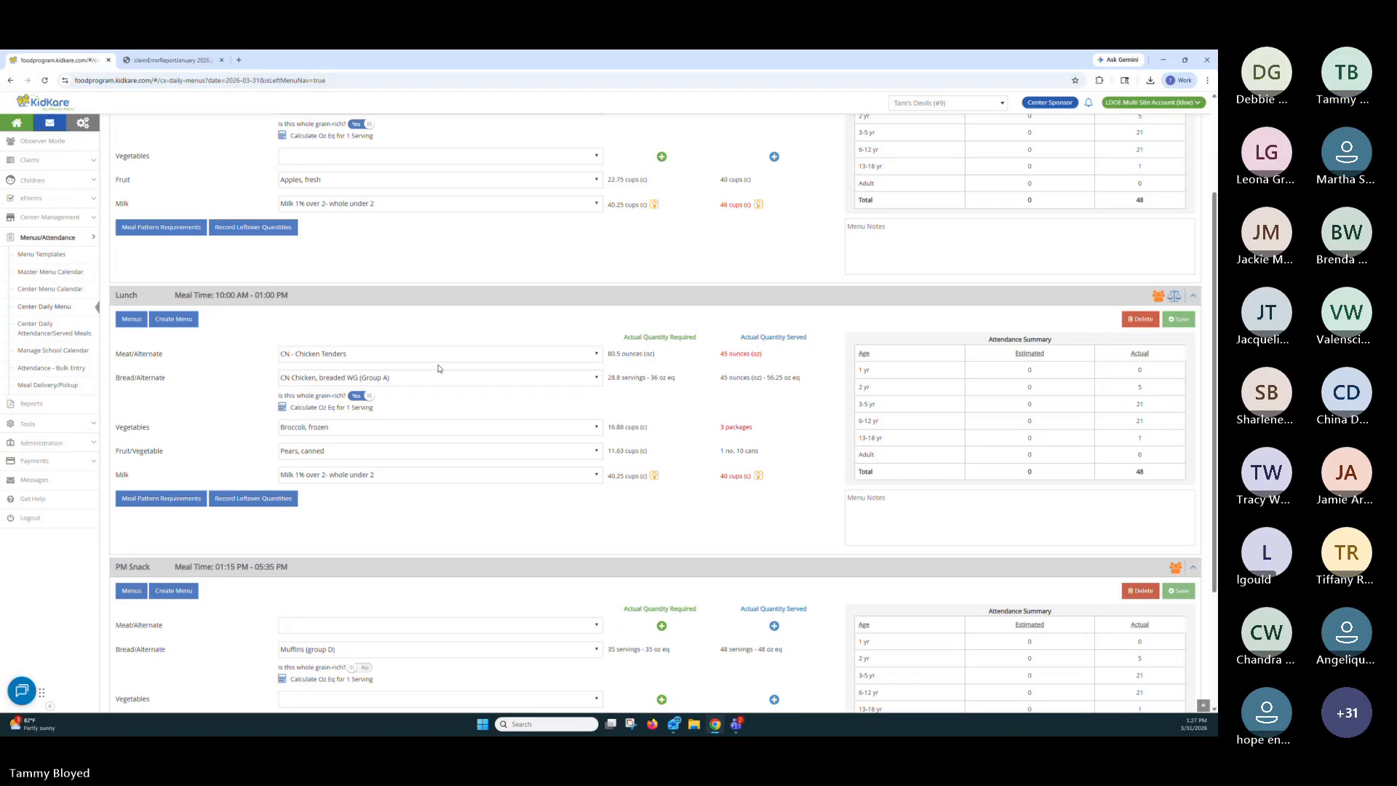
- Change the 01/06/2026 lunch Meat/Alternate served to 90 ounces and save
{"action": "left_click", "coordinate": [744, 354]}
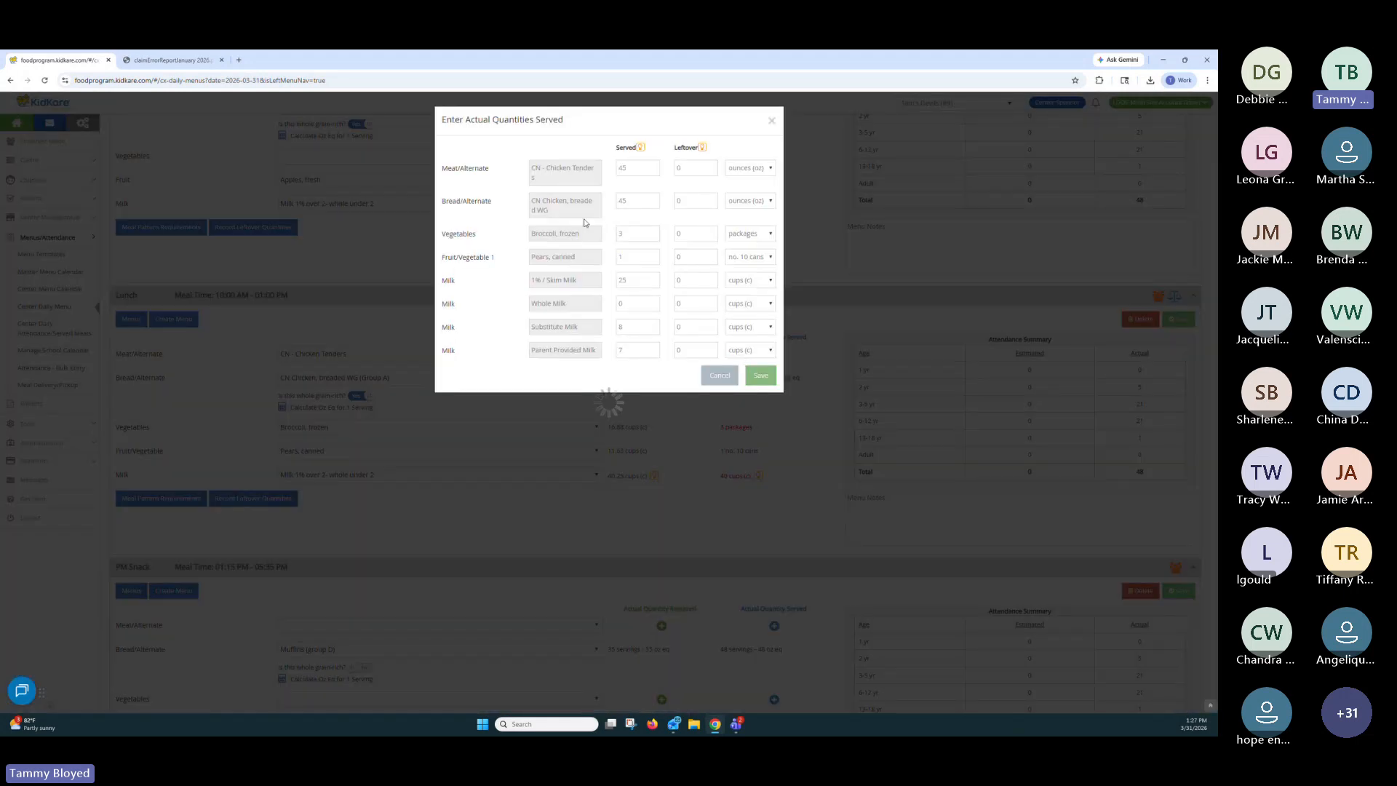
{"action": "double_click", "coordinate": [635, 173]}
{"action": "type", "text": "90"}
{"action": "left_click", "coordinate": [761, 375]}
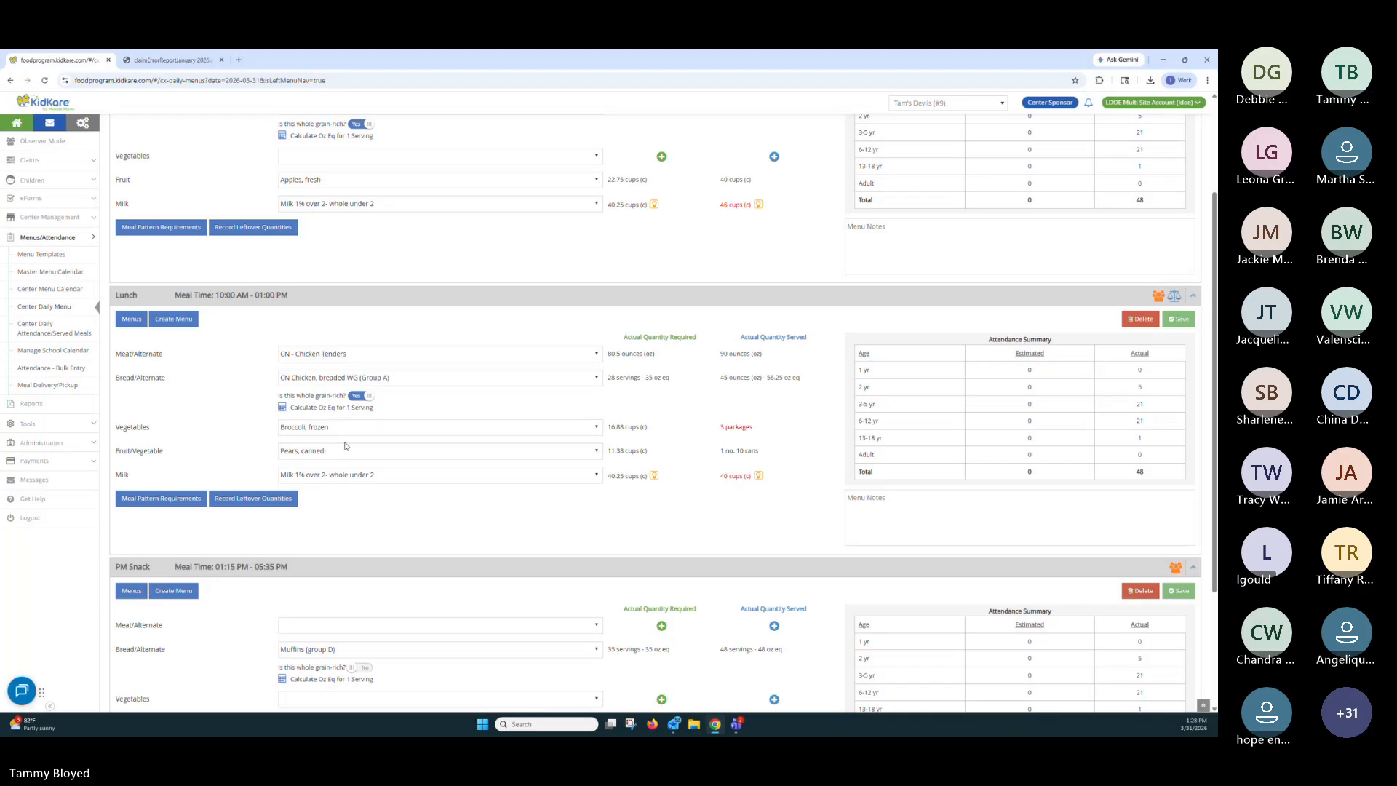
- Change lunch Vegetables served from 3 packages to 180 ounces (oz) and save
{"action": "left_click", "coordinate": [742, 432]}
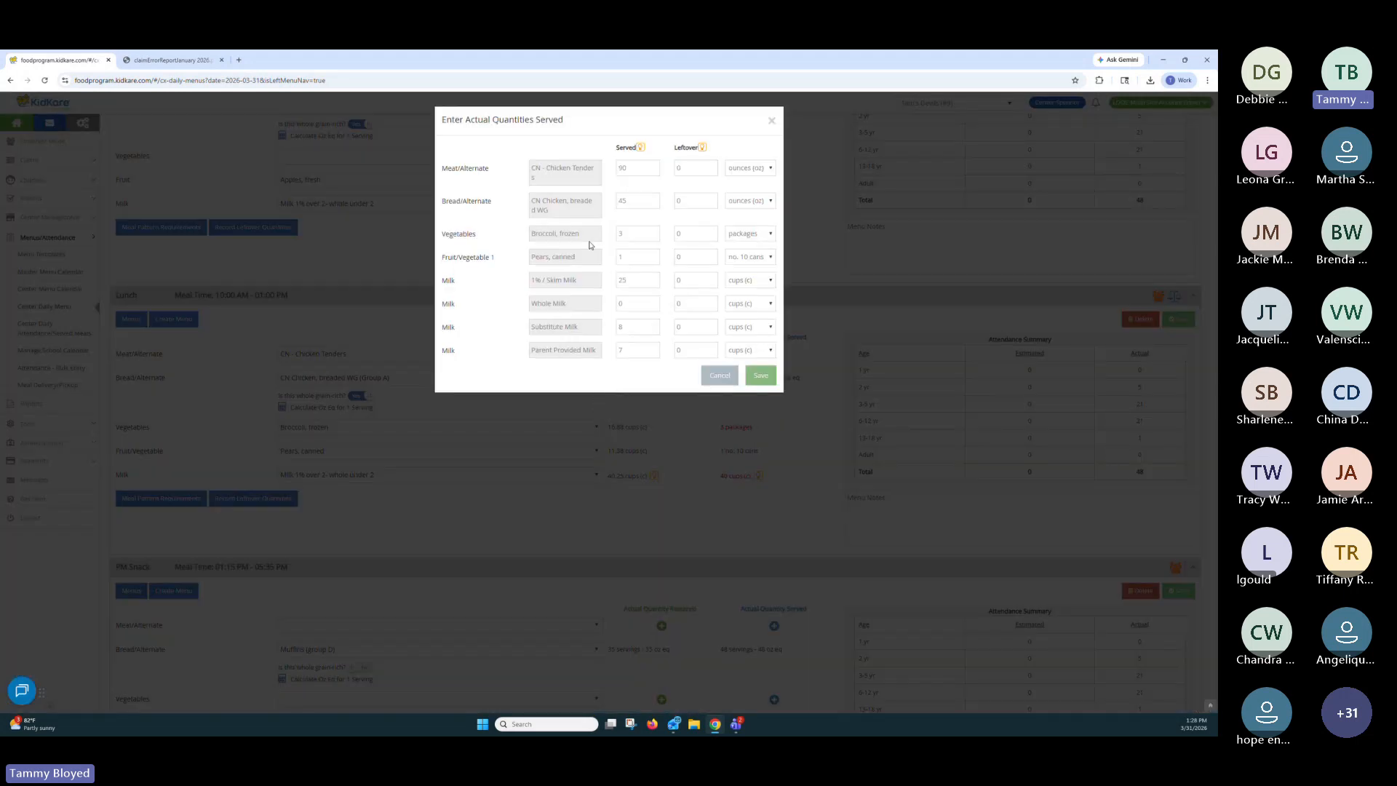
{"action": "left_click_drag", "start_coordinate": [625, 233], "coordinate": [613, 237]}
{"action": "type", "text": "180"}
{"action": "left_click", "coordinate": [749, 233]}
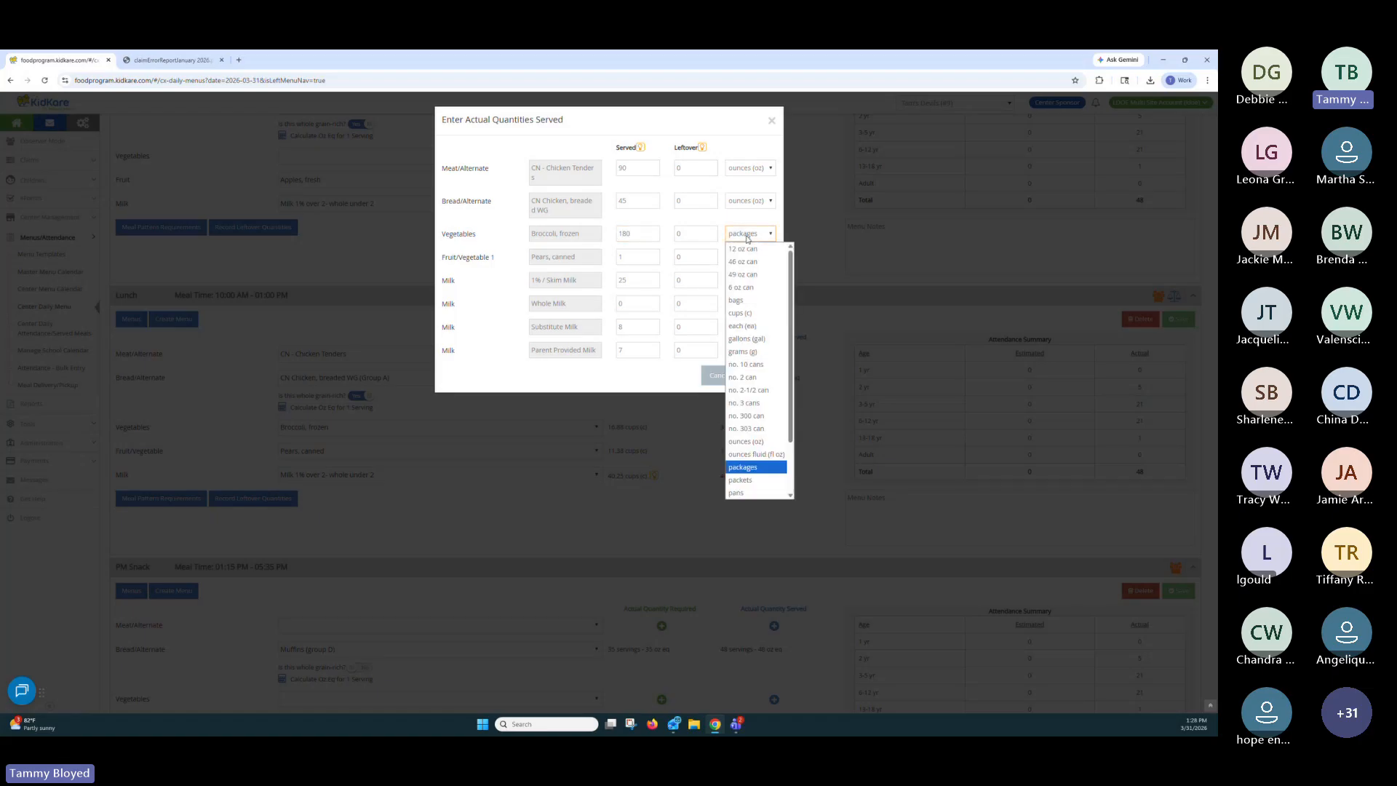
{"action": "left_click", "coordinate": [746, 442]}
{"action": "left_click", "coordinate": [756, 374]}
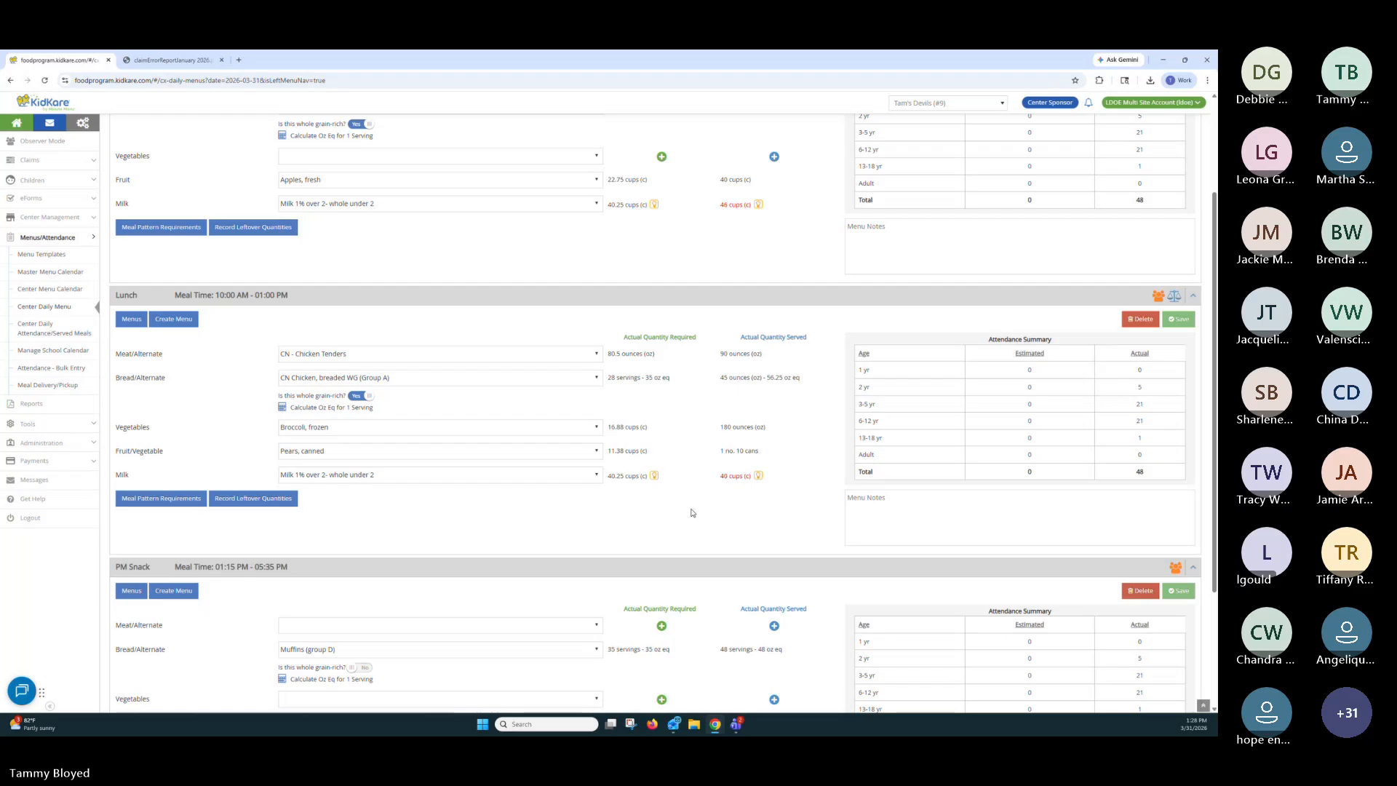
{"action": "left_click", "coordinate": [168, 60]}
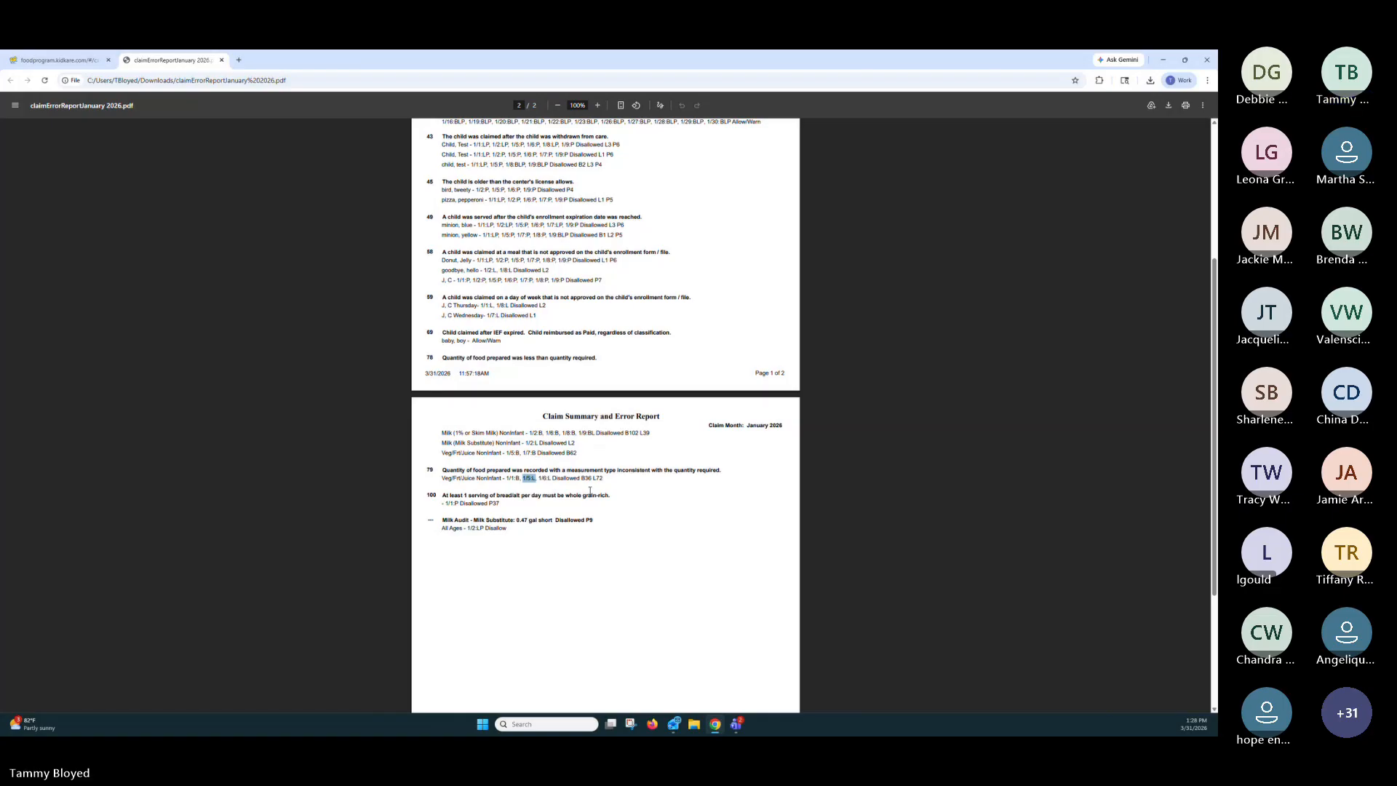
{"action": "left_click_drag", "start_coordinate": [603, 479], "coordinate": [439, 471]}
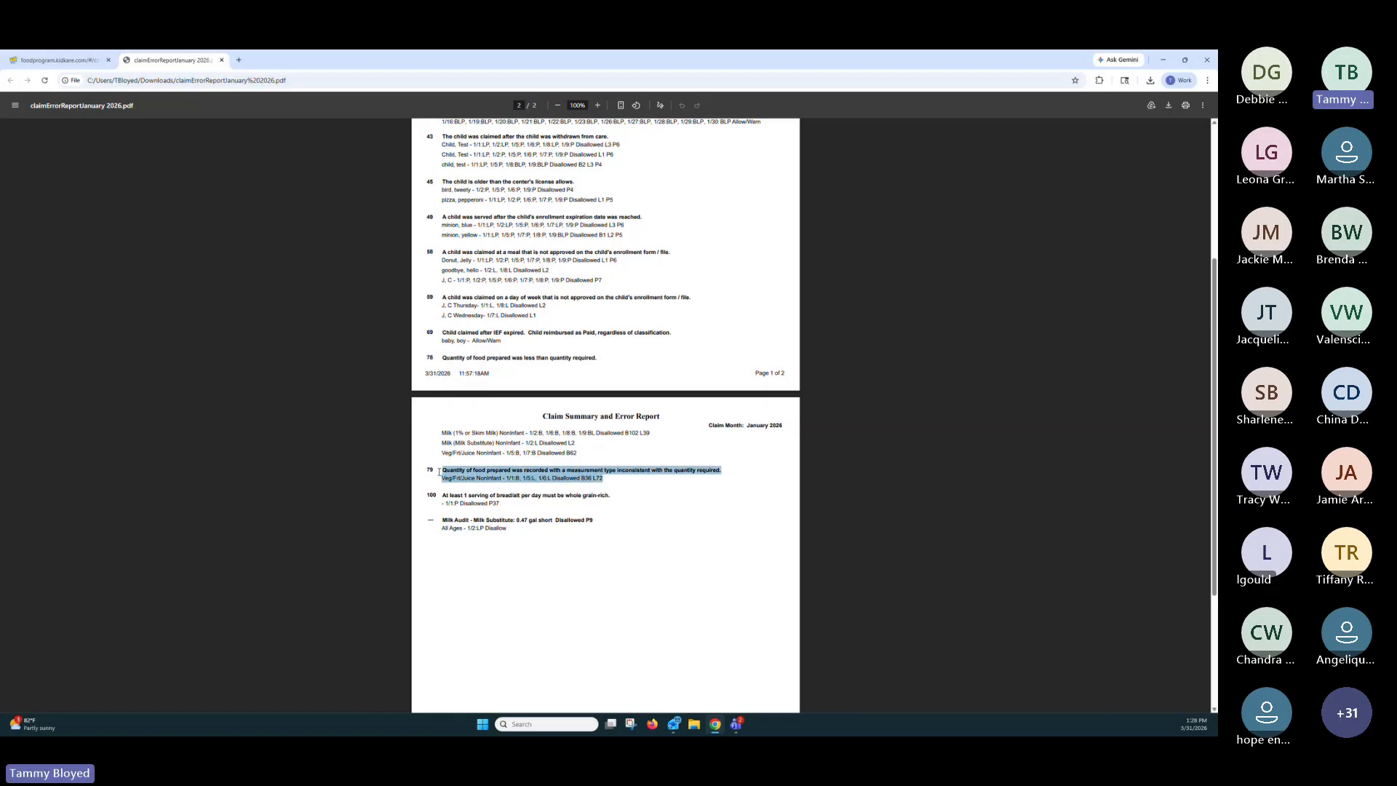
{"action": "scroll", "coordinate": [532, 466], "scroll_direction": "up", "scroll_amount": 1}
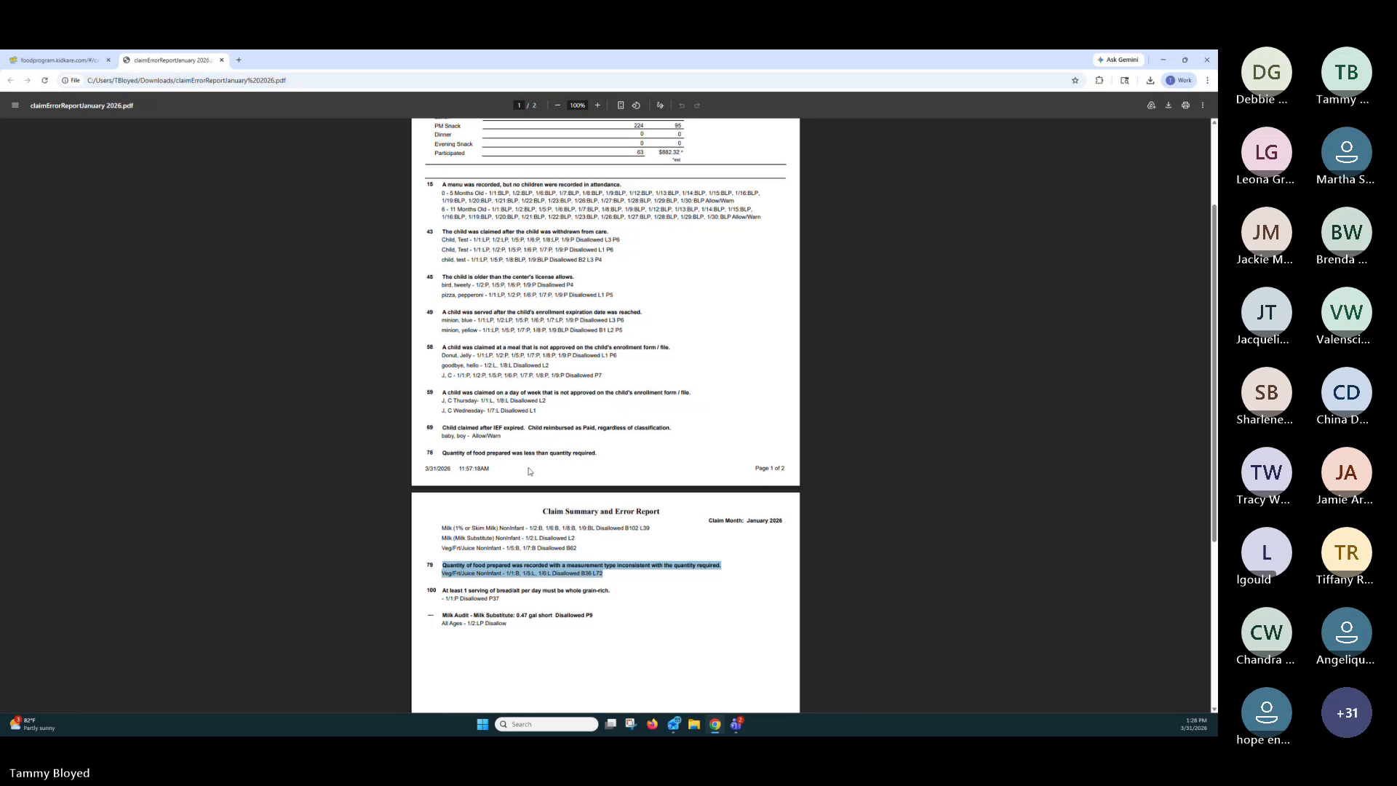
{"action": "scroll", "coordinate": [529, 473], "scroll_direction": "down", "scroll_amount": 3}
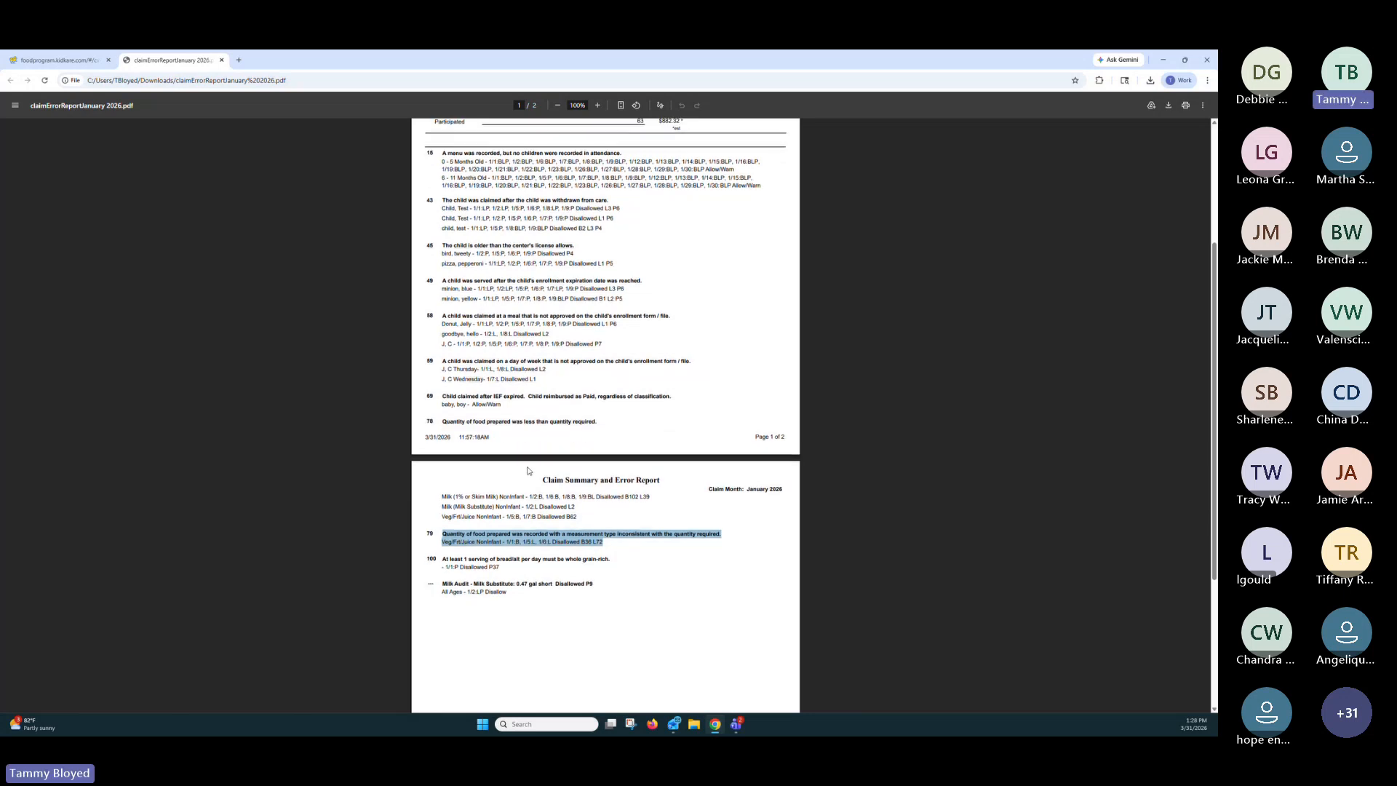
{"action": "left_click", "coordinate": [59, 60]}
{"action": "scroll", "coordinate": [473, 422], "scroll_direction": "up", "scroll_amount": 3}
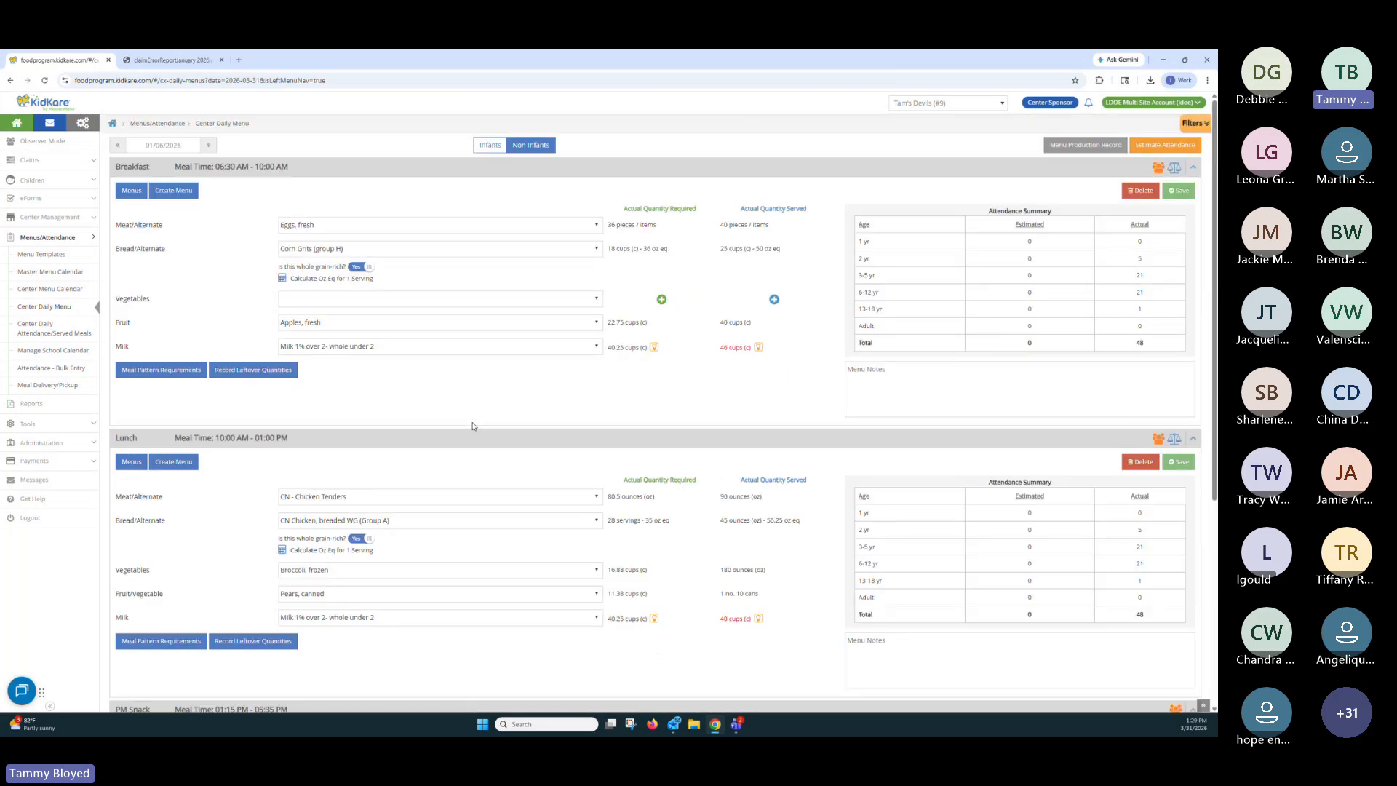
{"action": "left_click", "coordinate": [153, 145]}
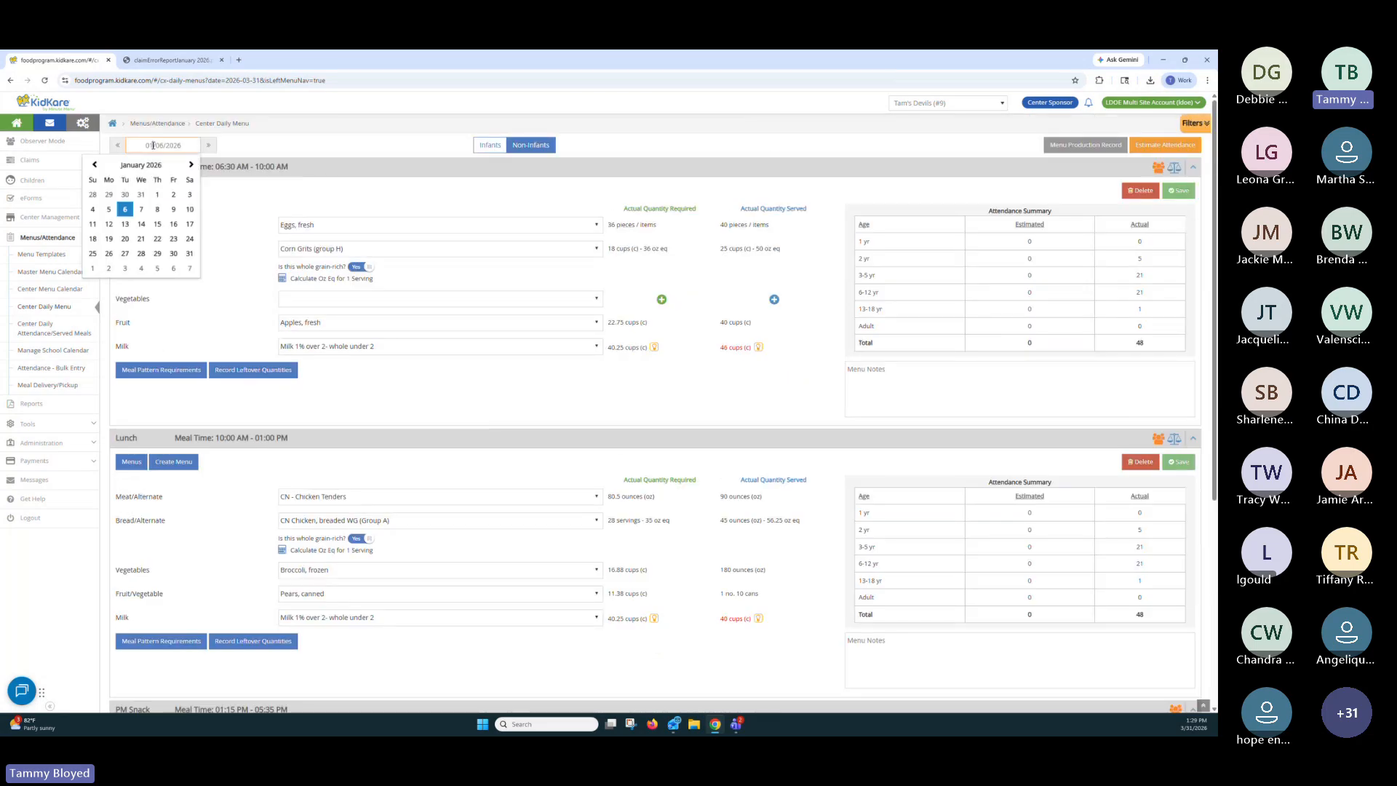
{"action": "left_click", "coordinate": [524, 347]}
{"action": "left_click", "coordinate": [752, 390]}
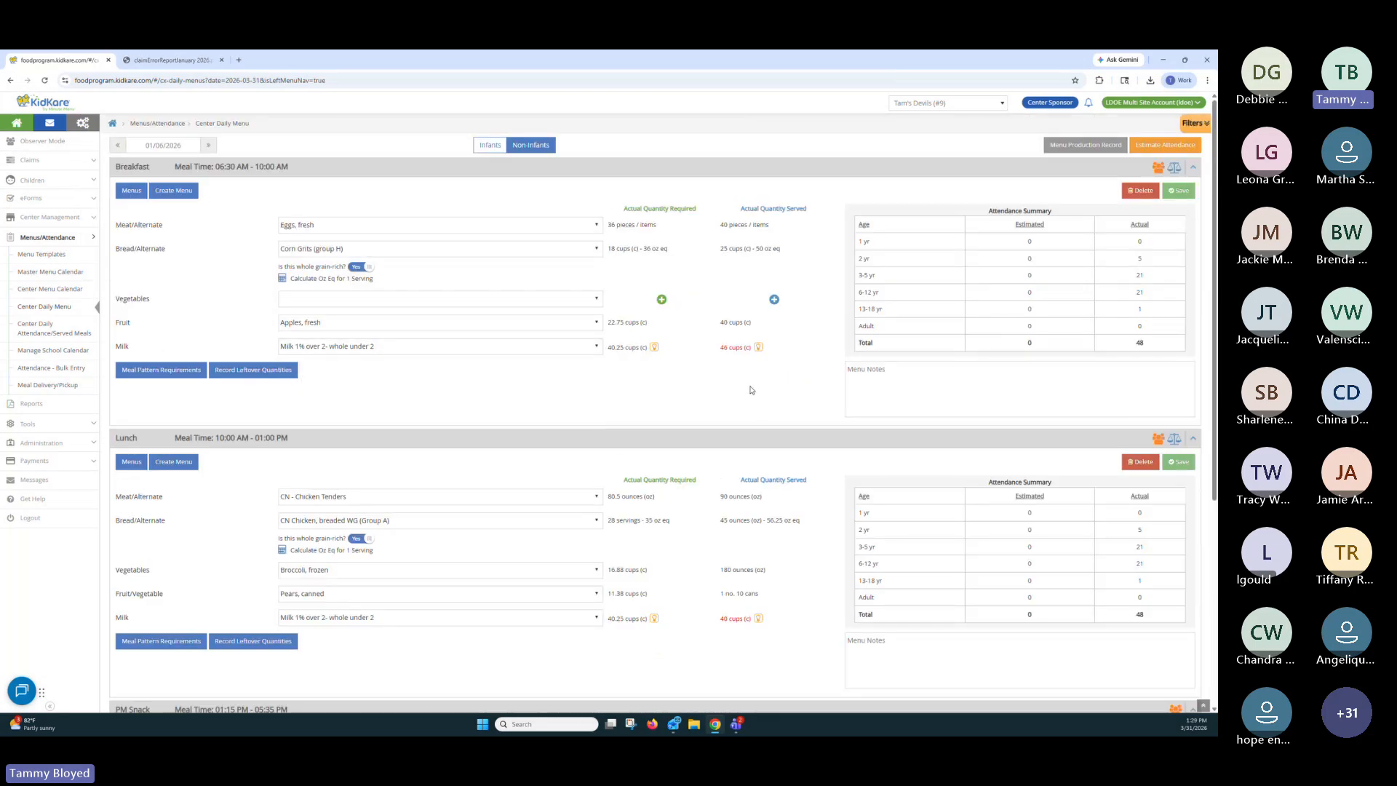
{"action": "scroll", "coordinate": [752, 390], "scroll_direction": "down", "scroll_amount": 4}
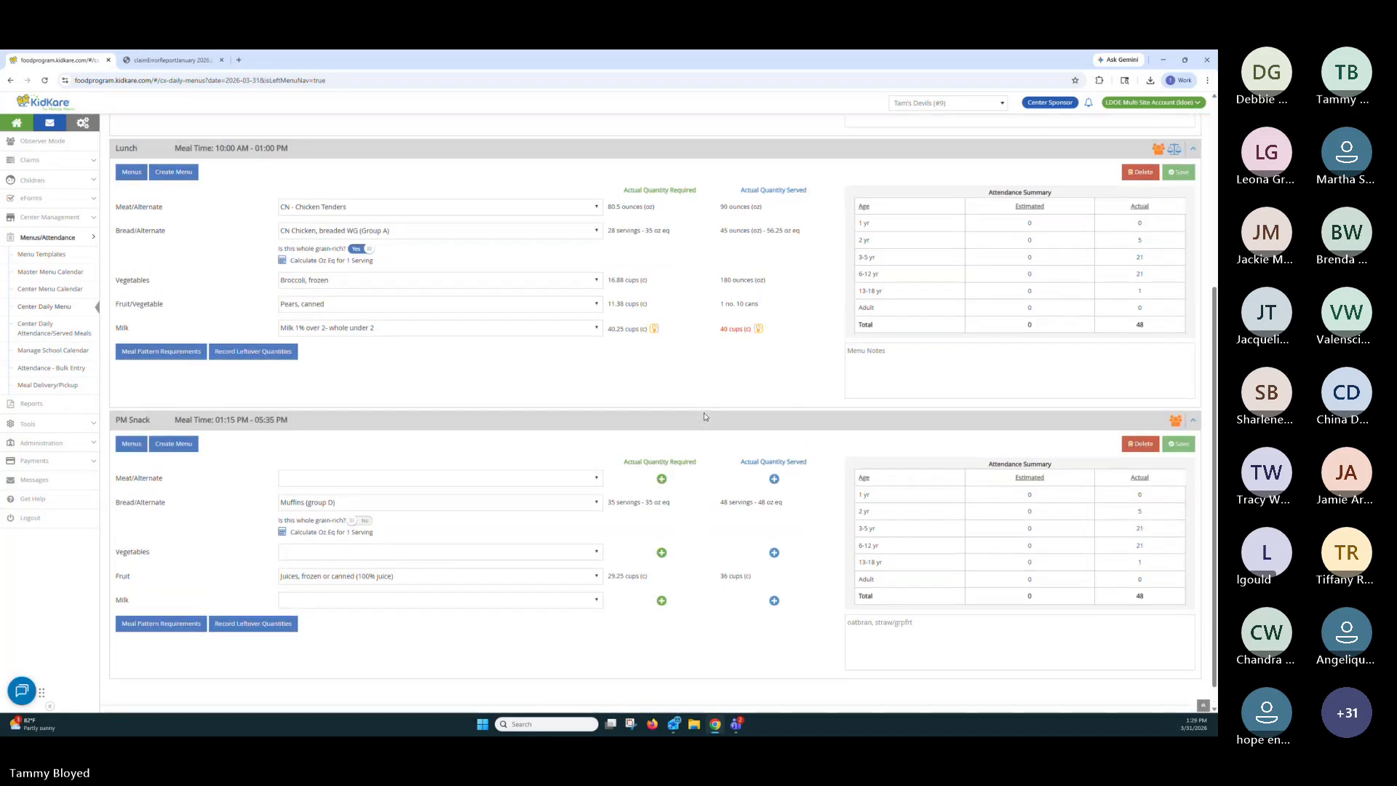
{"action": "scroll", "coordinate": [443, 304], "scroll_direction": "up", "scroll_amount": 4}
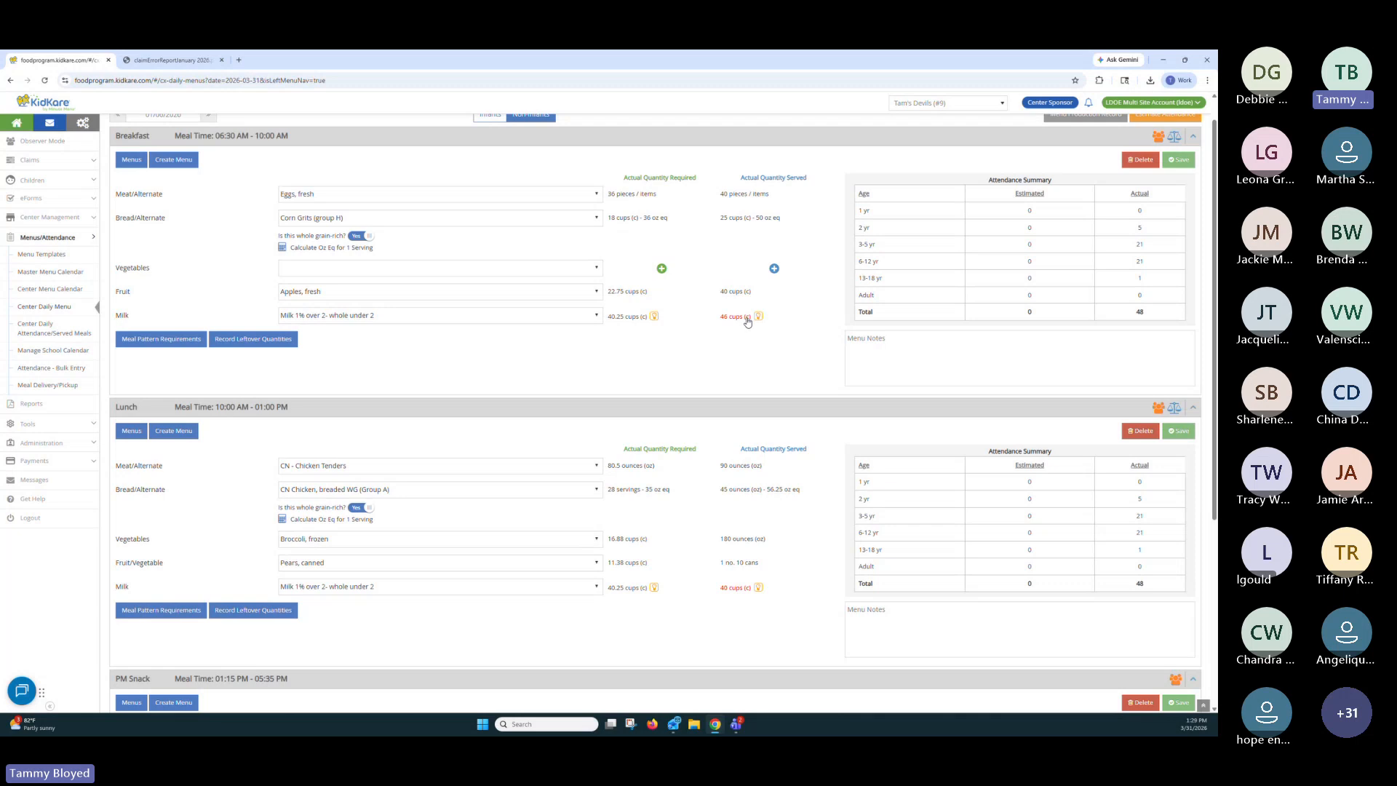
{"action": "mouse_move", "coordinate": [654, 321]}
{"action": "mouse_move", "coordinate": [759, 318]}
{"action": "left_click_drag", "start_coordinate": [860, 211], "coordinate": [1154, 213]}
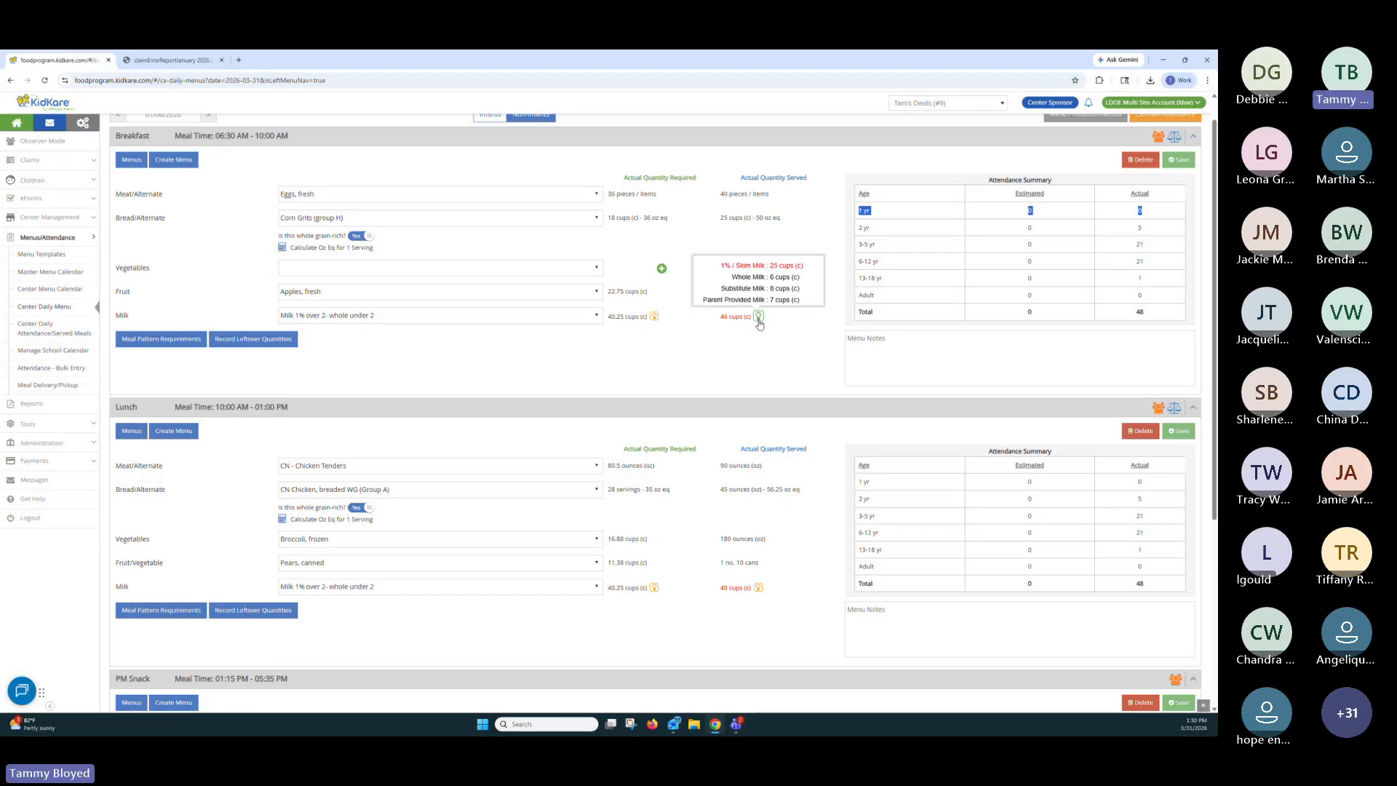
- Open Manage Child Information, select the toddler, and show the Allergies/Conditions tab
{"action": "left_click", "coordinate": [33, 182]}
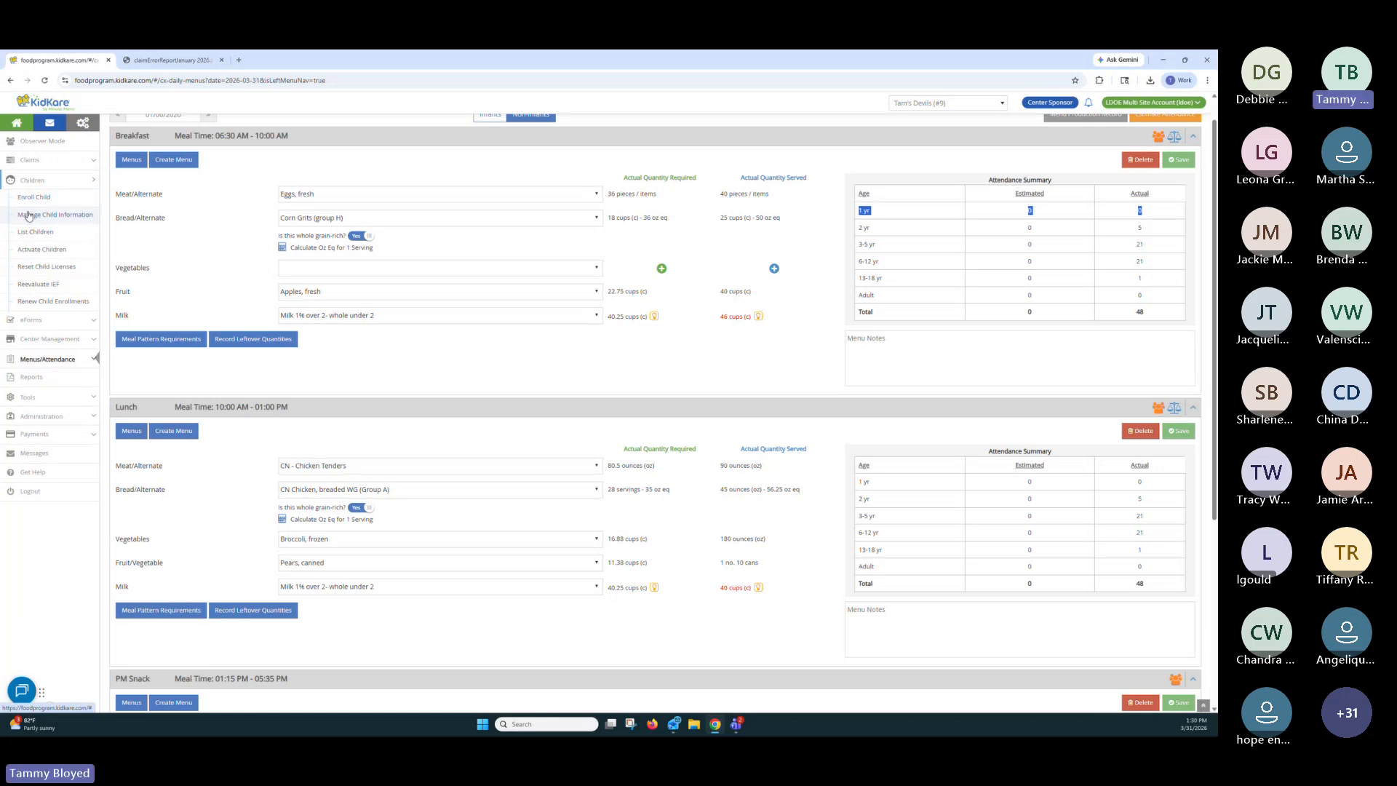
{"action": "left_click", "coordinate": [29, 216]}
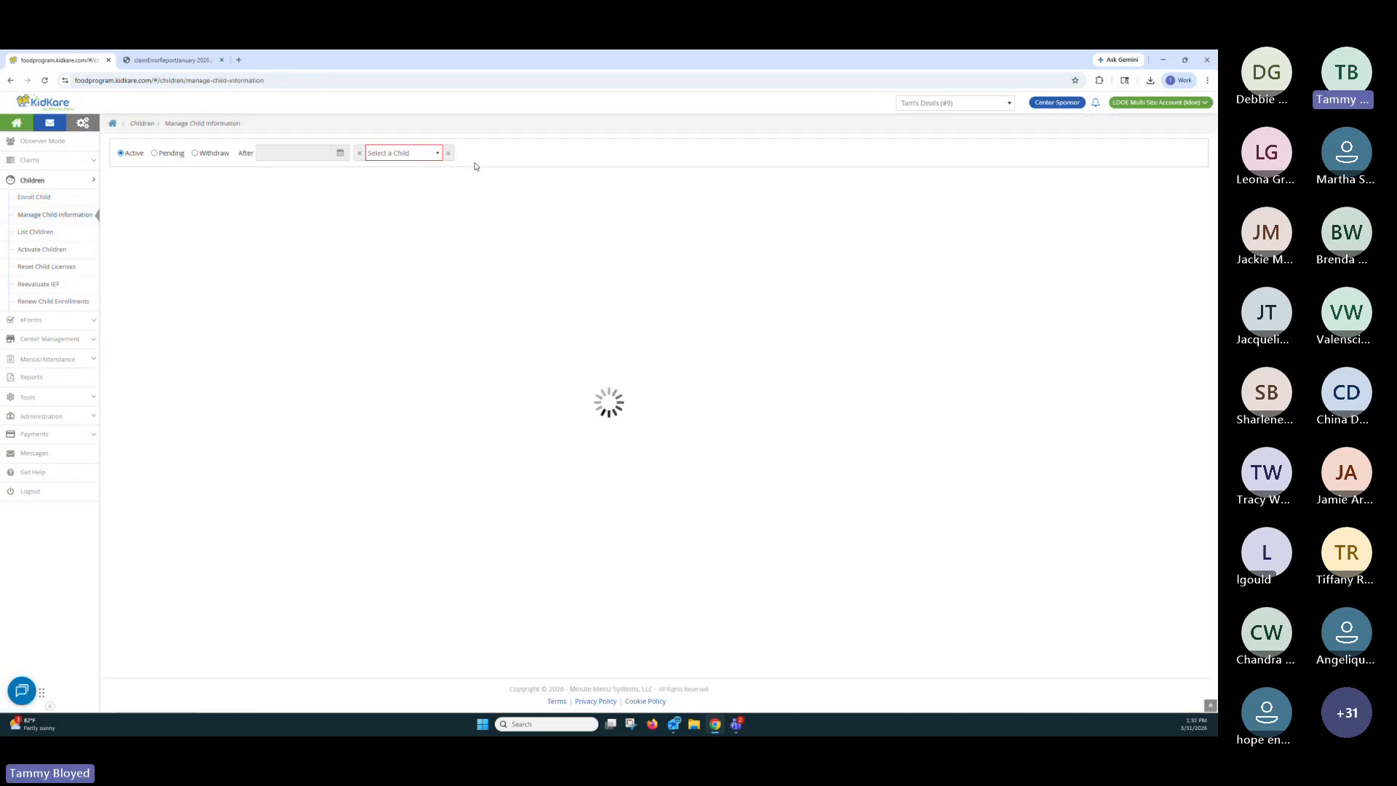
{"action": "left_click", "coordinate": [389, 155]}
{"action": "left_click", "coordinate": [390, 239]}
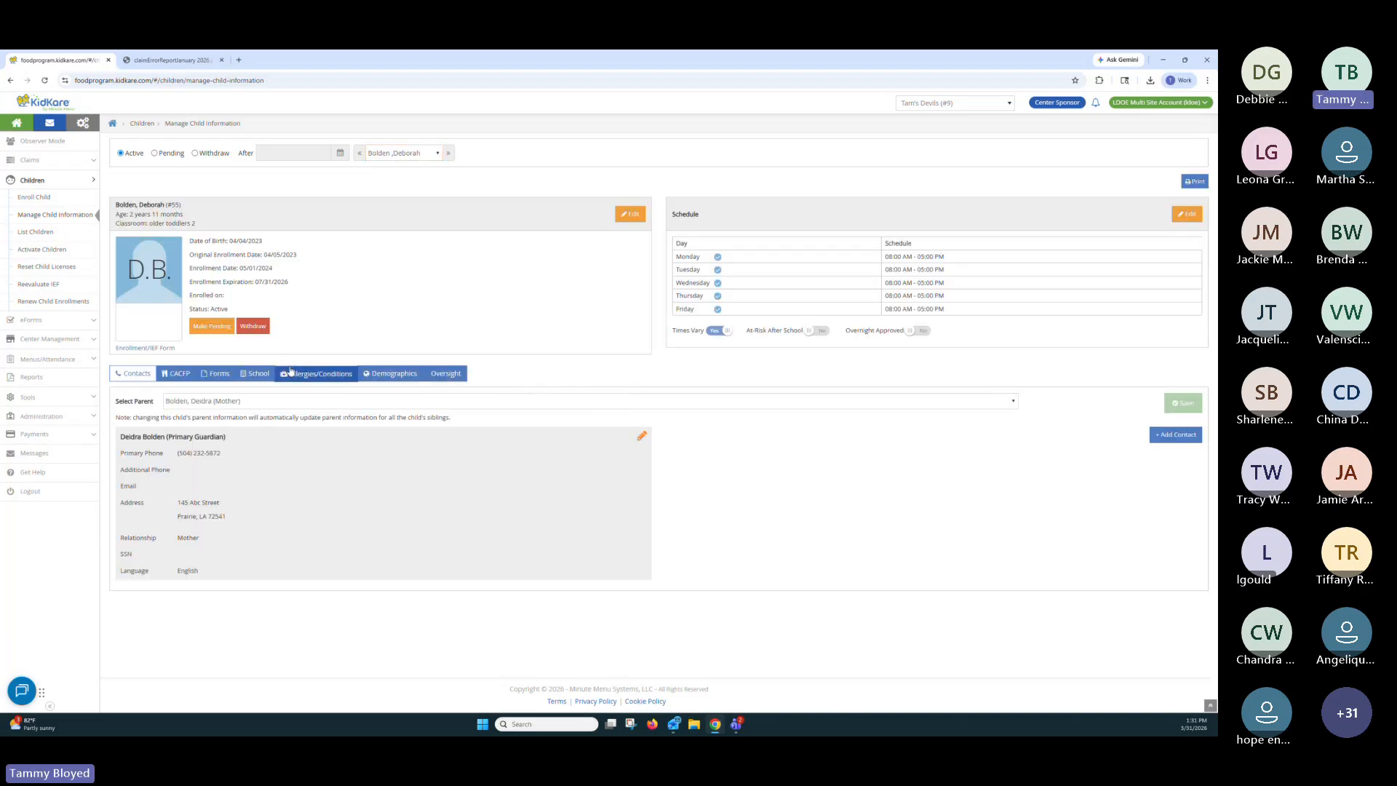
{"action": "left_click", "coordinate": [291, 372]}
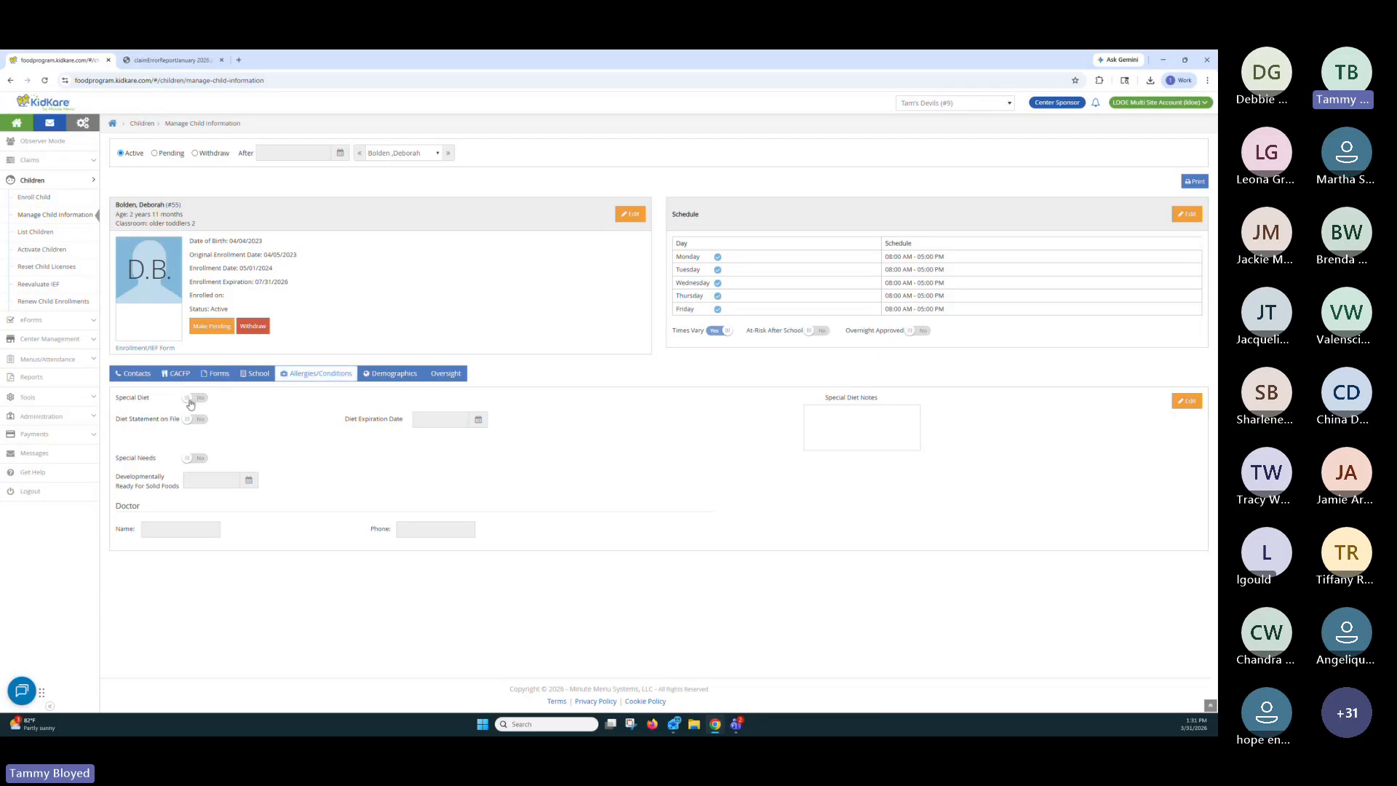
- Enable Special Diet with milk substitution, effective 03/01/2026
{"action": "left_click", "coordinate": [1182, 400]}
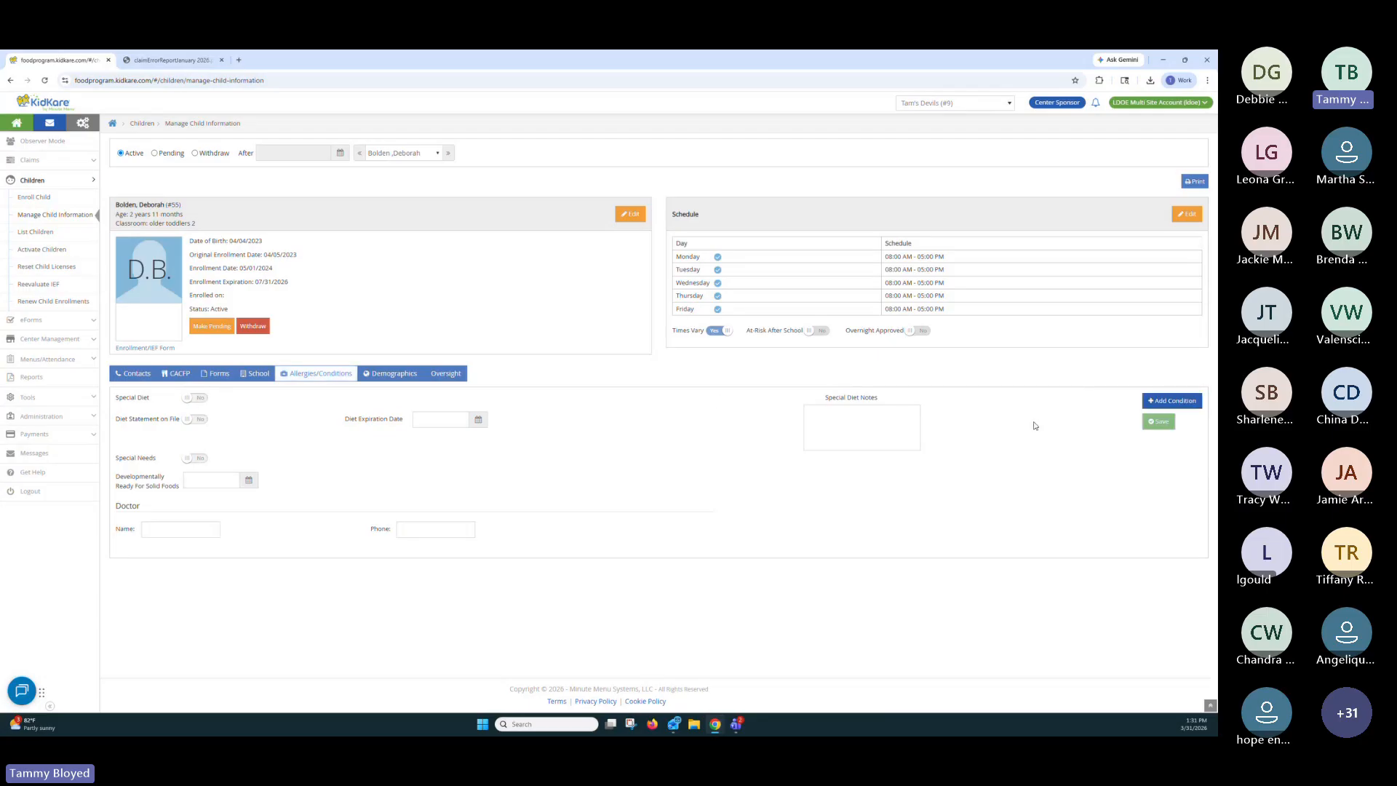
{"action": "left_click", "coordinate": [193, 398]}
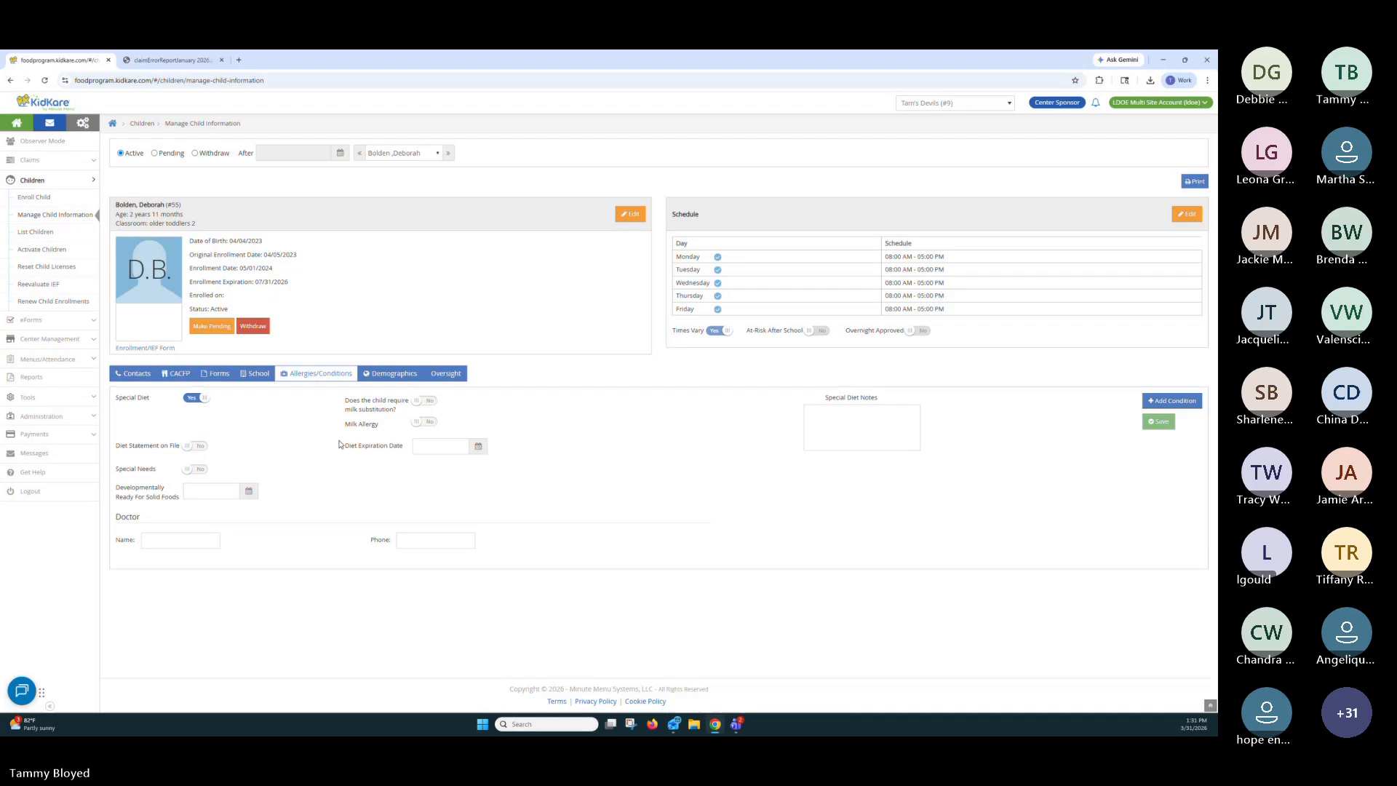
{"action": "left_click", "coordinate": [422, 401]}
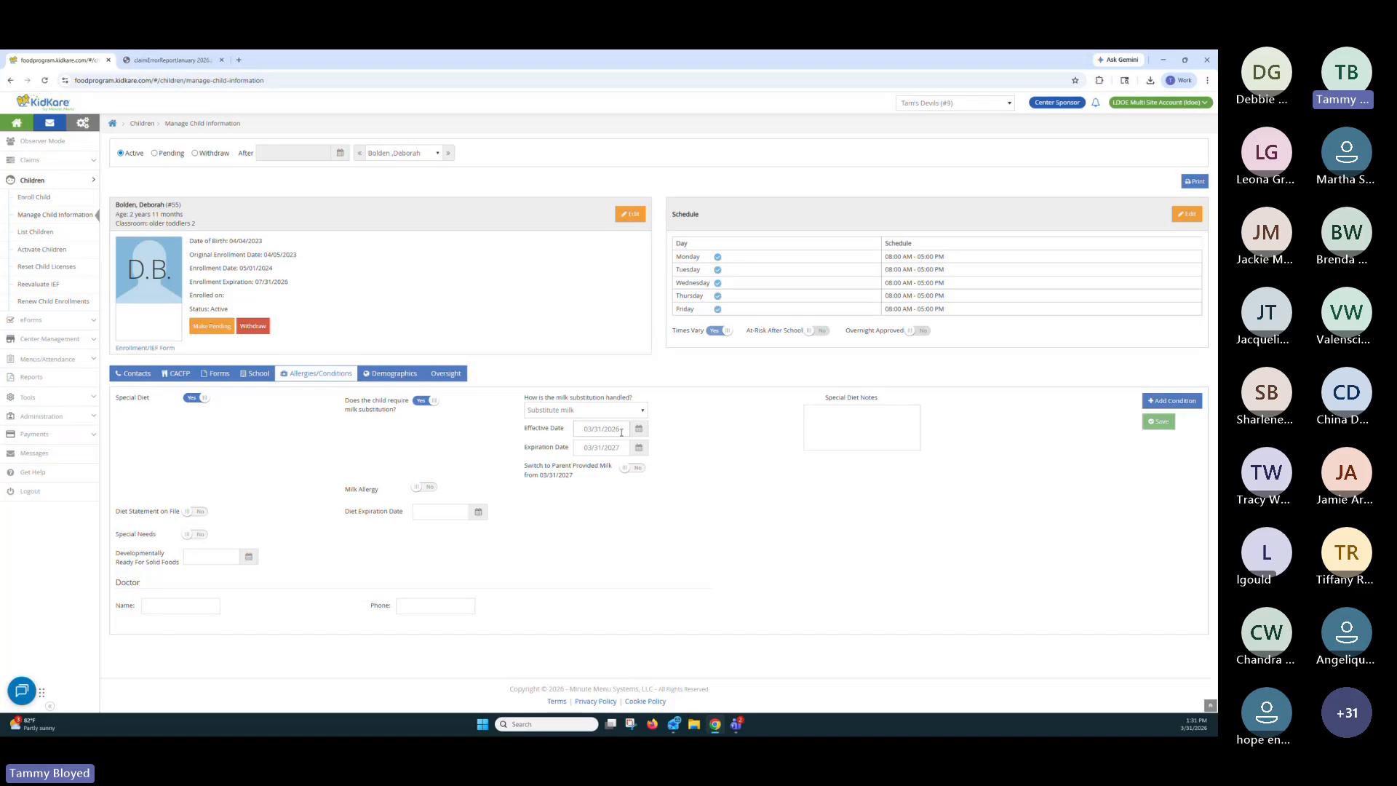
{"action": "left_click_drag", "start_coordinate": [620, 429], "coordinate": [581, 429]}
{"action": "type", "text": "0"}
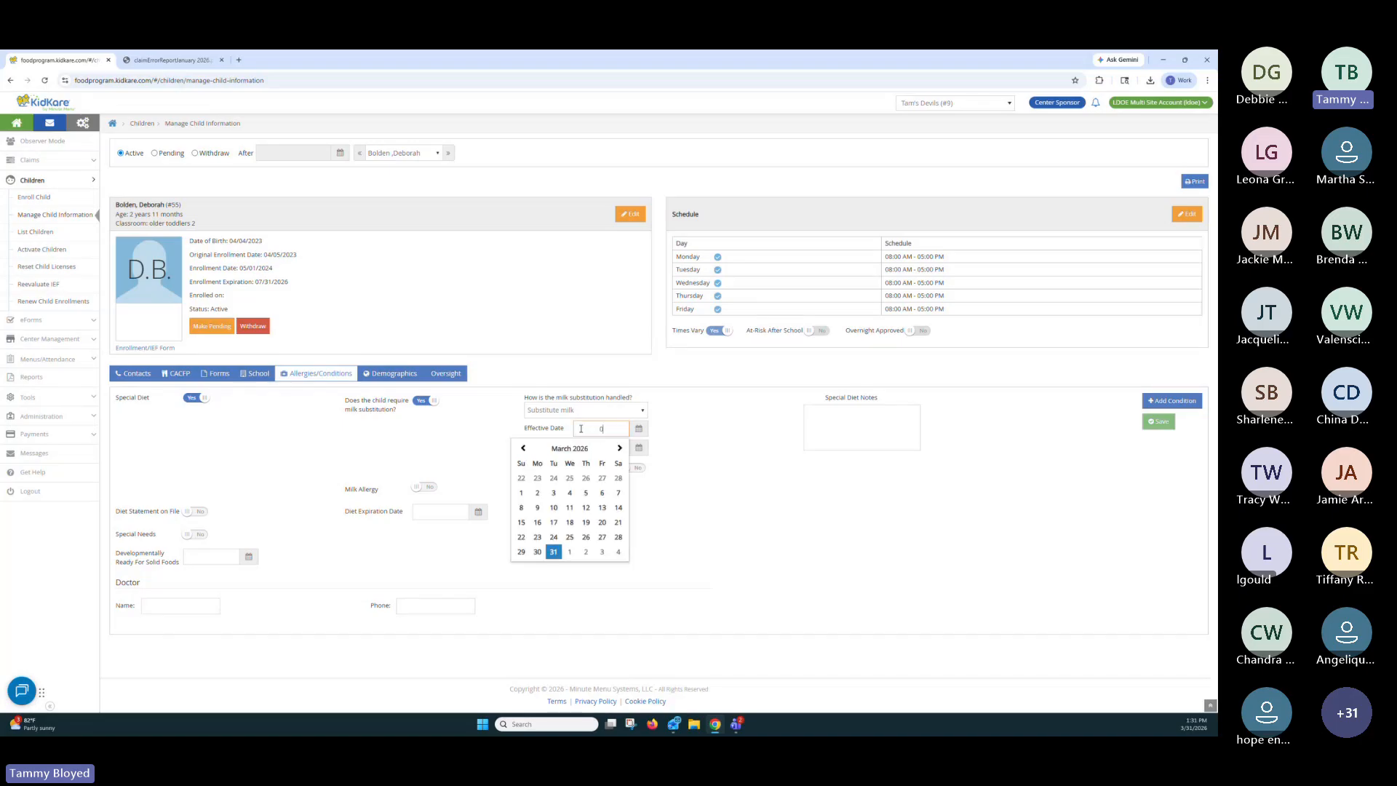
{"action": "type", "text": "3/01"}
{"action": "type", "text": "/2026"}
- Set the substitution Expiration Date to 3/26/26
{"action": "left_click", "coordinate": [644, 448]}
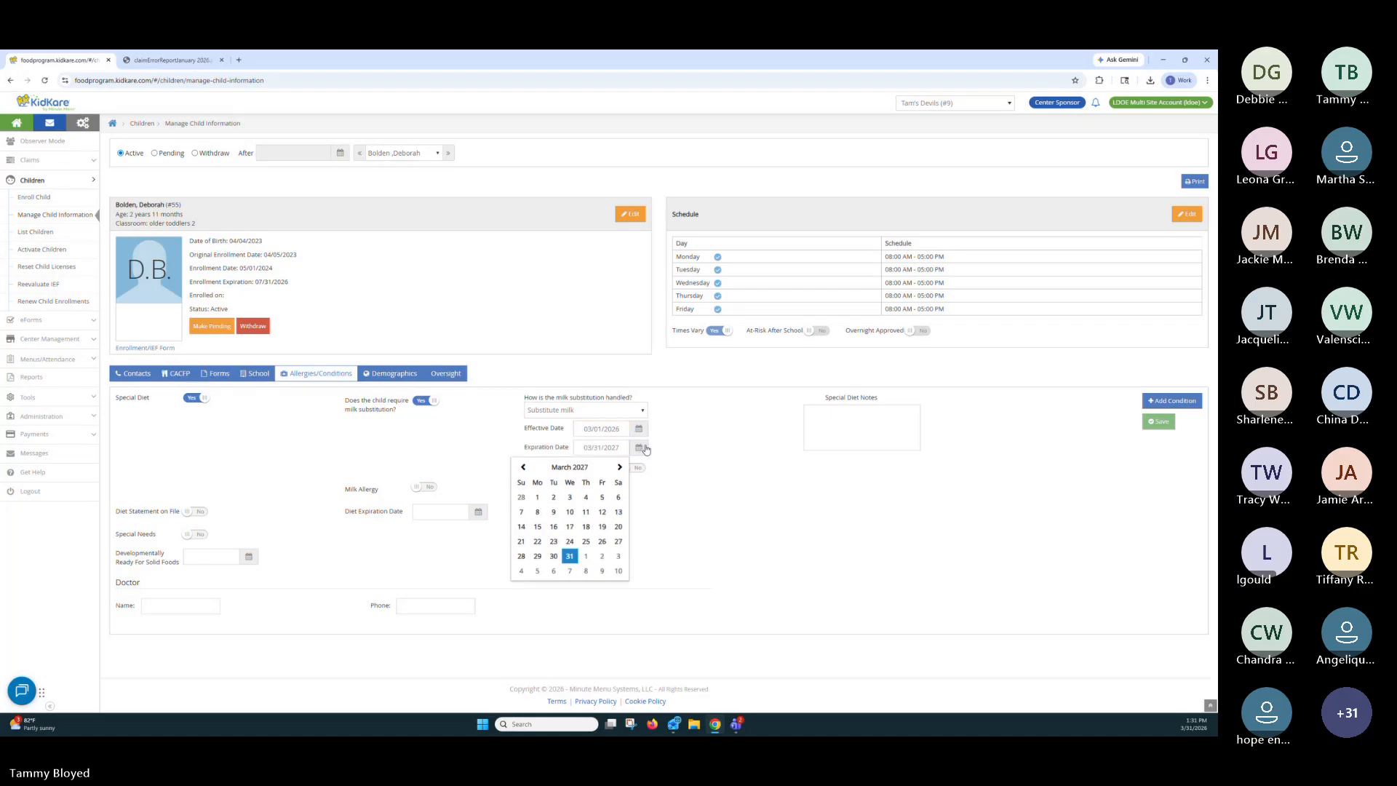
{"action": "left_click", "coordinate": [681, 451]}
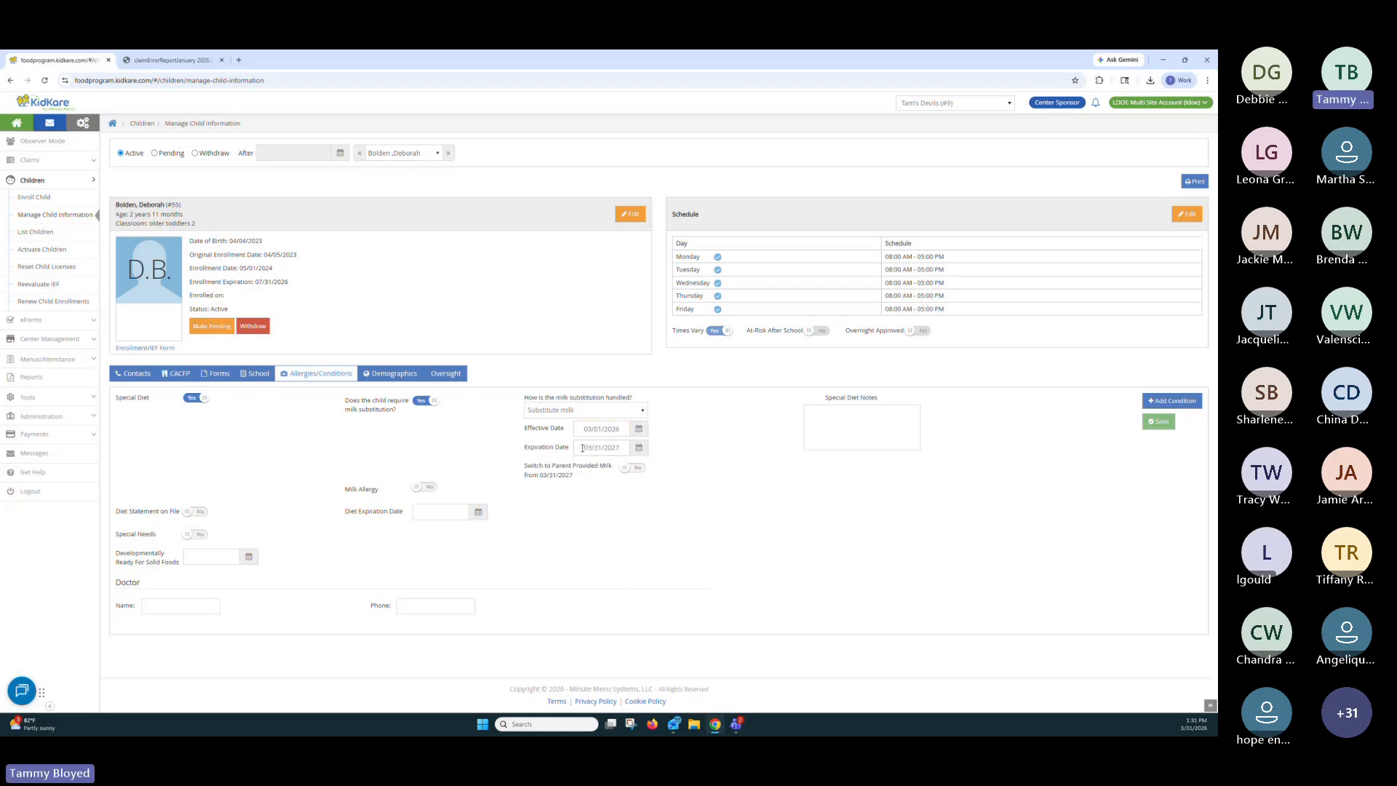
{"action": "left_click", "coordinate": [620, 447]}
{"action": "key", "text": "BackSpace"}
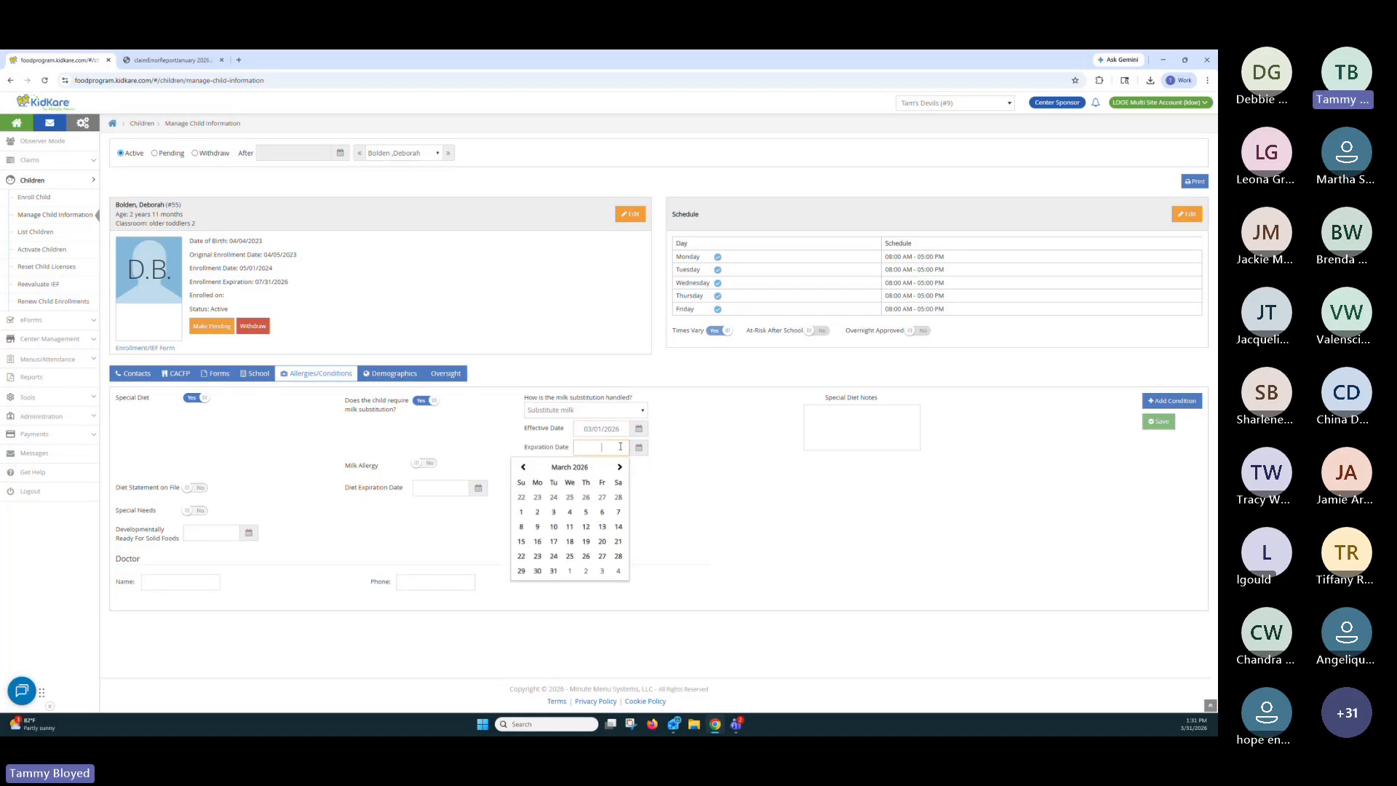
{"action": "left_click", "coordinate": [673, 462]}
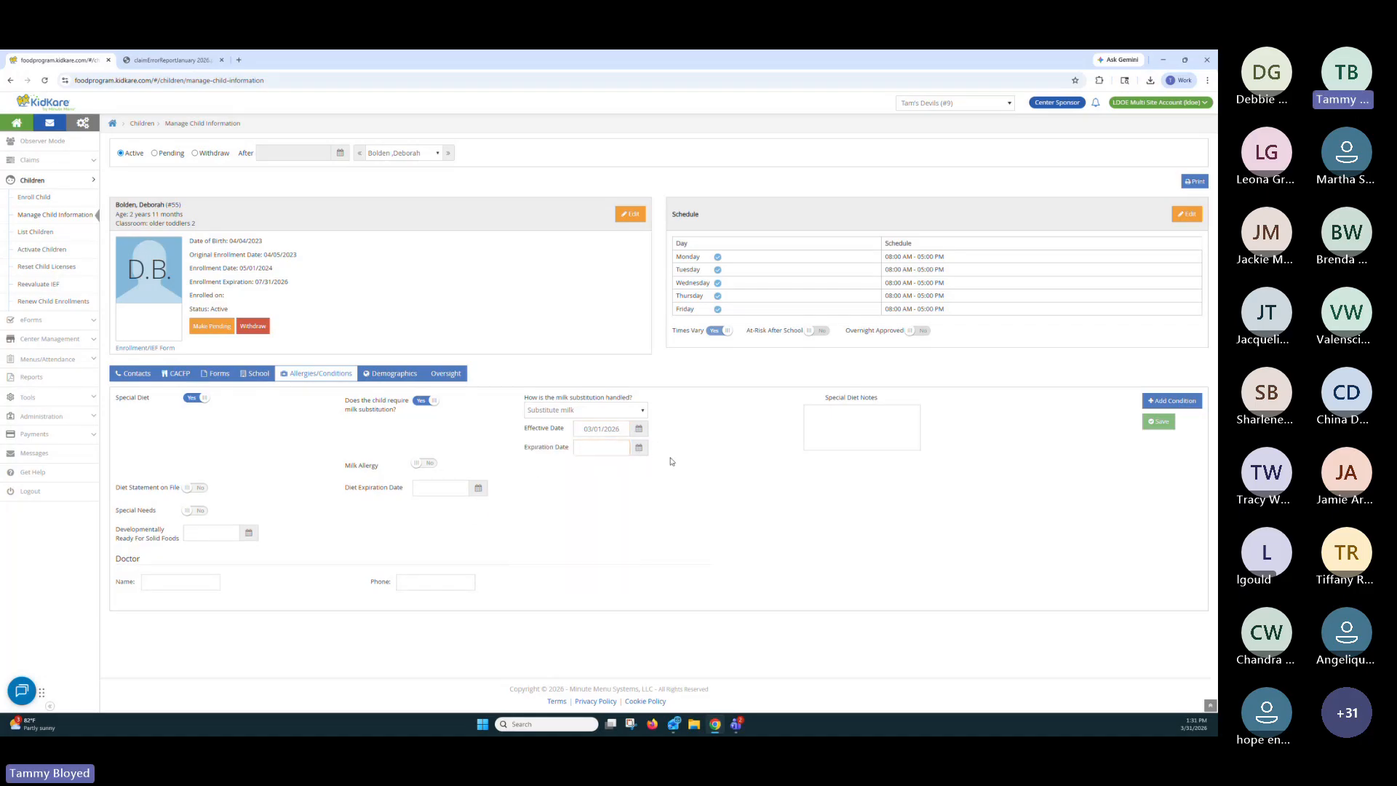
{"action": "left_click", "coordinate": [599, 449]}
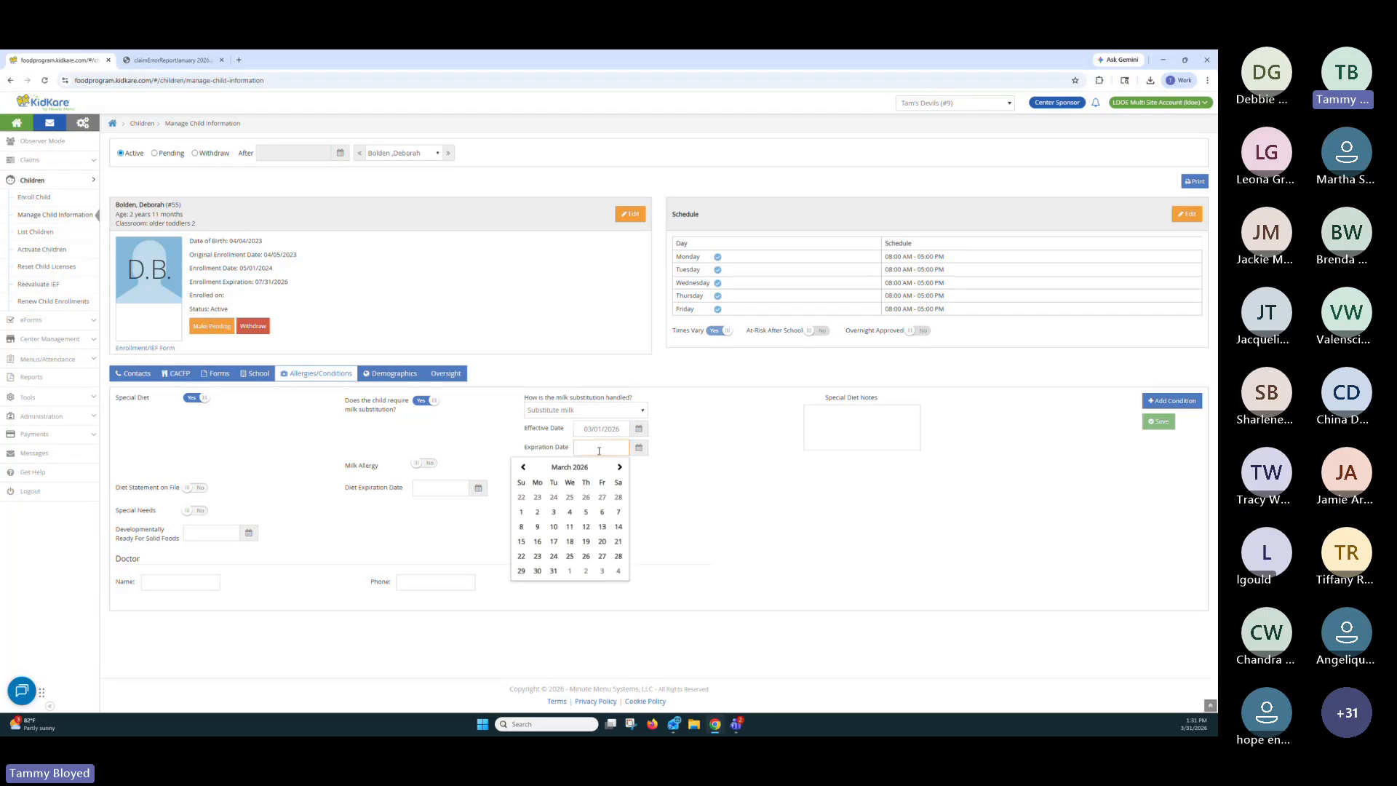
{"action": "type", "text": "3/26/26"}
{"action": "left_click", "coordinate": [656, 459]}
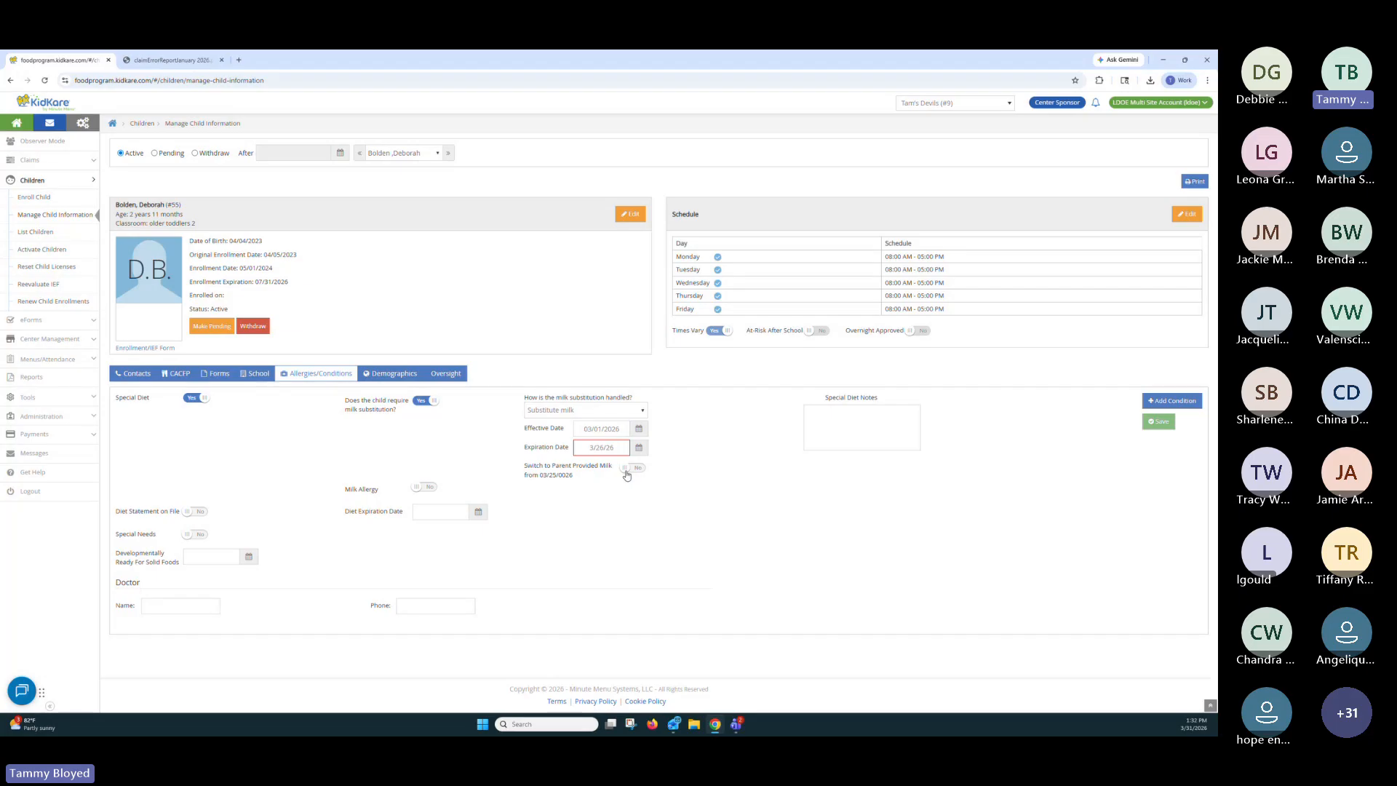
- Set Switch to Parent Provided Milk to Yes and correct the expiration year from 1926 to 2026
{"action": "left_click", "coordinate": [626, 473]}
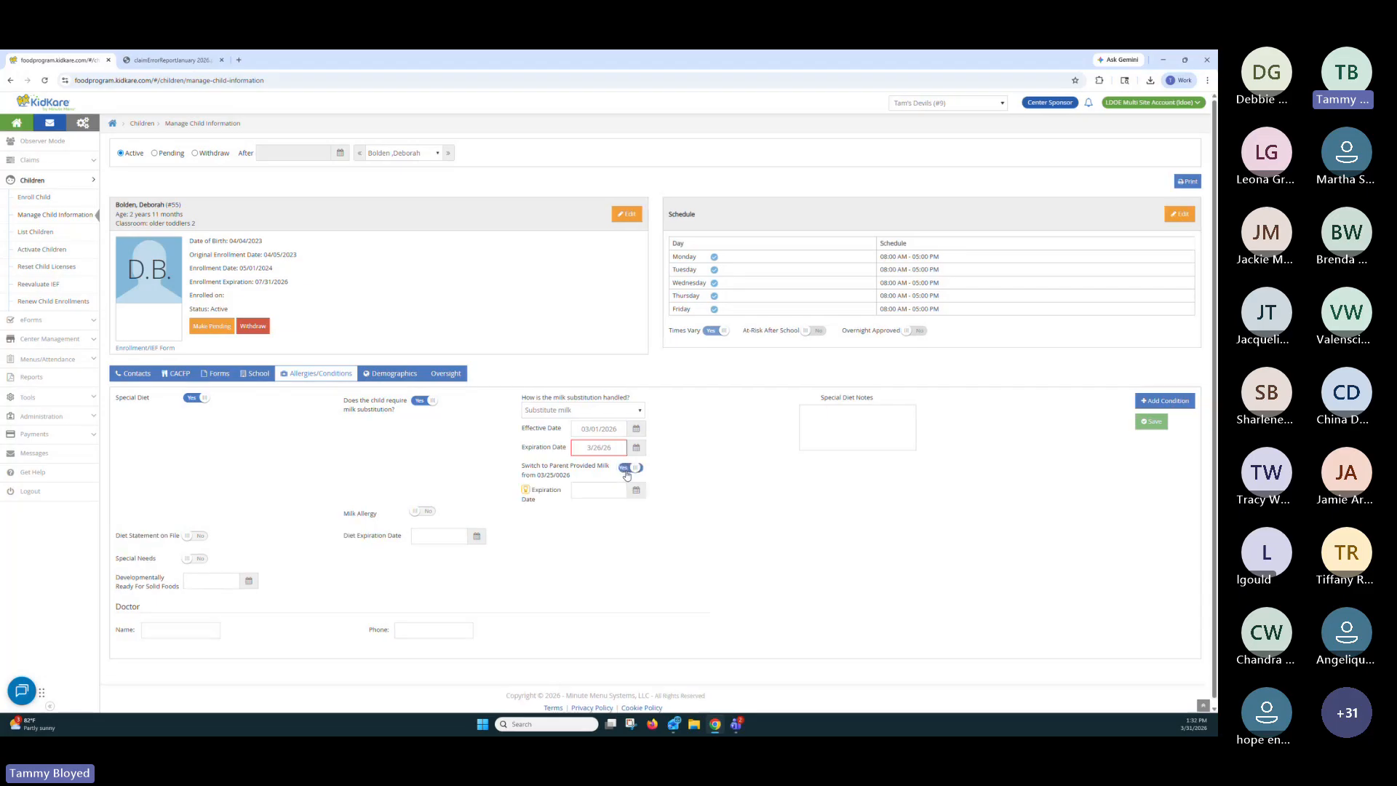
{"action": "left_click", "coordinate": [595, 493]}
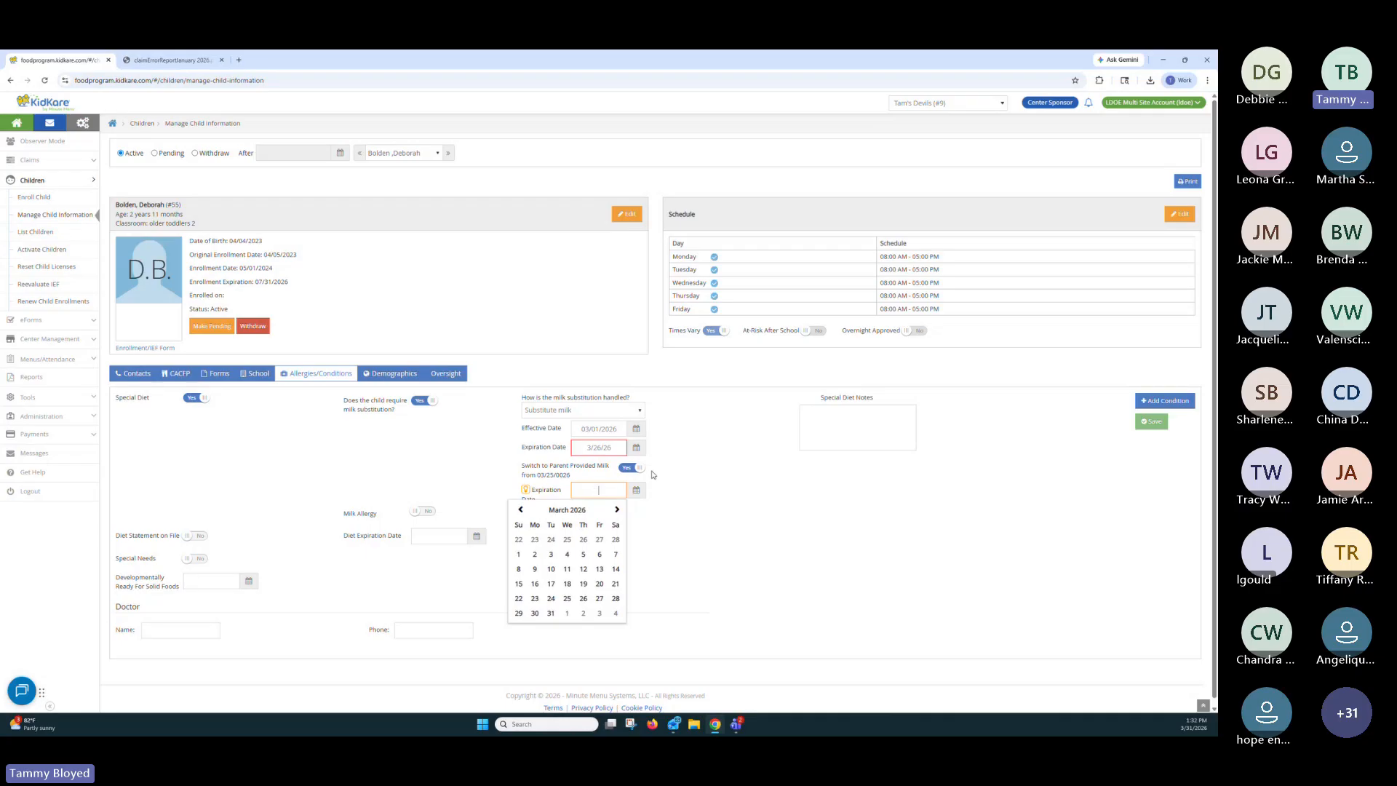
{"action": "left_click", "coordinate": [626, 448]}
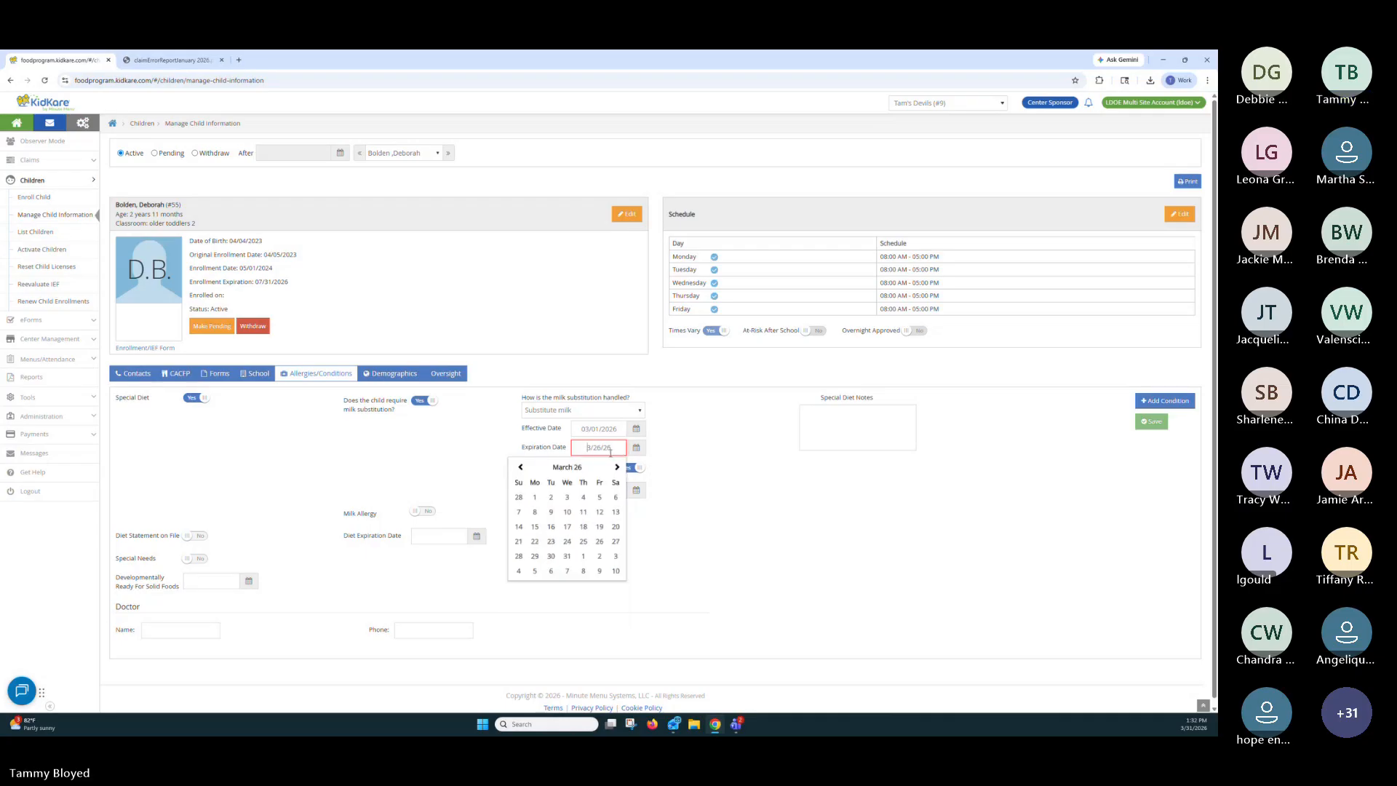
{"action": "left_click", "coordinate": [583, 542]}
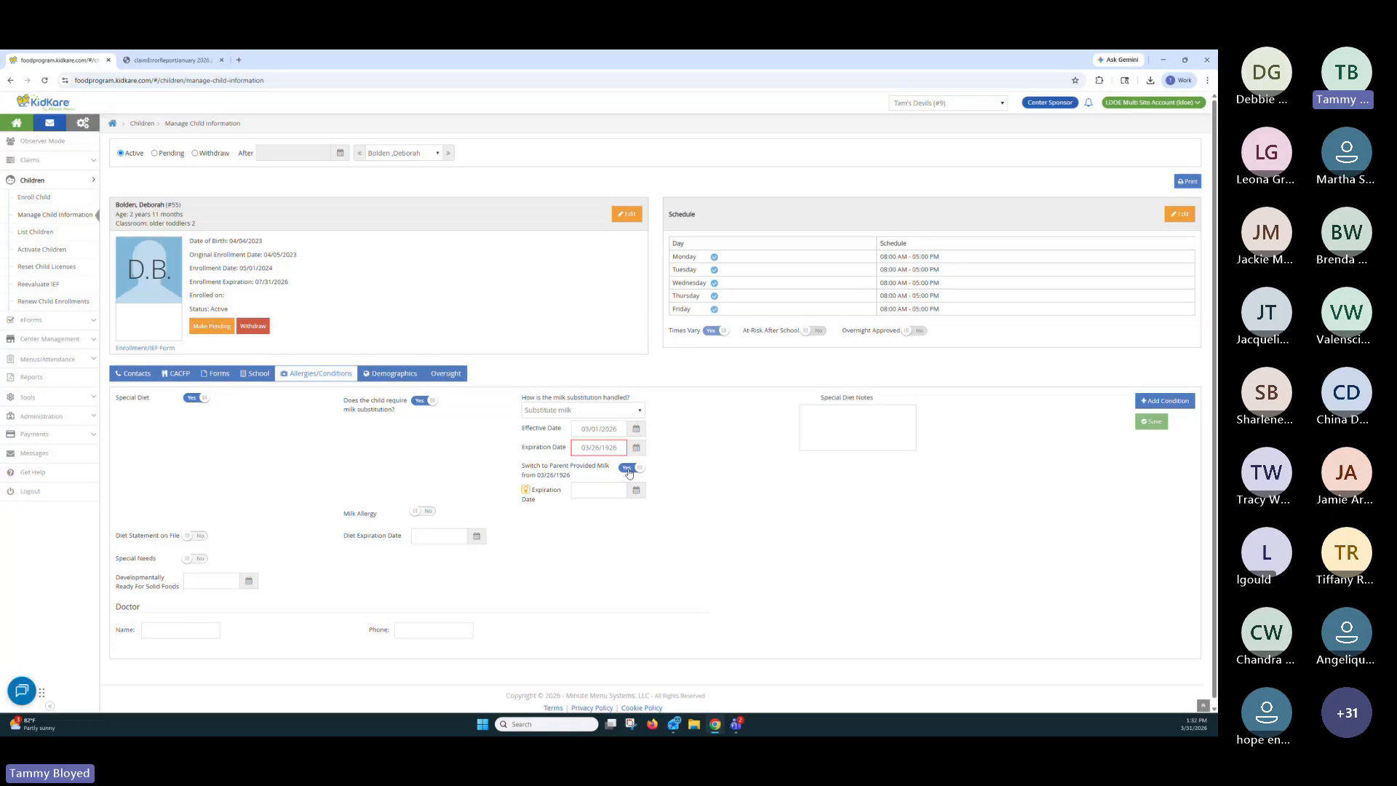
{"action": "double_click", "coordinate": [603, 448]}
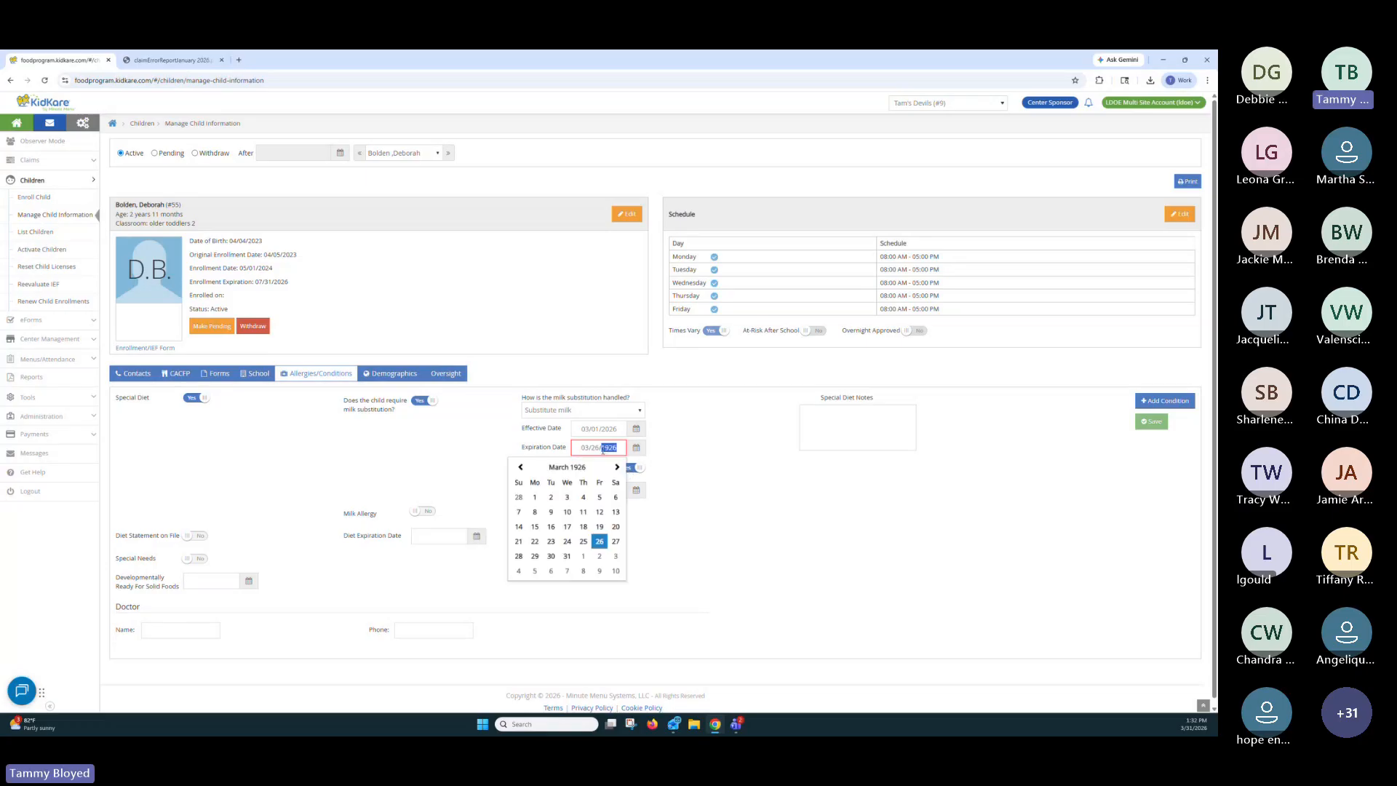
{"action": "type", "text": "2026"}
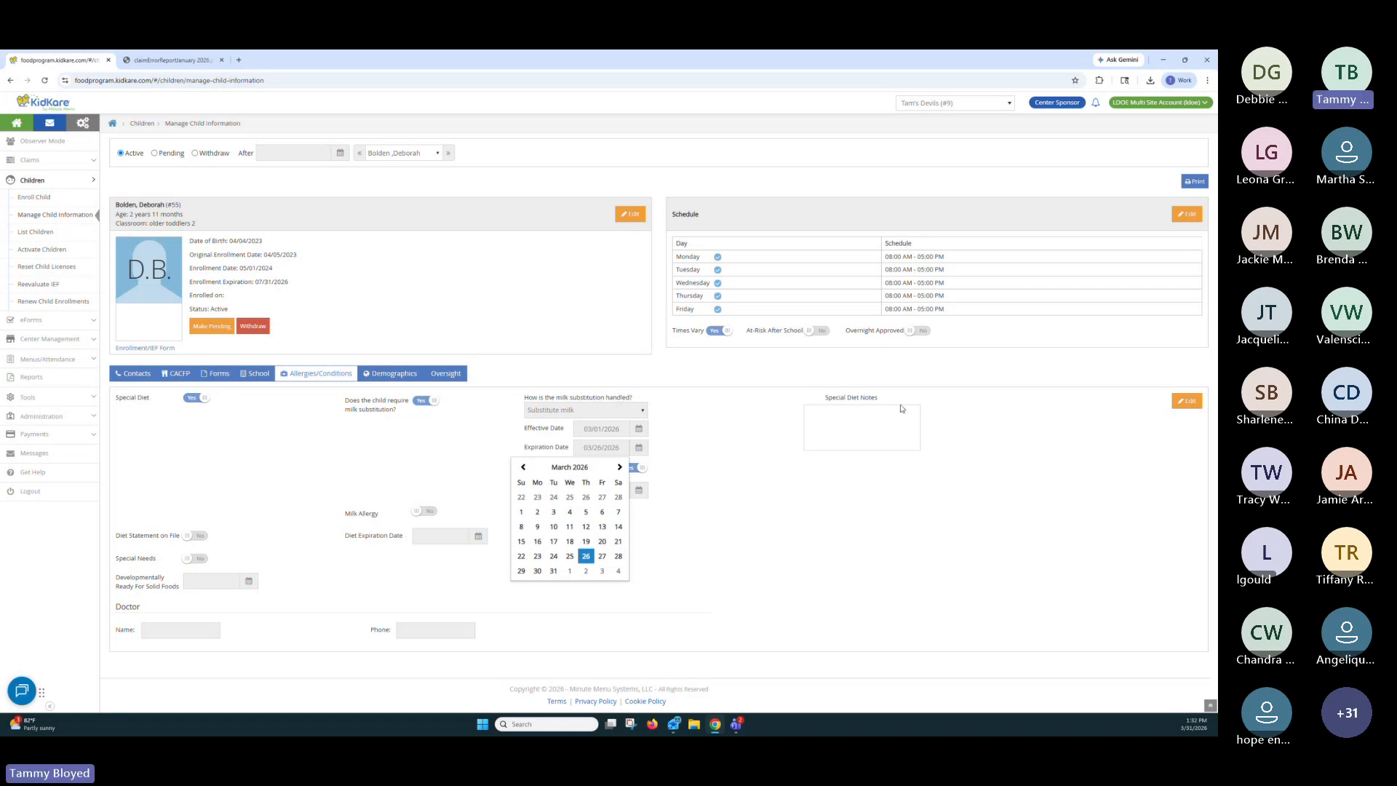
{"action": "left_click", "coordinate": [1189, 401]}
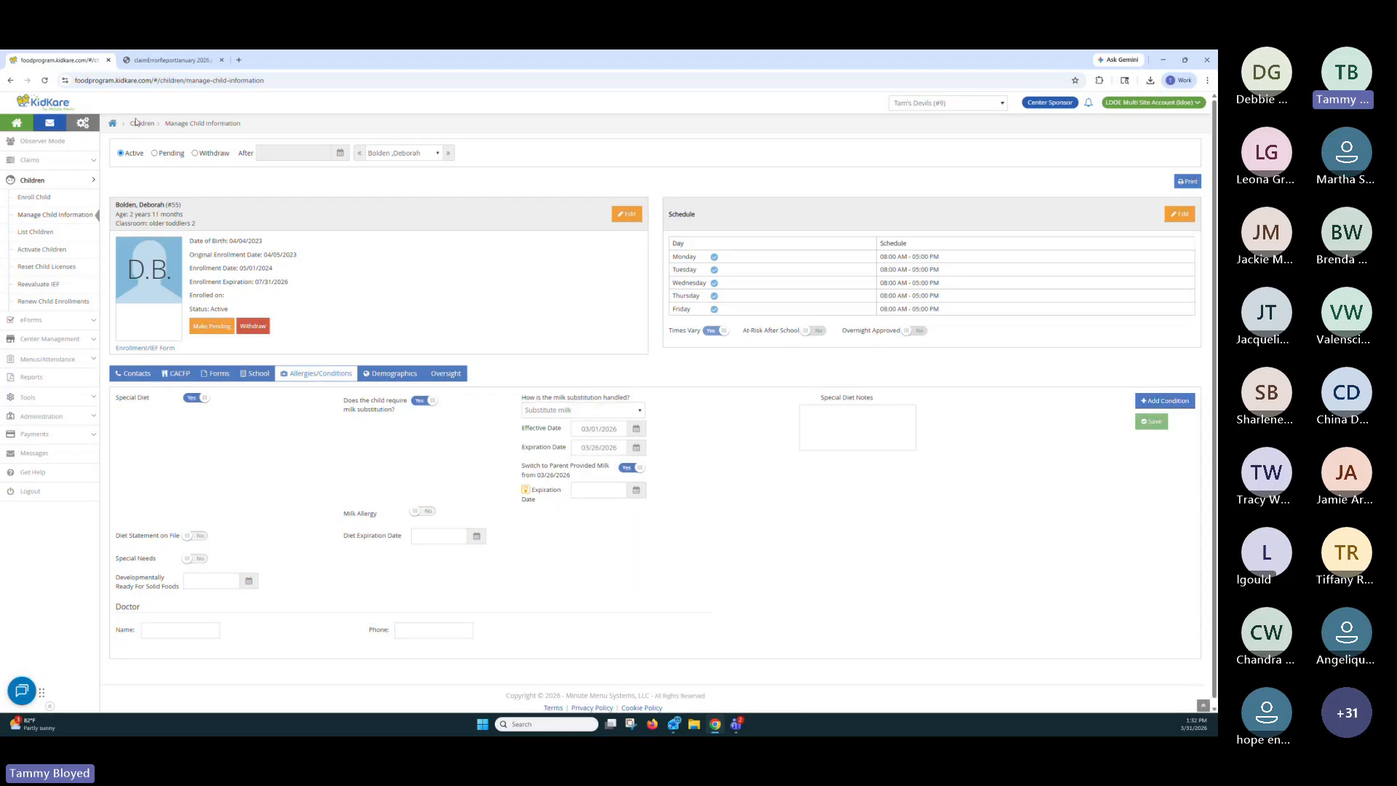
- Open the Center Daily Menu and step the date back to January 5, 2026, via January 1
{"action": "left_click", "coordinate": [47, 359]}
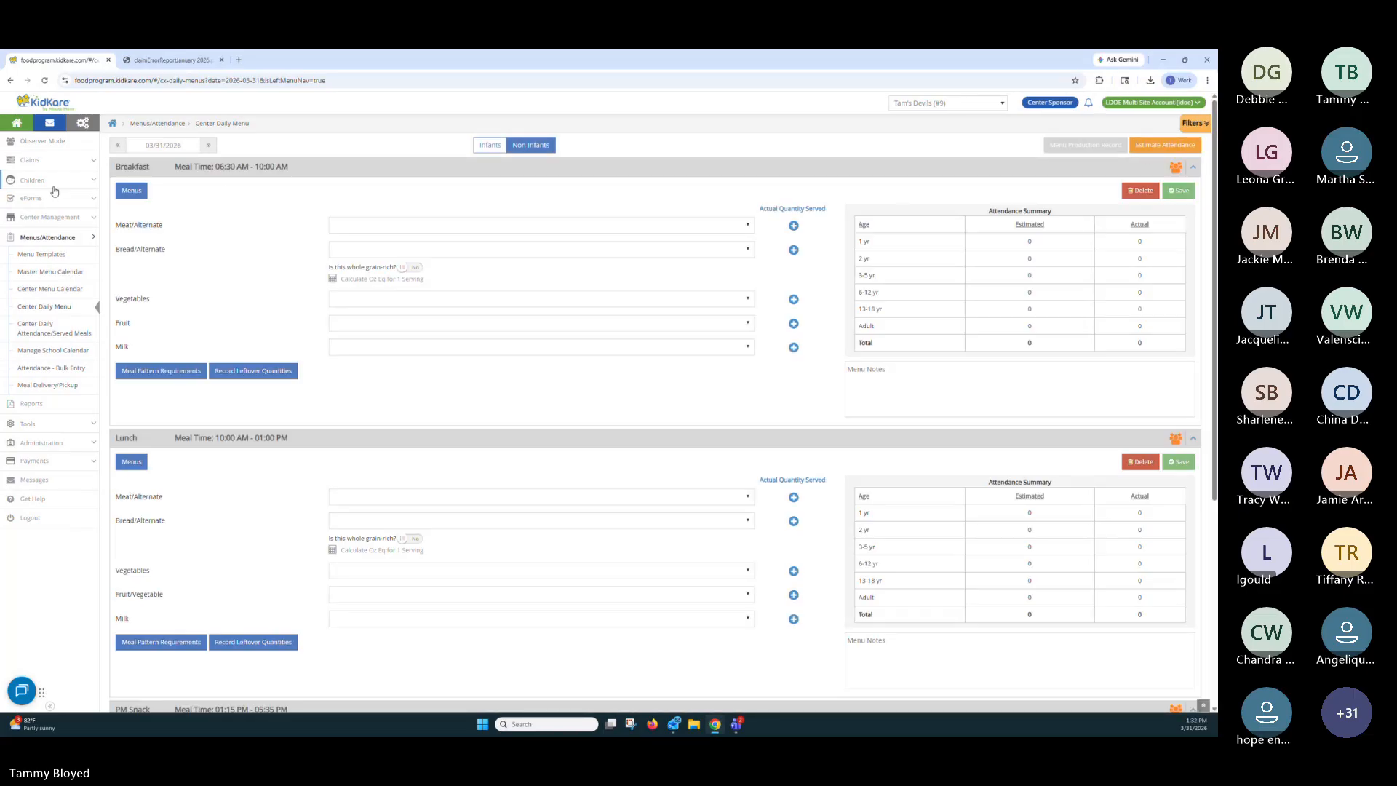
{"action": "left_click", "coordinate": [153, 144]}
{"action": "left_click", "coordinate": [94, 166]}
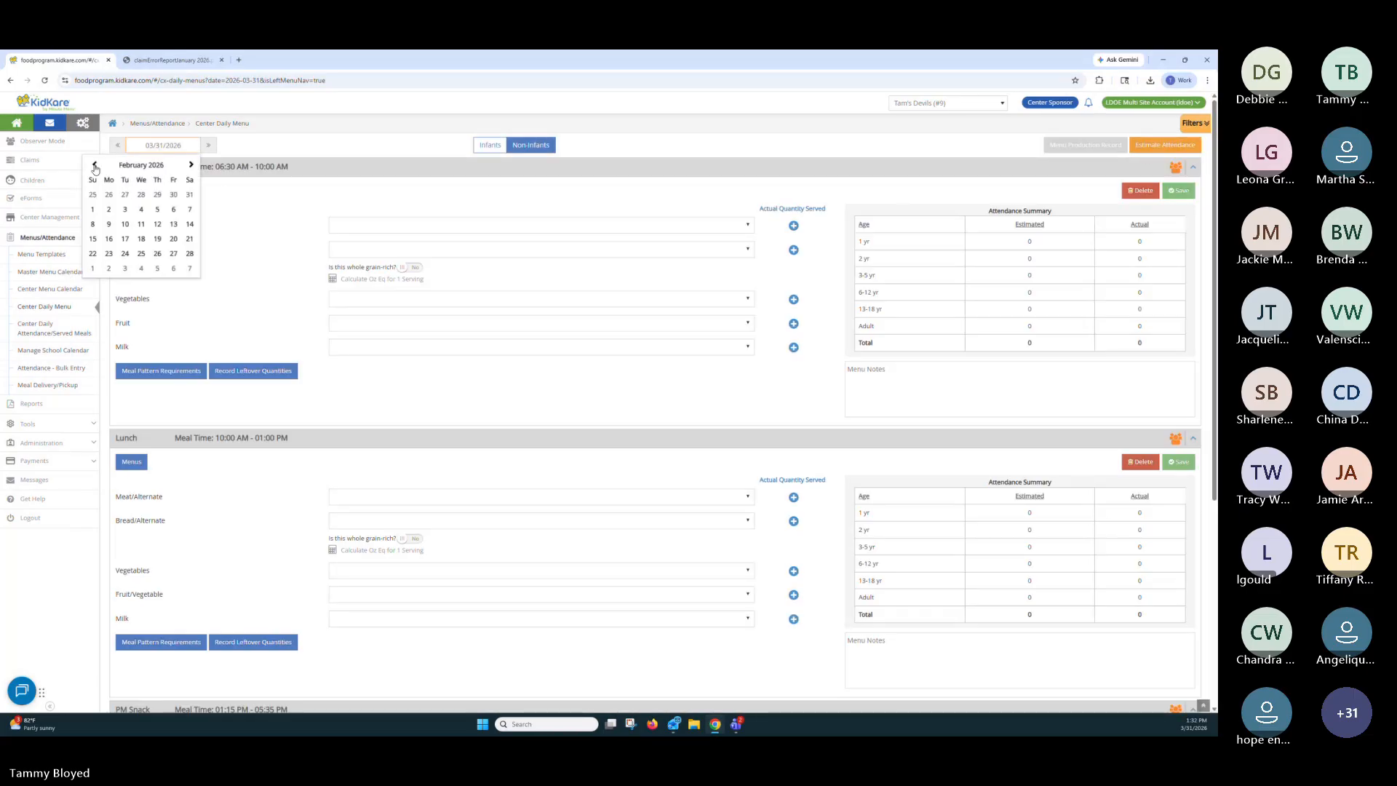
{"action": "left_click", "coordinate": [94, 166]}
{"action": "left_click", "coordinate": [157, 194]}
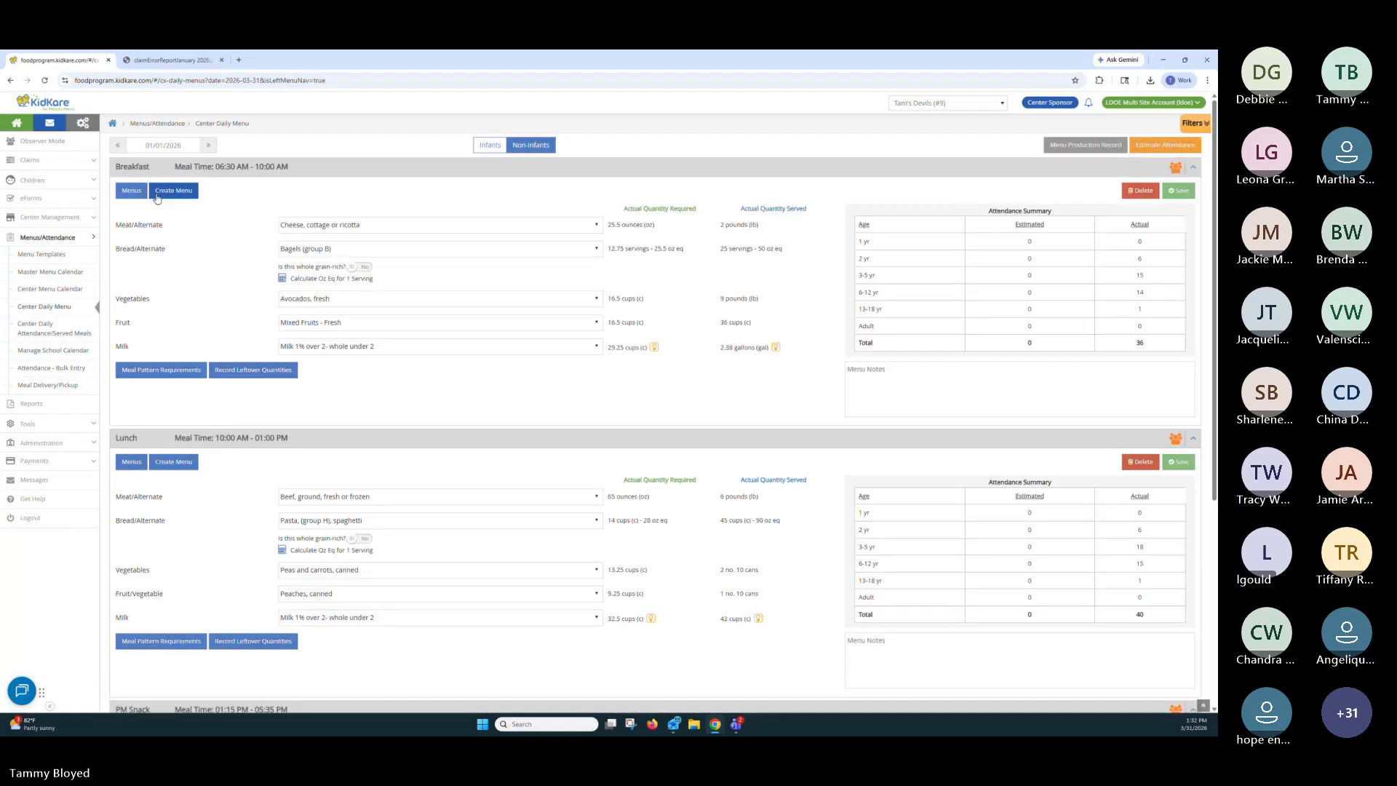
{"action": "left_click", "coordinate": [157, 145]}
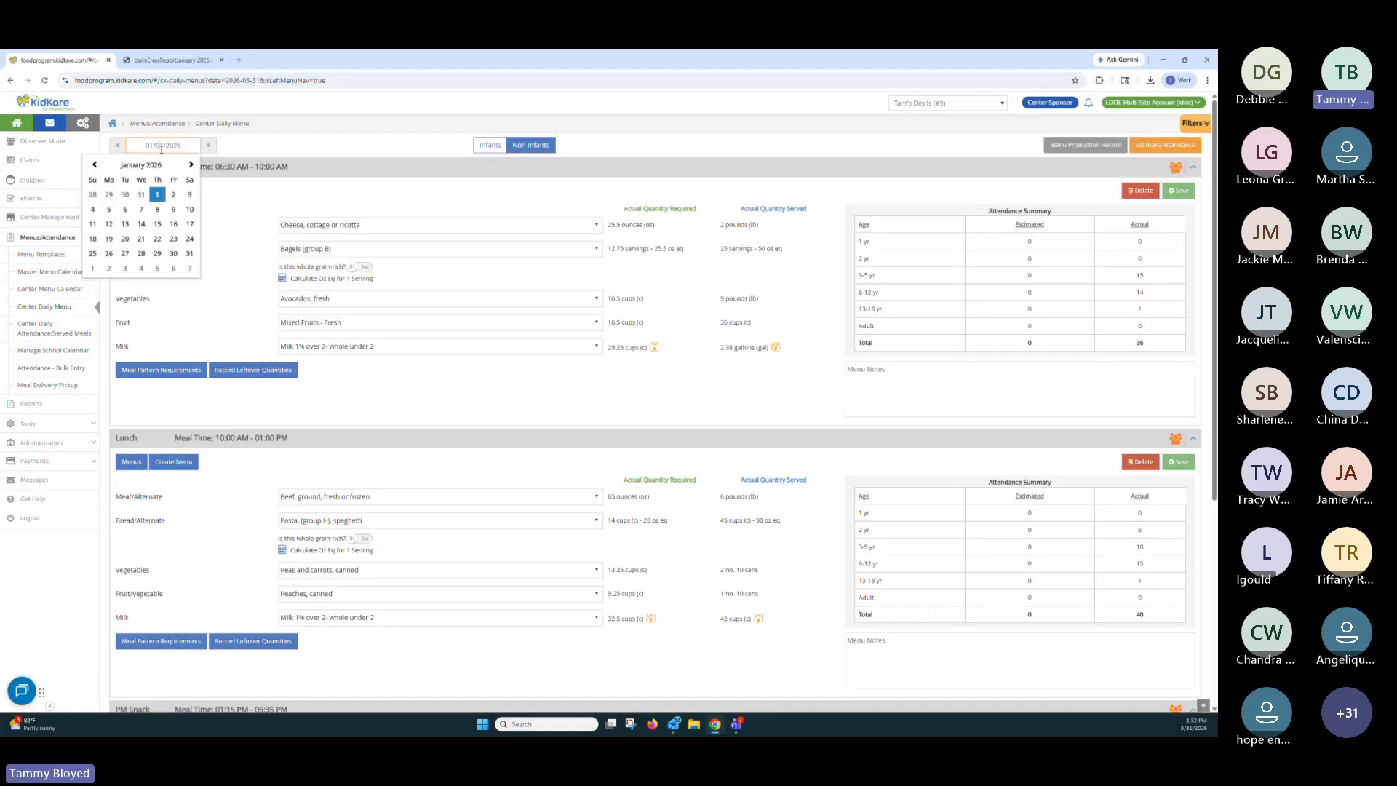
{"action": "left_click", "coordinate": [110, 210]}
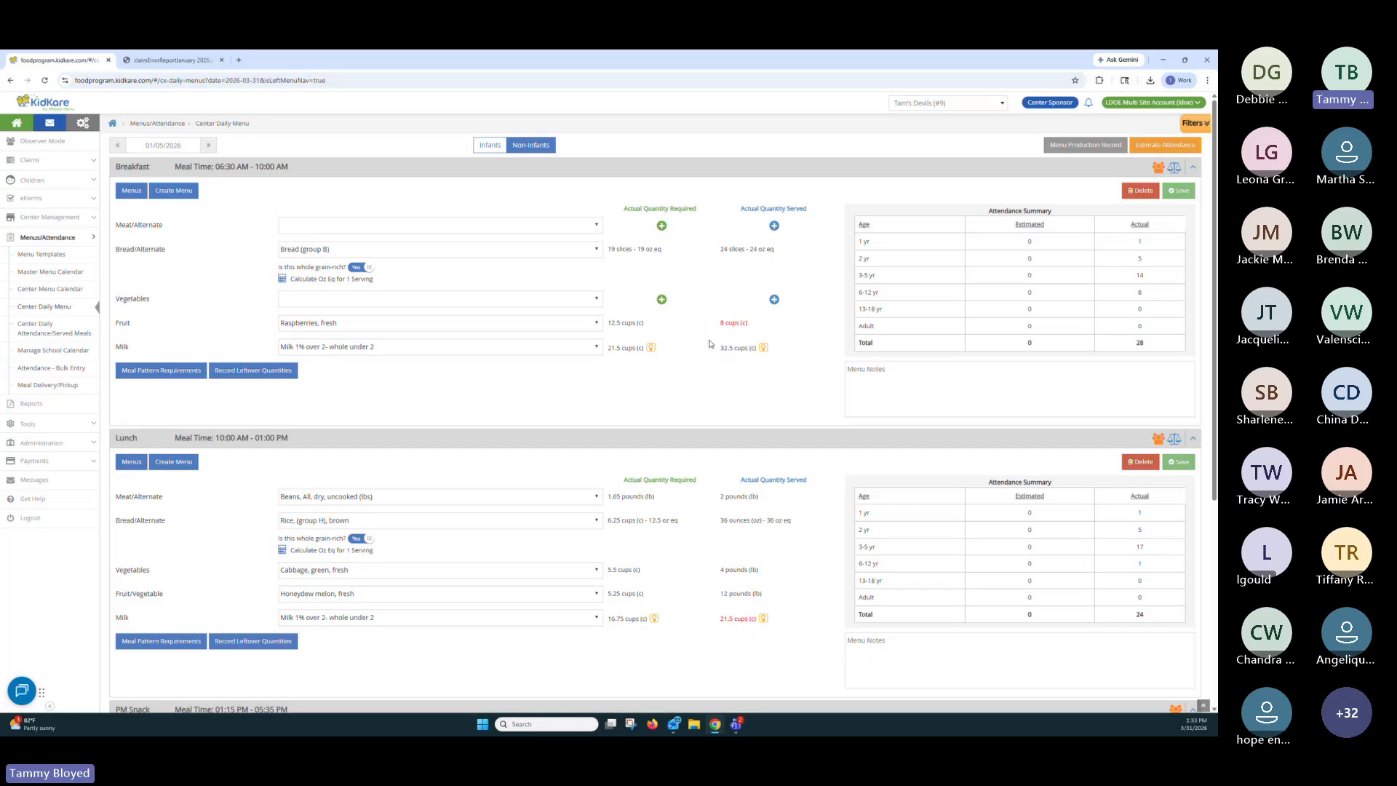
- Enter 160 as the breakfast raspberries Fruit Served amount with the unit set to ounces (oz)
{"action": "left_click", "coordinate": [726, 325]}
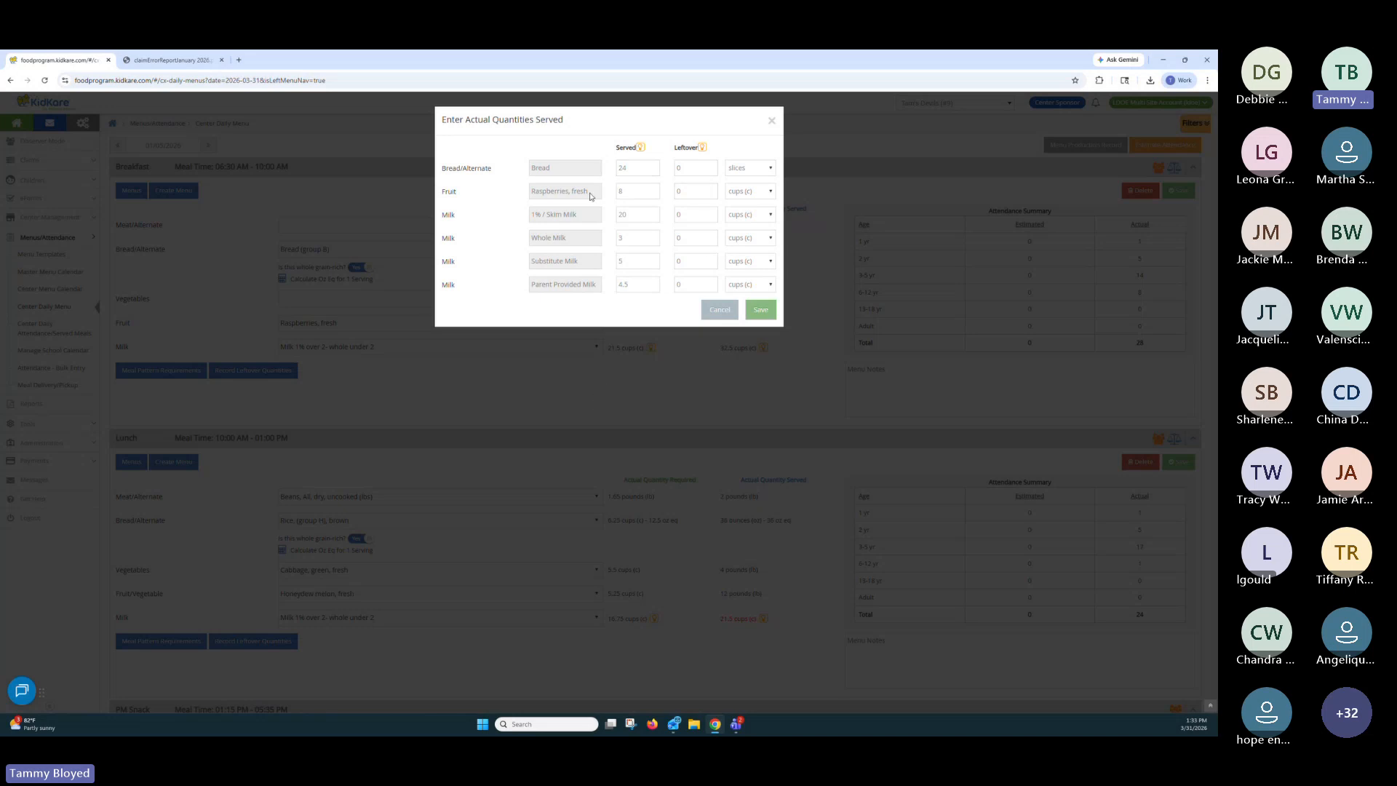
{"action": "left_click_drag", "start_coordinate": [630, 192], "coordinate": [608, 192]}
{"action": "type", "text": "160"}
{"action": "left_click", "coordinate": [771, 192]}
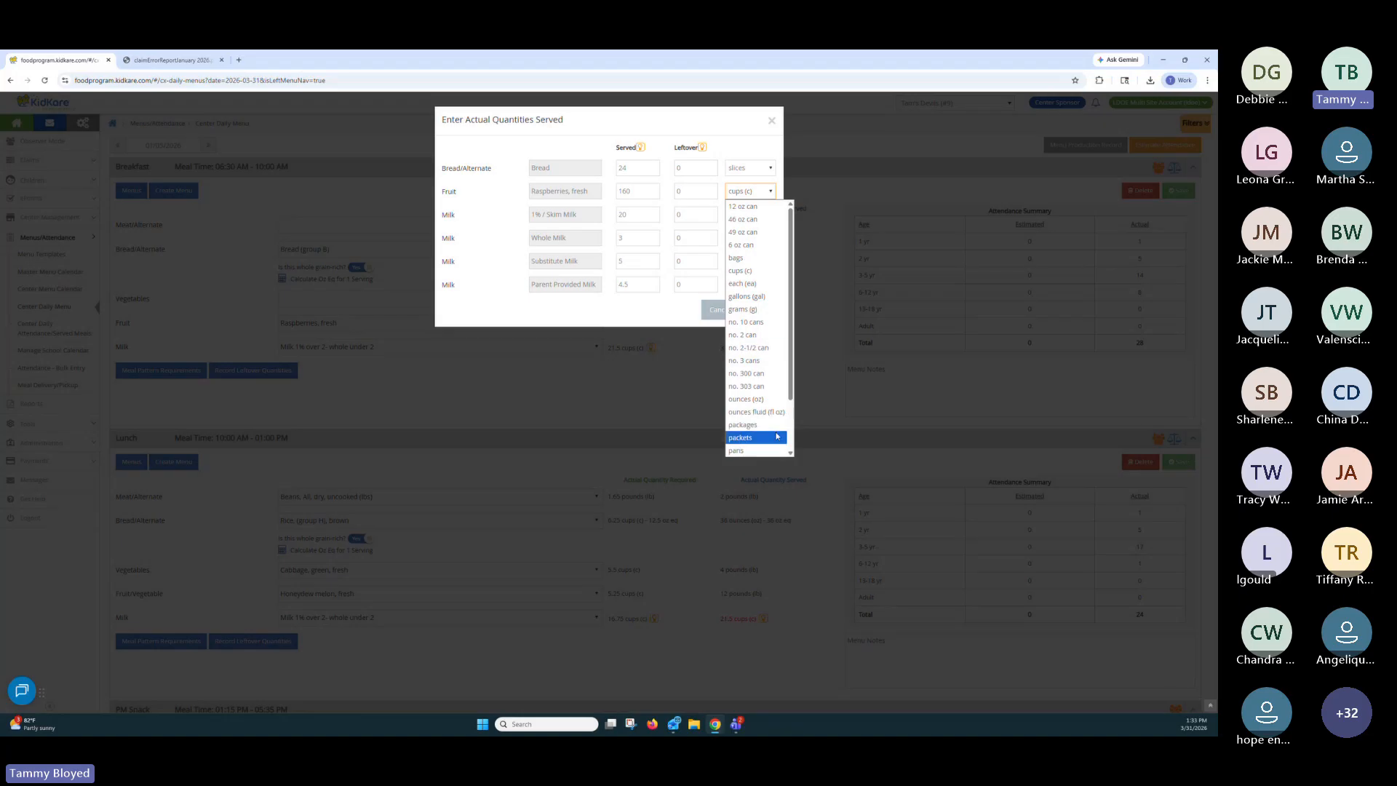
{"action": "left_click", "coordinate": [761, 400]}
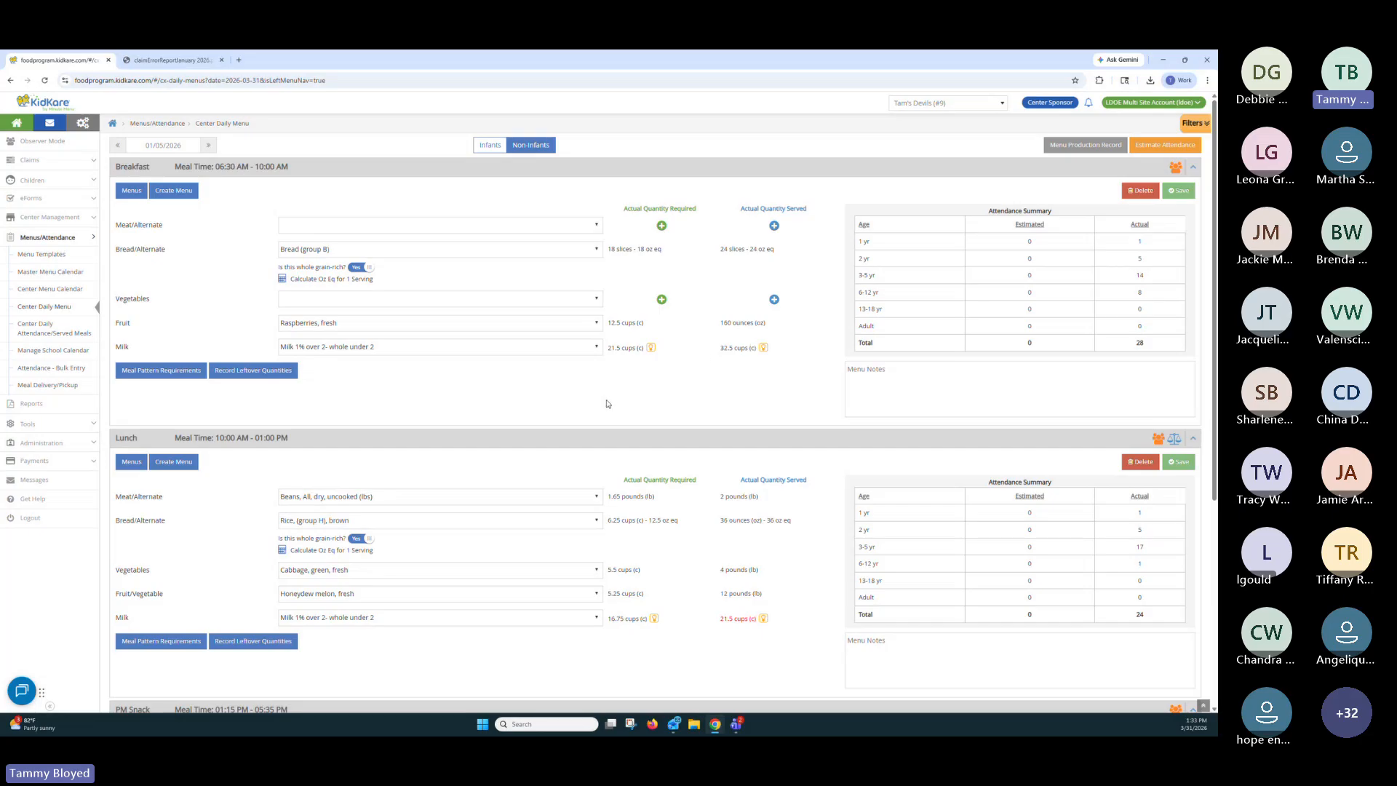
- Scroll to the PM Snack crackers and juice and open their Actual Quantity Served entry
{"action": "scroll", "coordinate": [593, 416], "scroll_direction": "down", "scroll_amount": 2}
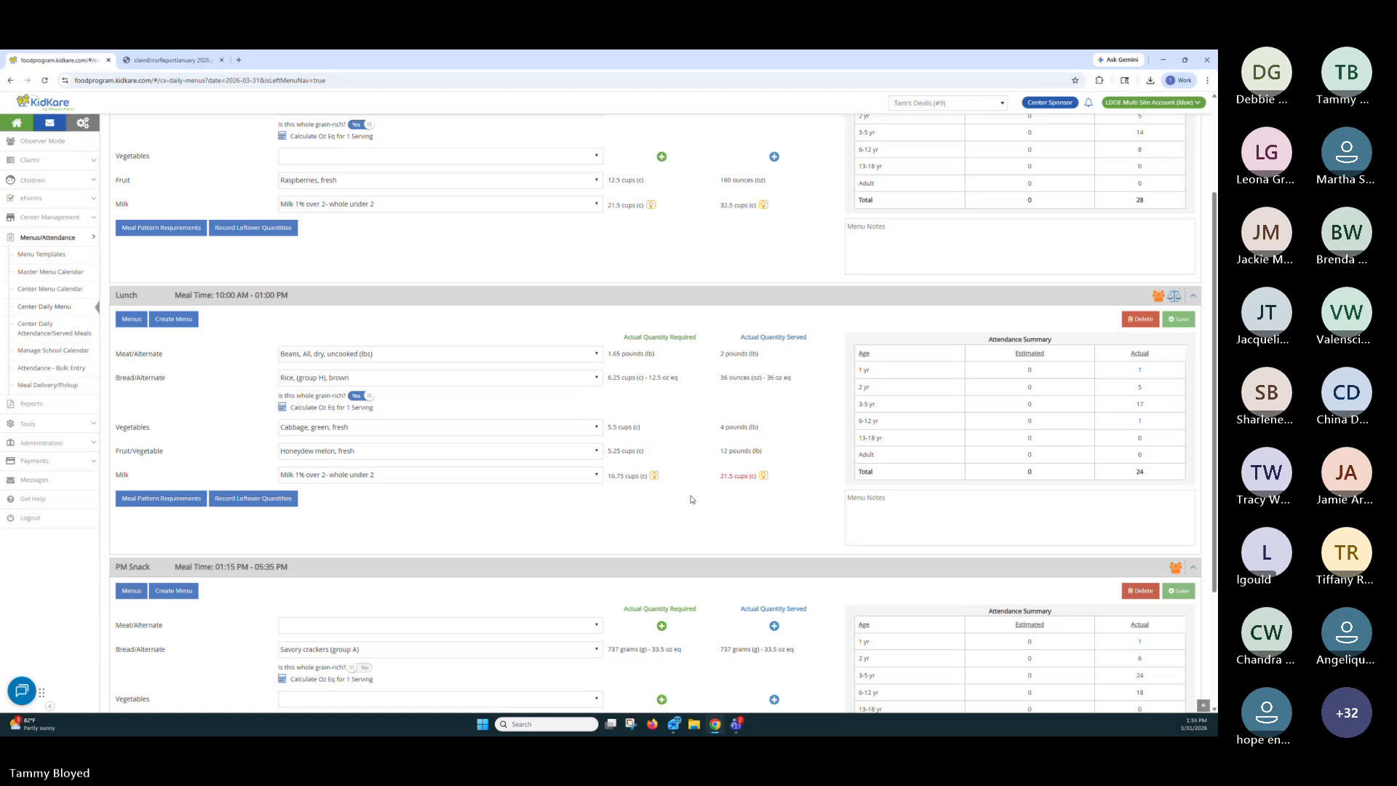
{"action": "scroll", "coordinate": [691, 499], "scroll_direction": "down", "scroll_amount": 3}
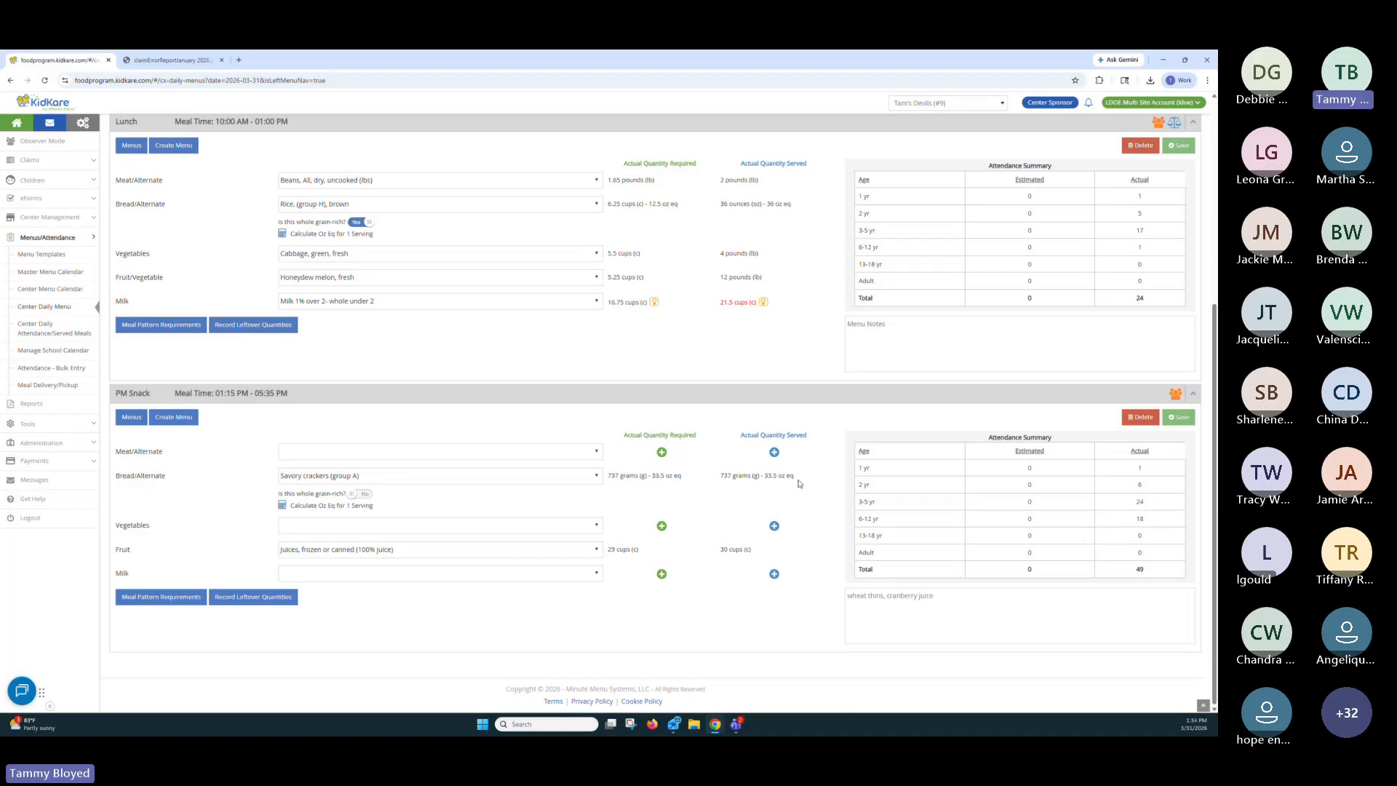
{"action": "left_click_drag", "start_coordinate": [800, 480], "coordinate": [607, 486]}
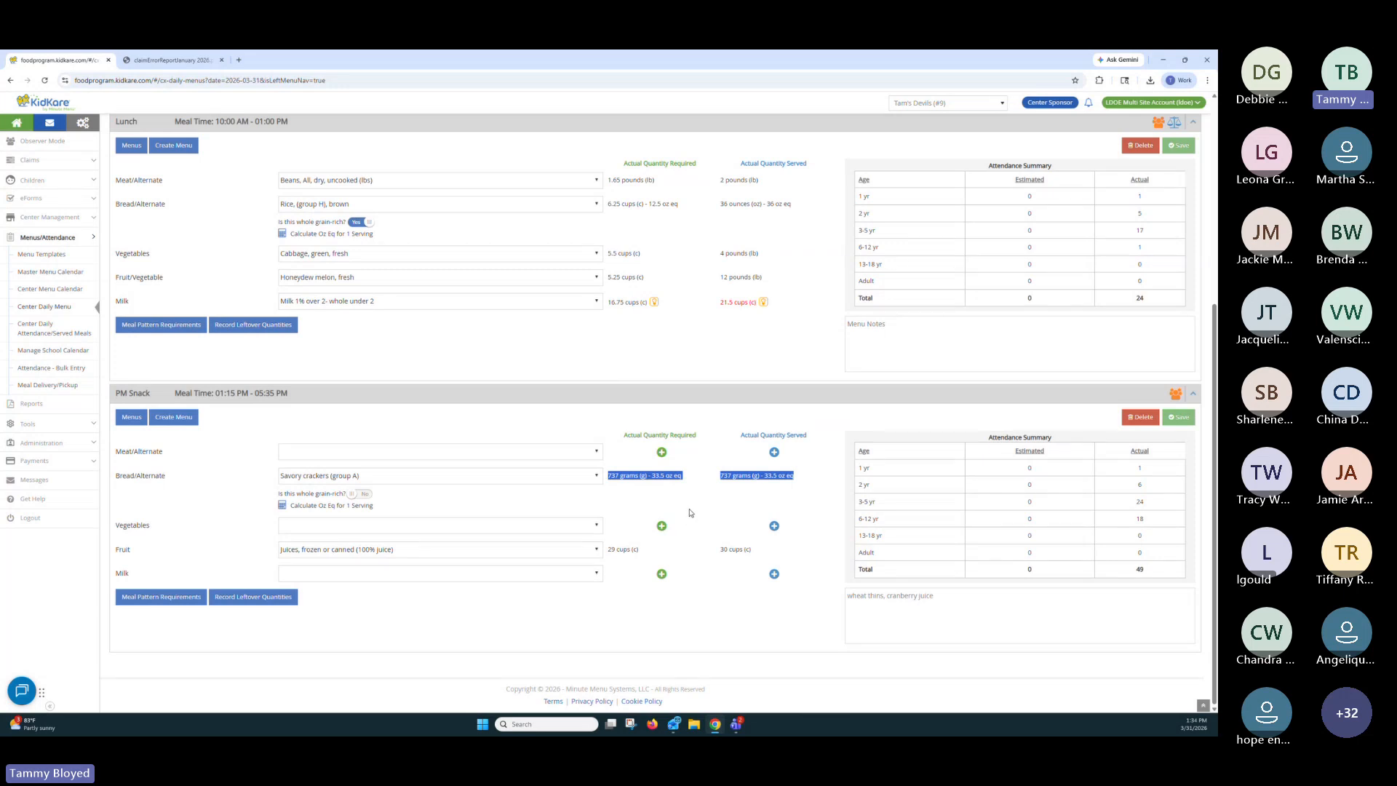
{"action": "left_click", "coordinate": [773, 477]}
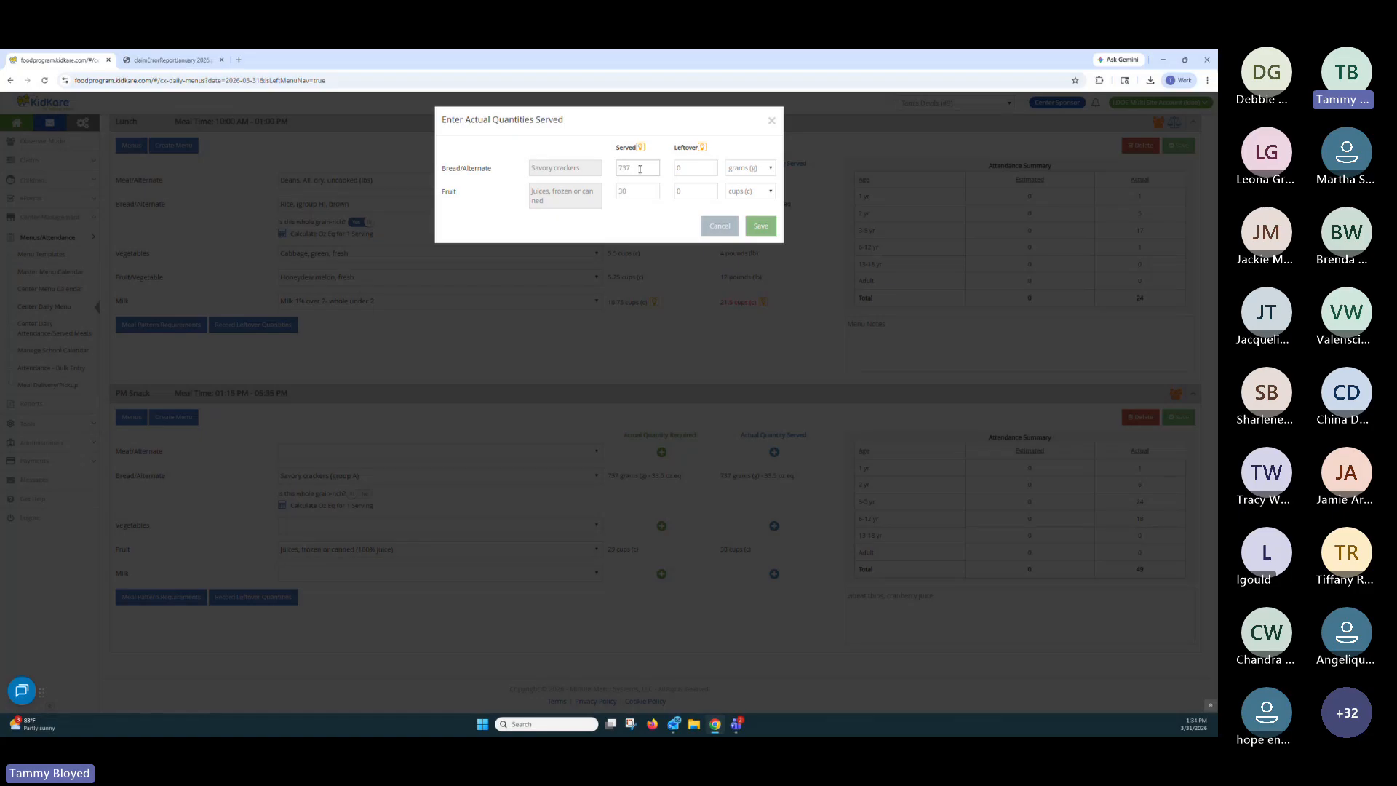
- Save the savory crackers served as 1126, then correct it to 450 ounces (oz)
{"action": "left_click_drag", "start_coordinate": [636, 169], "coordinate": [615, 173]}
{"action": "type", "text": "1136"}
{"action": "type", "text": "26"}
{"action": "left_click", "coordinate": [760, 226]}
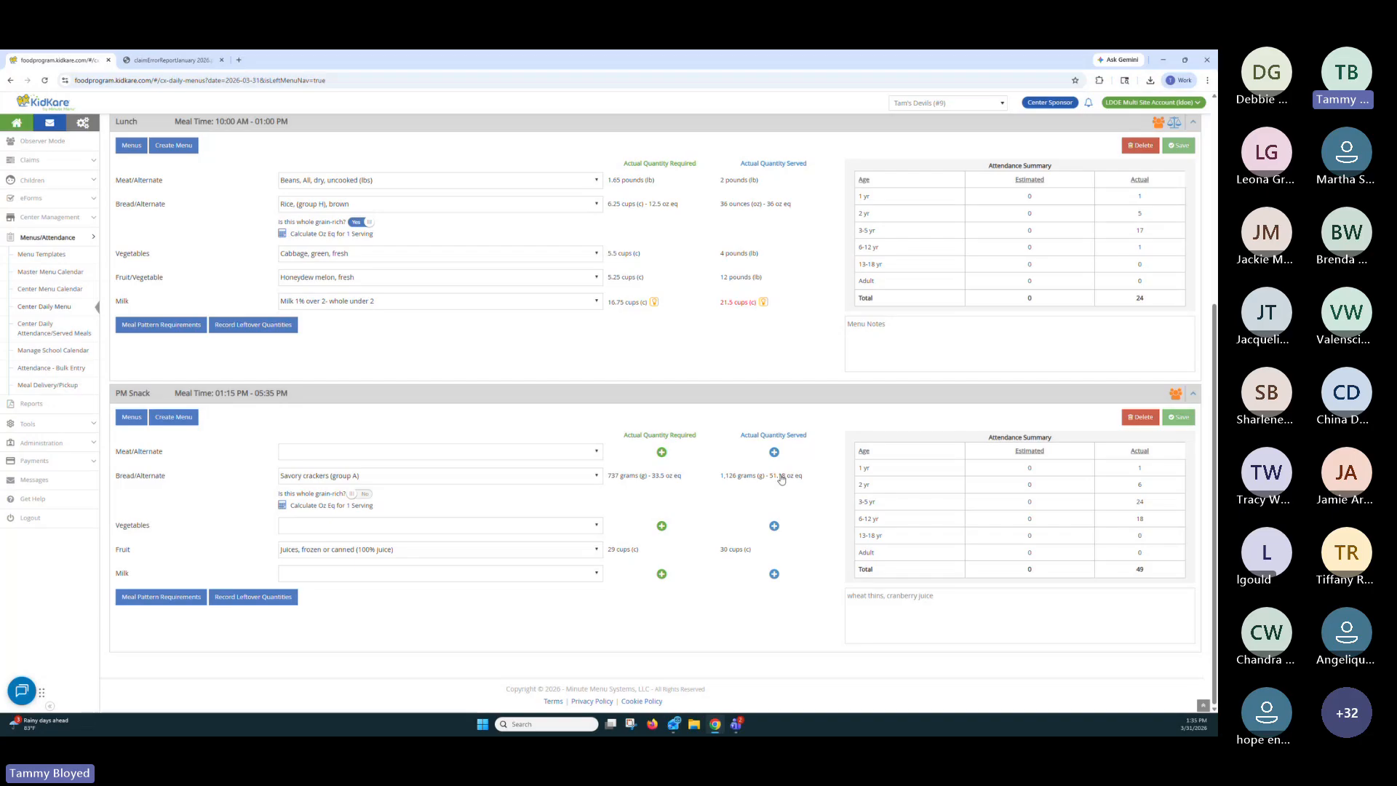
{"action": "left_click", "coordinate": [775, 454]}
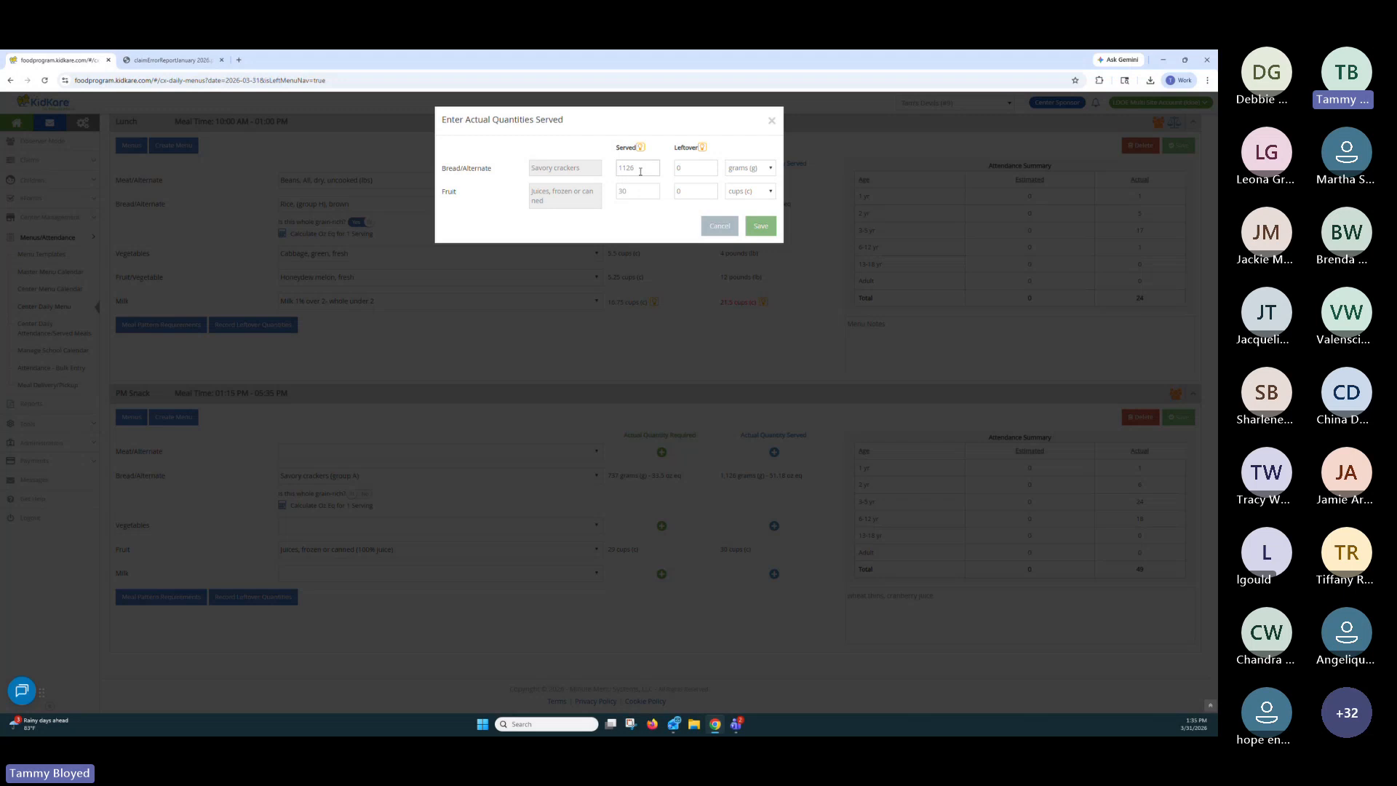
{"action": "left_click_drag", "start_coordinate": [640, 171], "coordinate": [614, 173]}
{"action": "type", "text": "450"}
{"action": "left_click", "coordinate": [762, 171]}
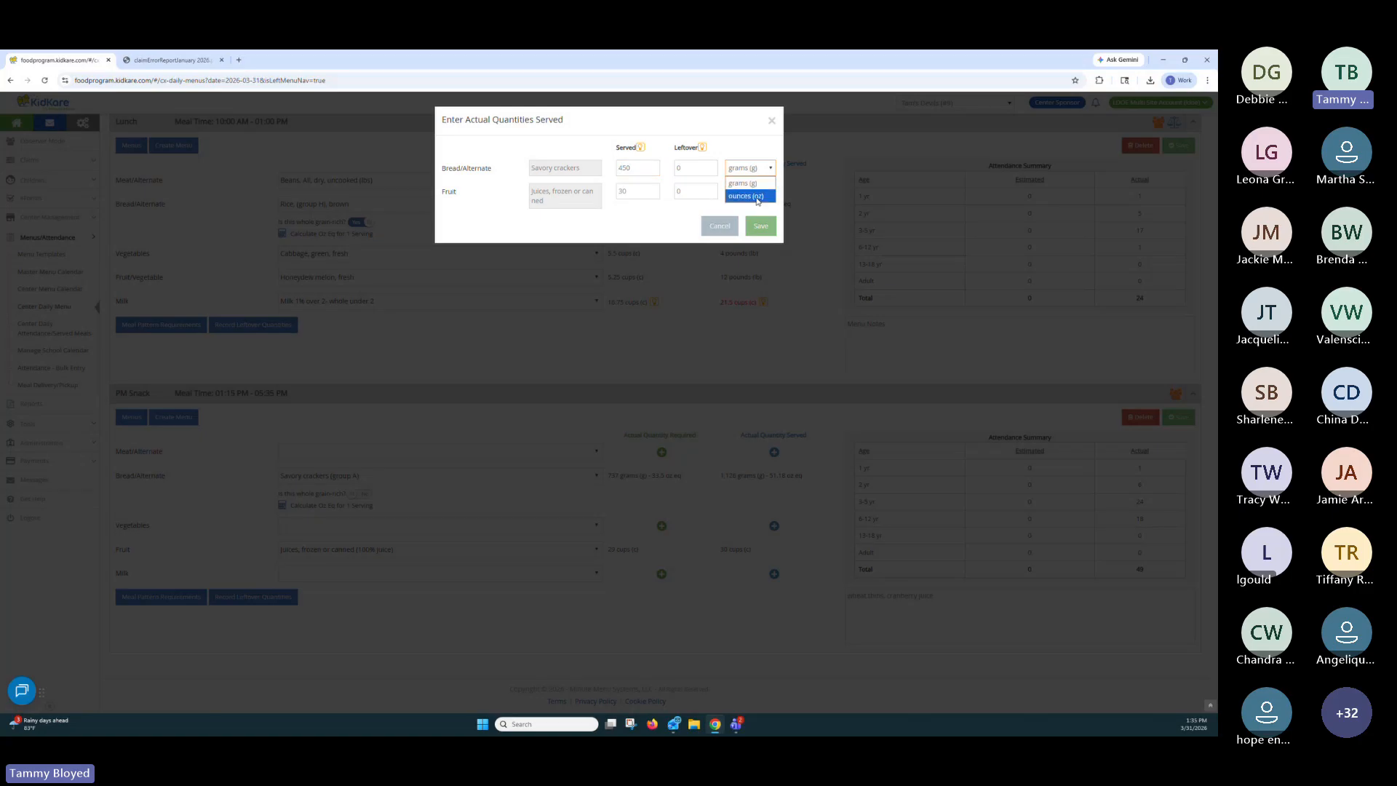
{"action": "left_click", "coordinate": [748, 197]}
{"action": "left_click", "coordinate": [760, 226]}
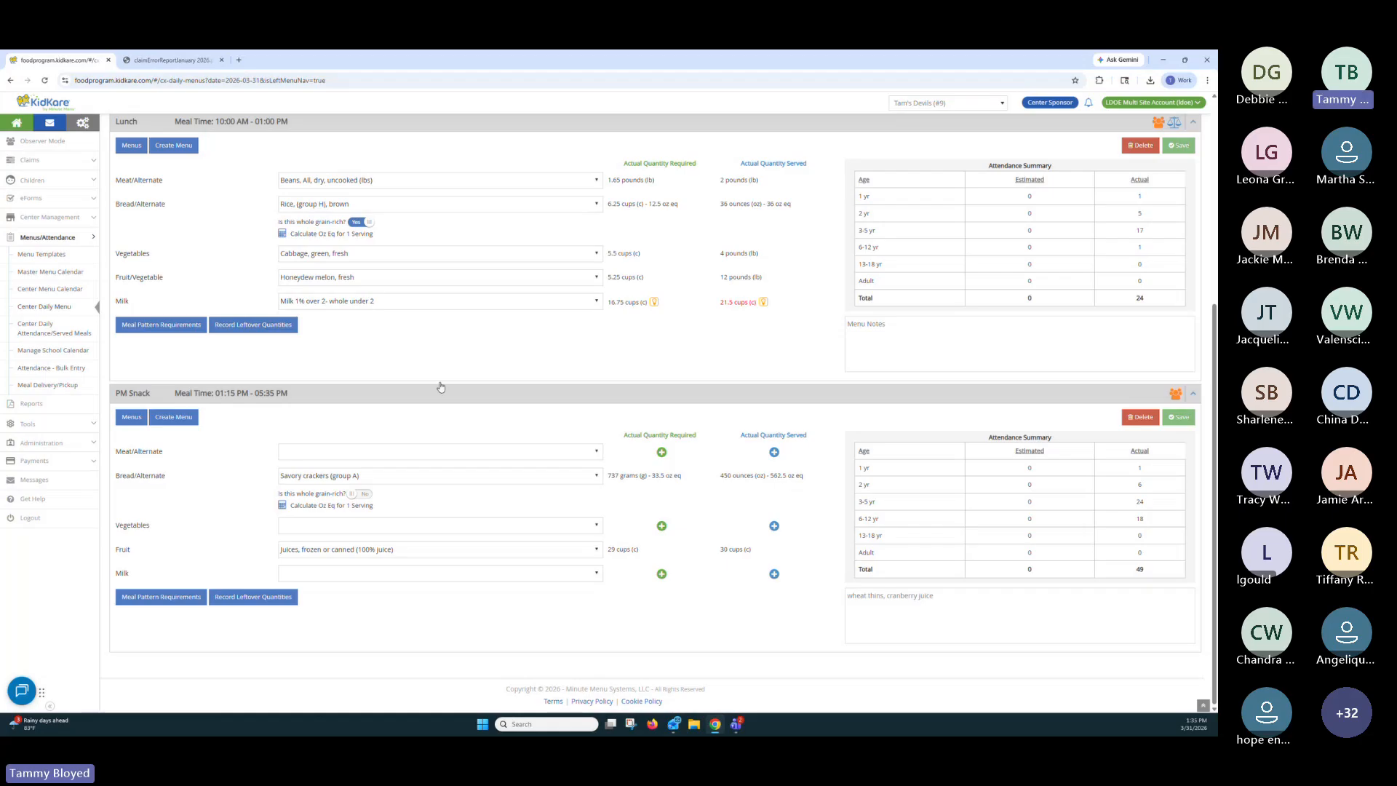
- Switch the daily menu date to January 7, 2026
{"action": "scroll", "coordinate": [227, 270], "scroll_direction": "up", "scroll_amount": 2}
{"action": "scroll", "coordinate": [227, 269], "scroll_direction": "up", "scroll_amount": 3}
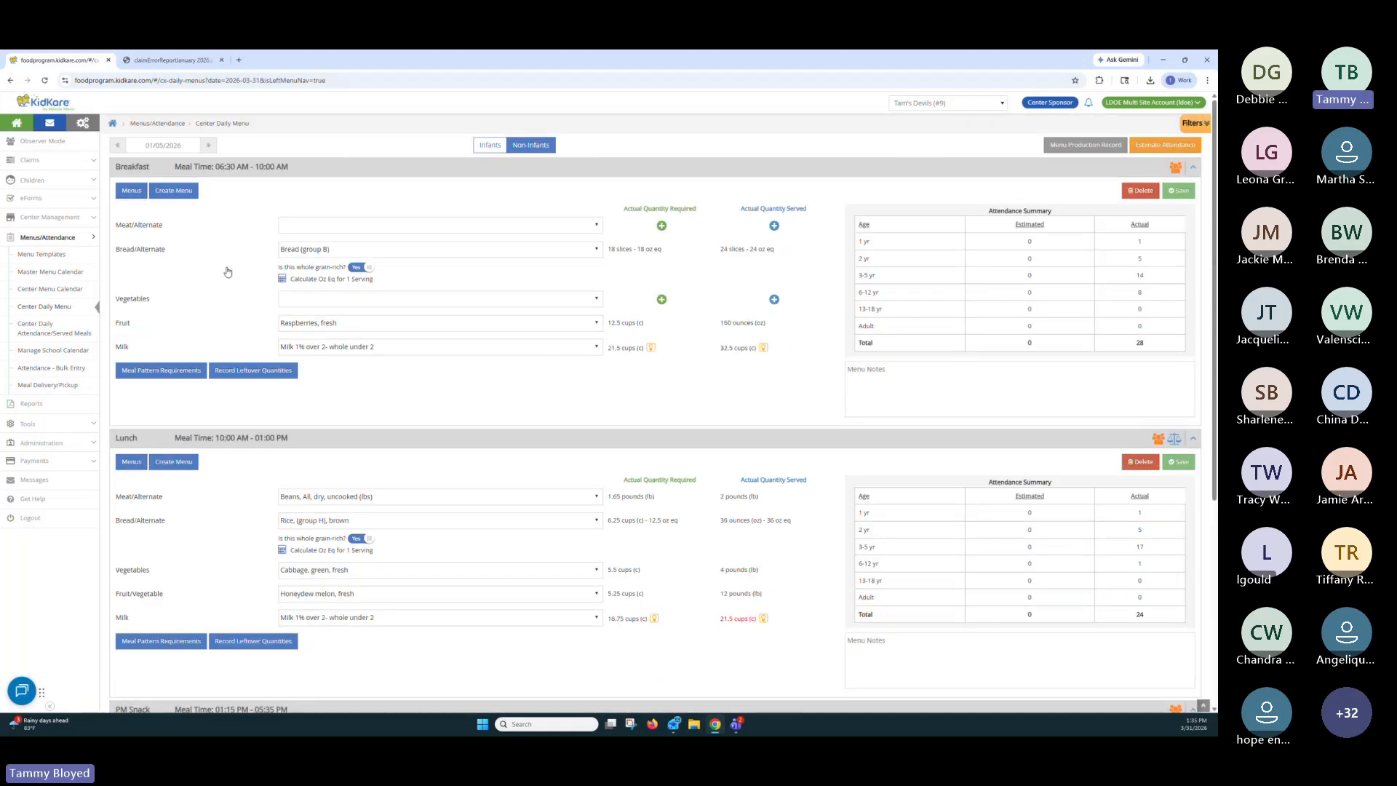
{"action": "left_click", "coordinate": [162, 145]}
{"action": "left_click", "coordinate": [141, 211]}
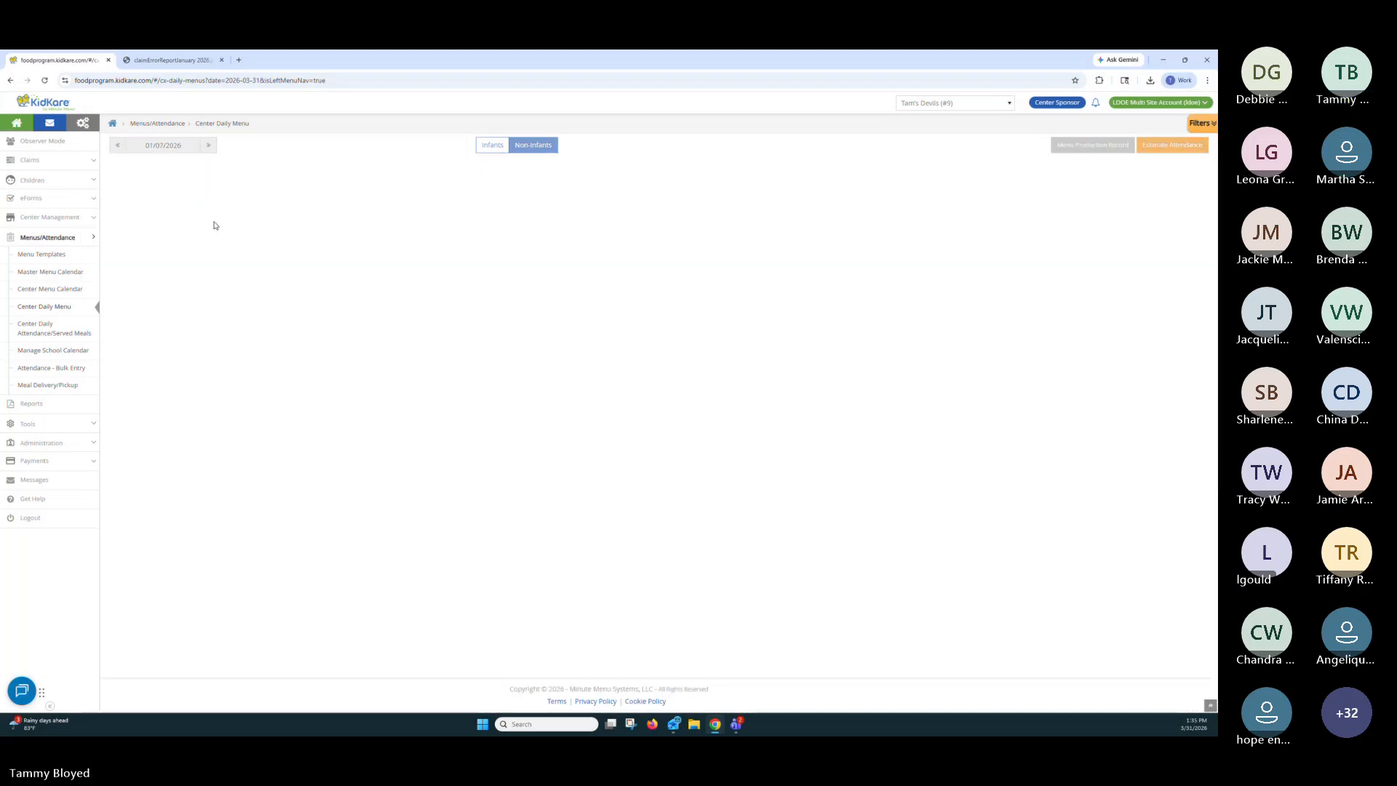
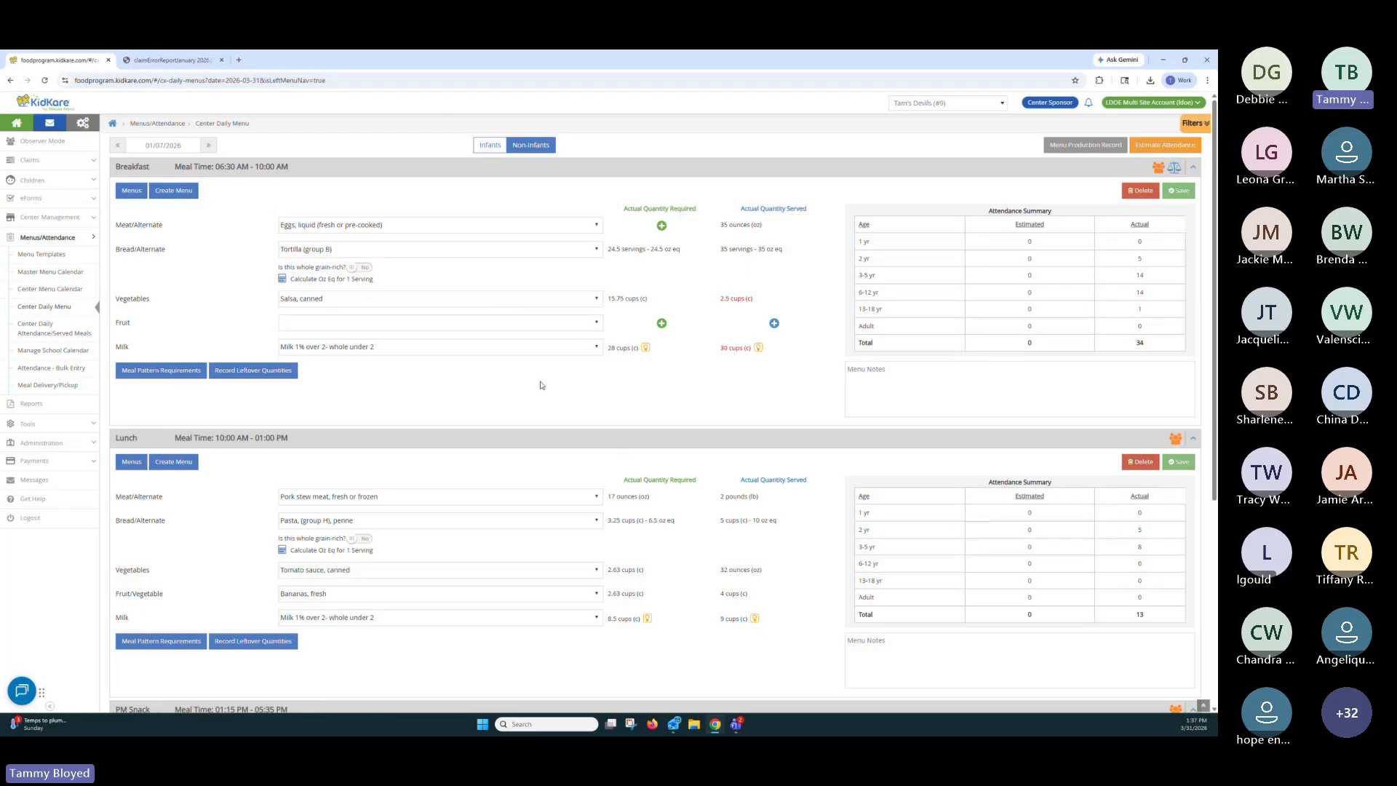
- Open the January 2026 Milk Audit page from the Claims section of the sidebar
{"action": "scroll", "coordinate": [560, 424], "scroll_direction": "down", "scroll_amount": 2}
{"action": "scroll", "coordinate": [560, 424], "scroll_direction": "up", "scroll_amount": 2}
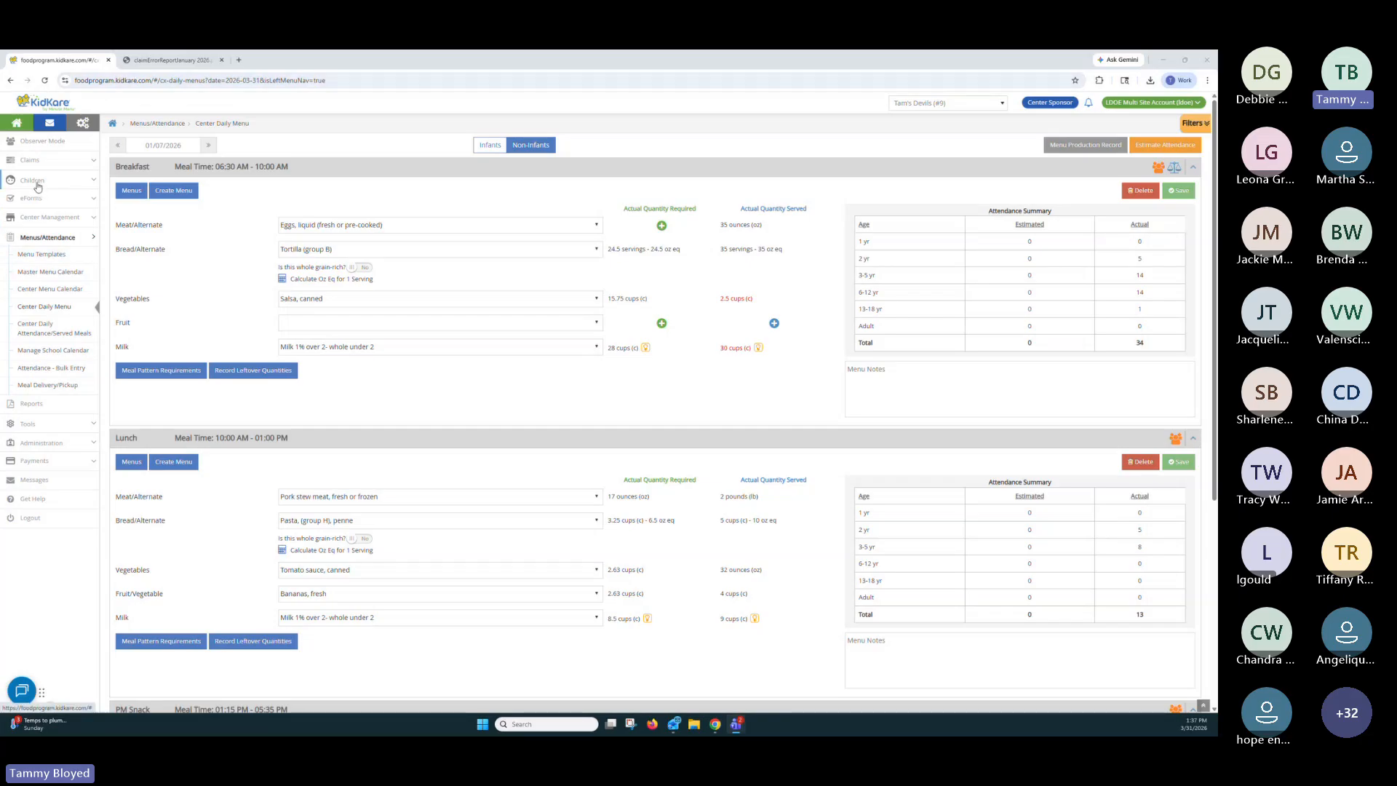
{"action": "left_click", "coordinate": [29, 161]}
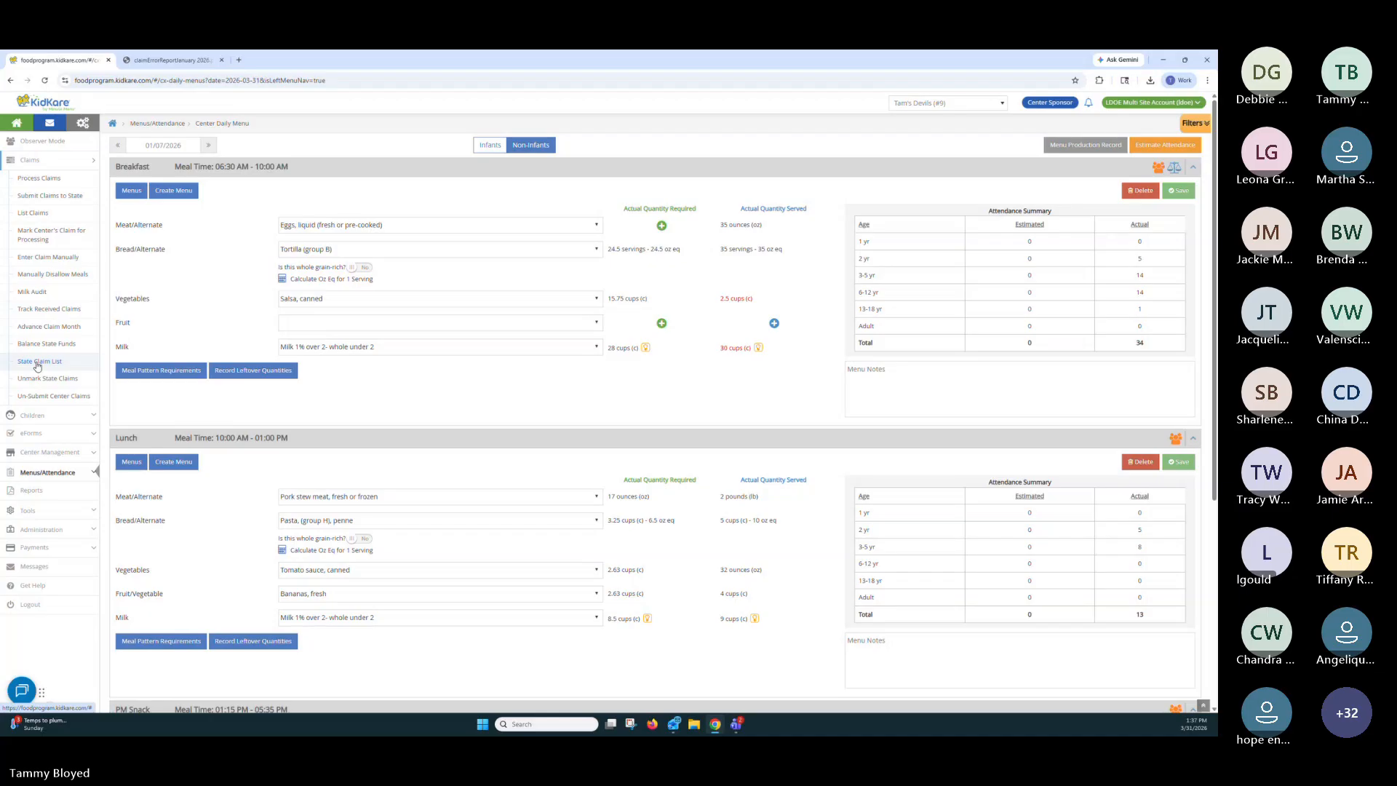
{"action": "left_click", "coordinate": [33, 292]}
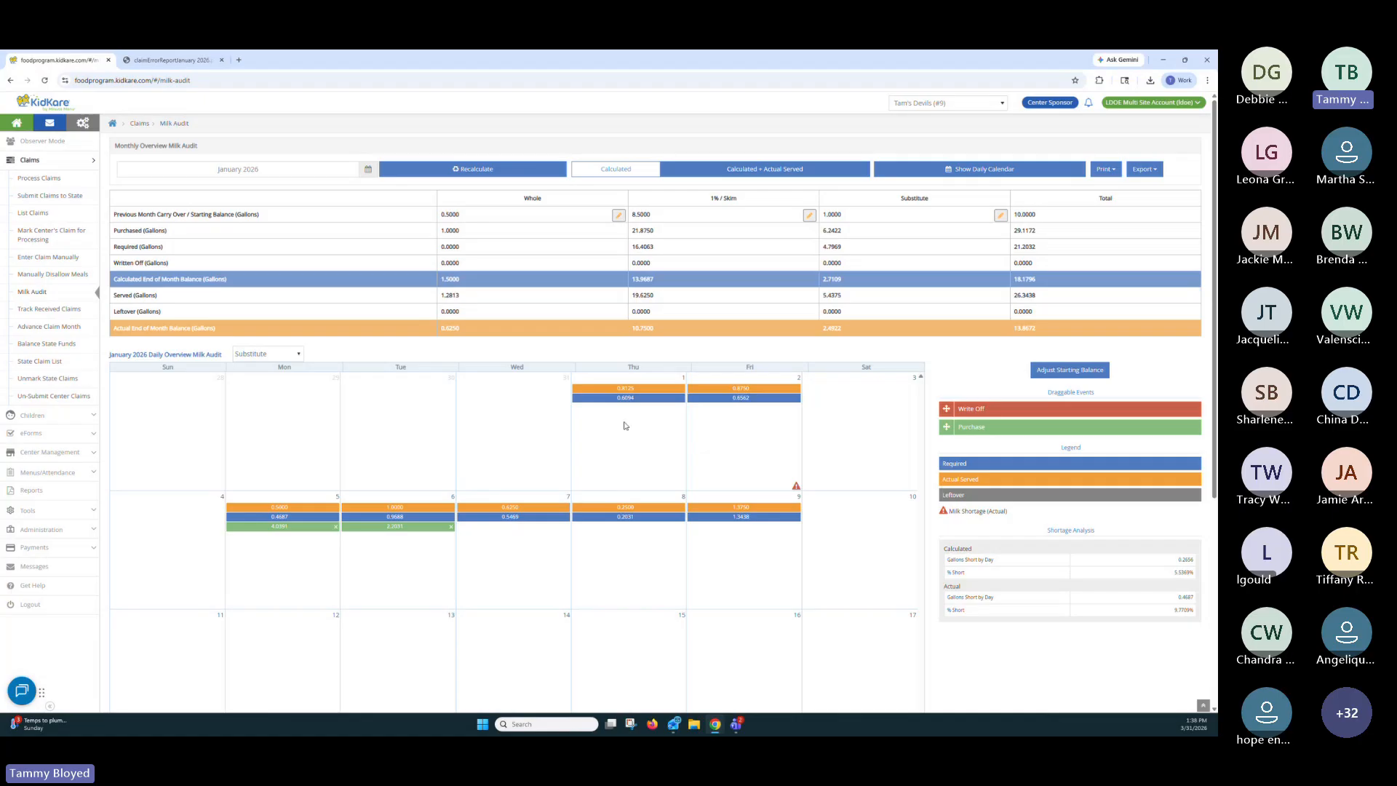
- Switch the Daily Overview calendar to 1%/Skim milk and scroll through January's daily figures
{"action": "left_click", "coordinate": [268, 353]}
{"action": "left_click", "coordinate": [271, 379]}
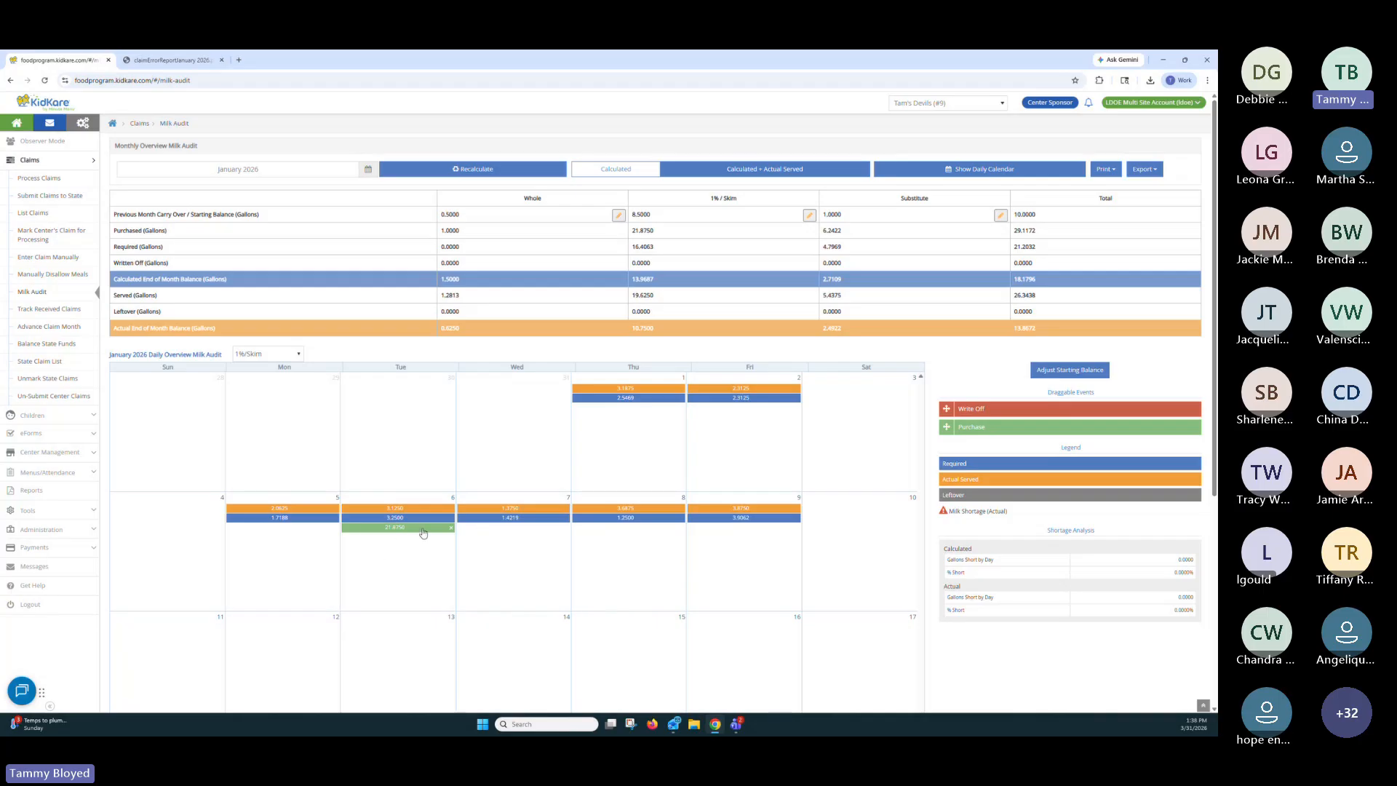
{"action": "scroll", "coordinate": [465, 559], "scroll_direction": "down", "scroll_amount": 1}
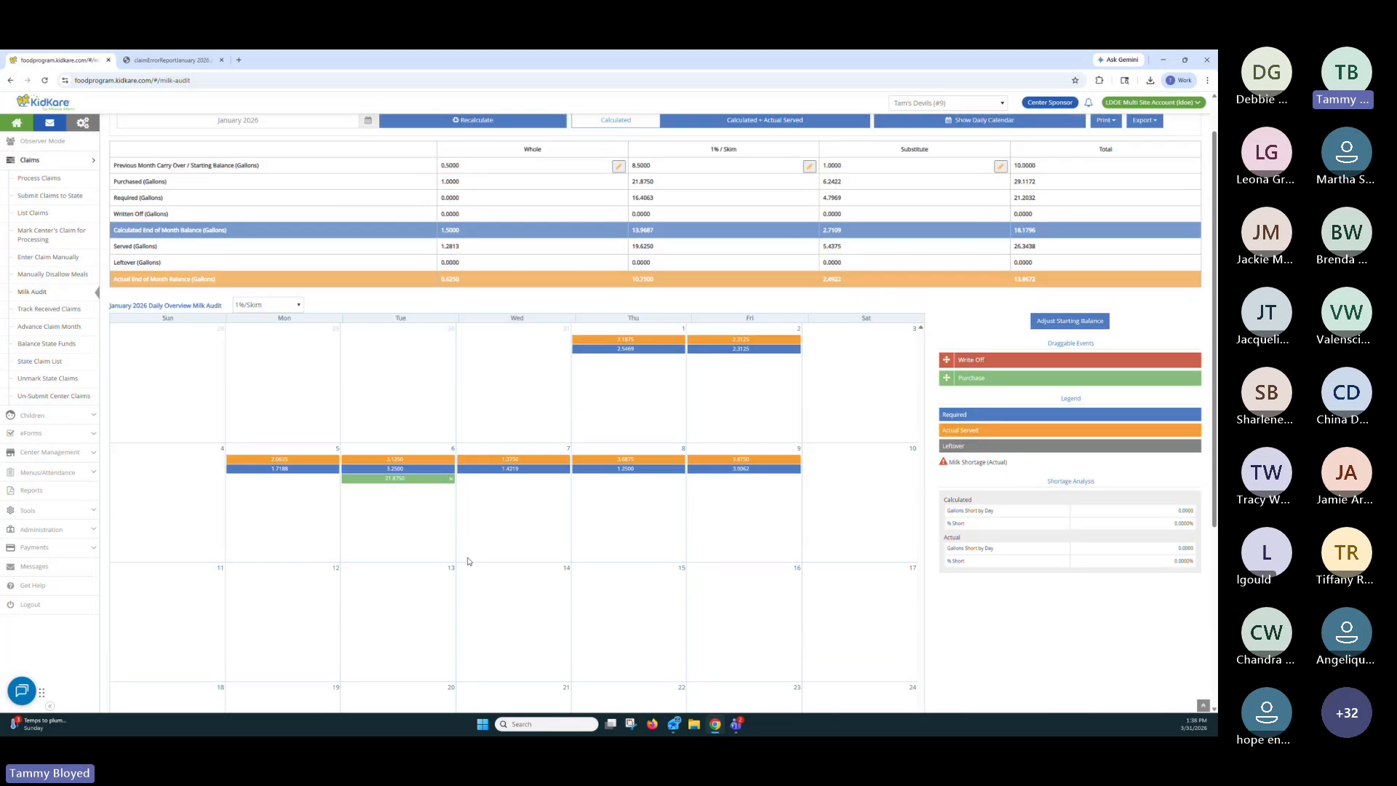
{"action": "scroll", "coordinate": [468, 561], "scroll_direction": "down", "scroll_amount": 3}
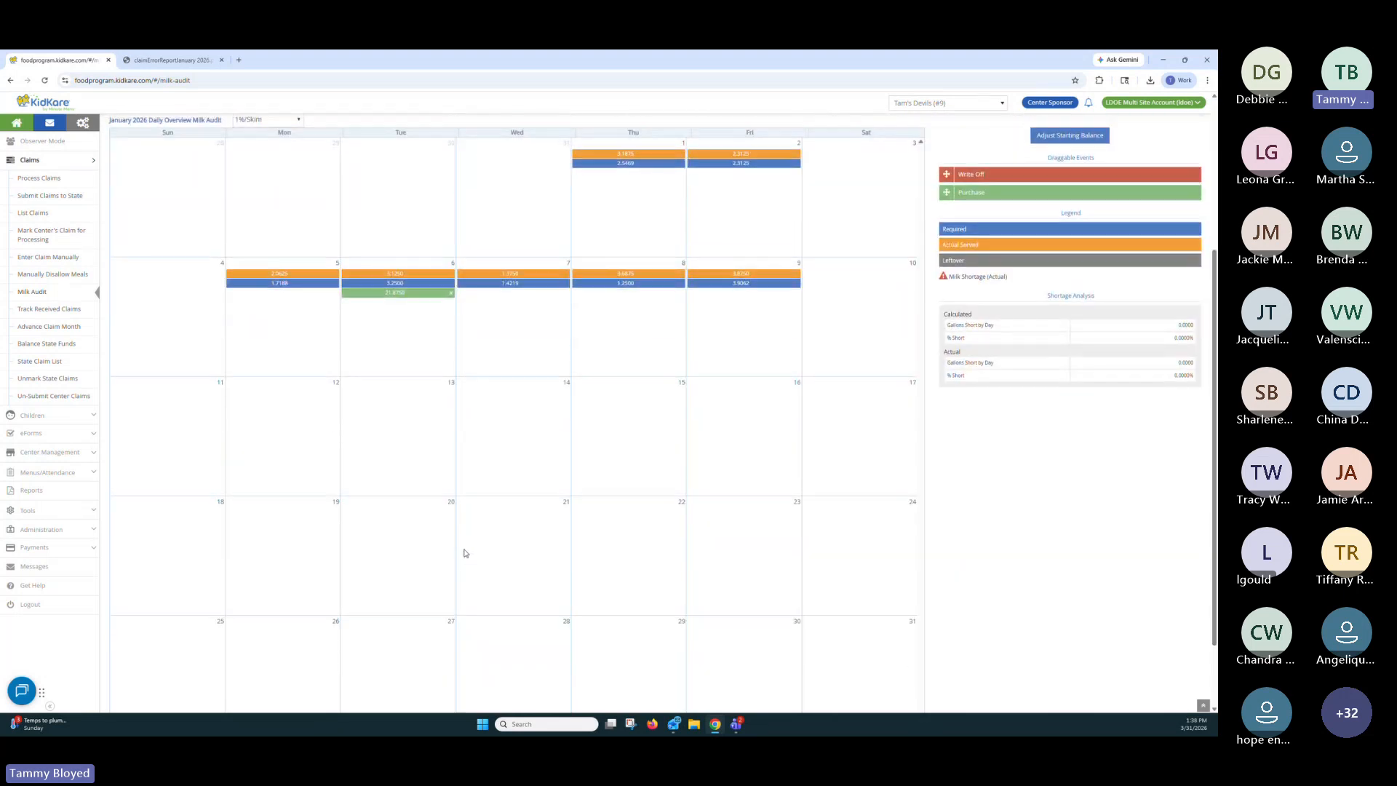
{"action": "scroll", "coordinate": [465, 554], "scroll_direction": "up", "scroll_amount": 3}
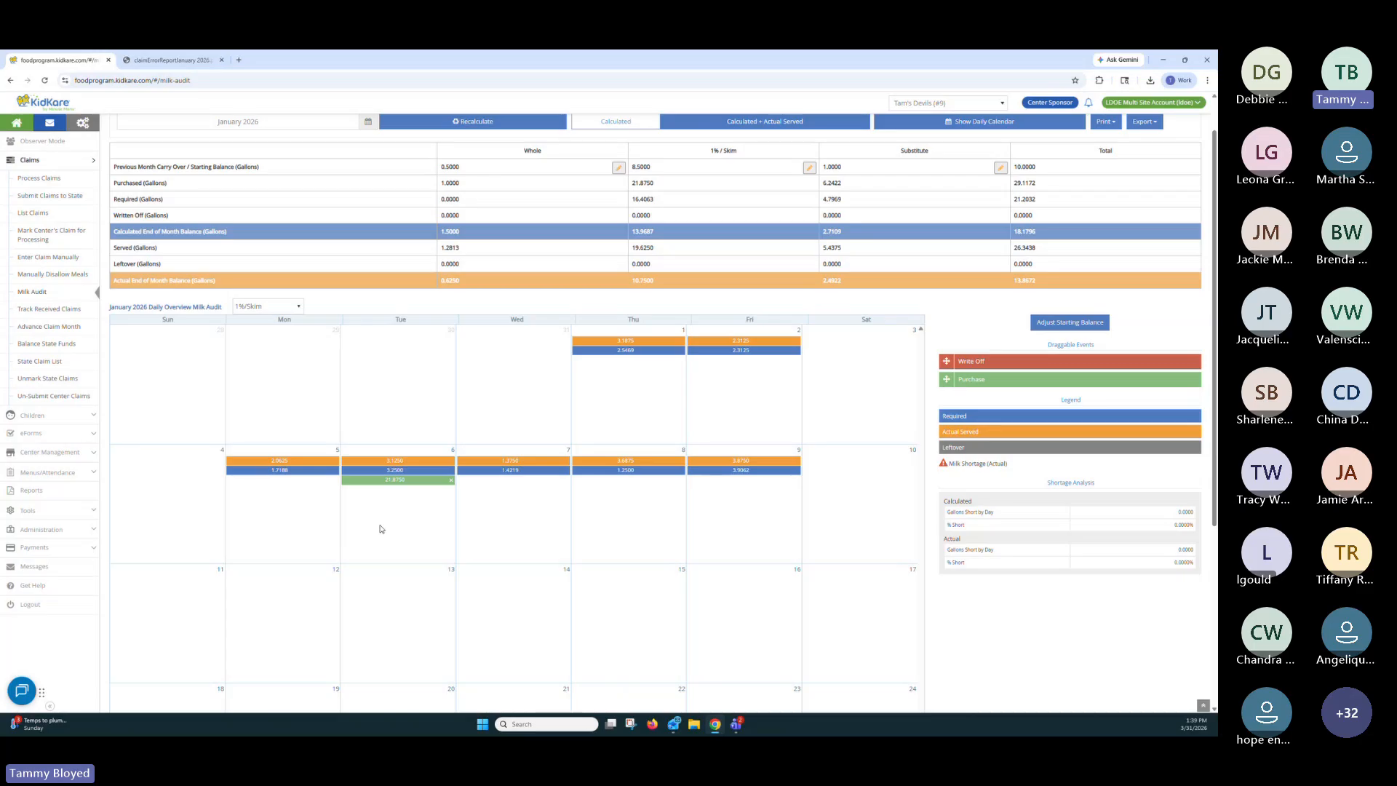
{"action": "scroll", "coordinate": [415, 553], "scroll_direction": "up", "scroll_amount": 1}
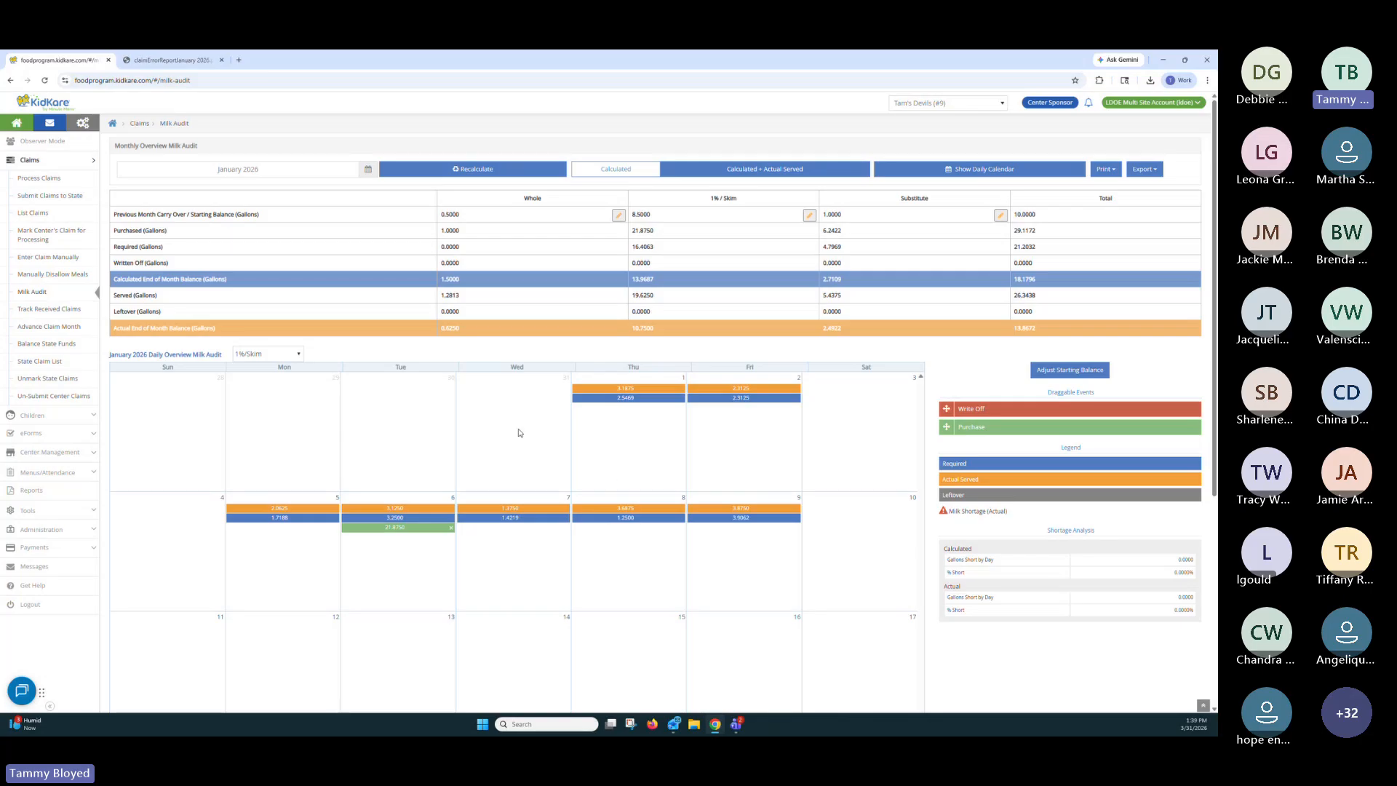
- Switch the daily calendar back to Substitute milk and review the shortage legend and carry-over row
{"action": "left_click", "coordinate": [291, 354]}
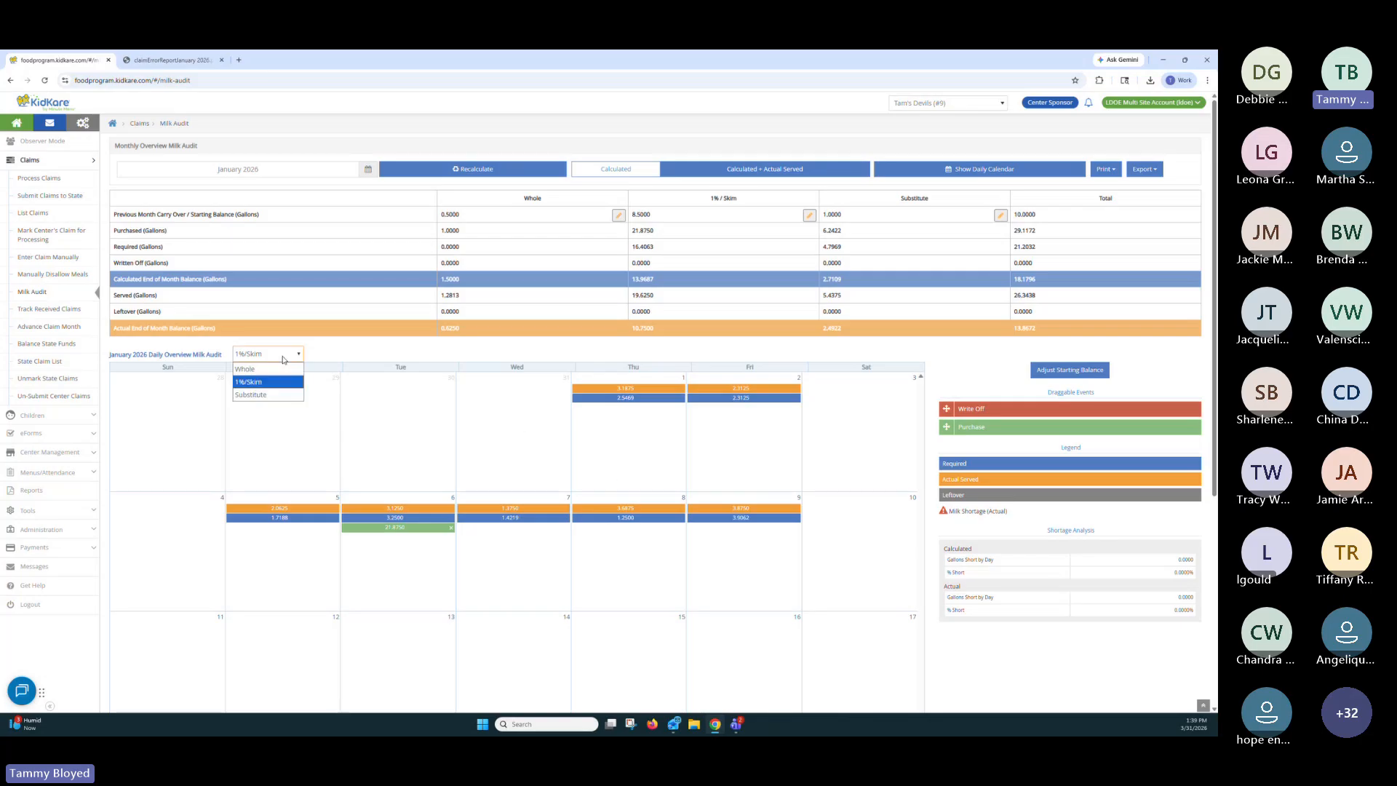
{"action": "left_click", "coordinate": [269, 394]}
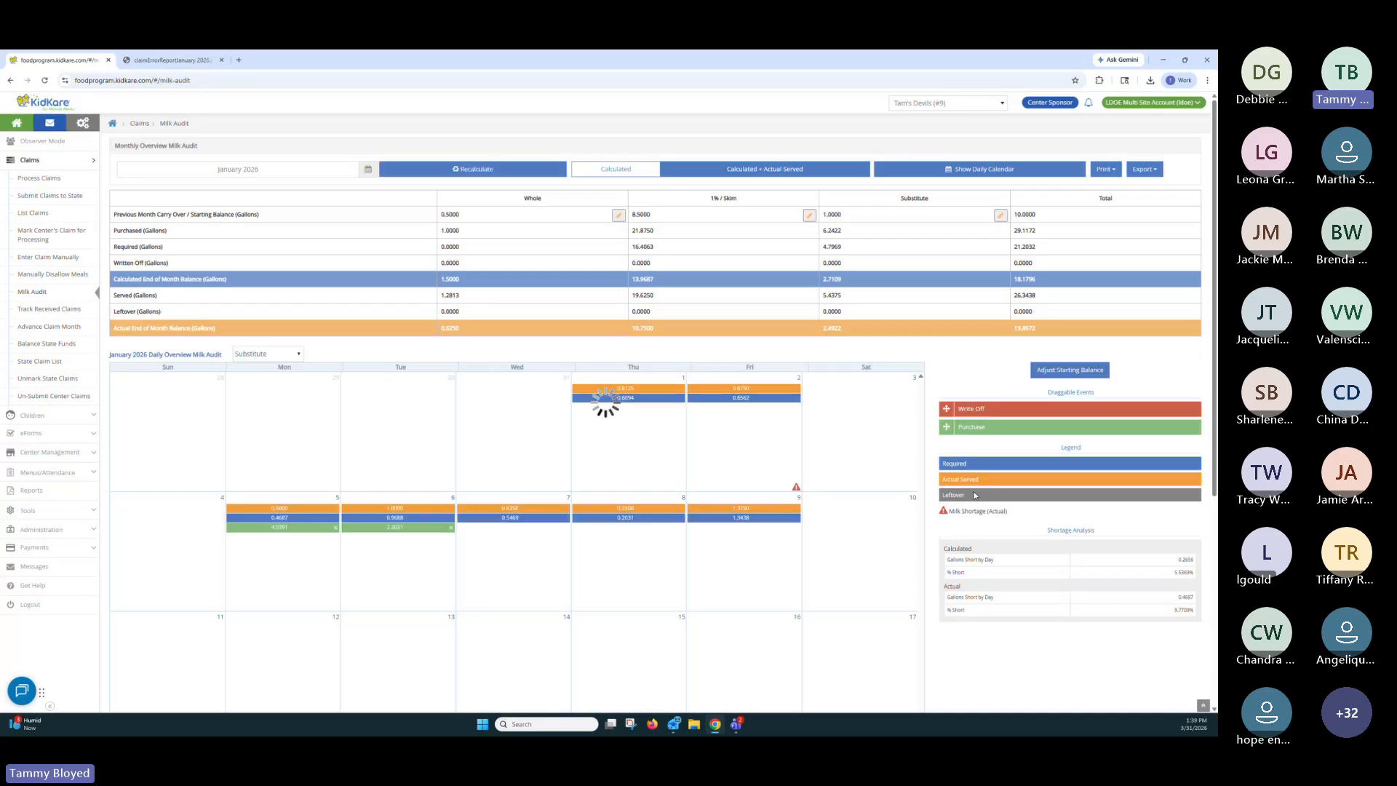
{"action": "left_click_drag", "start_coordinate": [1010, 512], "coordinate": [948, 521]}
{"action": "left_click", "coordinate": [974, 521]}
{"action": "left_click_drag", "start_coordinate": [114, 215], "coordinate": [1102, 217]}
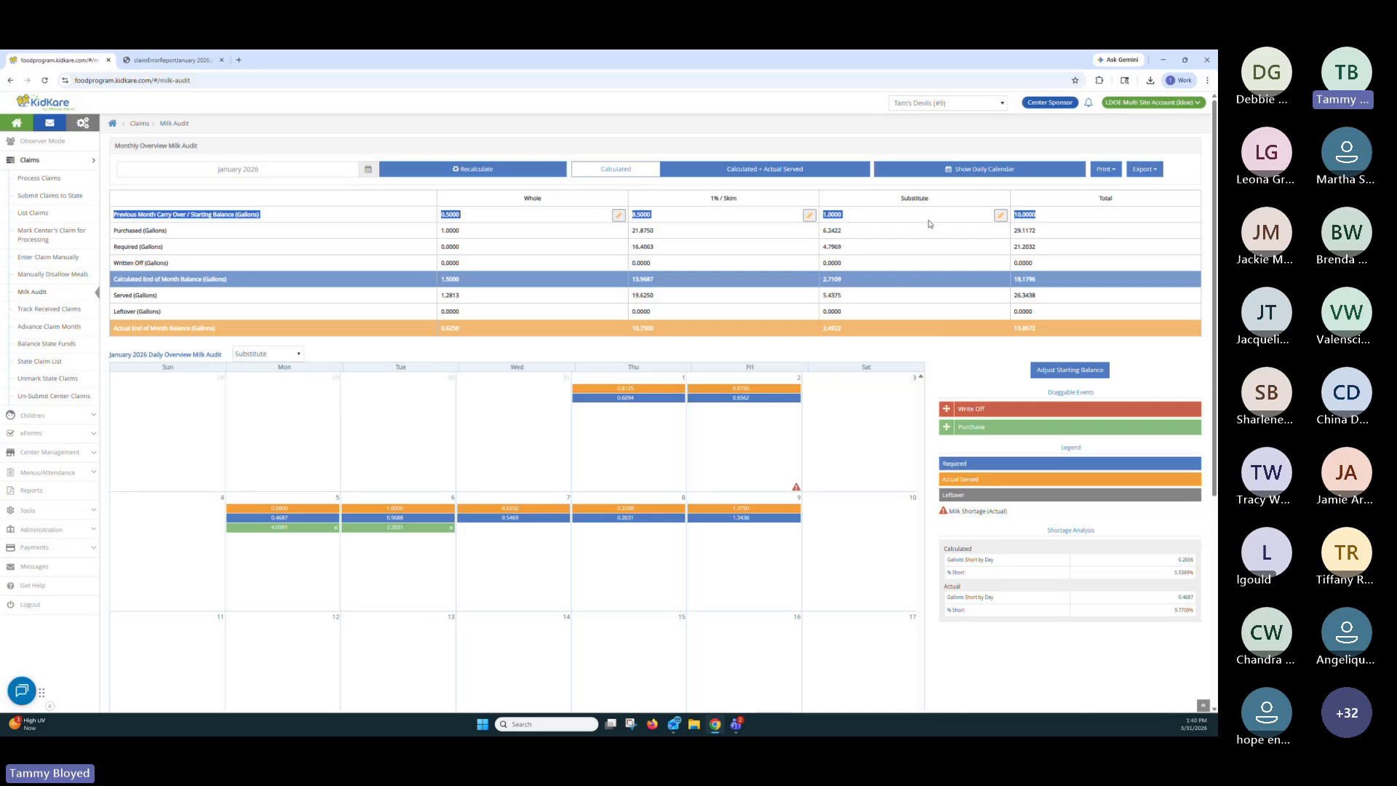
- Change the Substitute previous-month carry-over value to 1 gallon and save it
{"action": "left_click", "coordinate": [867, 217]}
{"action": "double_click", "coordinate": [855, 221]}
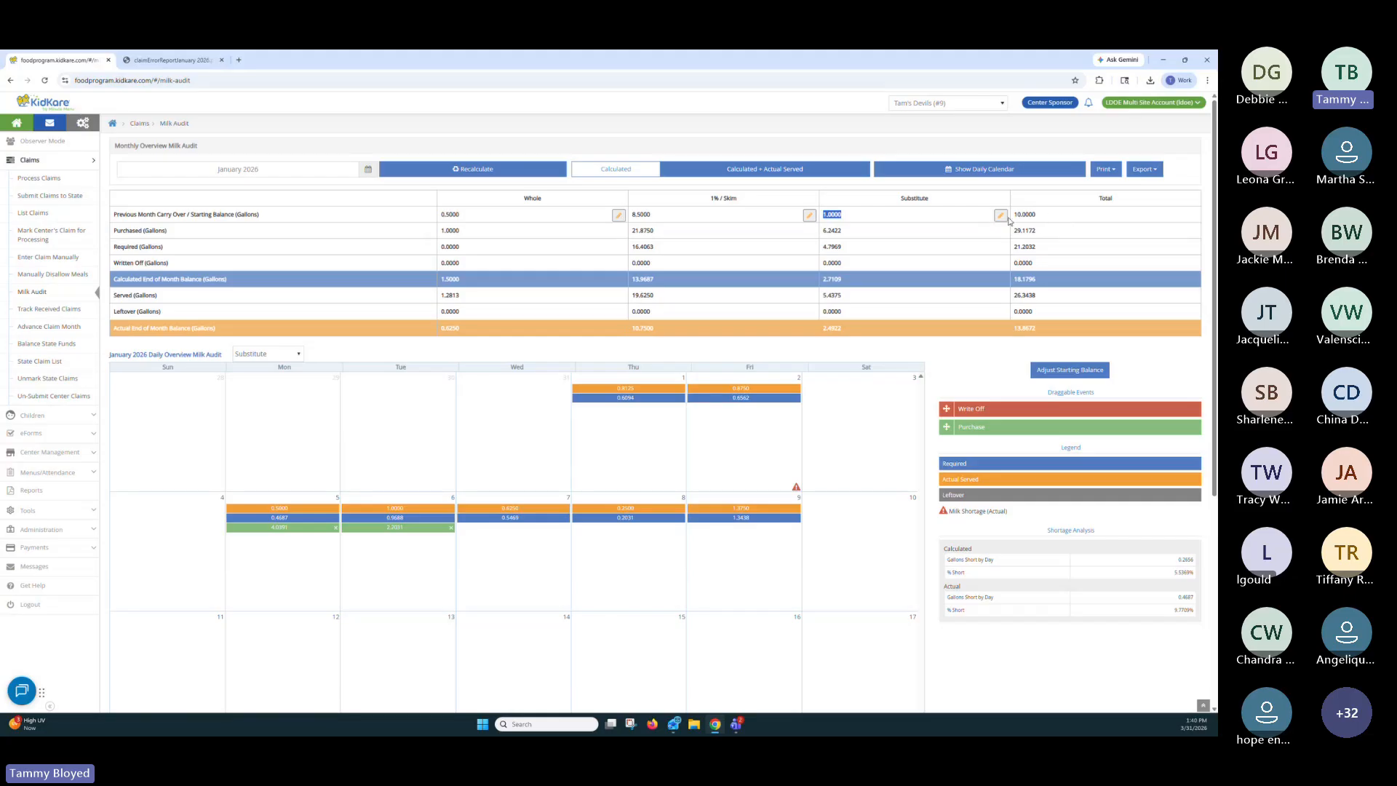
{"action": "type", "text": "1"}
{"action": "left_click", "coordinate": [1005, 217]}
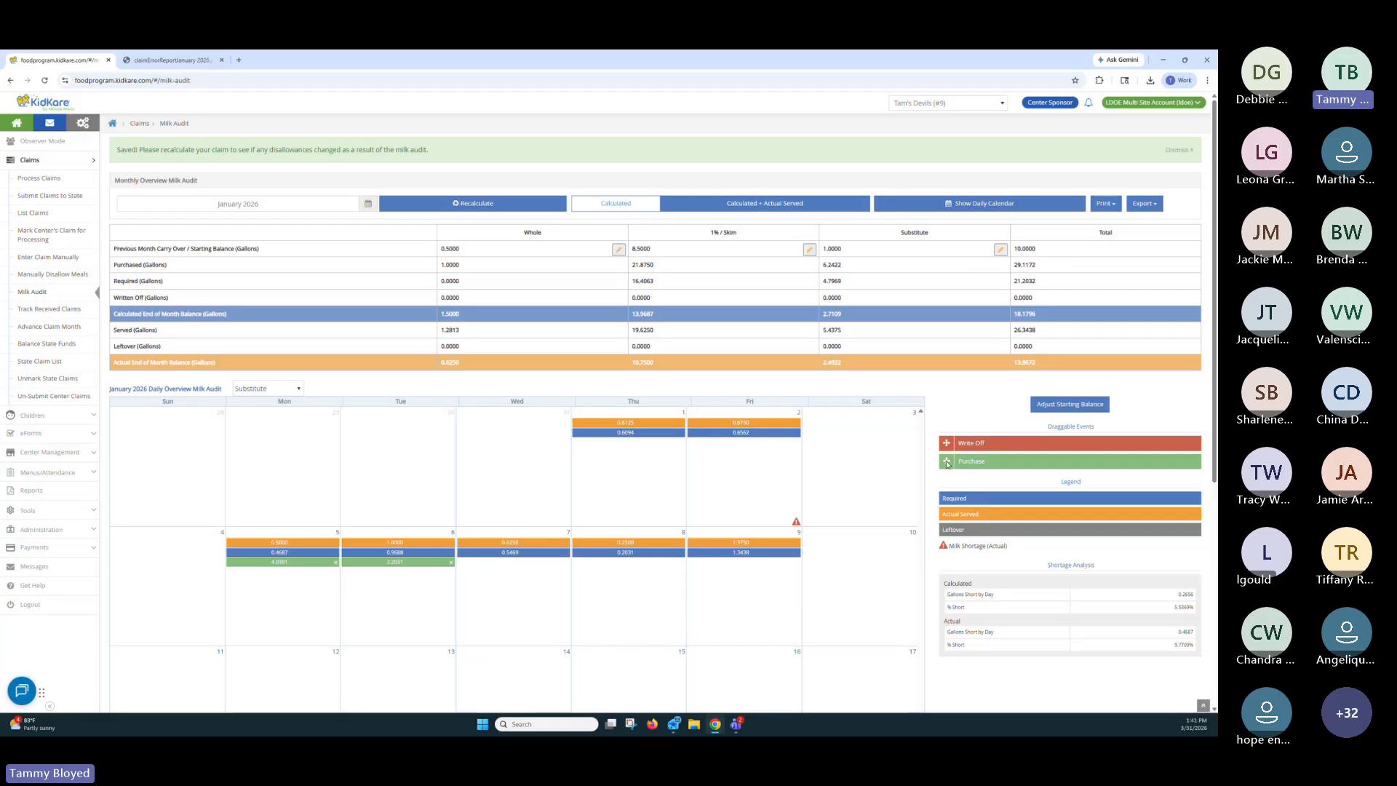
{"action": "left_click_drag", "start_coordinate": [946, 464], "coordinate": [710, 462]}
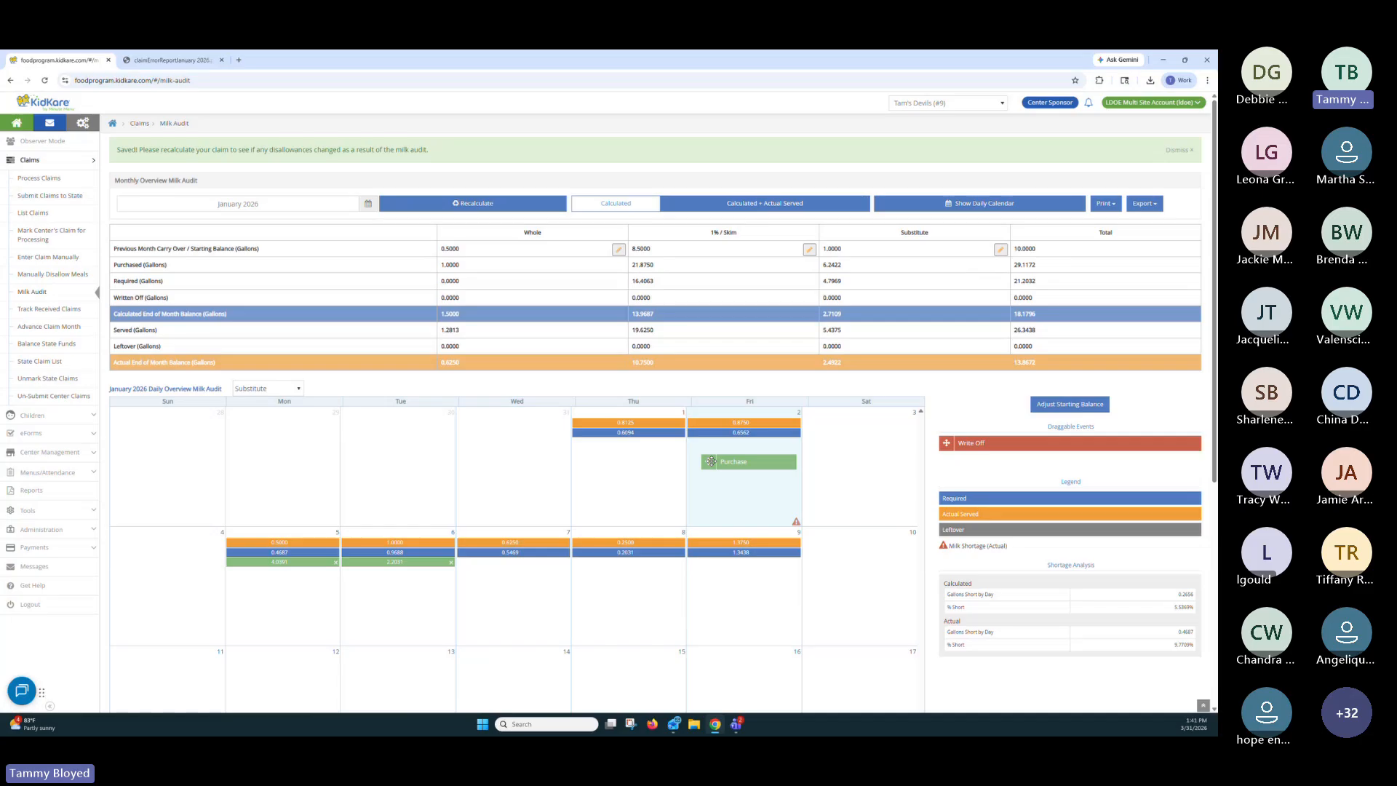
{"action": "left_click_drag", "start_coordinate": [711, 462], "coordinate": [711, 461]}
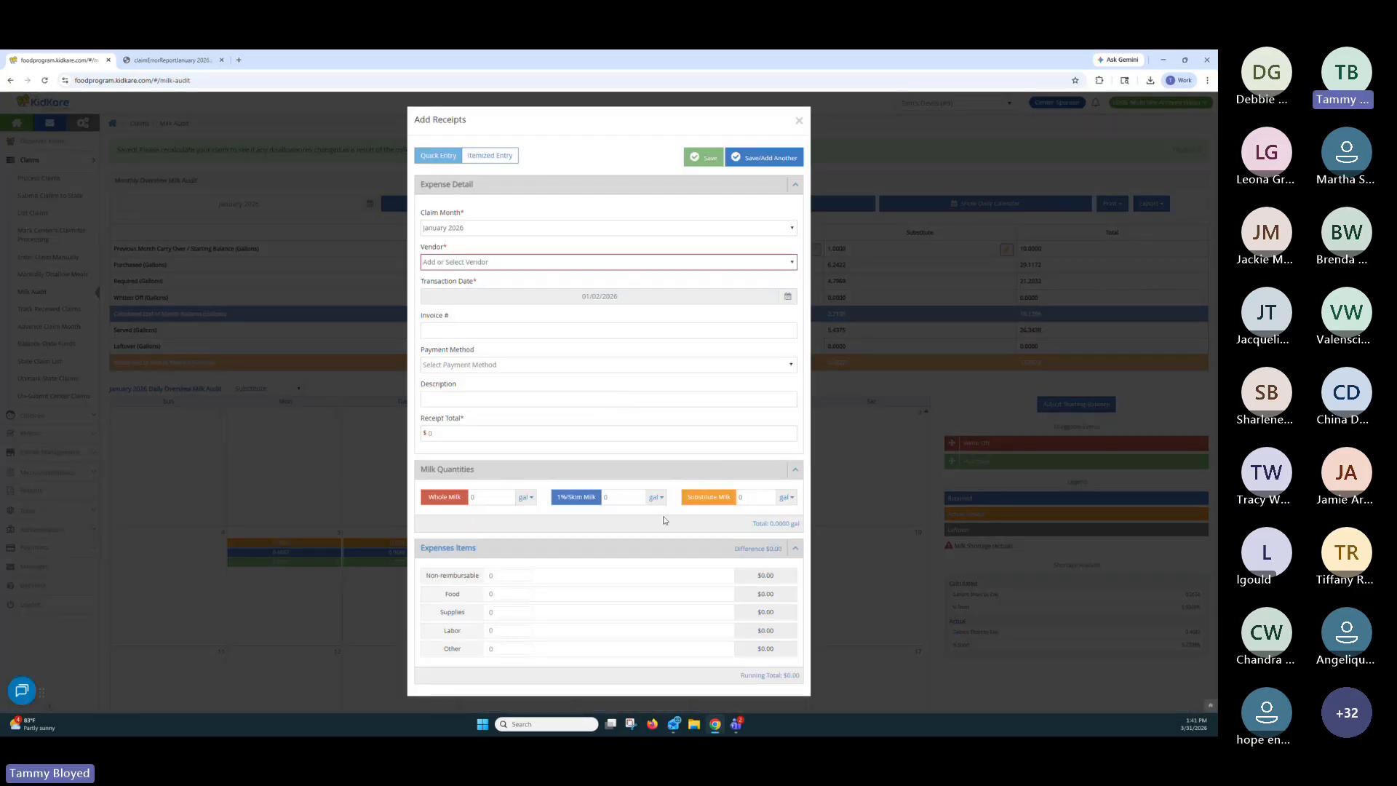
{"action": "left_click", "coordinate": [785, 497]}
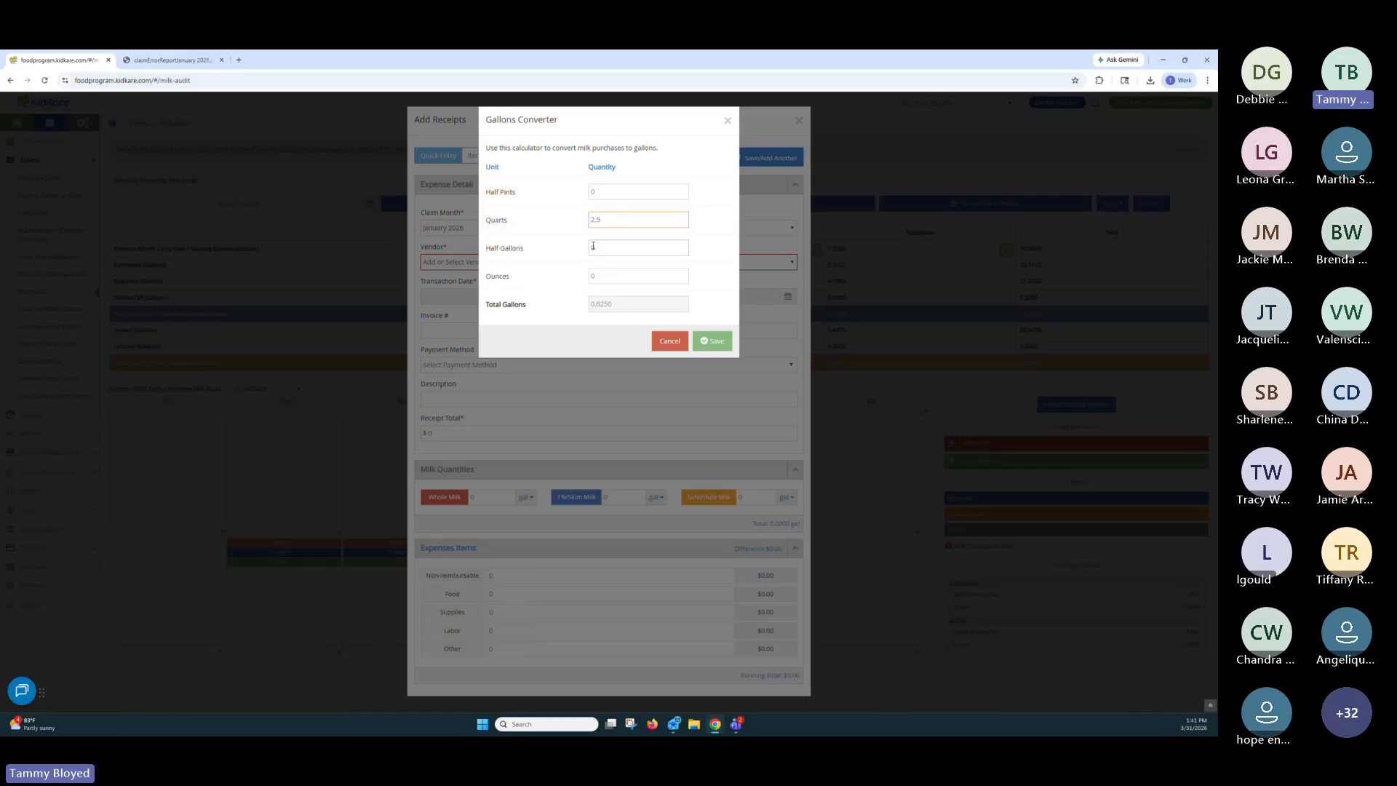
{"action": "left_click", "coordinate": [595, 247]}
{"action": "key", "text": "Tab"}
{"action": "type", "text": "154"}
{"action": "left_click_drag", "start_coordinate": [613, 304], "coordinate": [577, 311]}
{"action": "left_click", "coordinate": [670, 341]}
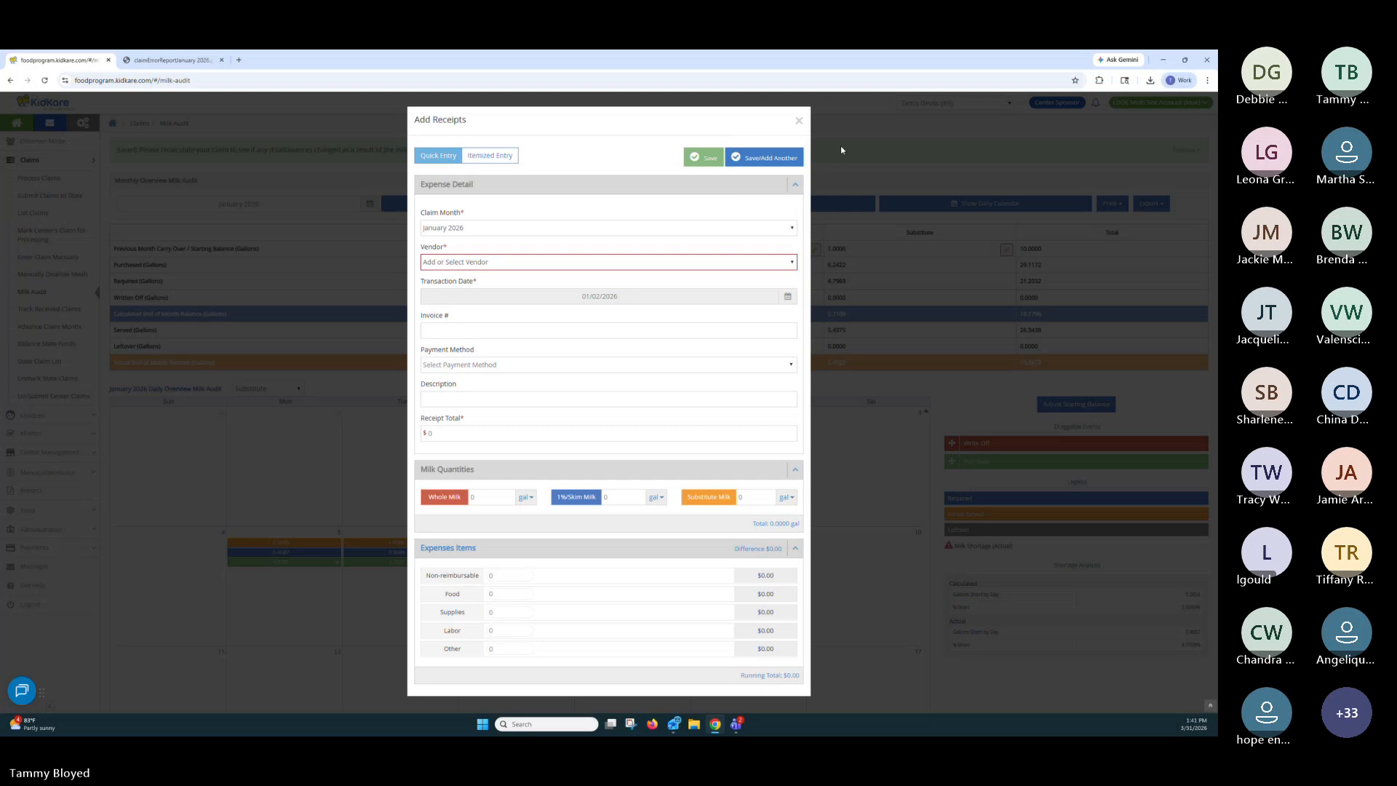
{"action": "left_click", "coordinate": [799, 121]}
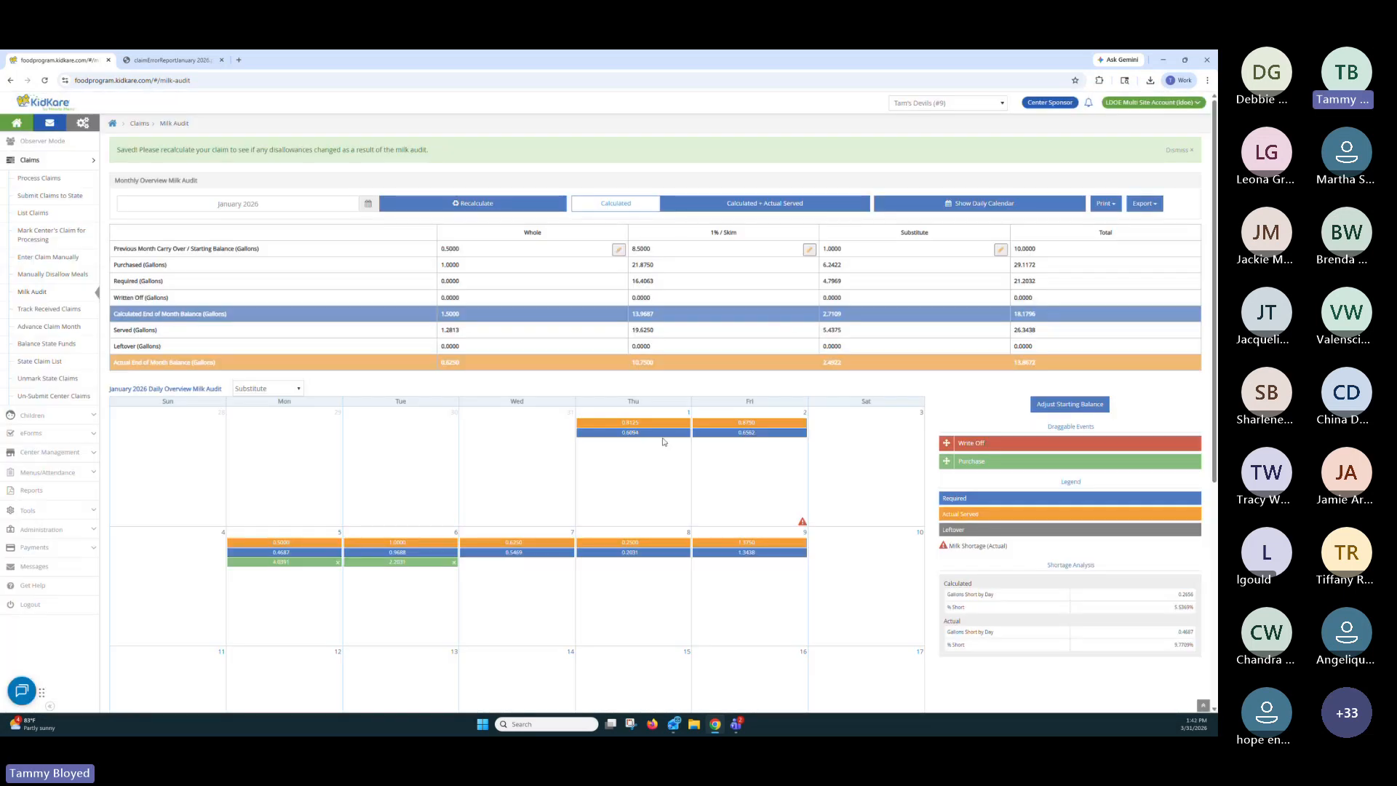
- Set the Substitute starting balance to 2.95 and the Whole milk starting balance to 1
{"action": "left_click", "coordinate": [1001, 249]}
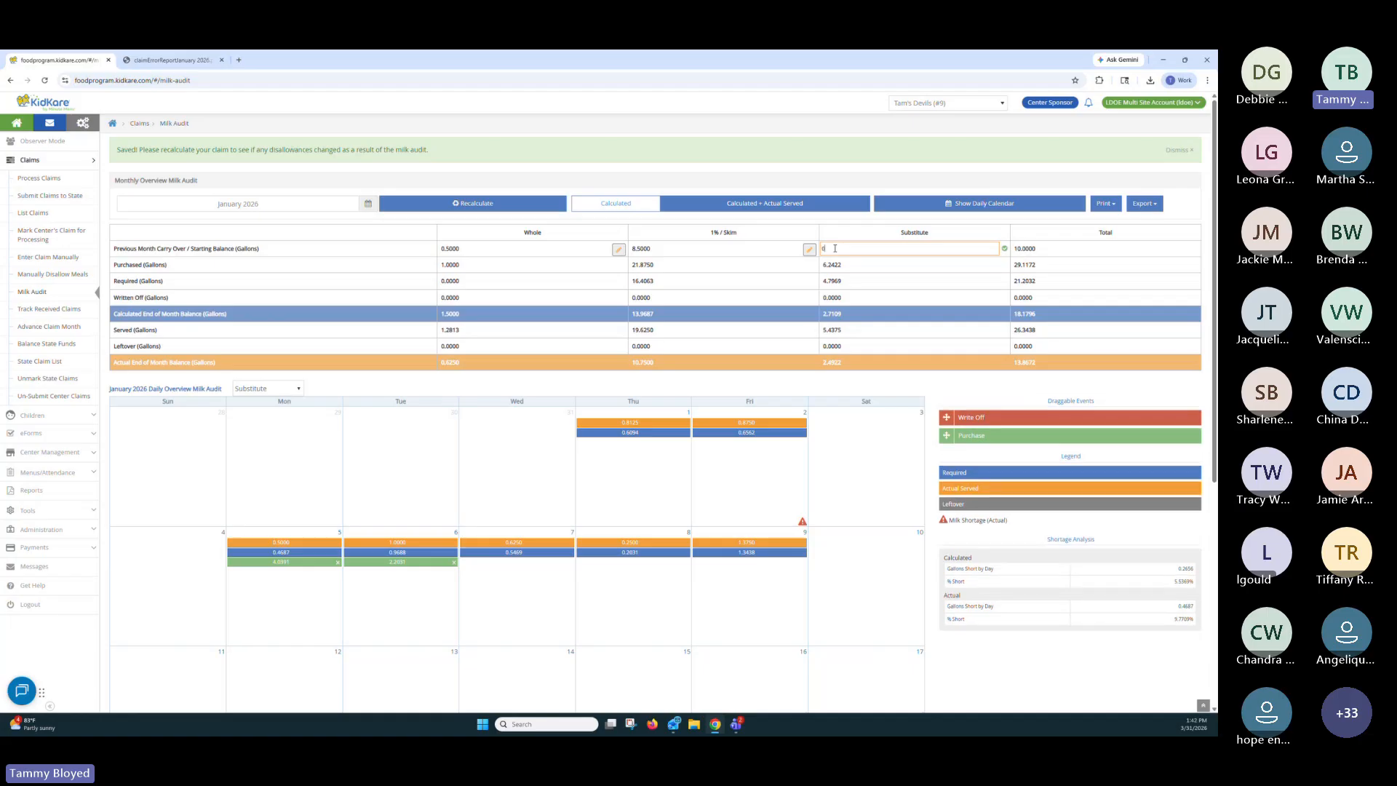
{"action": "type", "text": "2.95"}
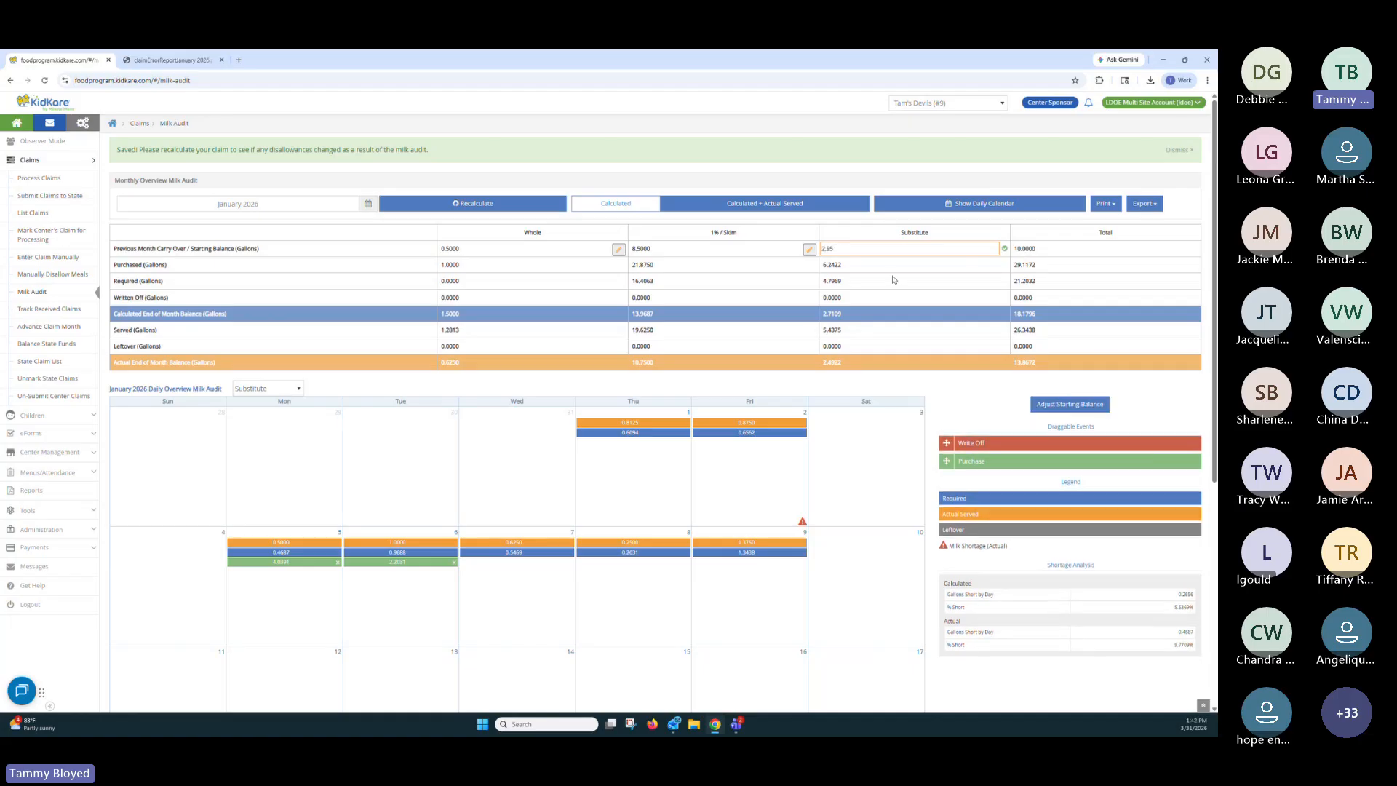
{"action": "left_click", "coordinate": [1004, 249]}
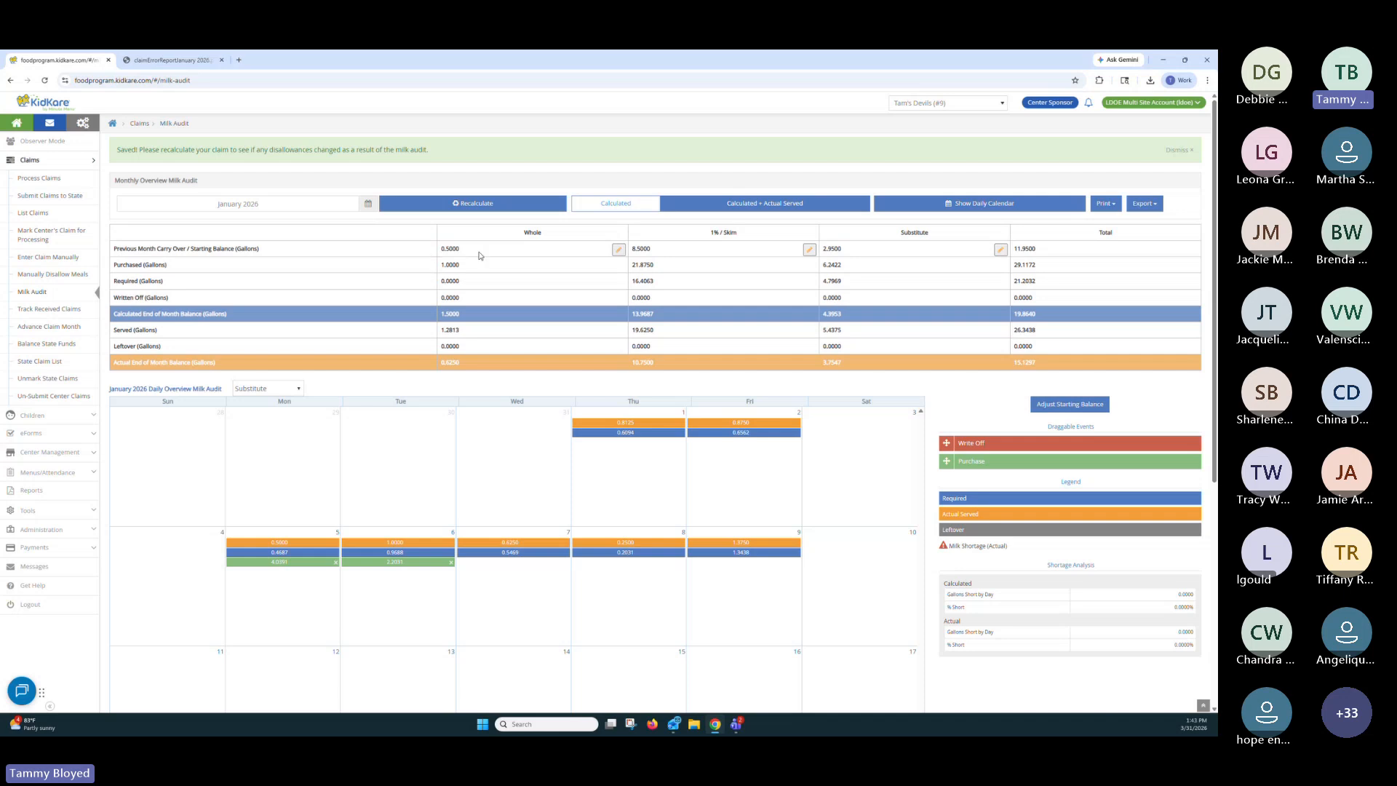
{"action": "left_click", "coordinate": [618, 249]}
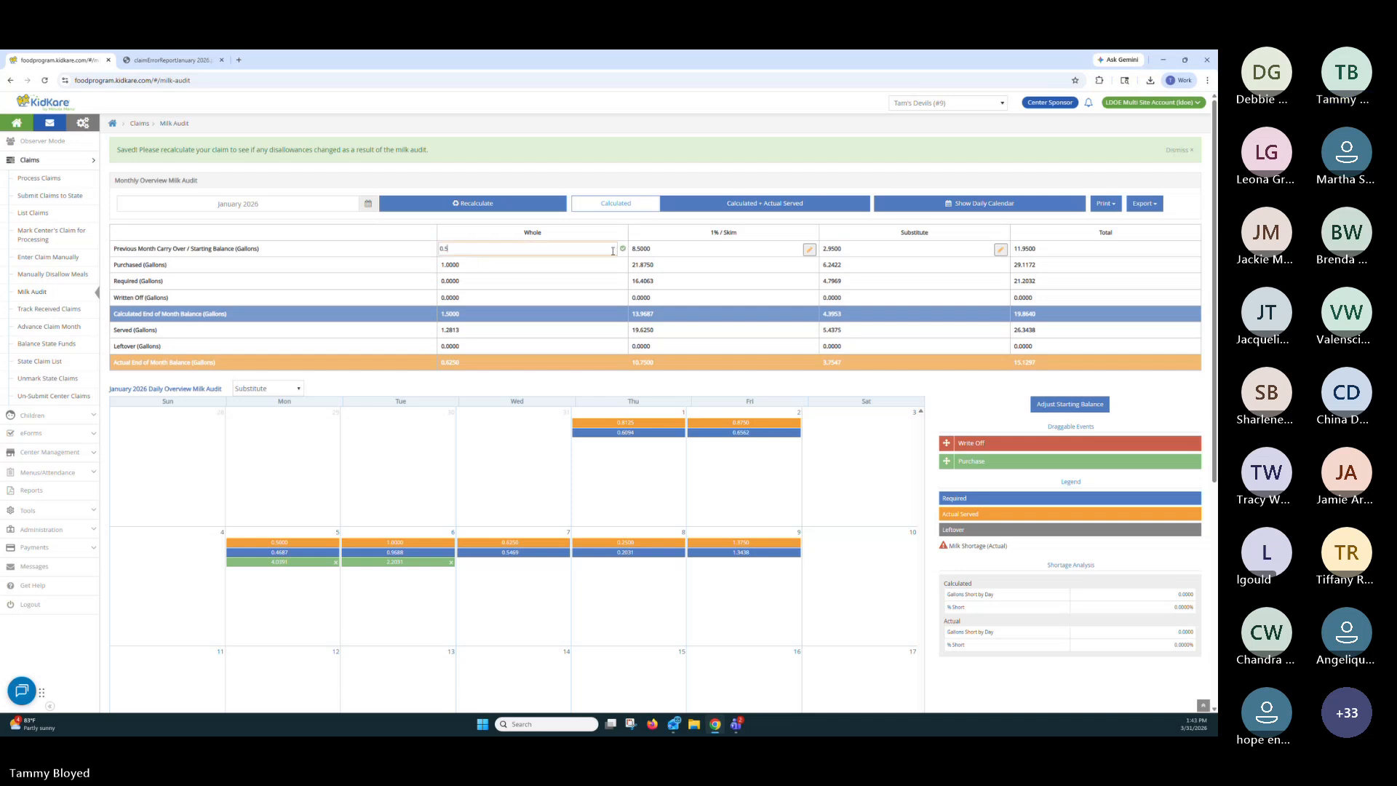
{"action": "left_click_drag", "start_coordinate": [449, 249], "coordinate": [434, 252]}
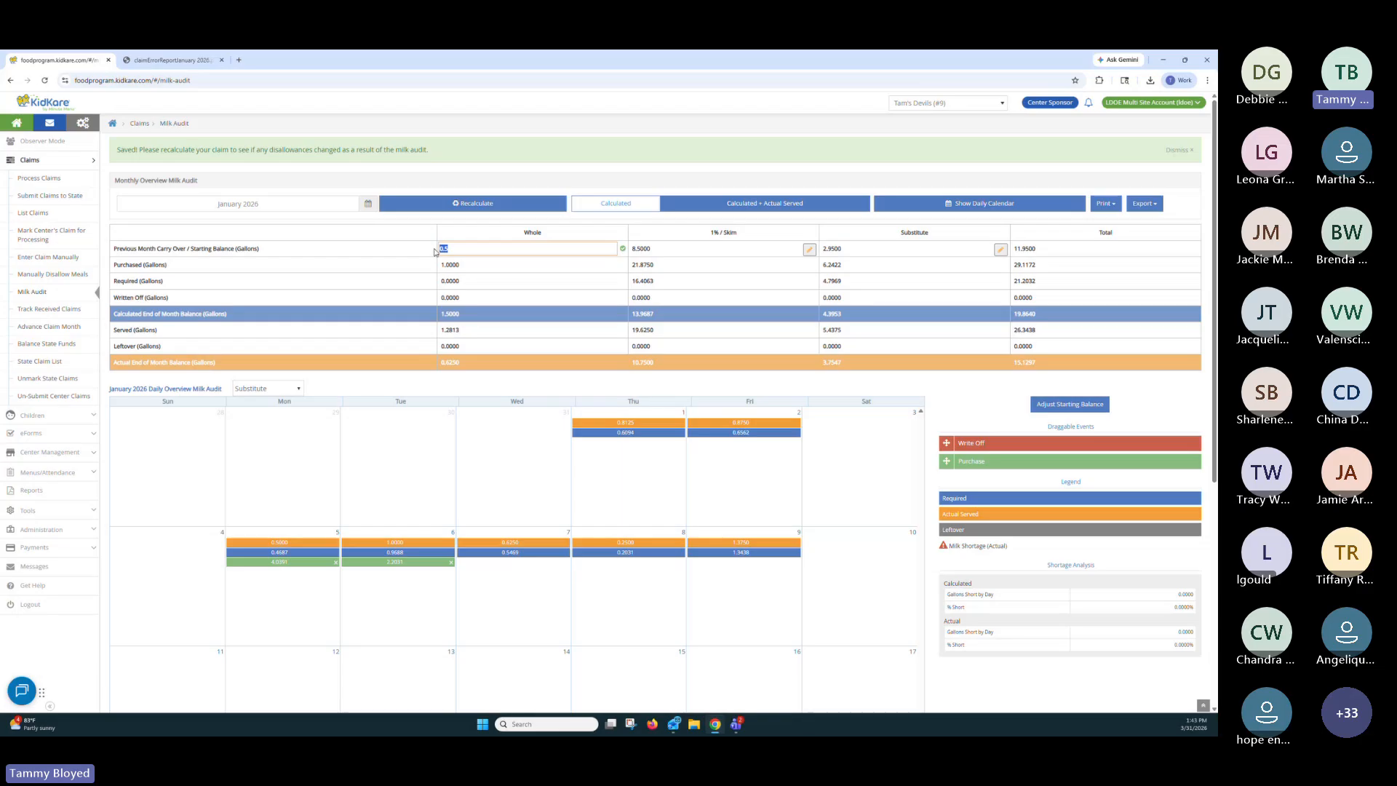
{"action": "type", "text": "1"}
{"action": "left_click", "coordinate": [622, 249]}
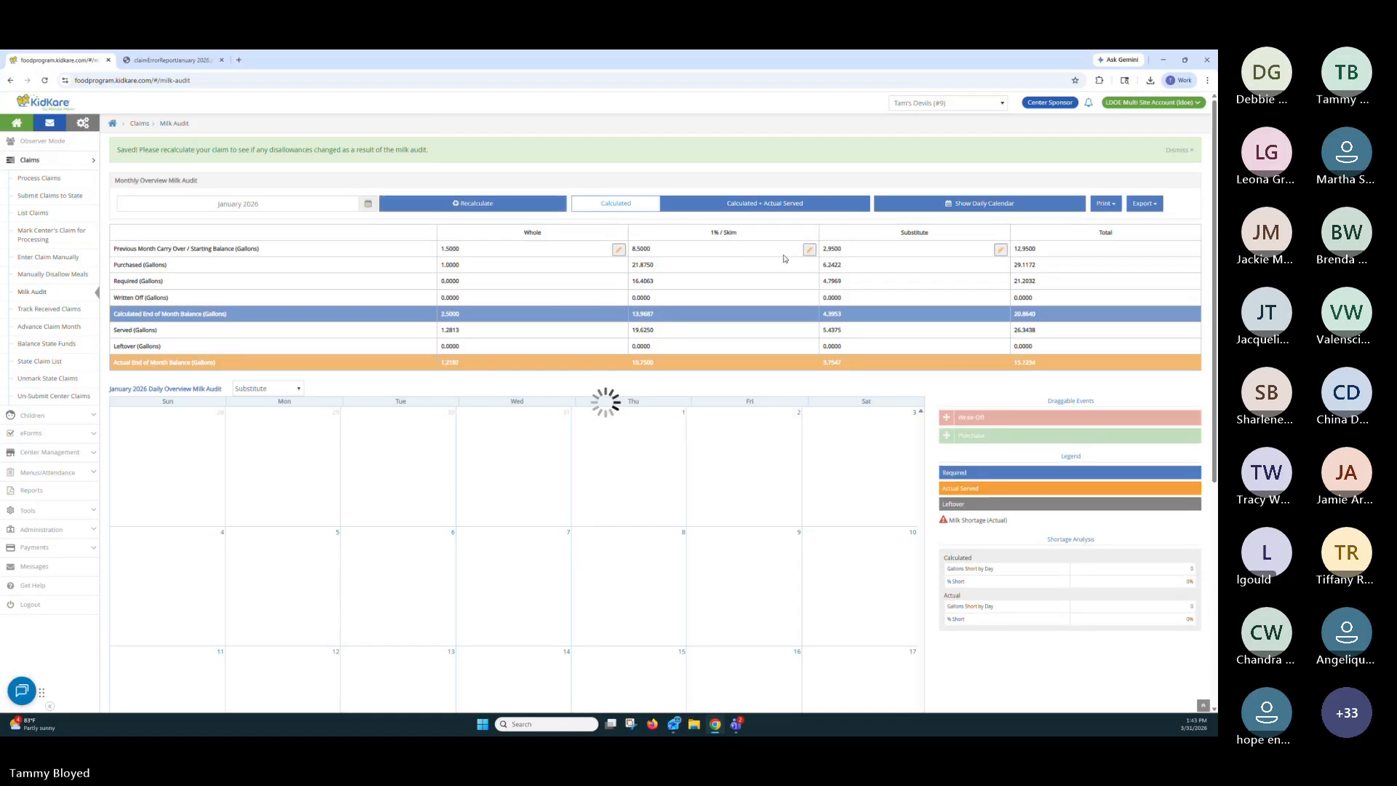
- Change the 1%/Skim starting balance to 5.5 gallons and save it
{"action": "left_click", "coordinate": [809, 249]}
{"action": "double_click", "coordinate": [631, 250]}
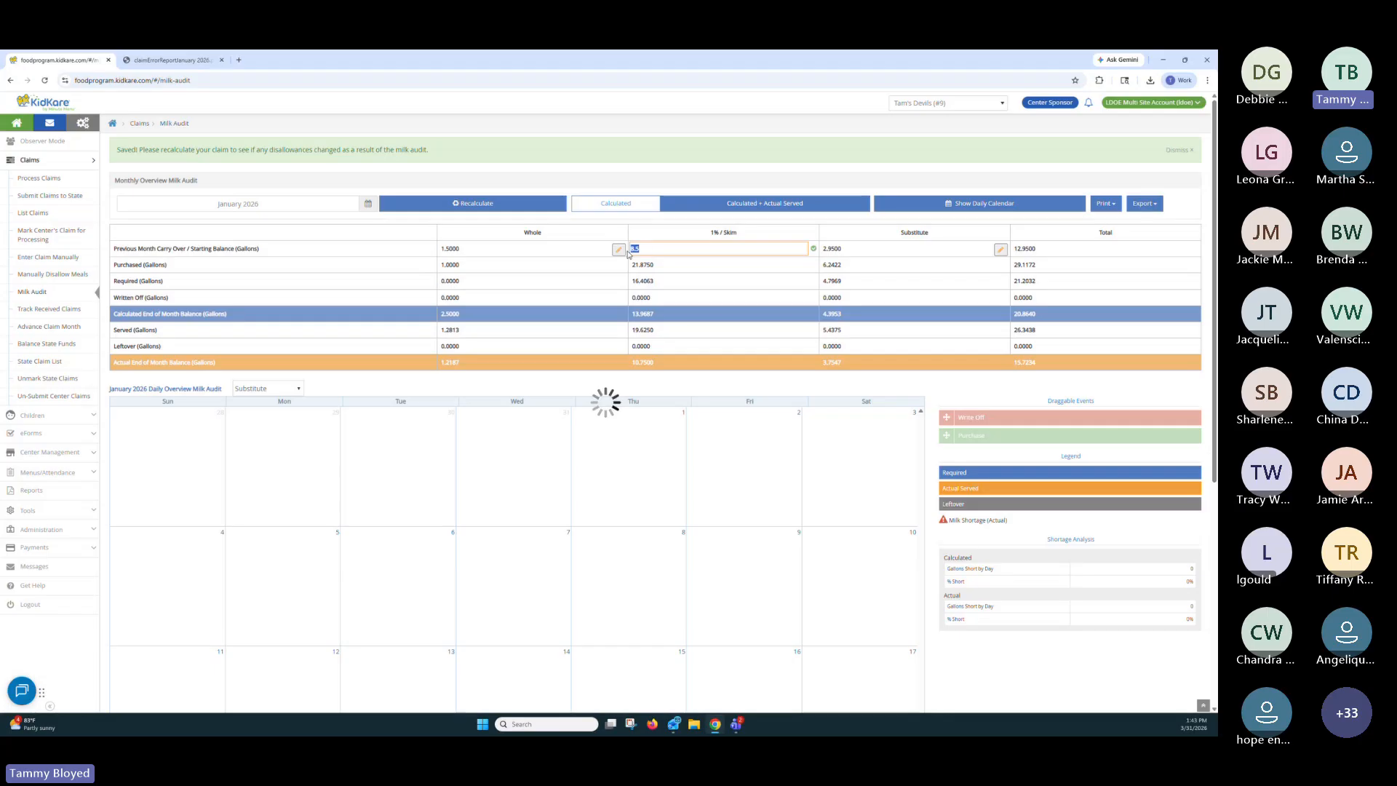
{"action": "type", "text": "5"}
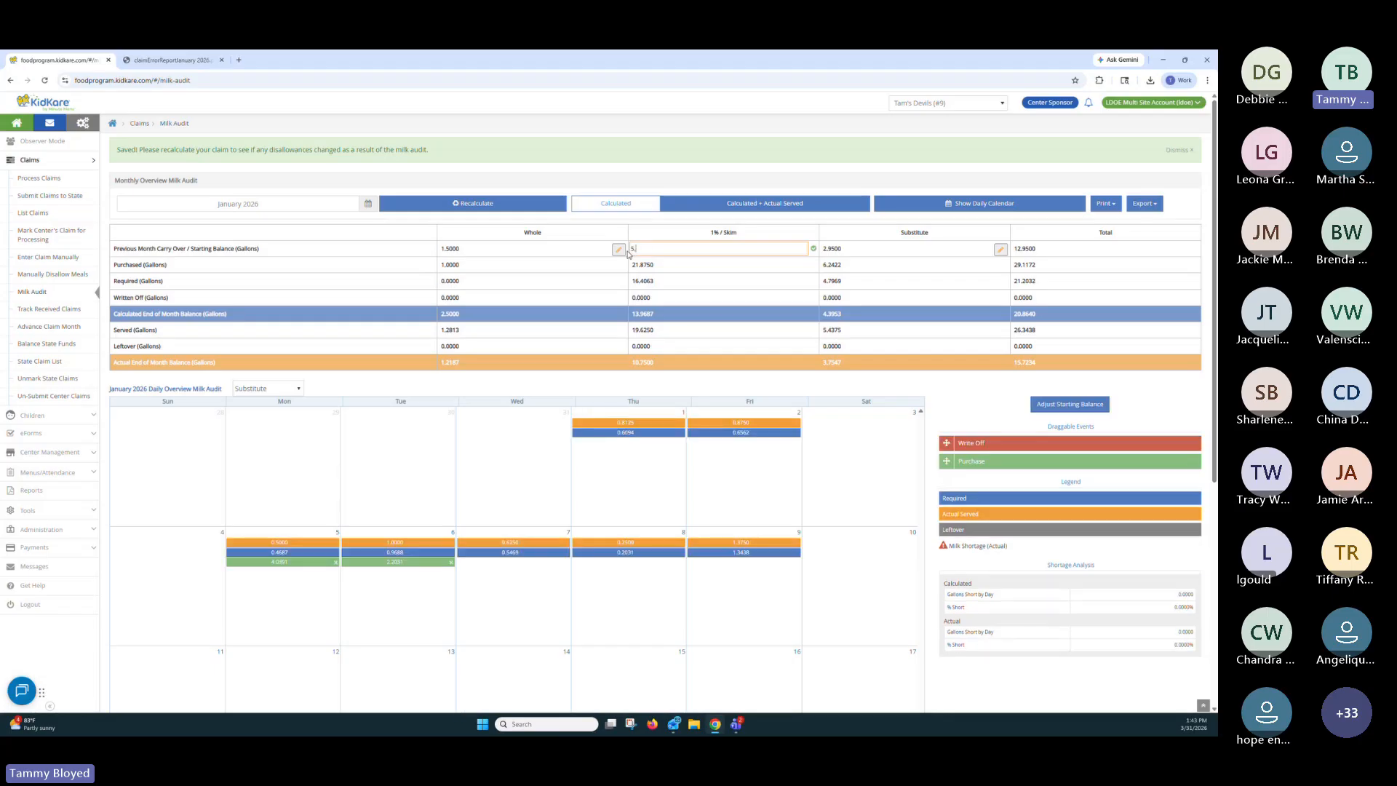
{"action": "left_click", "coordinate": [813, 248]}
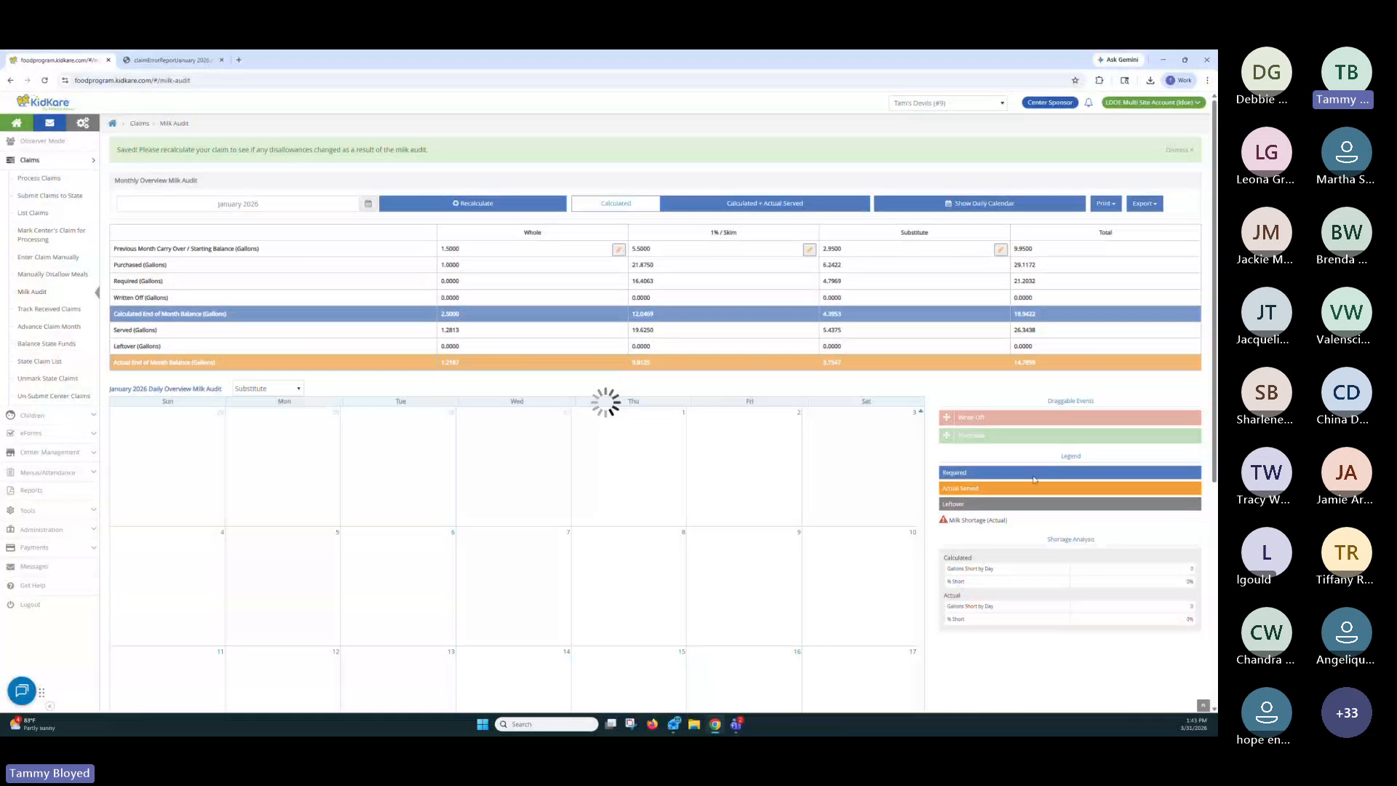
{"action": "left_click_drag", "start_coordinate": [972, 461], "coordinate": [736, 483]}
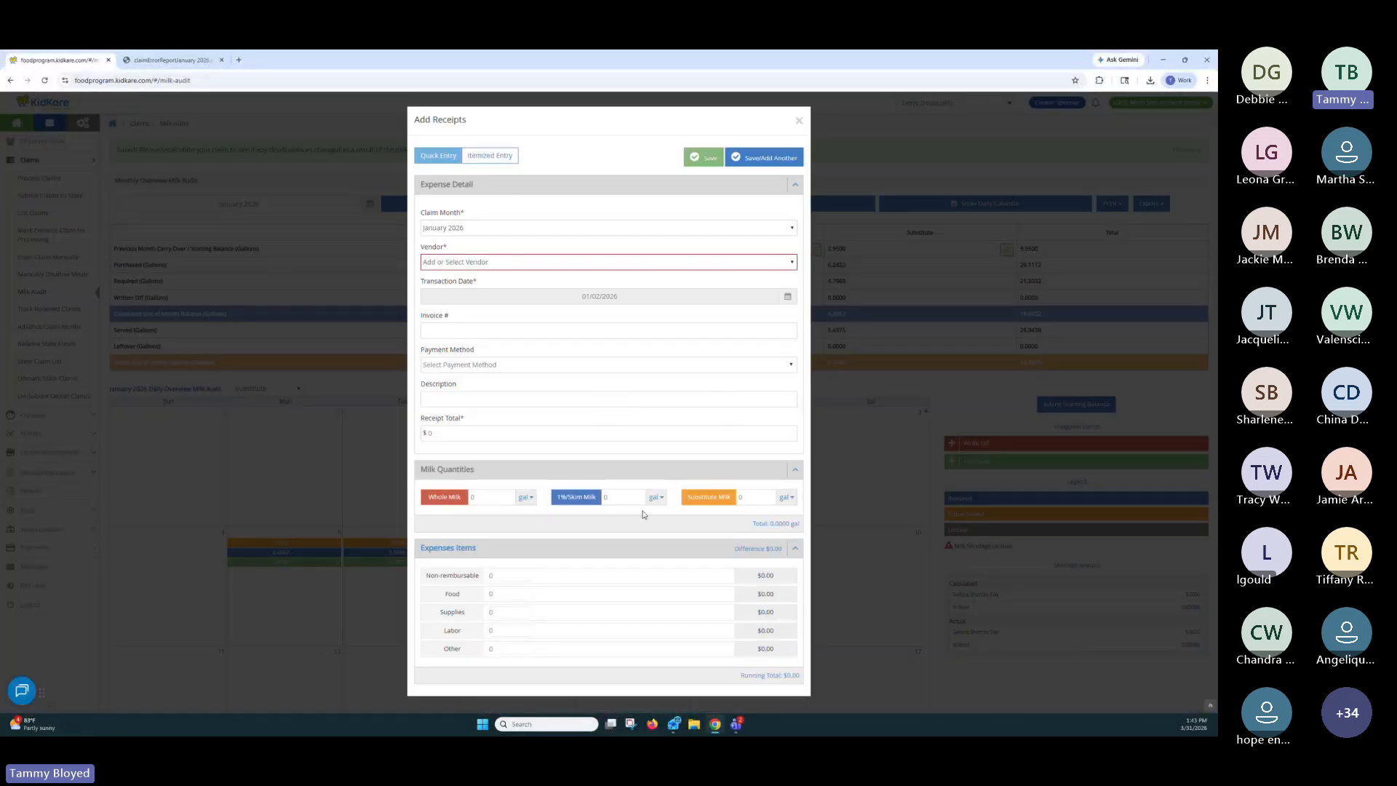
{"action": "left_click", "coordinate": [654, 497]}
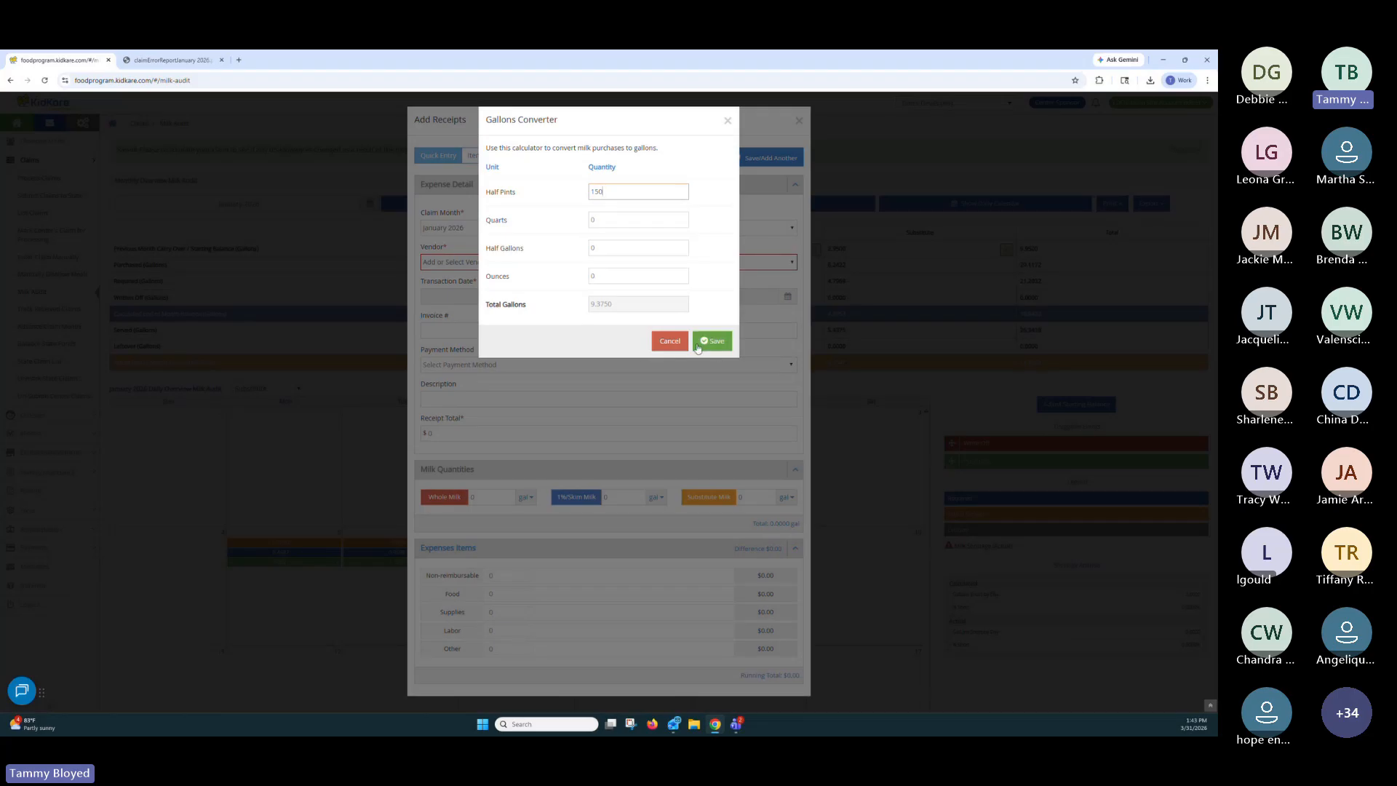
{"action": "left_click", "coordinate": [726, 122]}
{"action": "left_click", "coordinate": [799, 120]}
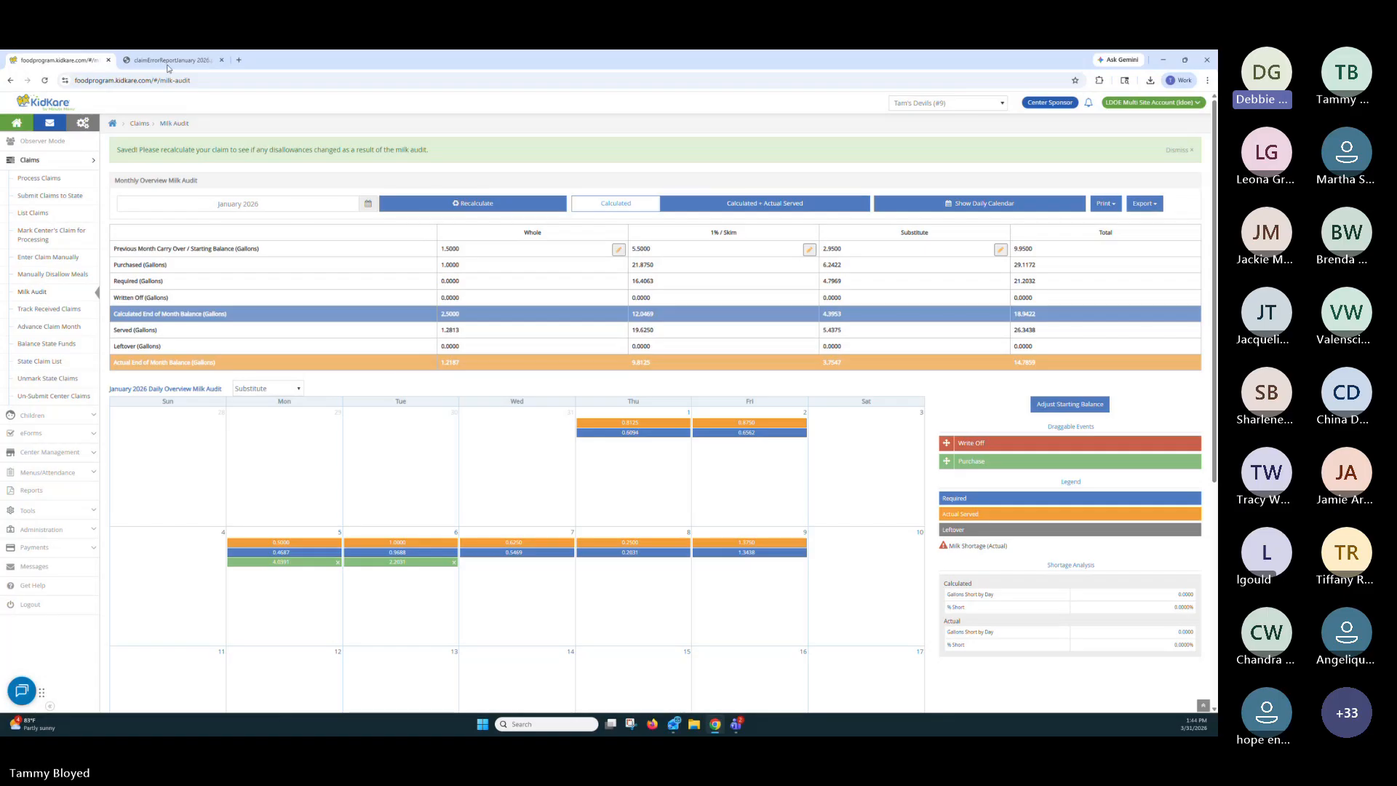
- Go to the Process Claims page from the Claims menu
{"action": "left_click", "coordinate": [33, 178]}
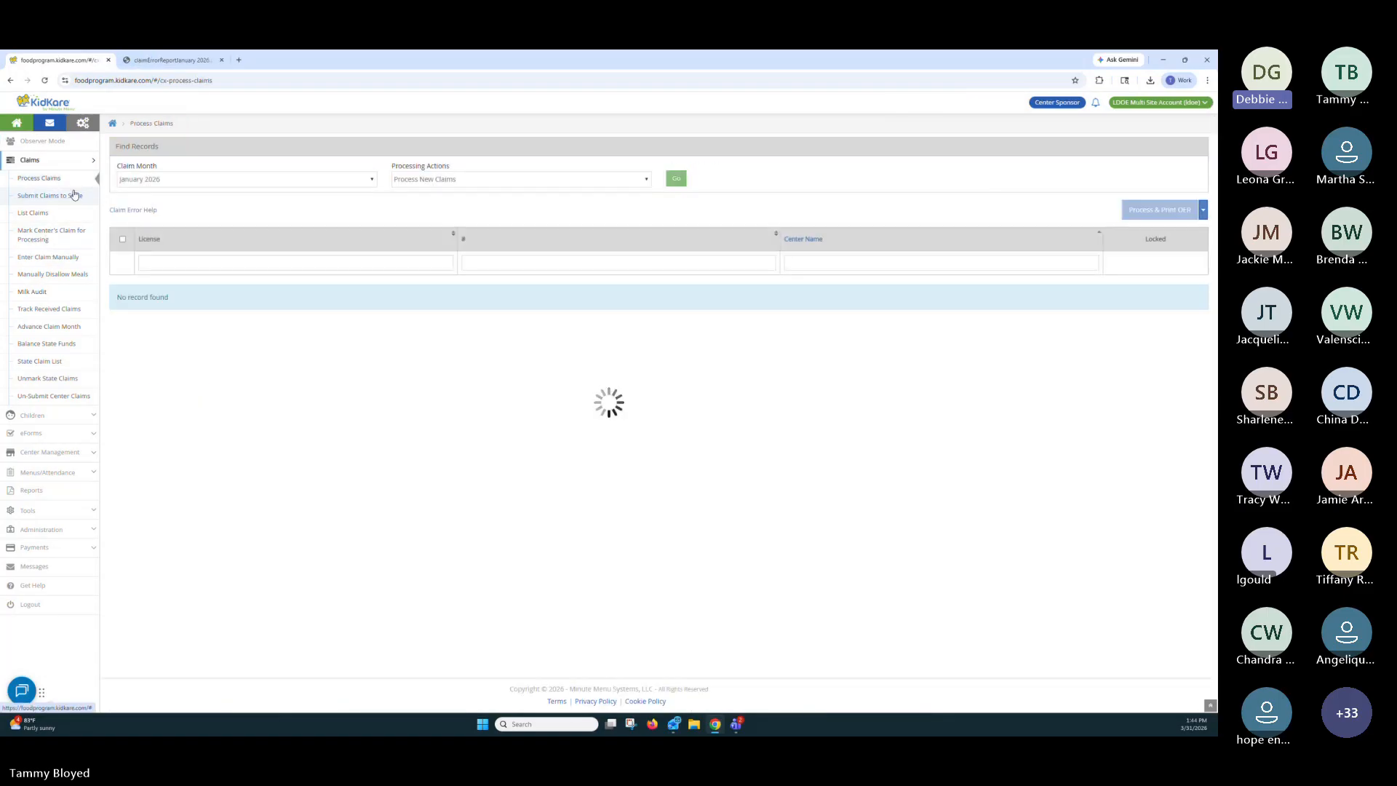
- Load existing January 2026 claims and reprocess the Tam's Devils claim without printing
{"action": "left_click", "coordinate": [445, 181]}
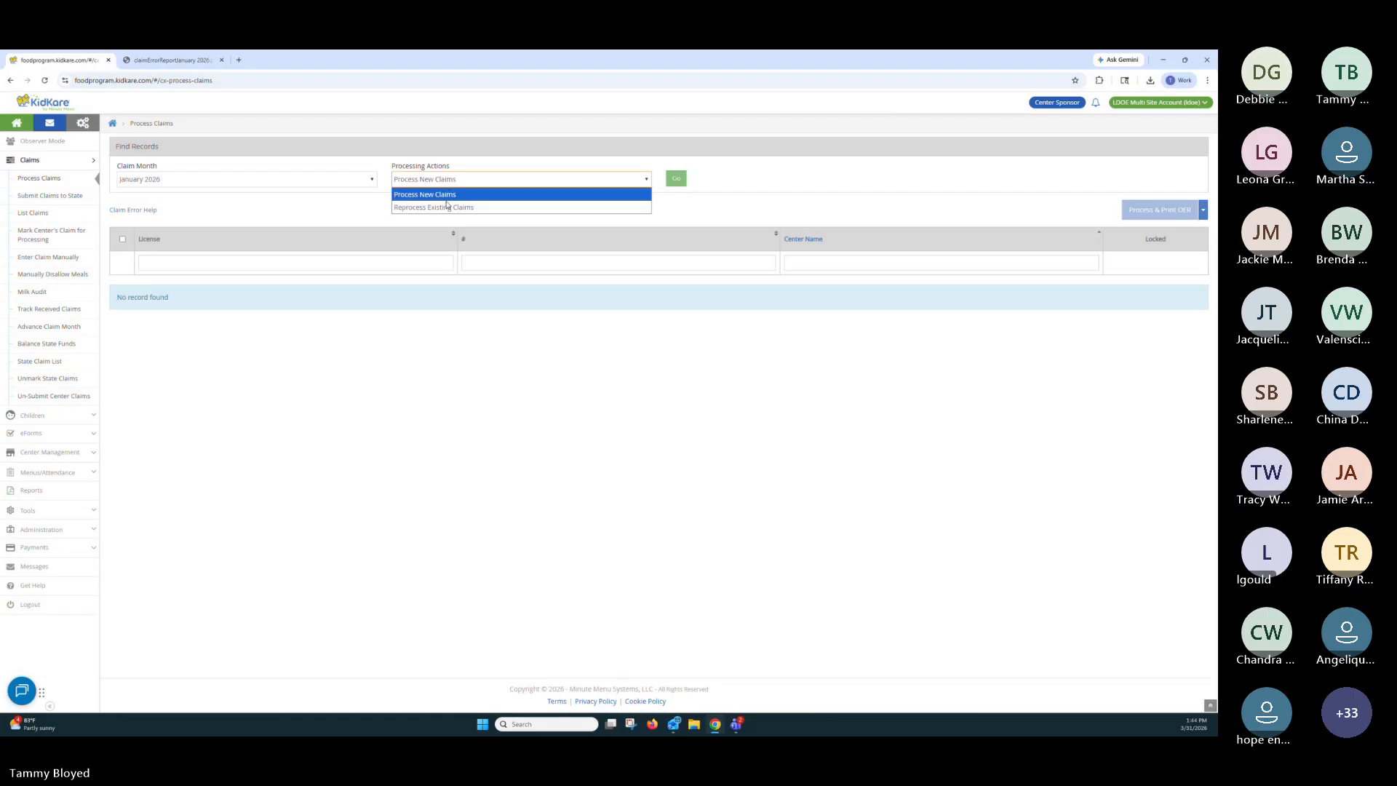
{"action": "left_click", "coordinate": [446, 209]}
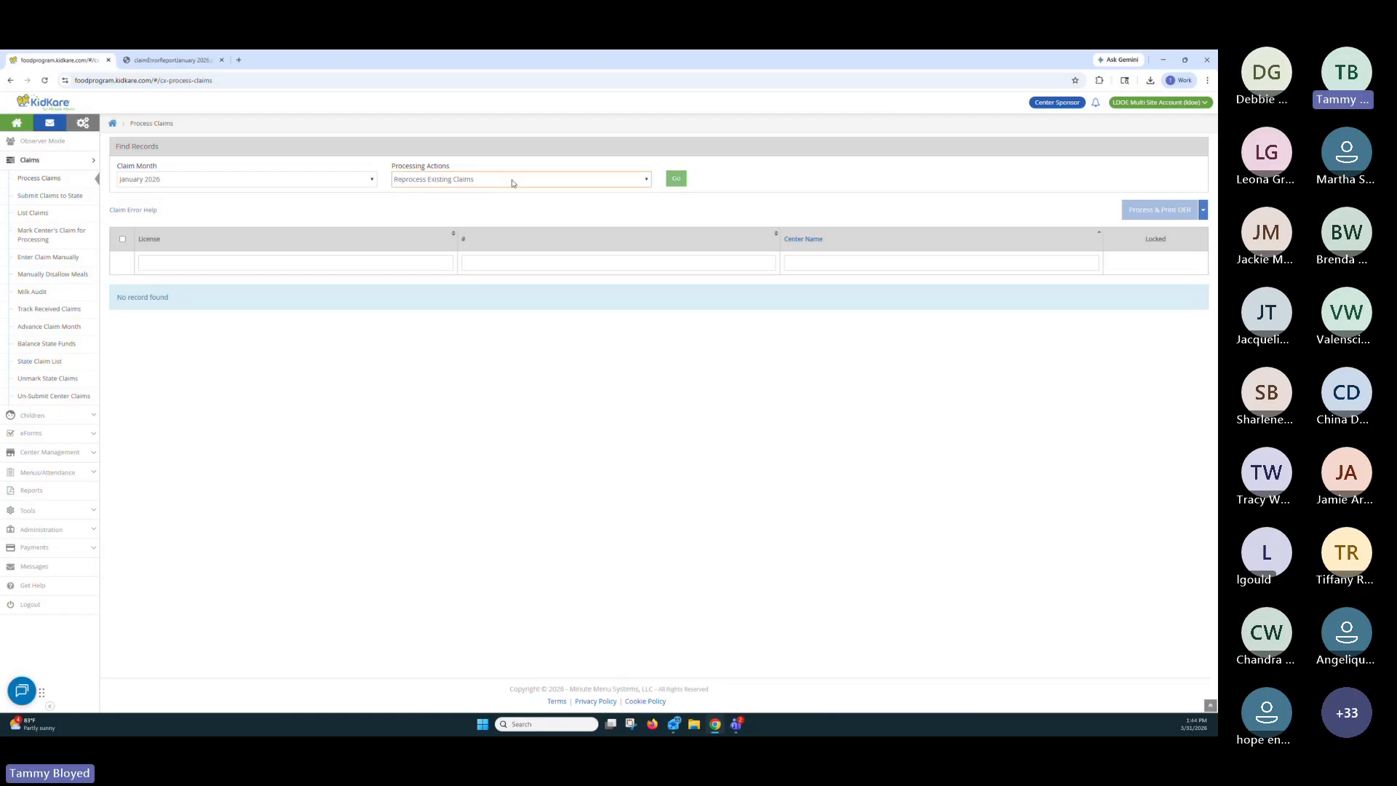
{"action": "left_click", "coordinate": [683, 181]}
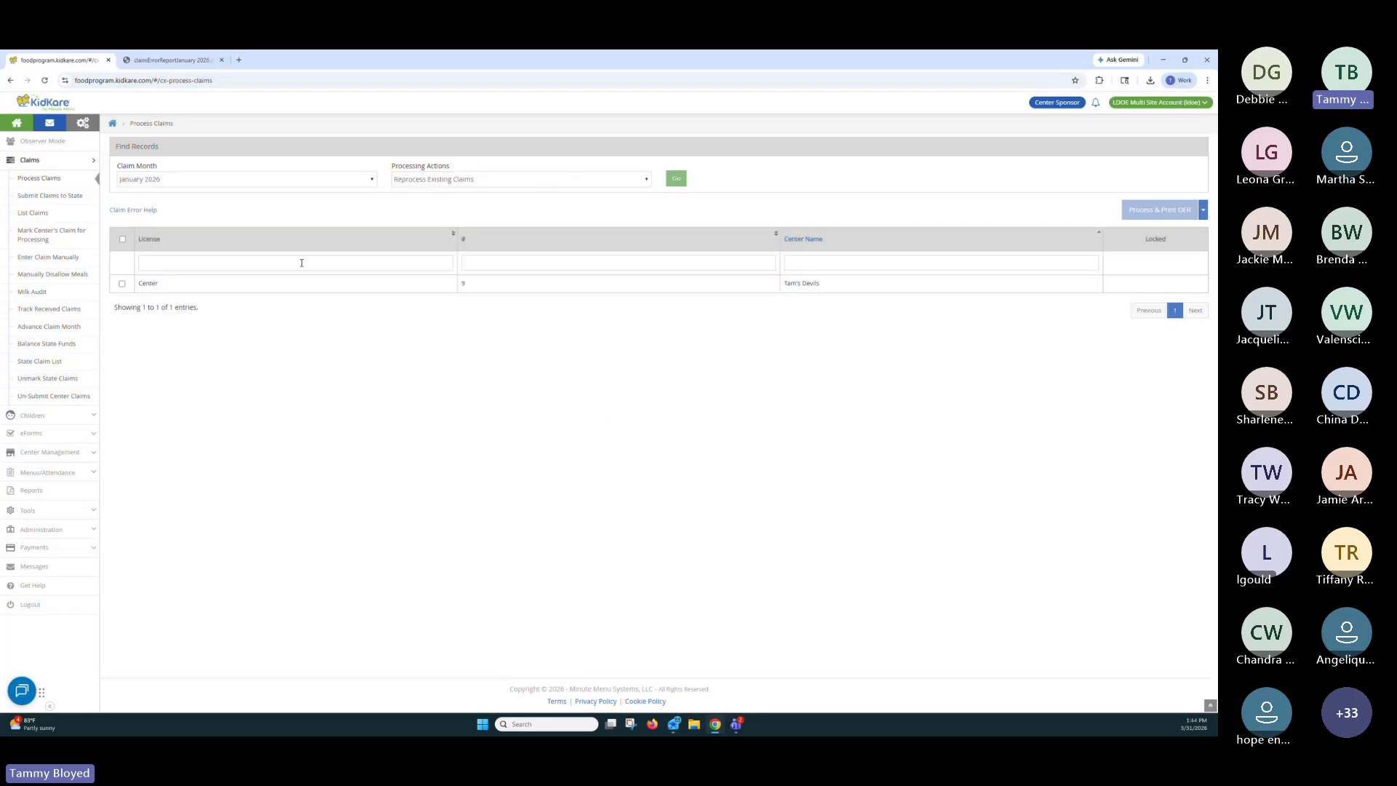
{"action": "left_click", "coordinate": [123, 284]}
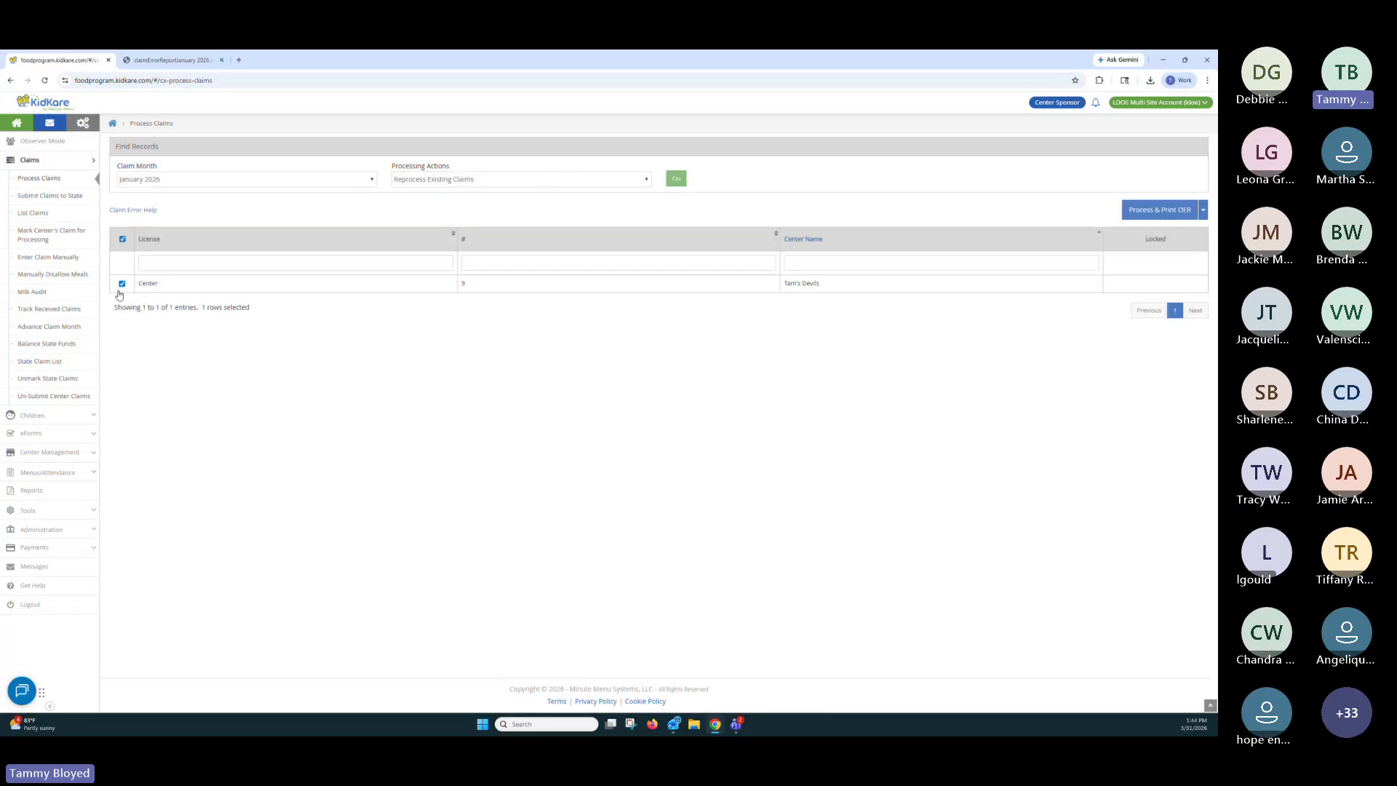
{"action": "left_click", "coordinate": [1202, 209]}
{"action": "left_click", "coordinate": [1165, 231]}
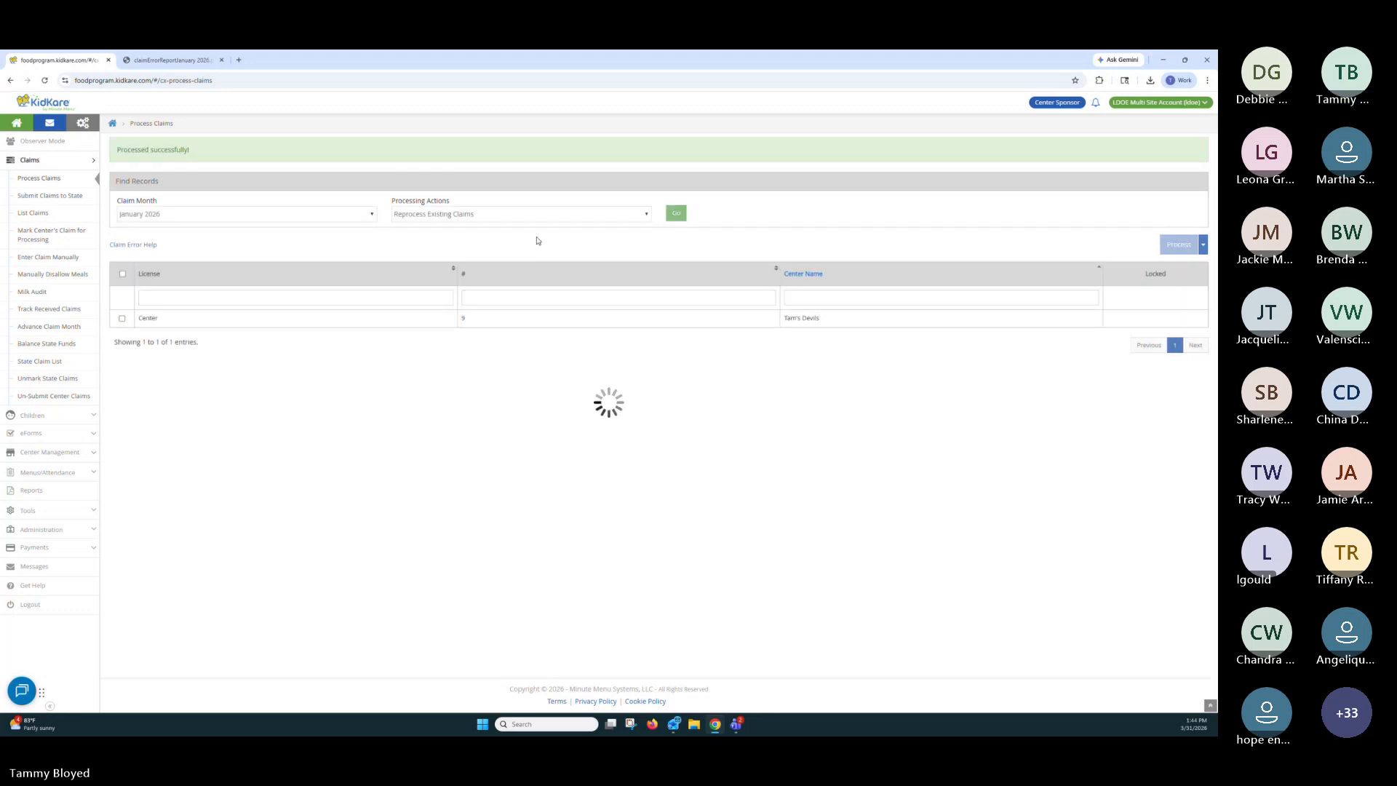
- Check the earlier claim error report, then return to Process Claims and go to List Claims
{"action": "left_click", "coordinate": [36, 179]}
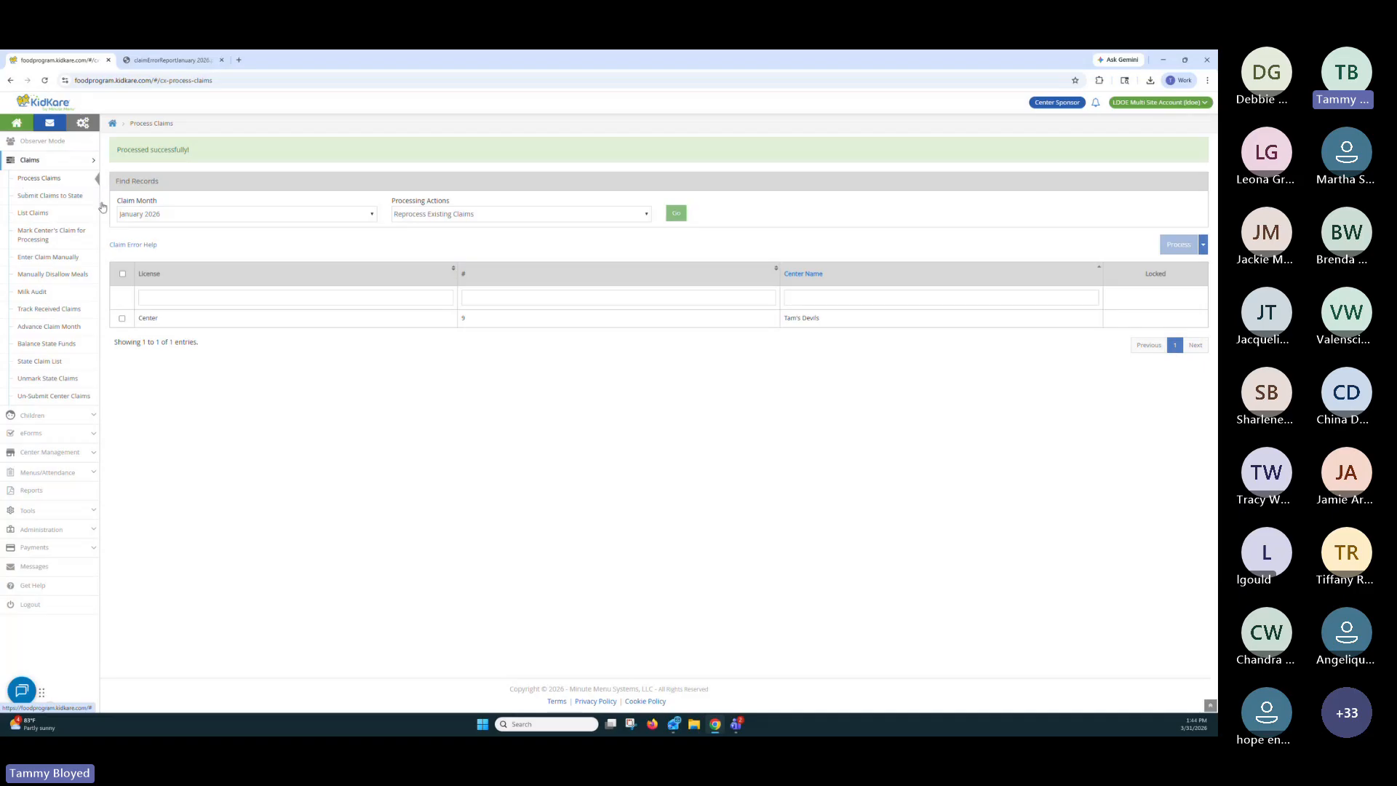
{"action": "left_click", "coordinate": [169, 60]}
{"action": "left_click", "coordinate": [59, 60]}
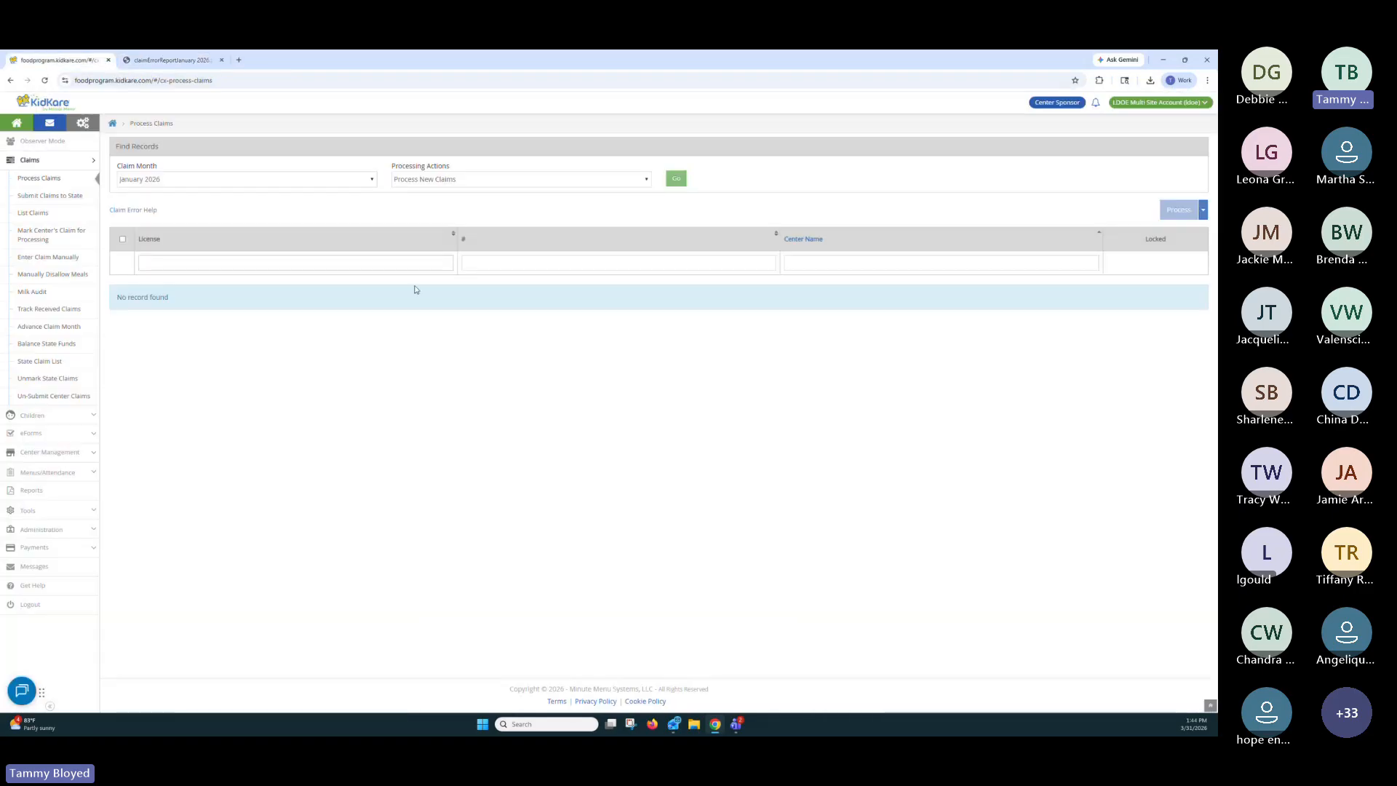
{"action": "left_click", "coordinate": [29, 213]}
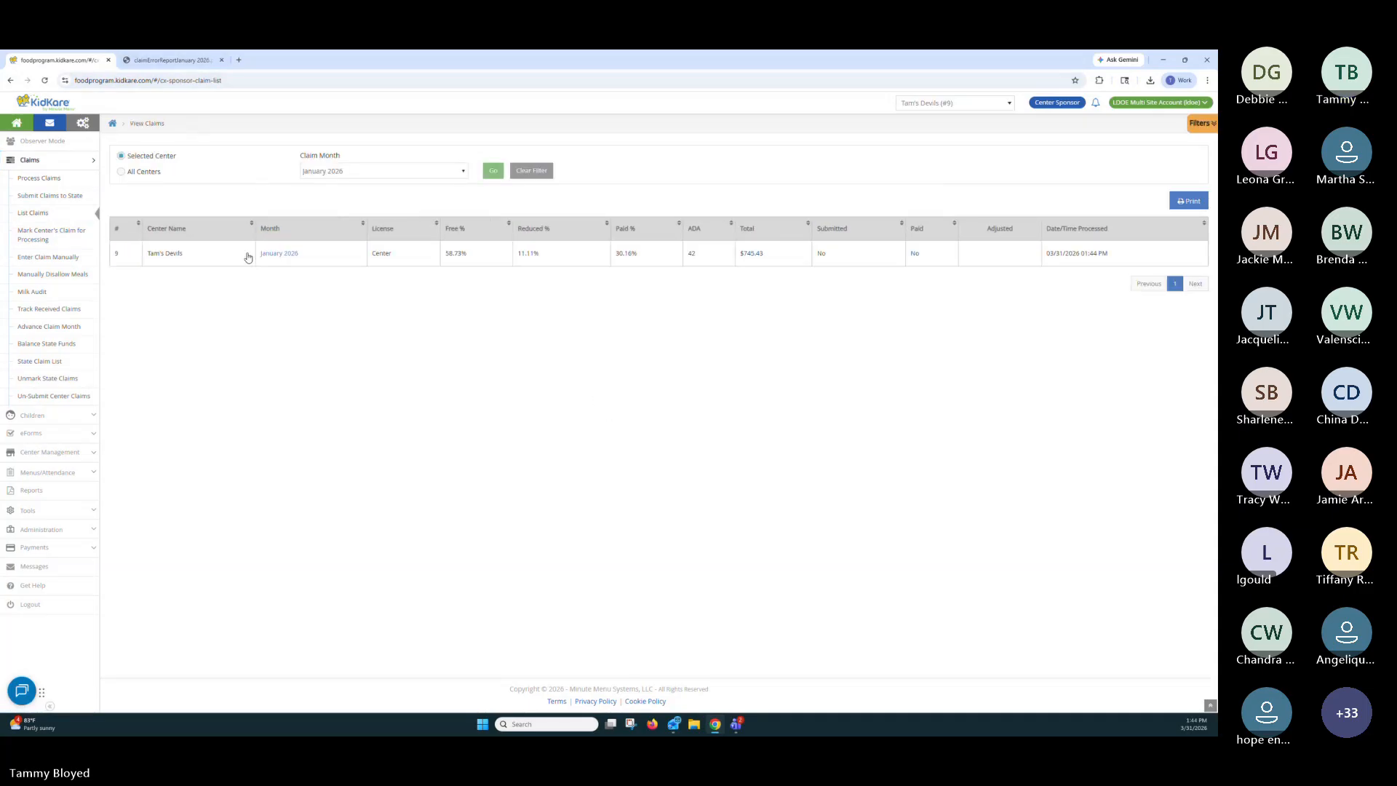
- Open the January 2026 claim's details and generate its Office Error Report
{"action": "left_click", "coordinate": [265, 256]}
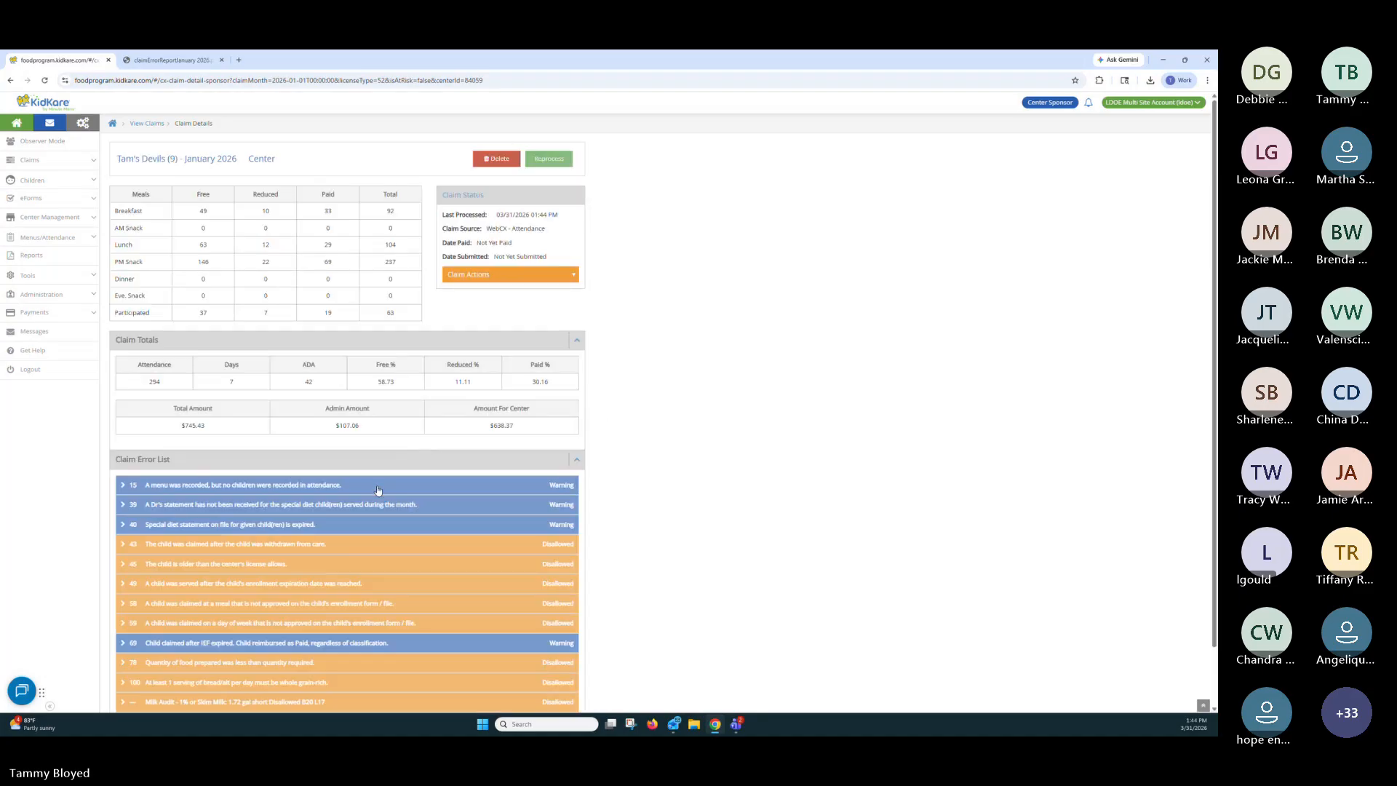
{"action": "scroll", "coordinate": [411, 506], "scroll_direction": "down", "scroll_amount": 1}
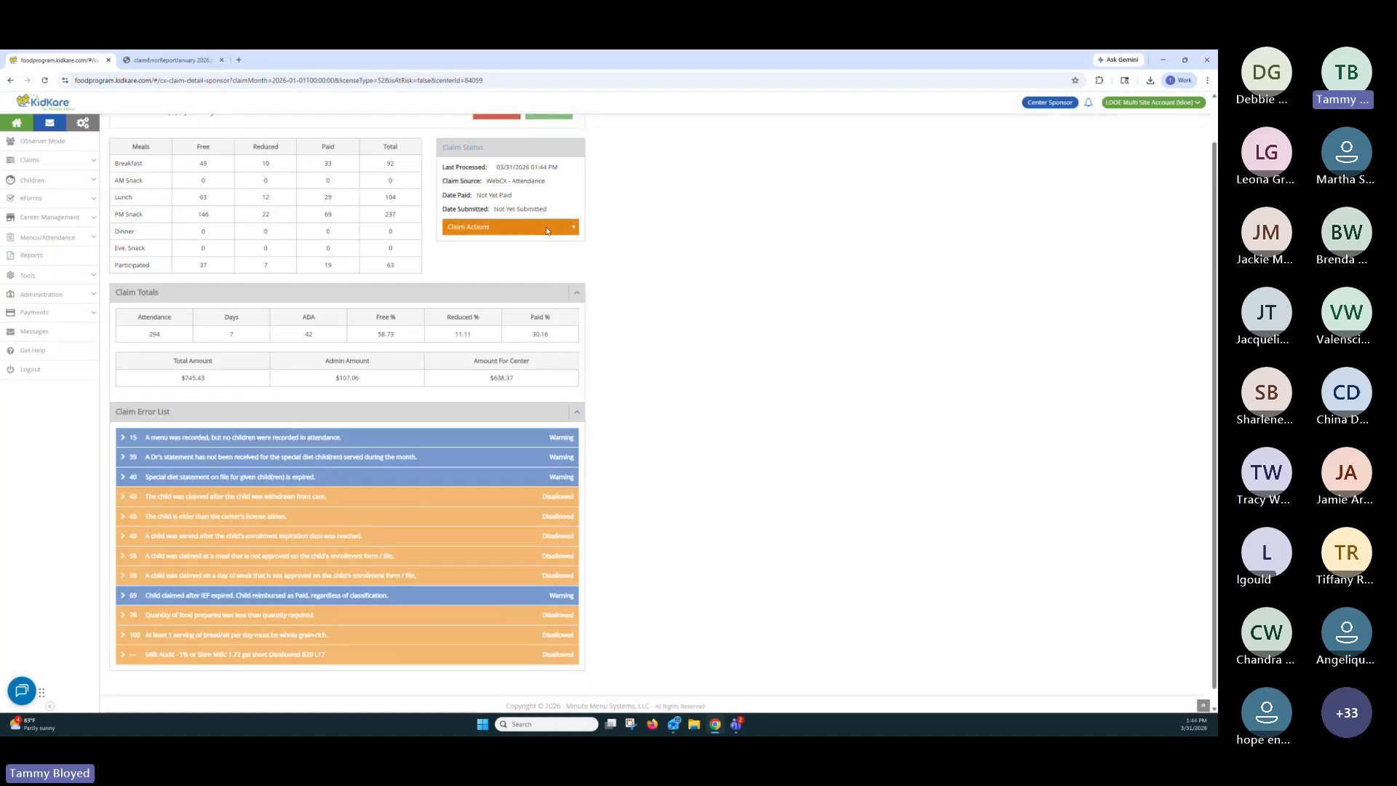
{"action": "left_click", "coordinate": [509, 227]}
{"action": "left_click", "coordinate": [505, 243]}
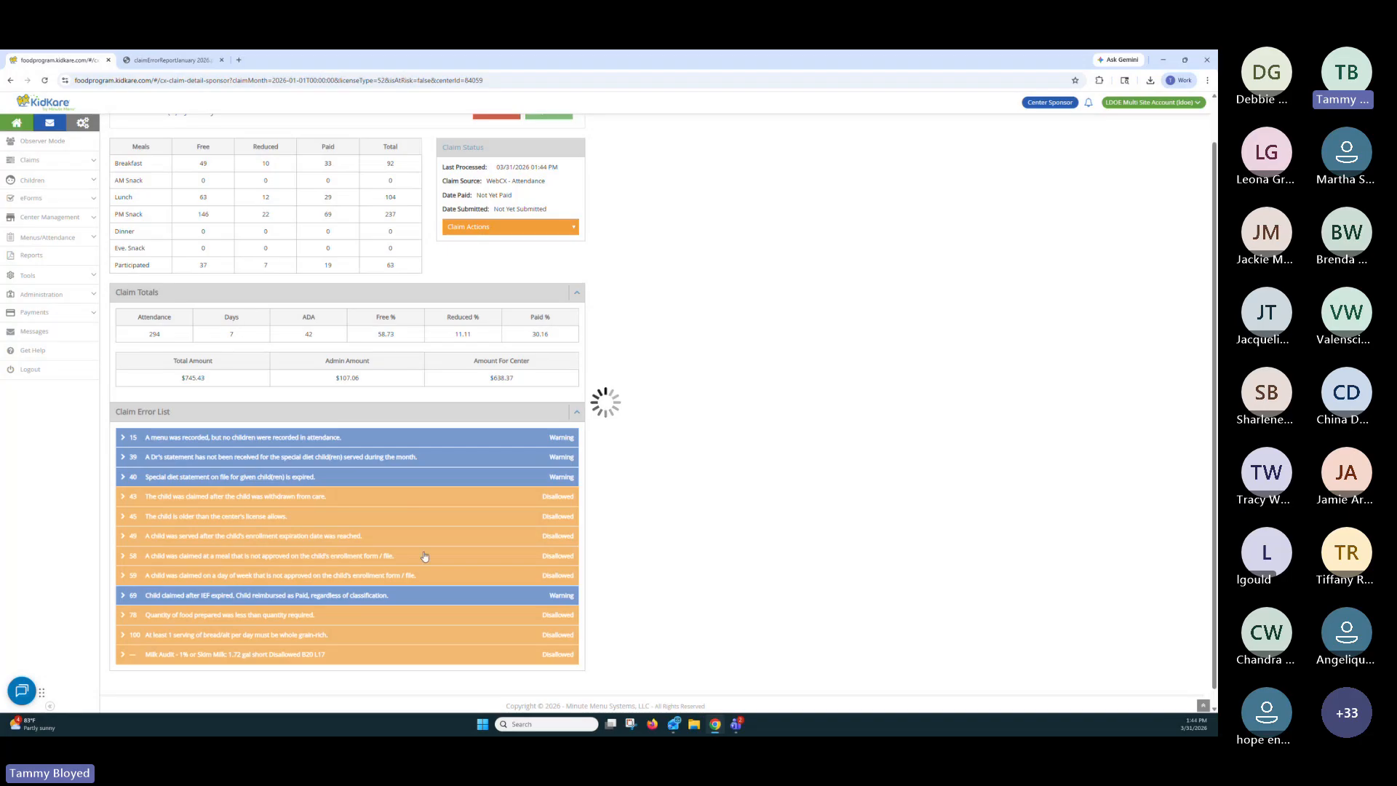
- Expand errors 78, 43 and 40 to review disallowances, then open the downloaded report
{"action": "left_click", "coordinate": [300, 613]}
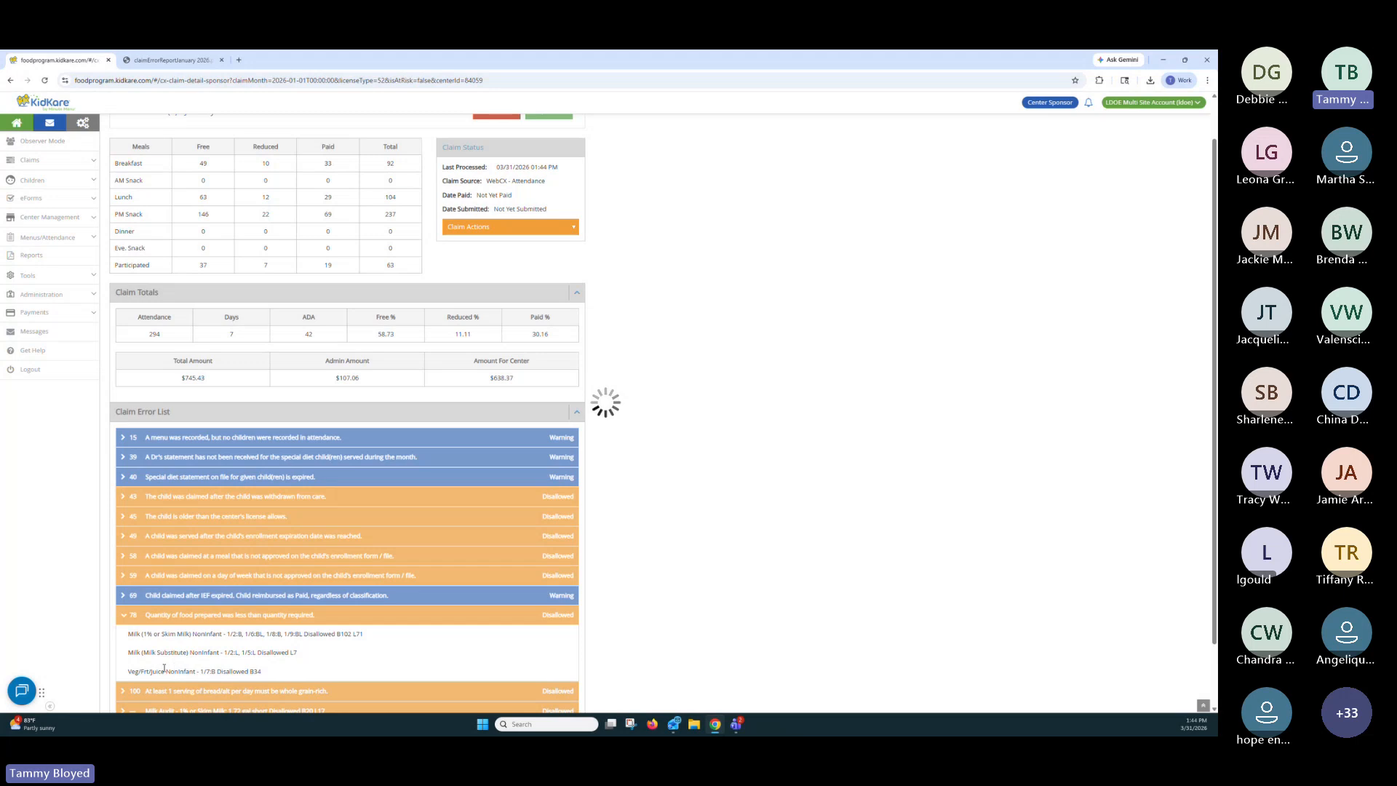
{"action": "left_click_drag", "start_coordinate": [263, 672], "coordinate": [128, 672]}
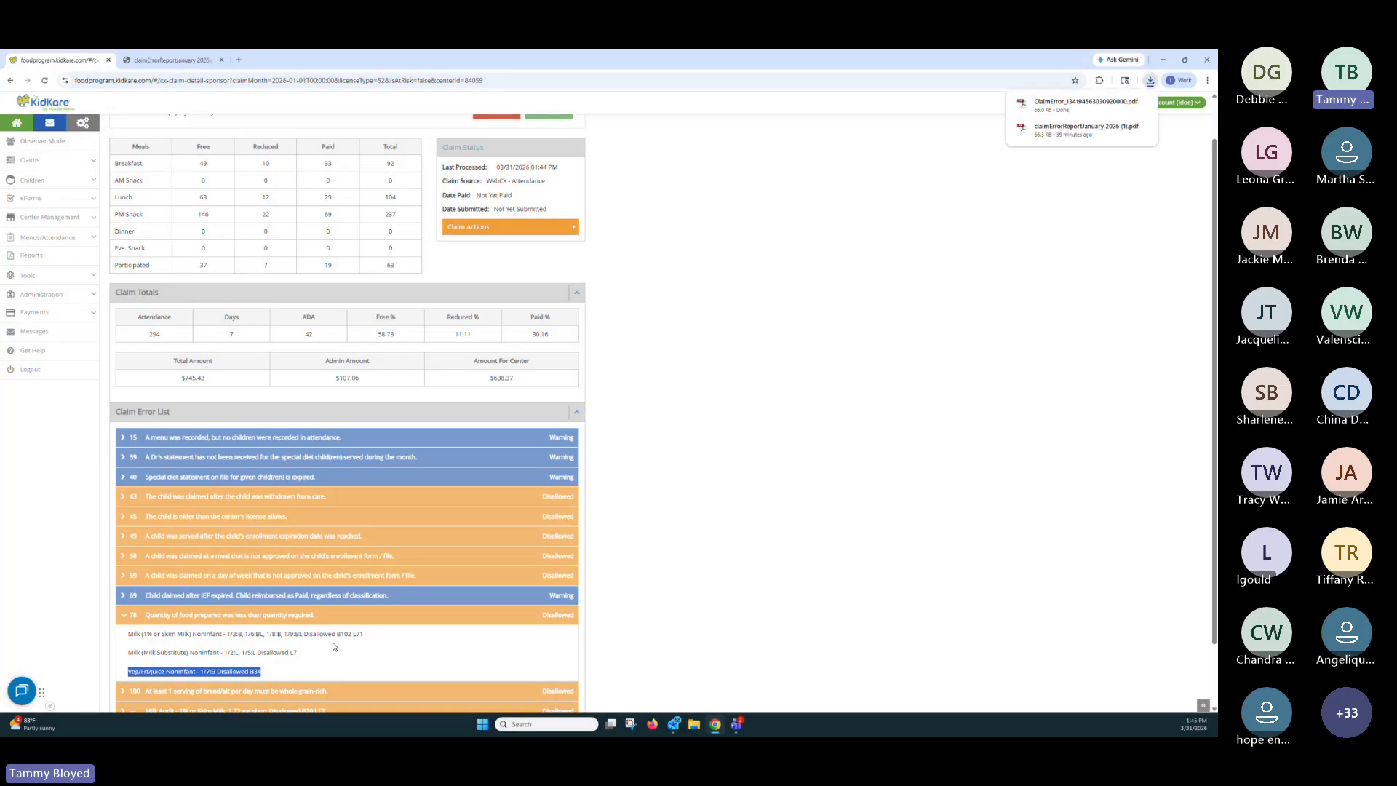
{"action": "left_click", "coordinate": [224, 499]}
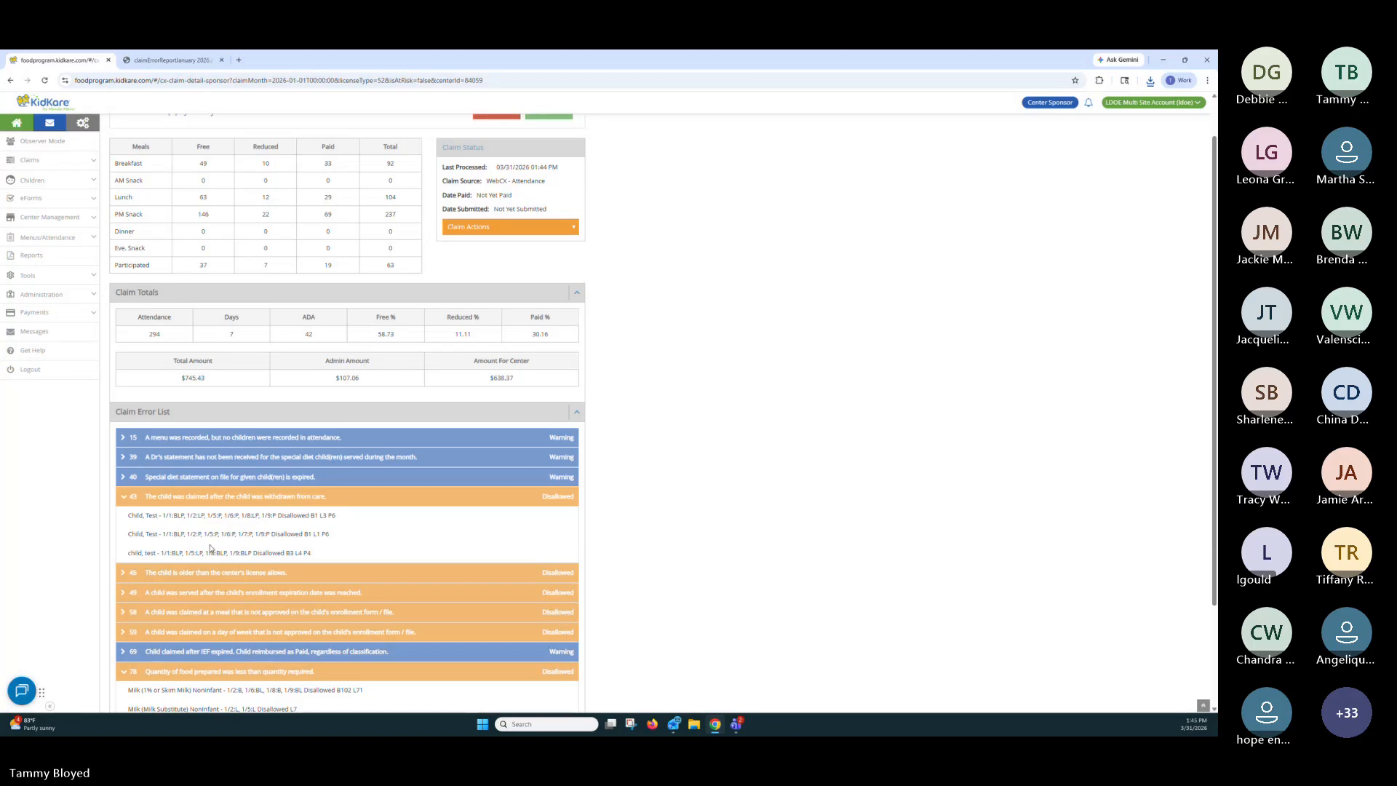
{"action": "left_click_drag", "start_coordinate": [307, 557], "coordinate": [142, 519]}
{"action": "left_click", "coordinate": [410, 526]}
{"action": "left_click", "coordinate": [262, 477]}
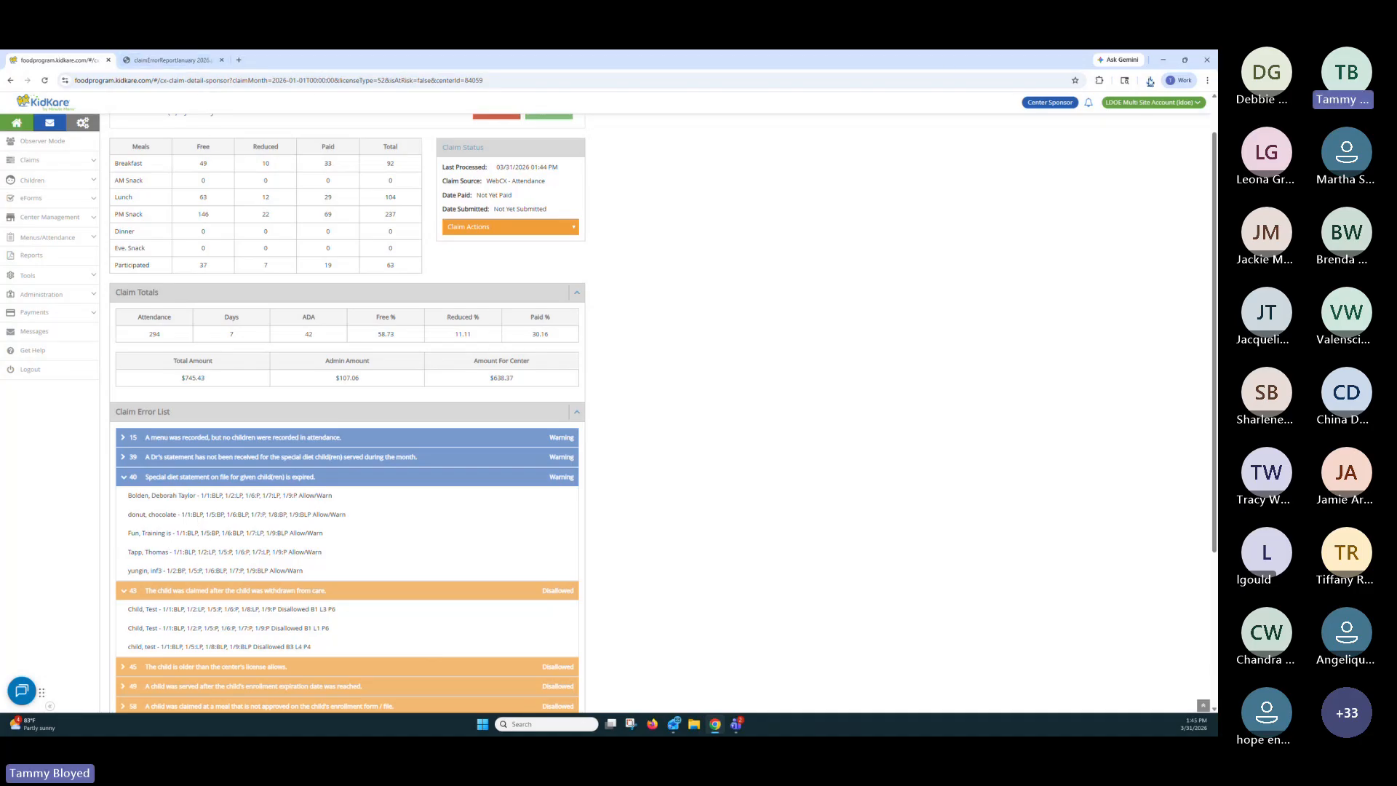
{"action": "left_click", "coordinate": [1149, 81]}
{"action": "left_click", "coordinate": [1066, 122]}
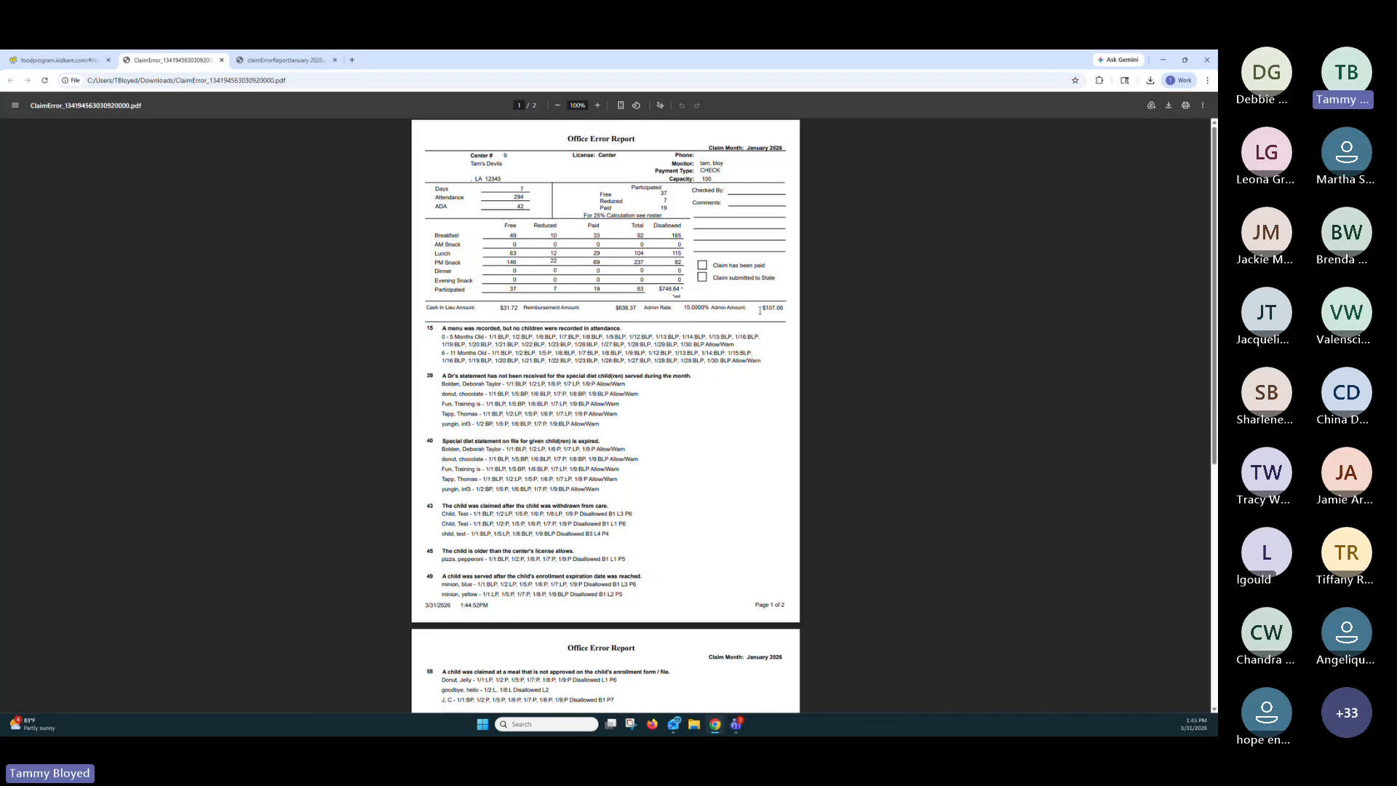
- Highlight the $746.64 total in the new PDF and $882.32 in the earlier one, then return to KidKare
{"action": "left_click_drag", "start_coordinate": [684, 290], "coordinate": [663, 291]}
{"action": "left_click", "coordinate": [251, 59]}
{"action": "scroll", "coordinate": [615, 324], "scroll_direction": "up", "scroll_amount": 2}
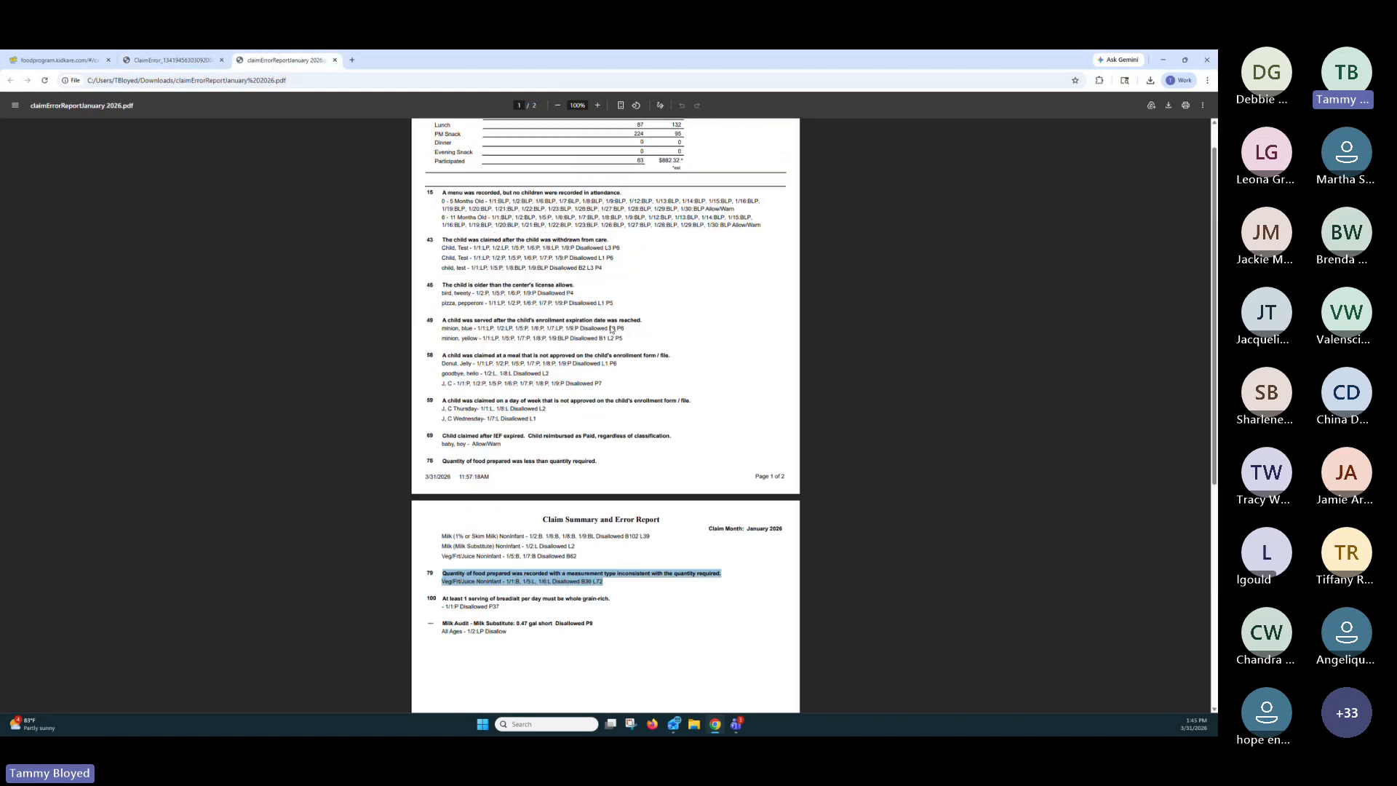
{"action": "scroll", "coordinate": [612, 329], "scroll_direction": "up", "scroll_amount": 2}
{"action": "left_click", "coordinate": [677, 289]}
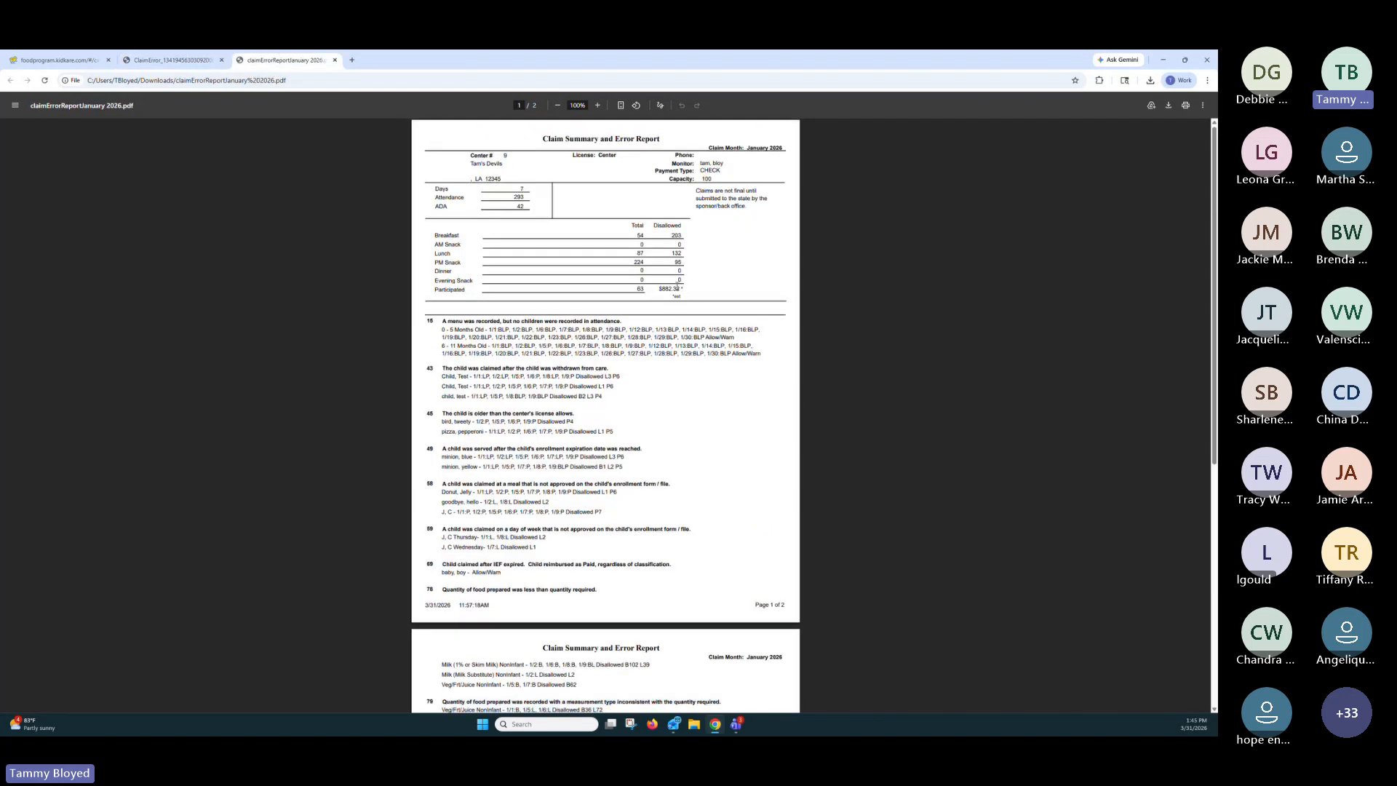
{"action": "left_click_drag", "start_coordinate": [660, 289], "coordinate": [684, 285]}
{"action": "left_click", "coordinate": [217, 65]}
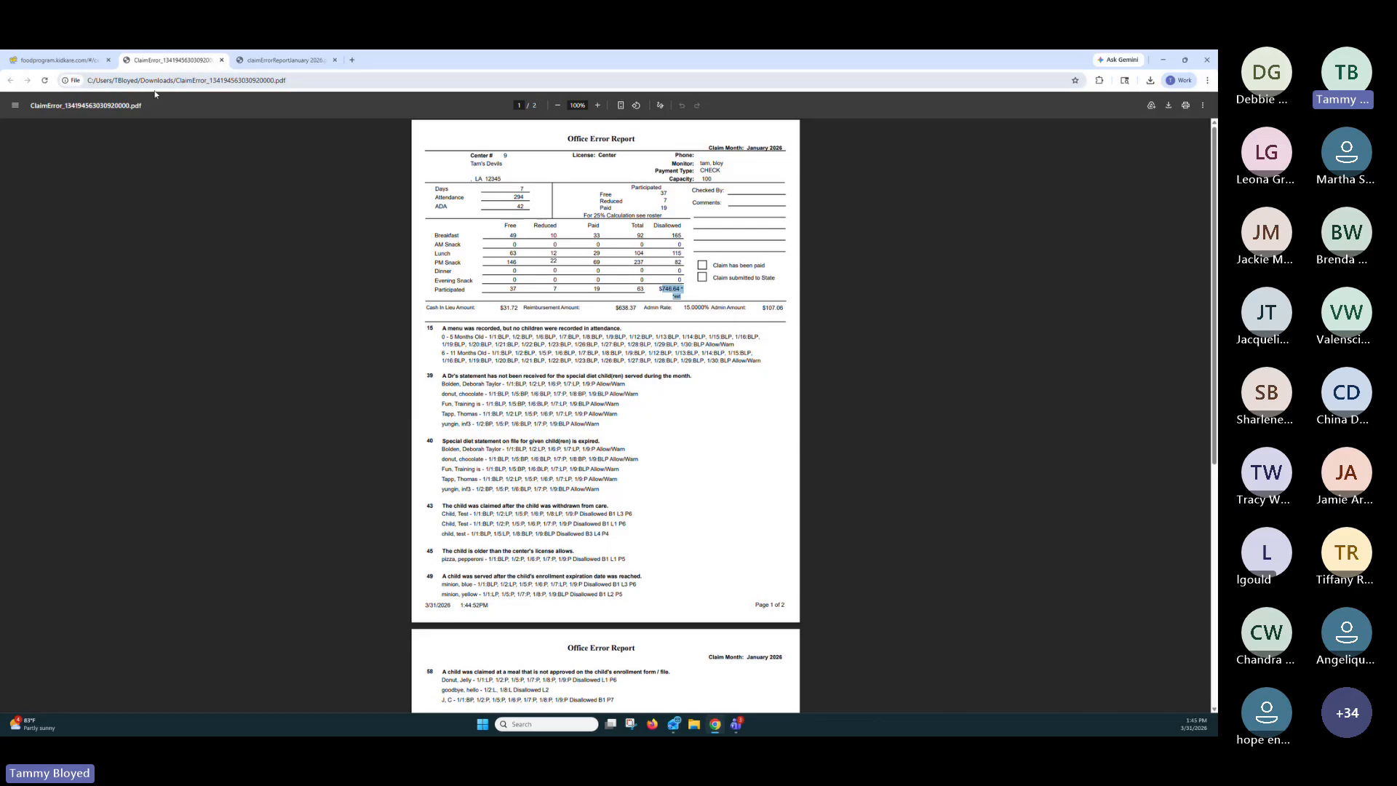
{"action": "left_click", "coordinate": [82, 63]}
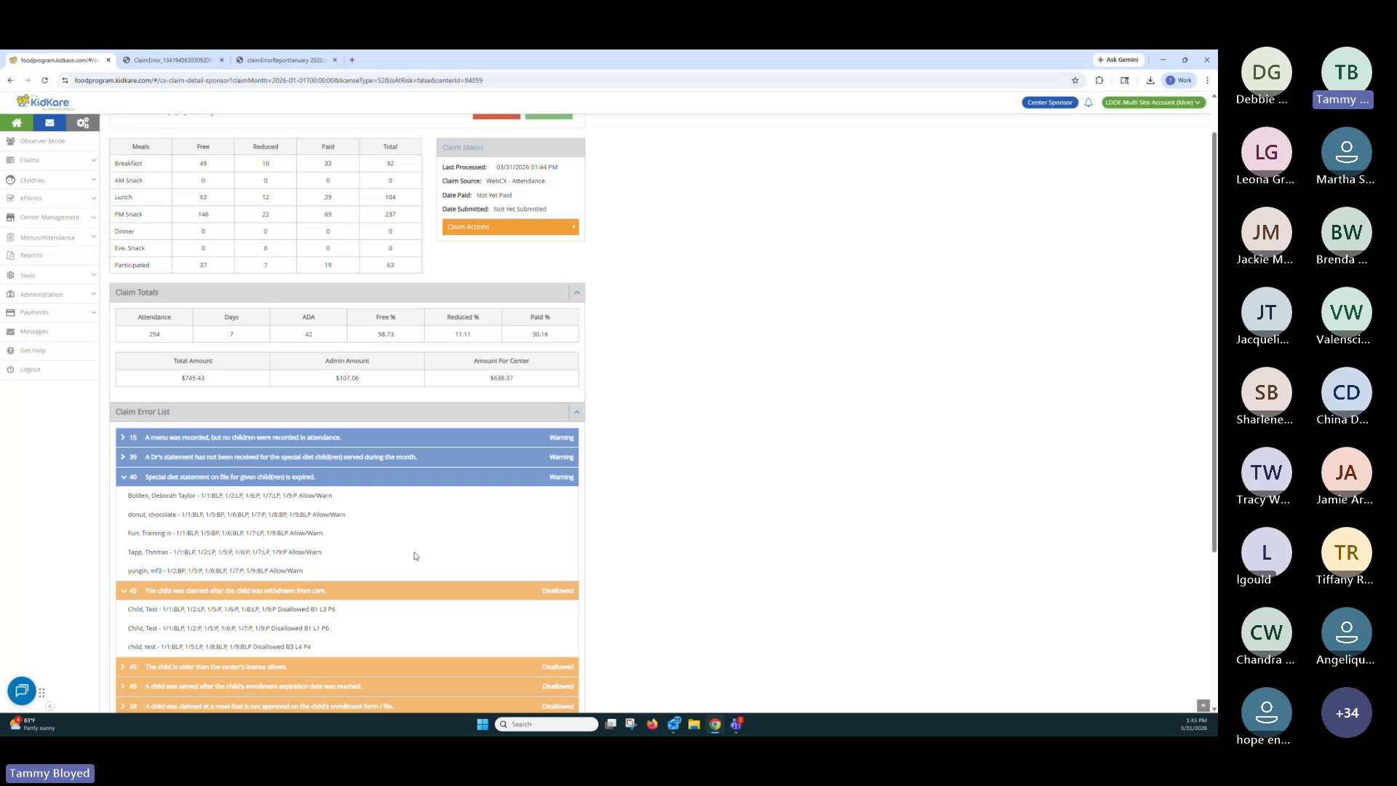
- Reopen the January 2026 claim details from the Claims list
{"action": "scroll", "coordinate": [425, 520], "scroll_direction": "up", "scroll_amount": 1}
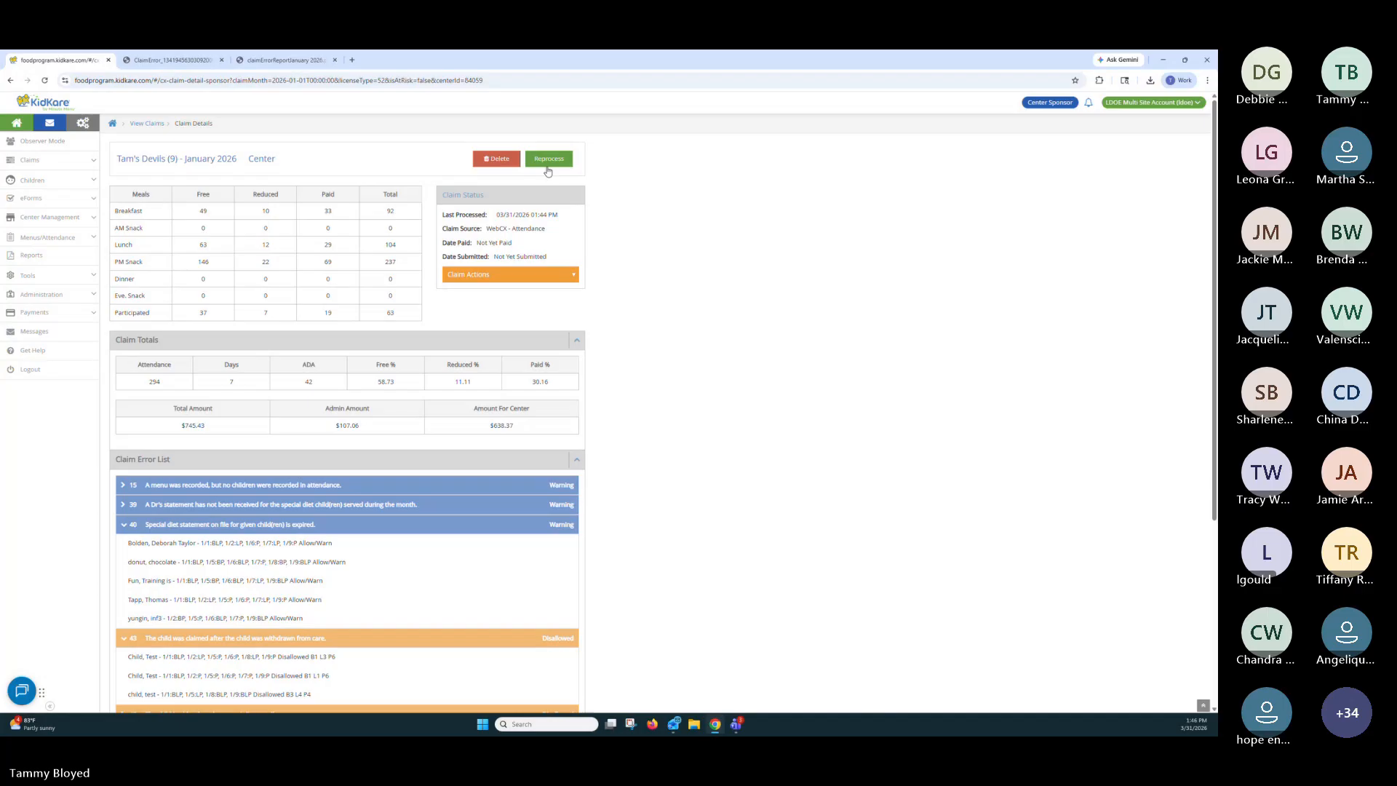
{"action": "left_click", "coordinate": [33, 161]}
{"action": "left_click", "coordinate": [41, 213]}
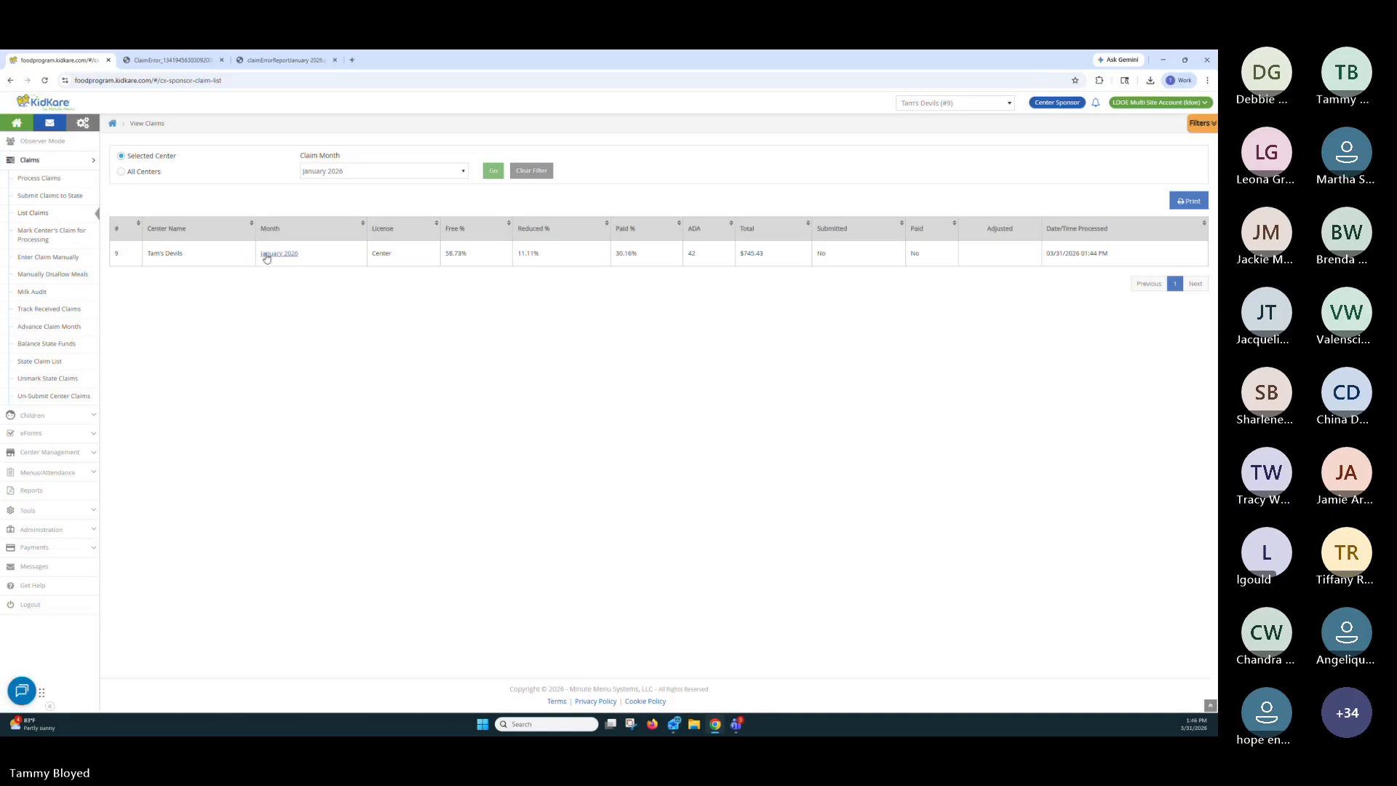
{"action": "left_click", "coordinate": [278, 254]}
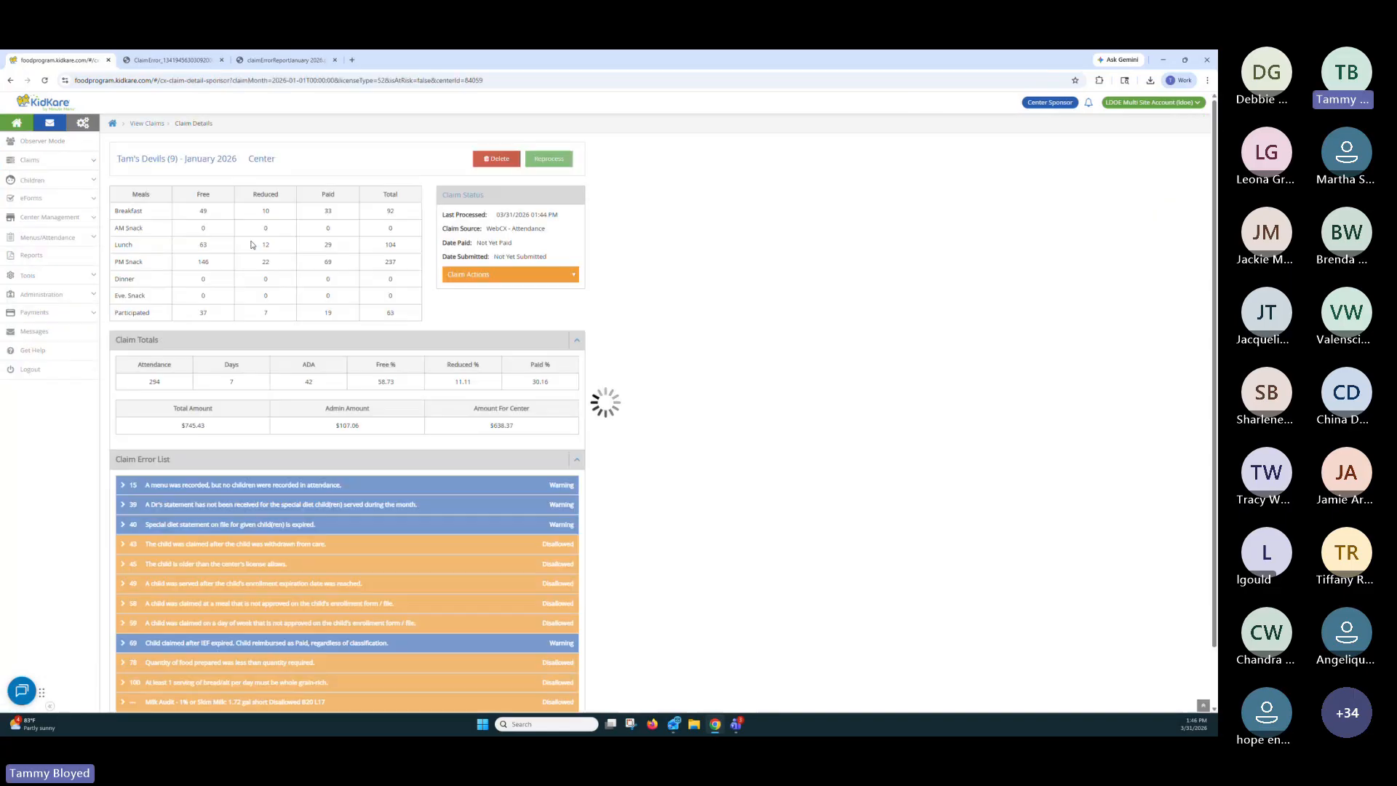
{"action": "key", "text": "alt+Left"}
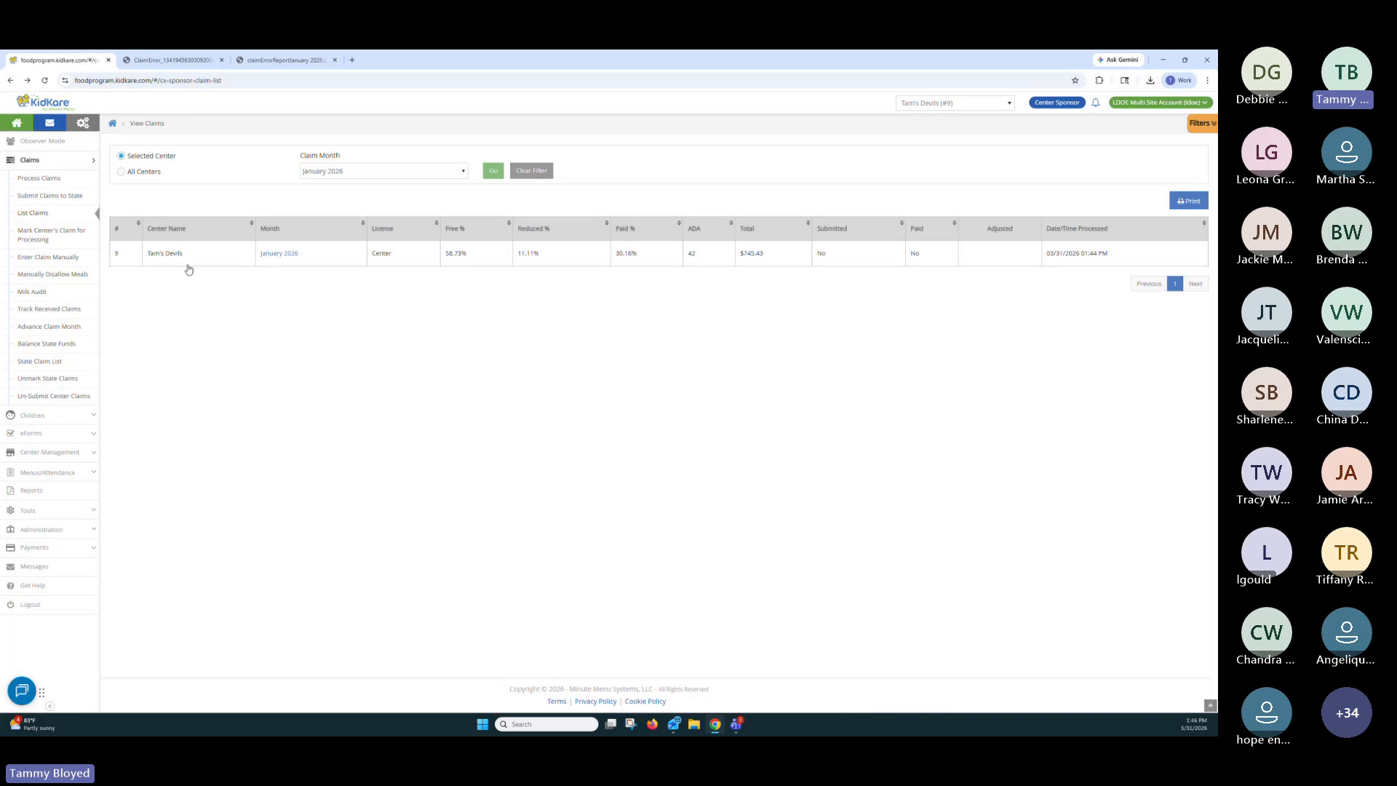
{"action": "left_click", "coordinate": [277, 255]}
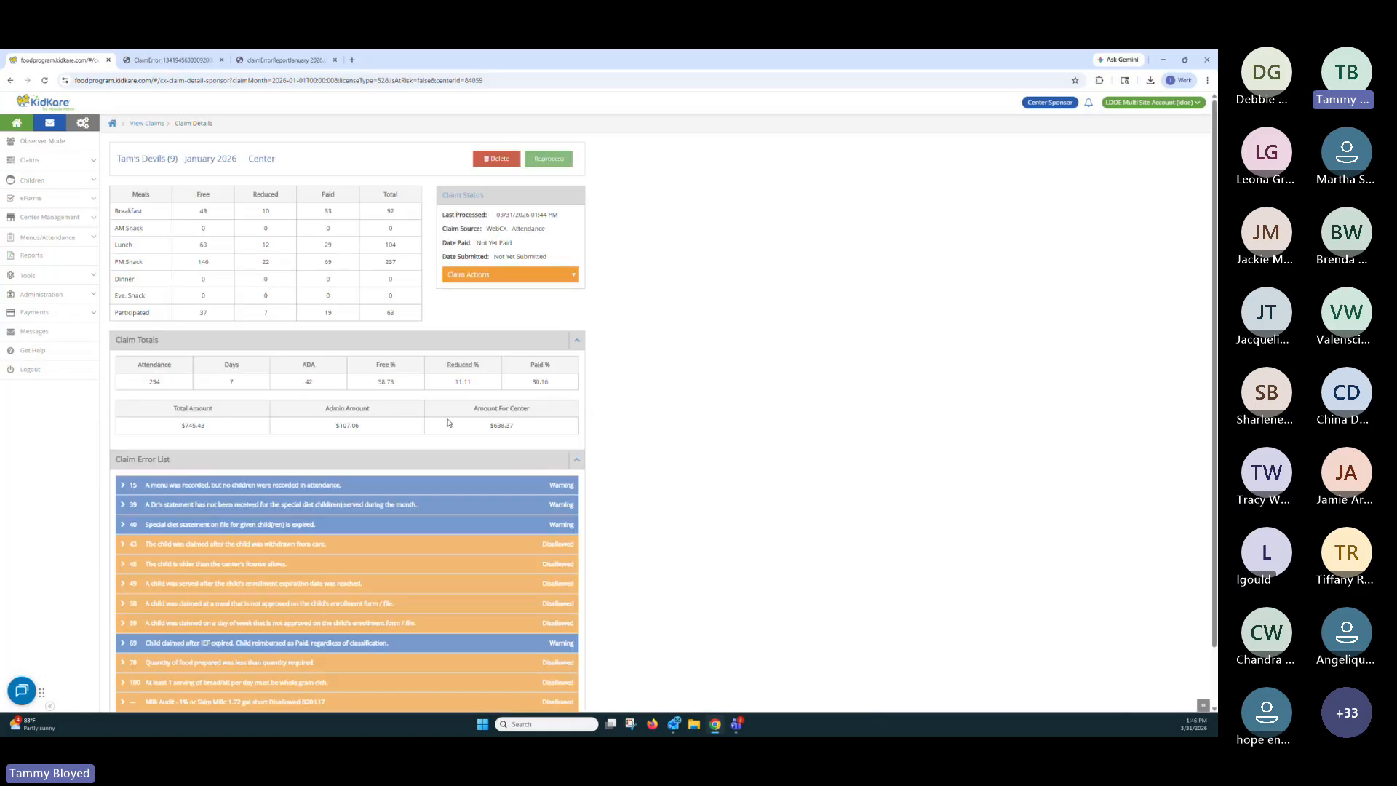
- Expand error rows 45, 49 and 58 to see each affected child's disallowed meal days
{"action": "left_click", "coordinate": [354, 567]}
{"action": "scroll", "coordinate": [357, 557], "scroll_direction": "down", "scroll_amount": 1}
{"action": "left_click", "coordinate": [355, 556]}
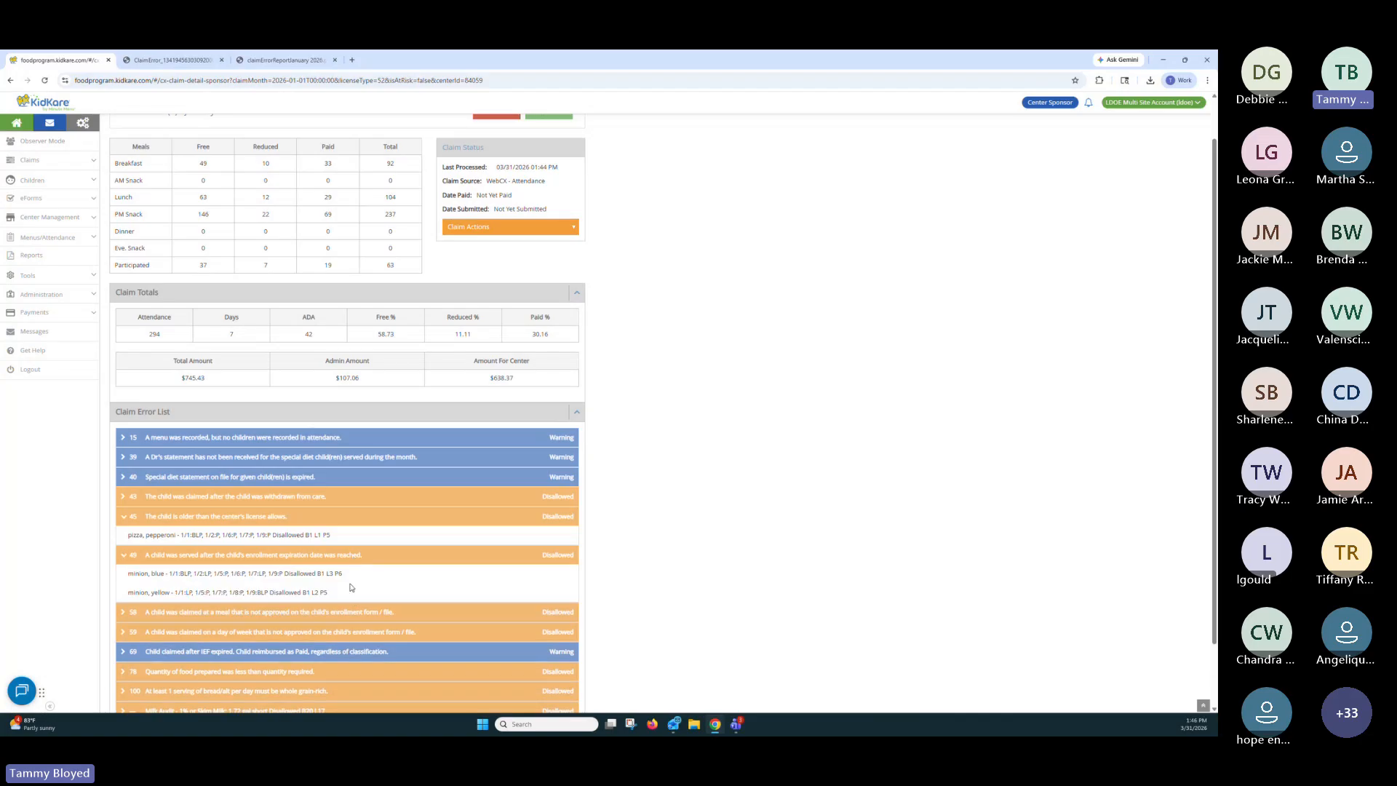
{"action": "left_click", "coordinate": [353, 613]}
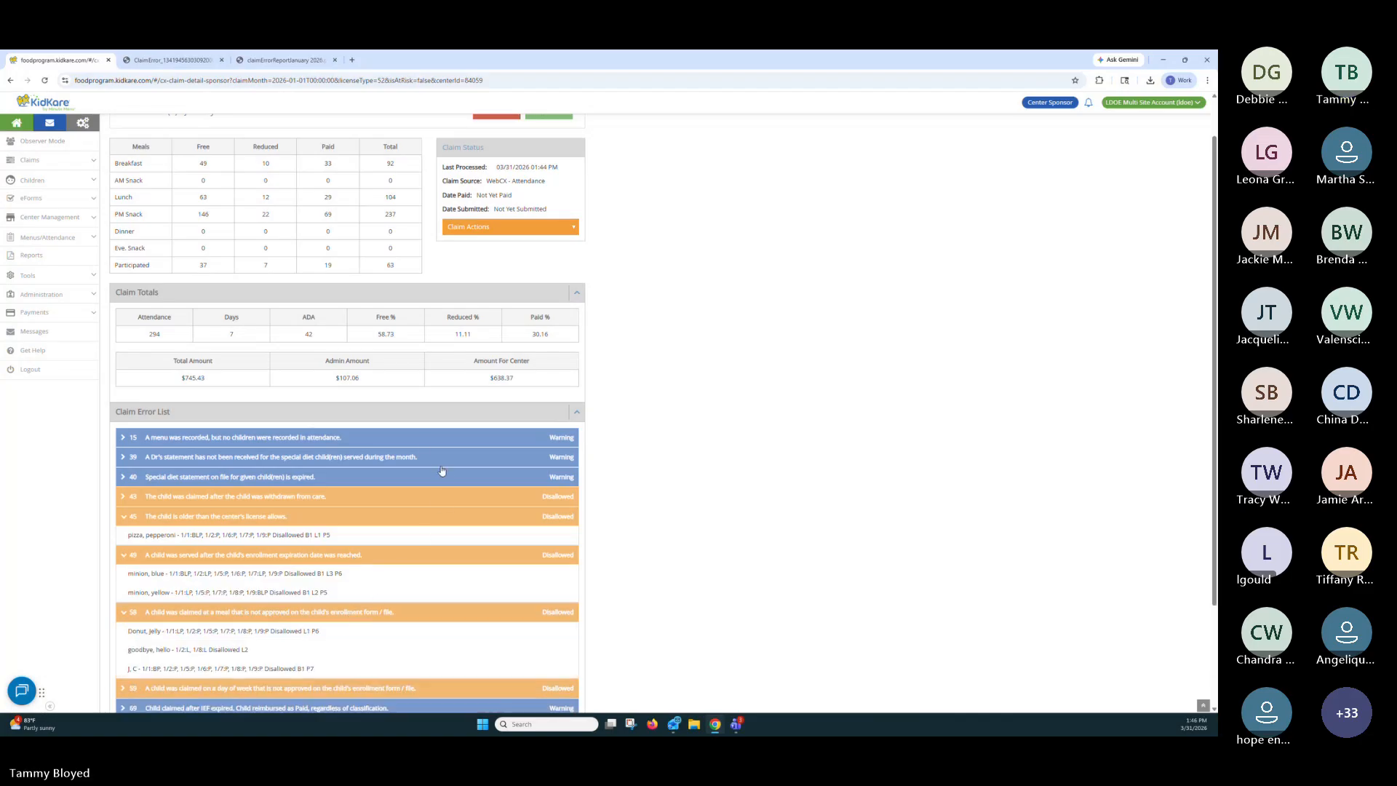
{"action": "left_click", "coordinate": [501, 228]}
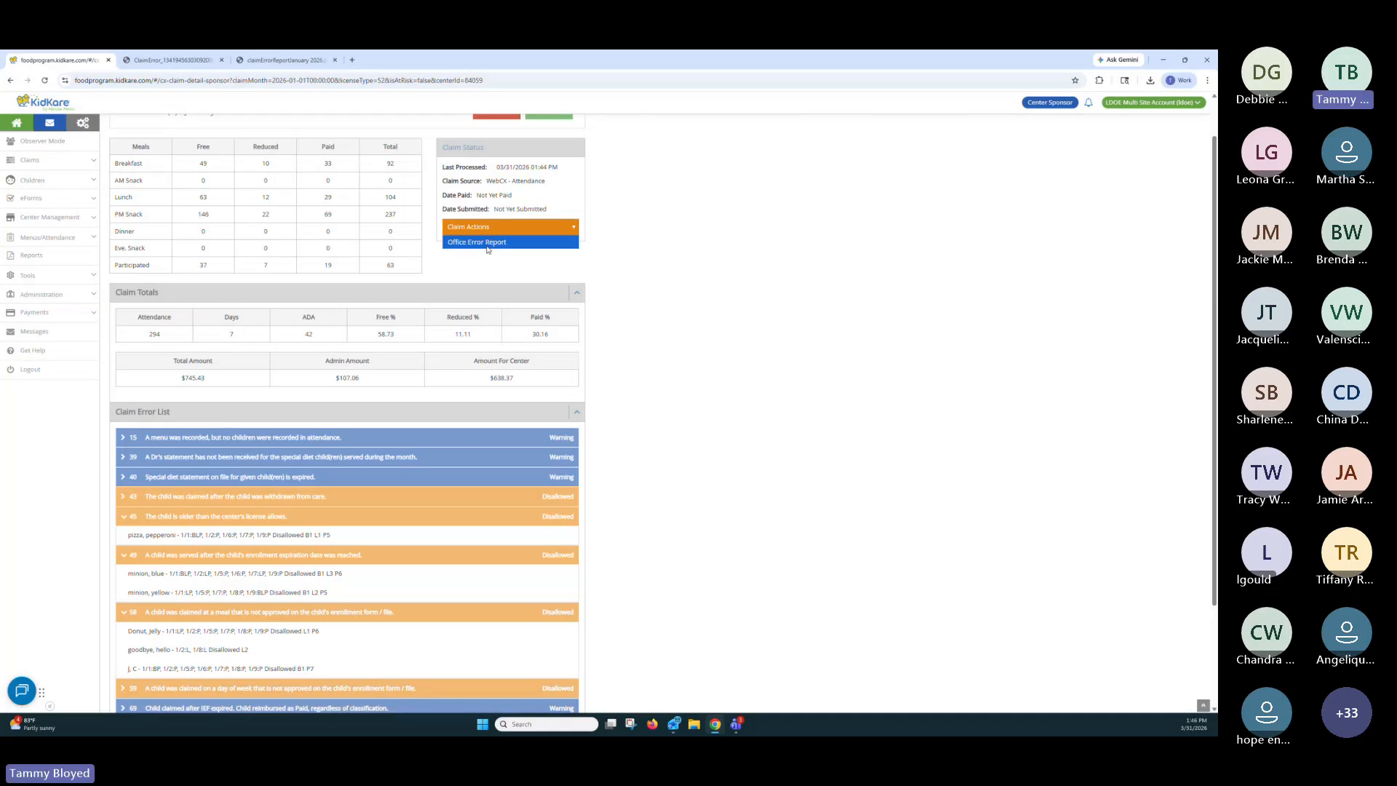
{"action": "left_click", "coordinate": [198, 62]}
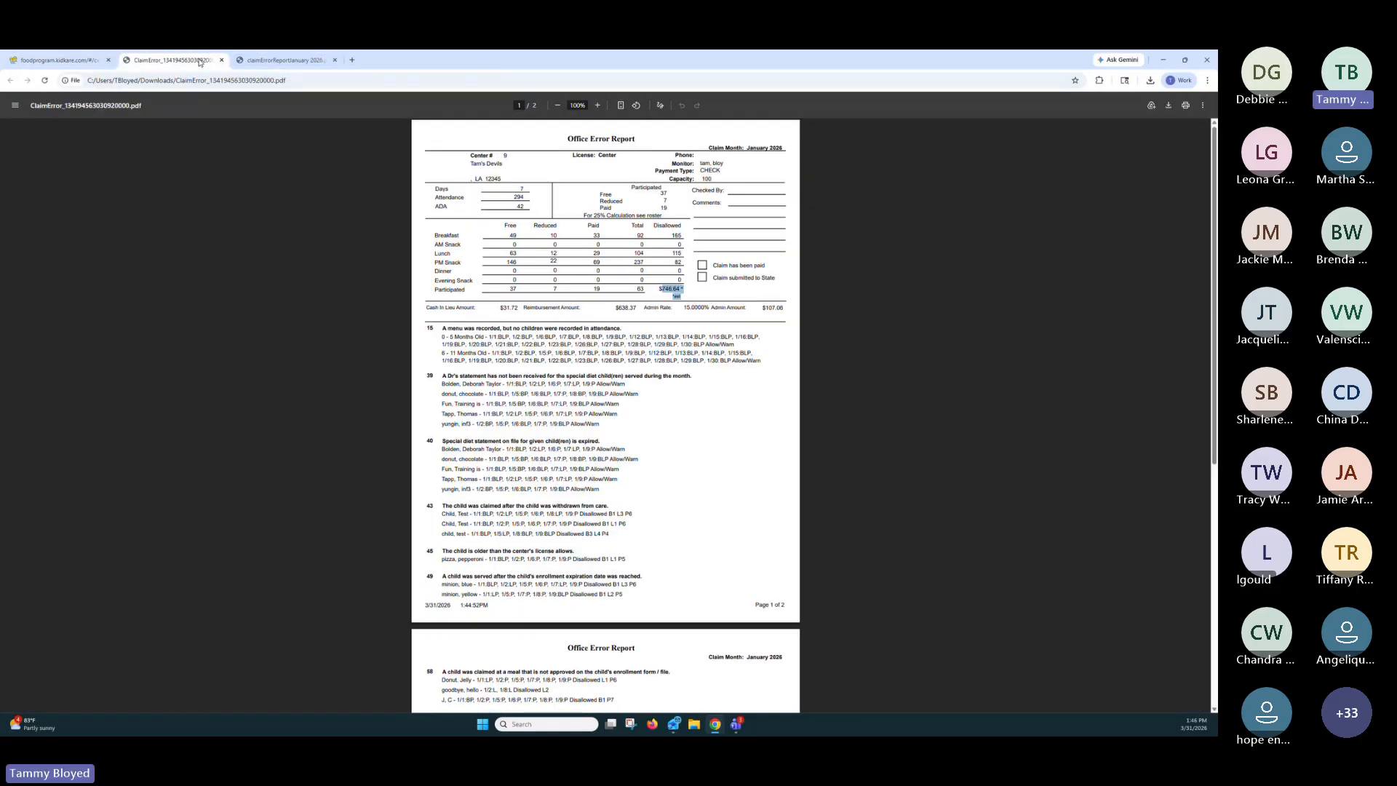
{"action": "scroll", "coordinate": [634, 571], "scroll_direction": "down", "scroll_amount": 5}
{"action": "scroll", "coordinate": [632, 582], "scroll_direction": "up", "scroll_amount": 5}
{"action": "left_click", "coordinate": [286, 59]}
{"action": "left_click", "coordinate": [62, 59]}
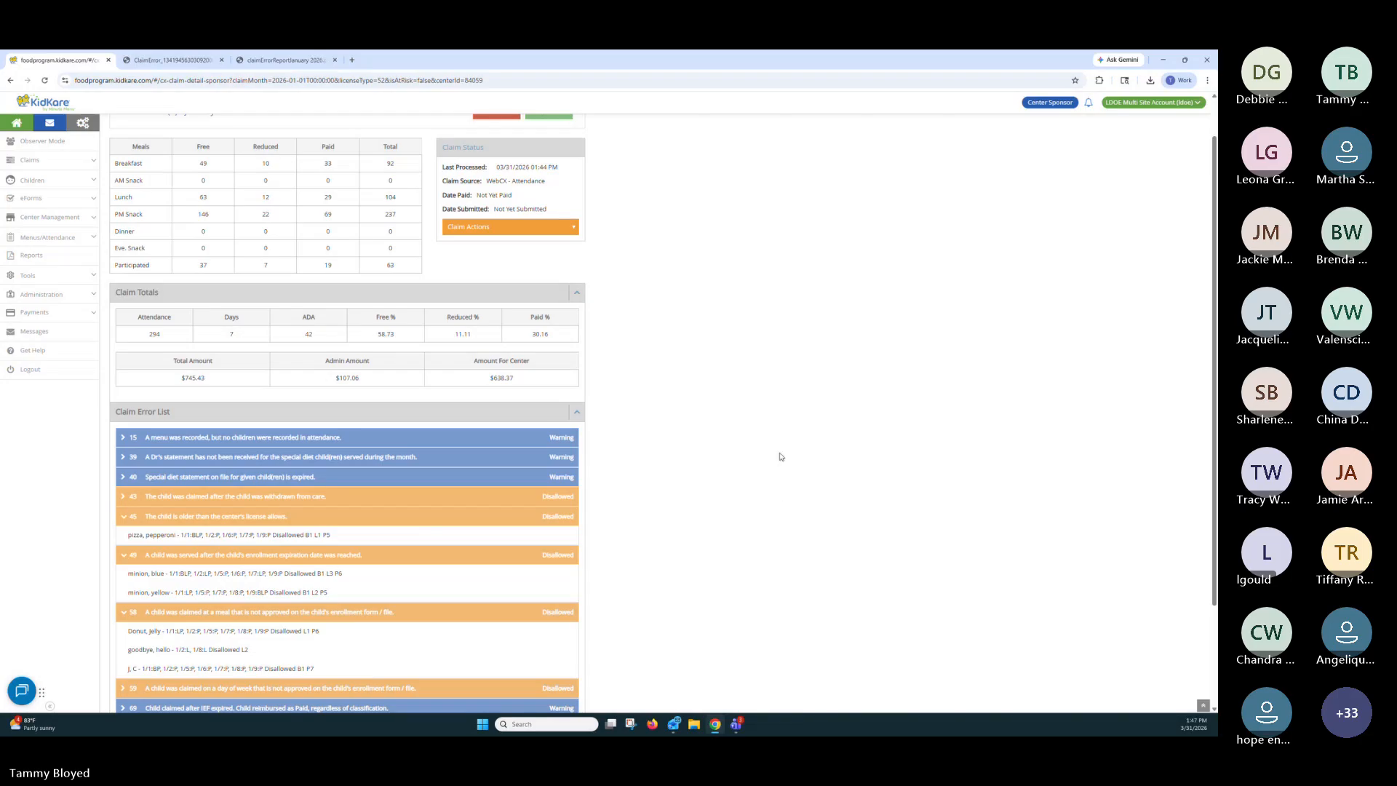
{"action": "scroll", "coordinate": [717, 446], "scroll_direction": "up", "scroll_amount": 1}
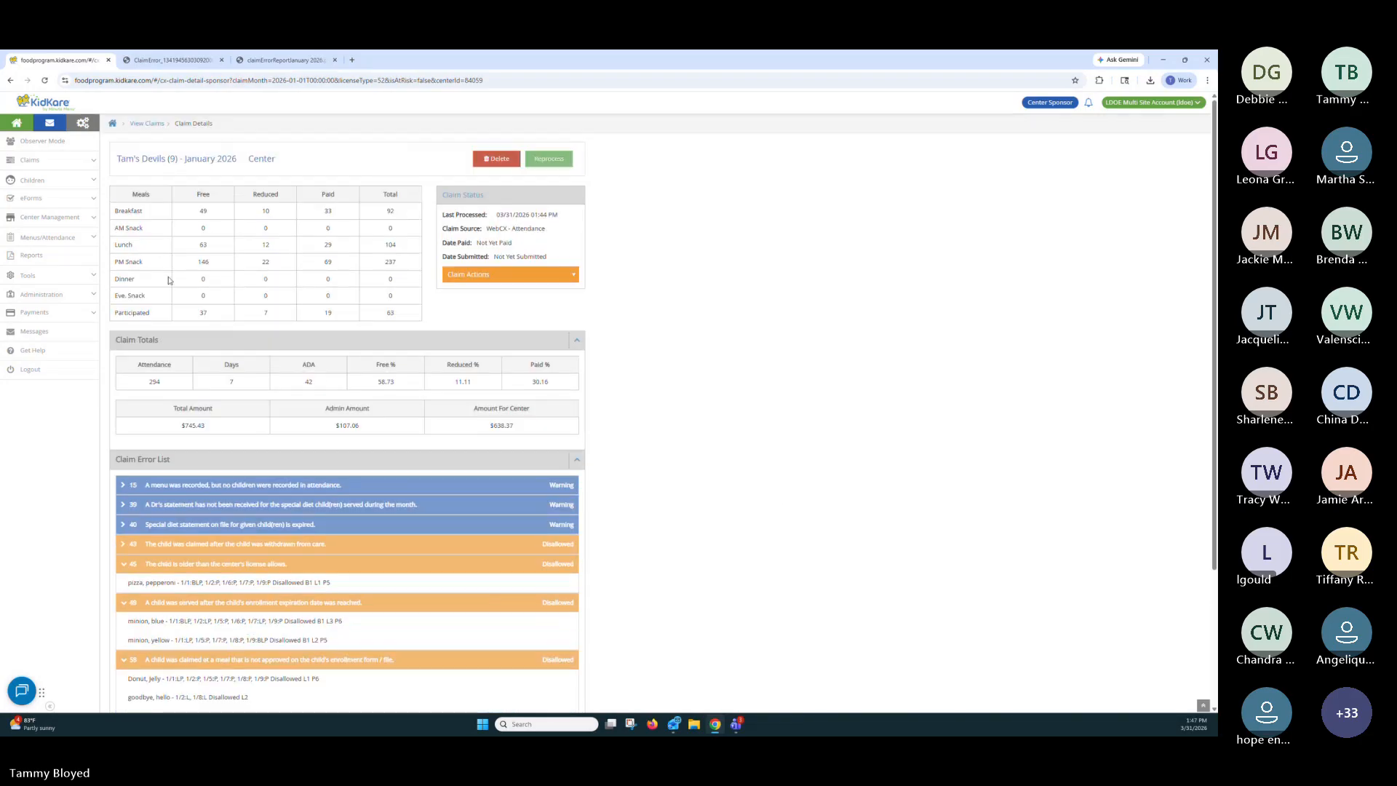
{"action": "left_click", "coordinate": [265, 61]}
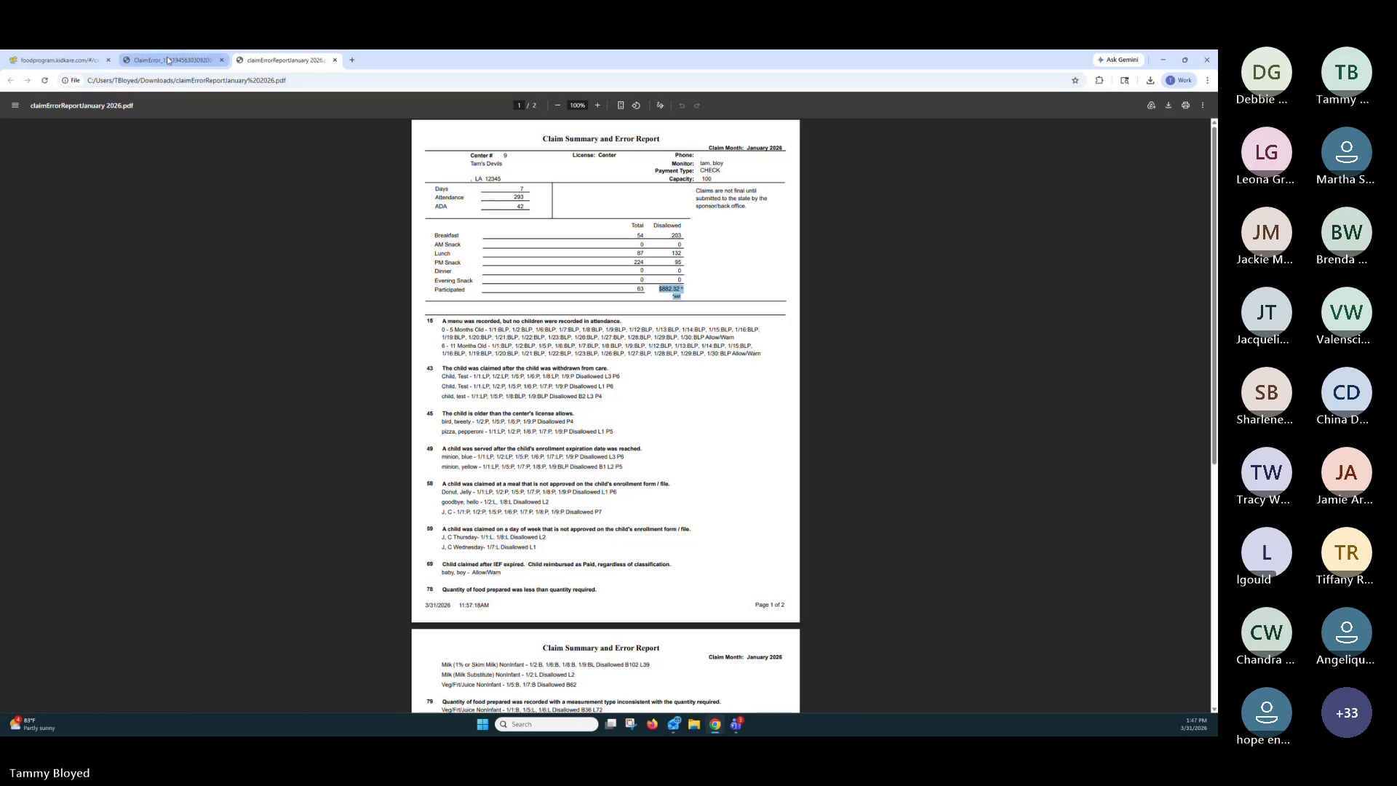
{"action": "left_click", "coordinate": [55, 60]}
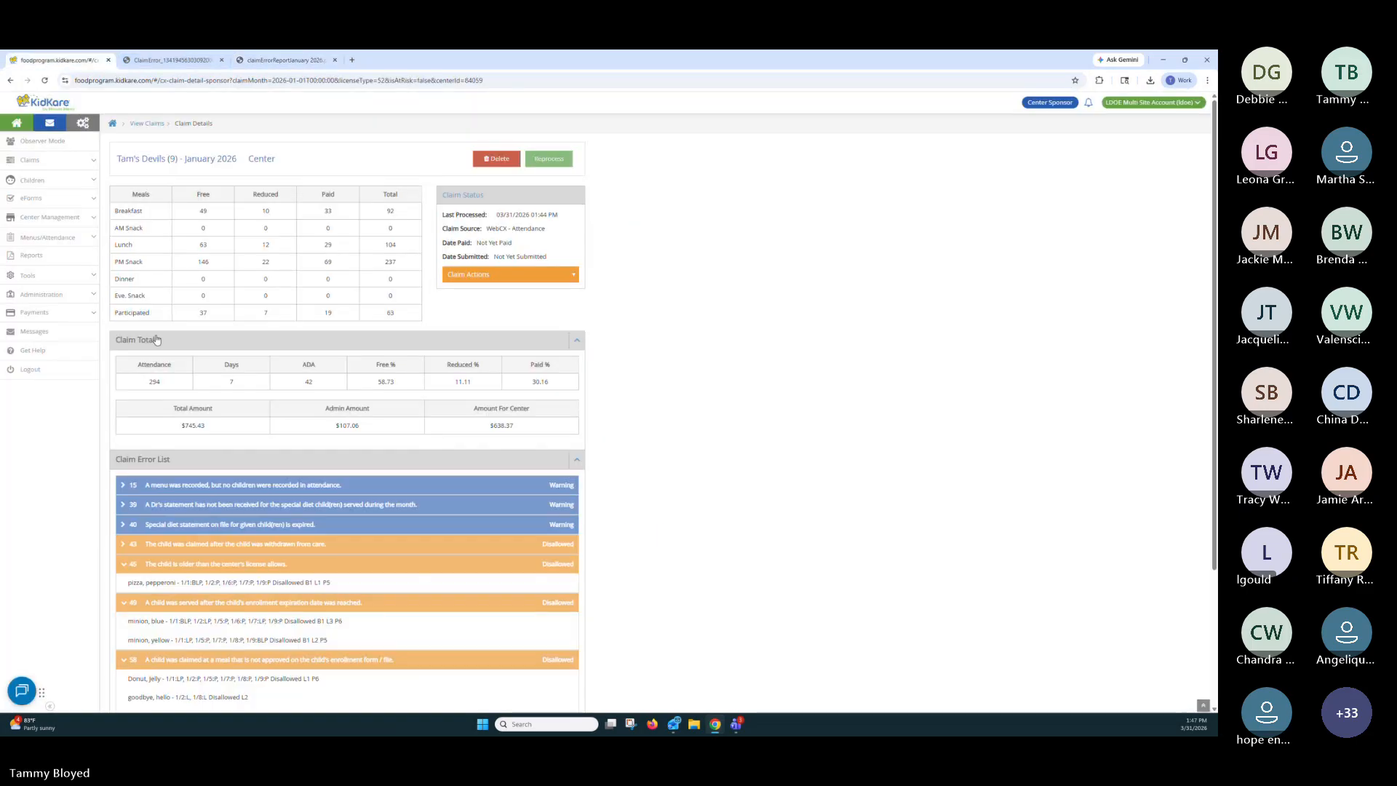
{"action": "left_click", "coordinate": [29, 161]}
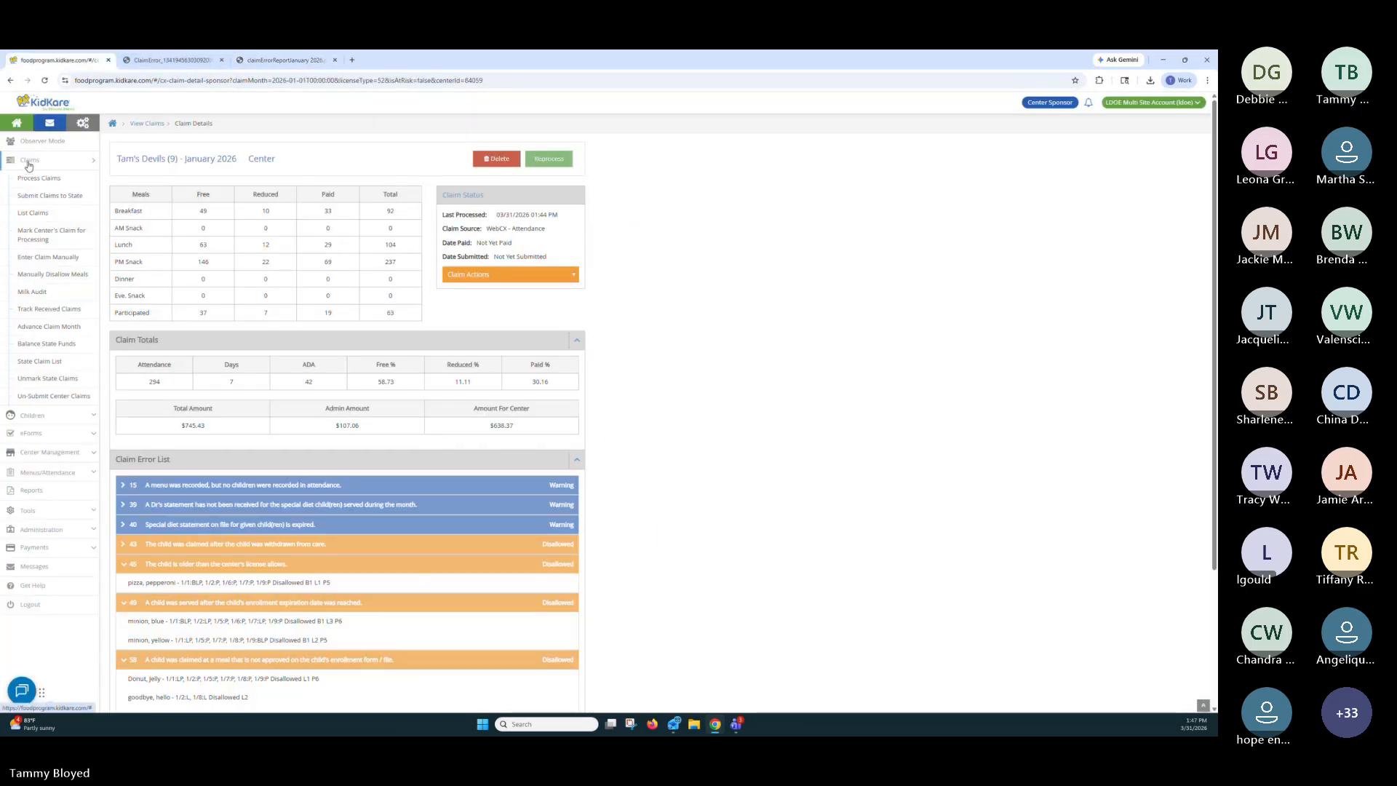
{"action": "left_click", "coordinate": [28, 163]}
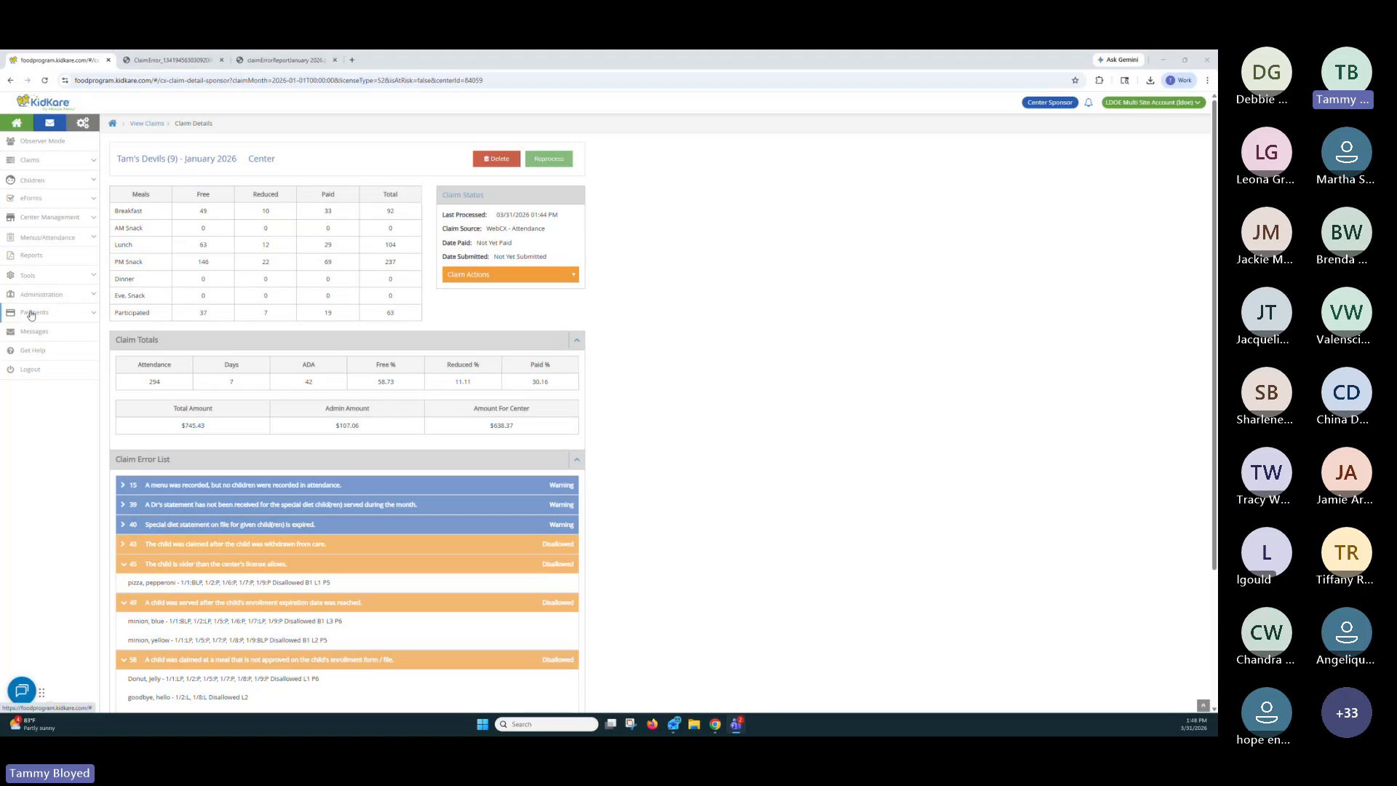
- Open the Reports page, choose the Children category and list its reports
{"action": "left_click", "coordinate": [38, 259]}
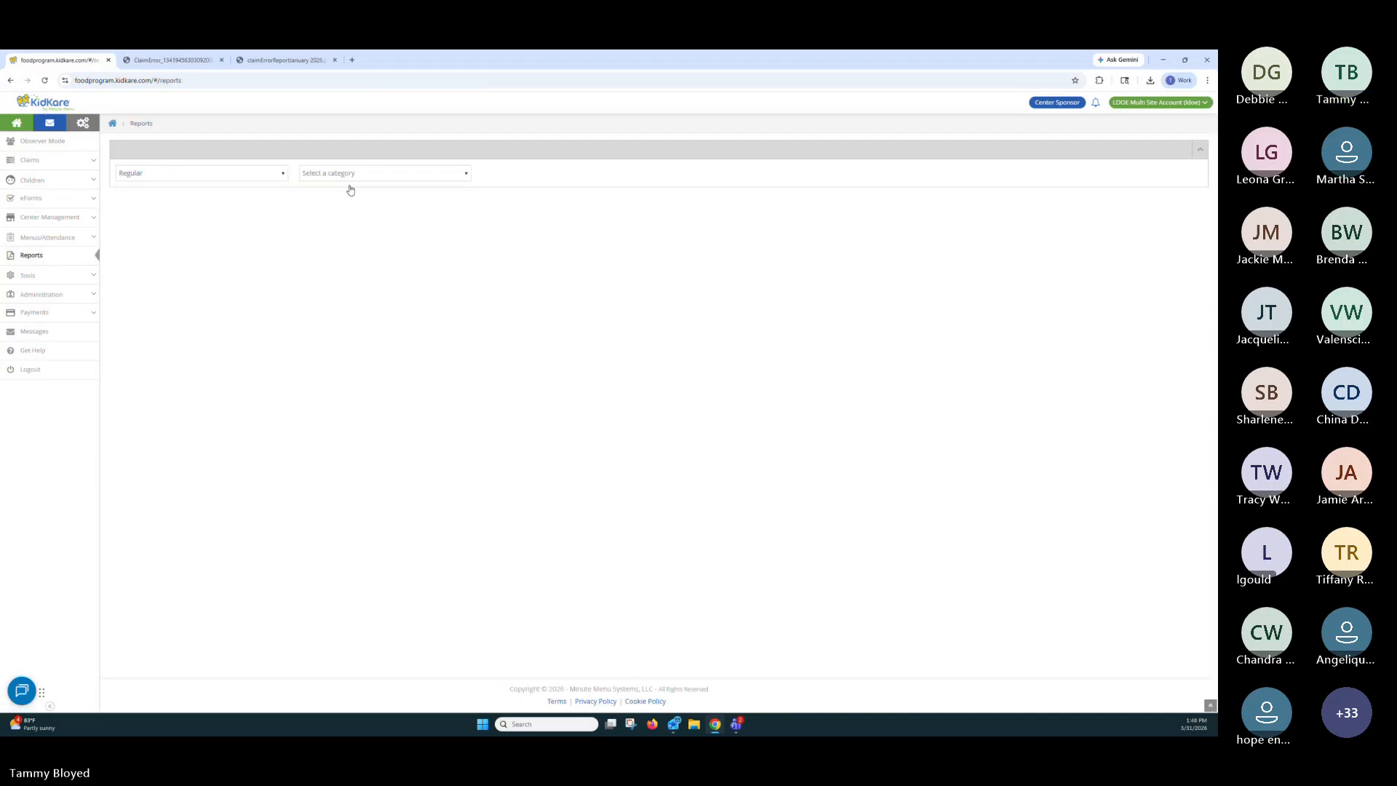
{"action": "left_click", "coordinate": [352, 176]}
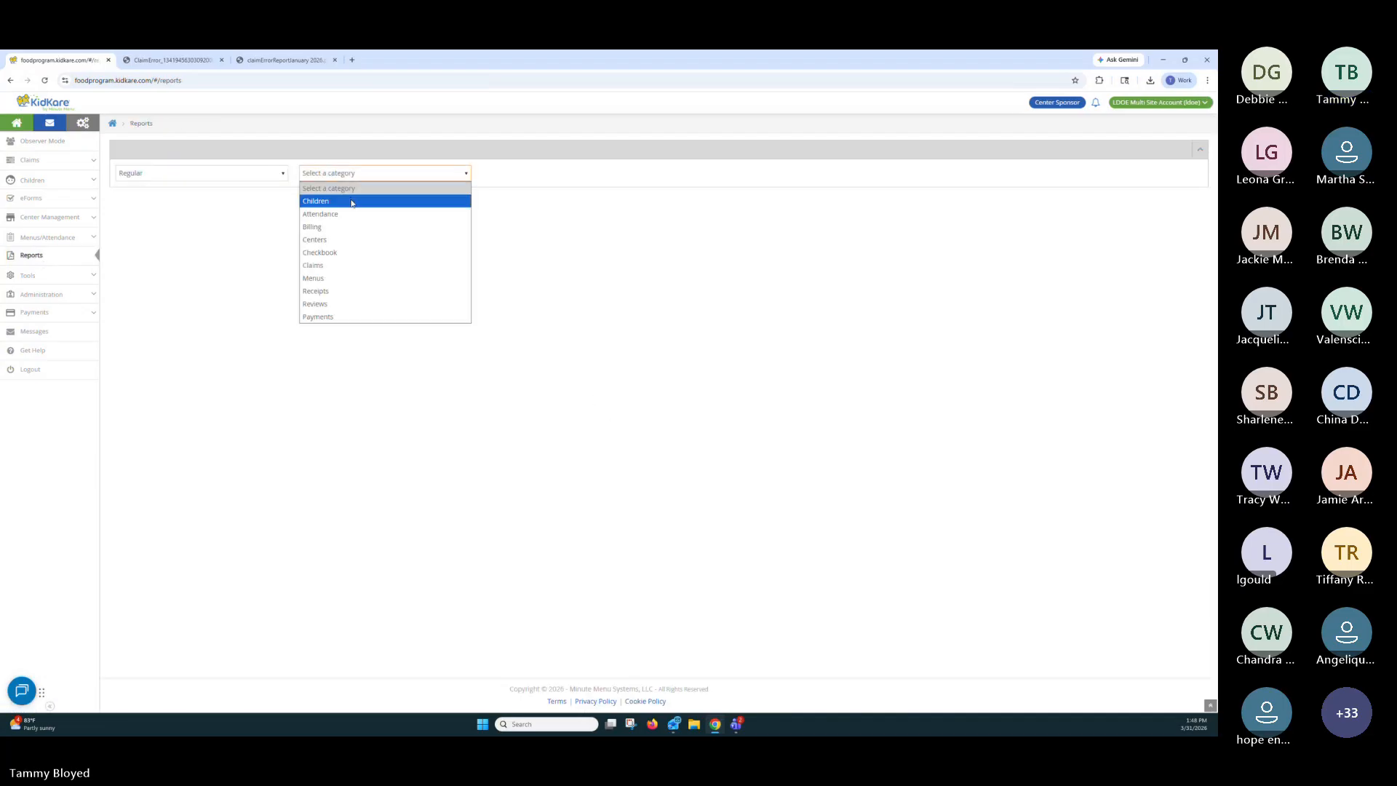
{"action": "left_click", "coordinate": [352, 202]}
{"action": "left_click", "coordinate": [523, 174]}
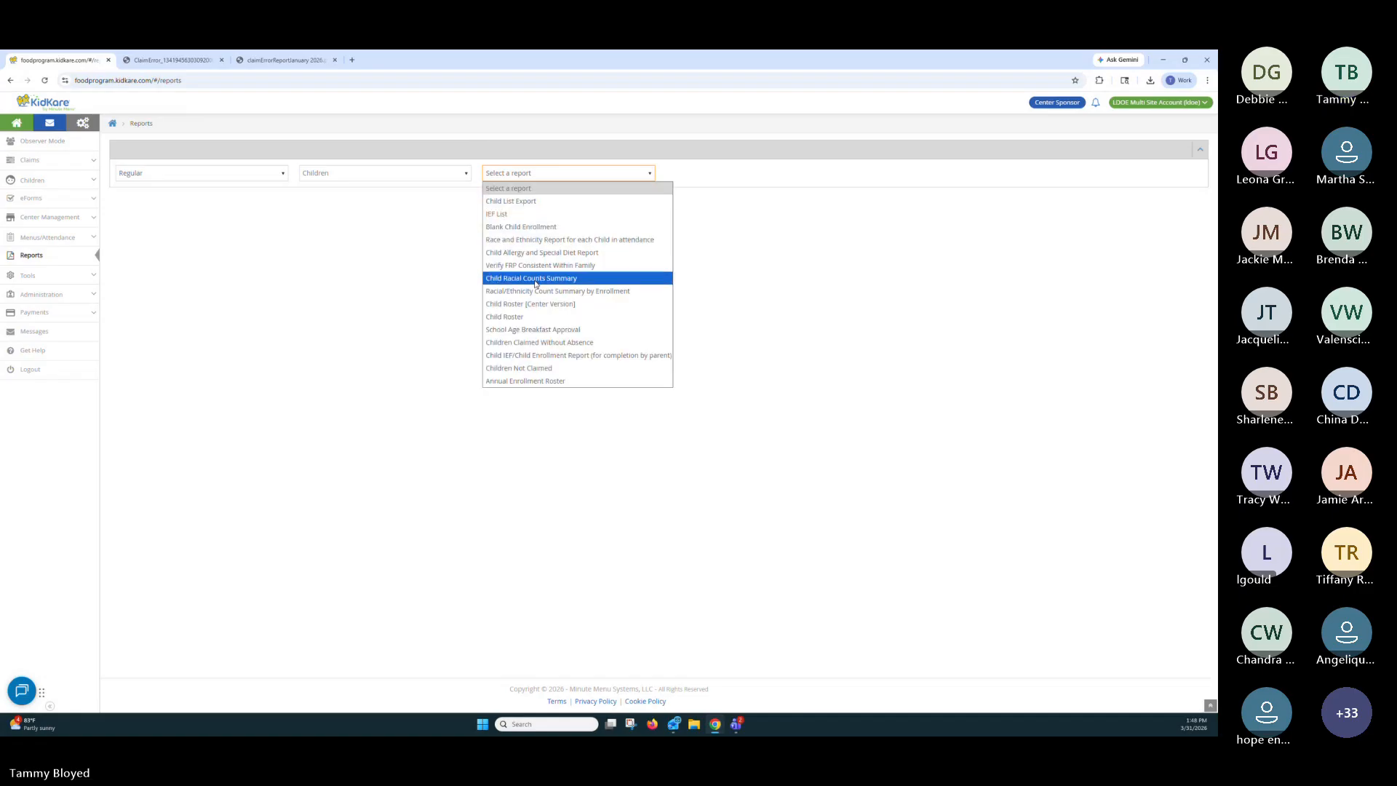
- Browse the Menus report category's list without choosing a report
{"action": "left_click", "coordinate": [352, 175]}
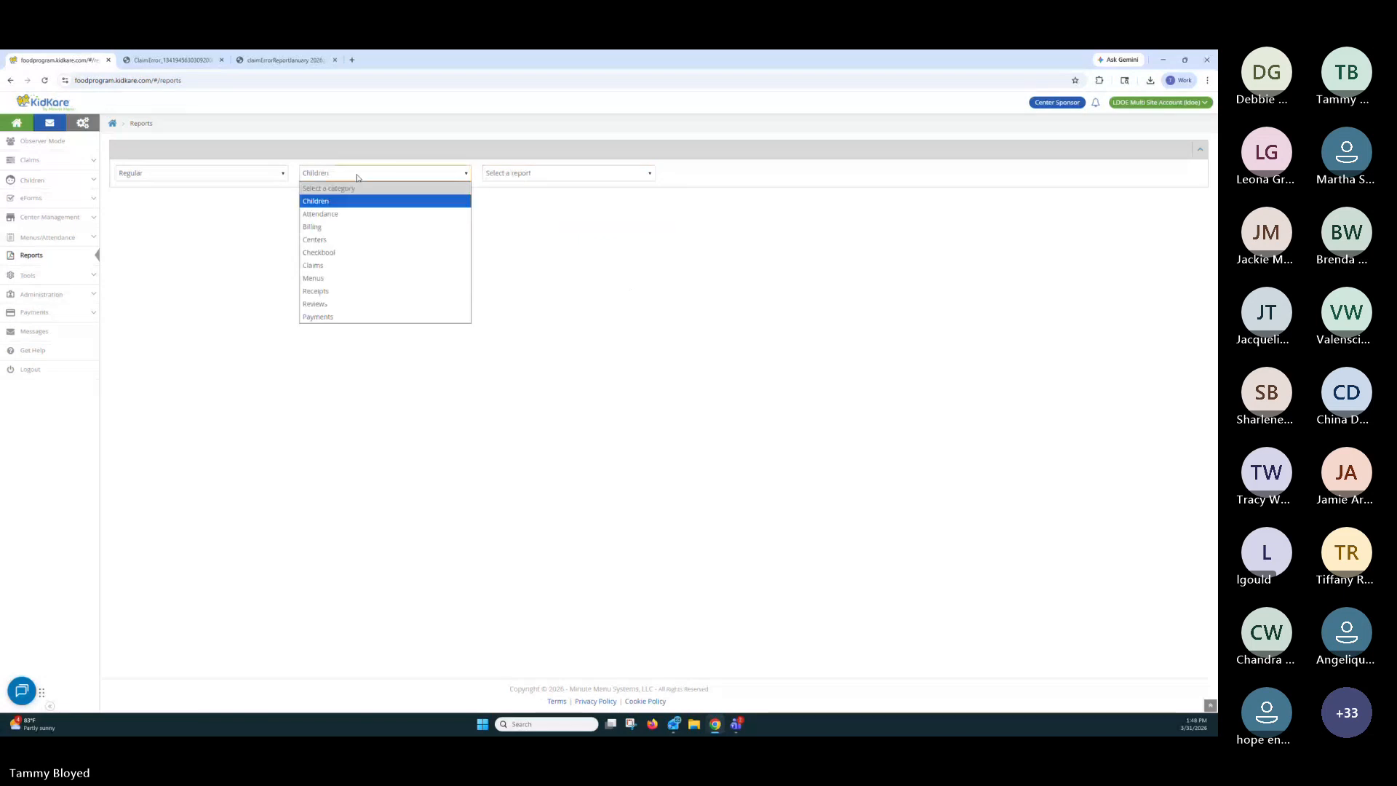
{"action": "left_click", "coordinate": [337, 284]}
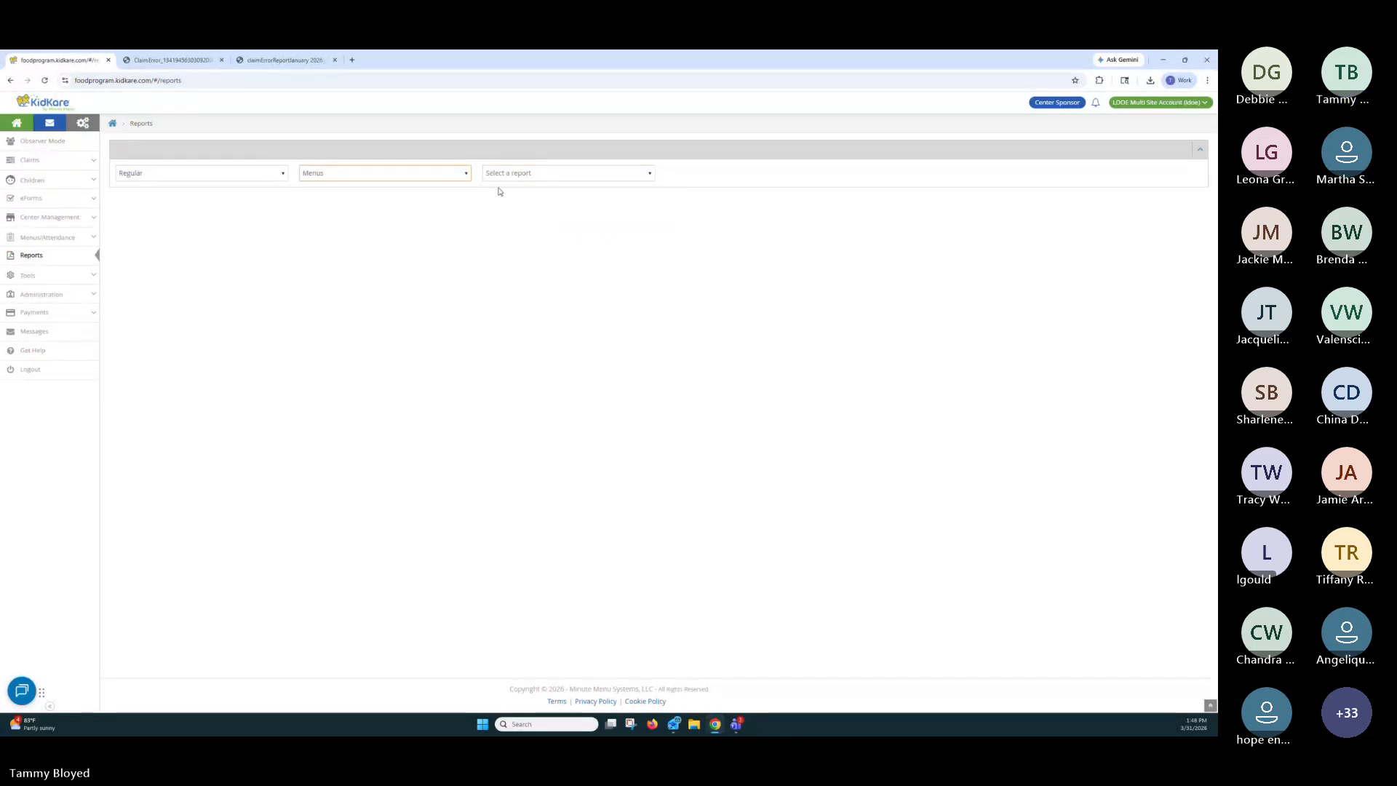
{"action": "left_click", "coordinate": [542, 175]}
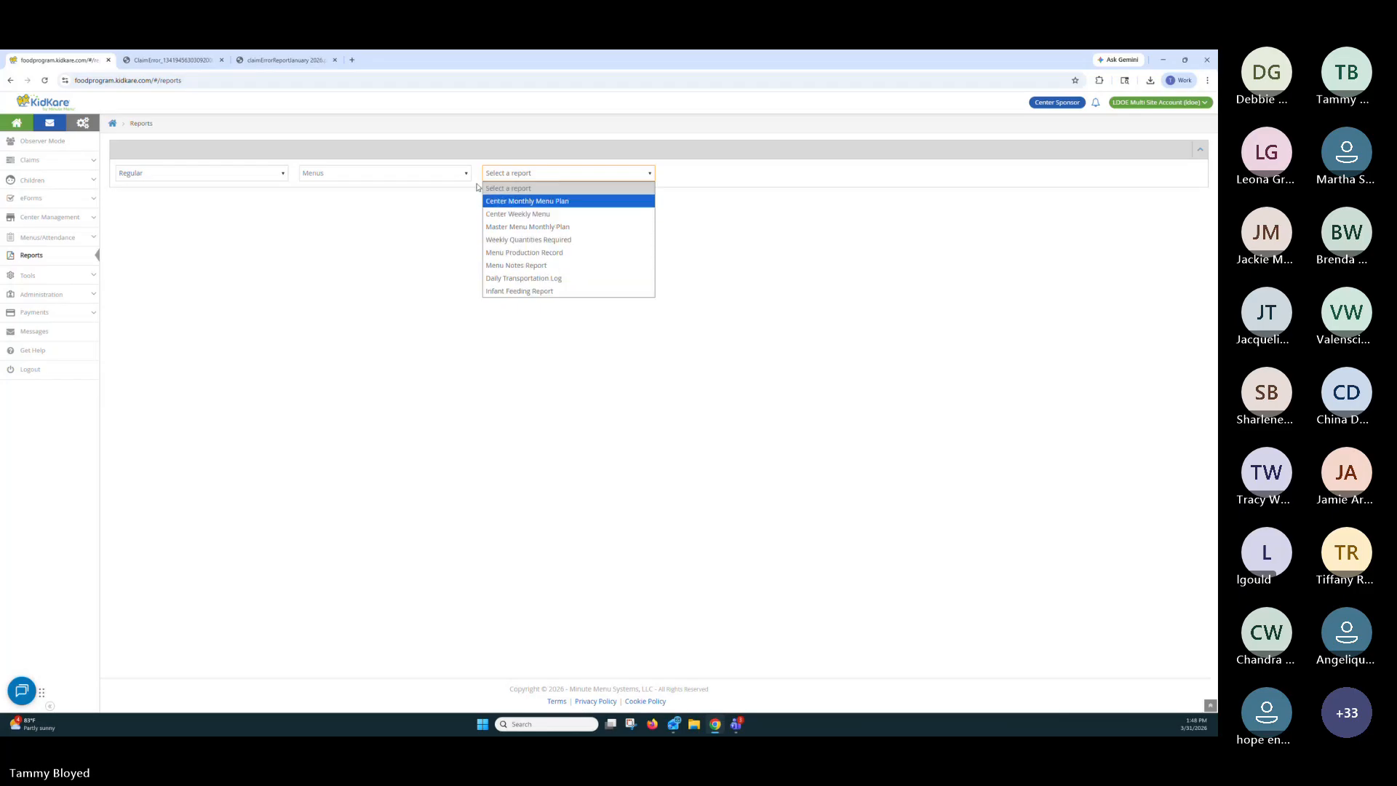
{"action": "left_click", "coordinate": [710, 191]}
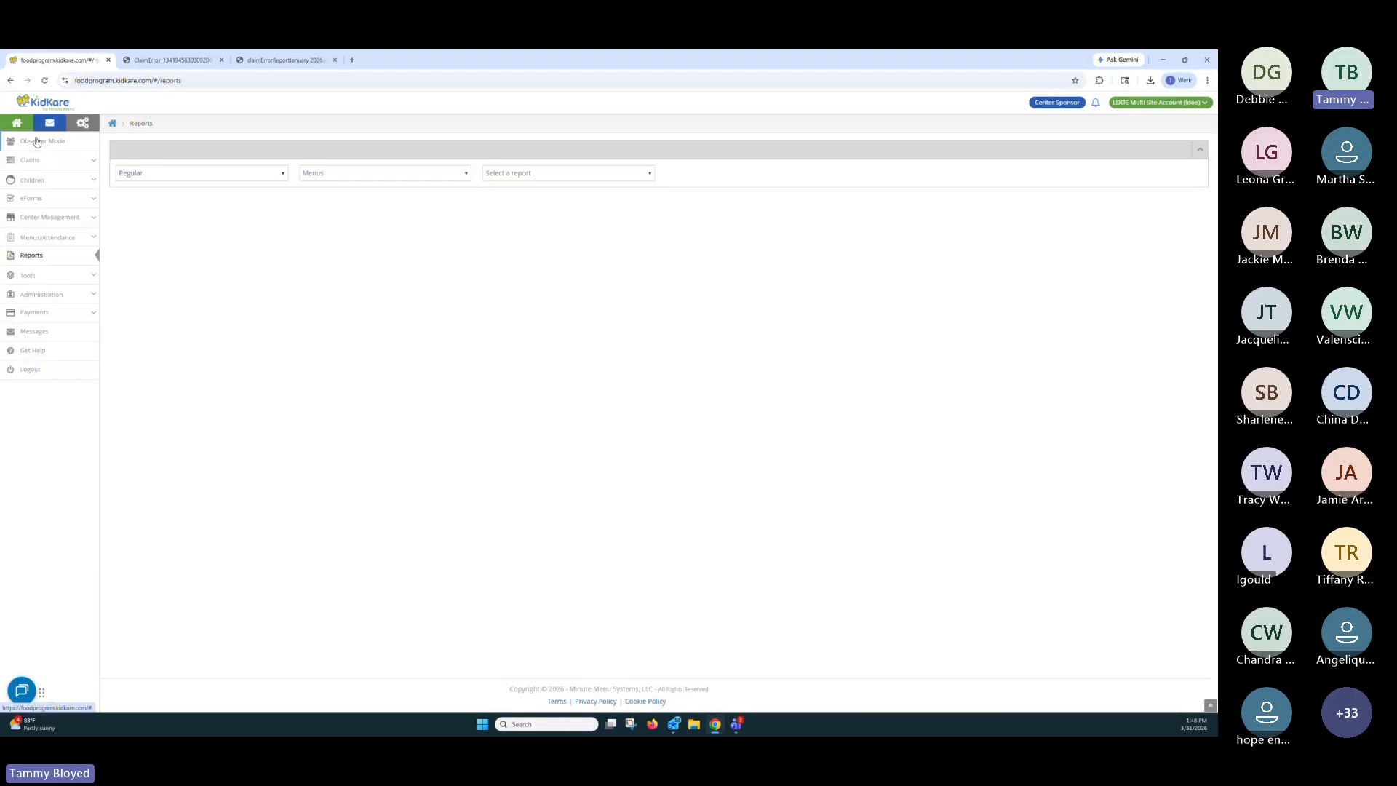
- Reset the Reports page and reopen the Children report list
{"action": "left_click", "coordinate": [43, 255]}
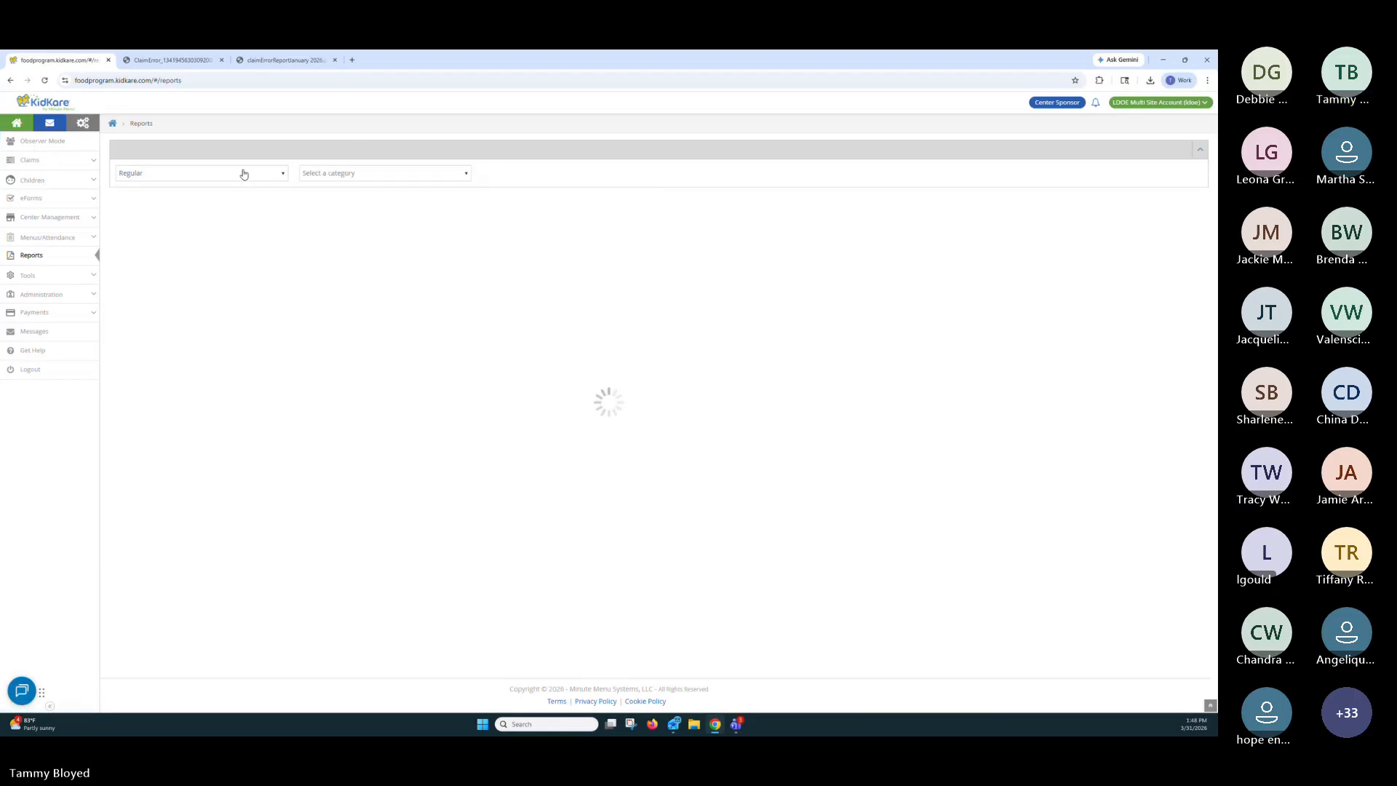
{"action": "left_click", "coordinate": [325, 175]}
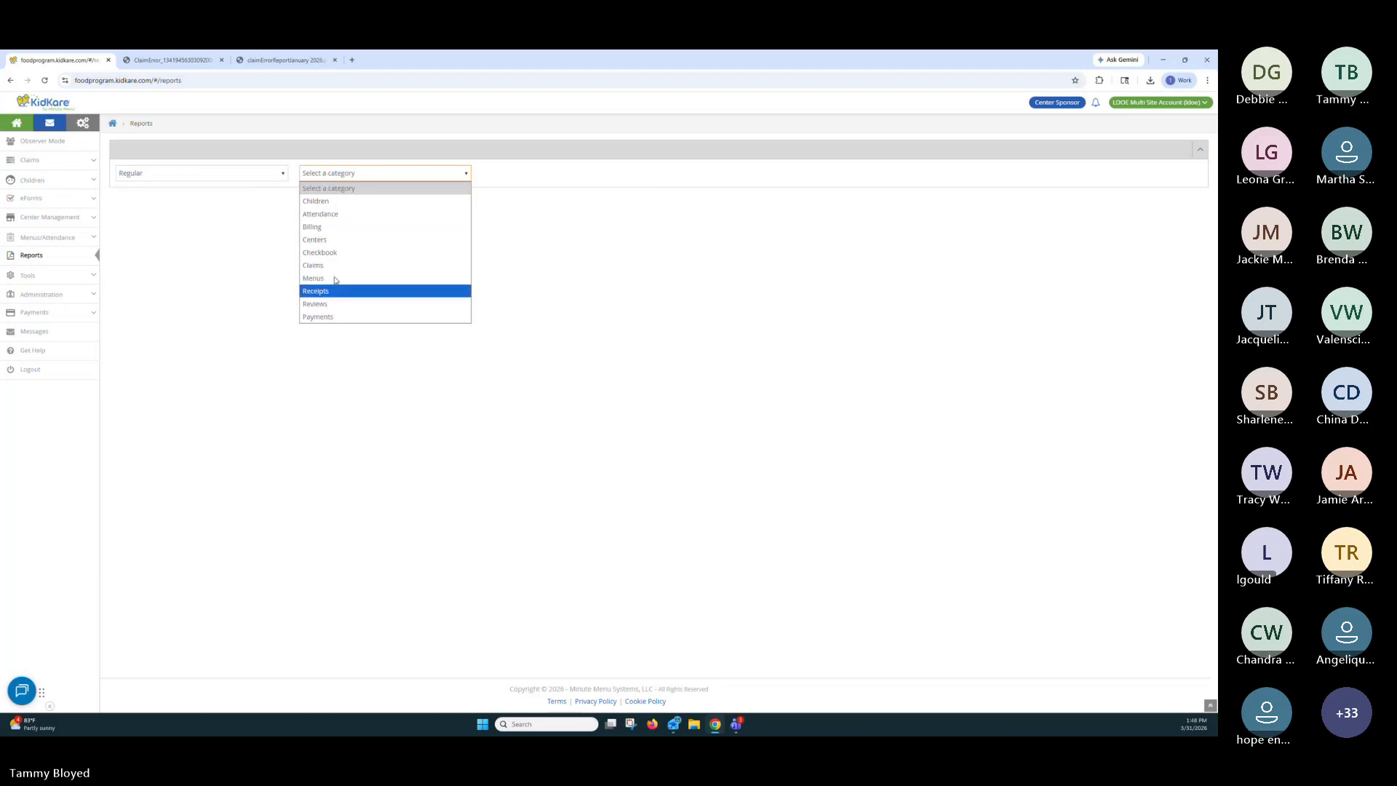
{"action": "left_click", "coordinate": [332, 201]}
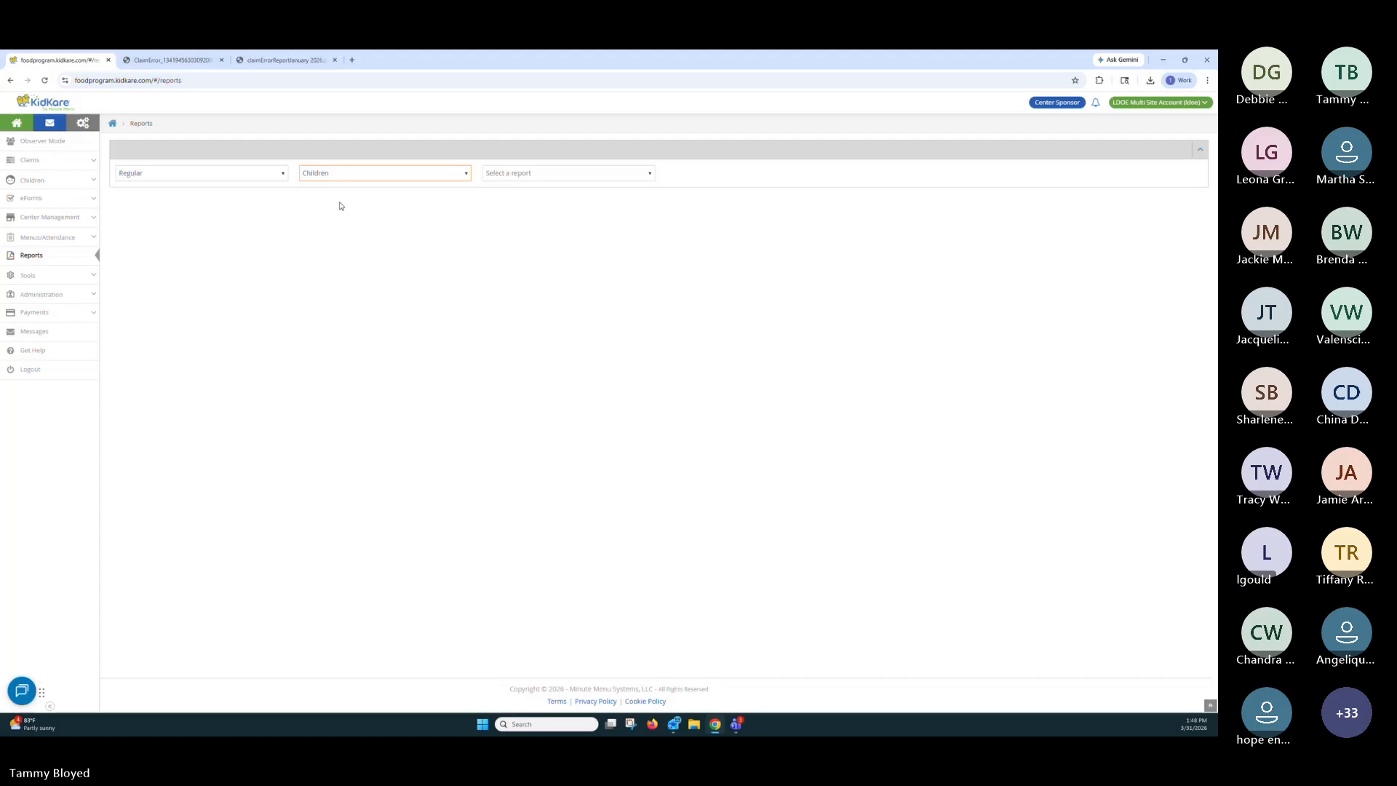
{"action": "left_click", "coordinate": [499, 174]}
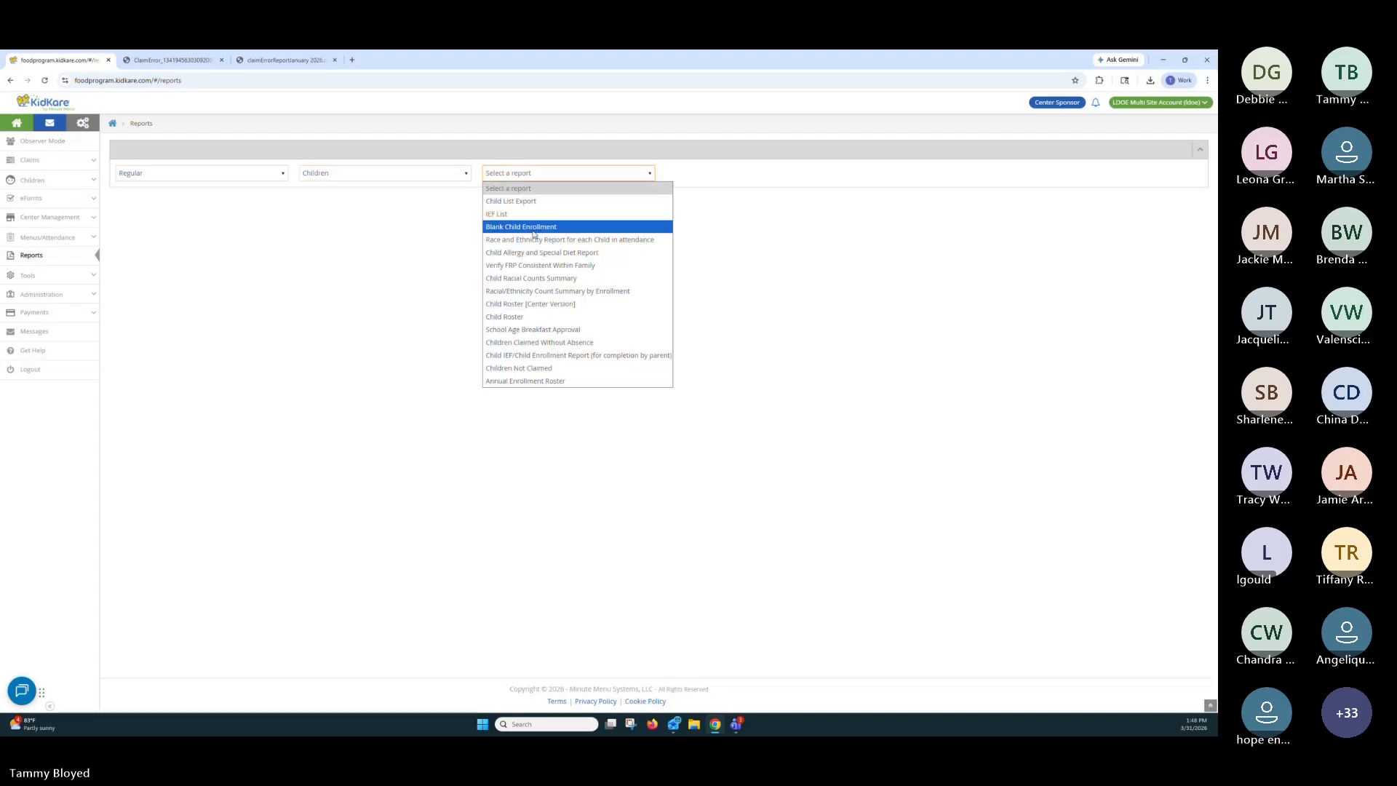
- Choose Child Allergy and Special Diet Report, keeping 03/31/2026 dates and PDF output
{"action": "left_click", "coordinate": [561, 259]}
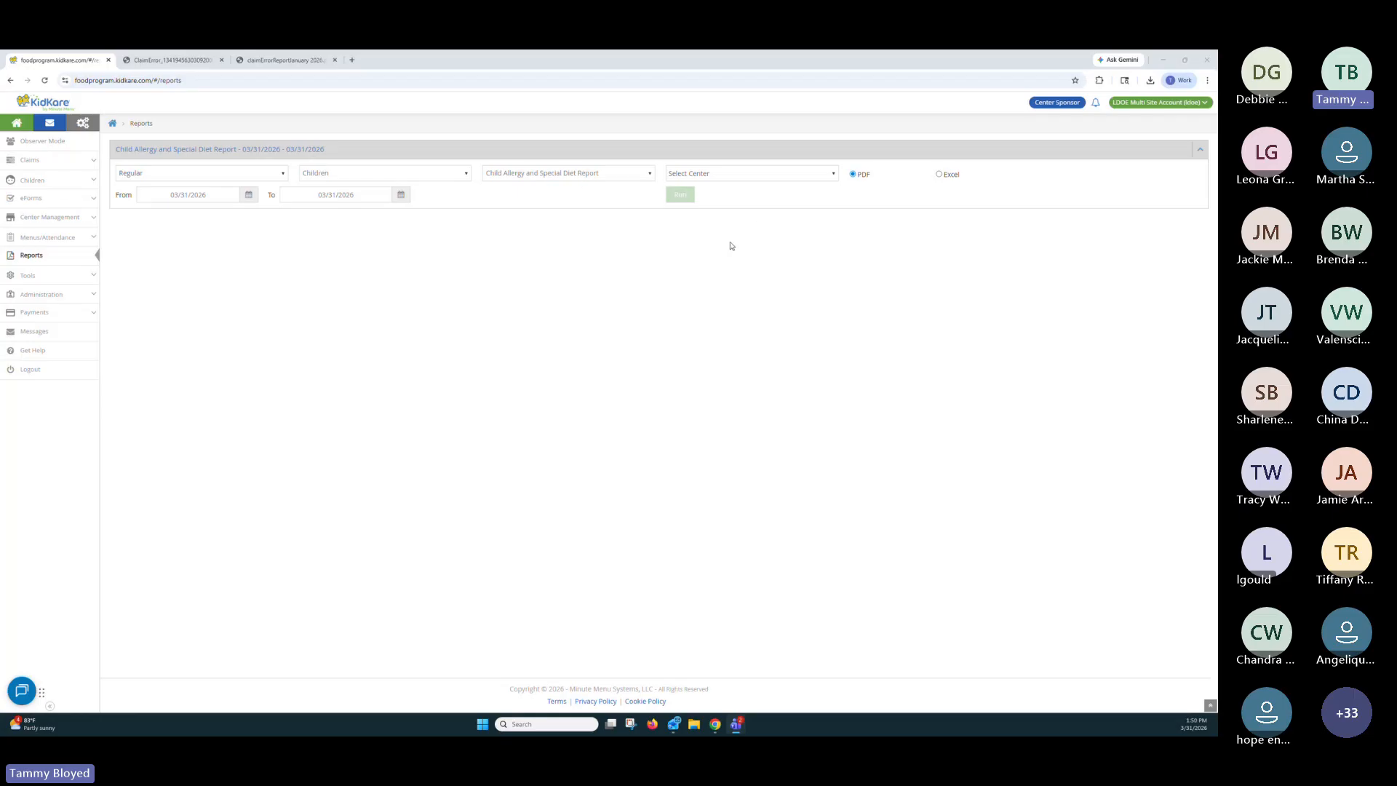
- Go to the Center Menu Calendar for January 2026 under Menus/Attendance
{"action": "left_click", "coordinate": [42, 219]}
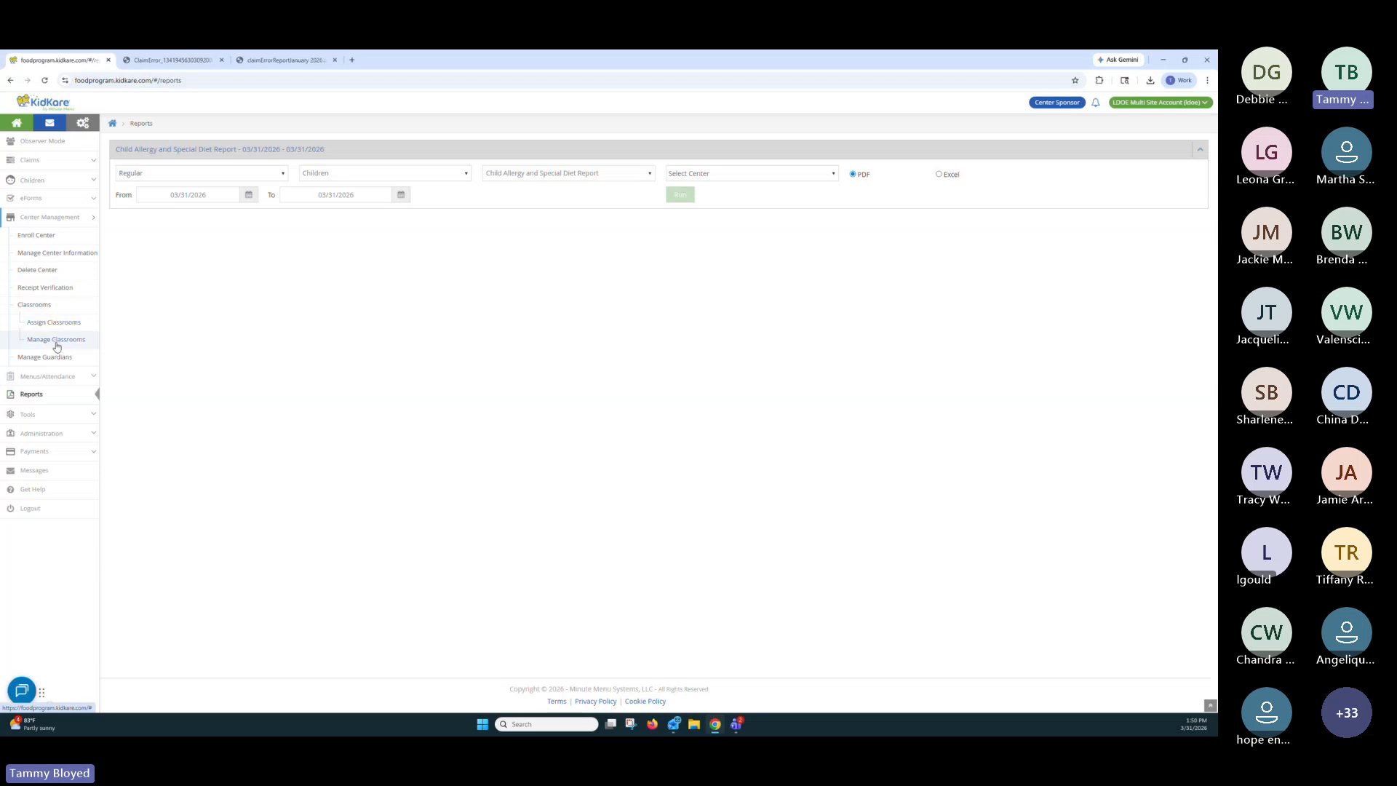
{"action": "left_click", "coordinate": [48, 218]}
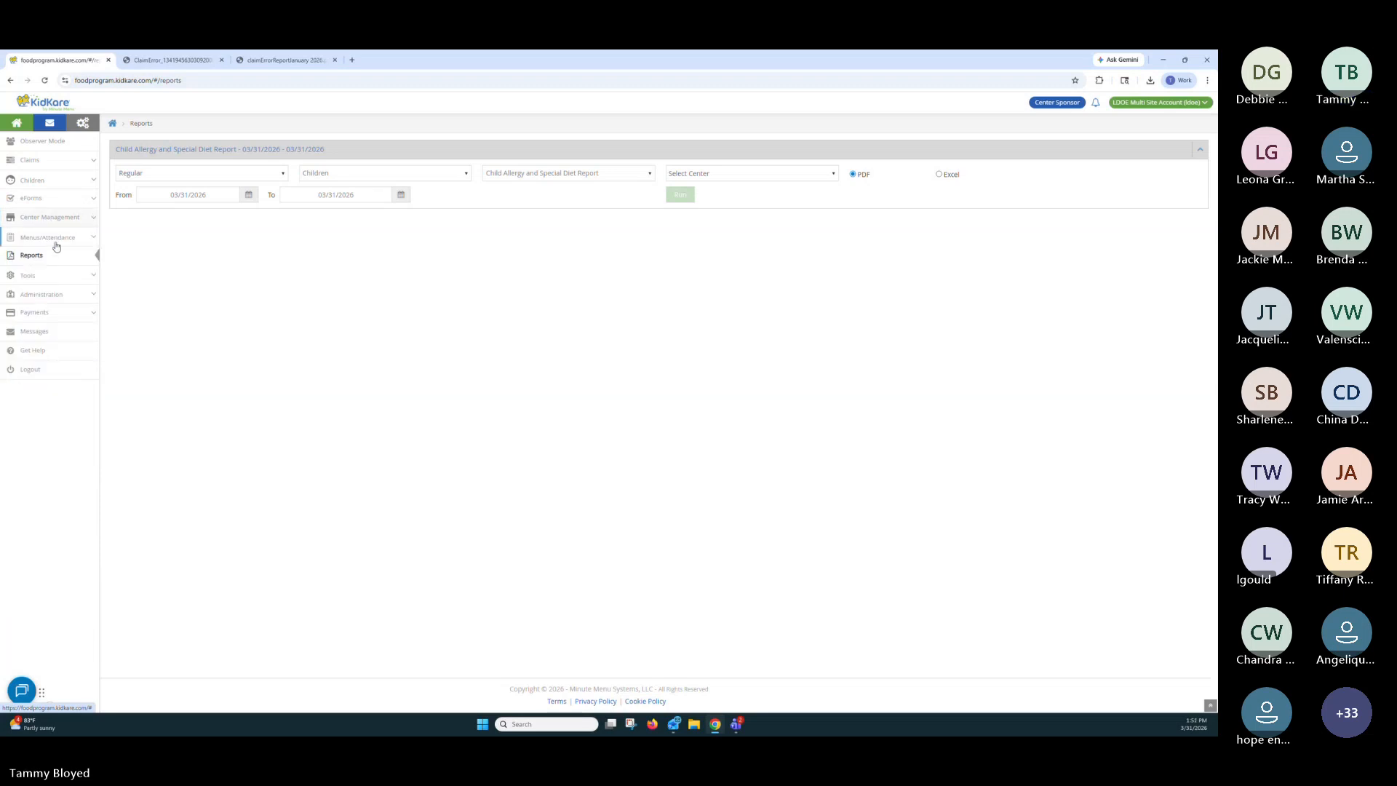
{"action": "left_click", "coordinate": [56, 241]}
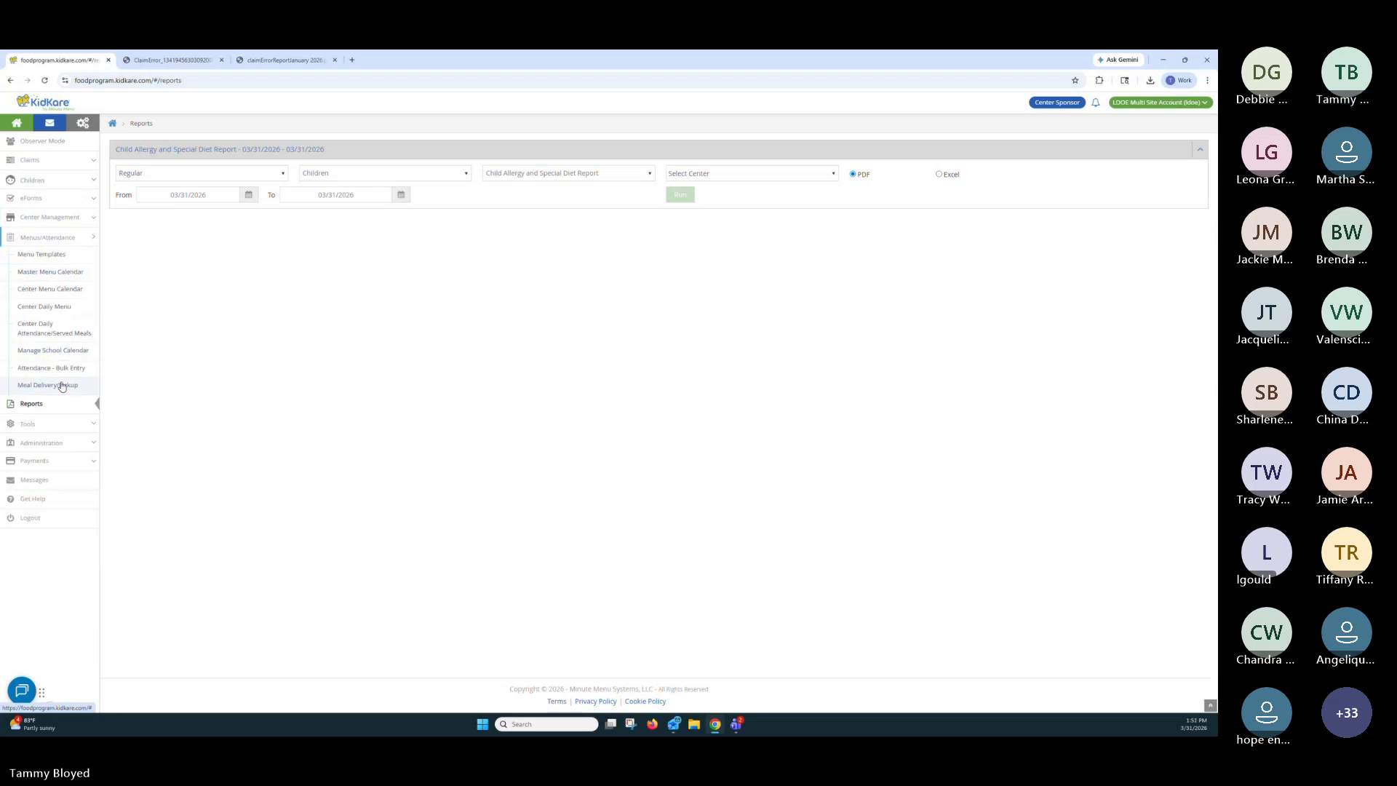
{"action": "left_click", "coordinate": [58, 308]}
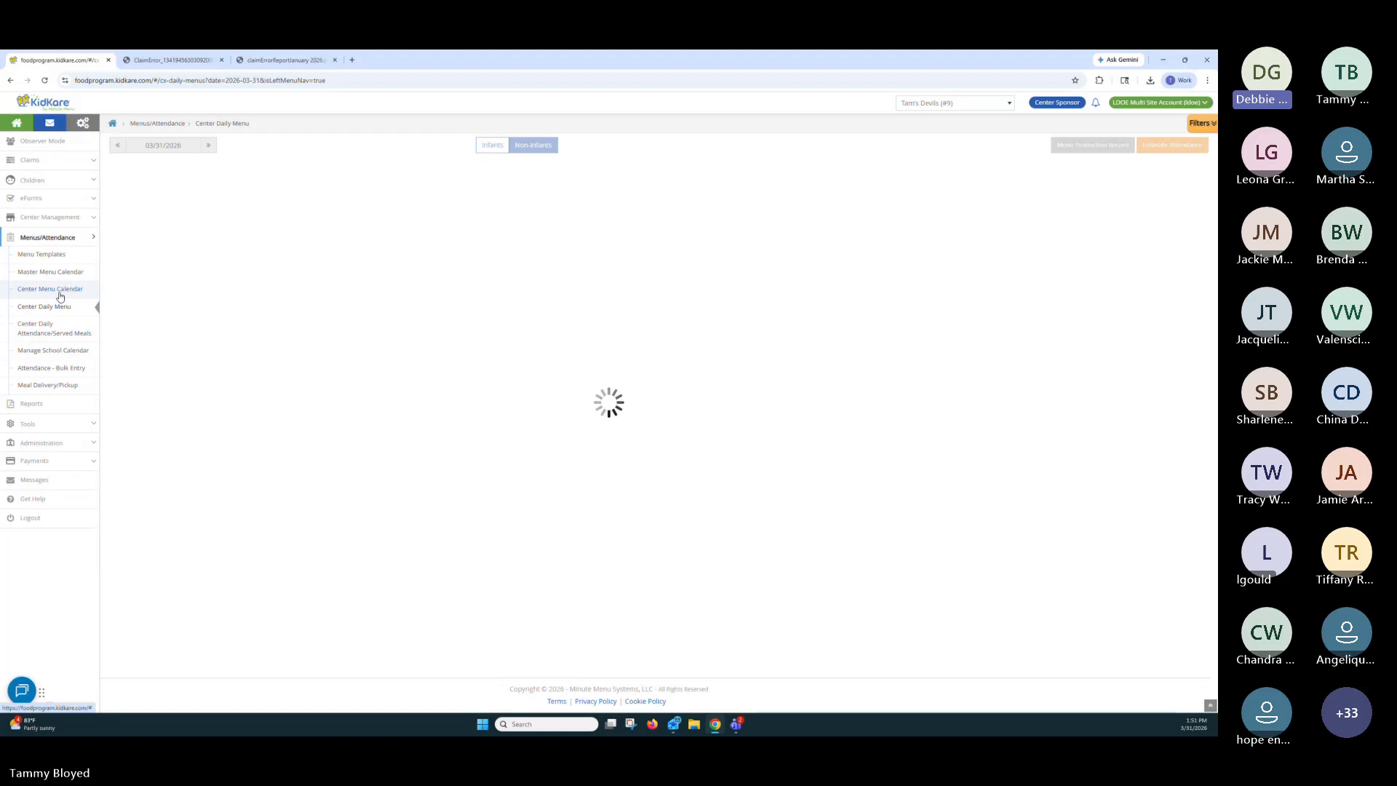
{"action": "left_click", "coordinate": [60, 291]}
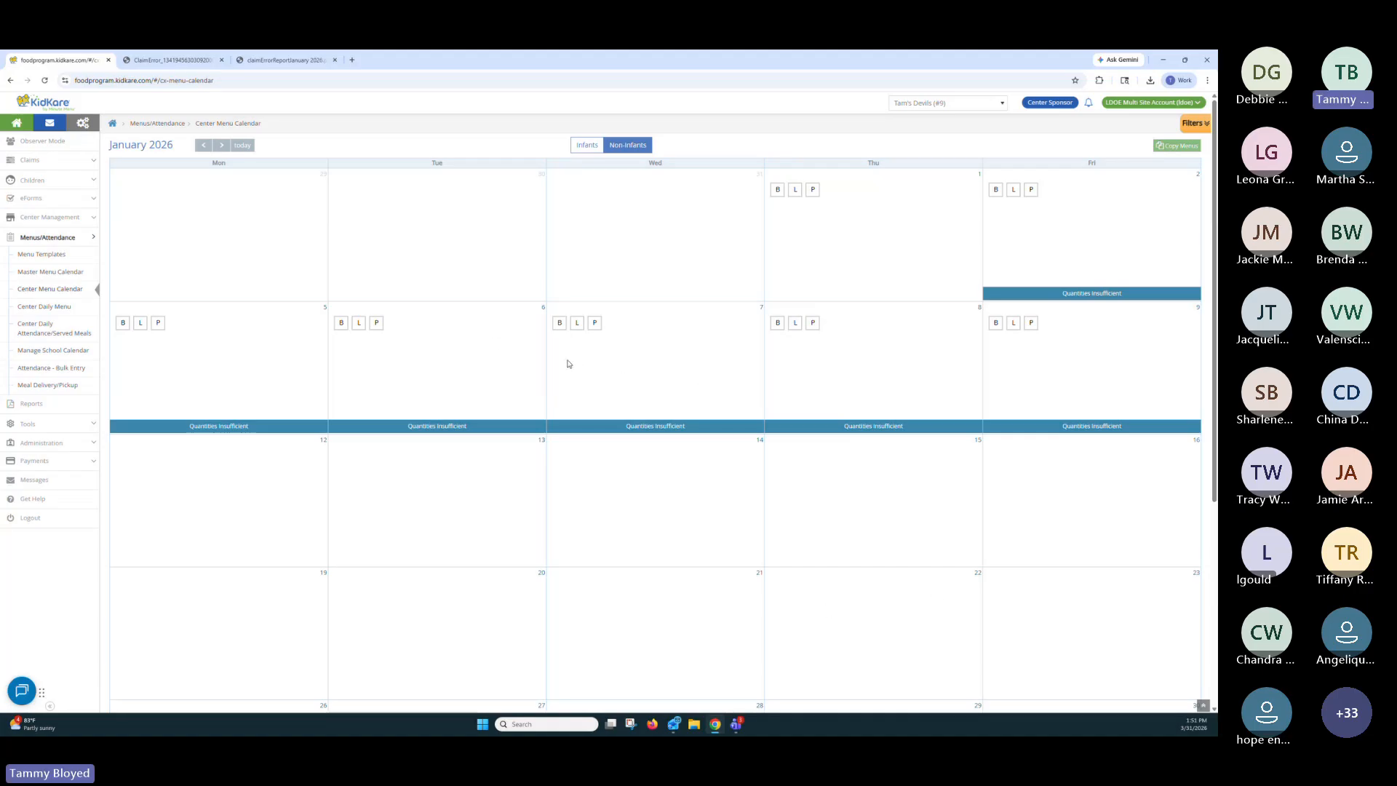
- Open the Wednesday, January 7 daily menu and review its meat/alternate choices unchanged
{"action": "left_click", "coordinate": [717, 376]}
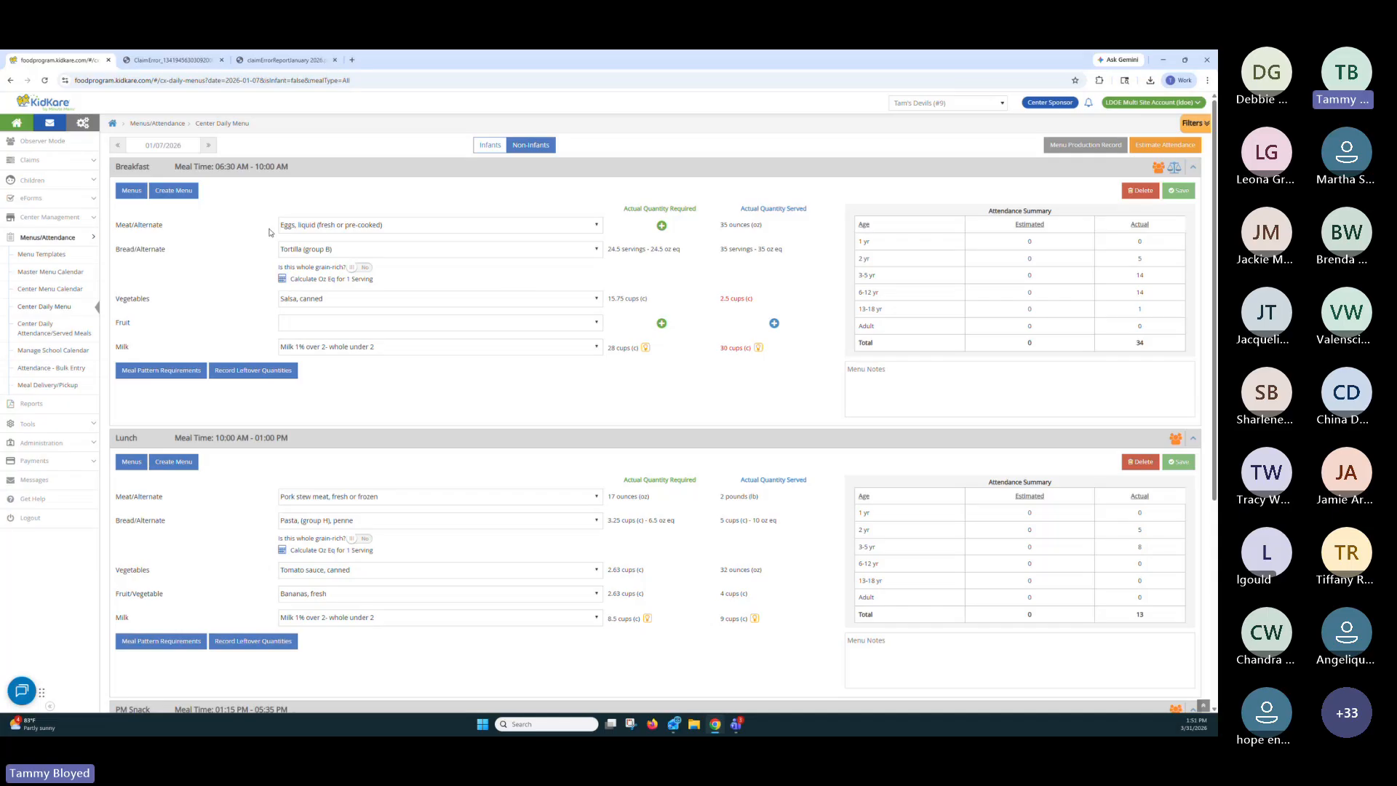
{"action": "scroll", "coordinate": [505, 495], "scroll_direction": "down", "scroll_amount": 4}
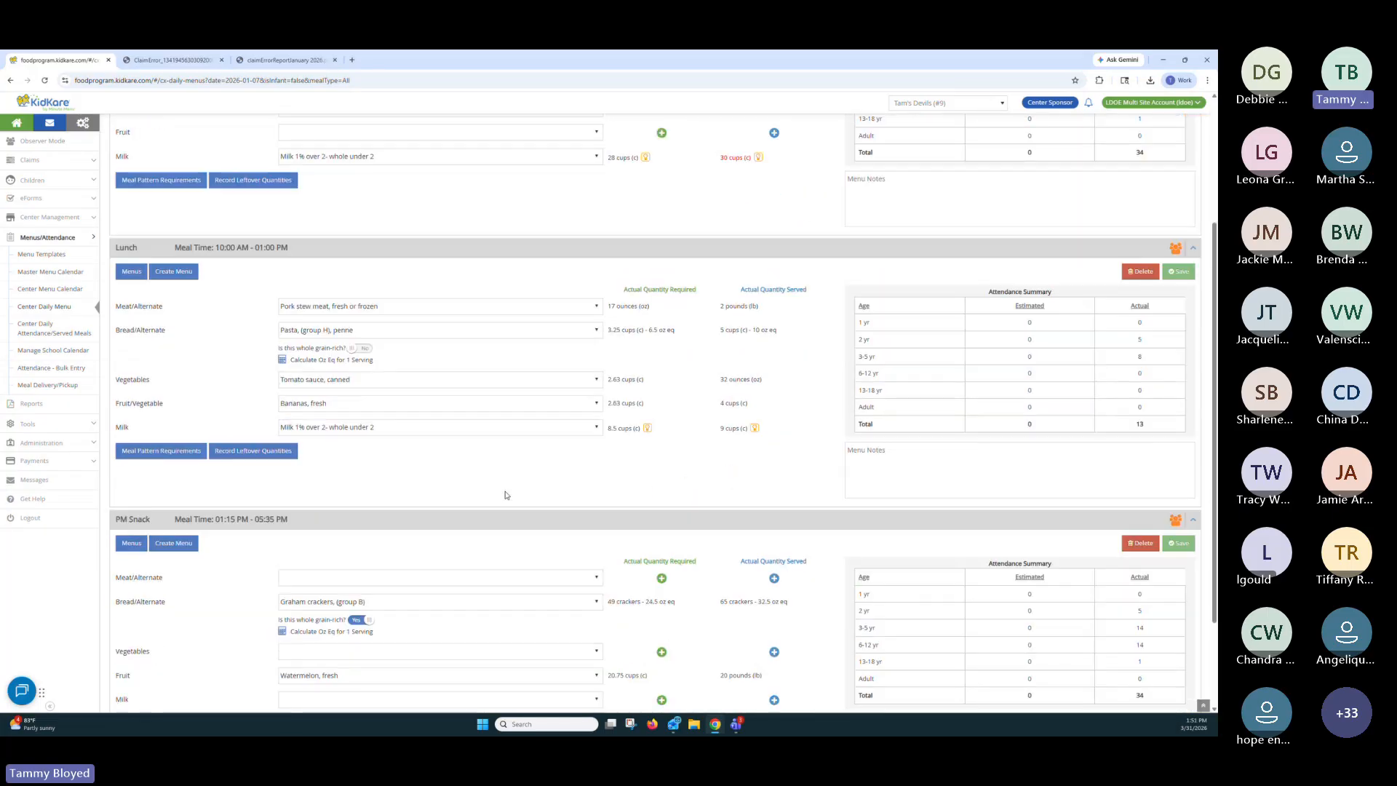
{"action": "scroll", "coordinate": [505, 494], "scroll_direction": "up", "scroll_amount": 4}
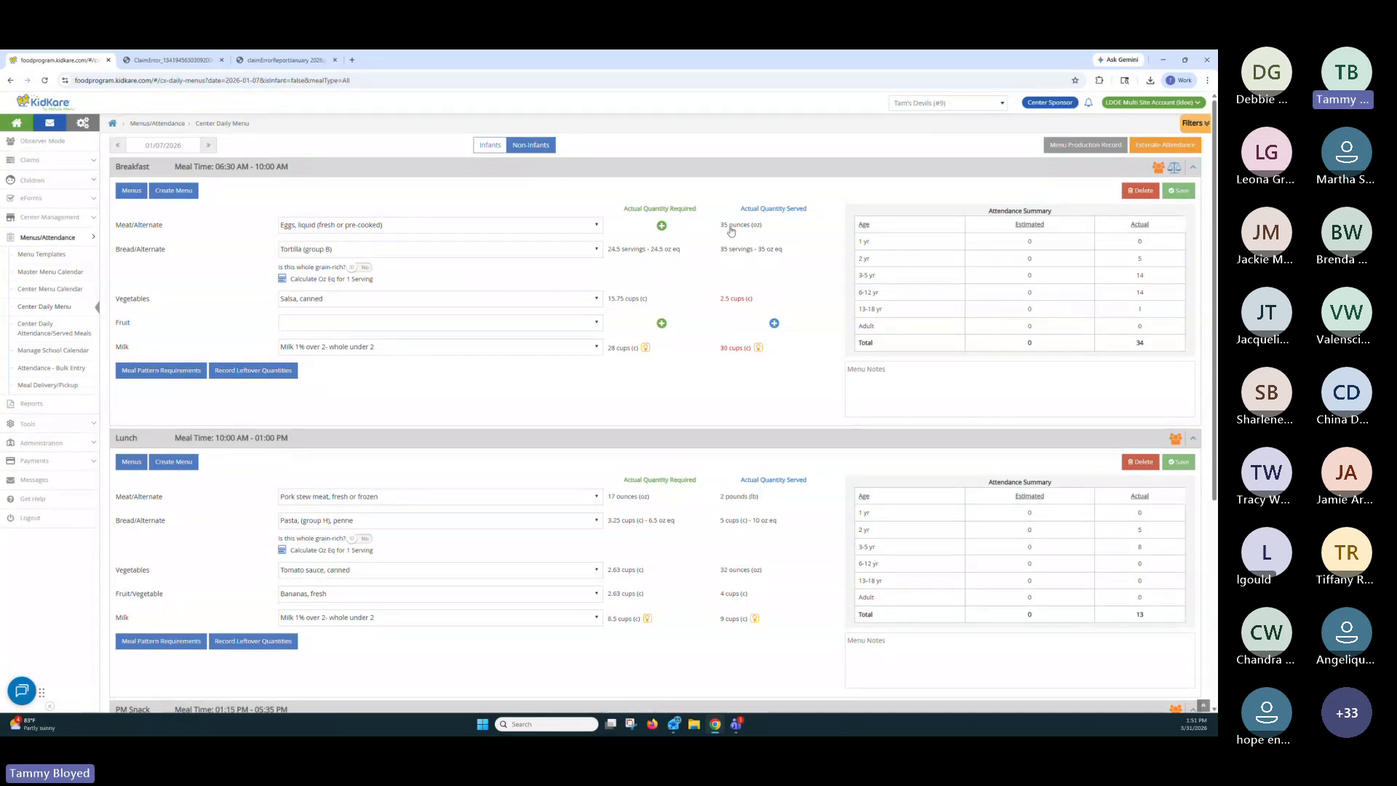
{"action": "left_click", "coordinate": [410, 228]}
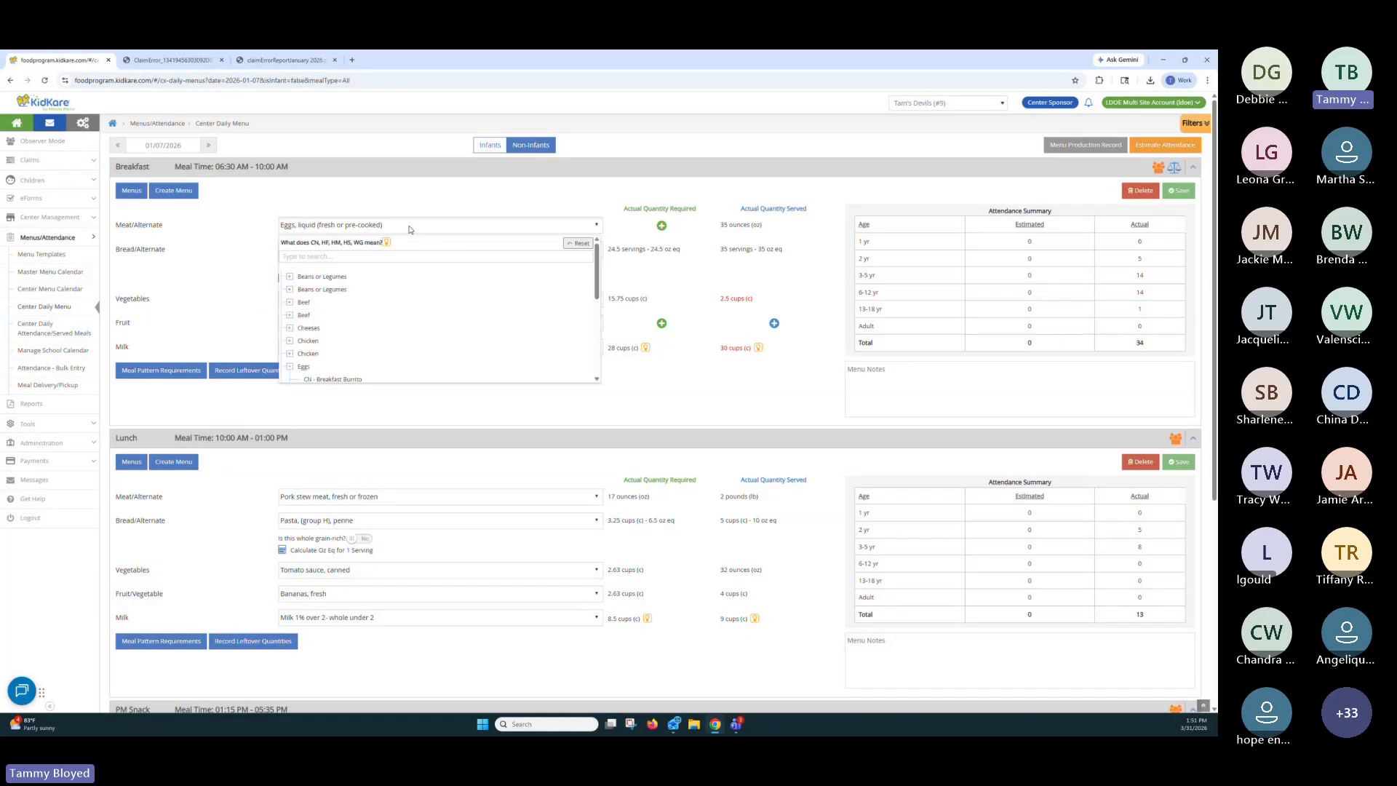
{"action": "left_click", "coordinate": [409, 228]}
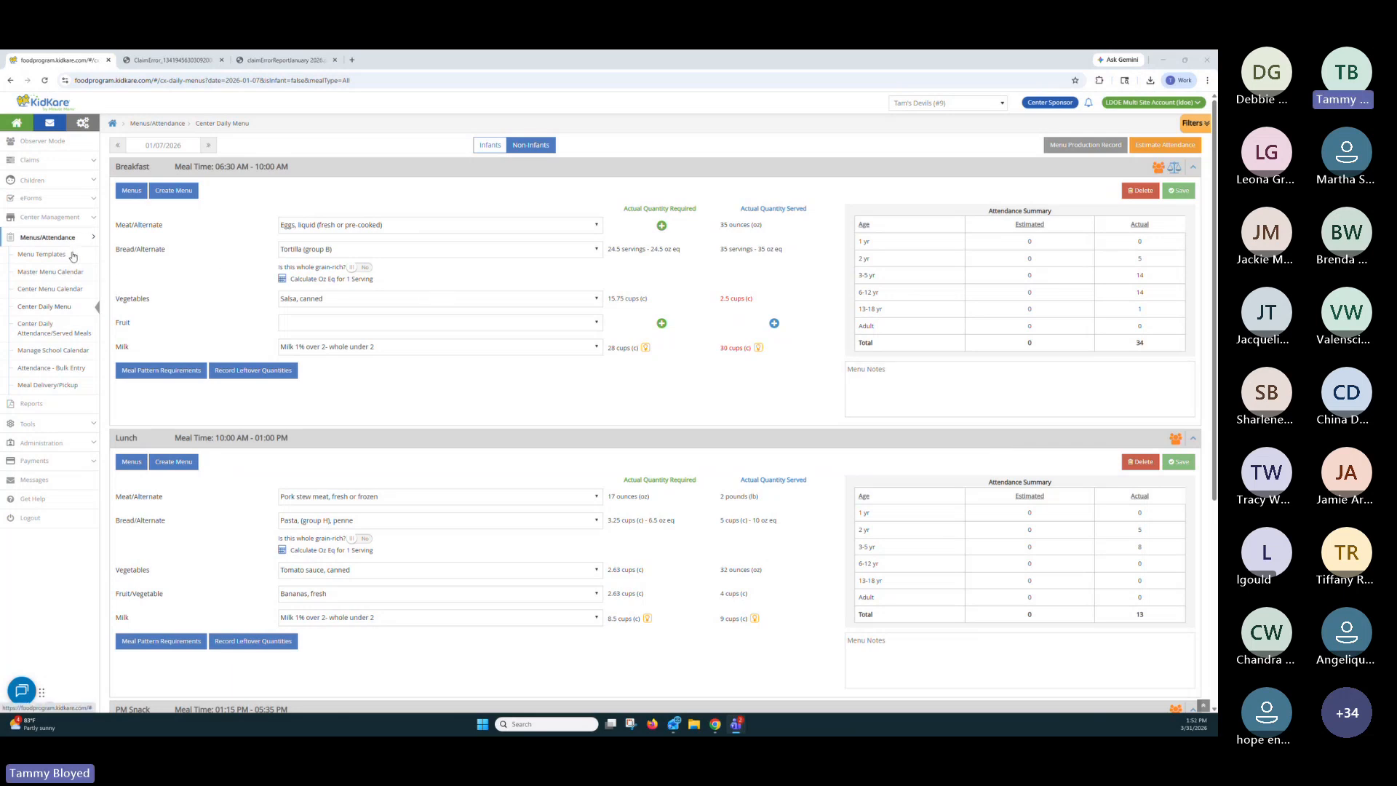
- Return to the Center Menu Calendar and switch it to January 2026 infant menus
{"action": "left_click", "coordinate": [58, 289]}
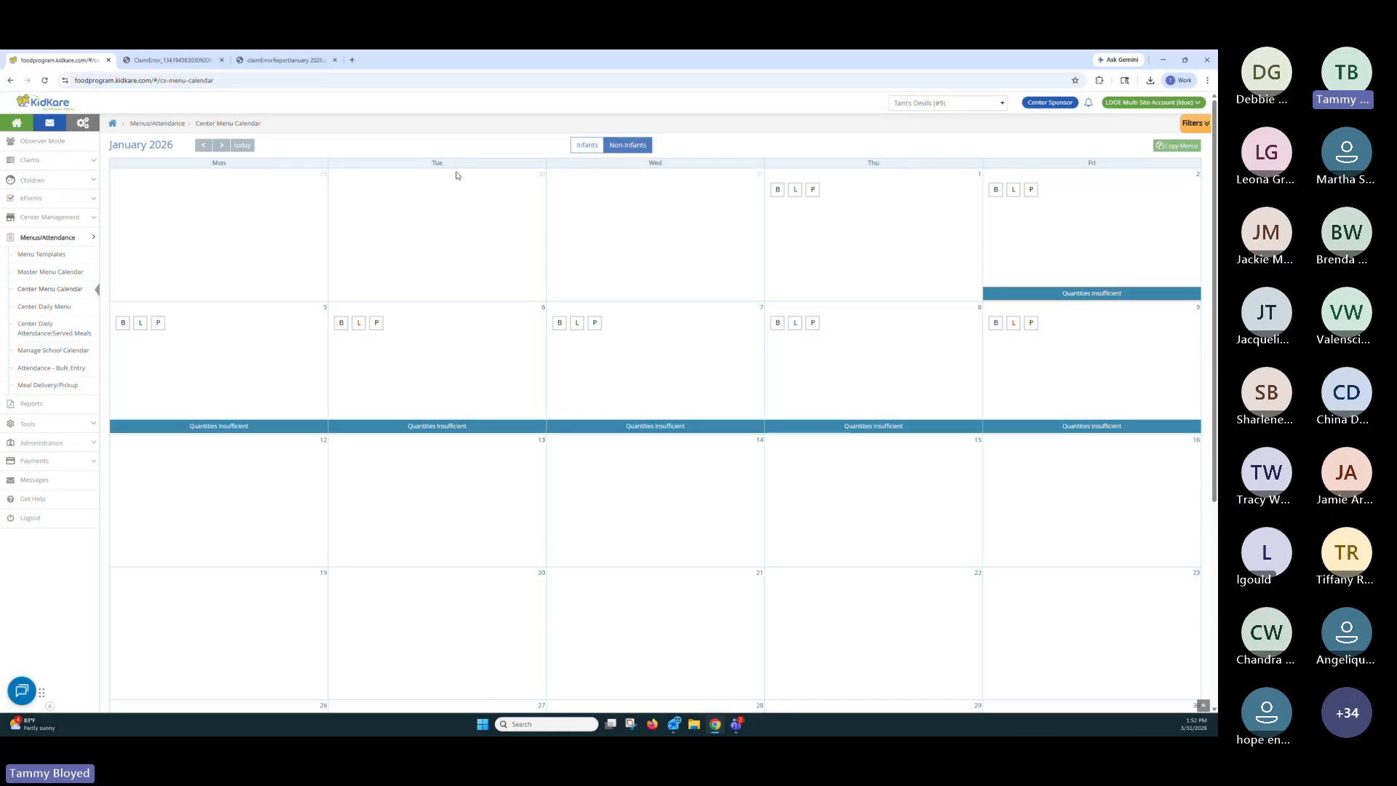
{"action": "left_click", "coordinate": [581, 148]}
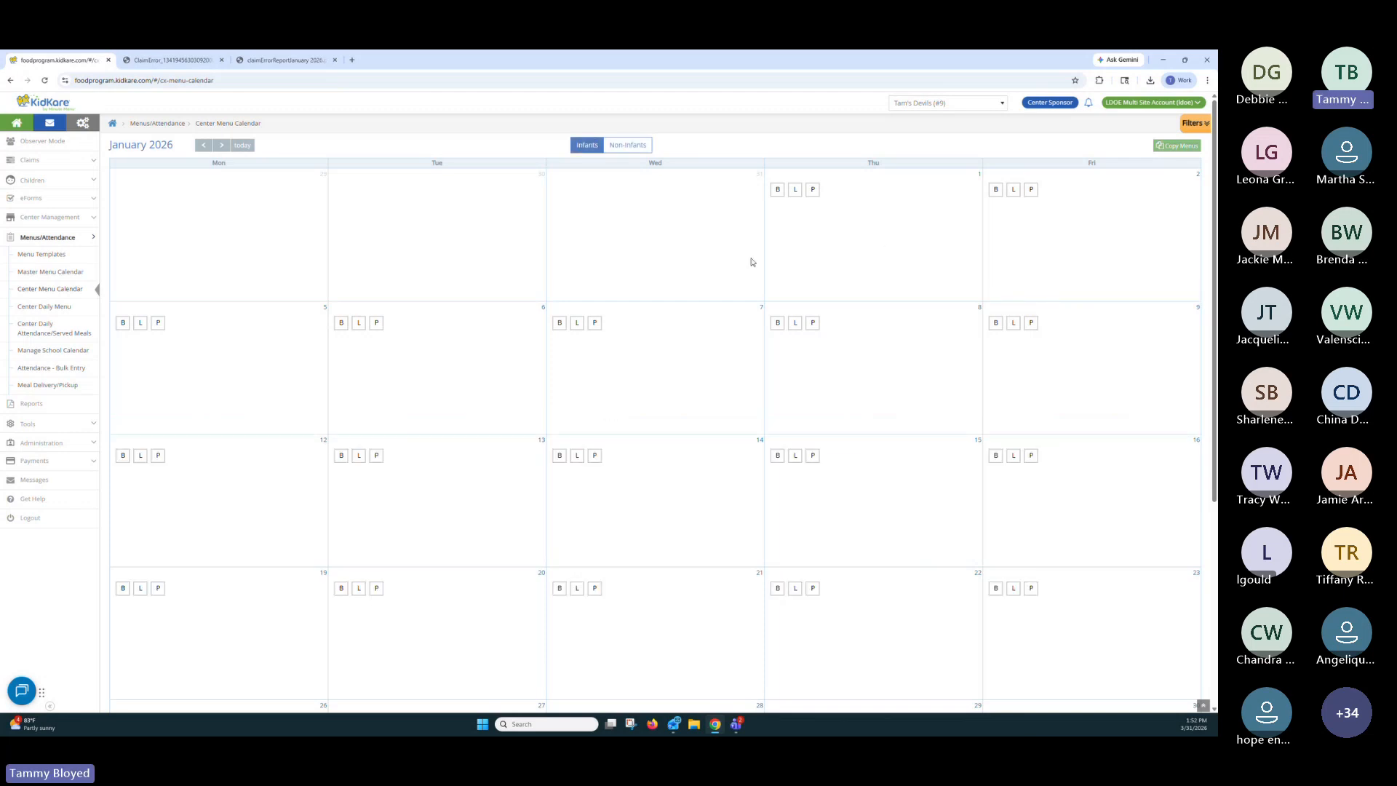
{"action": "scroll", "coordinate": [532, 398], "scroll_direction": "down", "scroll_amount": 3}
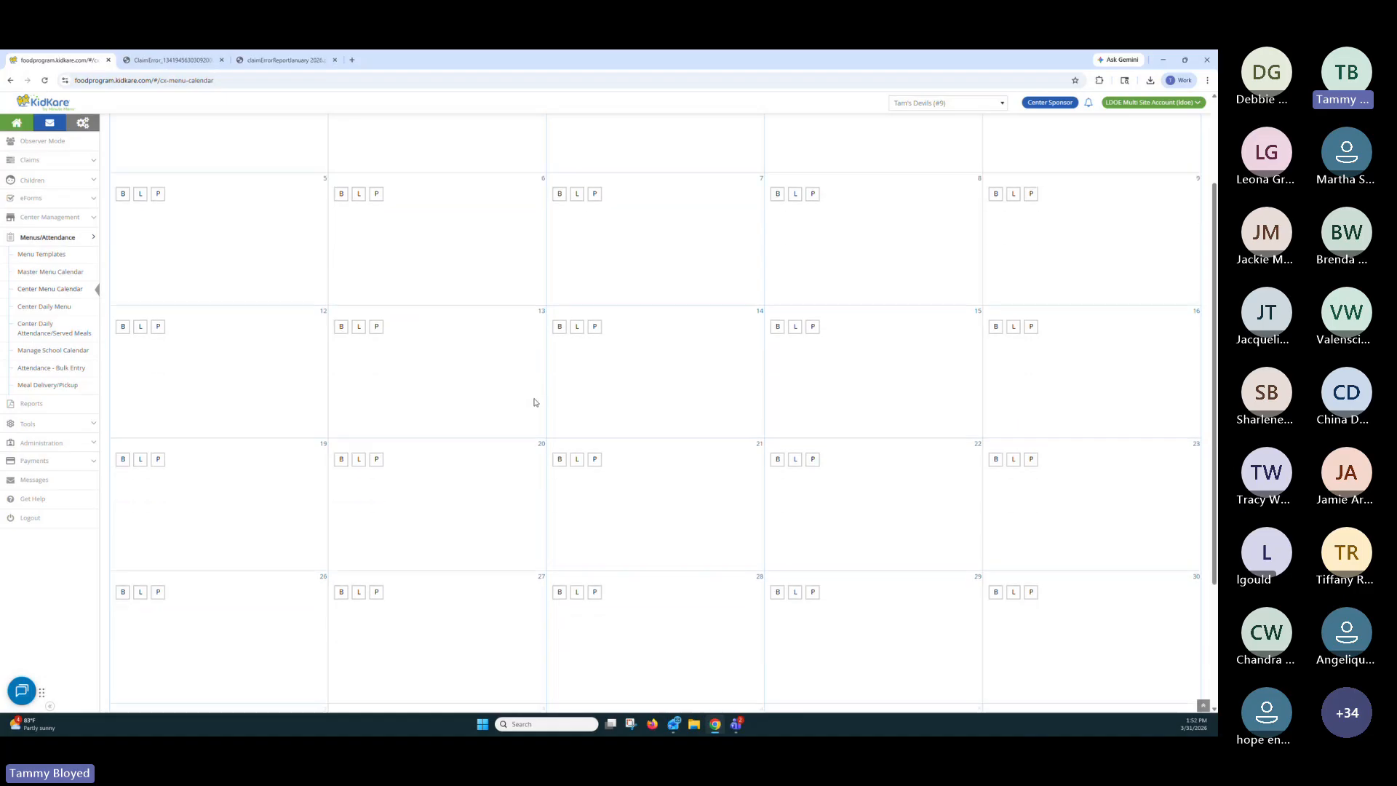
{"action": "scroll", "coordinate": [534, 402], "scroll_direction": "up", "scroll_amount": 3}
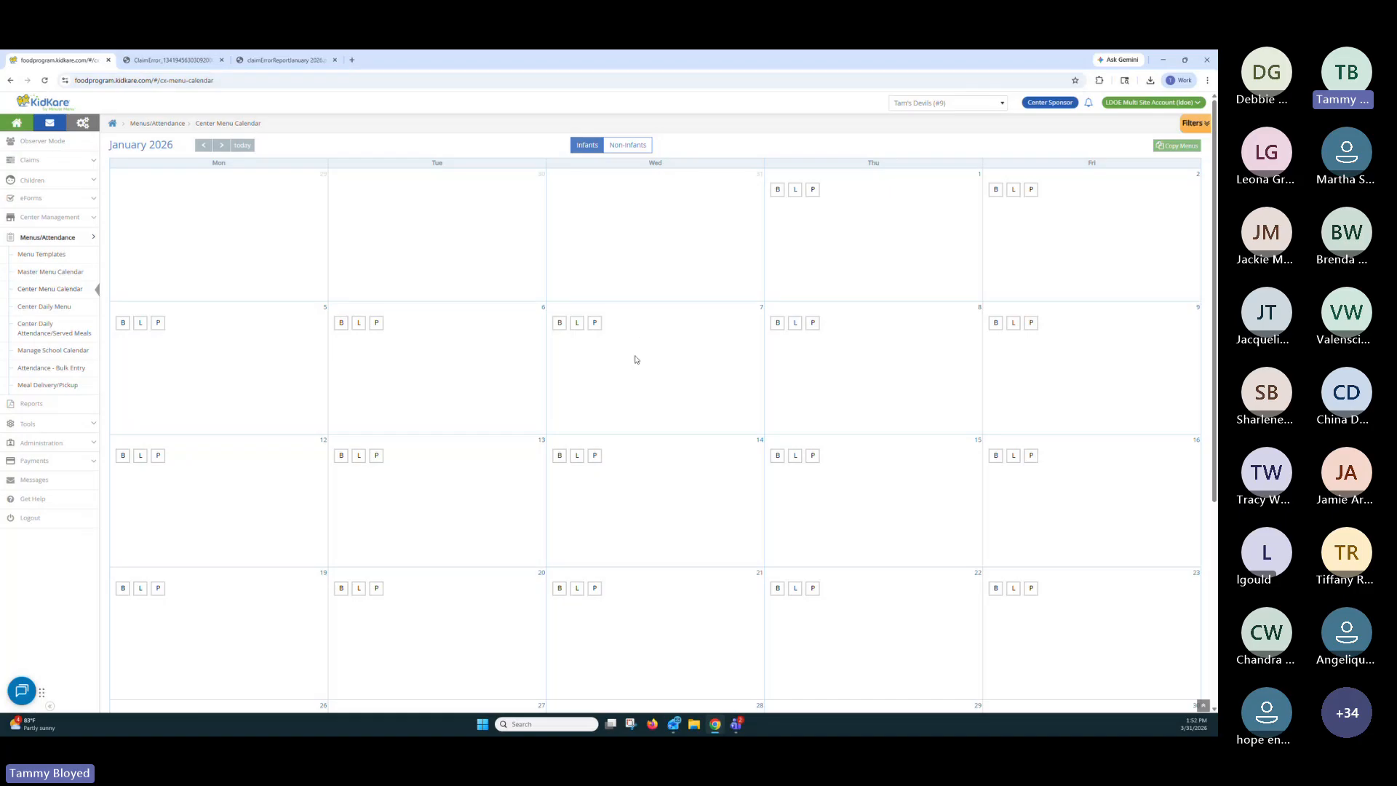
{"action": "scroll", "coordinate": [208, 358], "scroll_direction": "down", "scroll_amount": 1}
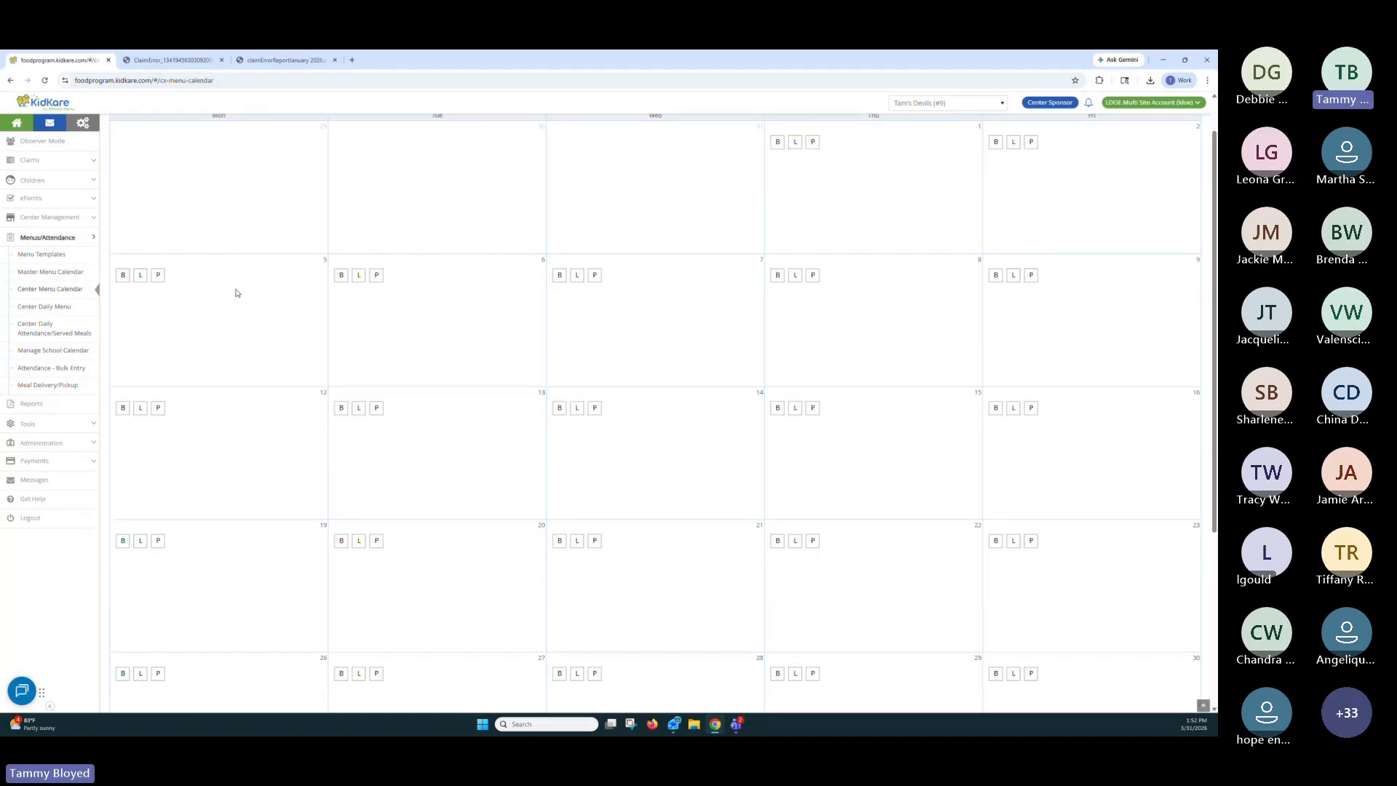
{"action": "scroll", "coordinate": [234, 308], "scroll_direction": "down", "scroll_amount": 1}
{"action": "scroll", "coordinate": [233, 308], "scroll_direction": "up", "scroll_amount": 1}
{"action": "scroll", "coordinate": [1048, 352], "scroll_direction": "up", "scroll_amount": 3}
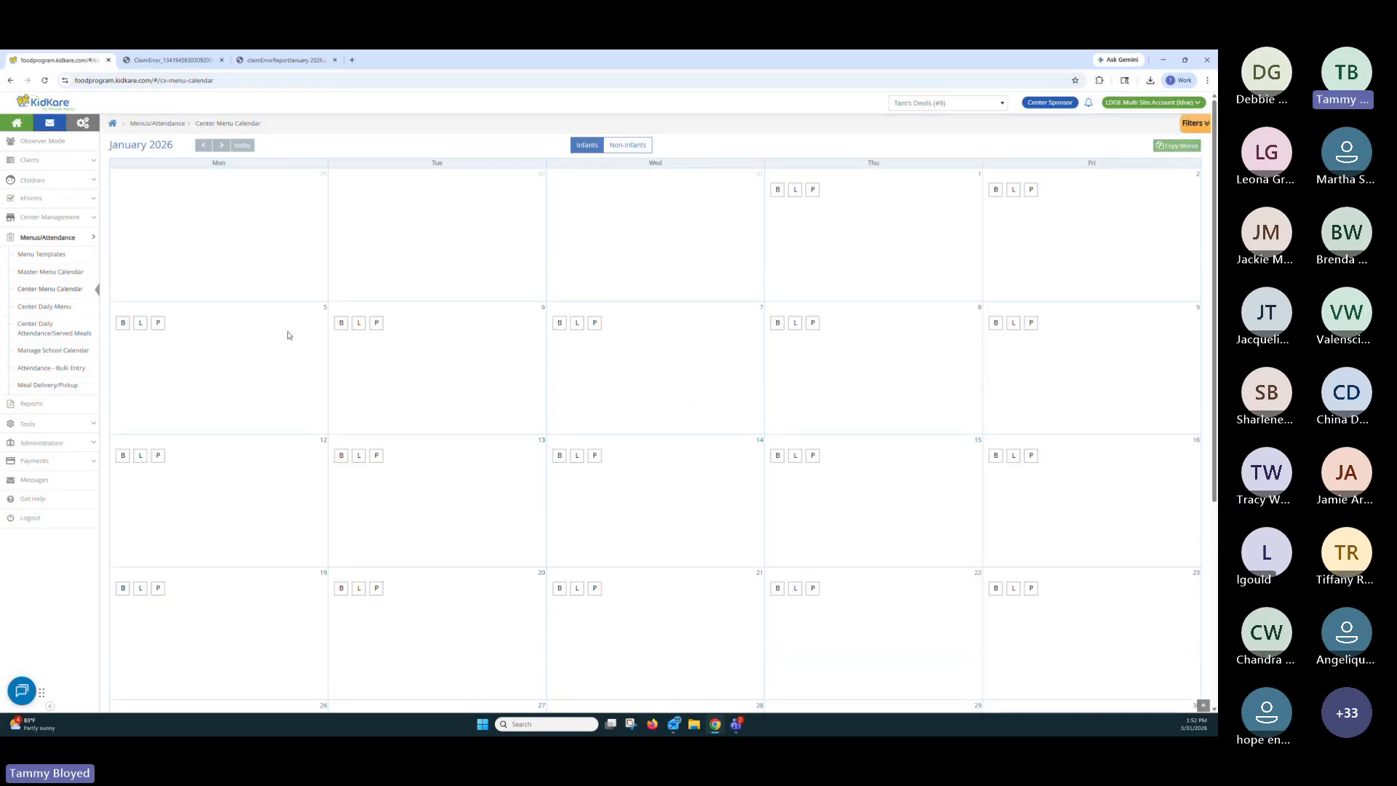
- Start a Multi Day Copy Menus limited to infant menus only
{"action": "left_click", "coordinate": [1180, 146]}
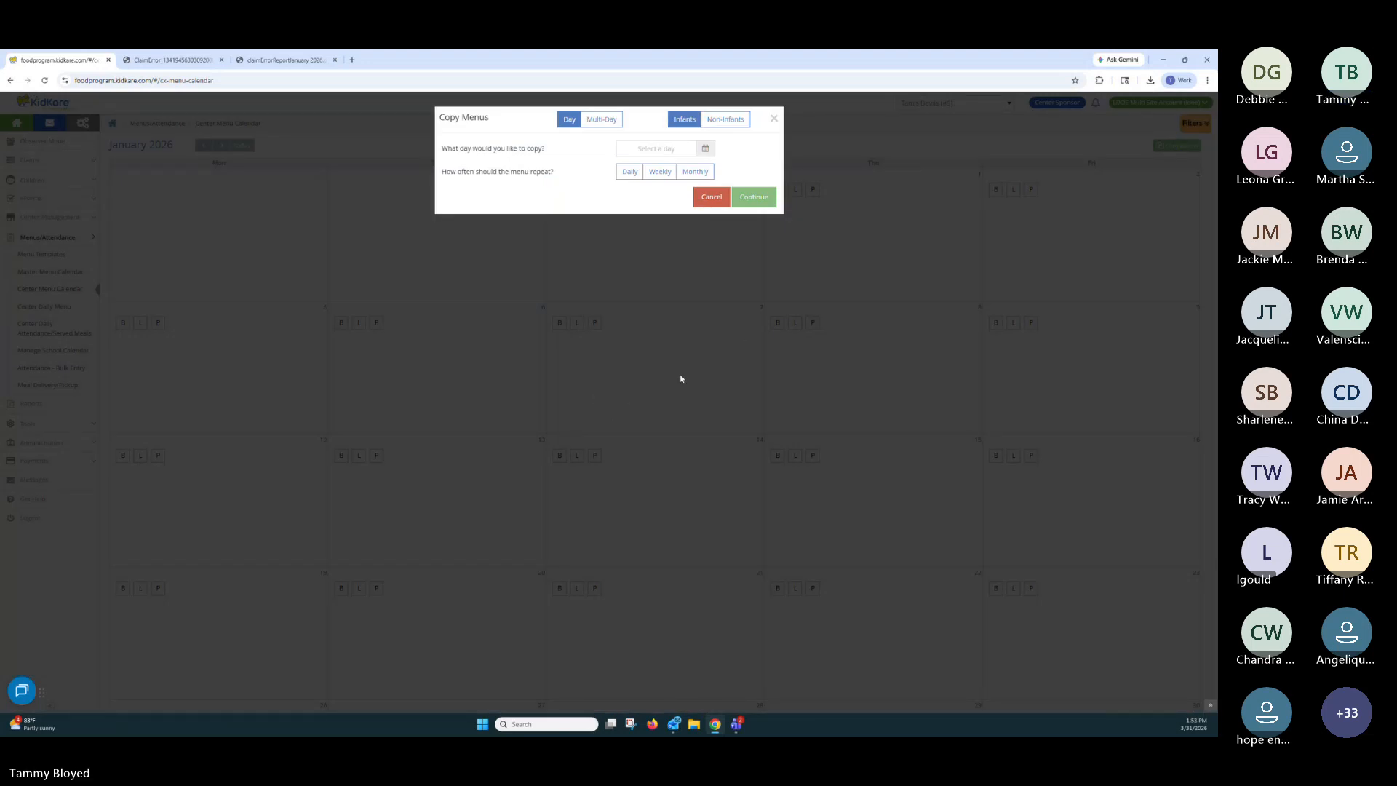
{"action": "left_click", "coordinate": [597, 122]}
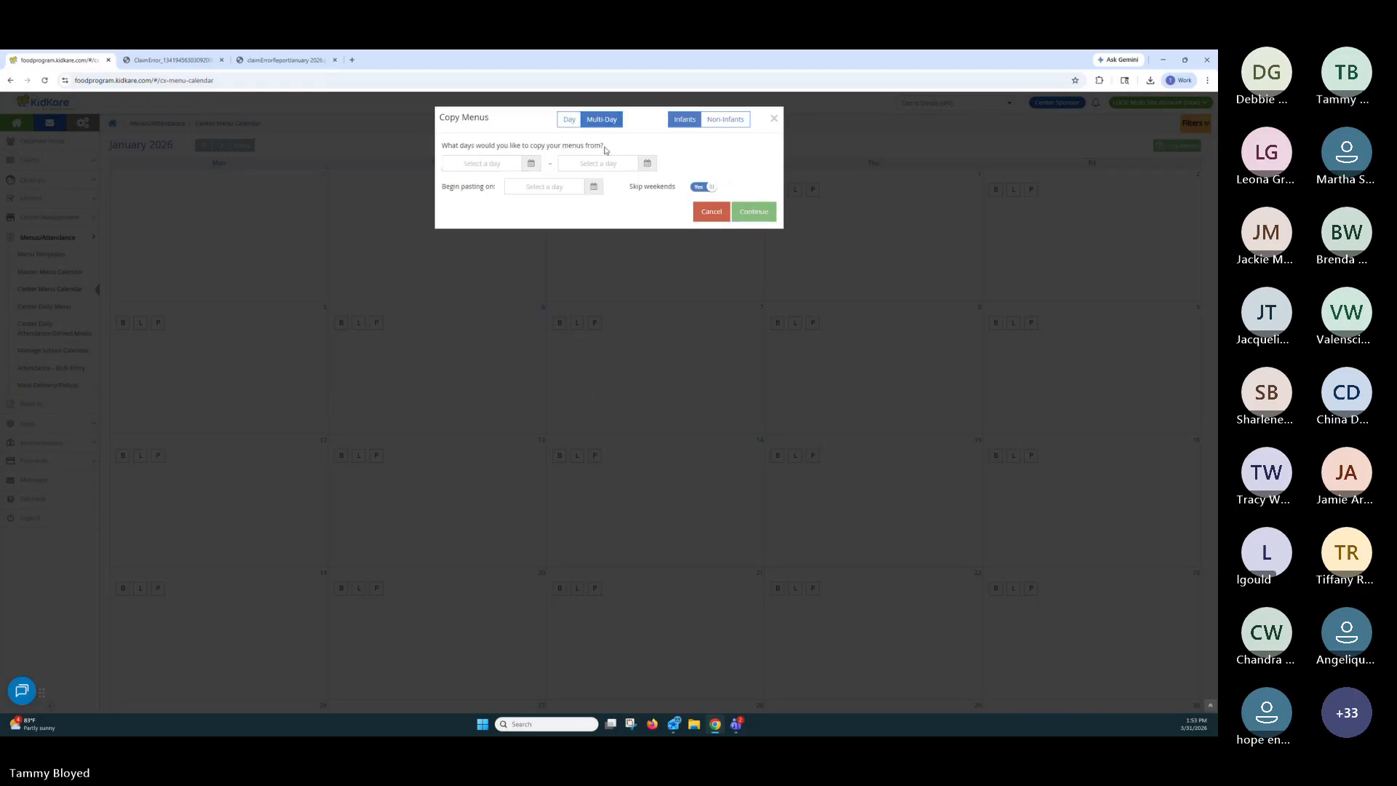
{"action": "left_click", "coordinate": [722, 121]}
{"action": "left_click", "coordinate": [683, 124]}
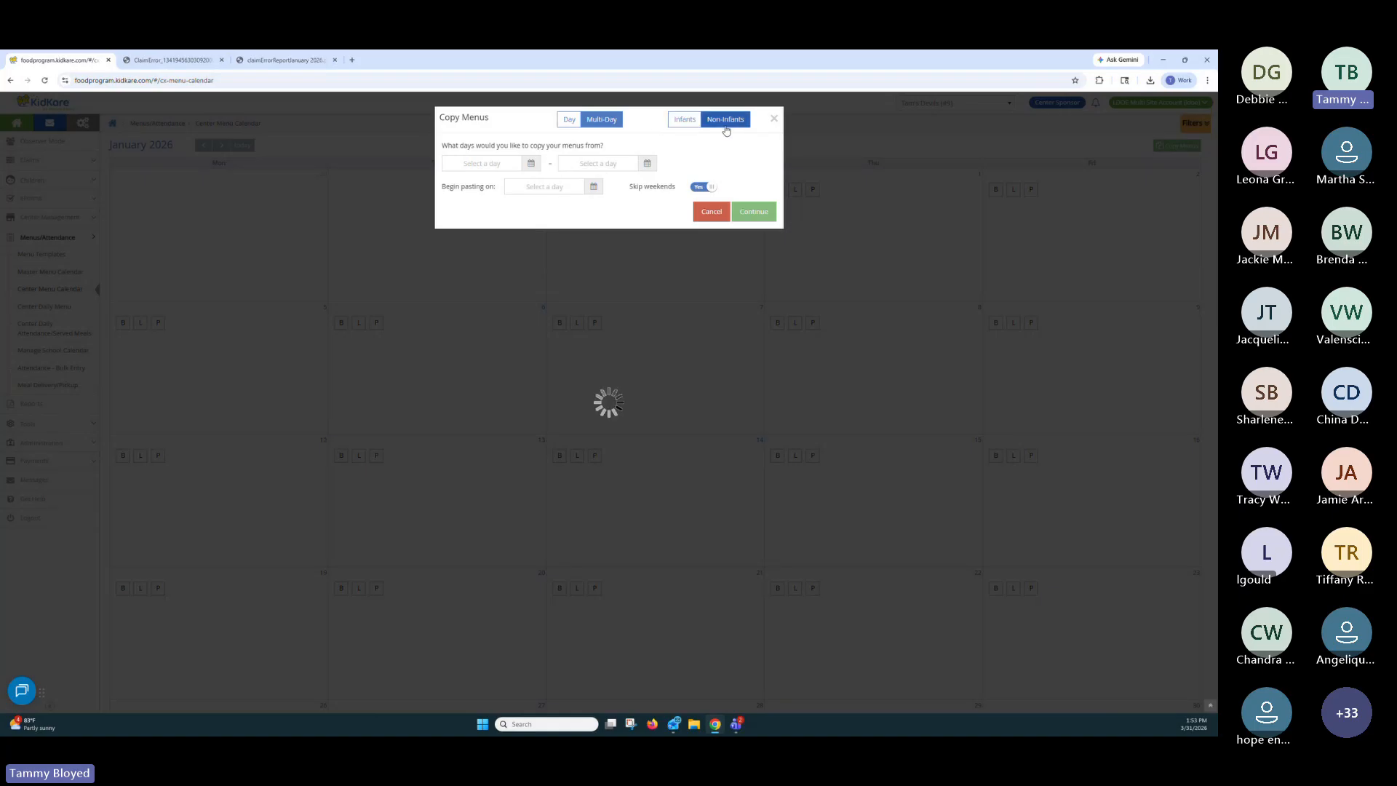
{"action": "left_click", "coordinate": [691, 126]}
{"action": "left_click", "coordinate": [717, 124]}
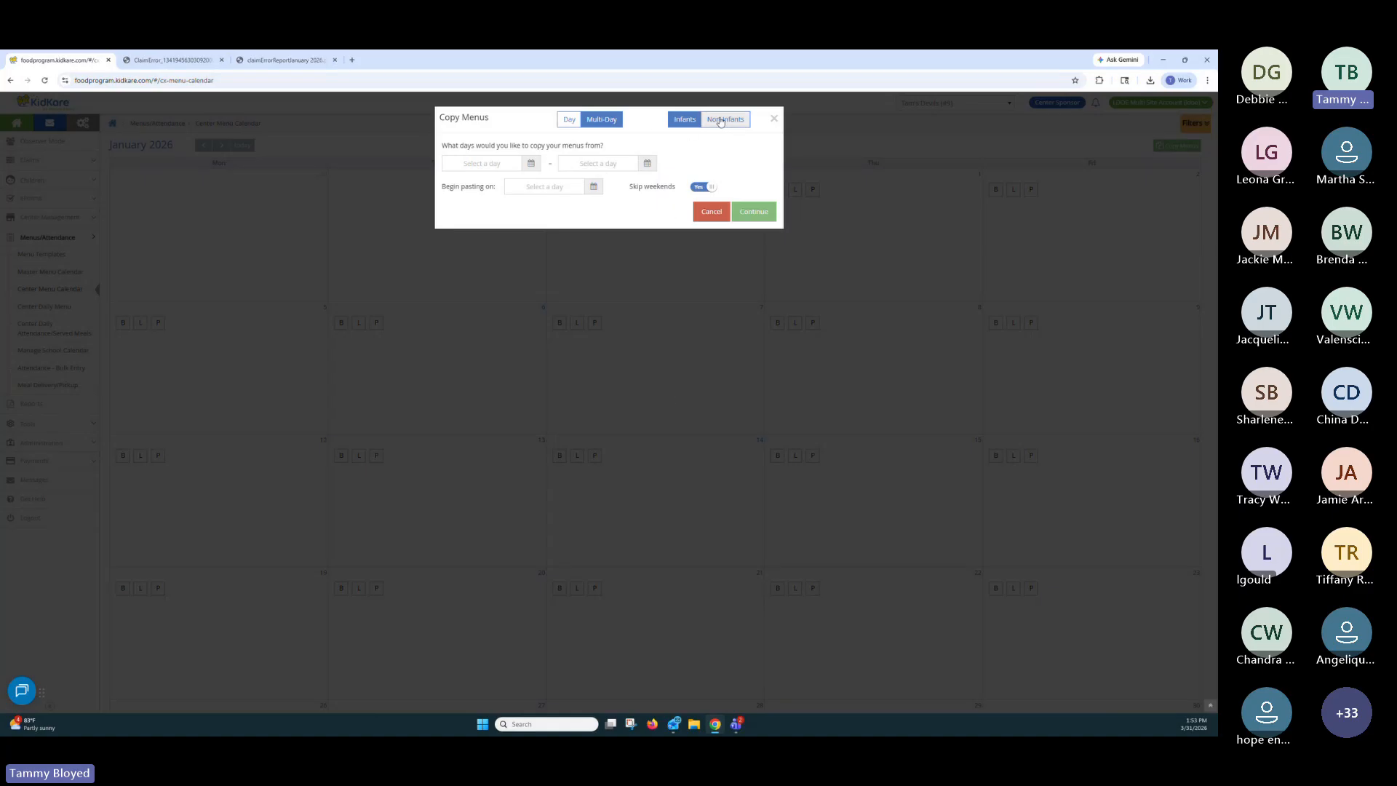
- Set the copied range from January 5 to January 30, 2026
{"action": "left_click", "coordinate": [498, 162]}
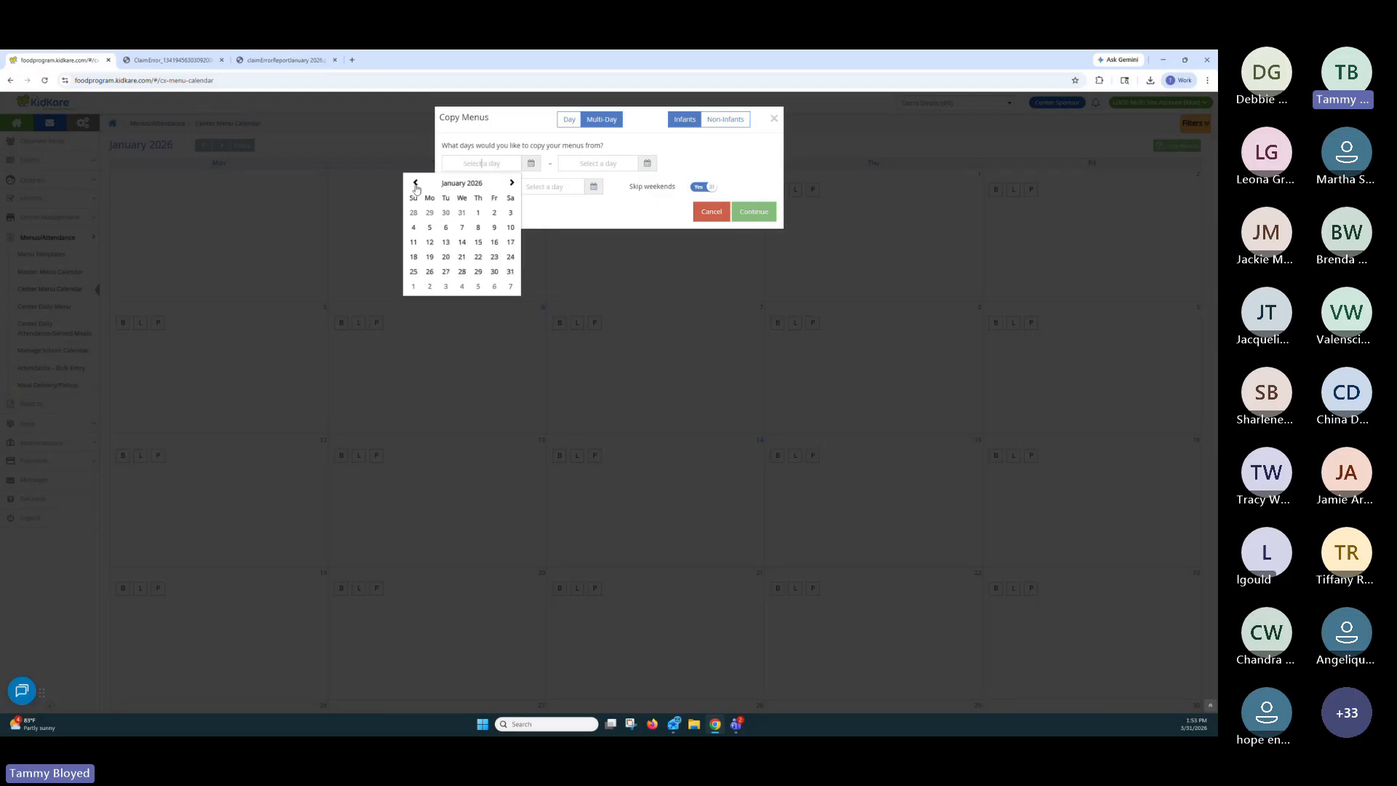
{"action": "left_click", "coordinate": [429, 227]}
{"action": "left_click", "coordinate": [608, 162]}
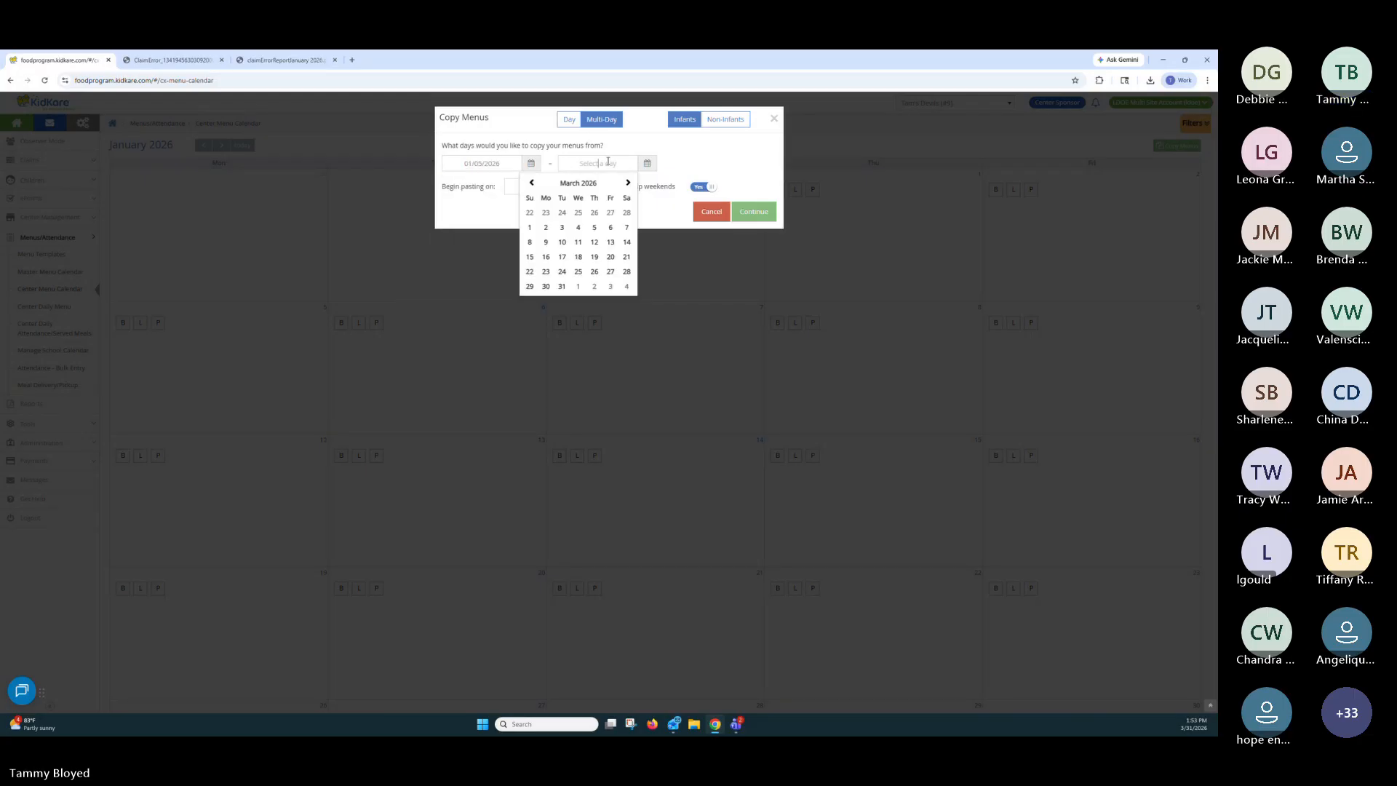
{"action": "left_click", "coordinate": [532, 183]}
{"action": "left_click", "coordinate": [532, 183]}
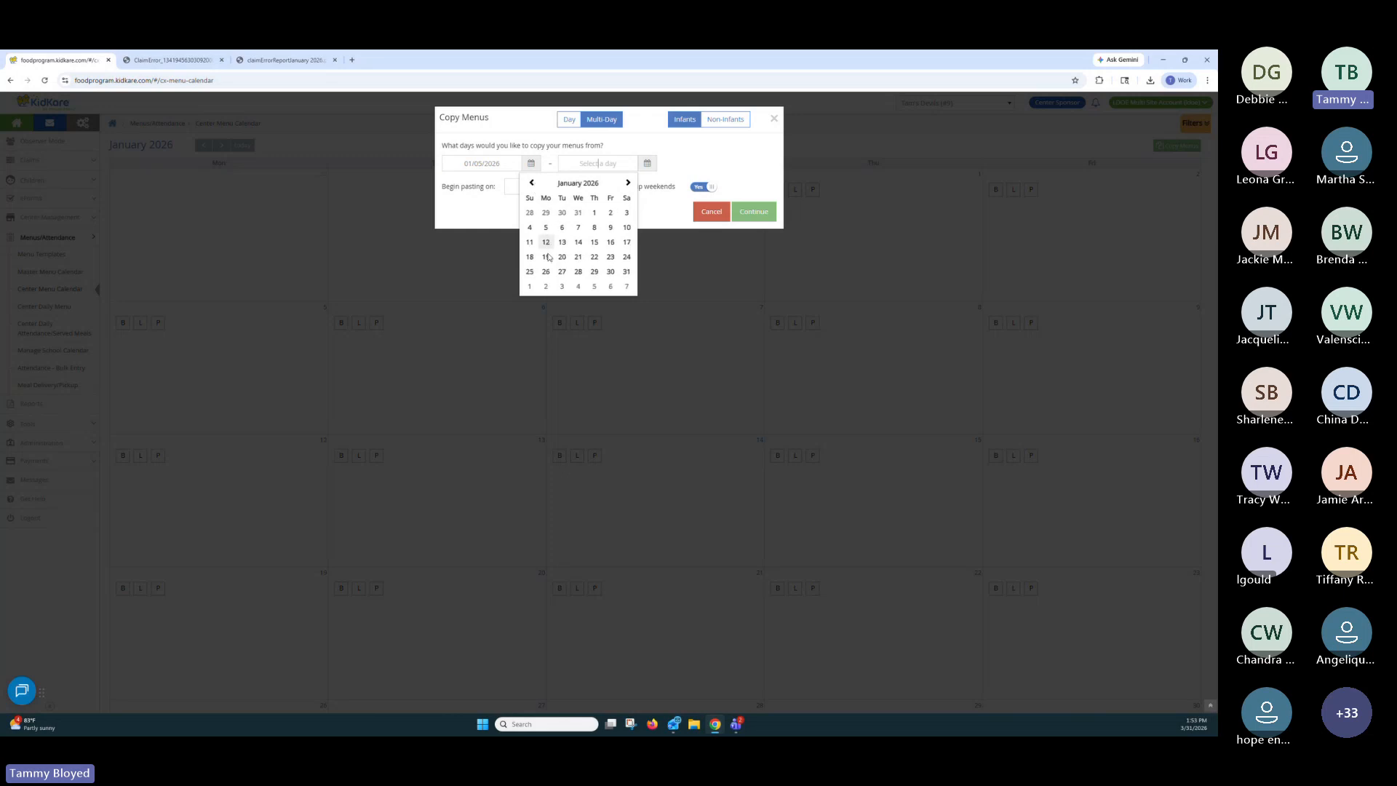
{"action": "left_click", "coordinate": [610, 272]}
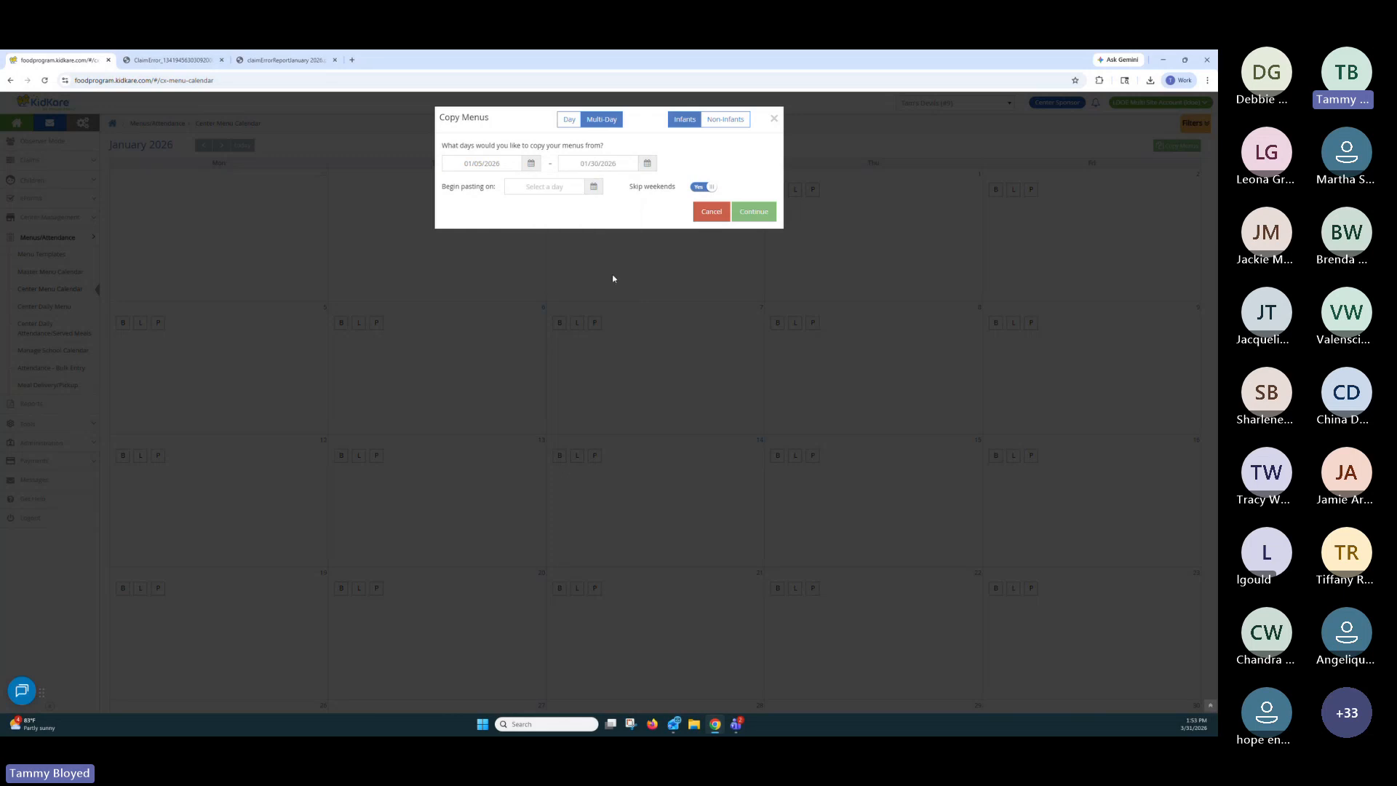
- Paste starting 03/01/2026, confirm overwriting March, and close the copy window
{"action": "left_click", "coordinate": [545, 186]}
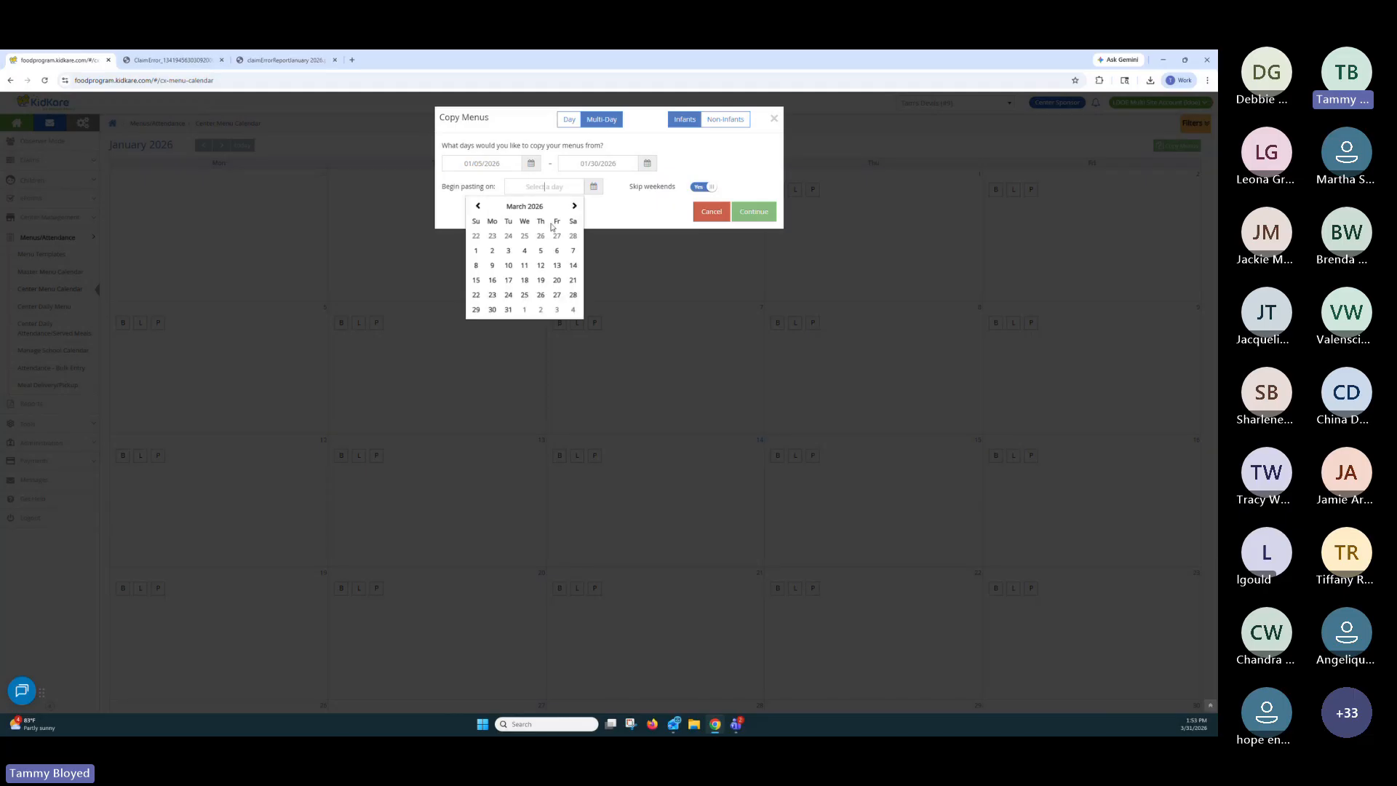
{"action": "left_click", "coordinate": [475, 251]}
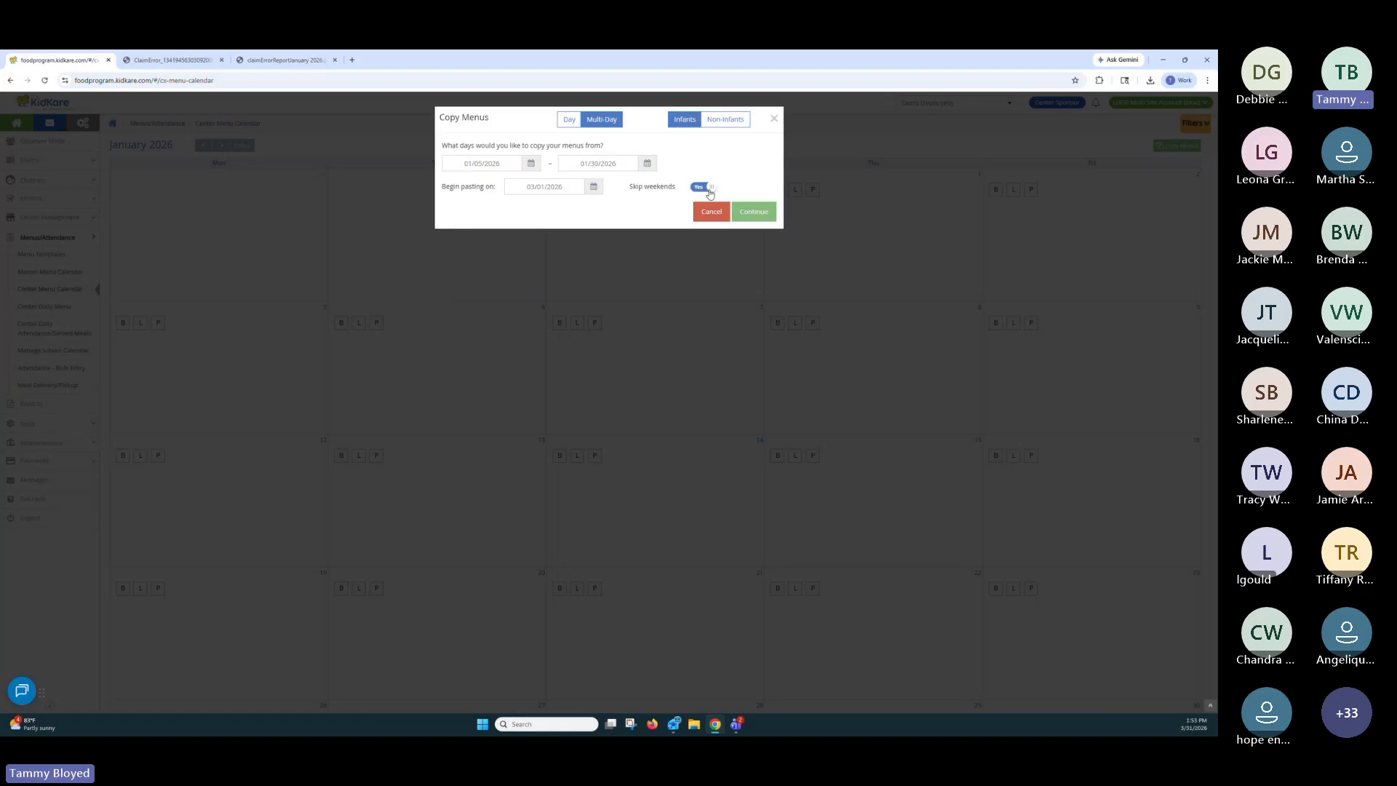
{"action": "left_click", "coordinate": [761, 214]}
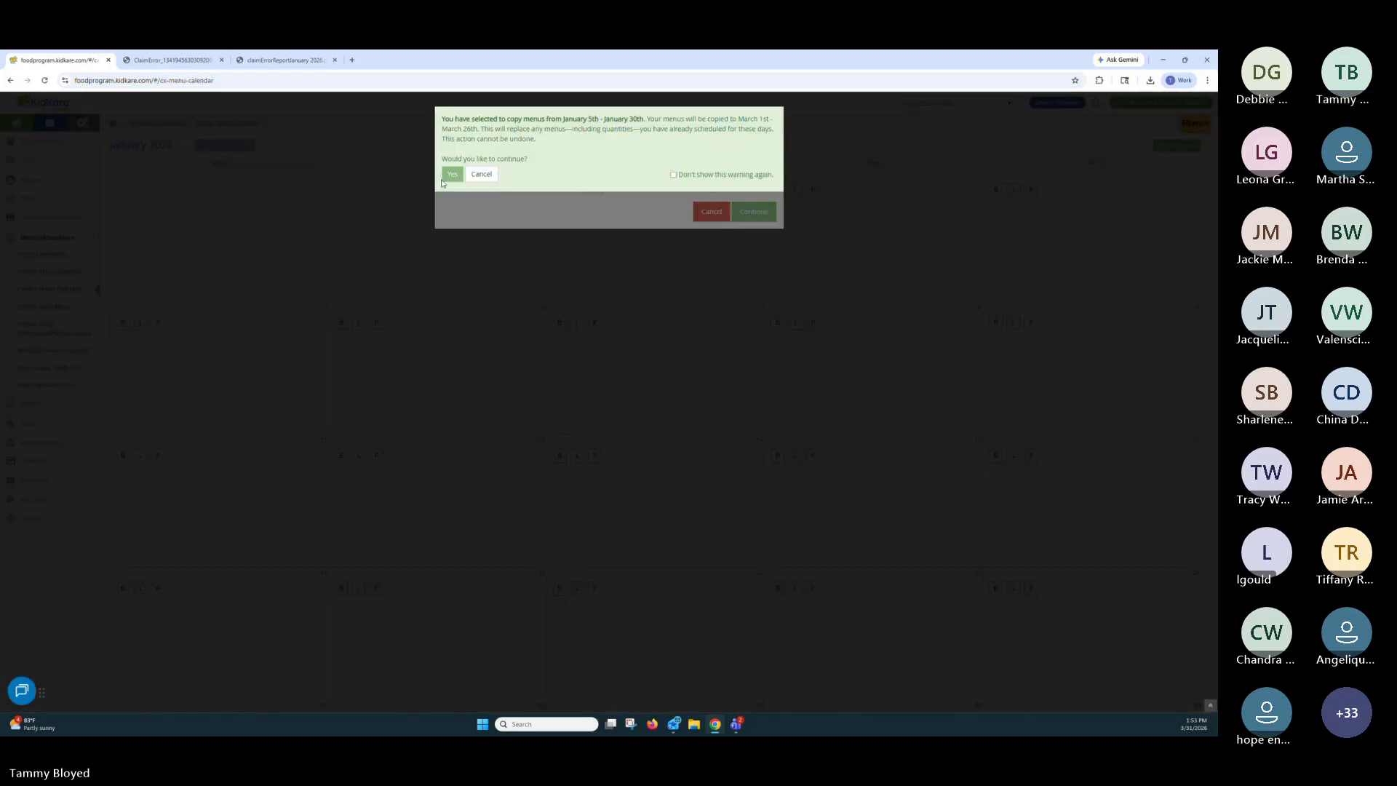
{"action": "left_click", "coordinate": [451, 175]}
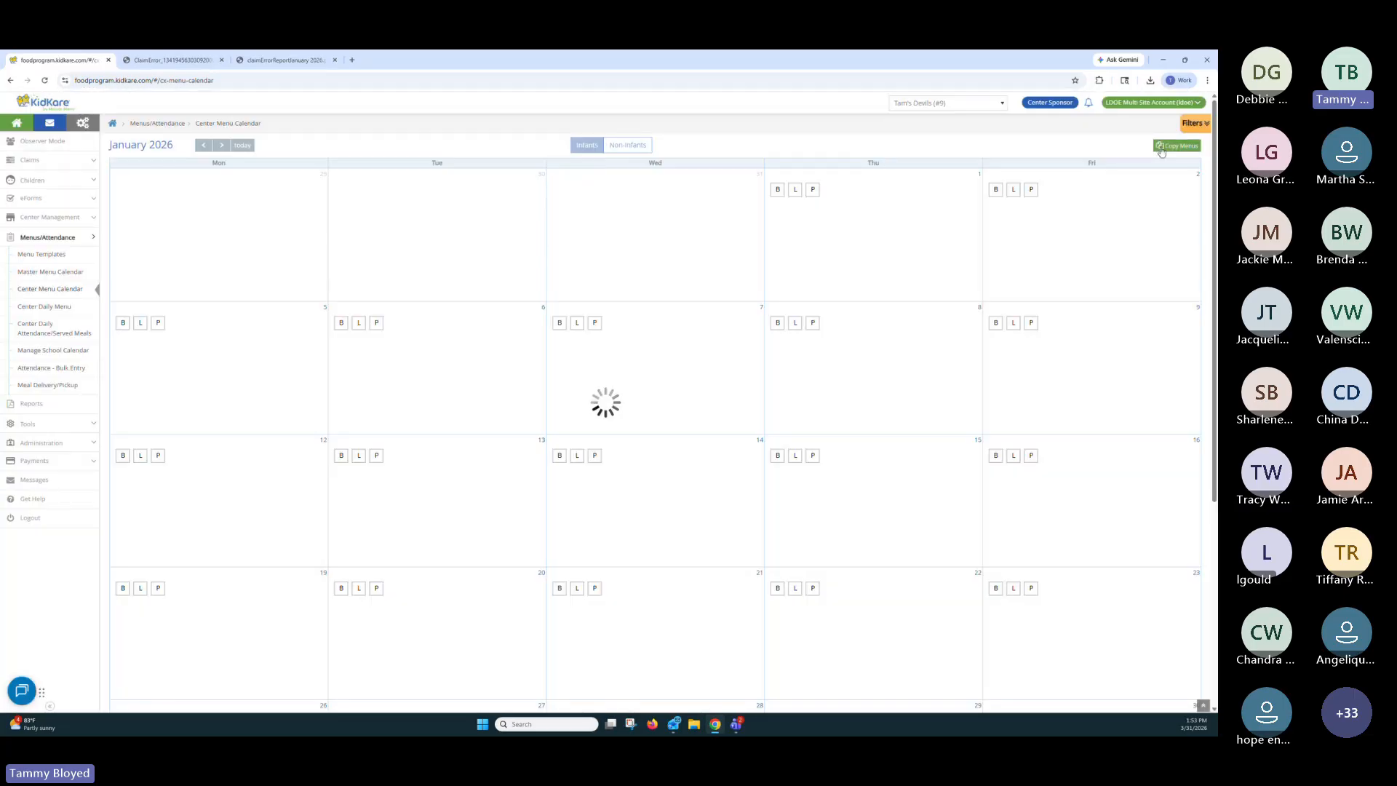
{"action": "left_click", "coordinate": [1161, 148]}
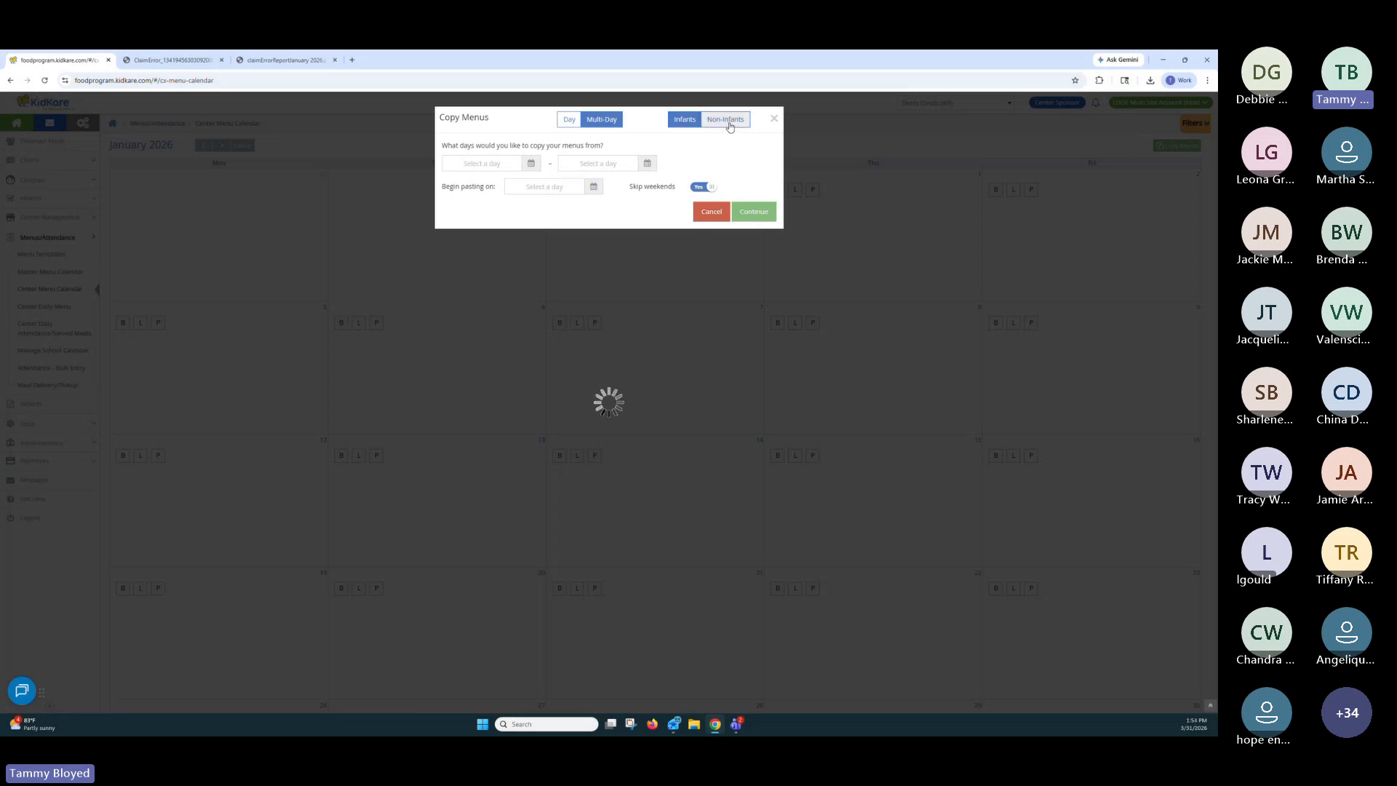
{"action": "left_click", "coordinate": [774, 118]}
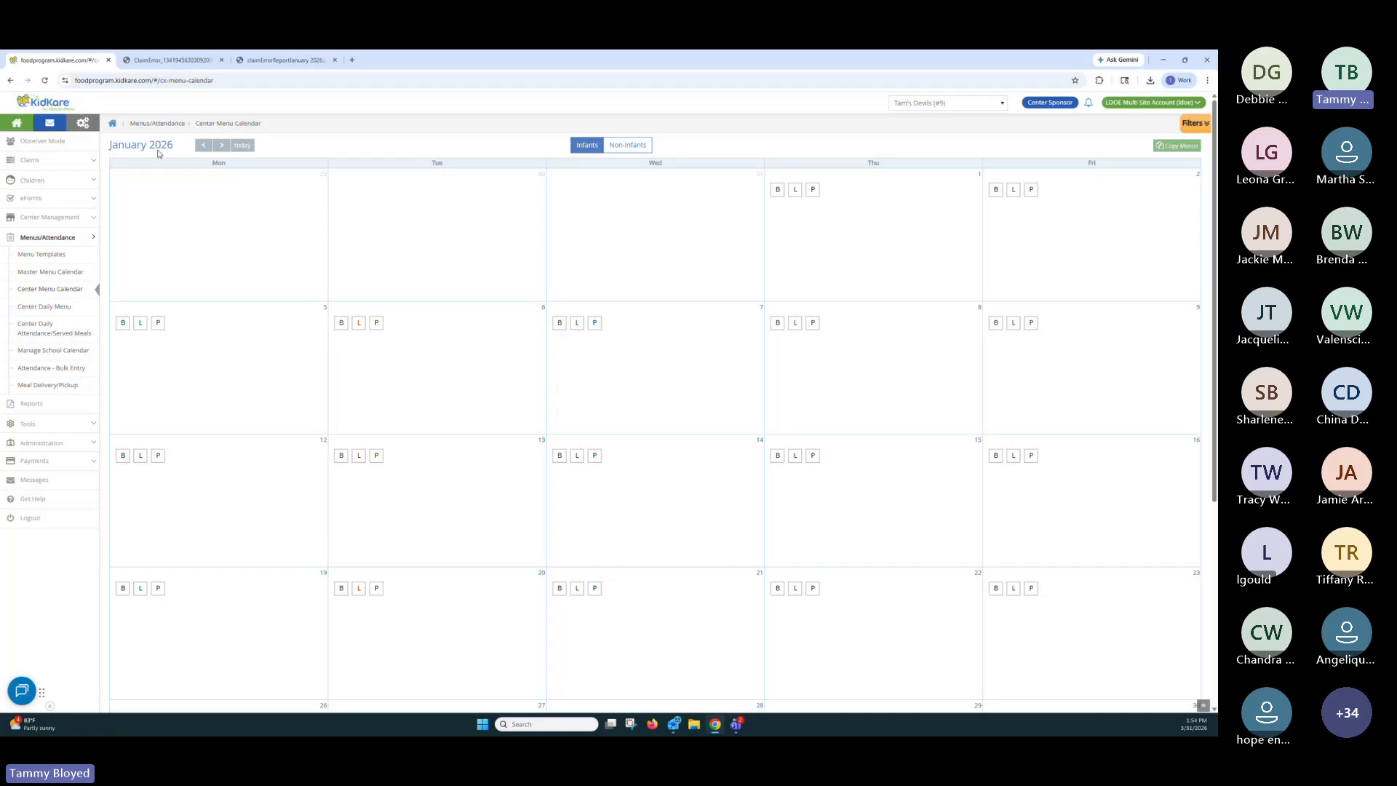
- Move the infant calendar forward to March 2026, rechecking February along the way
{"action": "left_click", "coordinate": [219, 146]}
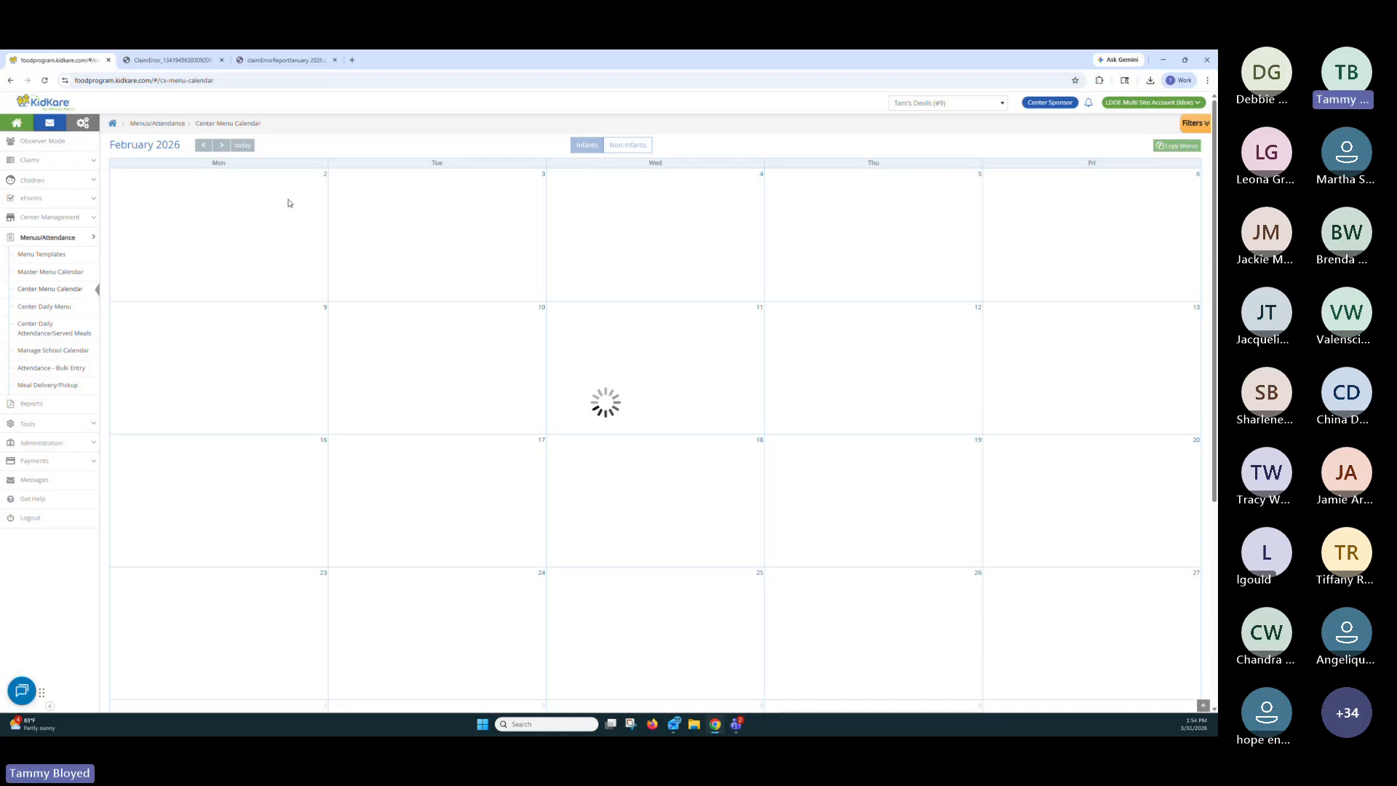
{"action": "left_click", "coordinate": [222, 145]}
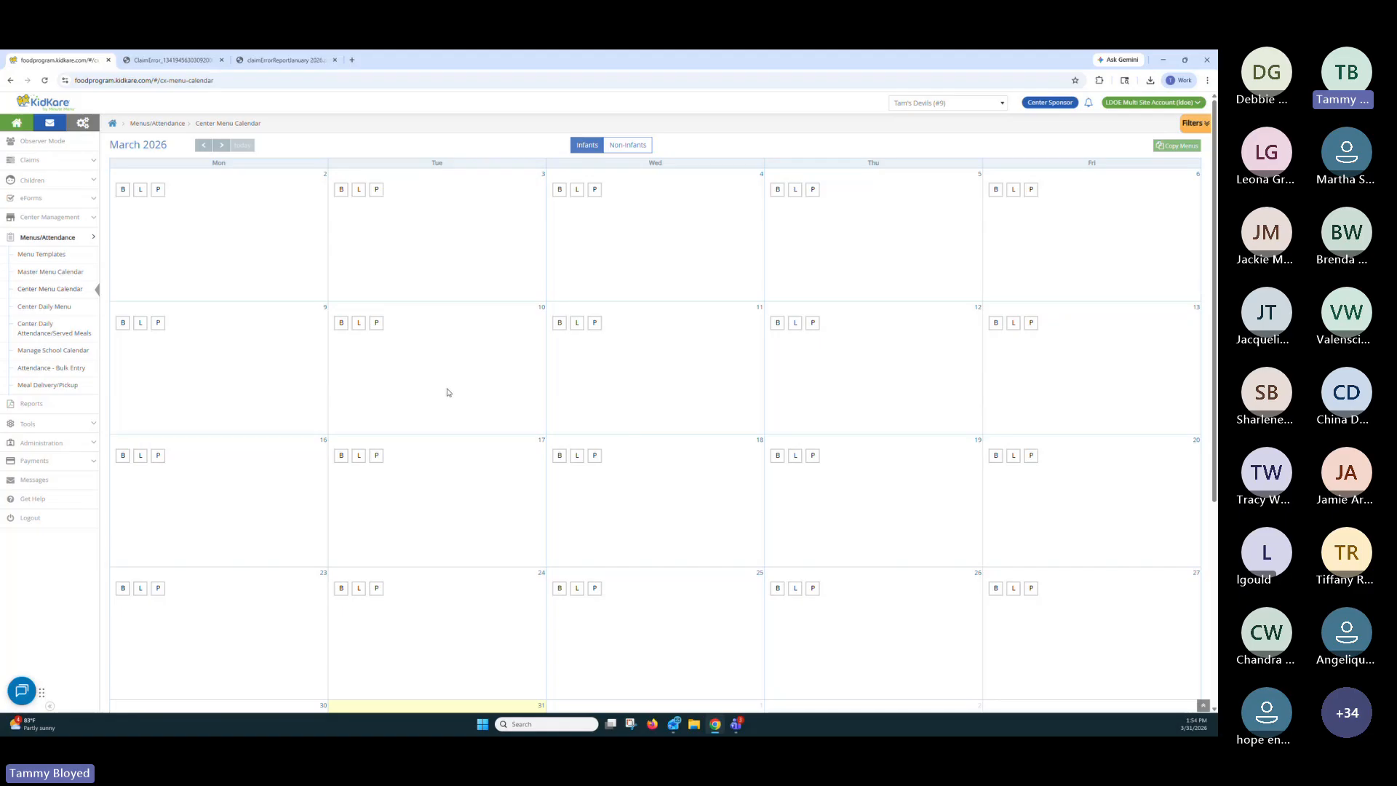
{"action": "left_click", "coordinate": [209, 150]}
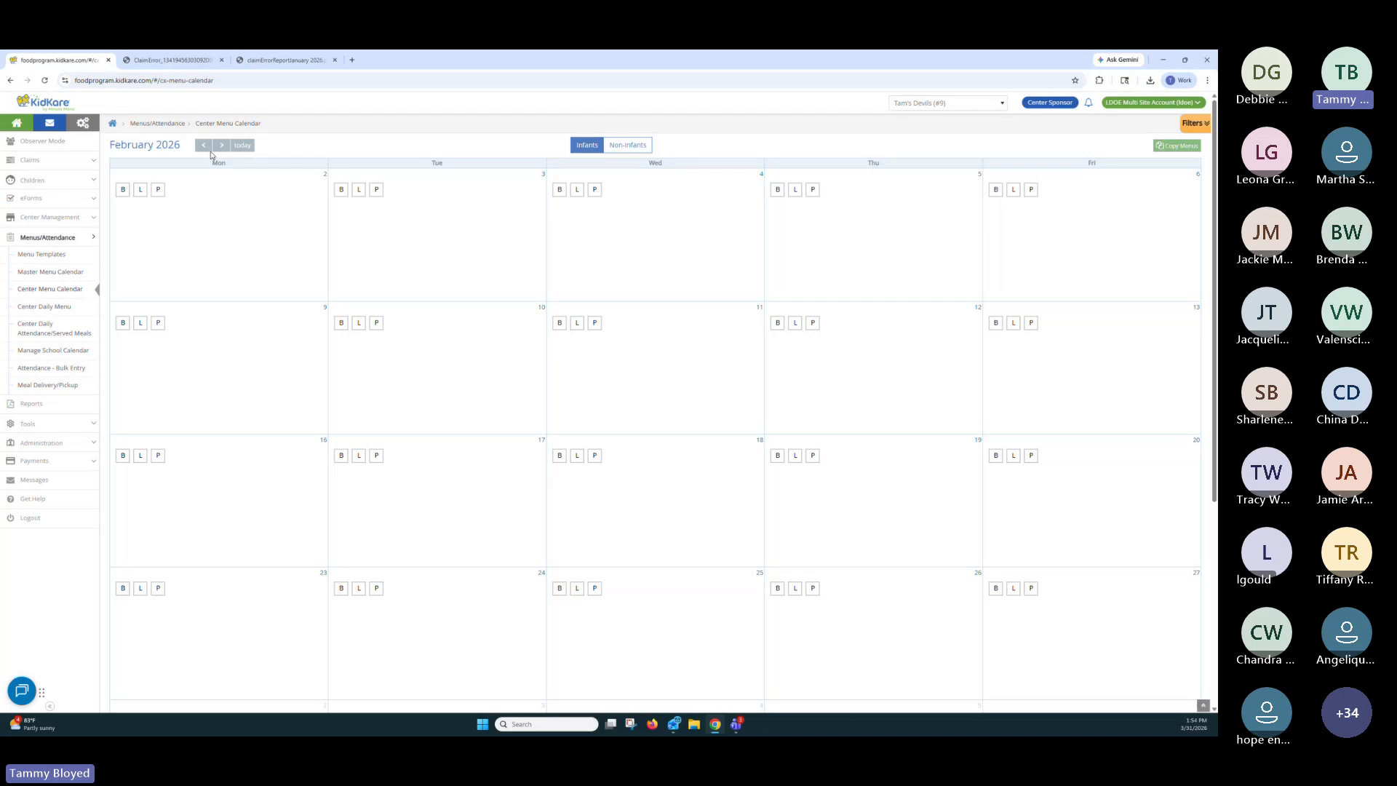
{"action": "left_click", "coordinate": [221, 146]}
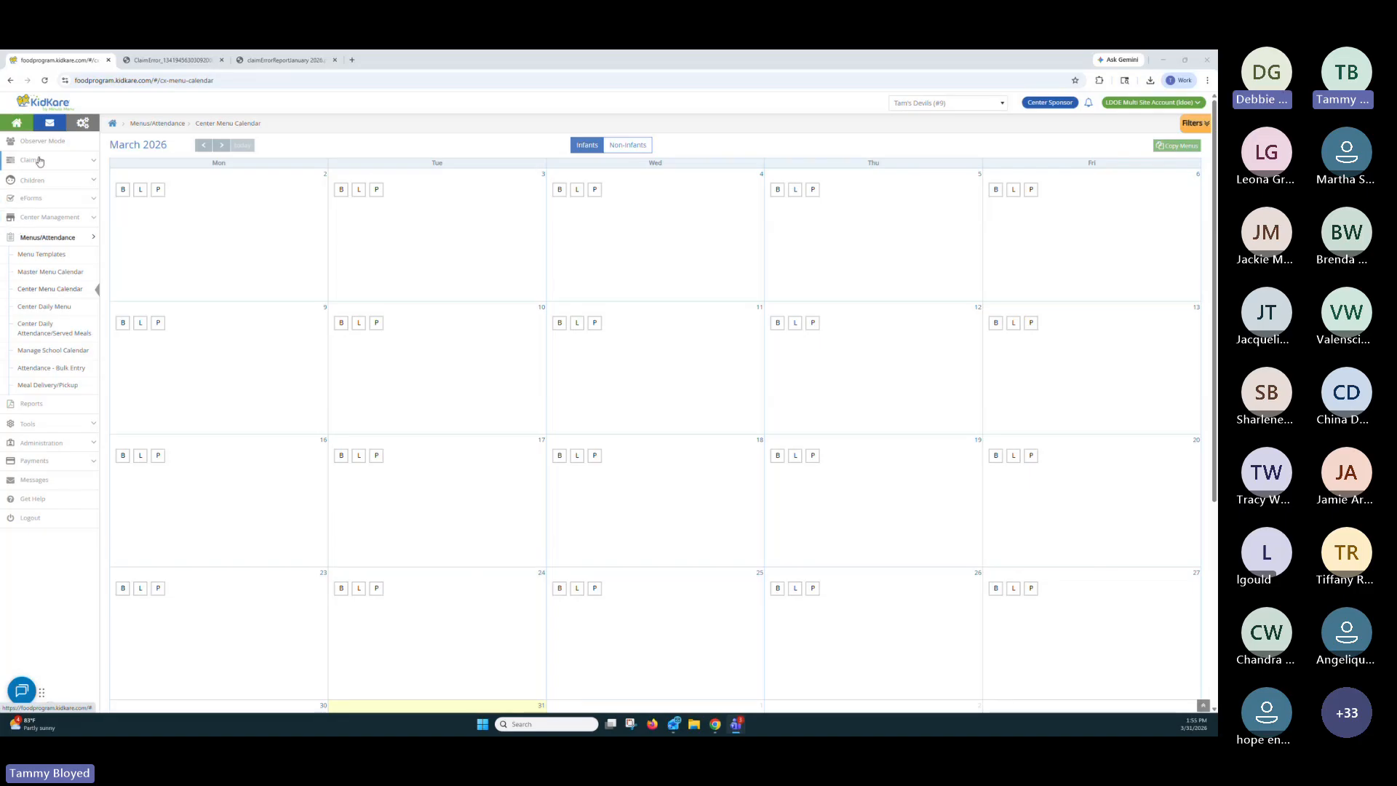
- Open eForms View Status and keep the Custom invitation date range
{"action": "left_click", "coordinate": [35, 199]}
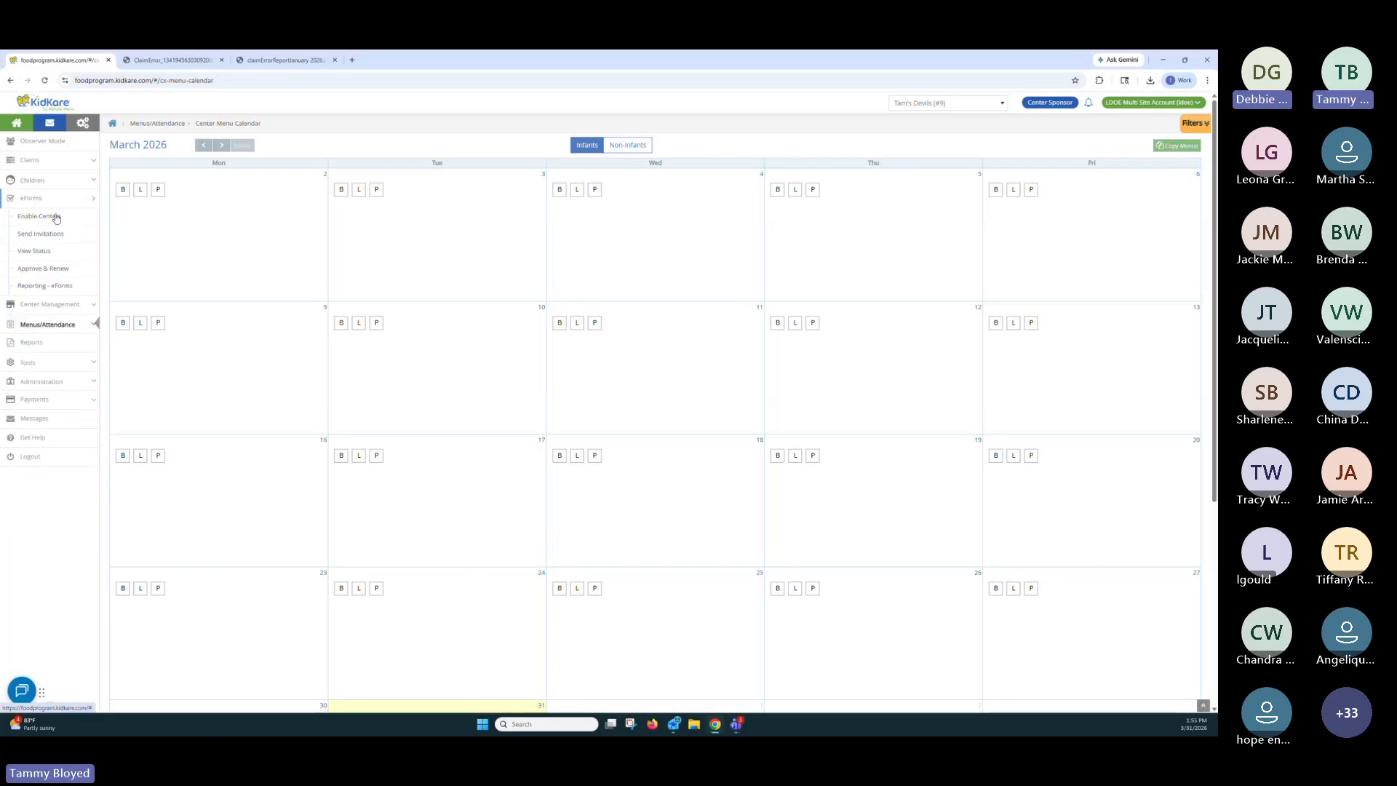
{"action": "left_click", "coordinate": [37, 253]}
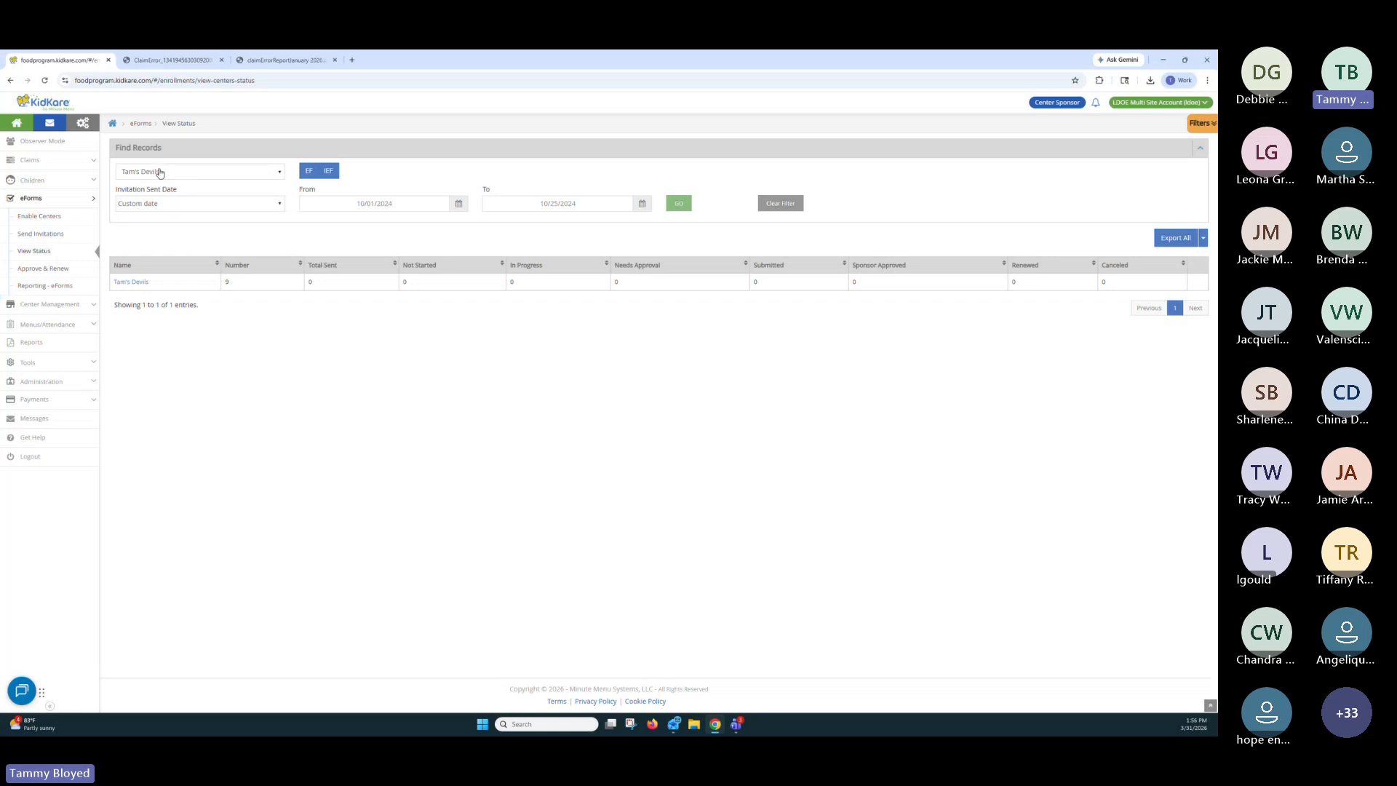
{"action": "left_click", "coordinate": [190, 207]}
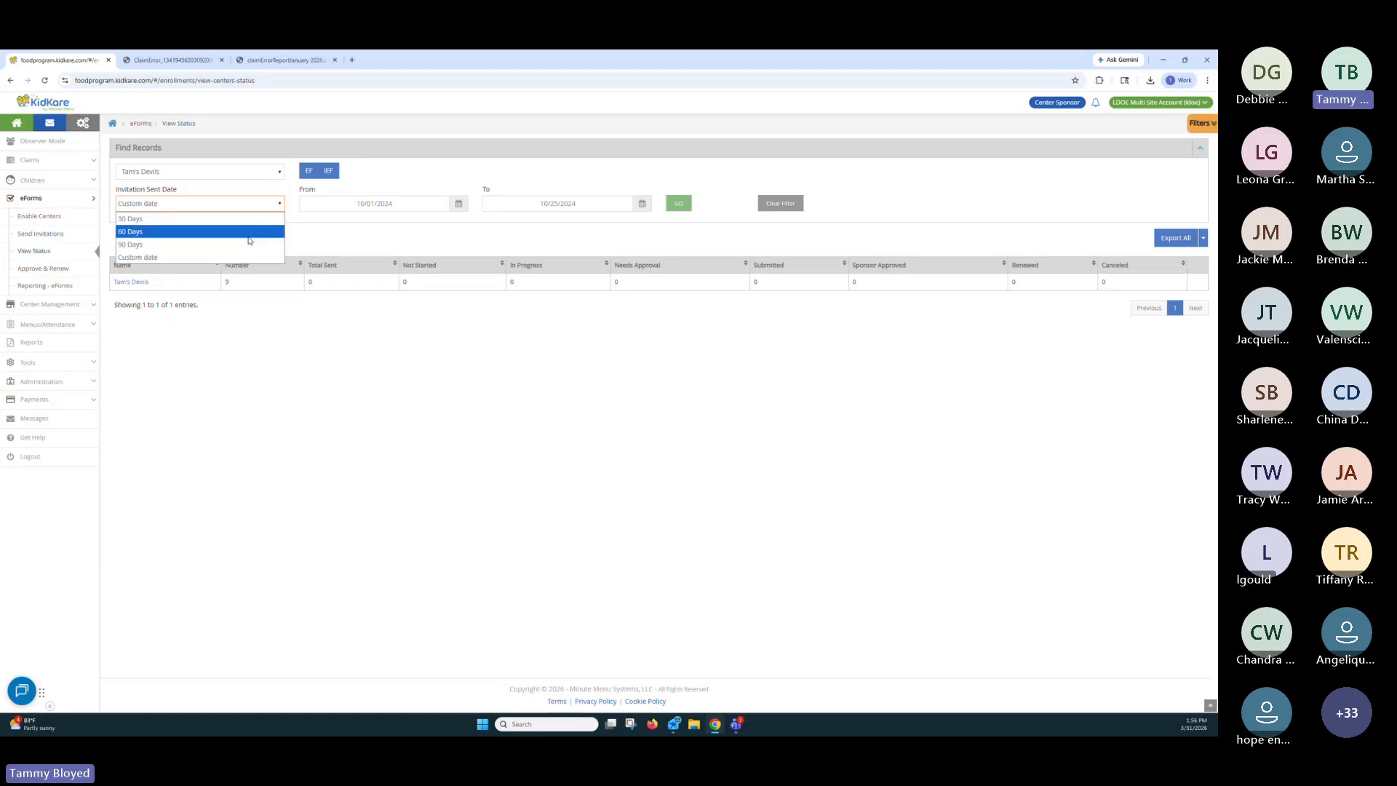
{"action": "left_click", "coordinate": [371, 248]}
- Set the From date to October 1 using the date picker
{"action": "left_click", "coordinate": [376, 202]}
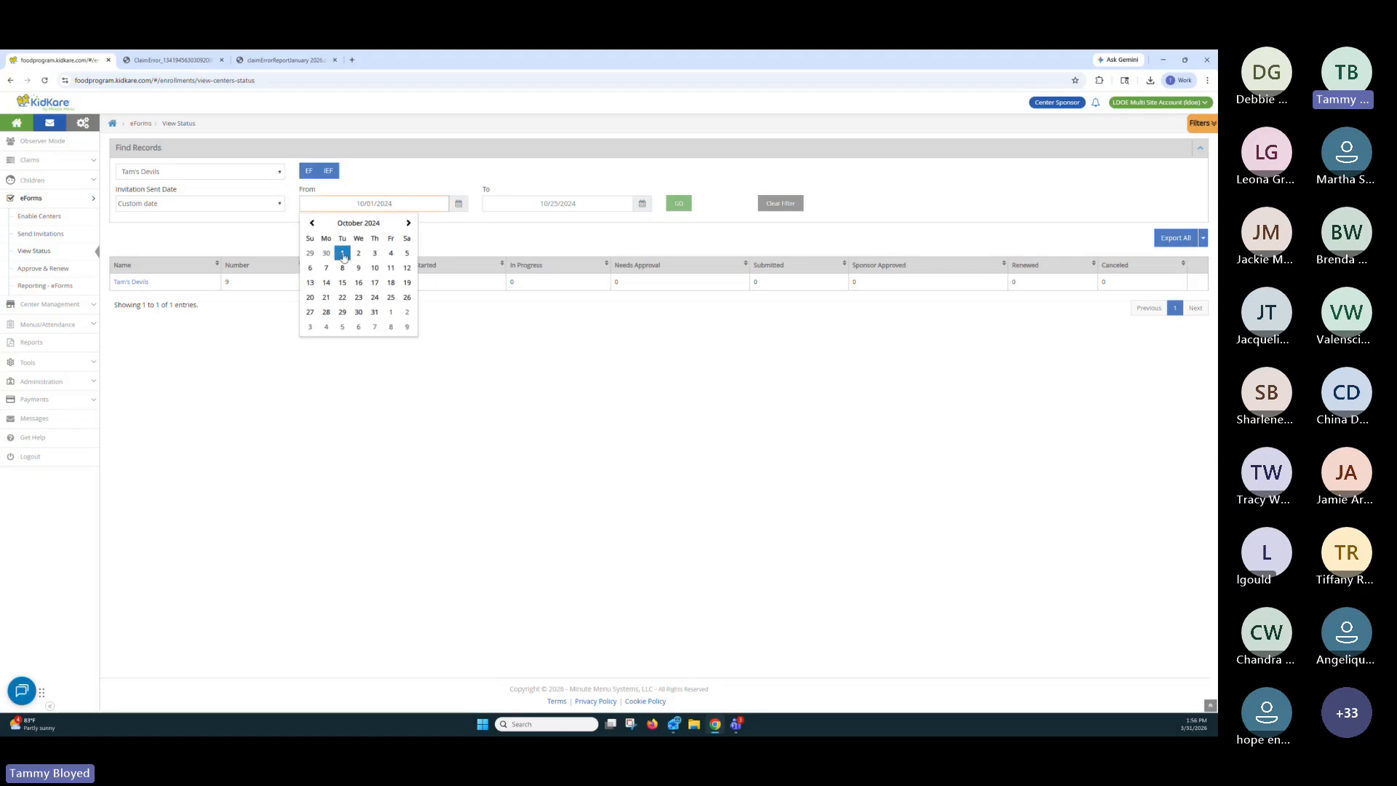
{"action": "left_click", "coordinate": [408, 222]}
{"action": "left_click", "coordinate": [409, 223]}
{"action": "left_click", "coordinate": [408, 223]}
{"action": "left_click", "coordinate": [408, 223]}
{"action": "left_click", "coordinate": [408, 223]}
{"action": "left_click", "coordinate": [408, 222]}
{"action": "left_click", "coordinate": [408, 222]}
{"action": "left_click", "coordinate": [409, 222]}
{"action": "left_click", "coordinate": [406, 223]}
{"action": "left_click", "coordinate": [406, 223]}
{"action": "left_click", "coordinate": [406, 222]}
{"action": "left_click", "coordinate": [406, 222]}
{"action": "left_click", "coordinate": [358, 253]}
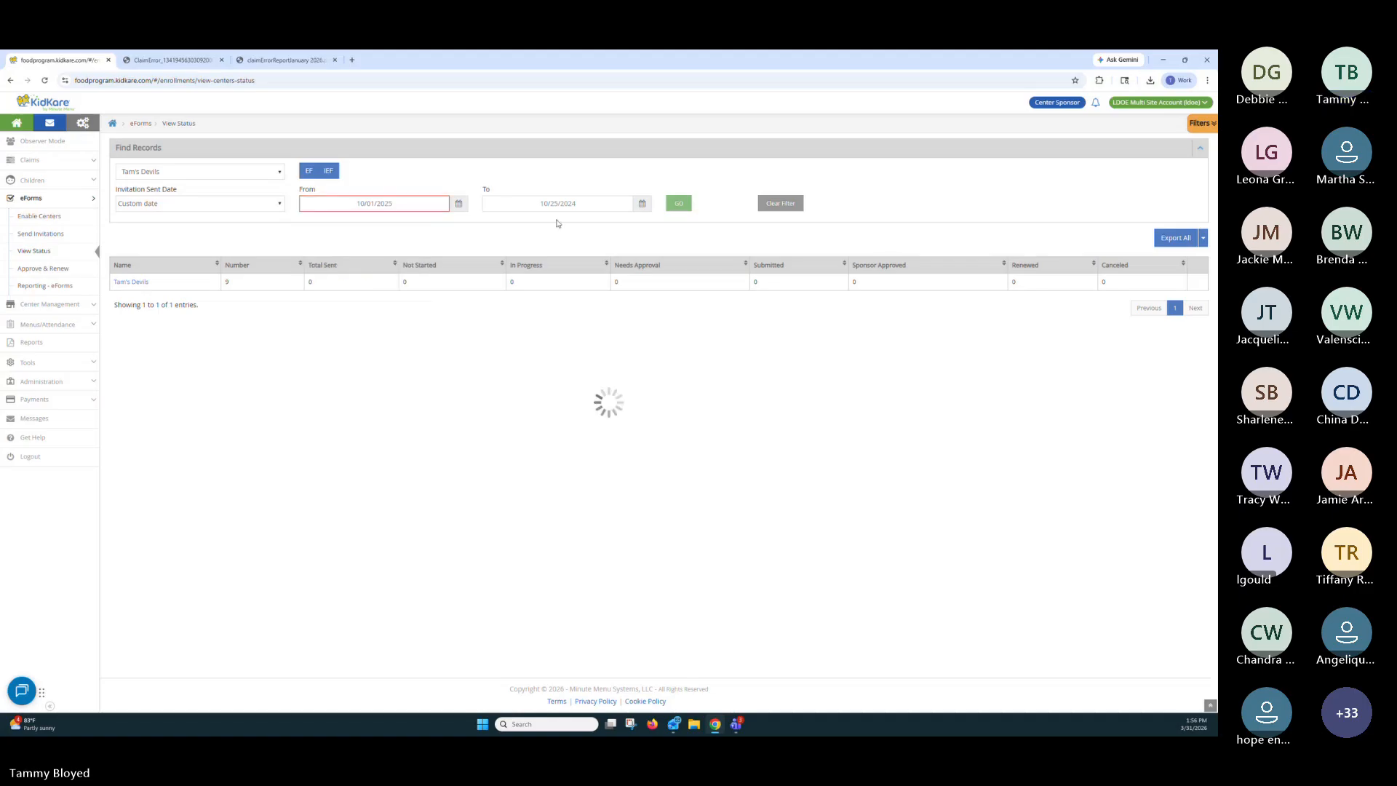
- Set the To date to March 31, 2025 using the date picker
{"action": "left_click", "coordinate": [605, 208]}
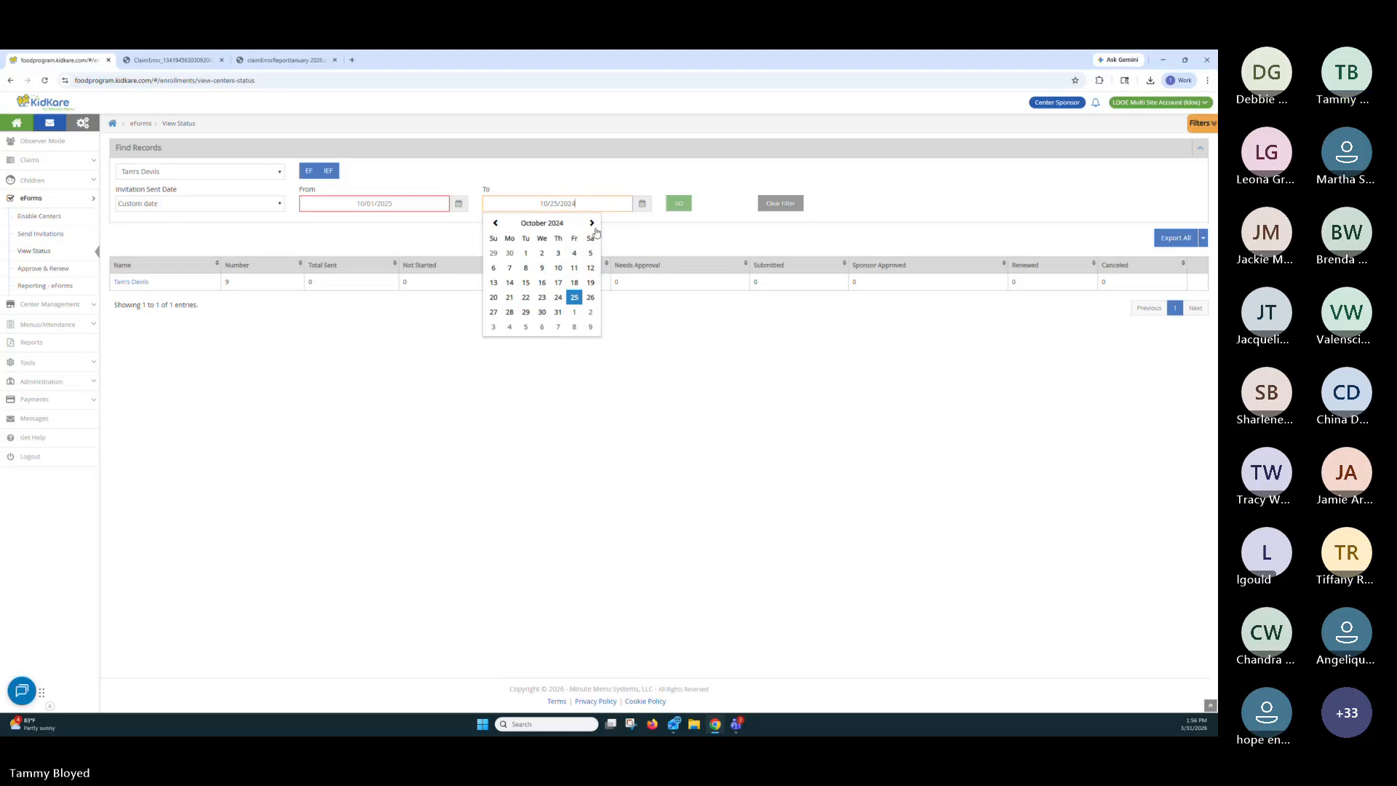
{"action": "left_click", "coordinate": [592, 223]}
{"action": "left_click", "coordinate": [591, 223]}
{"action": "left_click", "coordinate": [591, 224]}
{"action": "left_click", "coordinate": [592, 223]}
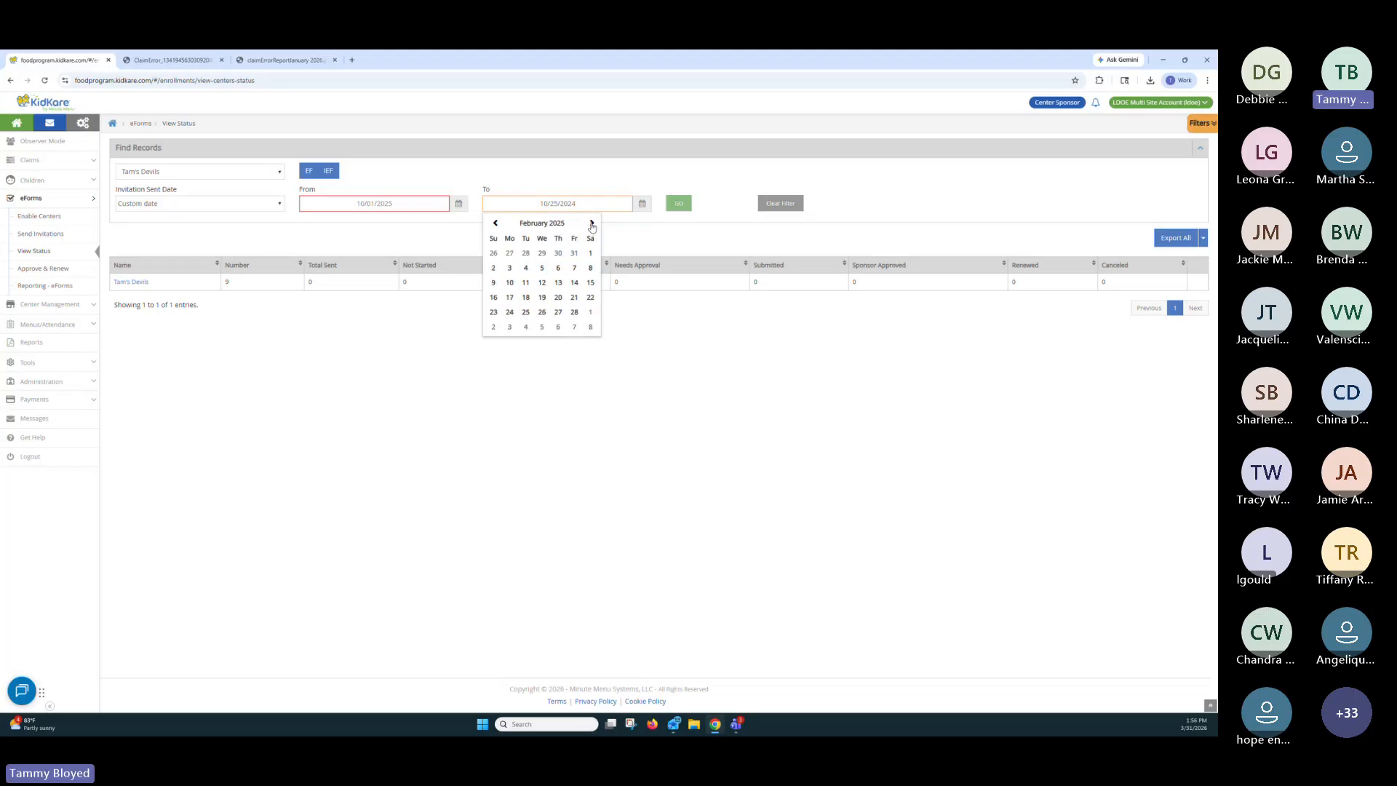
{"action": "left_click", "coordinate": [592, 224]}
{"action": "left_click", "coordinate": [591, 223]}
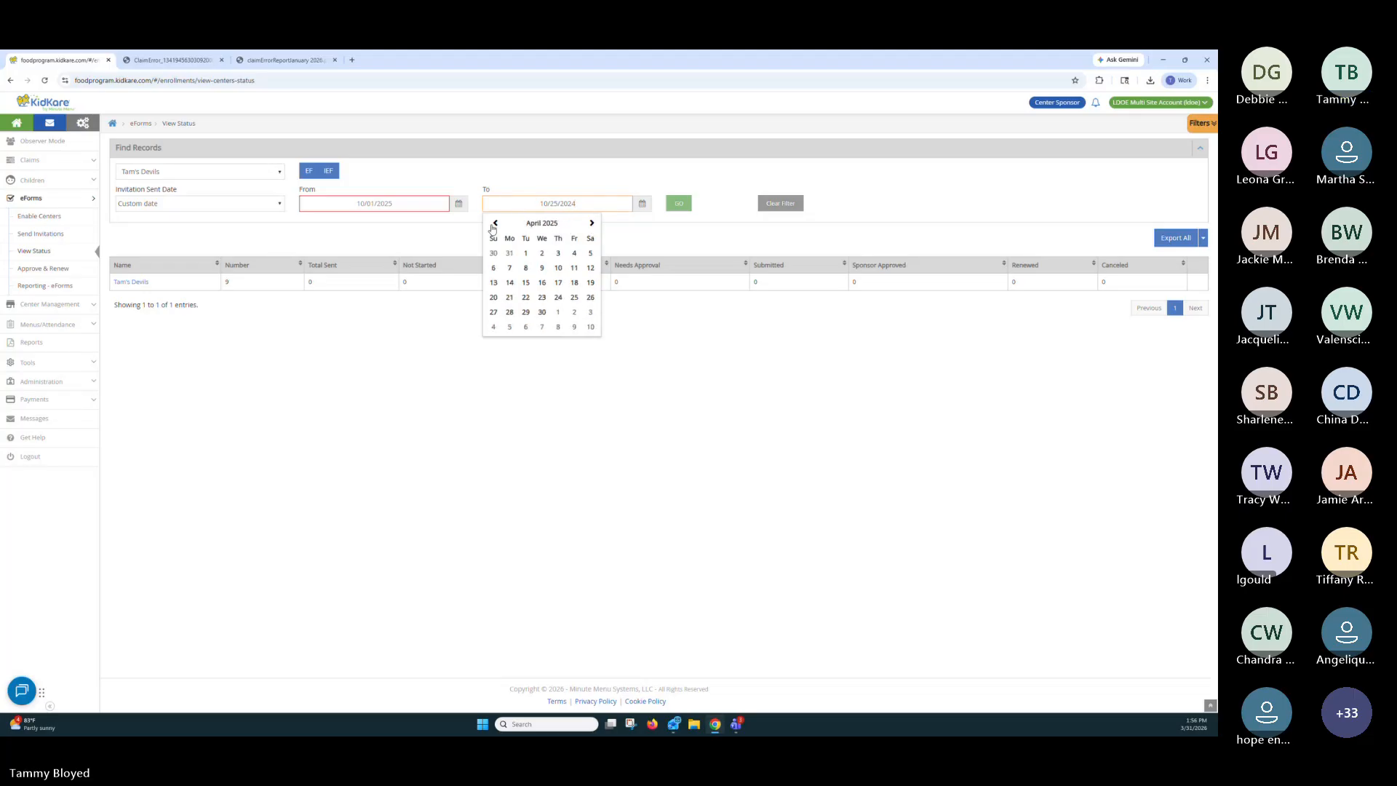
{"action": "left_click", "coordinate": [496, 224]}
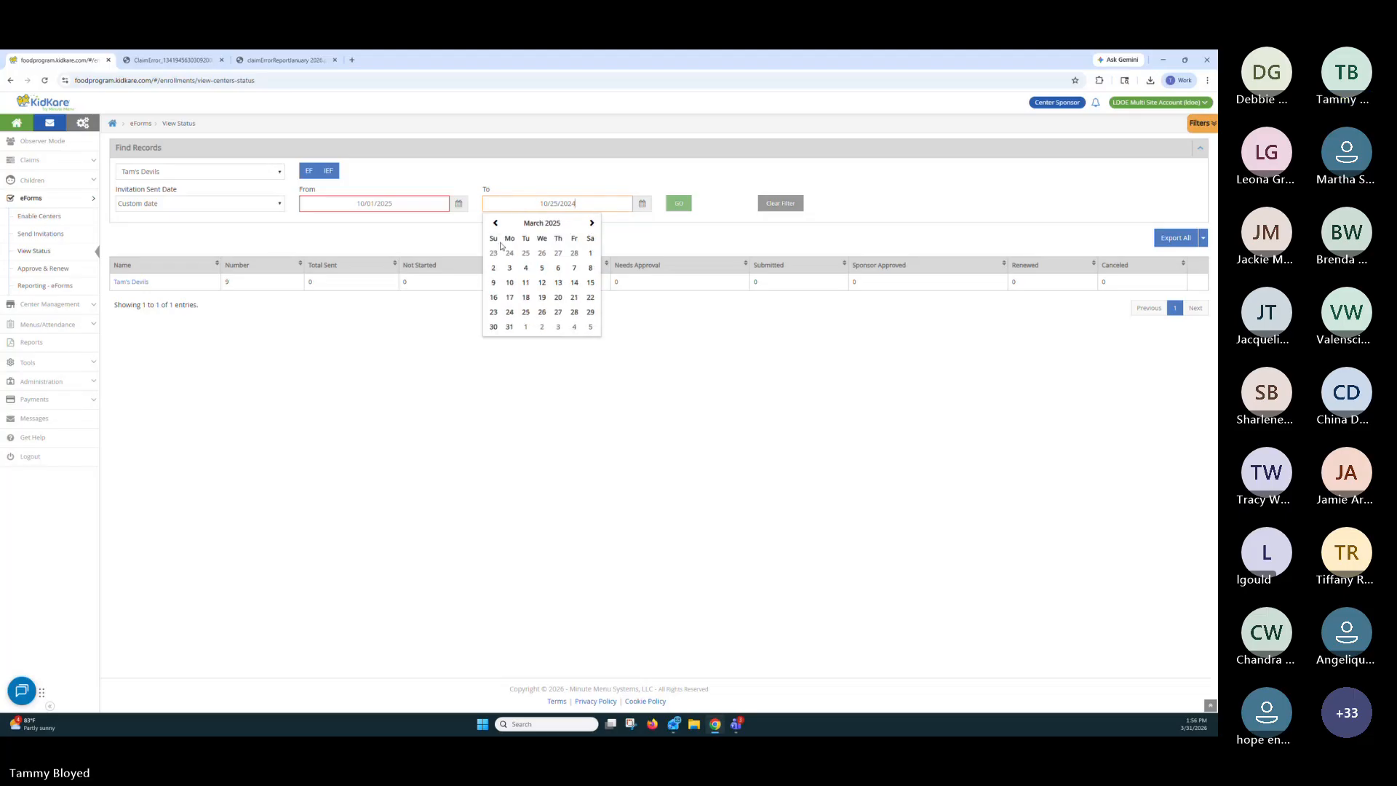
{"action": "left_click", "coordinate": [509, 327]}
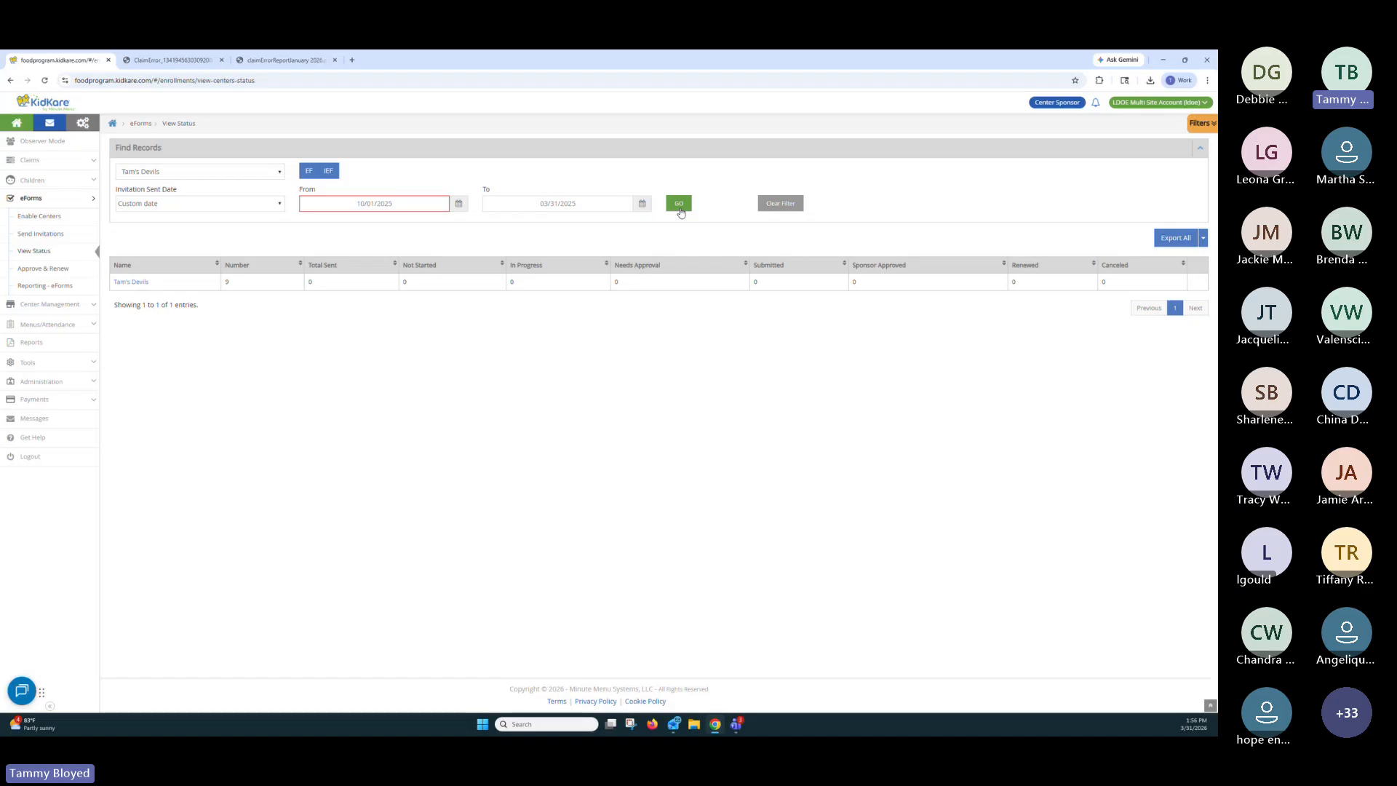
- Correct the From year to 10/01/2024 and apply the date range
{"action": "left_click", "coordinate": [398, 205]}
{"action": "type", "text": "4"}
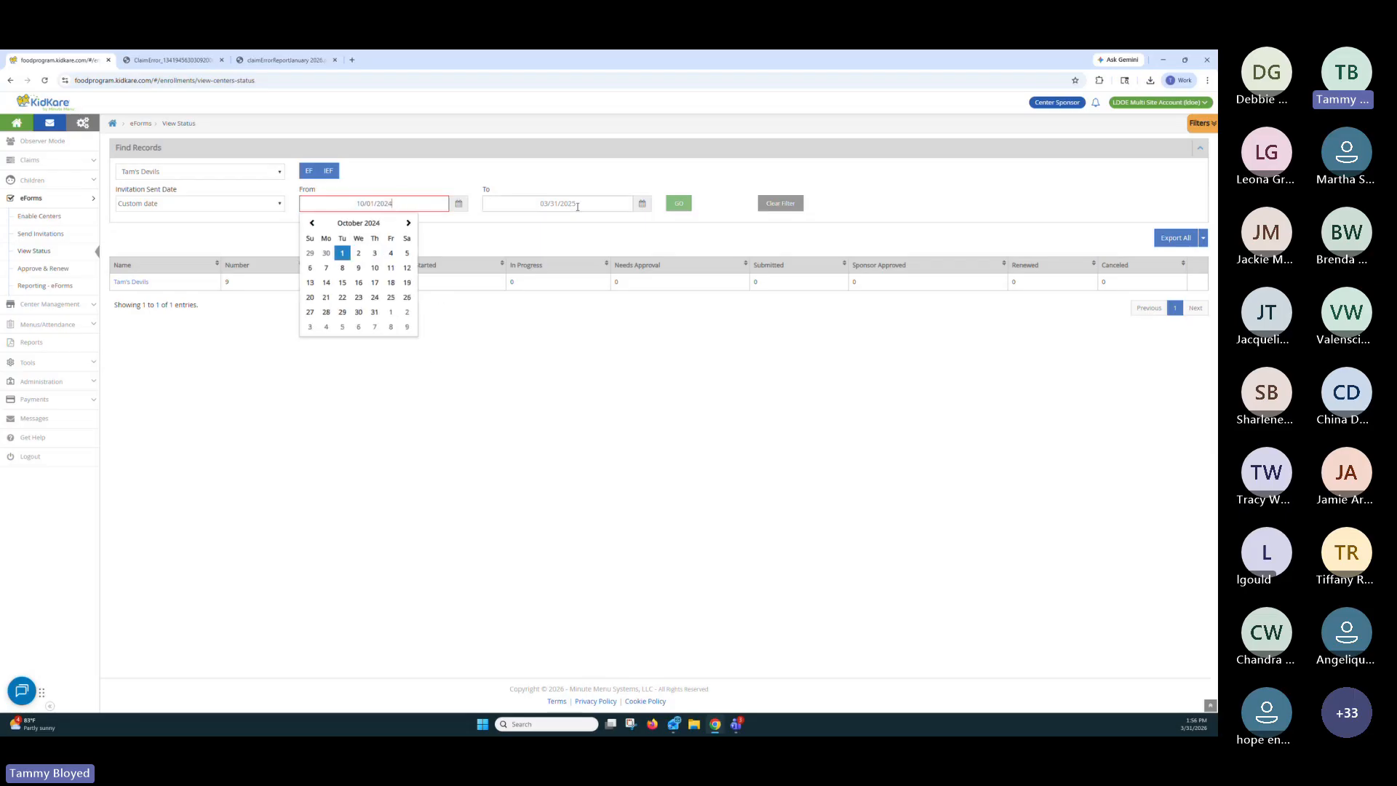
{"action": "left_click", "coordinate": [676, 206]}
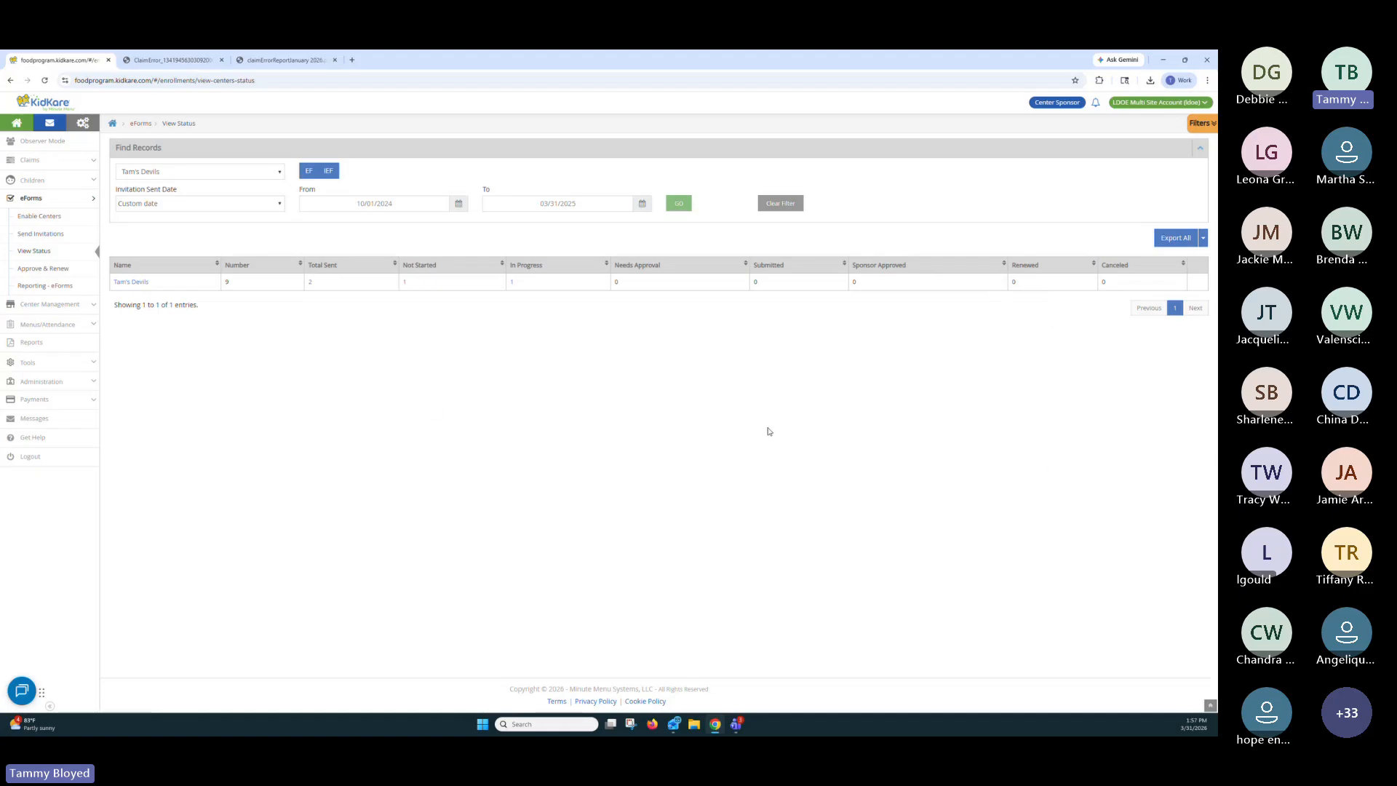
- Open the center's detailed eForms list from the View Status results
{"action": "left_click", "coordinate": [140, 287]}
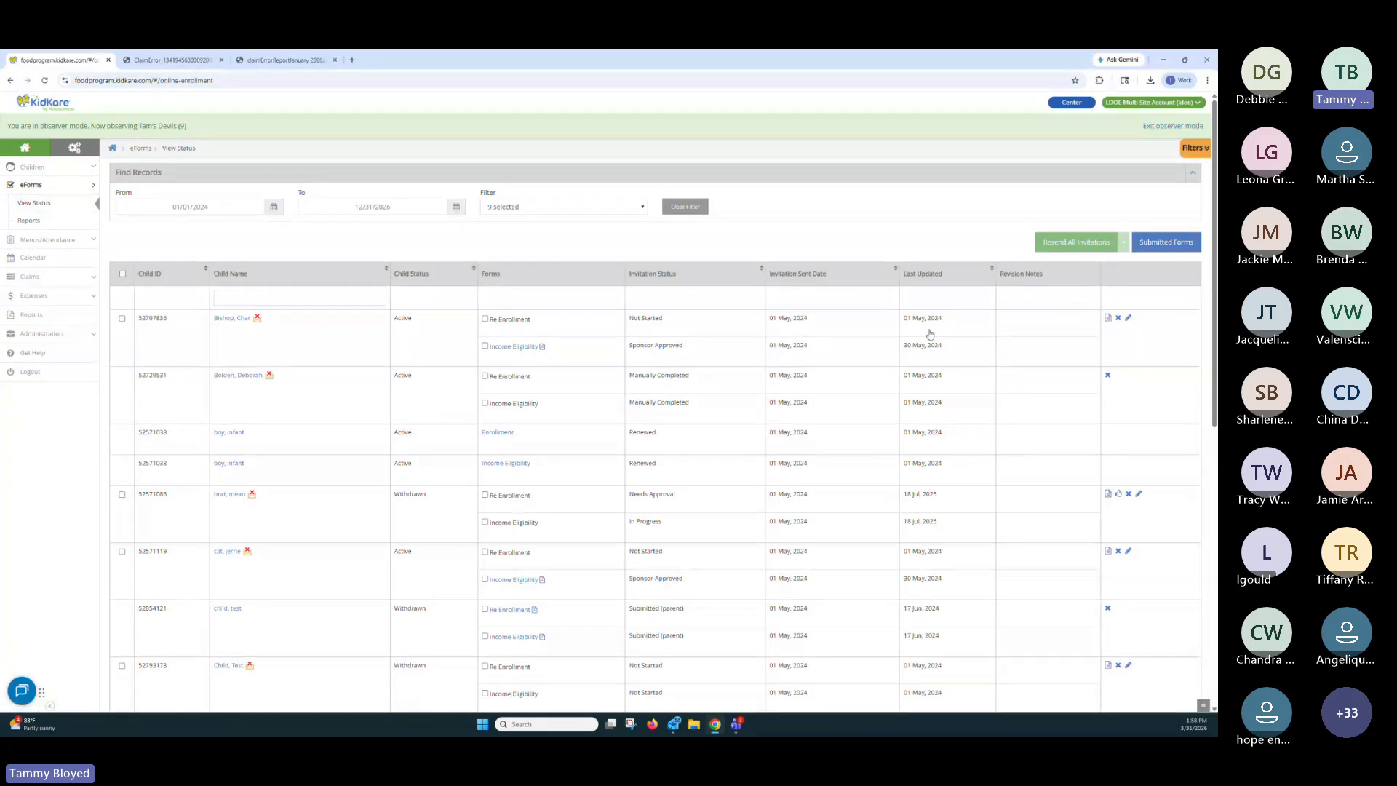
{"action": "mouse_move", "coordinate": [1118, 316]}
- Open the KidKare help center and search the articles for 'eforms'
{"action": "left_click", "coordinate": [33, 353]}
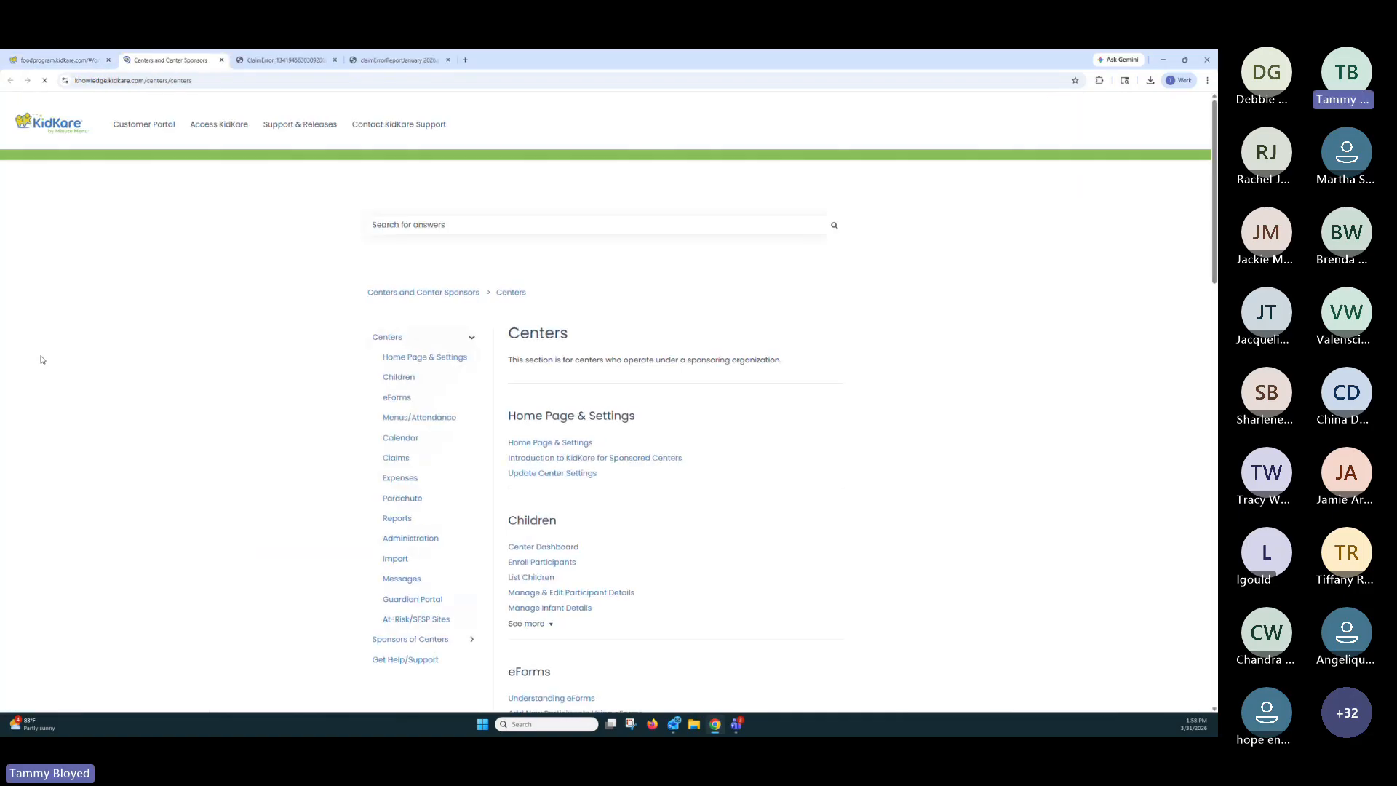
{"action": "left_click", "coordinate": [88, 61]}
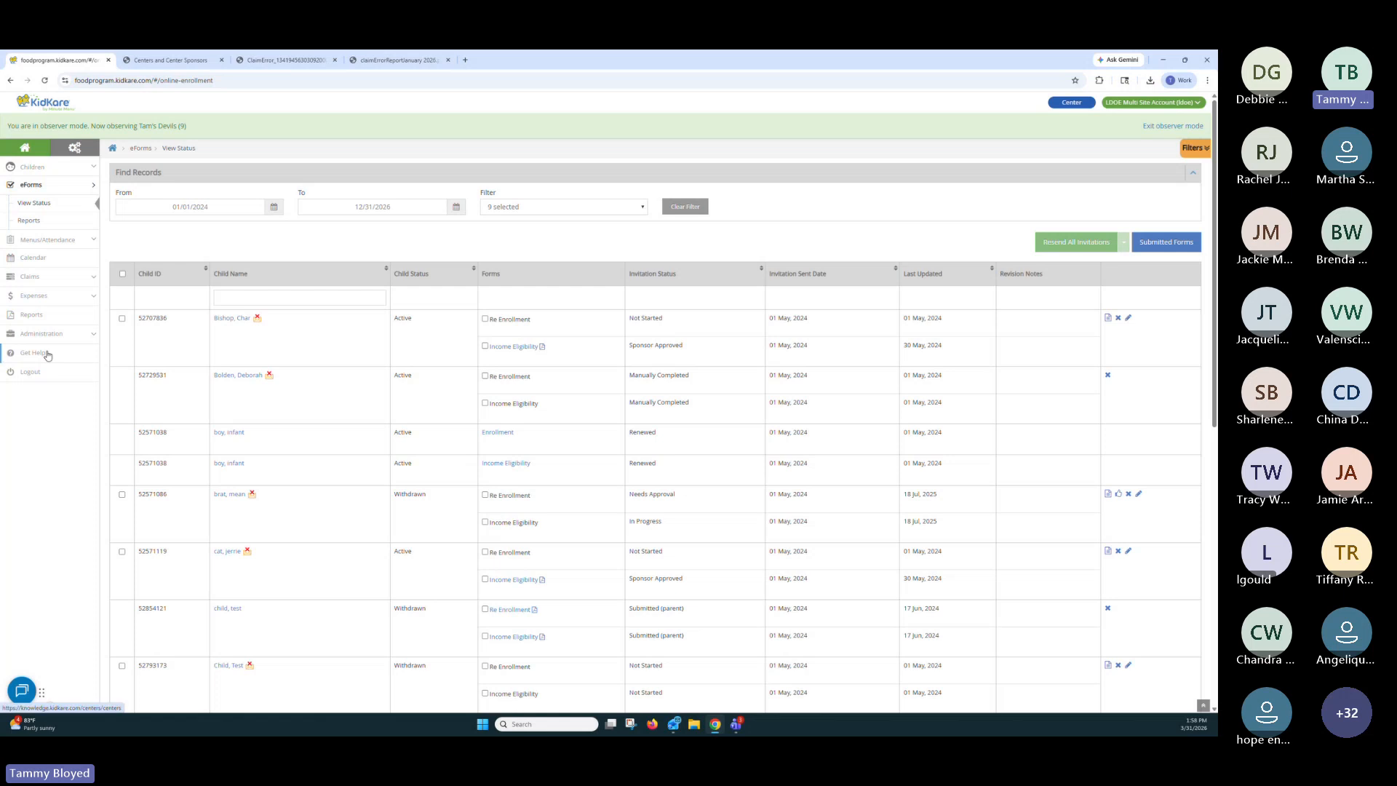
{"action": "left_click", "coordinate": [168, 60]}
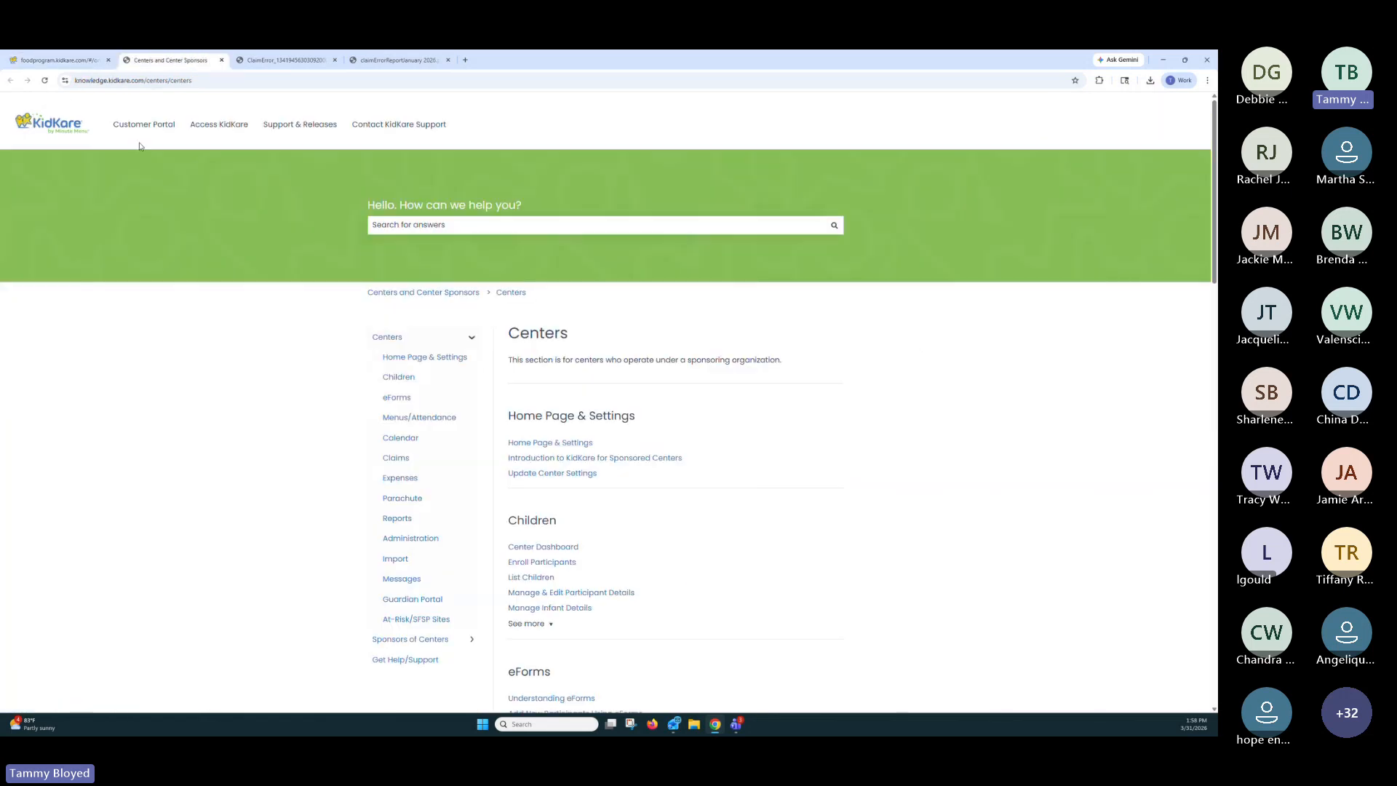
{"action": "left_click", "coordinate": [437, 226]}
{"action": "type", "text": "eform"}
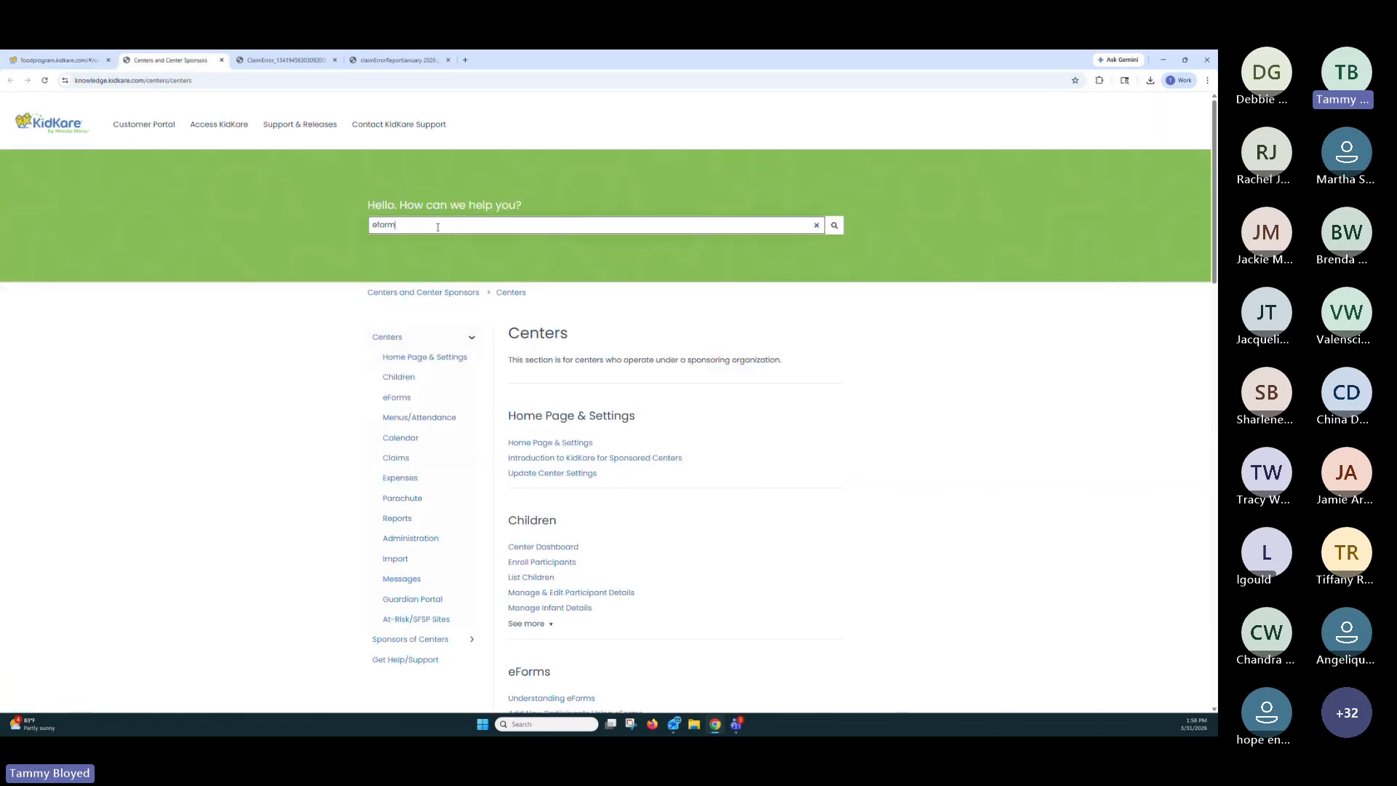
{"action": "type", "text": "s"}
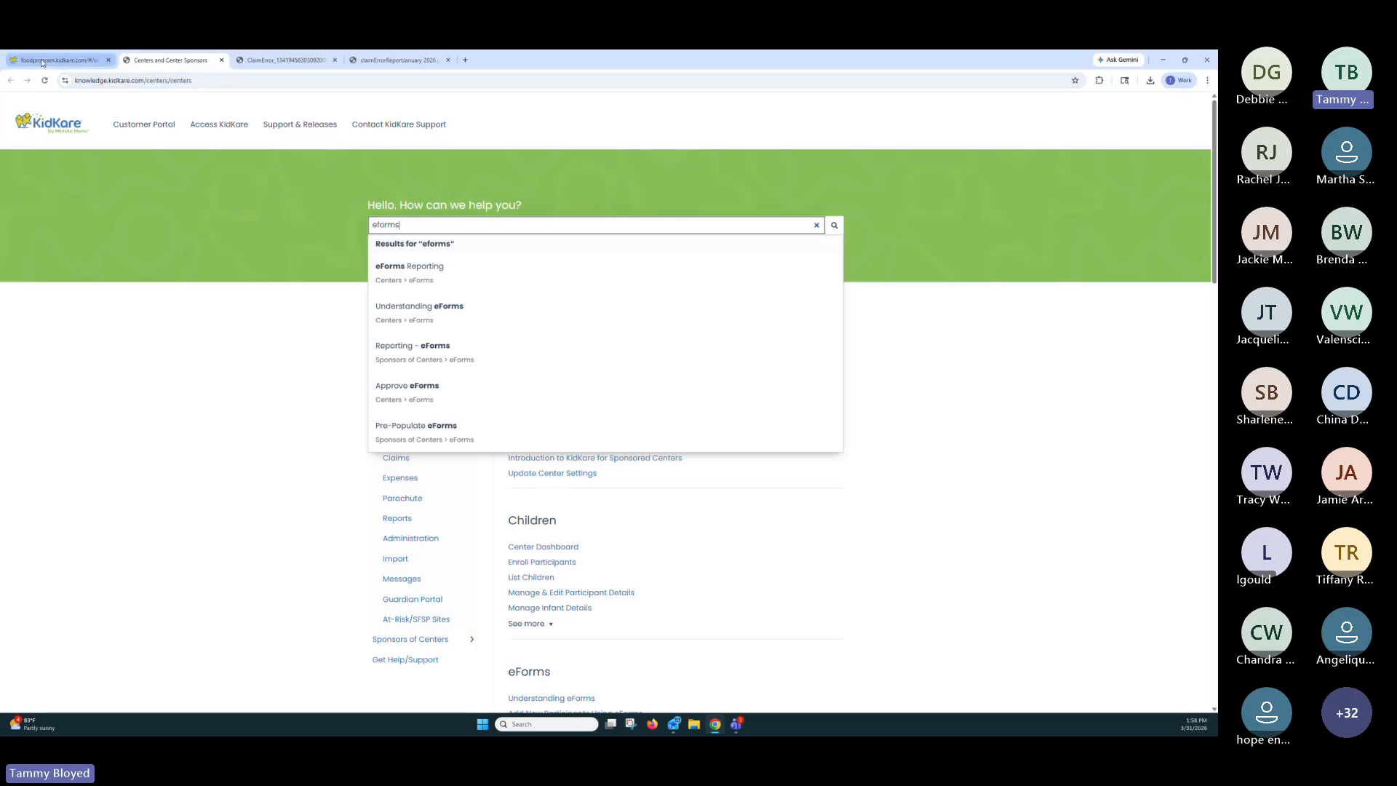
- Close the knowledge base tab, returning to the eForms status list
{"action": "left_click", "coordinate": [72, 55]}
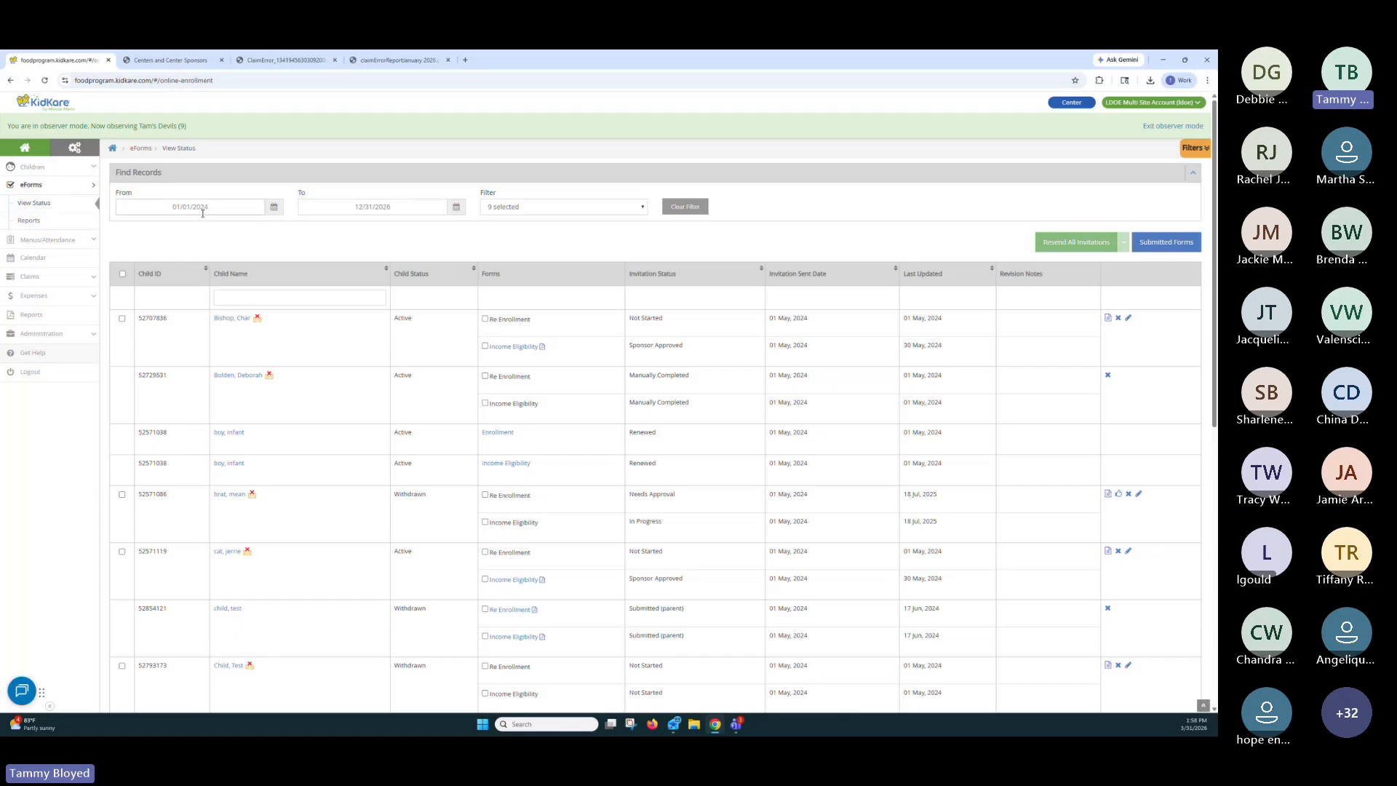
{"action": "left_click", "coordinate": [166, 61]}
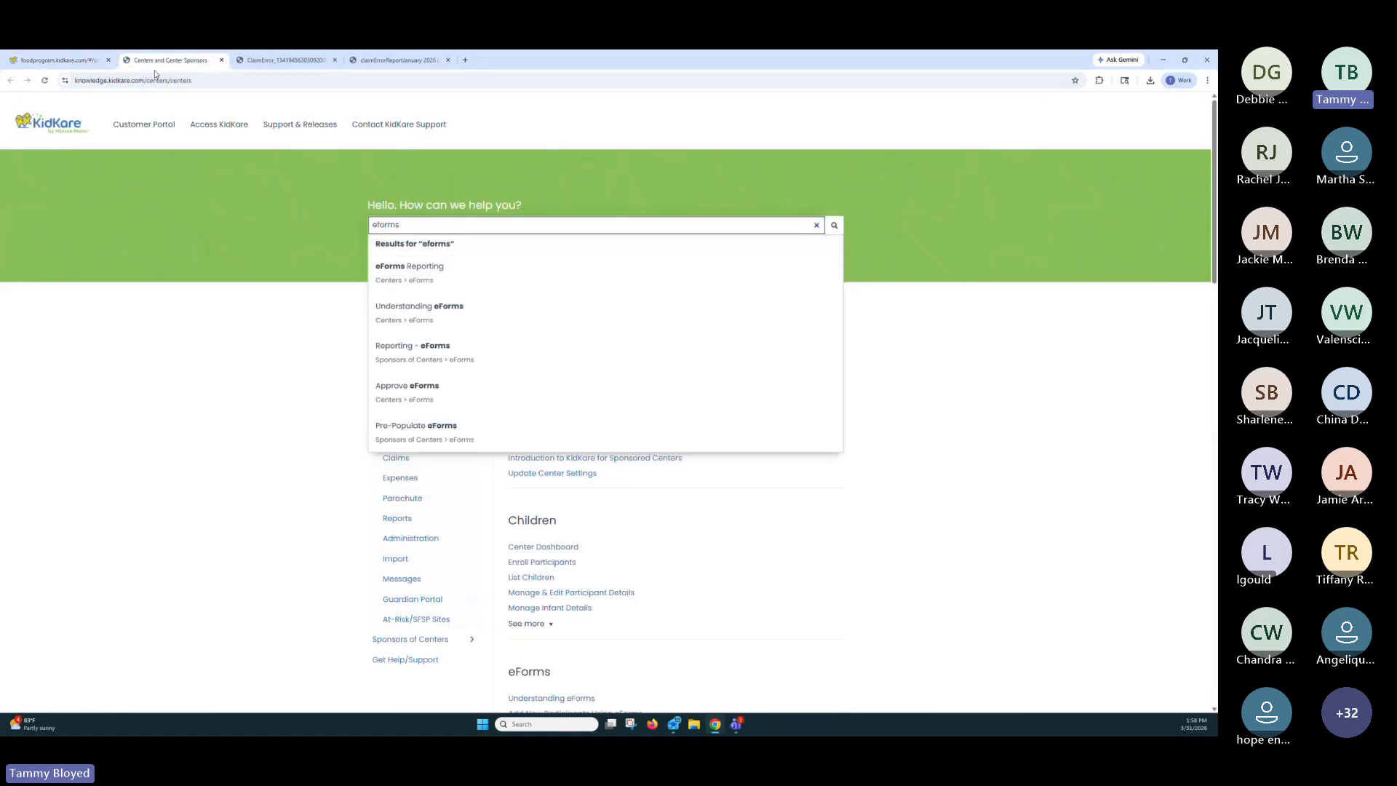
{"action": "left_click", "coordinate": [222, 61]}
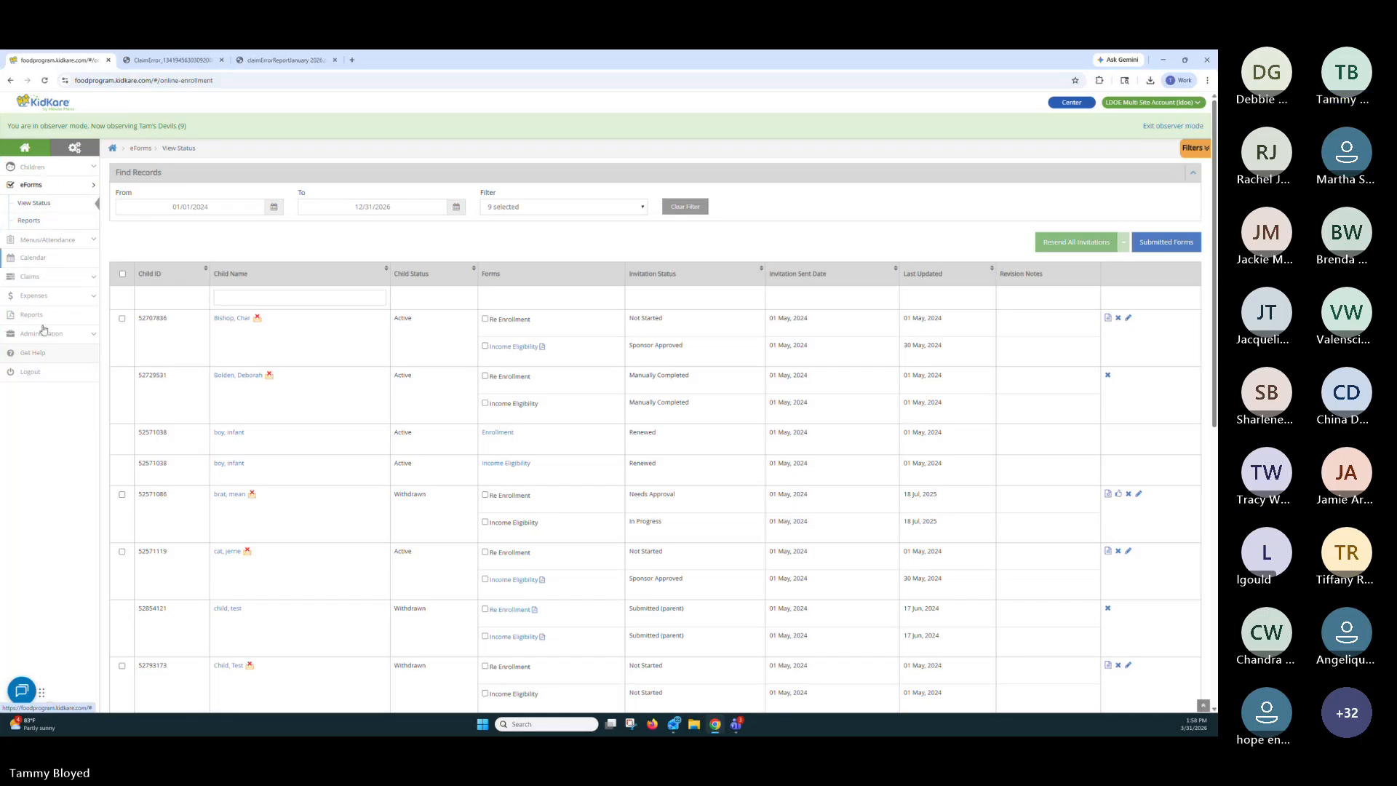
- Show infant menus on the Menu Calendar, view the 3 March daily menu, then return to March 2026
{"action": "left_click", "coordinate": [40, 240]}
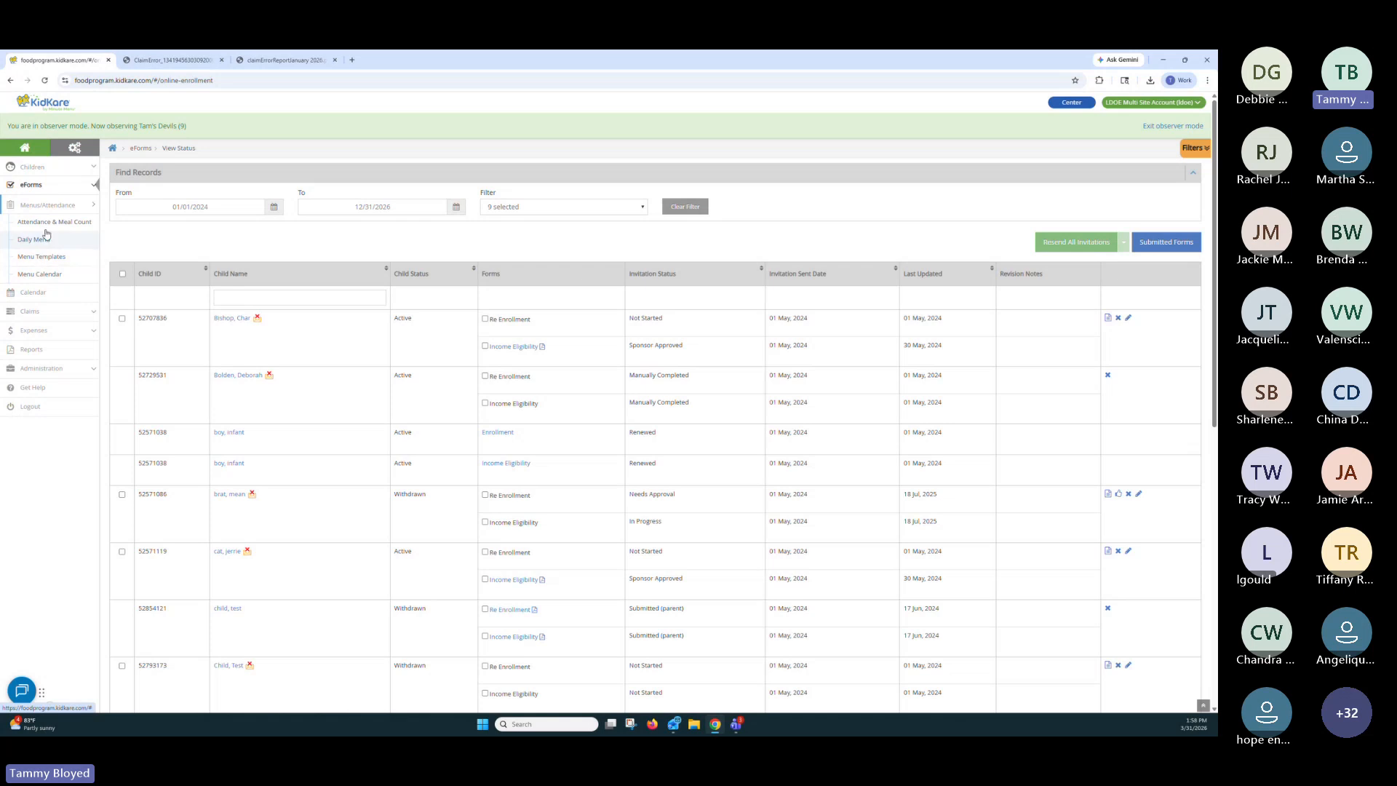
{"action": "left_click", "coordinate": [39, 275]}
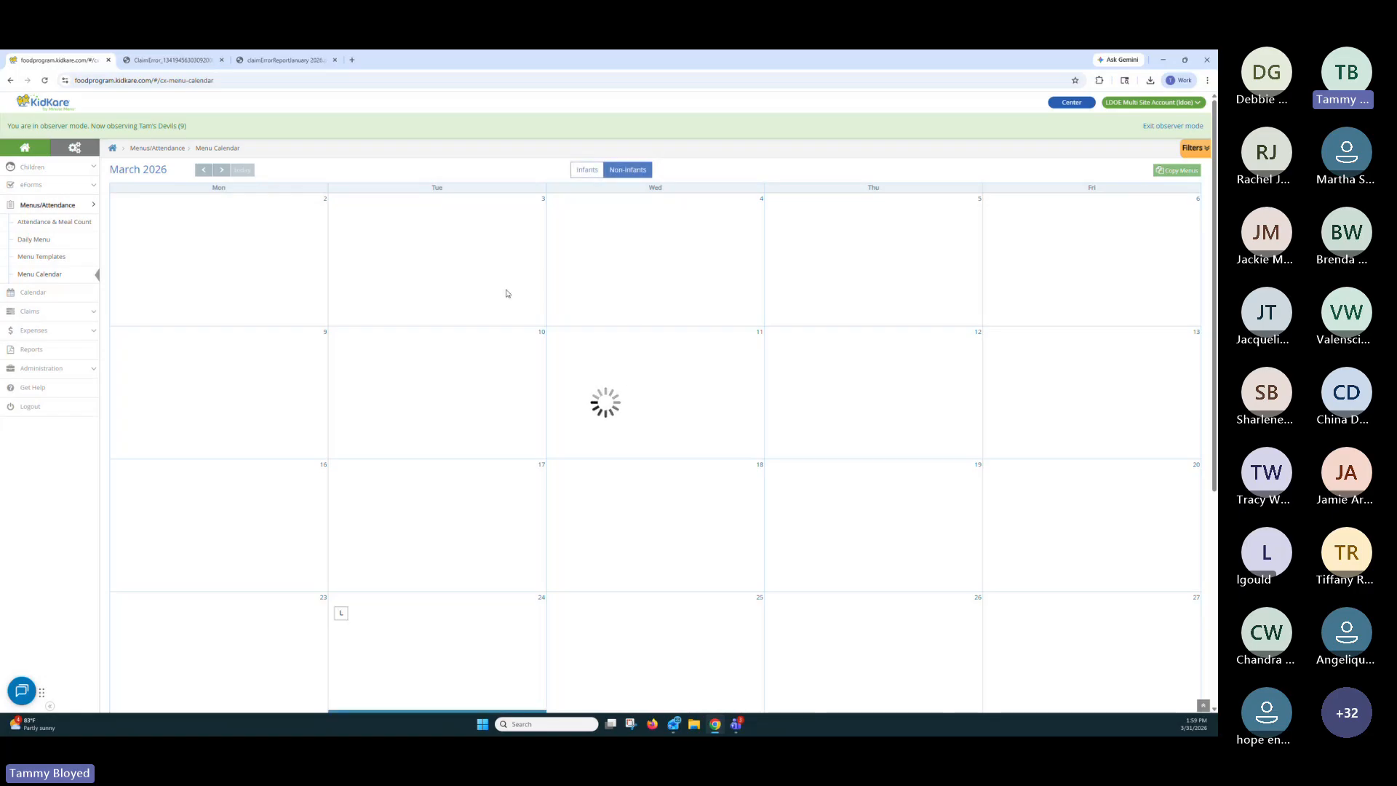
{"action": "left_click", "coordinate": [585, 171]}
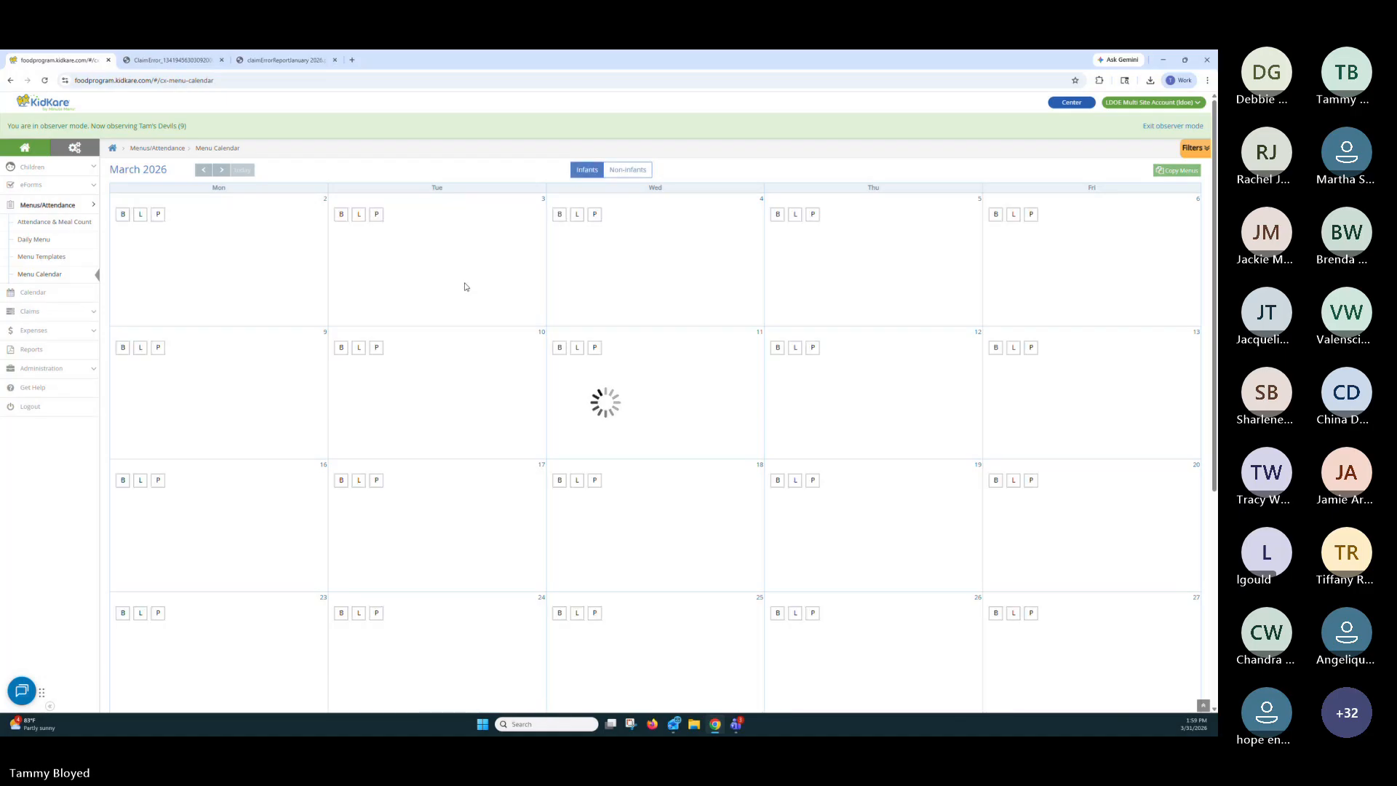
{"action": "left_click", "coordinate": [405, 267]}
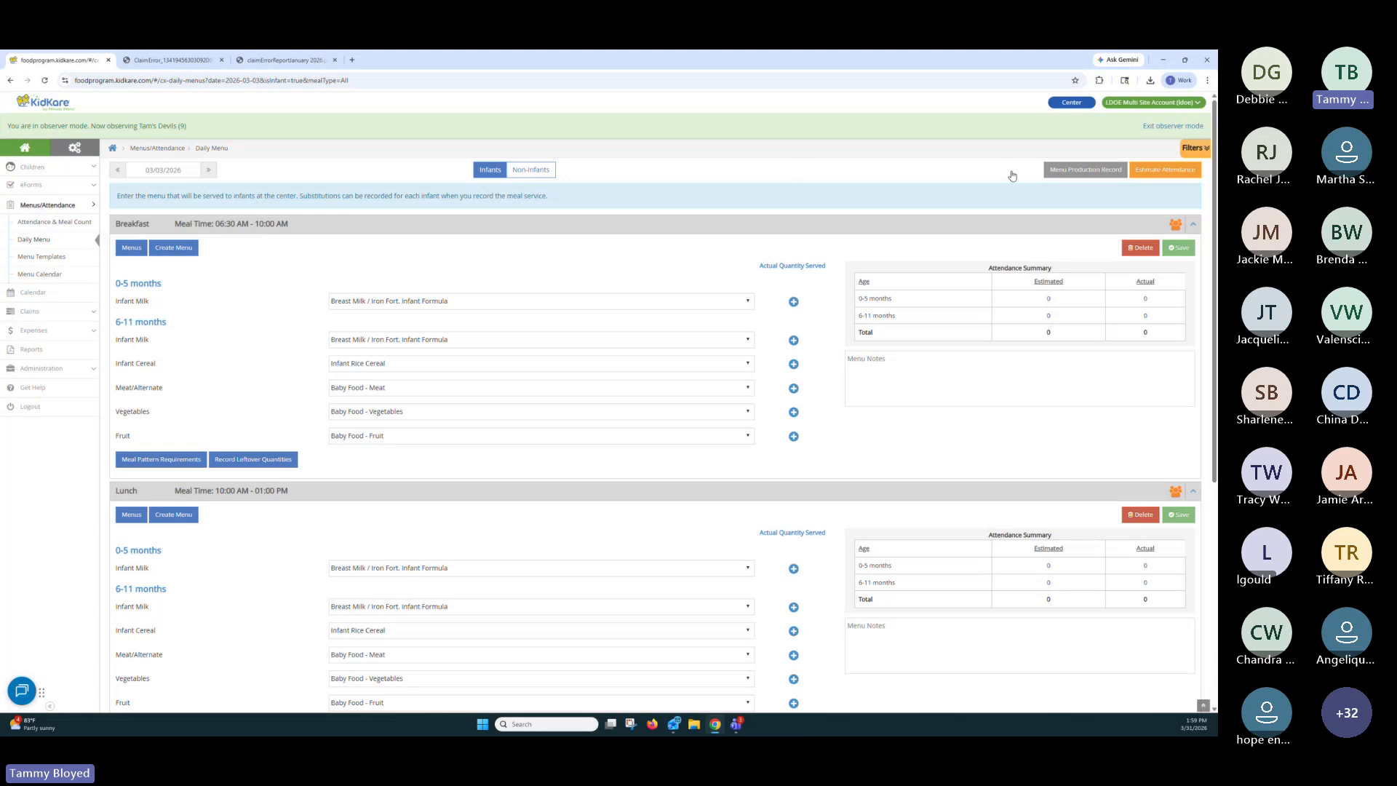
{"action": "left_click", "coordinate": [52, 279]}
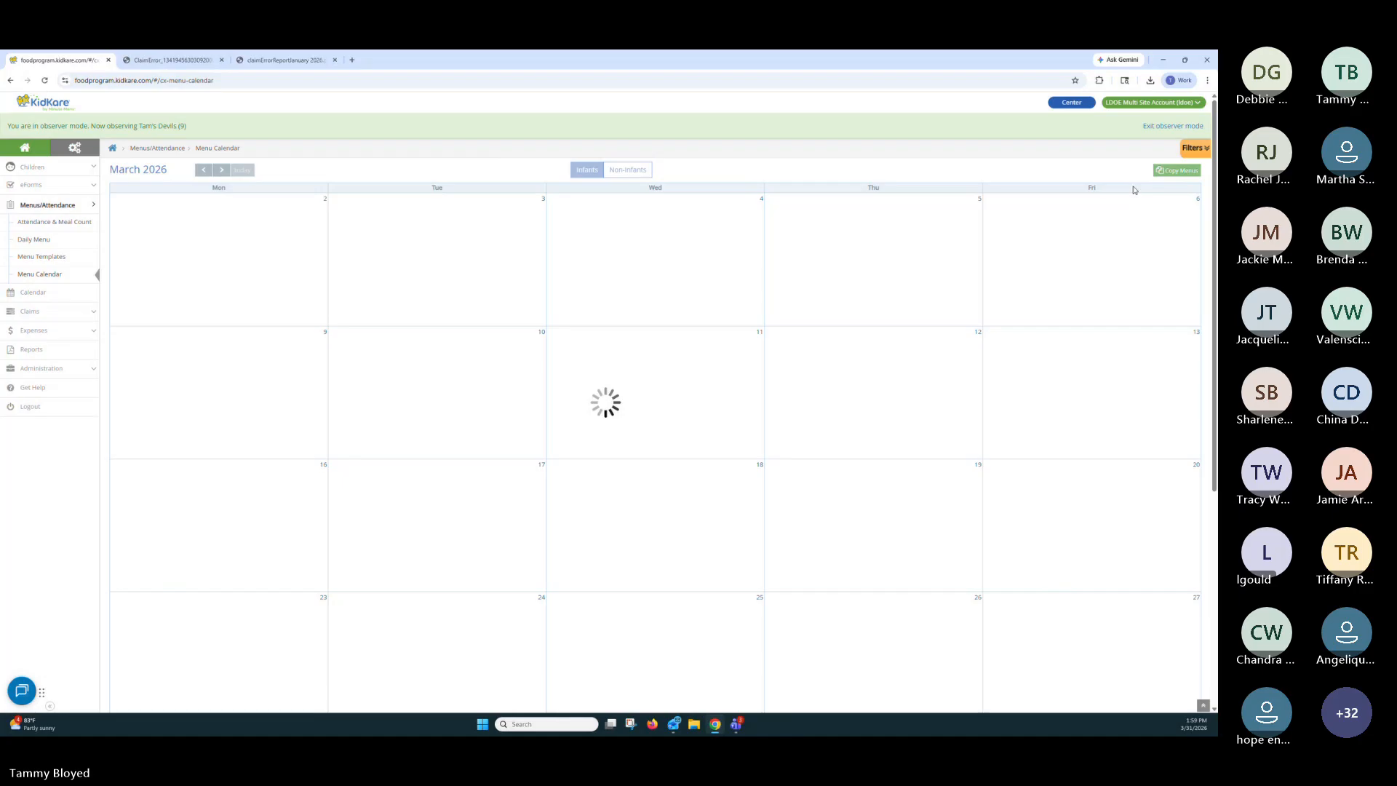
- Set Copy Menus to copy the 2 March infant menu daily from 30 March until 31 May
{"action": "left_click", "coordinate": [1176, 170]}
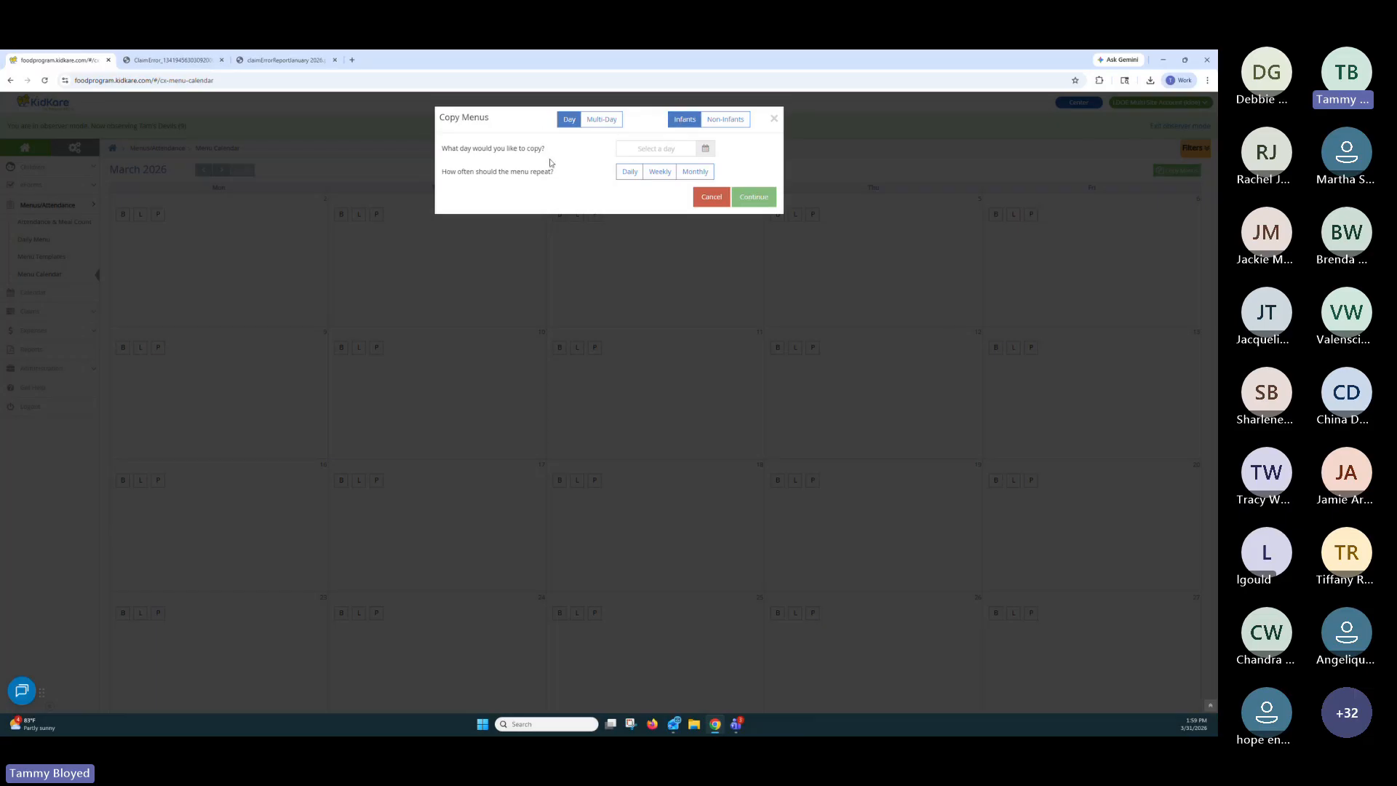
{"action": "left_click", "coordinate": [652, 148]}
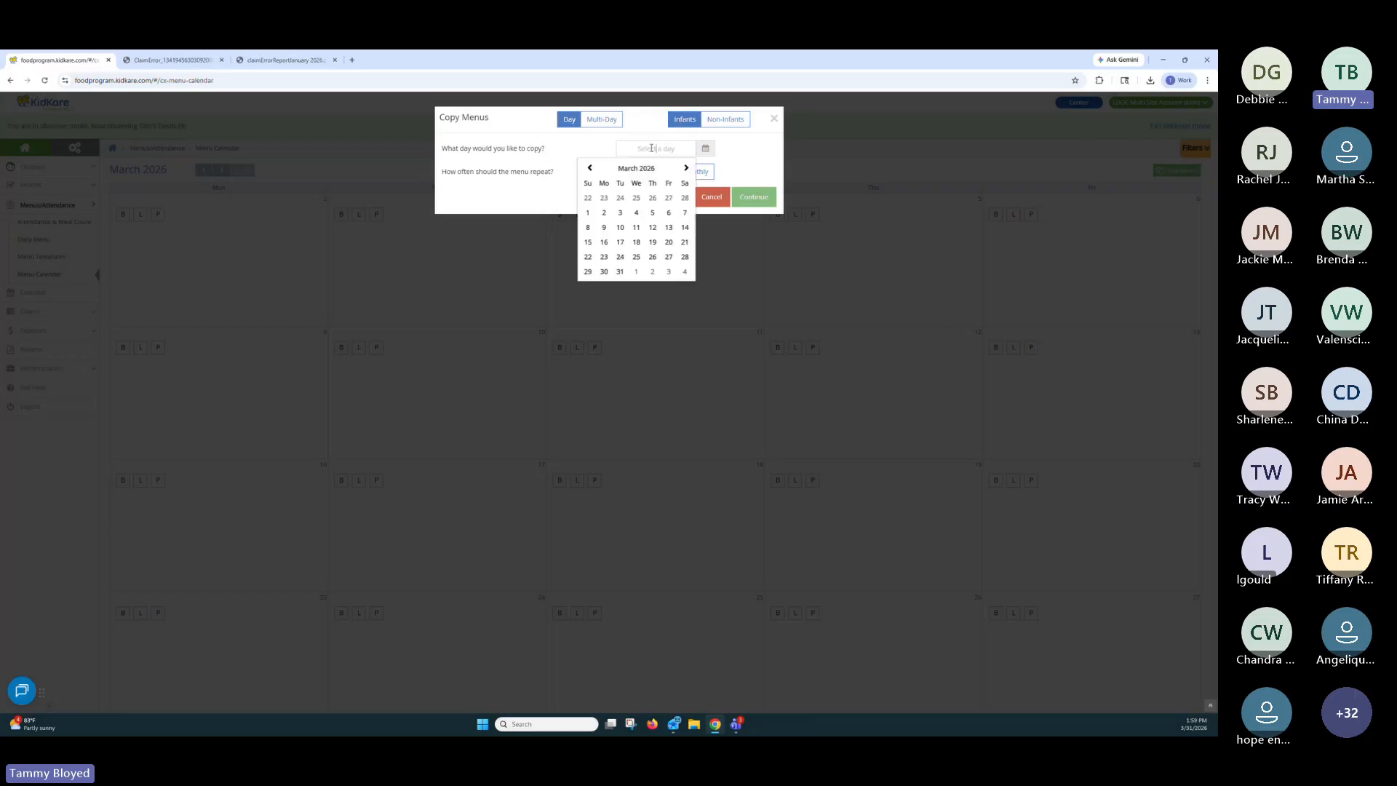
{"action": "left_click", "coordinate": [603, 213]}
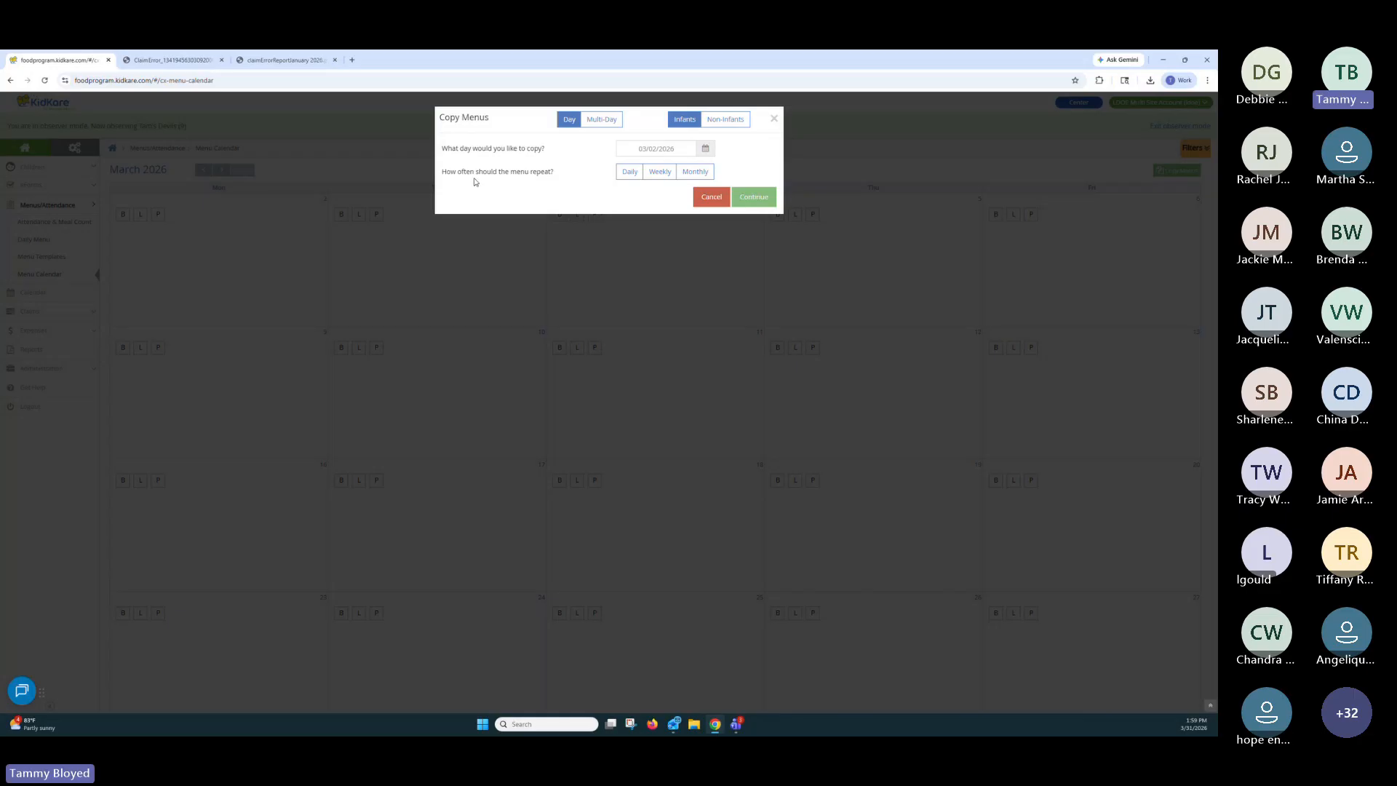
{"action": "left_click", "coordinate": [633, 174]}
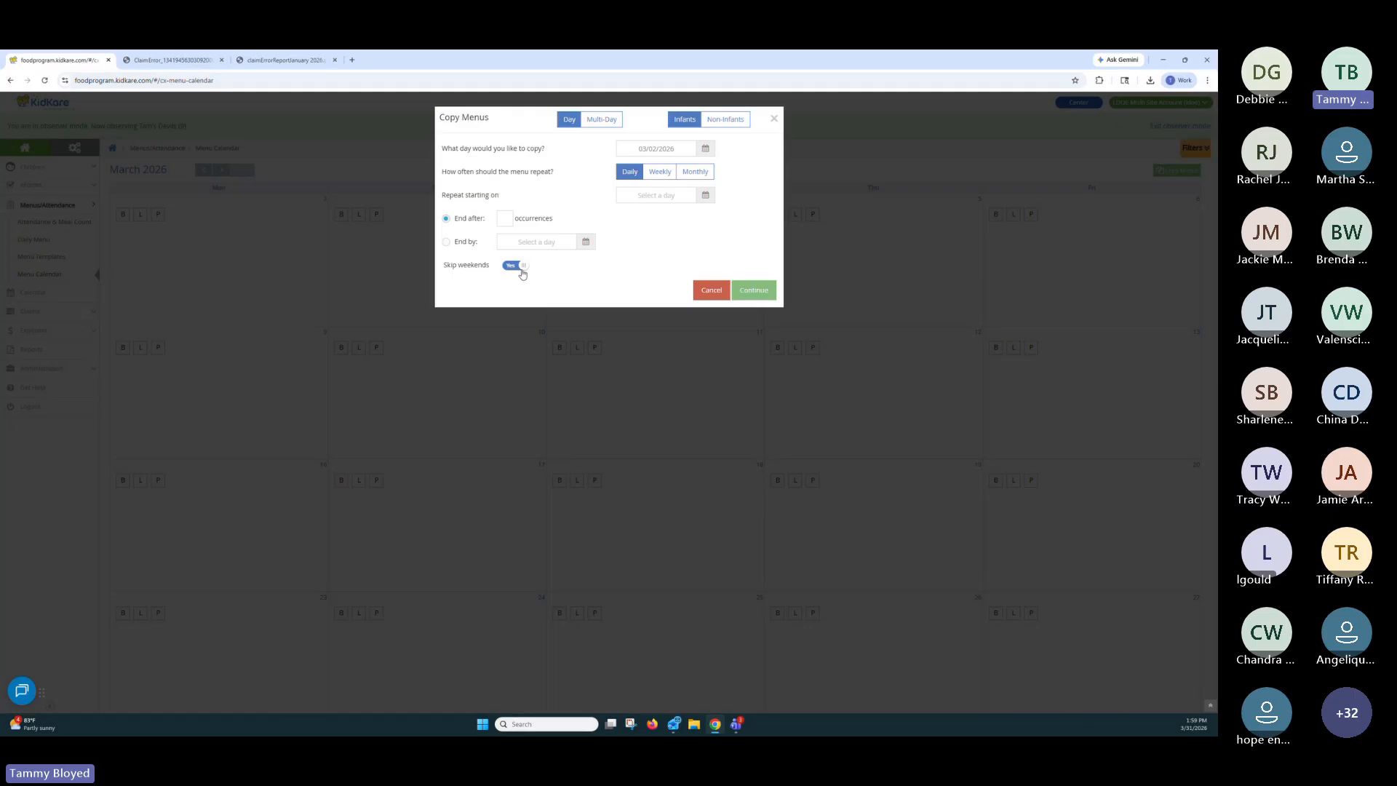
{"action": "left_click", "coordinate": [656, 195]}
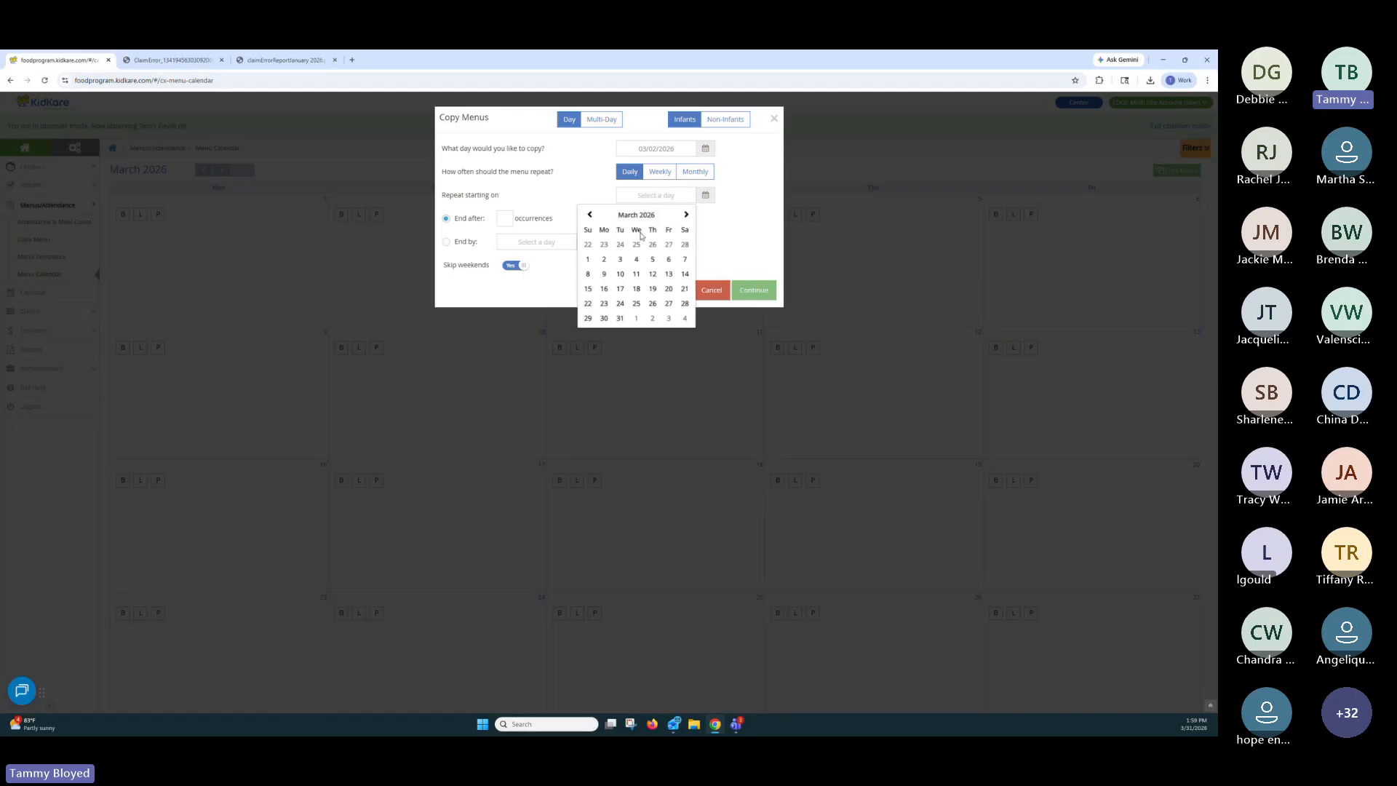
{"action": "left_click", "coordinate": [685, 214]}
{"action": "left_click", "coordinate": [604, 244]}
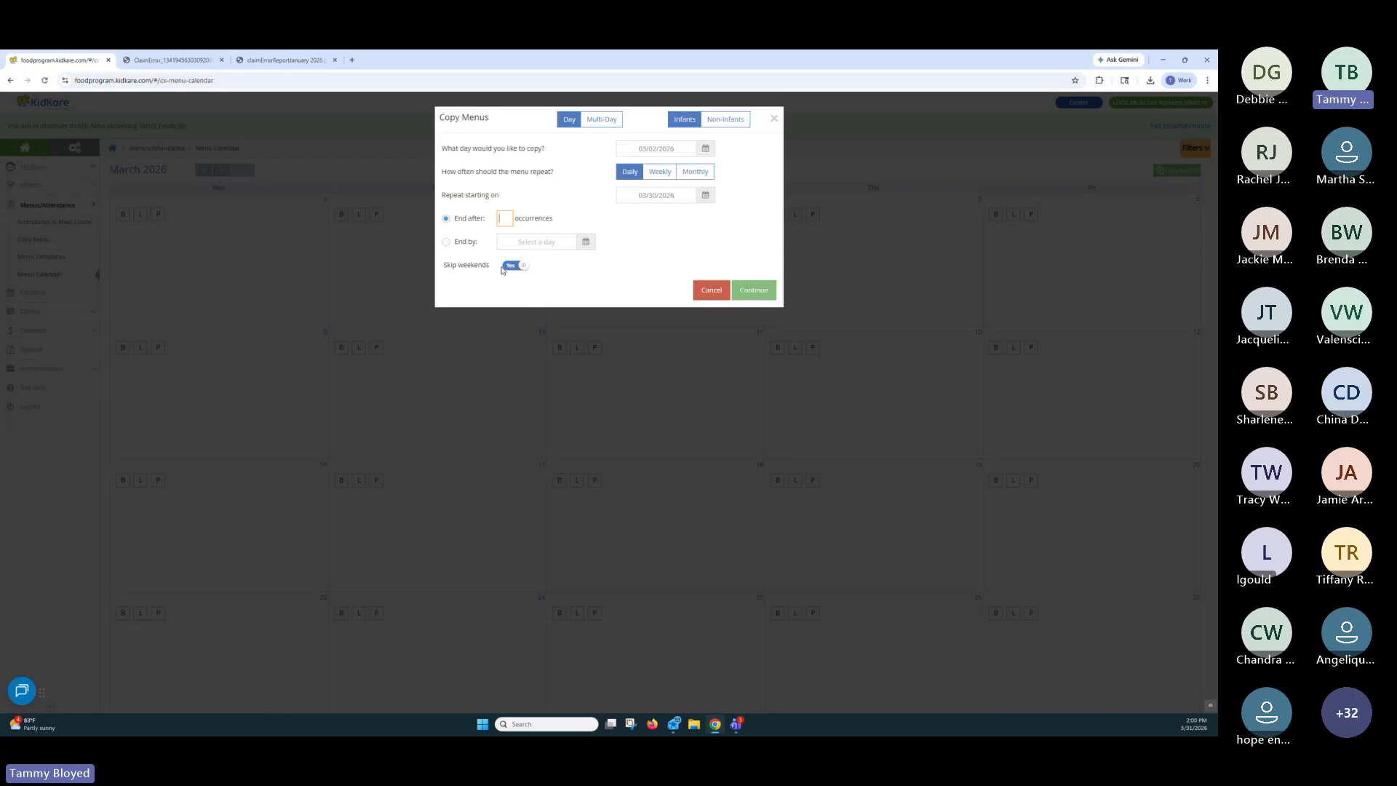
{"action": "type", "text": "60"}
{"action": "left_click", "coordinate": [446, 243]}
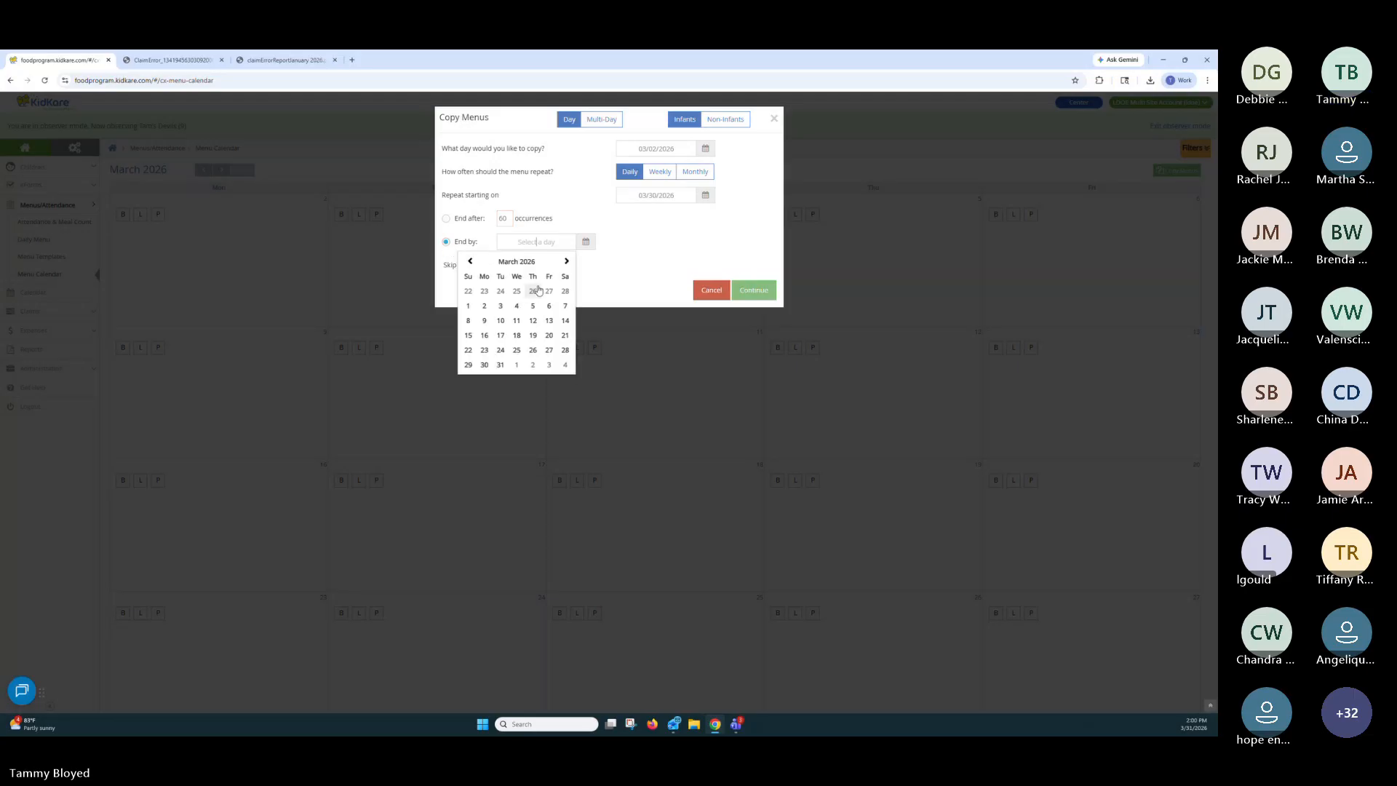
{"action": "left_click", "coordinate": [566, 261]}
{"action": "left_click", "coordinate": [566, 260]}
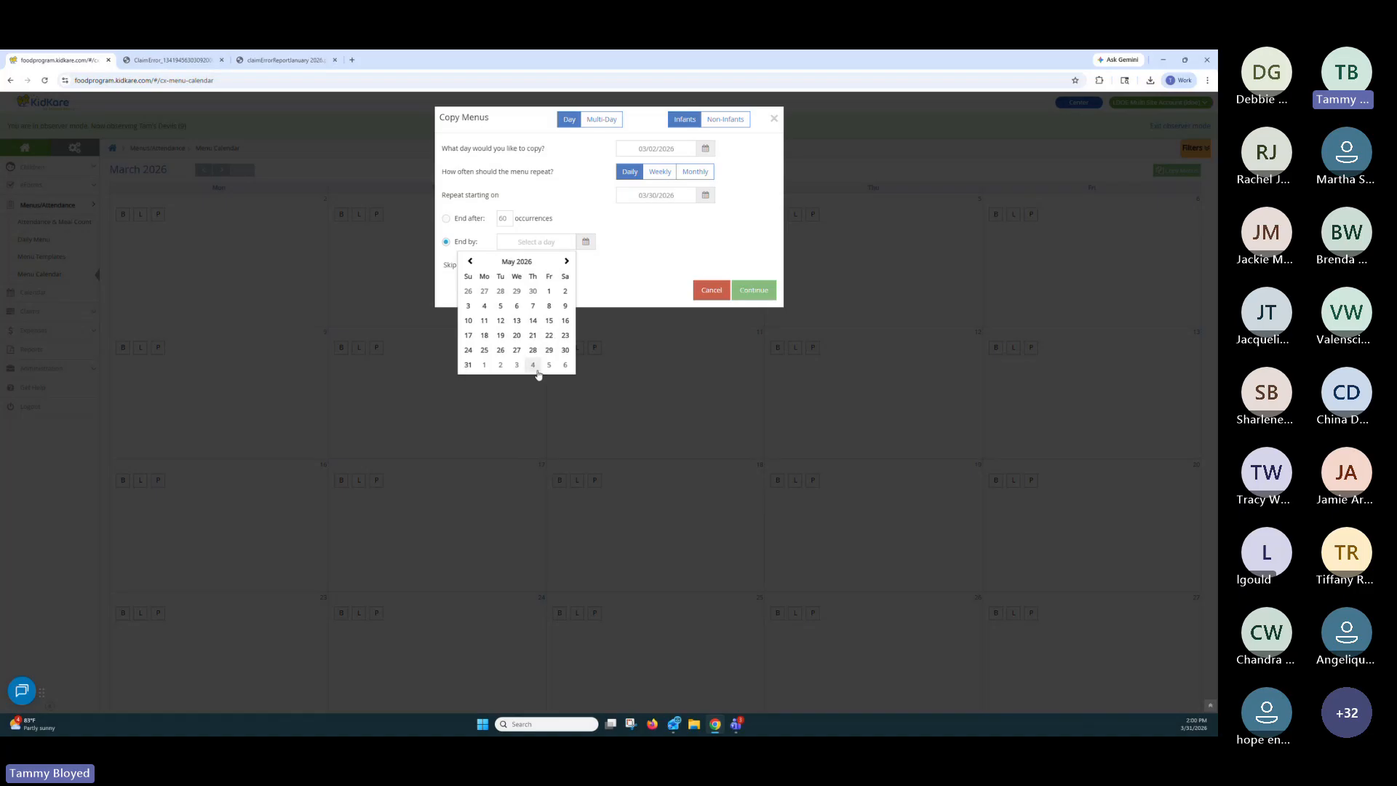
{"action": "left_click", "coordinate": [467, 365]}
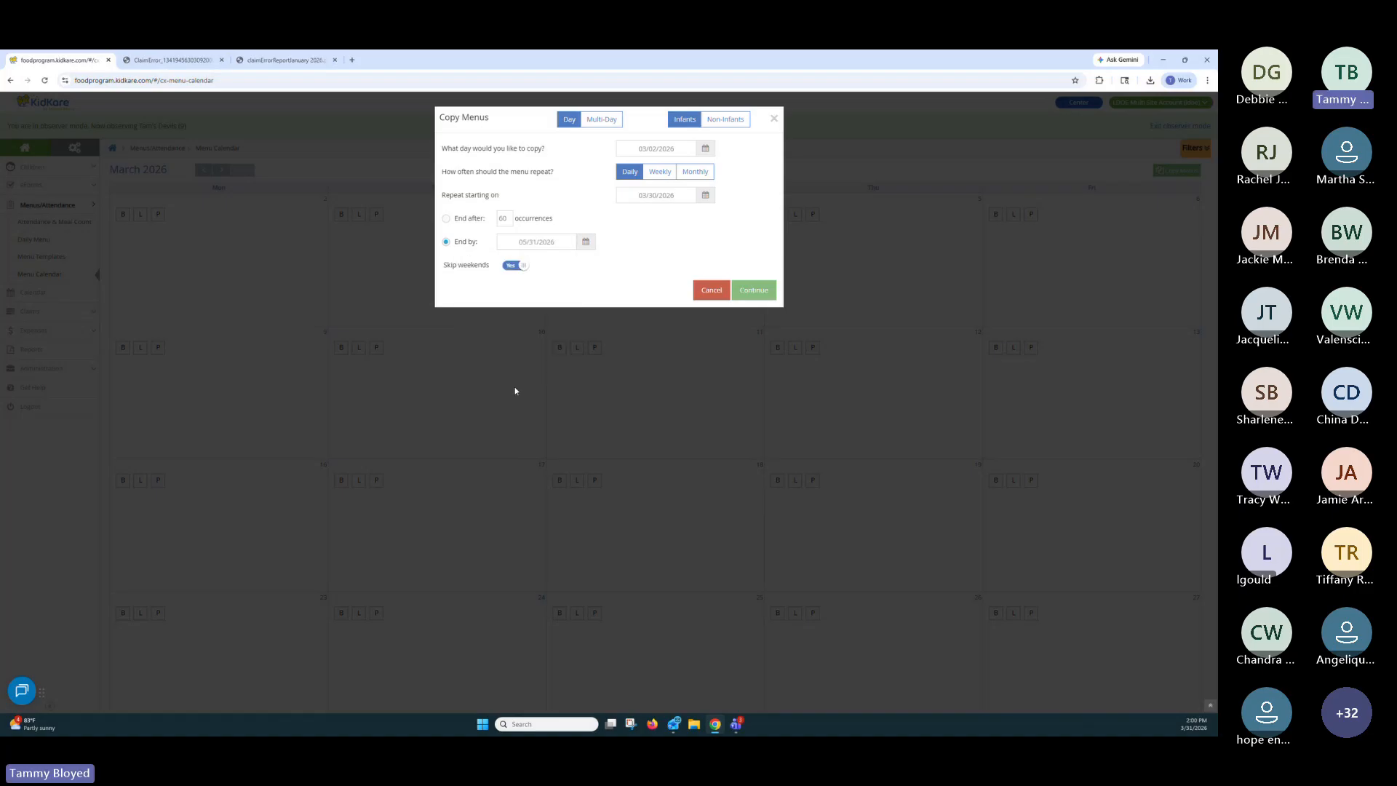
{"action": "left_click", "coordinate": [741, 291]}
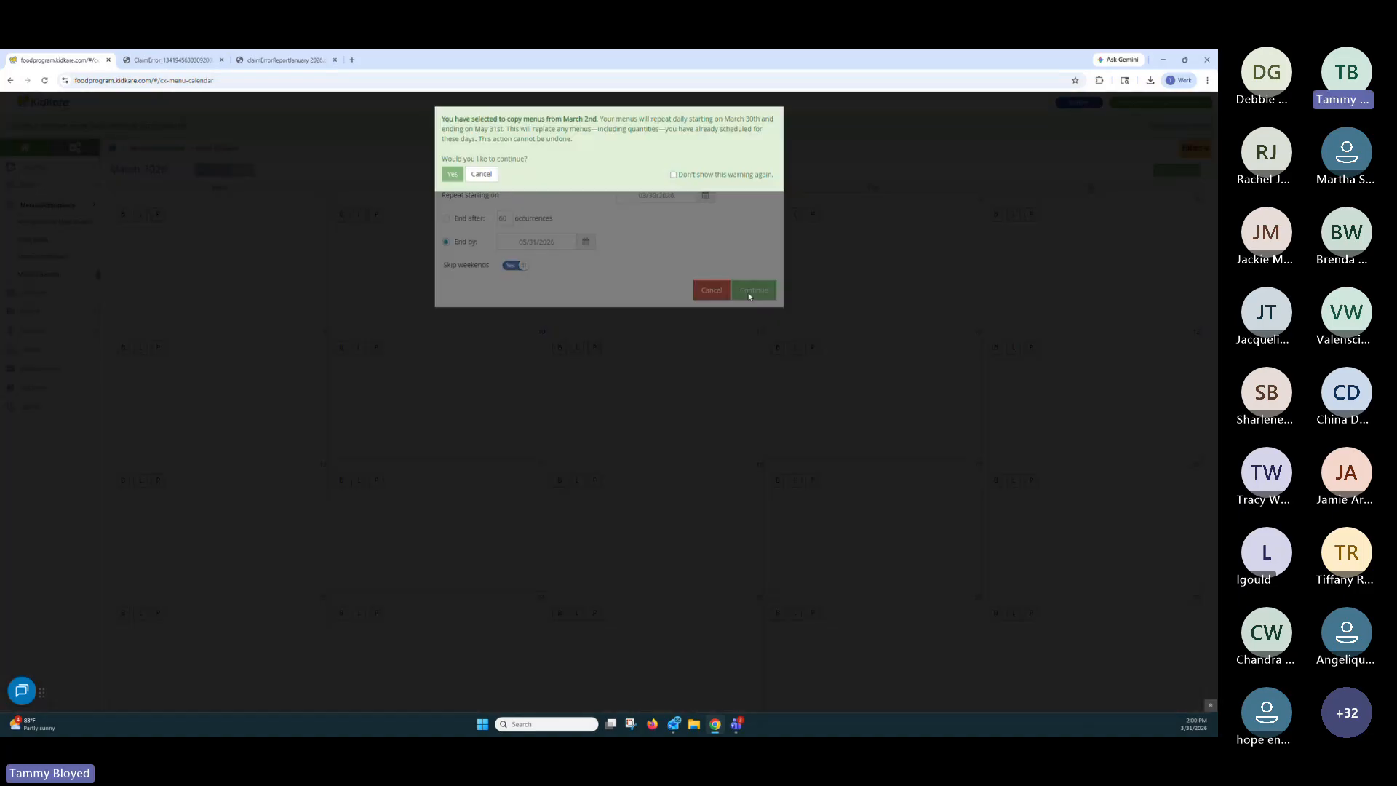
- Confirm the weekday menu copy, then reopen Copy Menus and close it without copying
{"action": "left_click", "coordinate": [453, 175]}
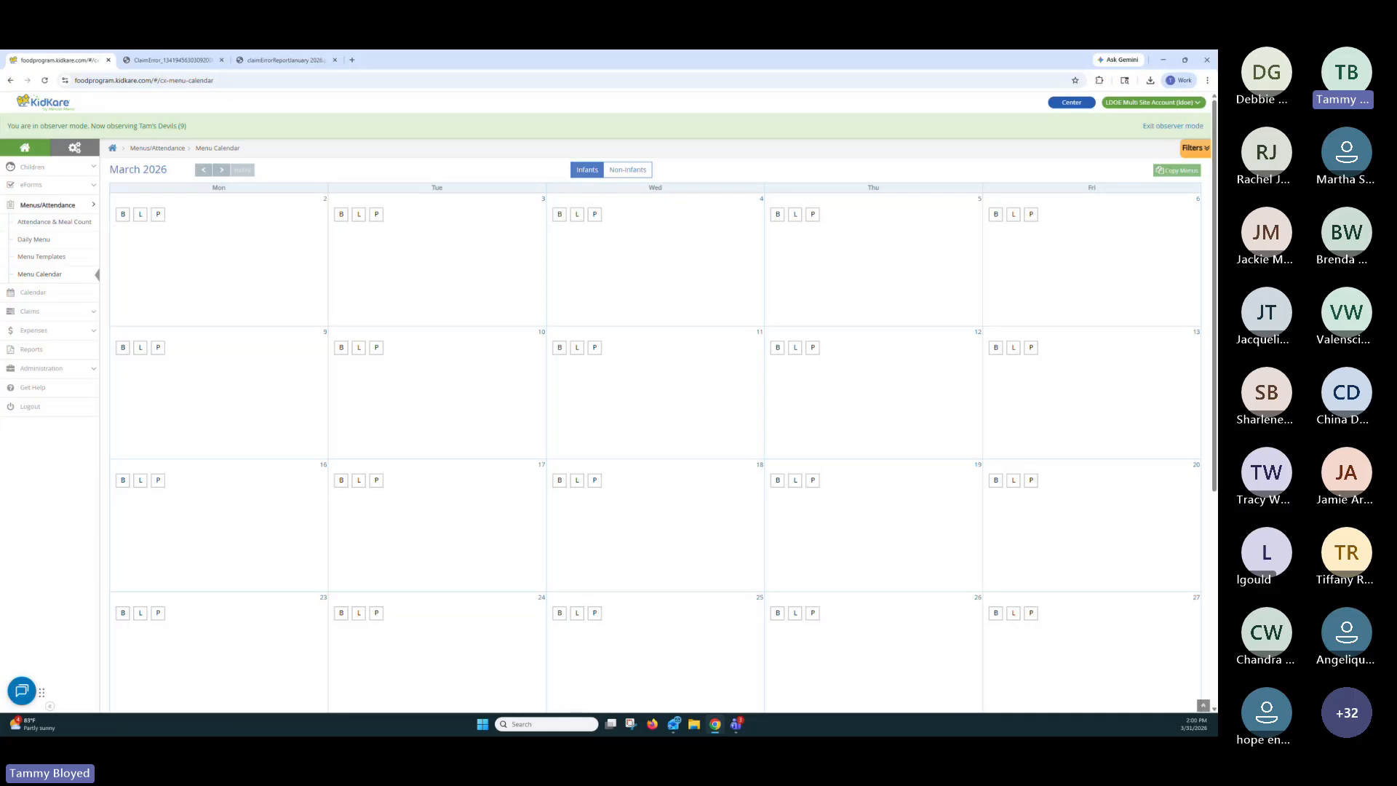
{"action": "left_click", "coordinate": [1168, 173]}
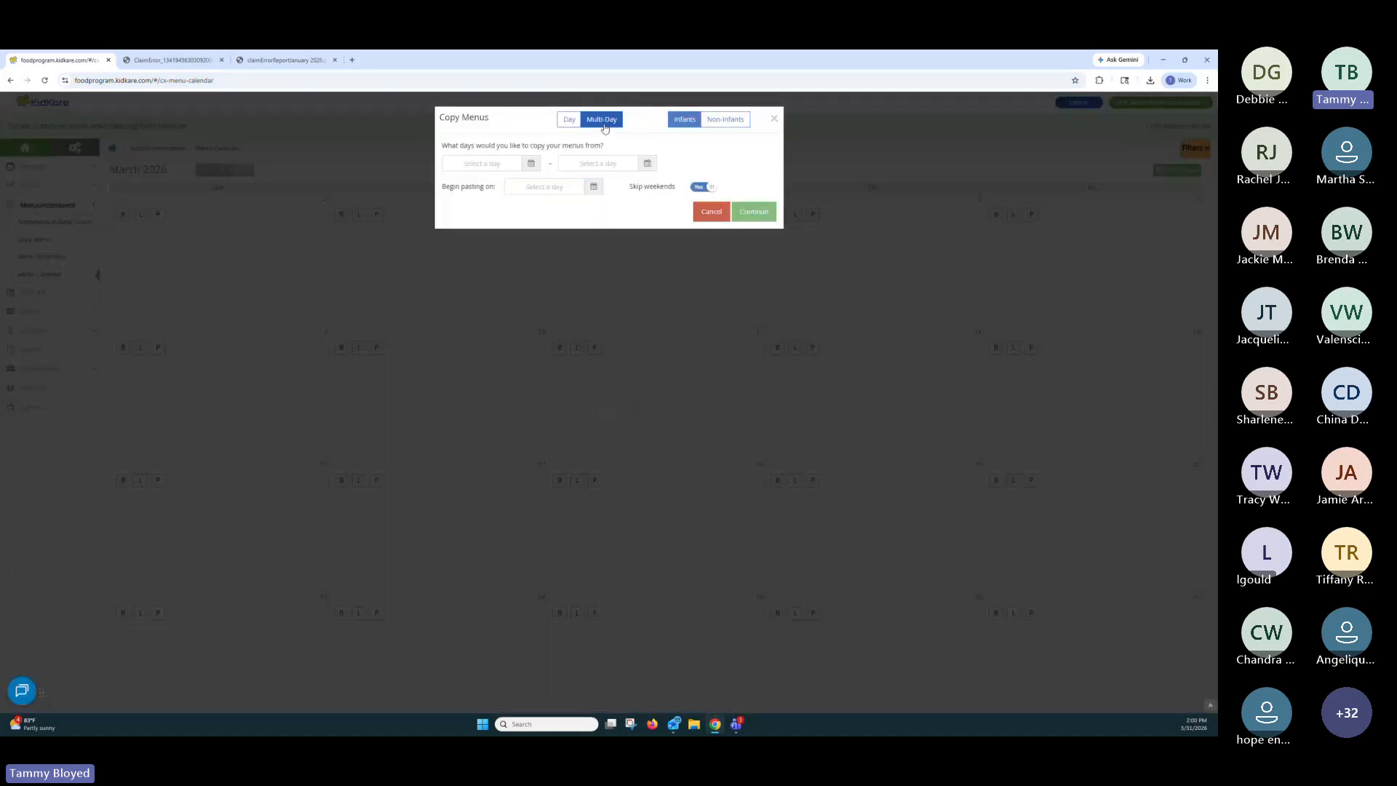
{"action": "left_click", "coordinate": [570, 120]}
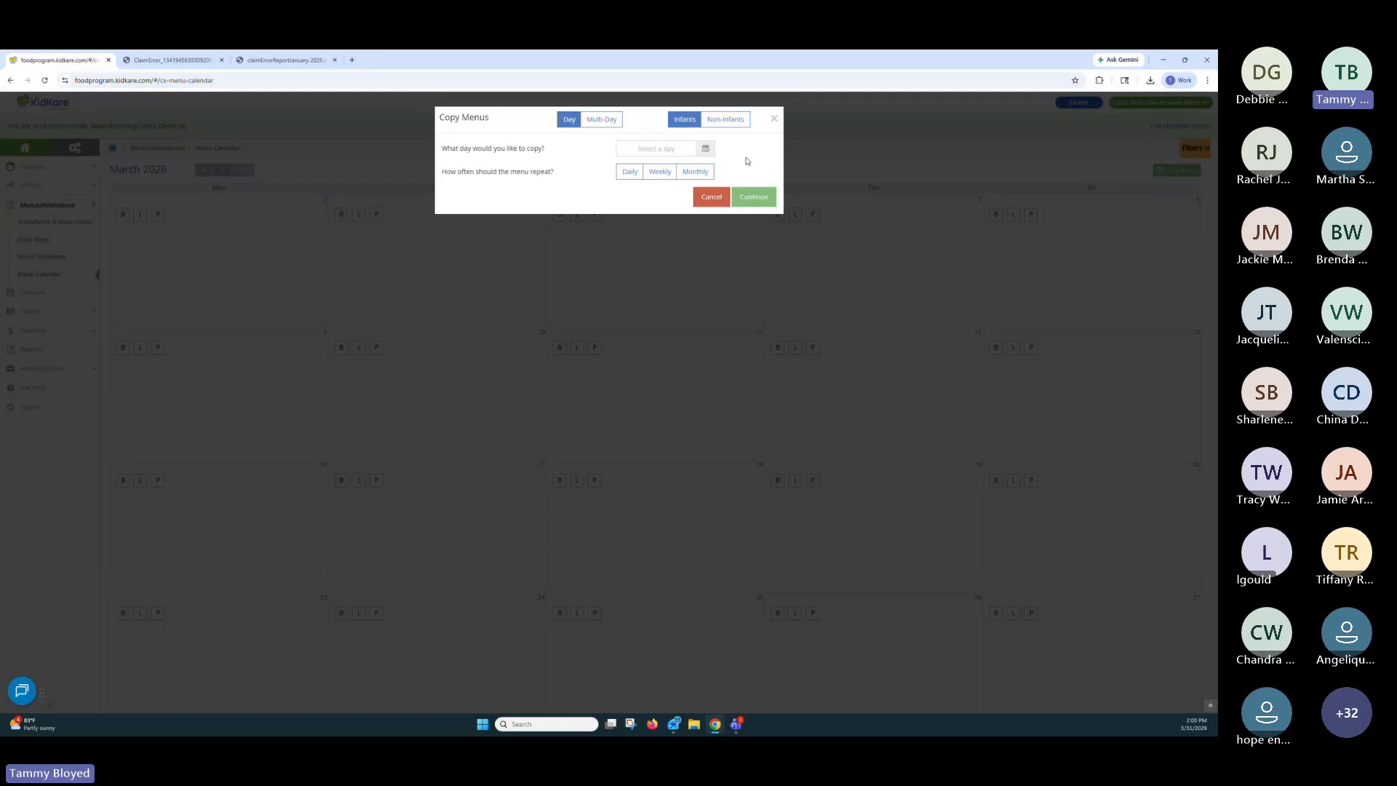
{"action": "left_click", "coordinate": [775, 119]}
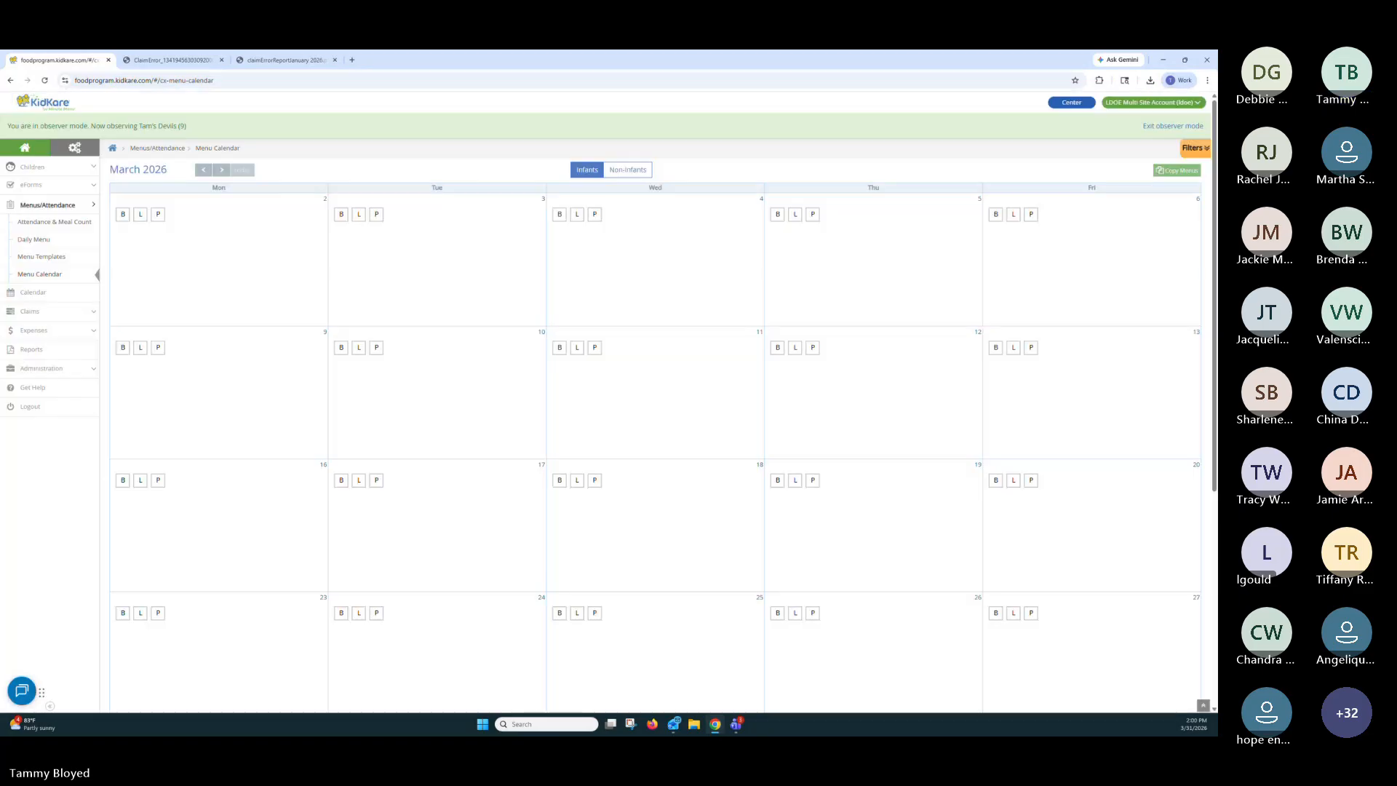
{"action": "key", "text": "alt+Tab"}
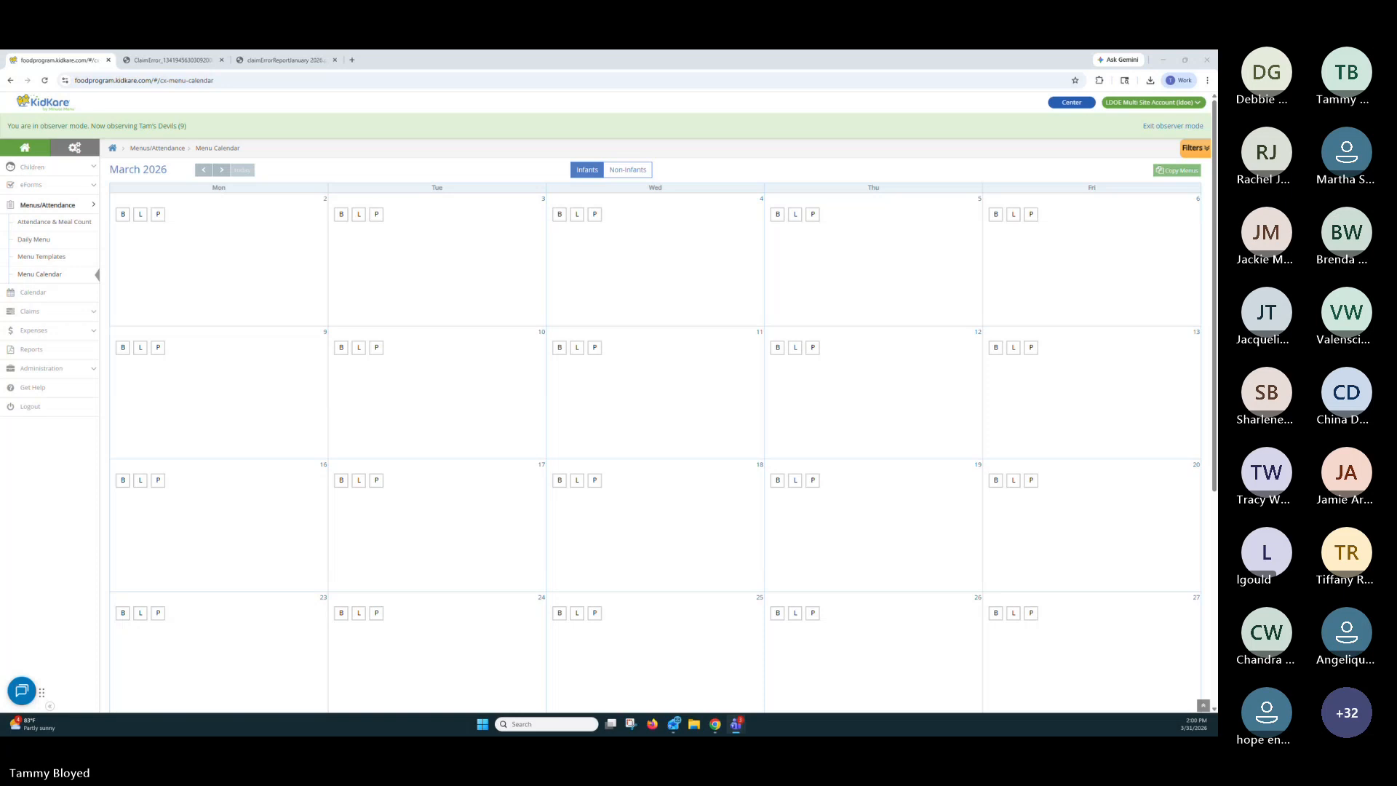